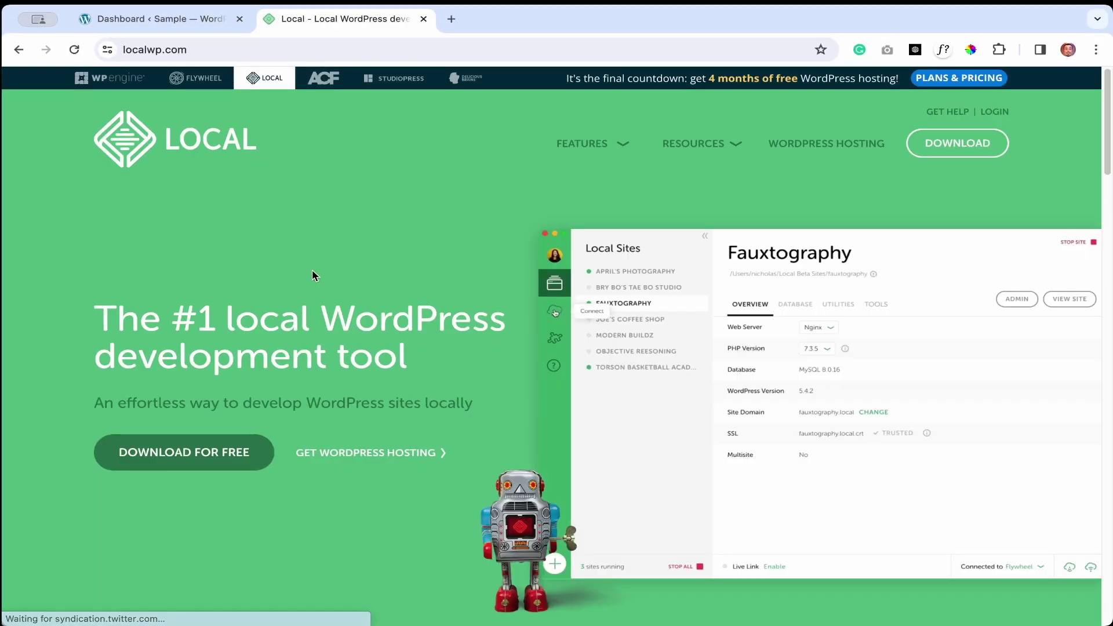
Examine the Local download form with Windows chosen as the platform, and close the Local website without submitting it
{"action": "left_click", "coordinate": [191, 464]}
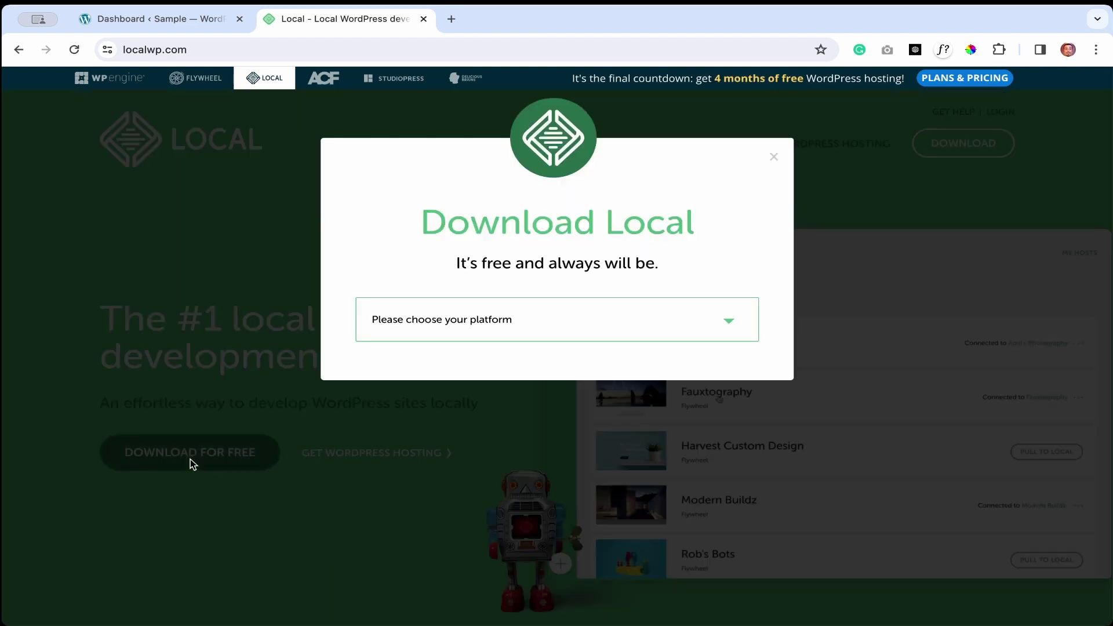
{"action": "left_click", "coordinate": [627, 336]}
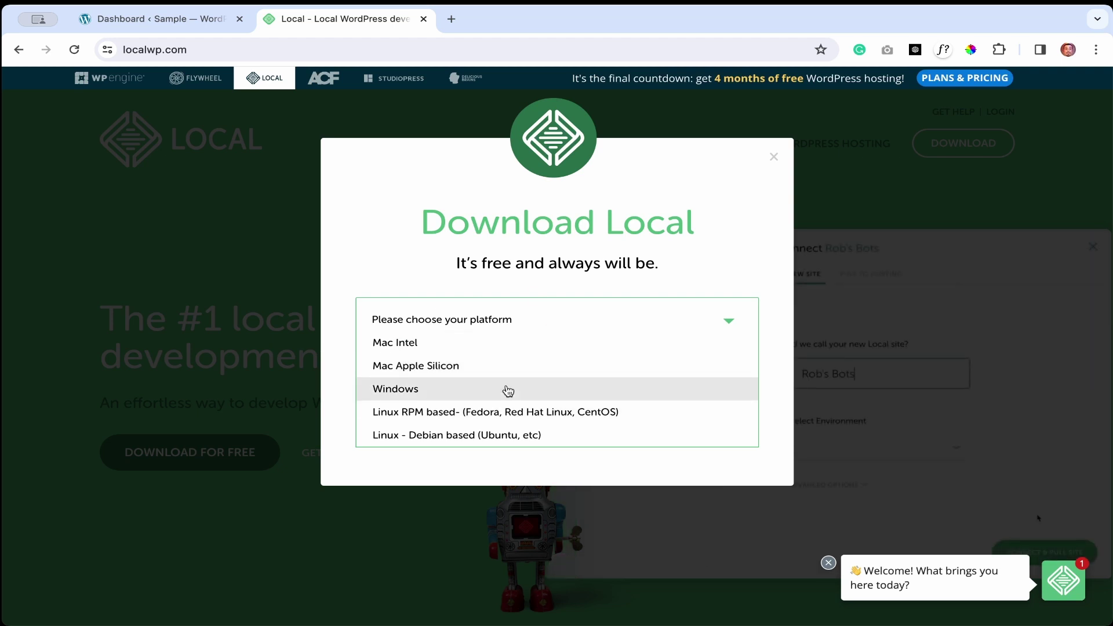
{"action": "left_click", "coordinate": [421, 389]}
{"action": "scroll", "coordinate": [559, 393], "scroll_direction": "down", "scroll_amount": 2}
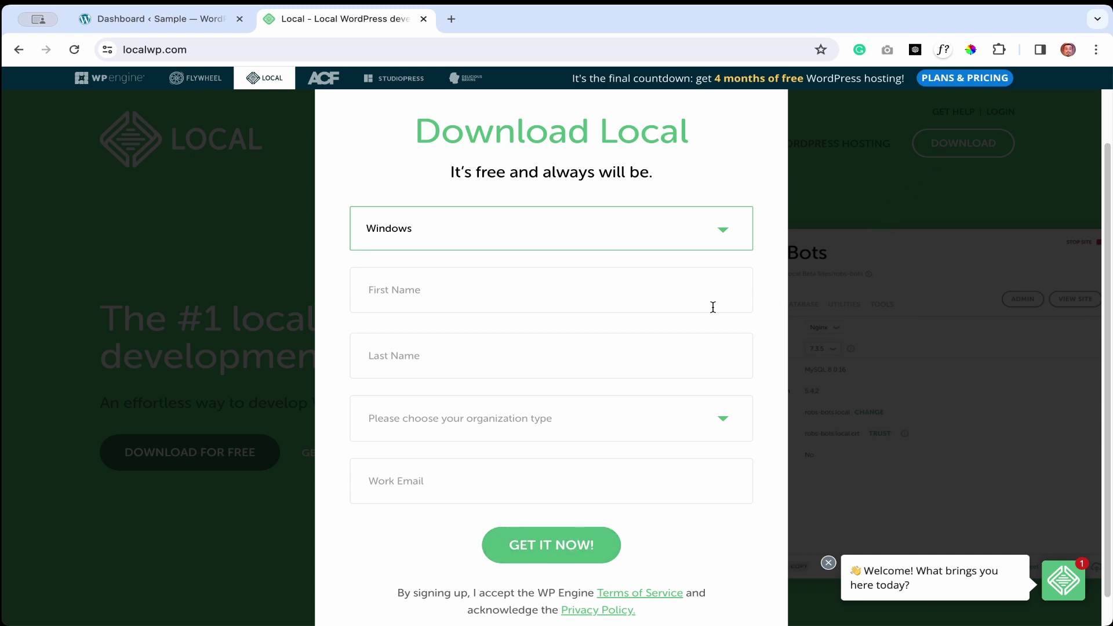
{"action": "scroll", "coordinate": [716, 310], "scroll_direction": "up", "scroll_amount": 3}
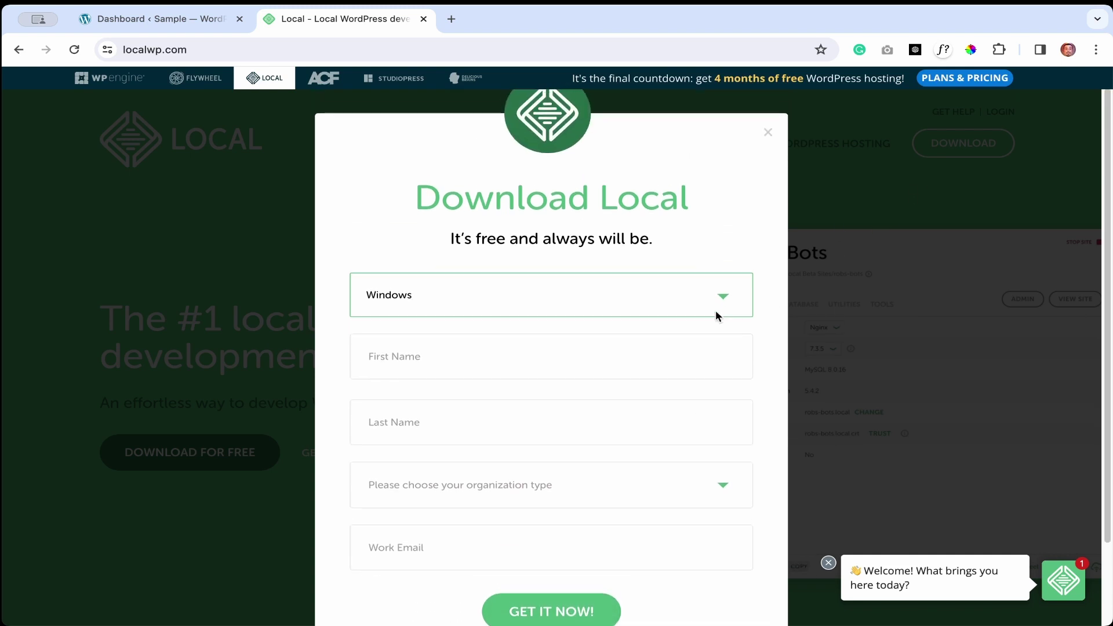
{"action": "left_click", "coordinate": [768, 142]}
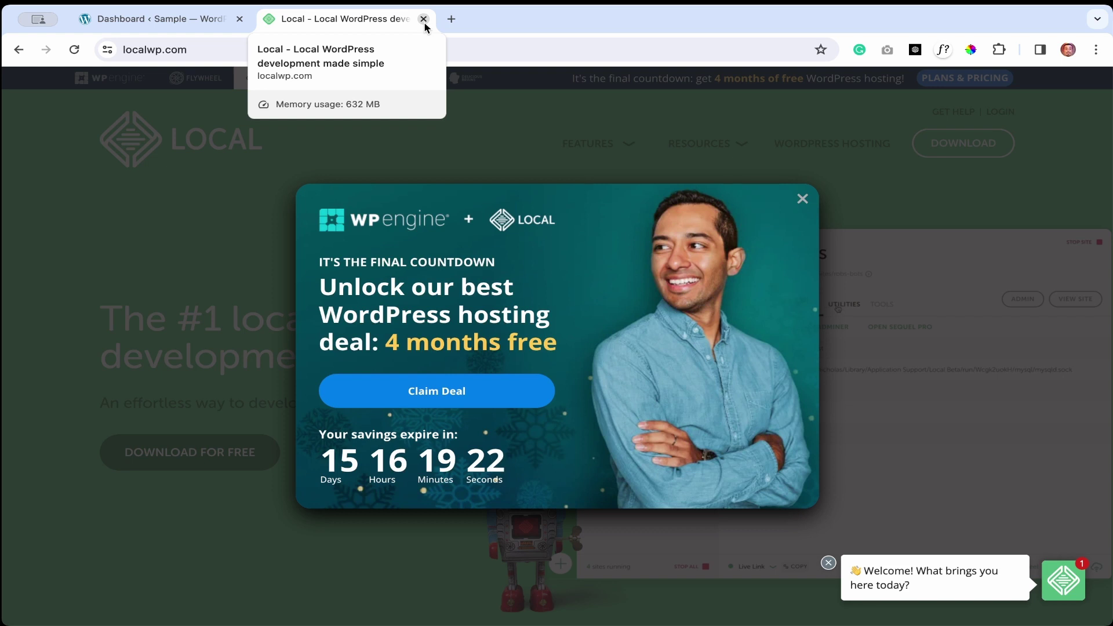
{"action": "left_click", "coordinate": [424, 20]}
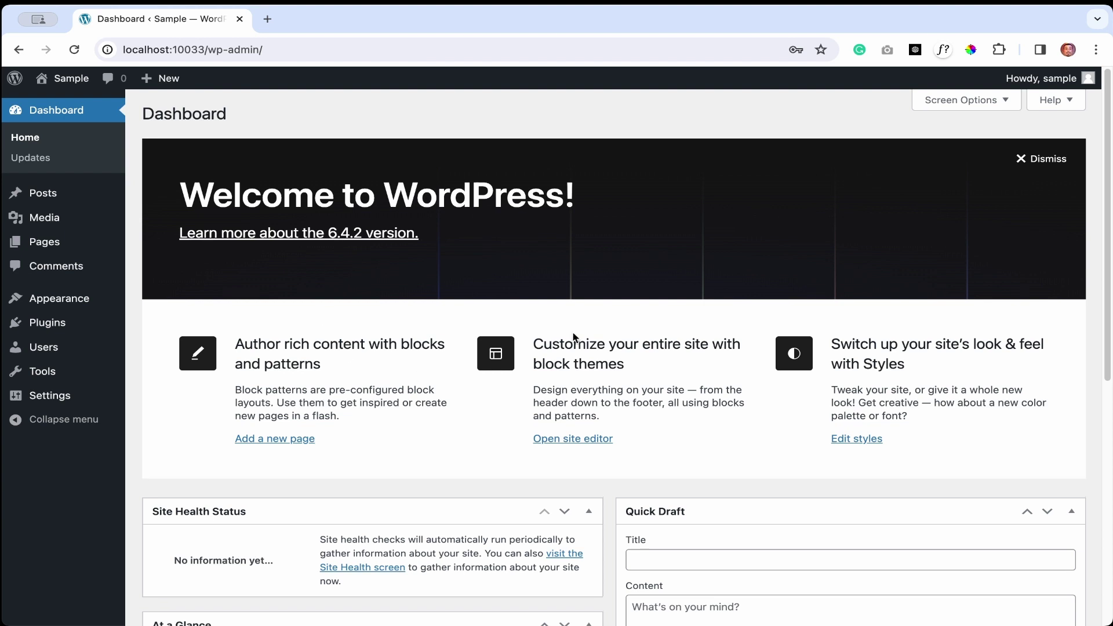
Hide the Site Health Status, At a Glance, Activity, Quick Draft, WordPress Events and News, and Welcome boxes from the dashboard
{"action": "scroll", "coordinate": [577, 340], "scroll_direction": "down", "scroll_amount": 8}
{"action": "scroll", "coordinate": [573, 337], "scroll_direction": "up", "scroll_amount": 8}
{"action": "left_click", "coordinate": [965, 100]}
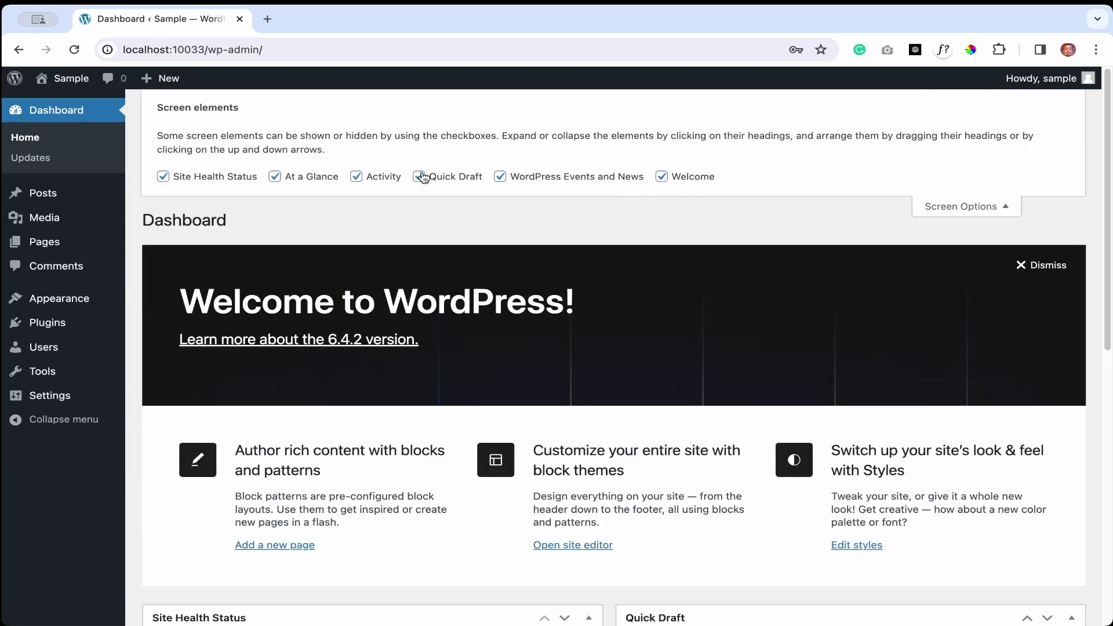
{"action": "left_click", "coordinate": [179, 181]}
{"action": "left_click", "coordinate": [293, 177]}
{"action": "left_click", "coordinate": [368, 177]}
{"action": "left_click", "coordinate": [446, 177]}
{"action": "left_click", "coordinate": [581, 179]}
{"action": "left_click", "coordinate": [661, 176]}
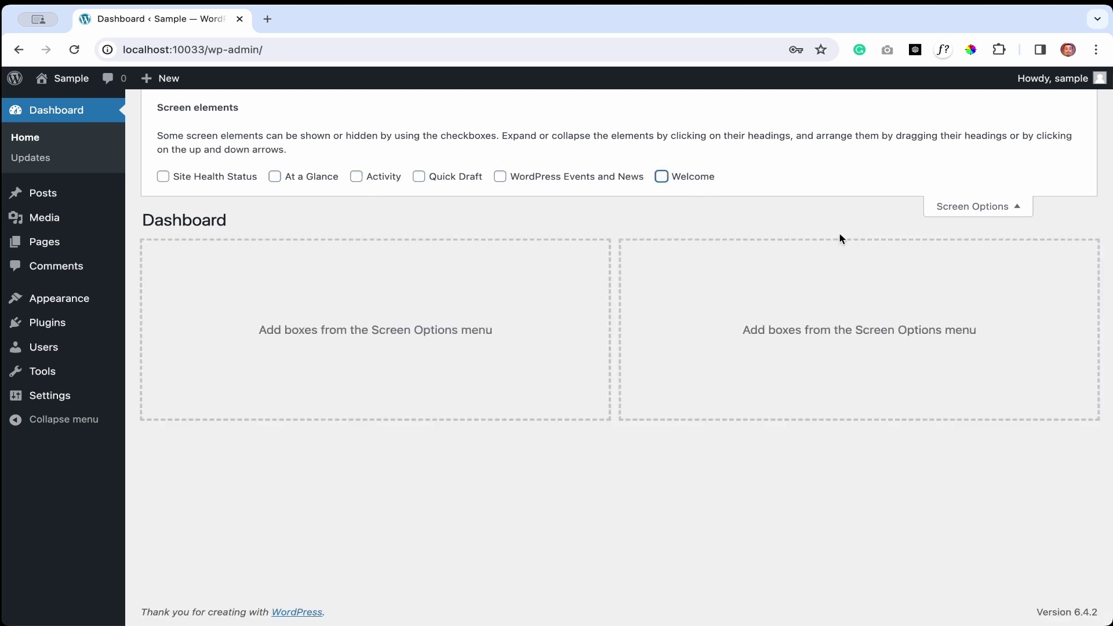
{"action": "left_click", "coordinate": [988, 209]}
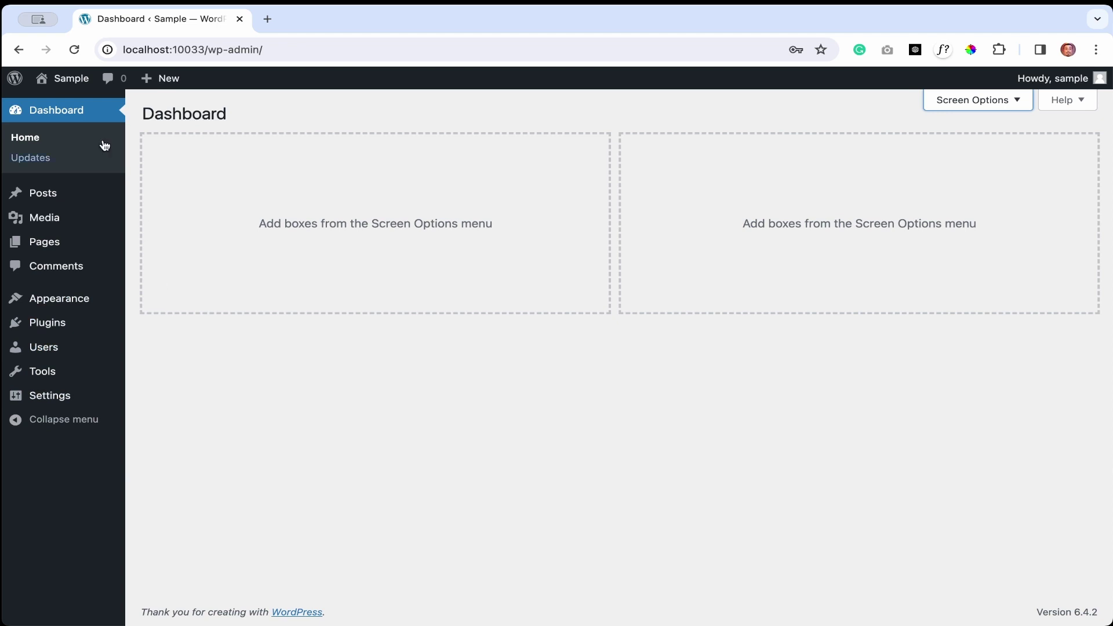
{"action": "mouse_move", "coordinate": [3, 356]}
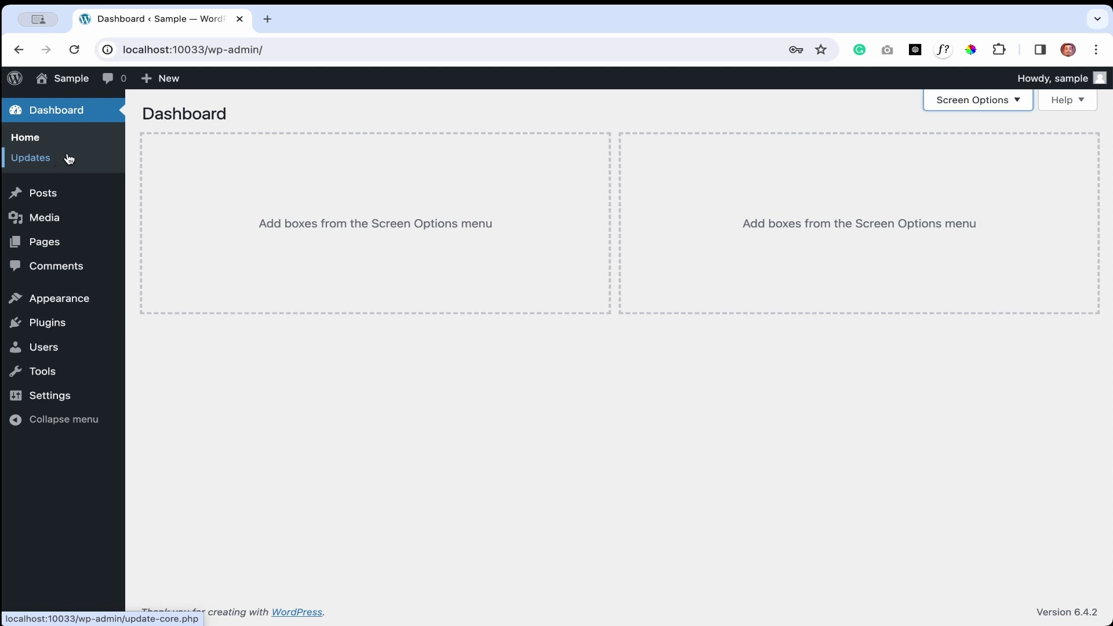
{"action": "mouse_move", "coordinate": [57, 328]}
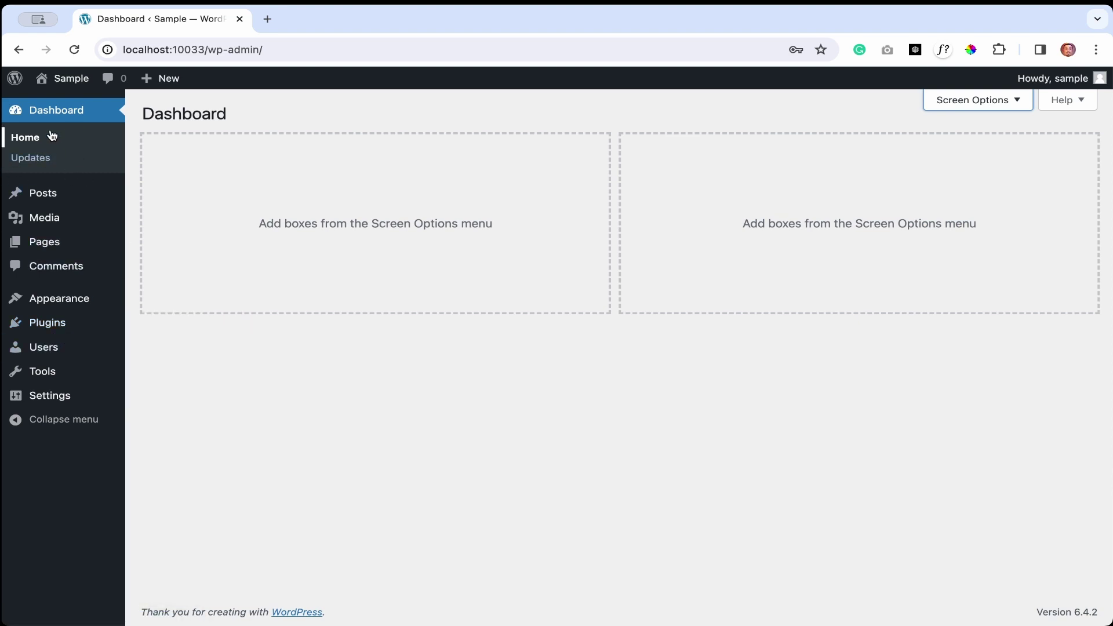
{"action": "mouse_move", "coordinate": [55, 195]}
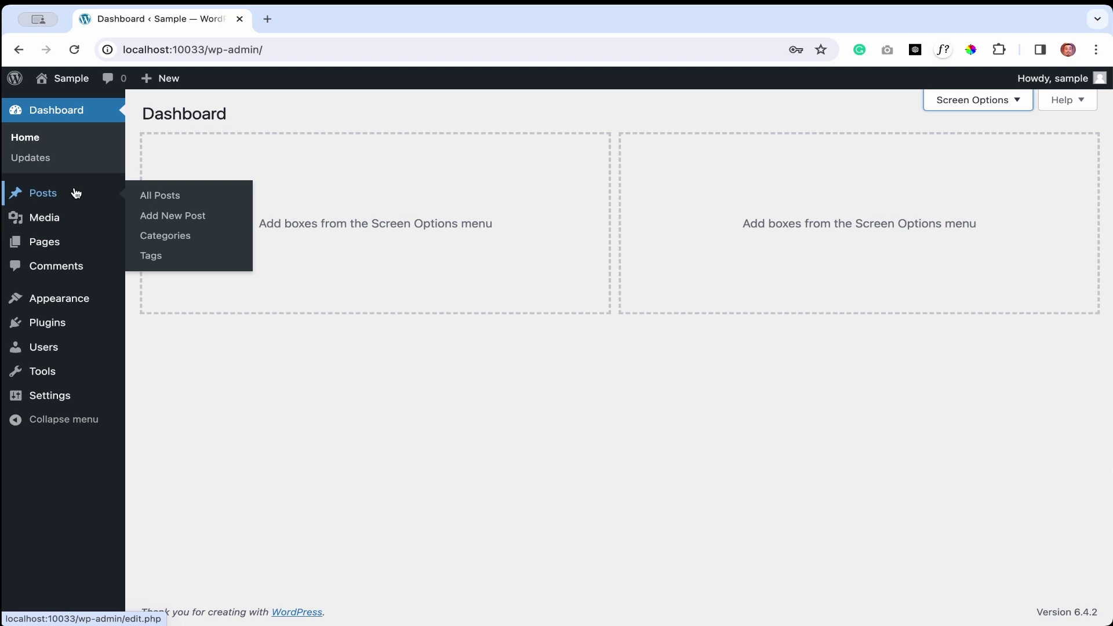
{"action": "mouse_move", "coordinate": [65, 221]}
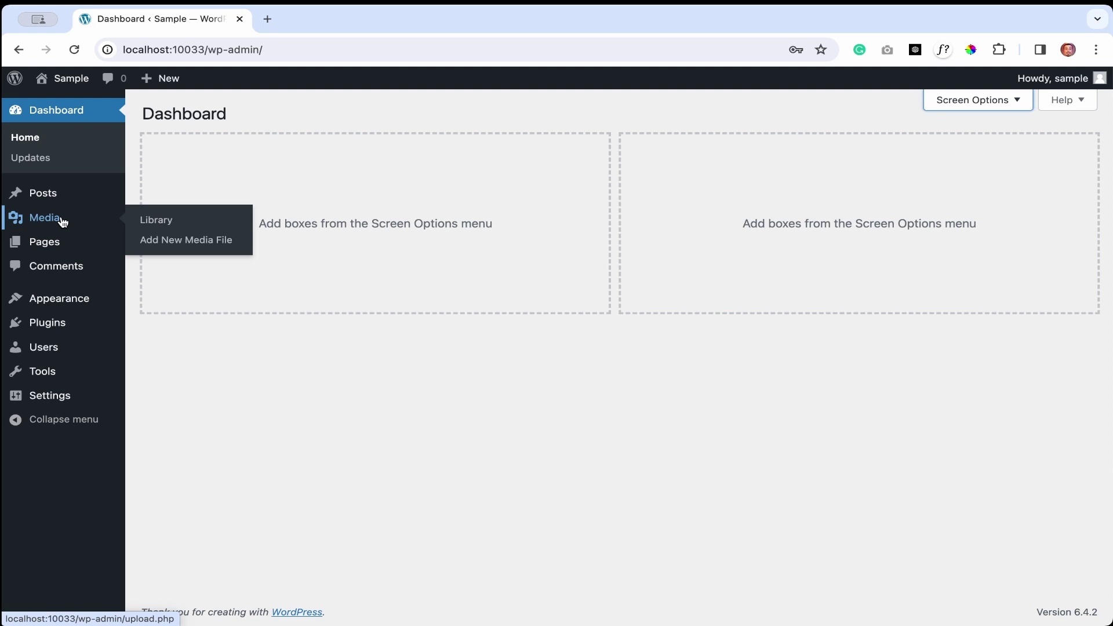
{"action": "mouse_move", "coordinate": [58, 255]}
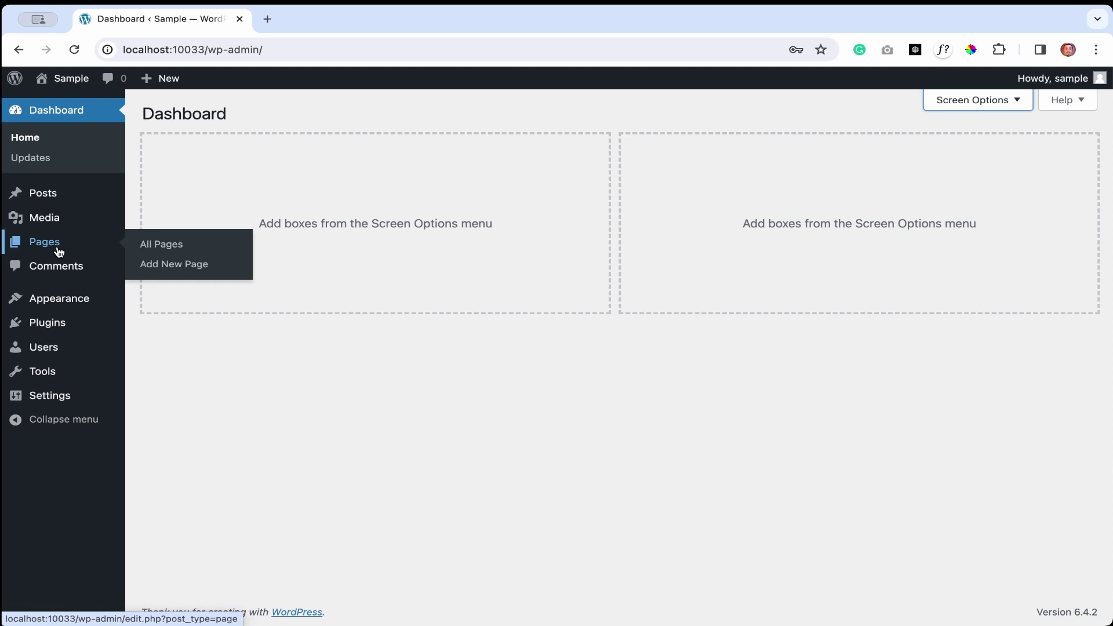
Open the Local website, localwp.com, in a new browser tab
{"action": "left_click", "coordinate": [266, 19]}
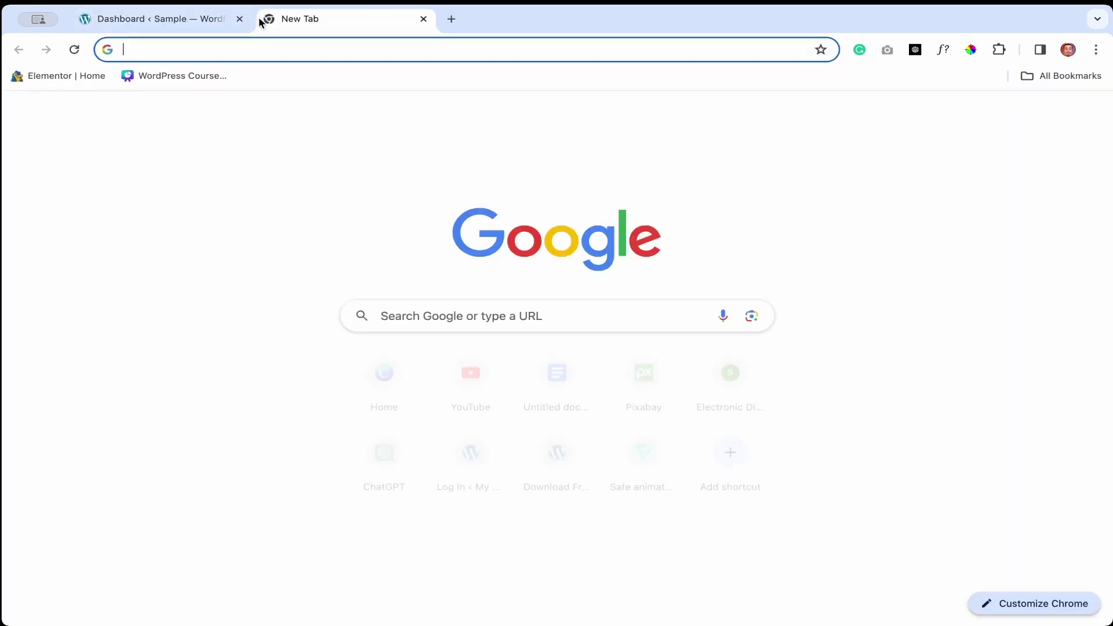
{"action": "type", "text": "lo"}
{"action": "key", "text": "Return"}
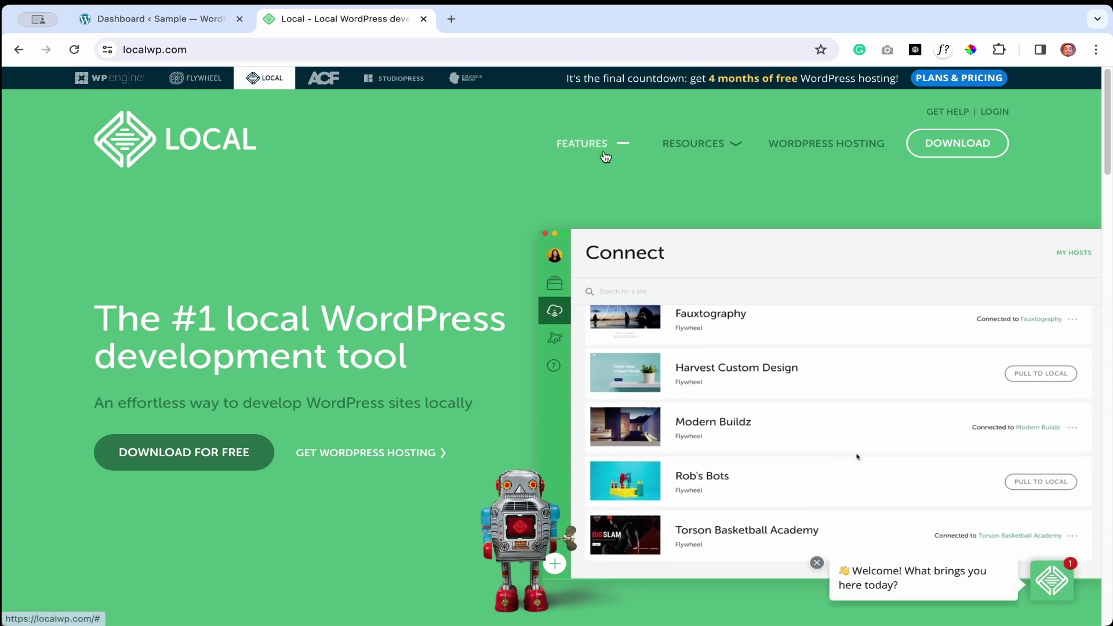
{"action": "mouse_move", "coordinate": [585, 144]}
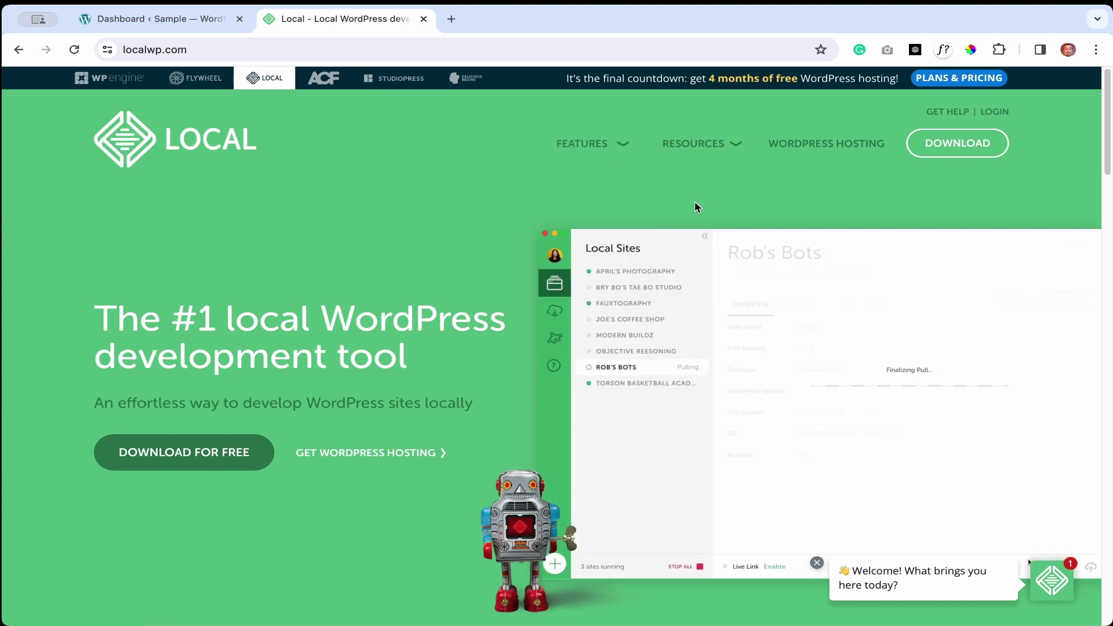
Look through the article categories in Local's Help Docs, and close the website to return to the WordPress dashboard
{"action": "left_click", "coordinate": [682, 154]}
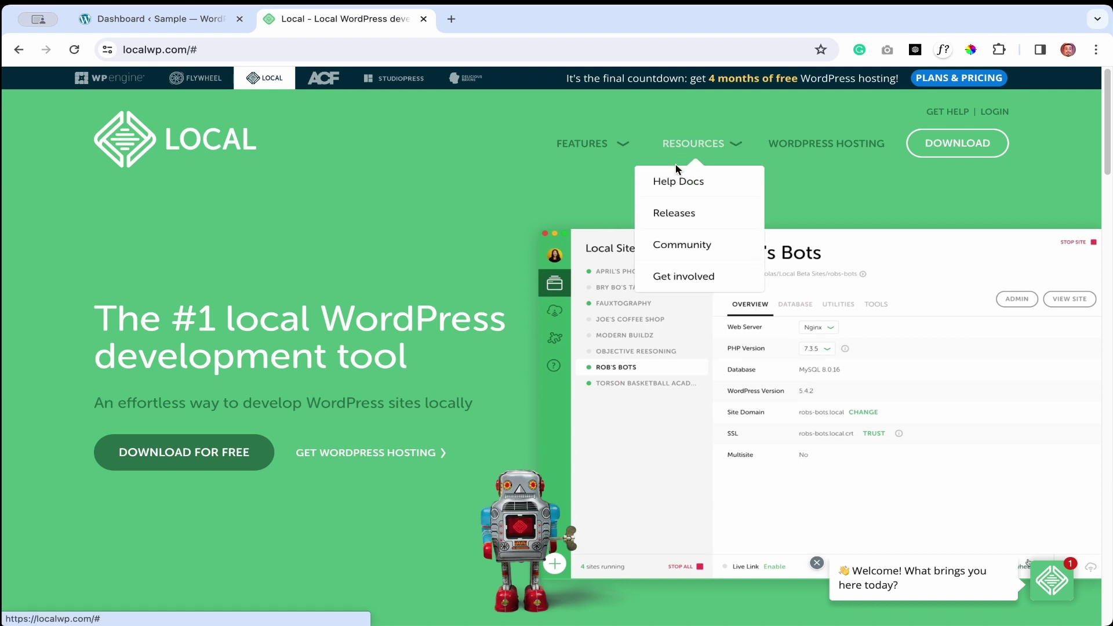
{"action": "left_click", "coordinate": [672, 182]}
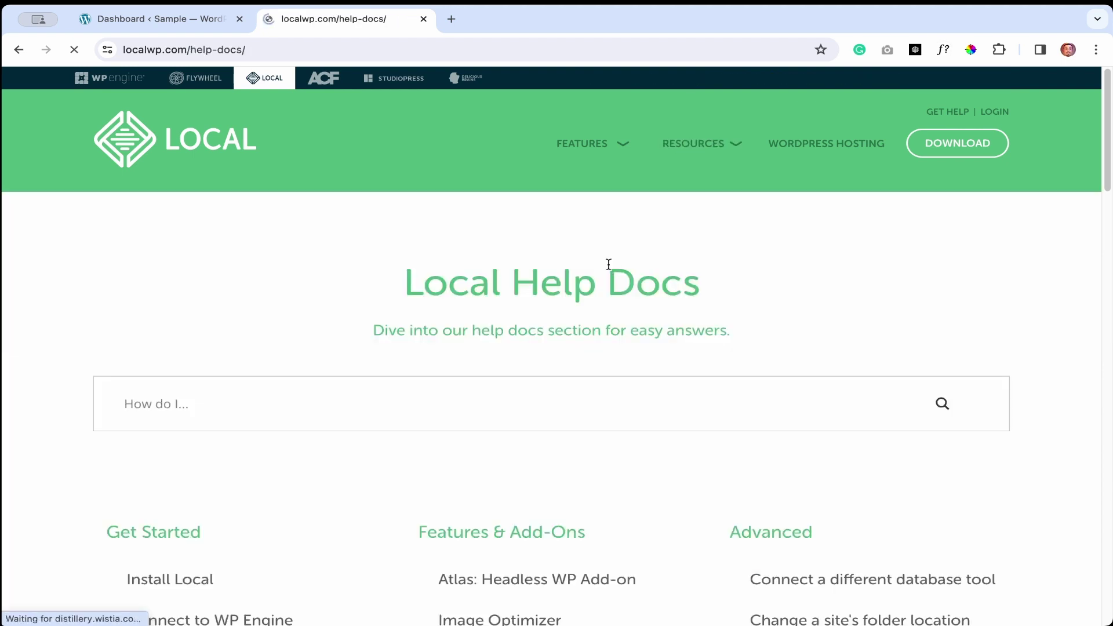
{"action": "scroll", "coordinate": [700, 296], "scroll_direction": "down", "scroll_amount": 10}
{"action": "scroll", "coordinate": [702, 297], "scroll_direction": "down", "scroll_amount": 15}
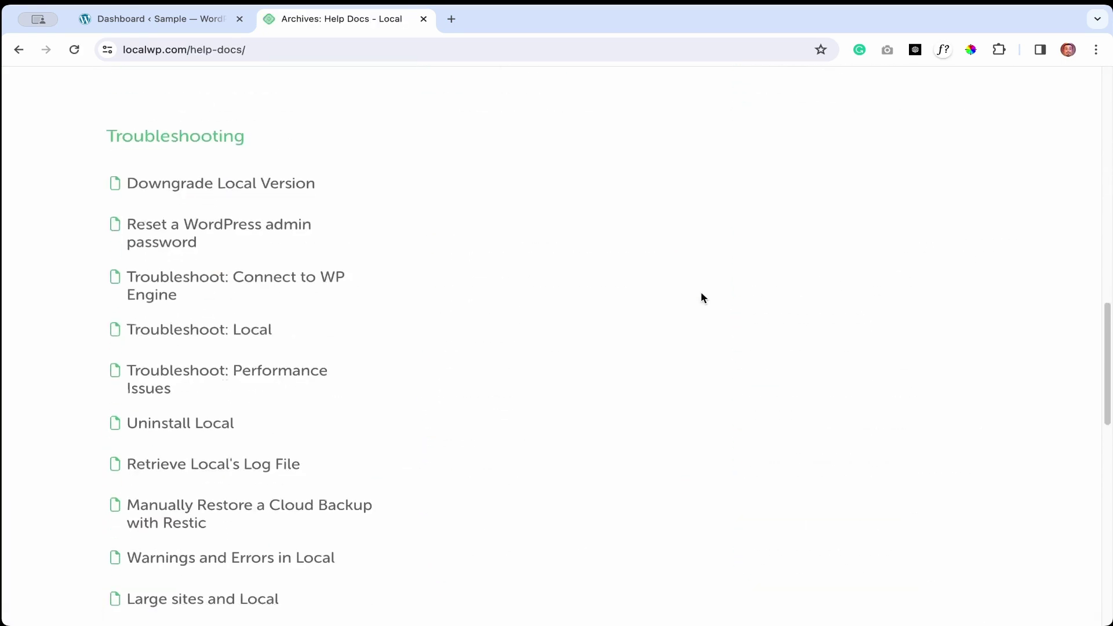
{"action": "scroll", "coordinate": [703, 298], "scroll_direction": "up", "scroll_amount": 20}
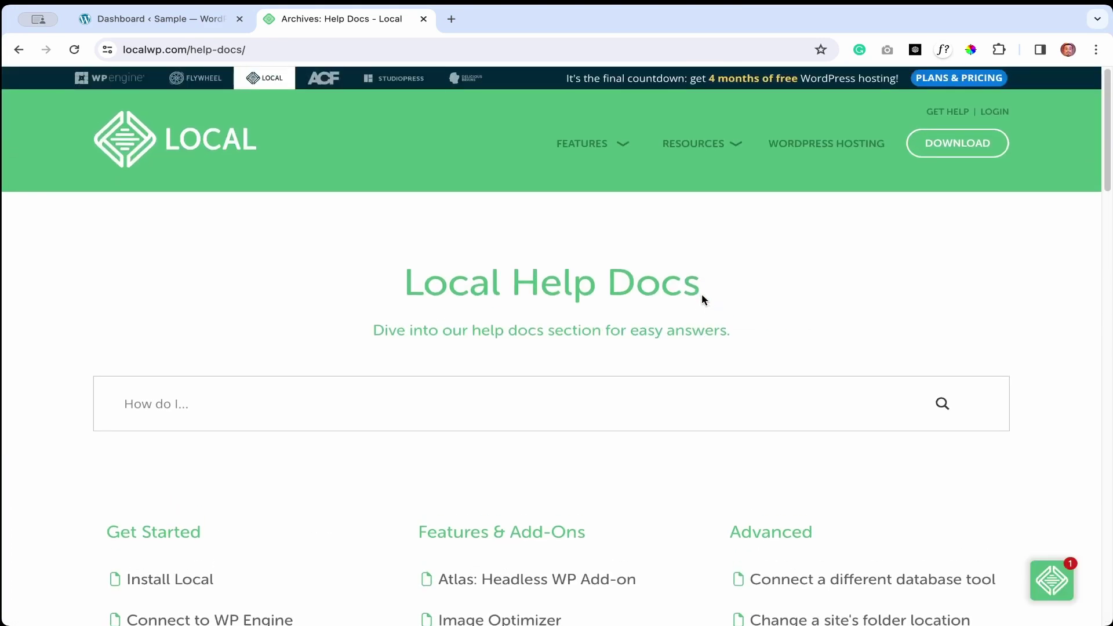
{"action": "scroll", "coordinate": [706, 313], "scroll_direction": "down", "scroll_amount": 2}
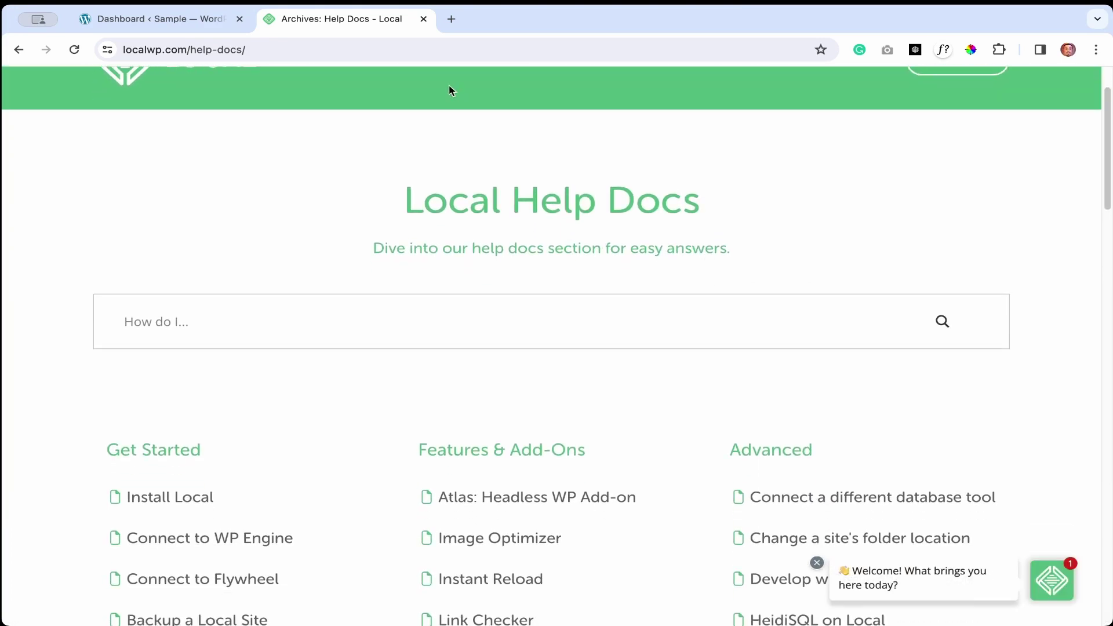
{"action": "left_click", "coordinate": [423, 18]}
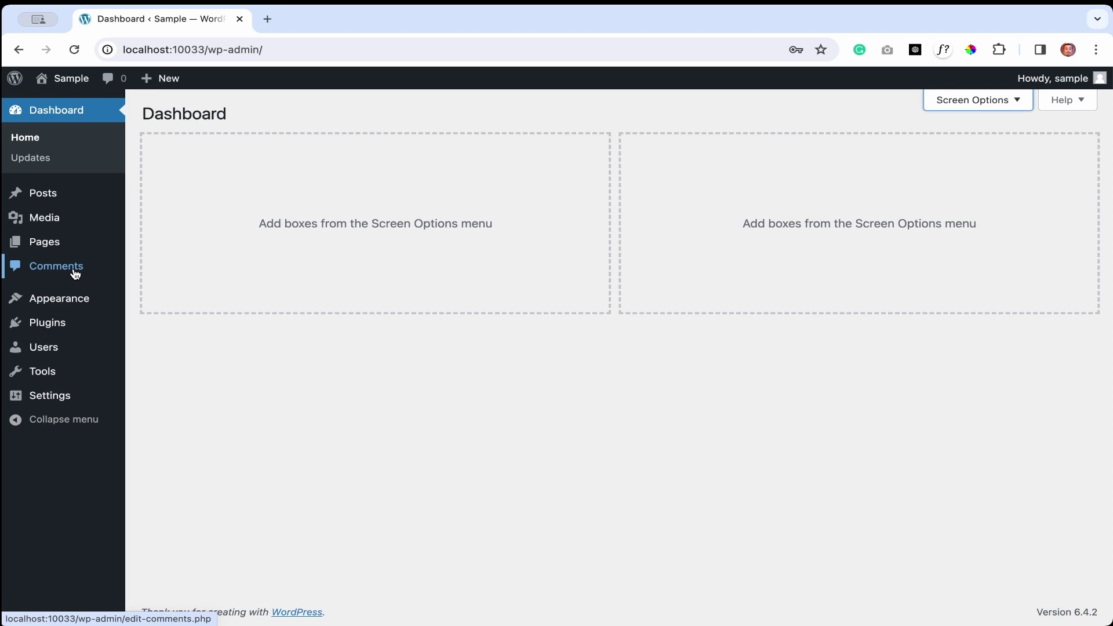
{"action": "mouse_move", "coordinate": [71, 299]}
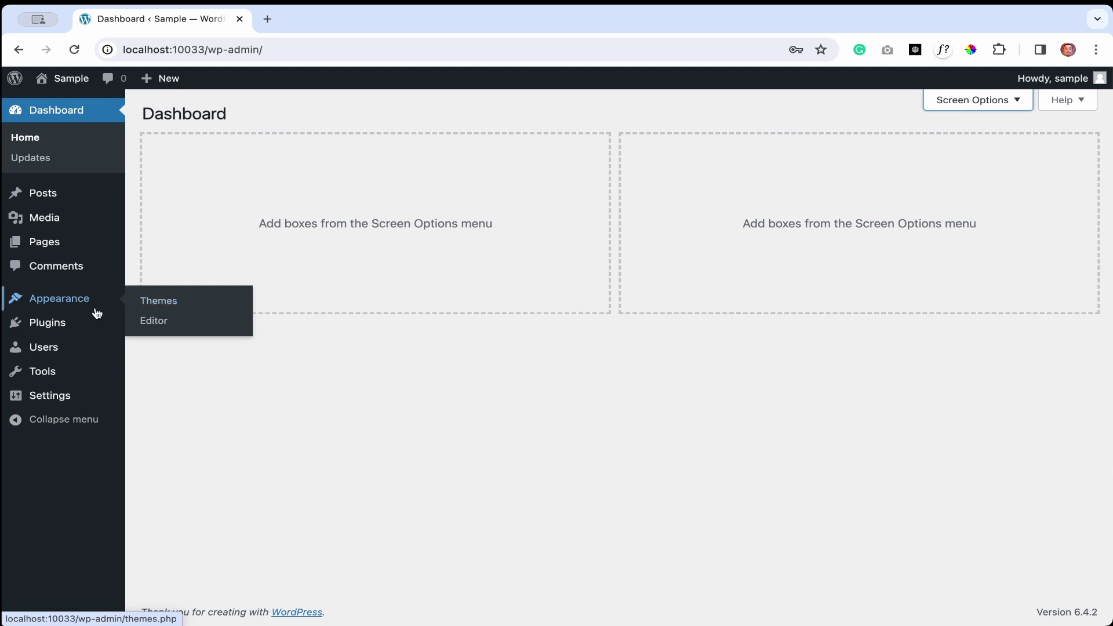
{"action": "mouse_move", "coordinate": [49, 329]}
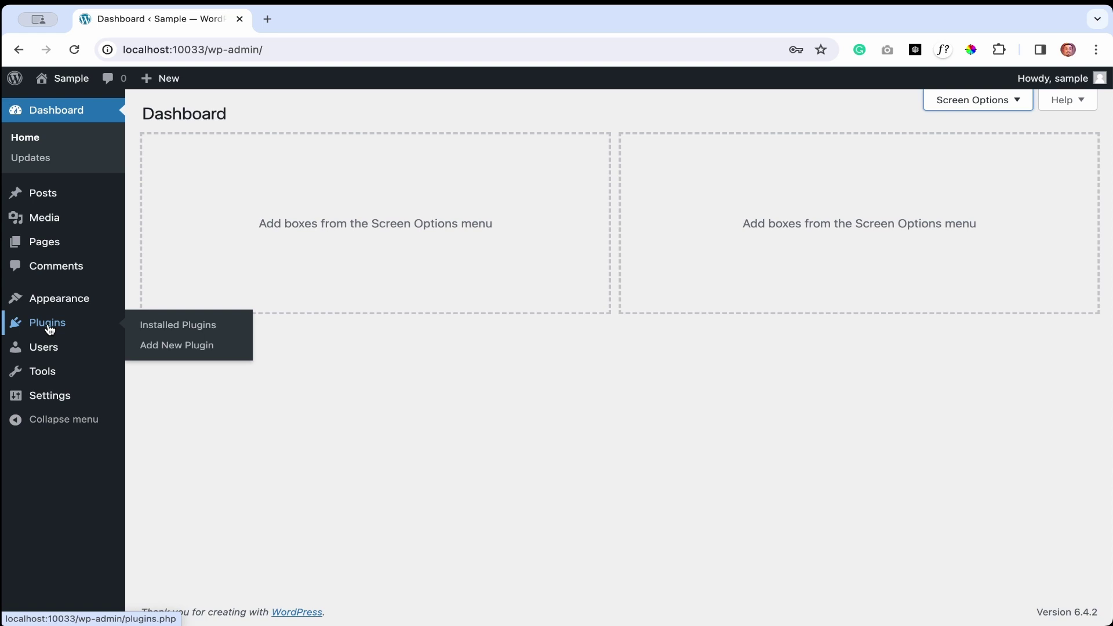
{"action": "mouse_move", "coordinate": [45, 350]}
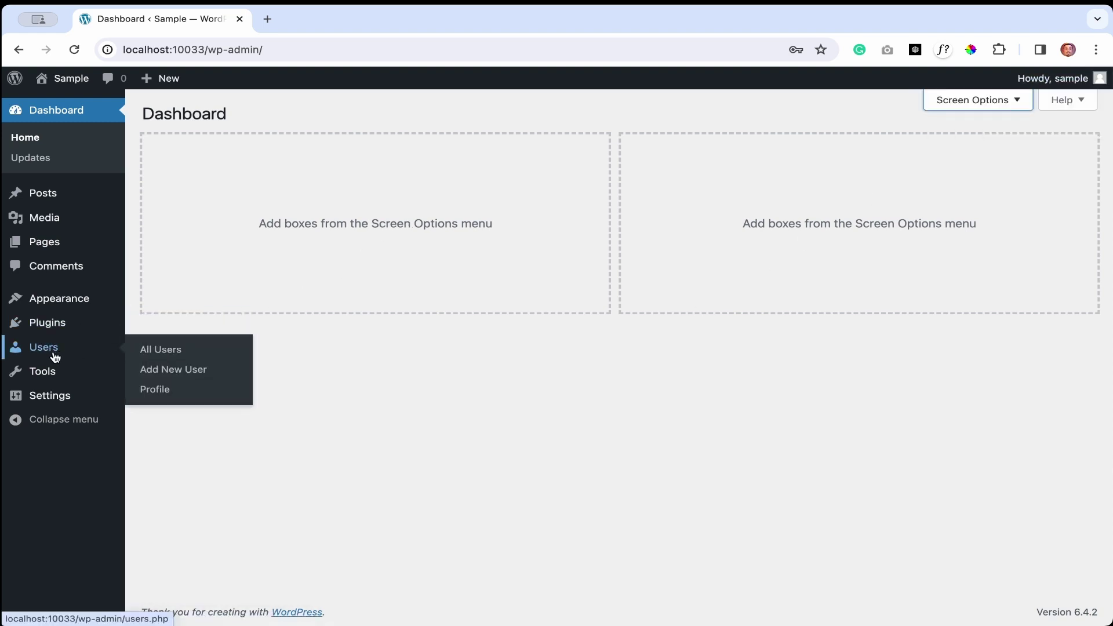
{"action": "mouse_move", "coordinate": [57, 372]}
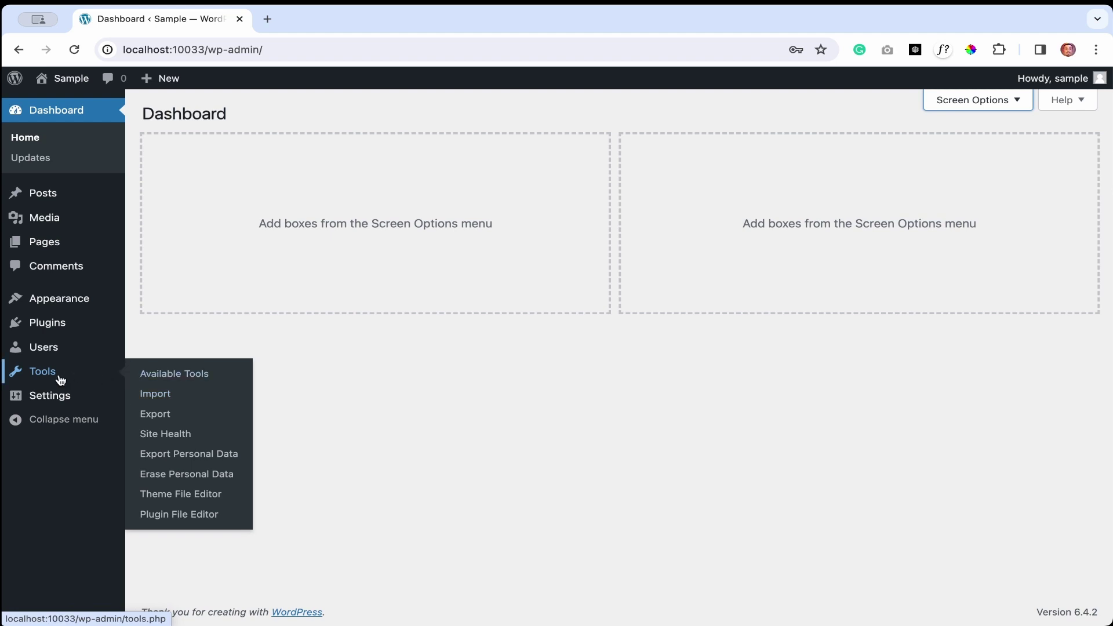
Review the site's Writing settings and open its Reading settings
{"action": "mouse_move", "coordinate": [58, 394]}
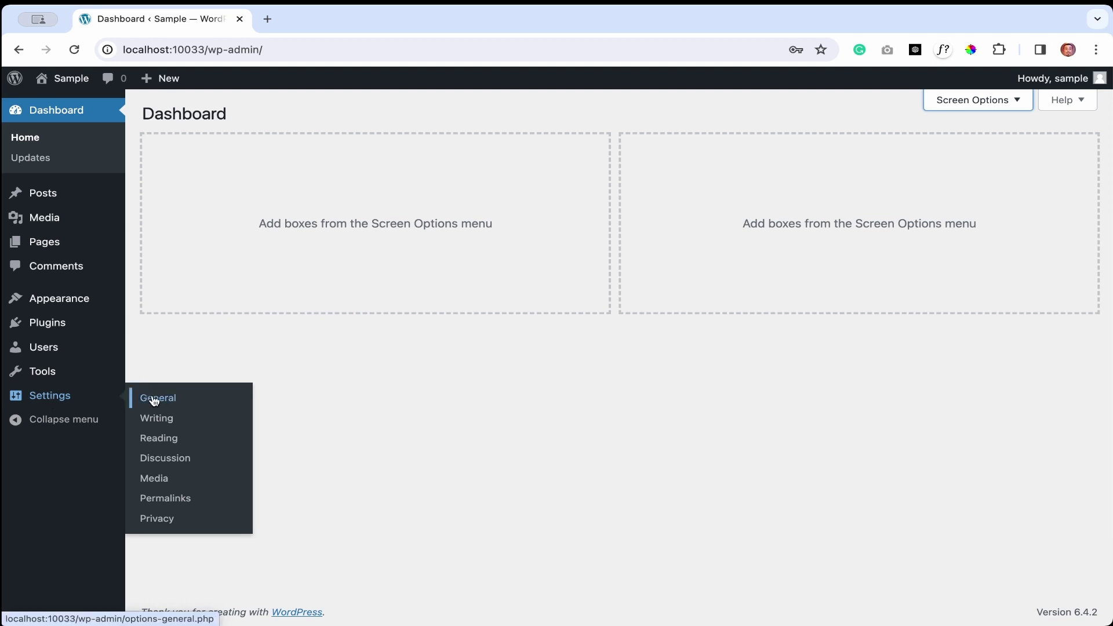
{"action": "left_click", "coordinate": [173, 428]}
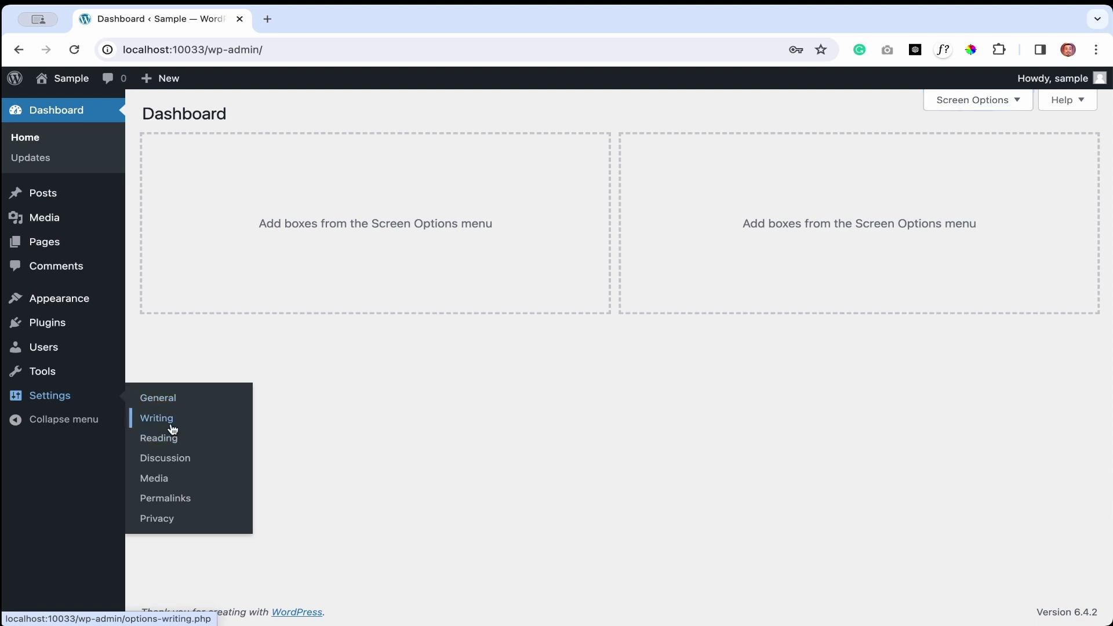
{"action": "scroll", "coordinate": [424, 230], "scroll_direction": "down", "scroll_amount": 3}
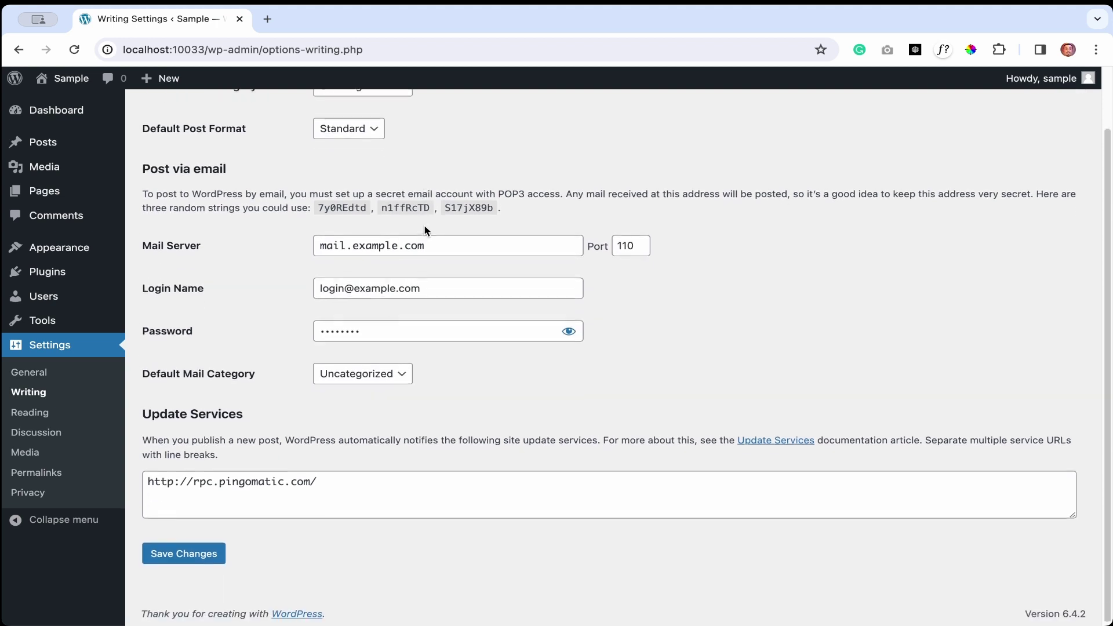
{"action": "scroll", "coordinate": [301, 287], "scroll_direction": "up", "scroll_amount": 2}
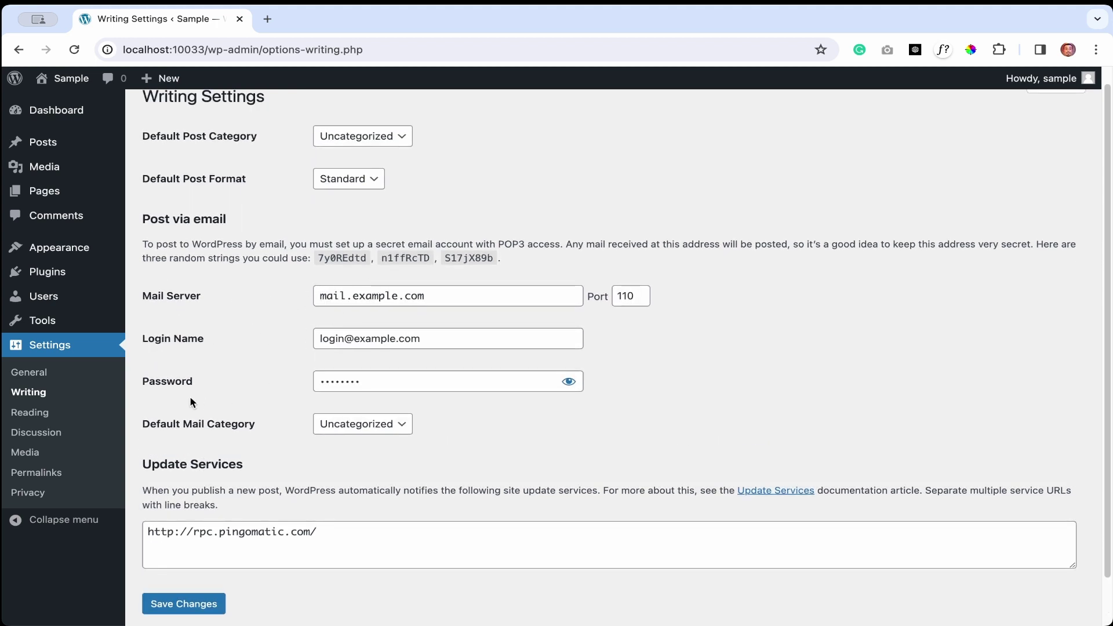
{"action": "left_click", "coordinate": [30, 412]}
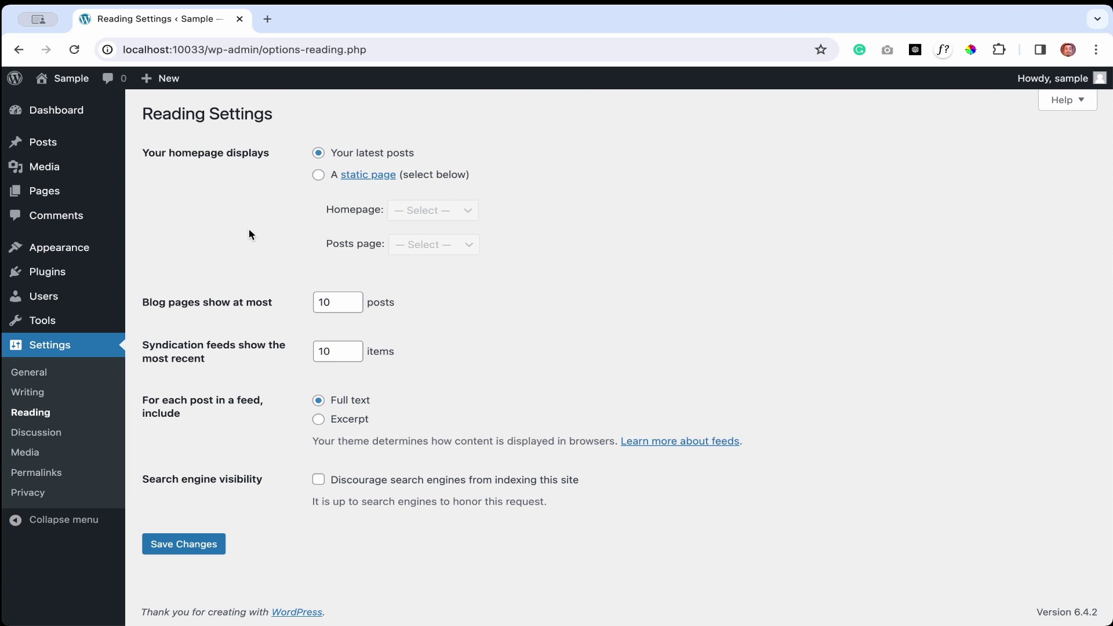
Open the Sample site's front end in a new tab and look through its homepage
{"action": "right_click", "coordinate": [65, 85]}
{"action": "left_click", "coordinate": [125, 94]}
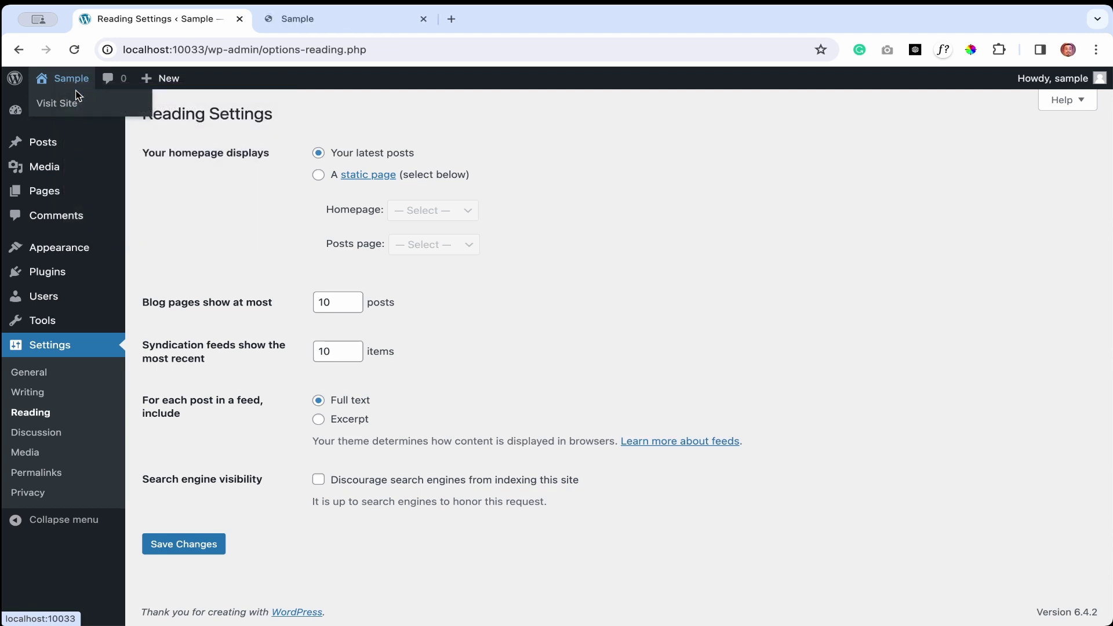
{"action": "left_click", "coordinate": [326, 23]}
{"action": "scroll", "coordinate": [721, 359], "scroll_direction": "down", "scroll_amount": 20}
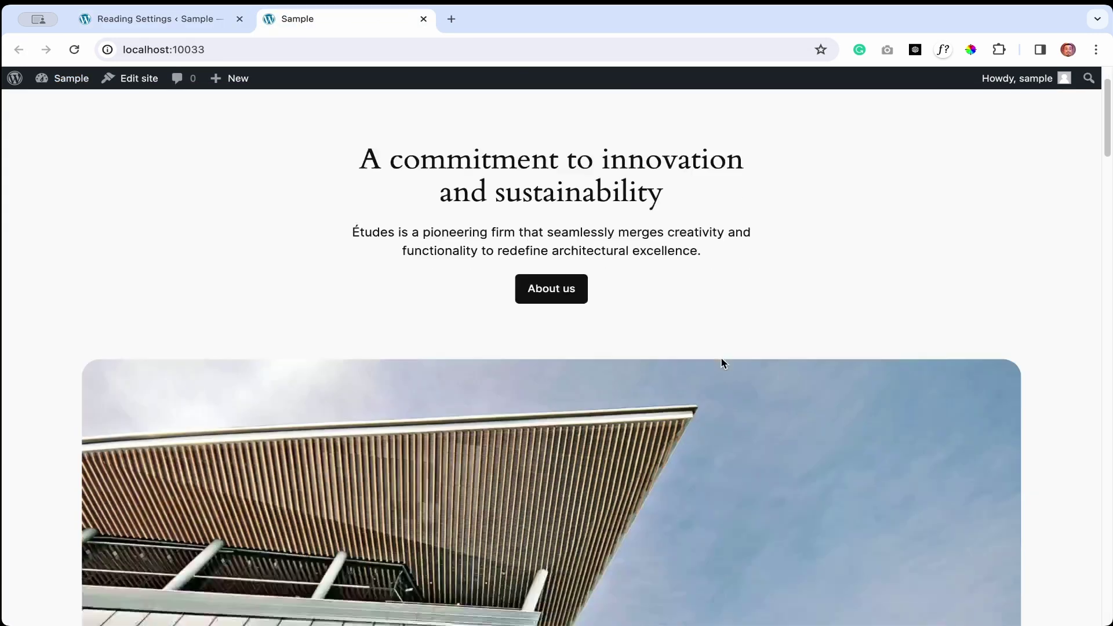
{"action": "scroll", "coordinate": [720, 361], "scroll_direction": "down", "scroll_amount": 15}
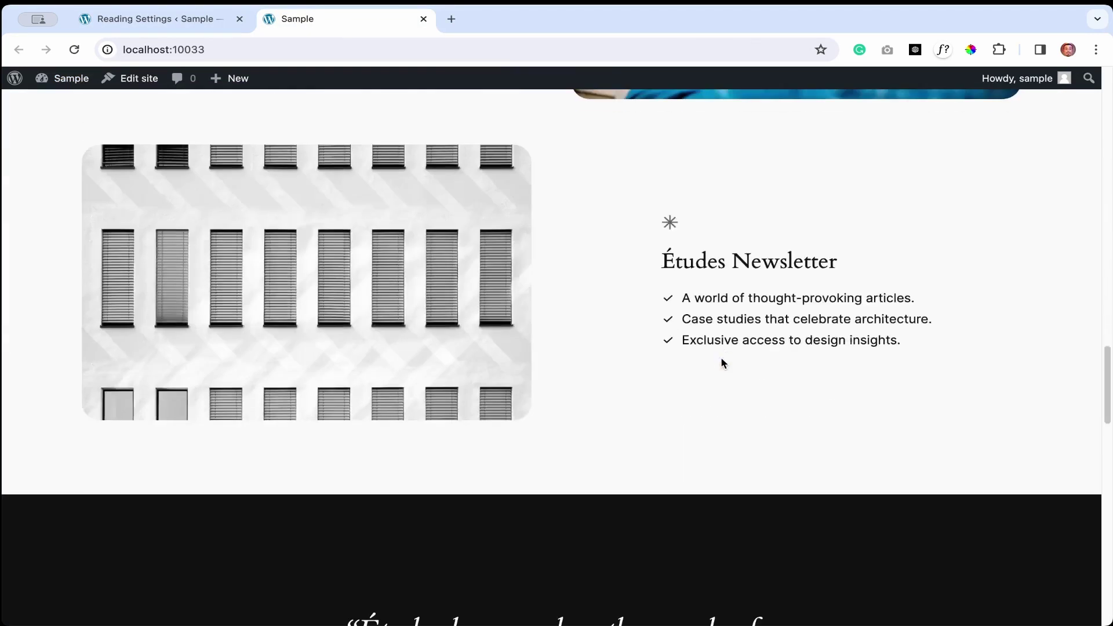
Look through the rest of the Sample homepage down to its footer, and return to the WordPress admin
{"action": "scroll", "coordinate": [721, 361], "scroll_direction": "down", "scroll_amount": 5}
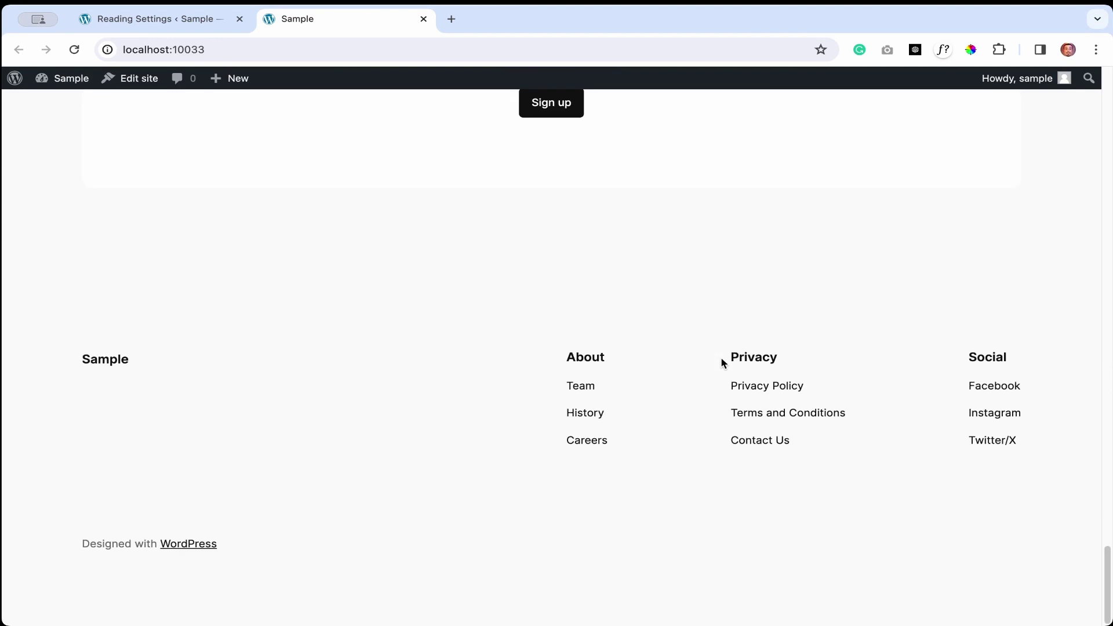
{"action": "scroll", "coordinate": [721, 358], "scroll_direction": "up", "scroll_amount": 18}
{"action": "scroll", "coordinate": [722, 363], "scroll_direction": "up", "scroll_amount": 15}
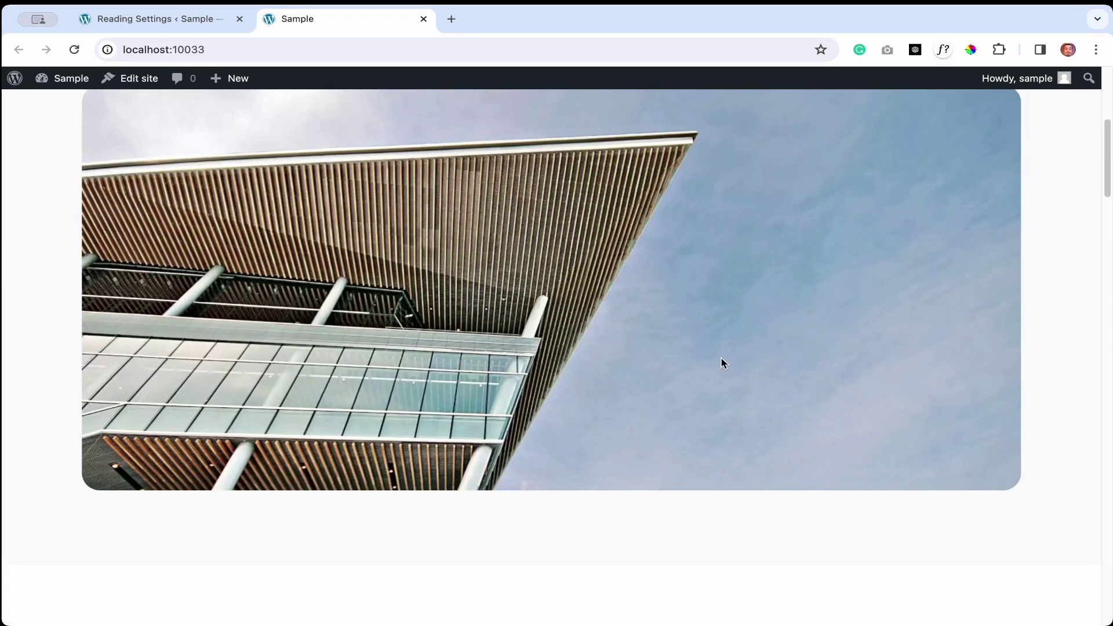
{"action": "scroll", "coordinate": [722, 363], "scroll_direction": "up", "scroll_amount": 6}
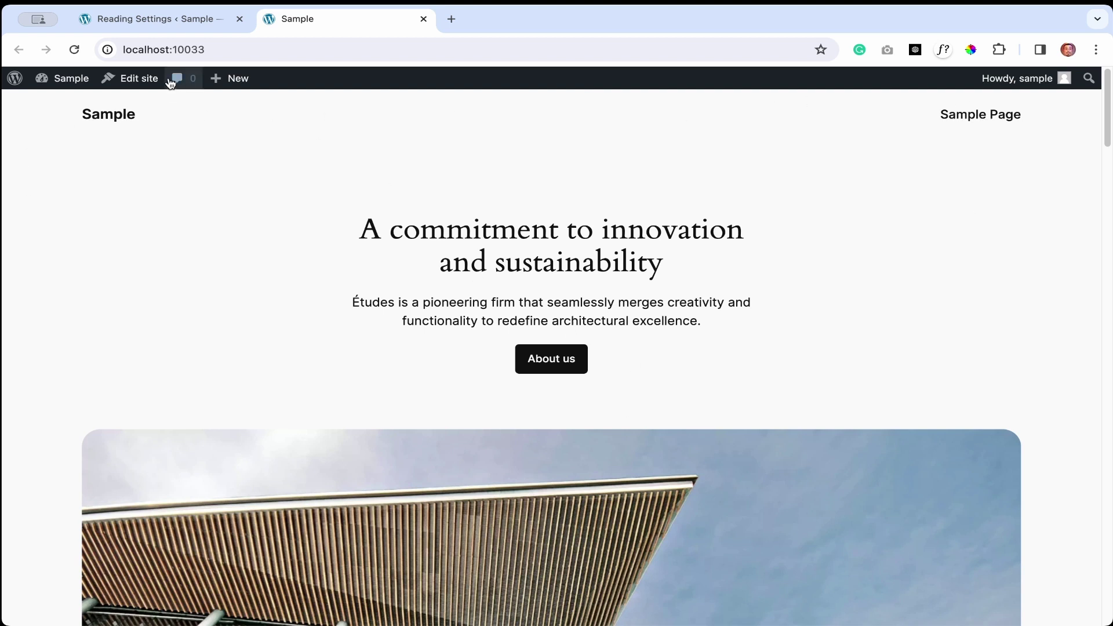
{"action": "left_click", "coordinate": [190, 21]}
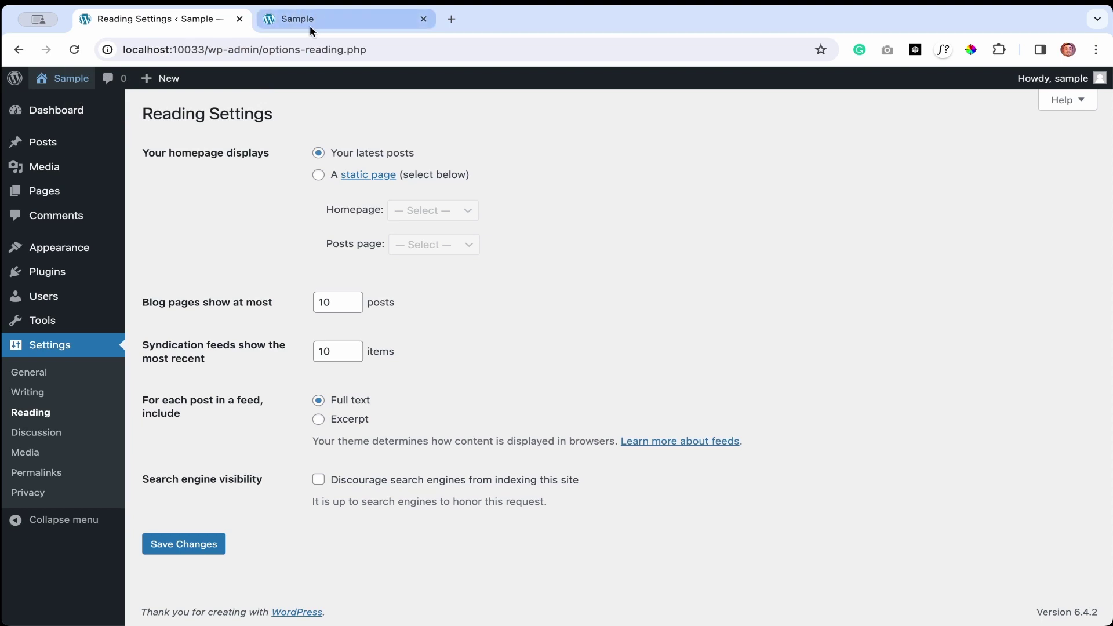
Move the "Hello world!" post to the trash with a bulk action on the Posts list
{"action": "left_click", "coordinate": [63, 149]}
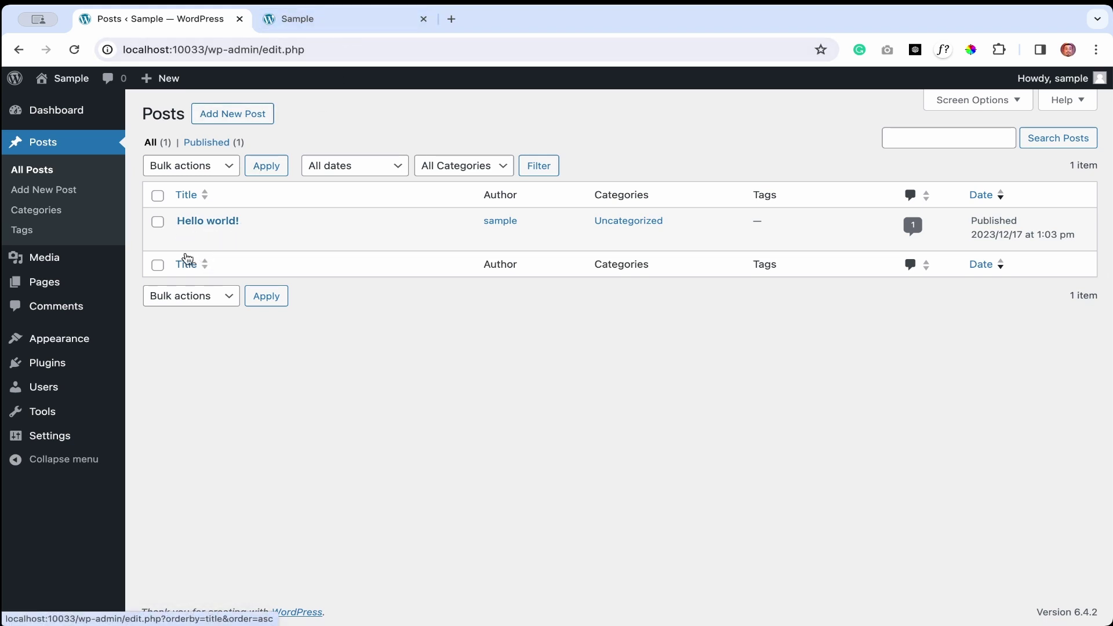
{"action": "left_click", "coordinate": [157, 197]}
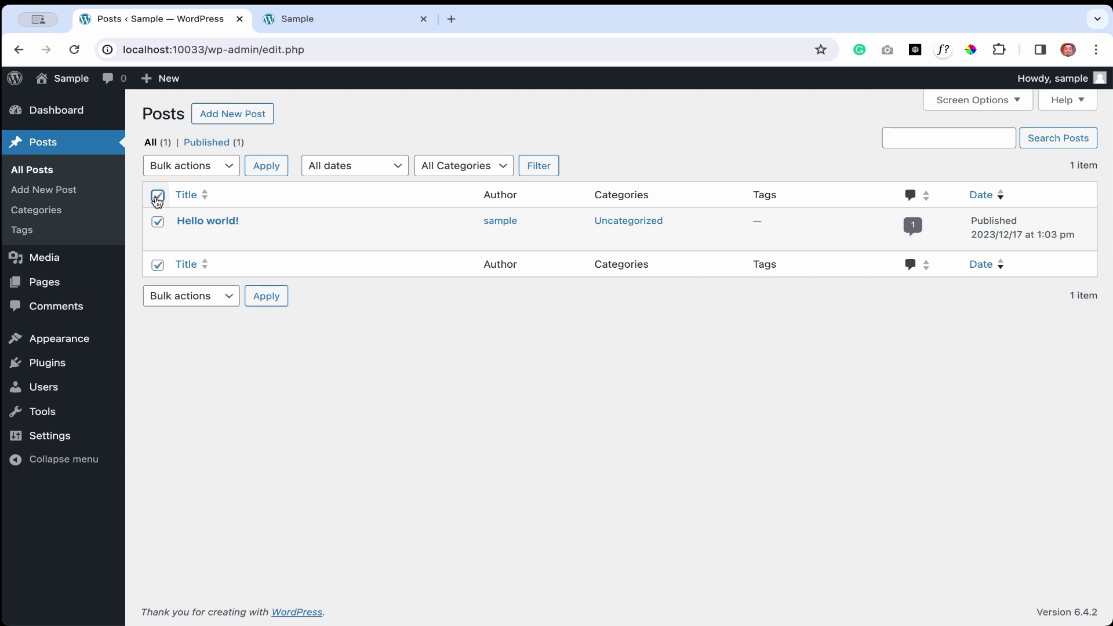
{"action": "left_click", "coordinate": [159, 223]}
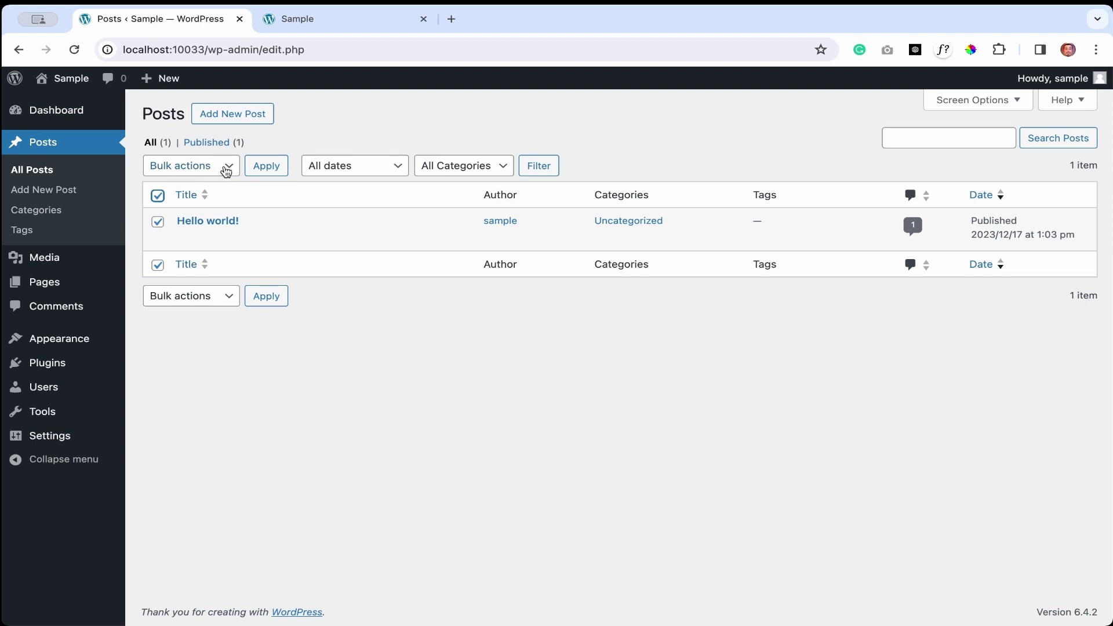
{"action": "left_click", "coordinate": [226, 171]}
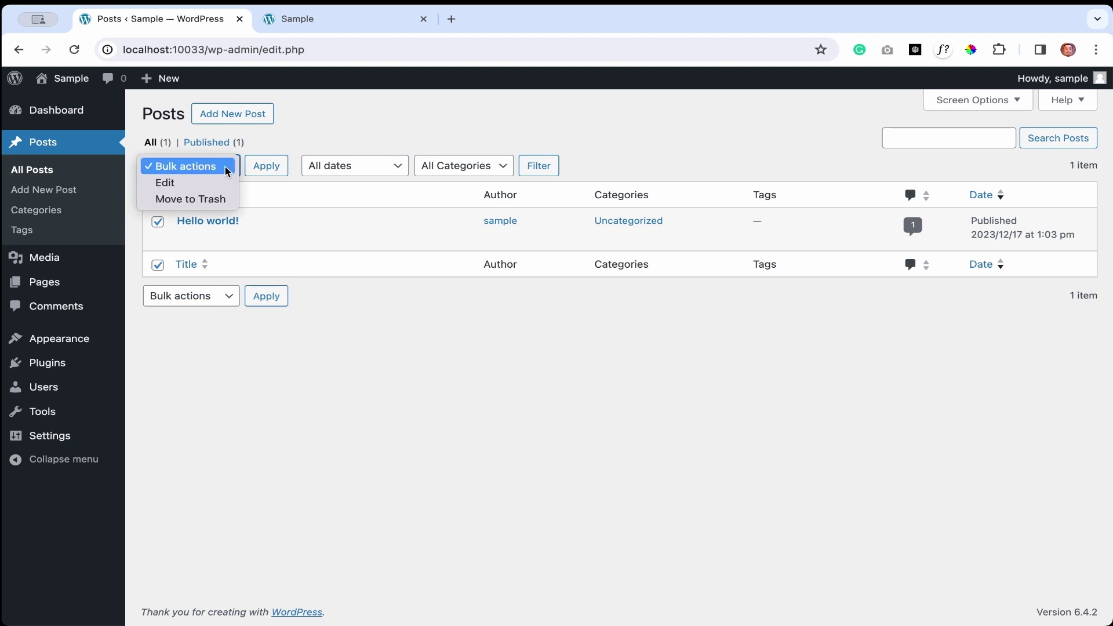
{"action": "left_click", "coordinate": [222, 200]}
{"action": "left_click", "coordinate": [265, 168]}
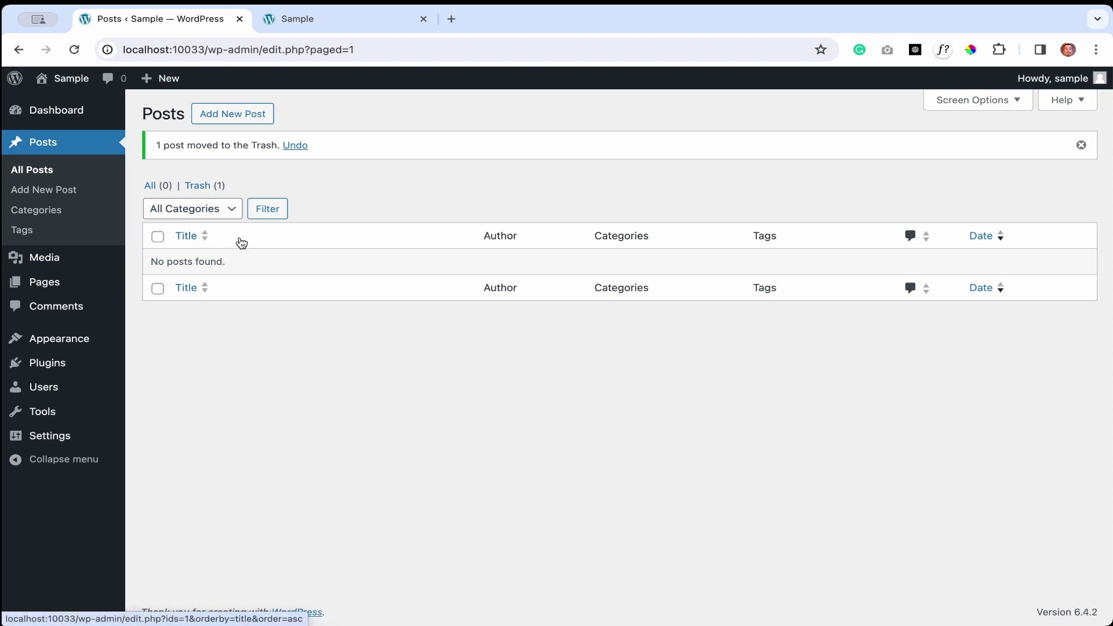
Permanently delete the "Hello world!" post from the posts trash
{"action": "left_click", "coordinate": [207, 191]}
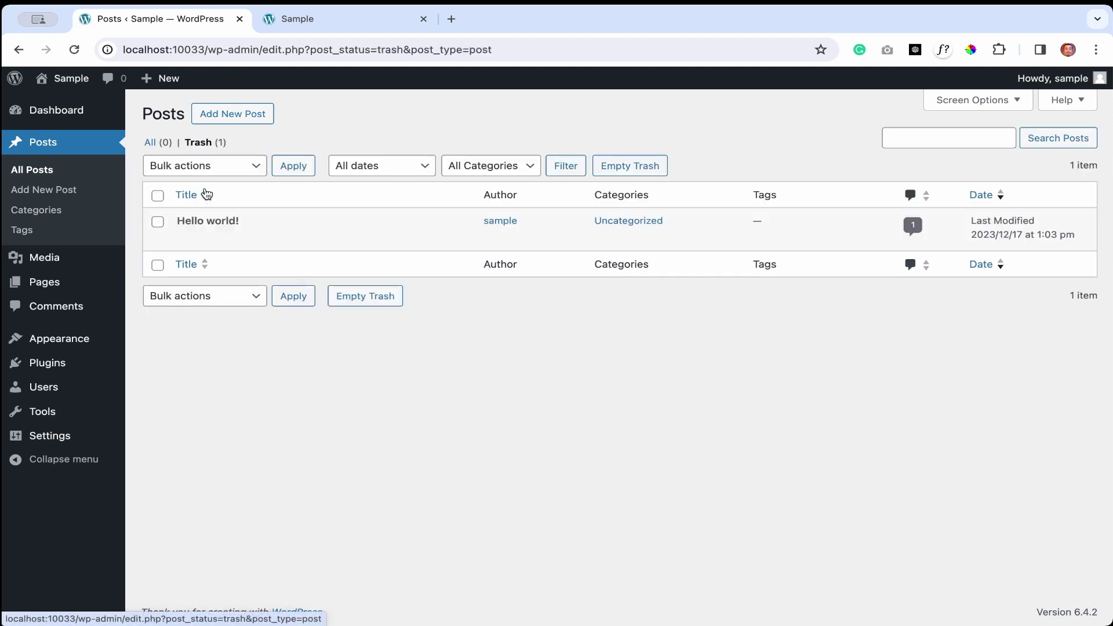
{"action": "left_click", "coordinate": [159, 197]}
{"action": "left_click", "coordinate": [191, 169]}
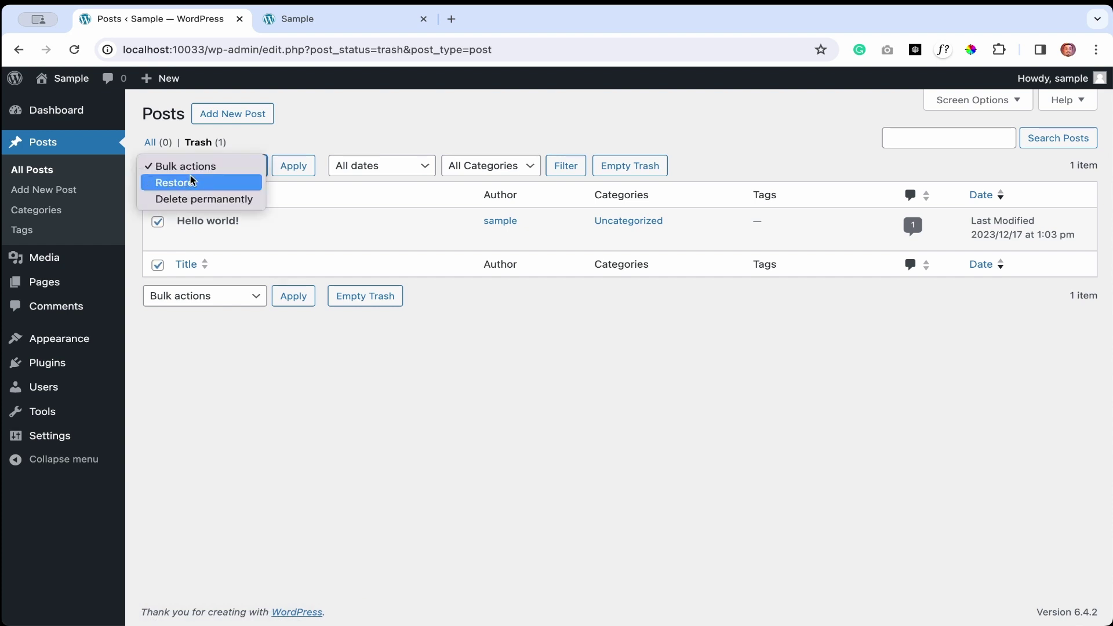
{"action": "left_click", "coordinate": [204, 200]}
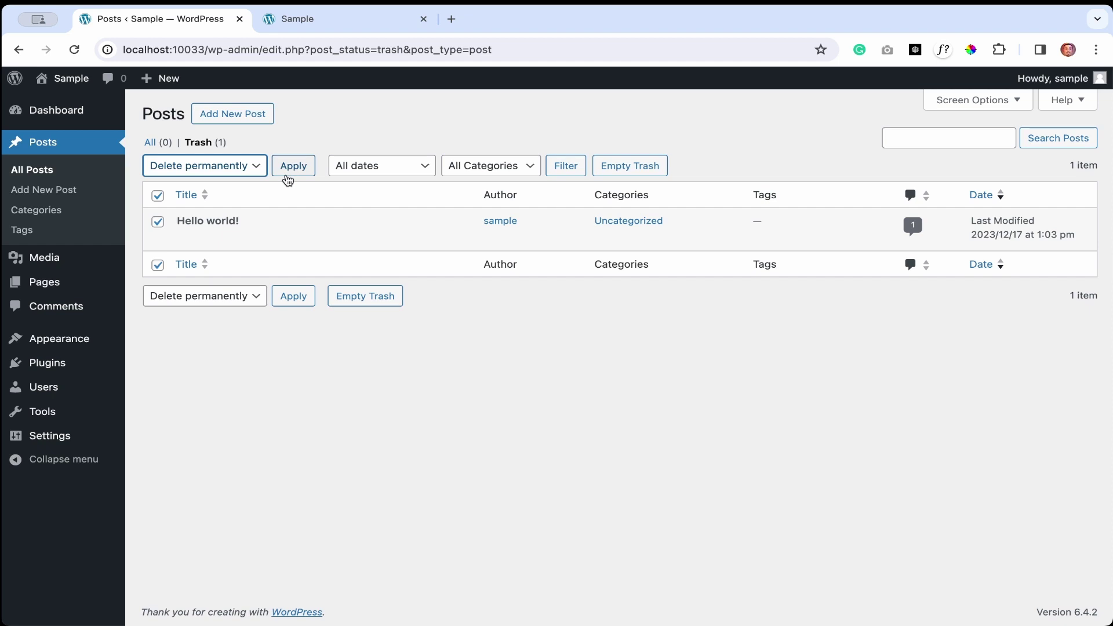
{"action": "left_click", "coordinate": [288, 181]}
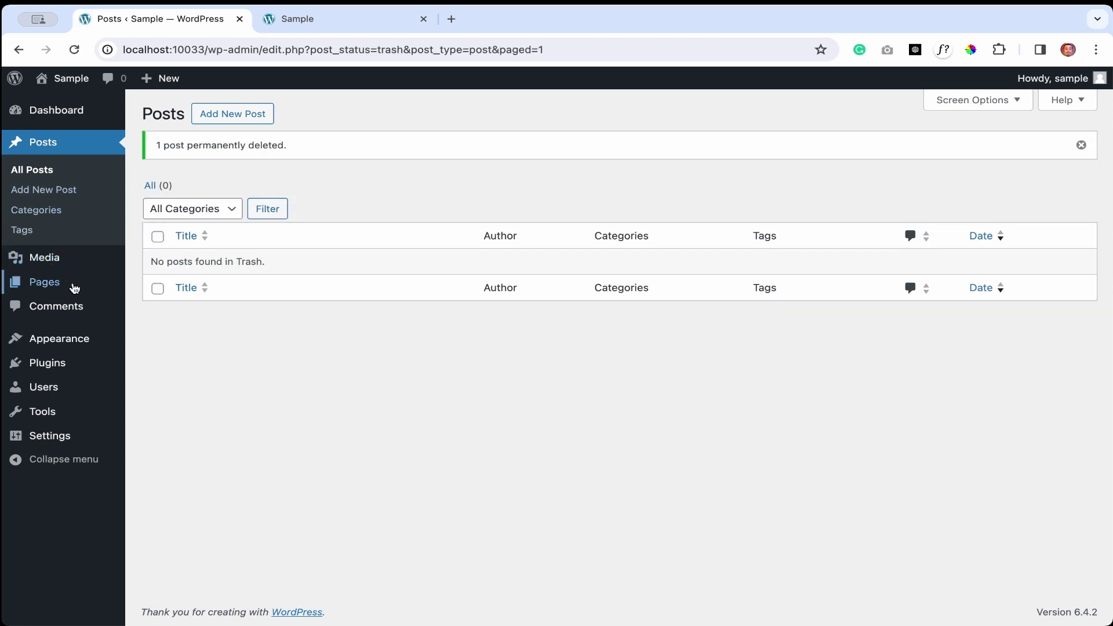
Move the Privacy Policy and Sample Page pages to the trash with a bulk action on the Pages list
{"action": "left_click", "coordinate": [54, 294]}
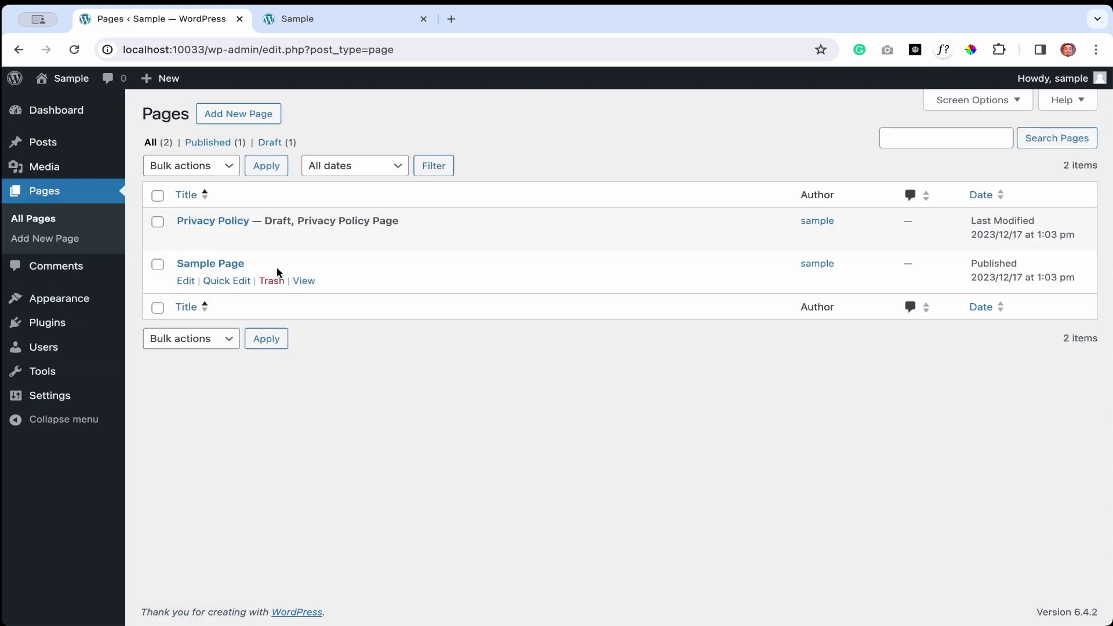
{"action": "mouse_move", "coordinate": [235, 243]}
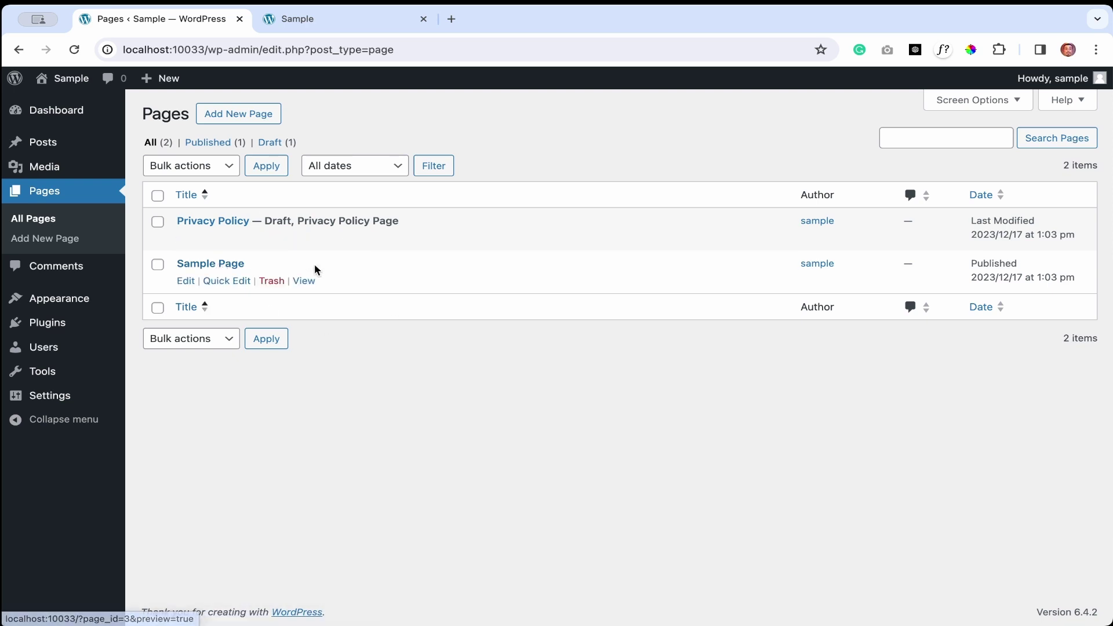
{"action": "left_click", "coordinate": [158, 222]}
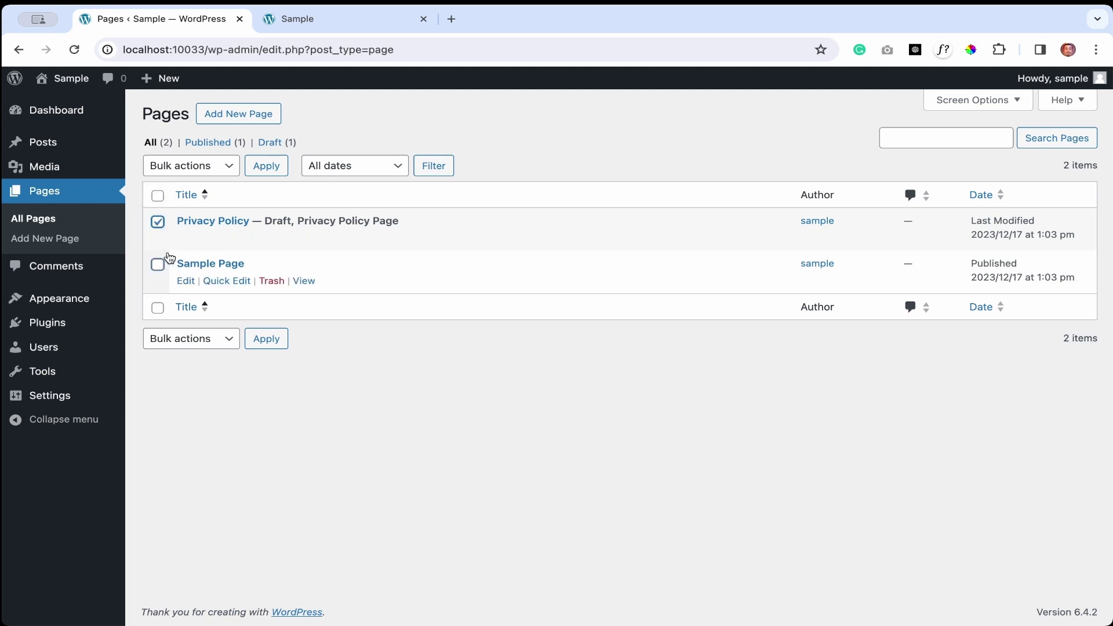
{"action": "left_click", "coordinate": [159, 196]}
{"action": "left_click", "coordinate": [230, 174]}
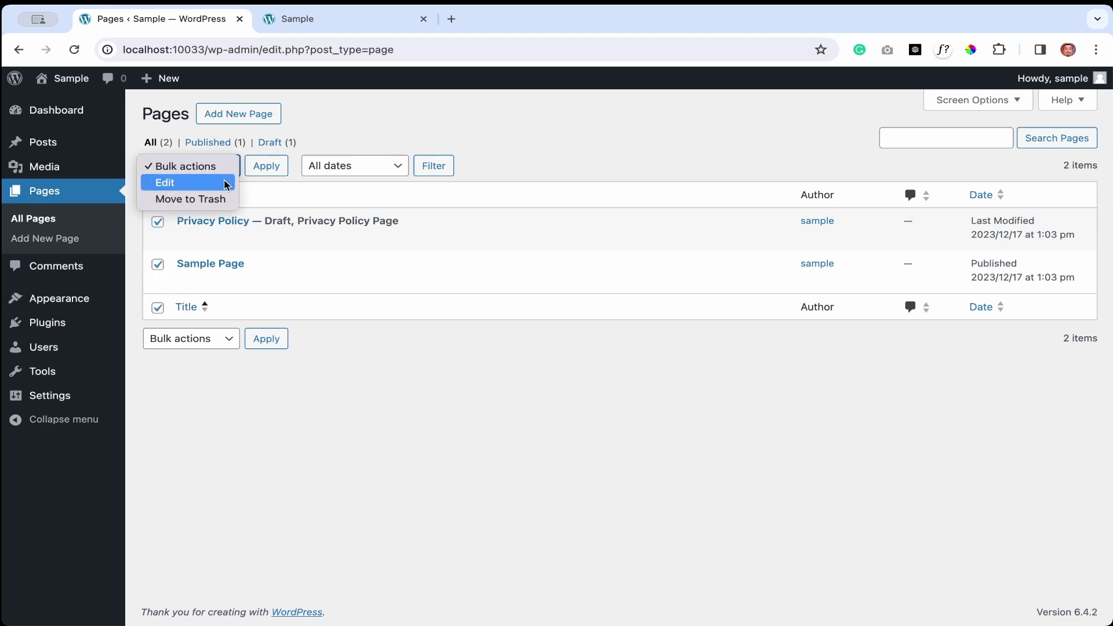
{"action": "left_click", "coordinate": [225, 198]}
{"action": "left_click", "coordinate": [260, 172]}
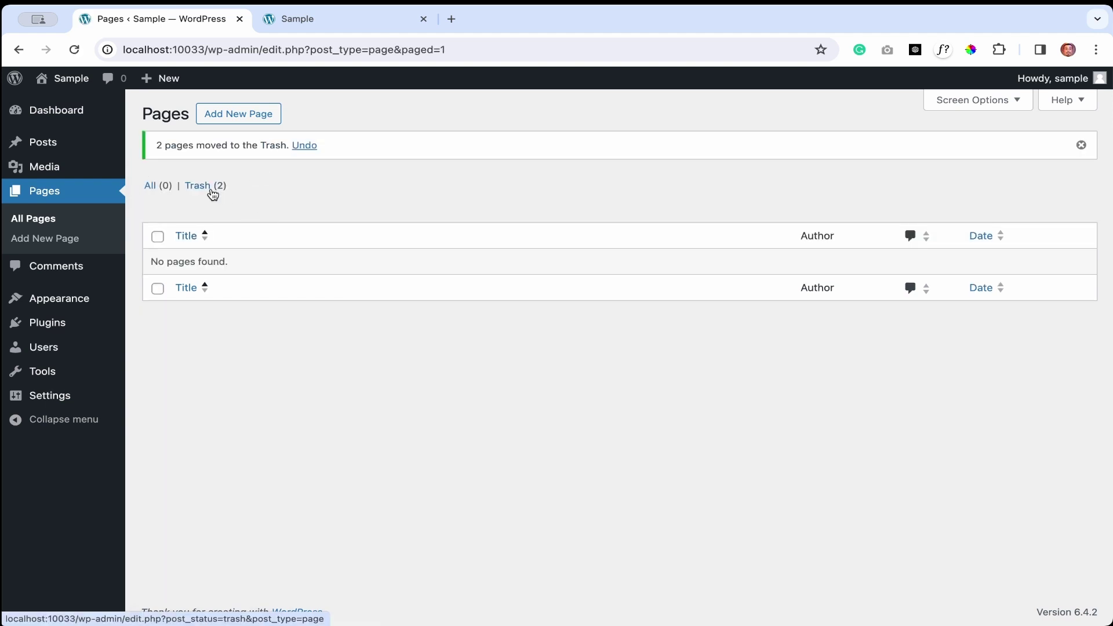
Permanently delete the Privacy Policy and Sample Page pages from the pages trash
{"action": "left_click", "coordinate": [211, 188]}
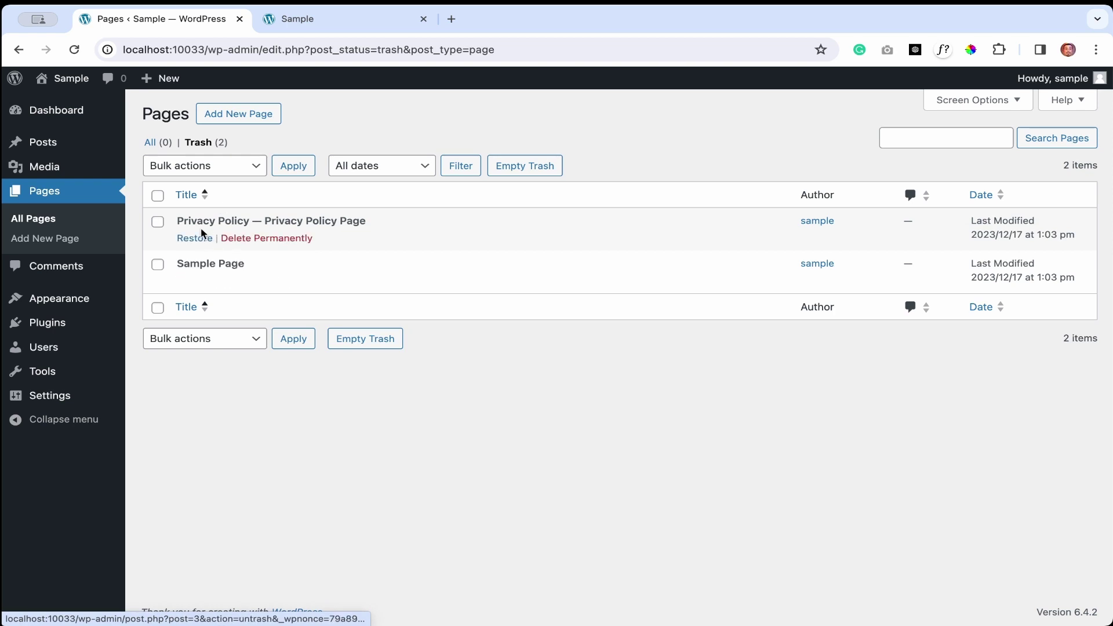
{"action": "left_click", "coordinate": [157, 196]}
{"action": "left_click", "coordinate": [197, 168]}
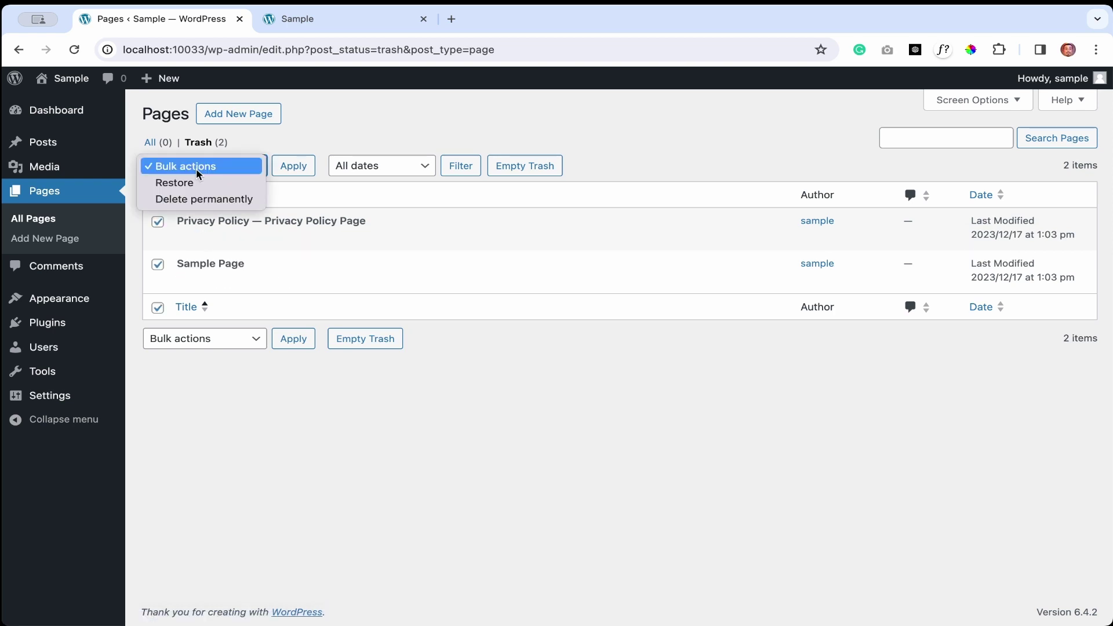
{"action": "left_click", "coordinate": [182, 199]}
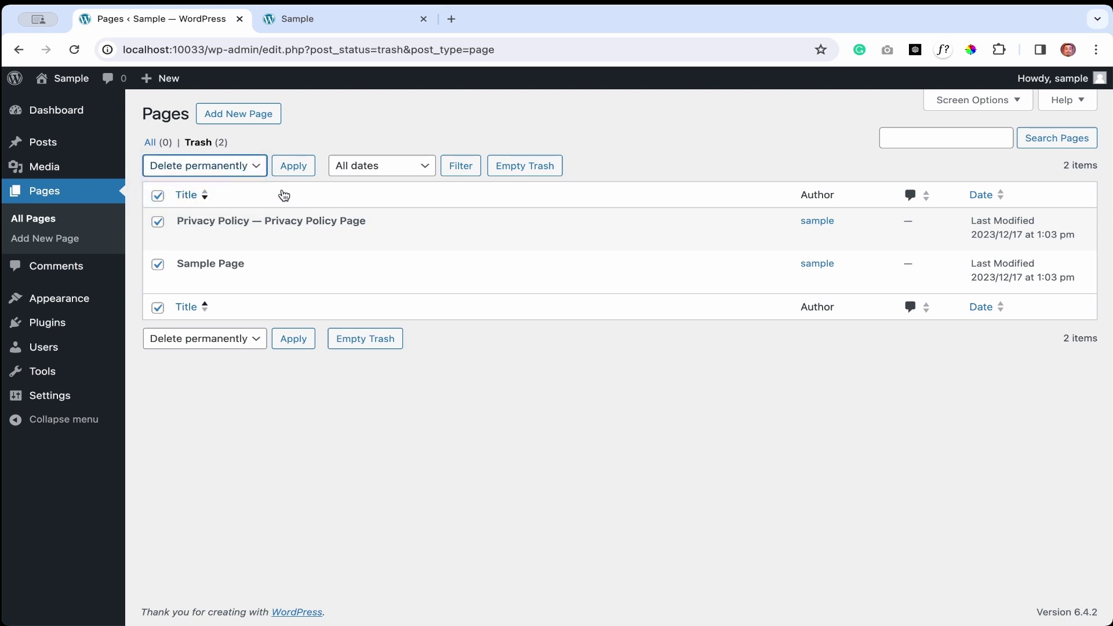
{"action": "left_click", "coordinate": [293, 166]}
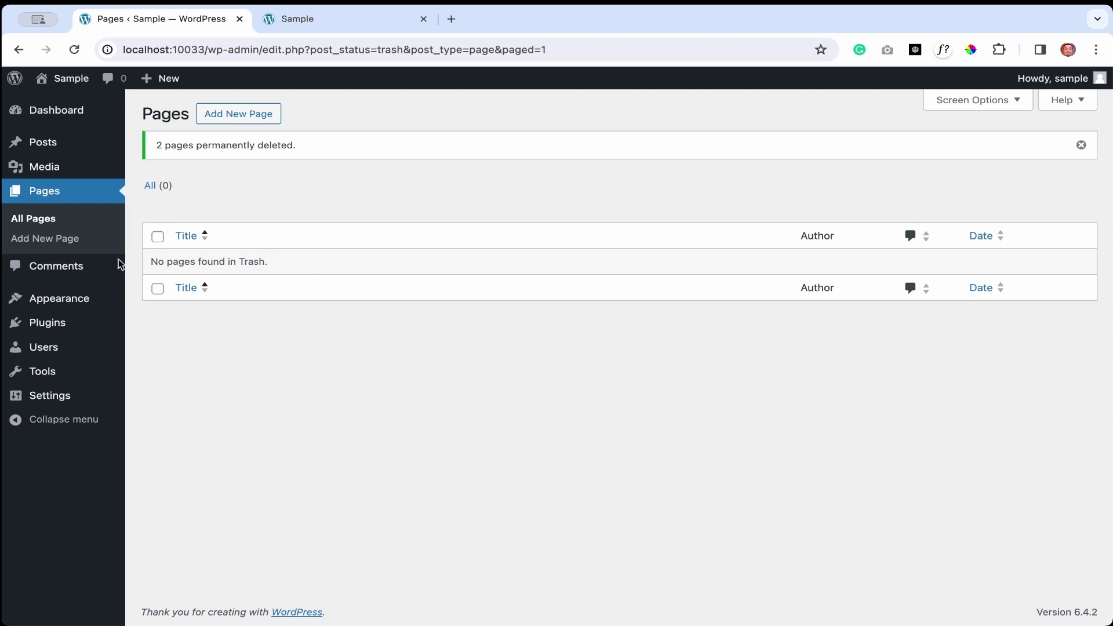
Check the Comments list, reload and look through the site's homepage, and return to the WordPress admin
{"action": "left_click", "coordinate": [56, 265]}
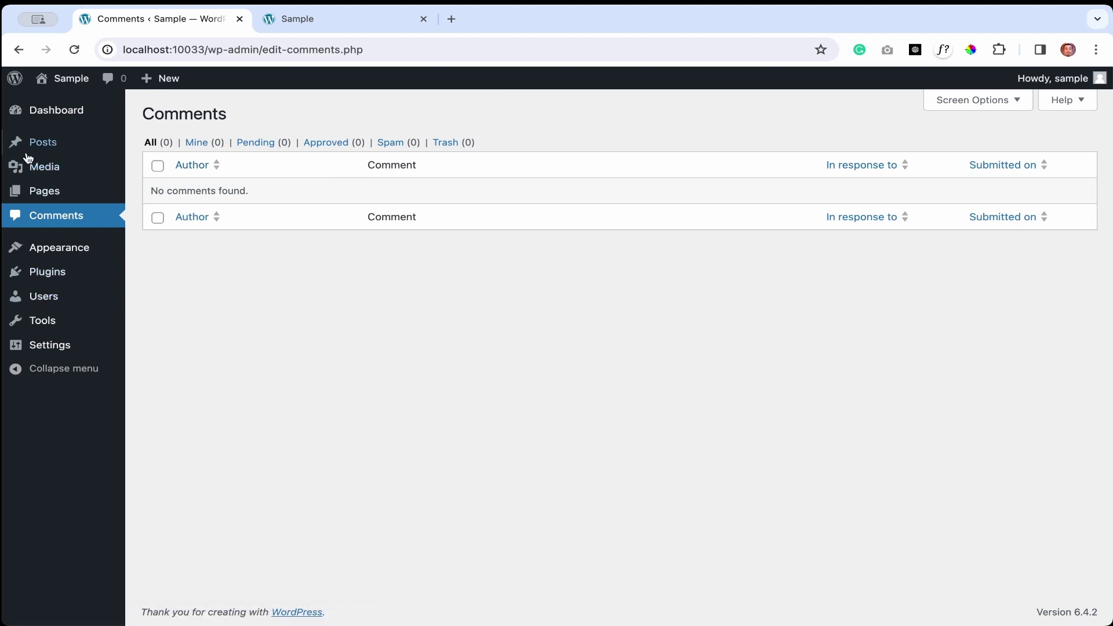
{"action": "left_click", "coordinate": [320, 23]}
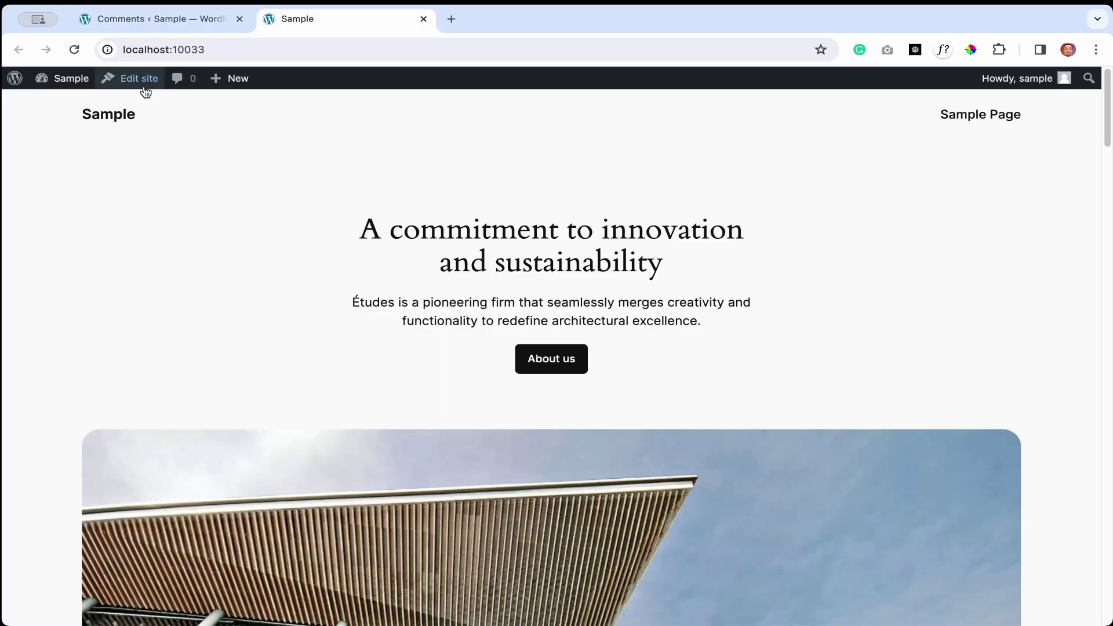
{"action": "left_click", "coordinate": [77, 55]}
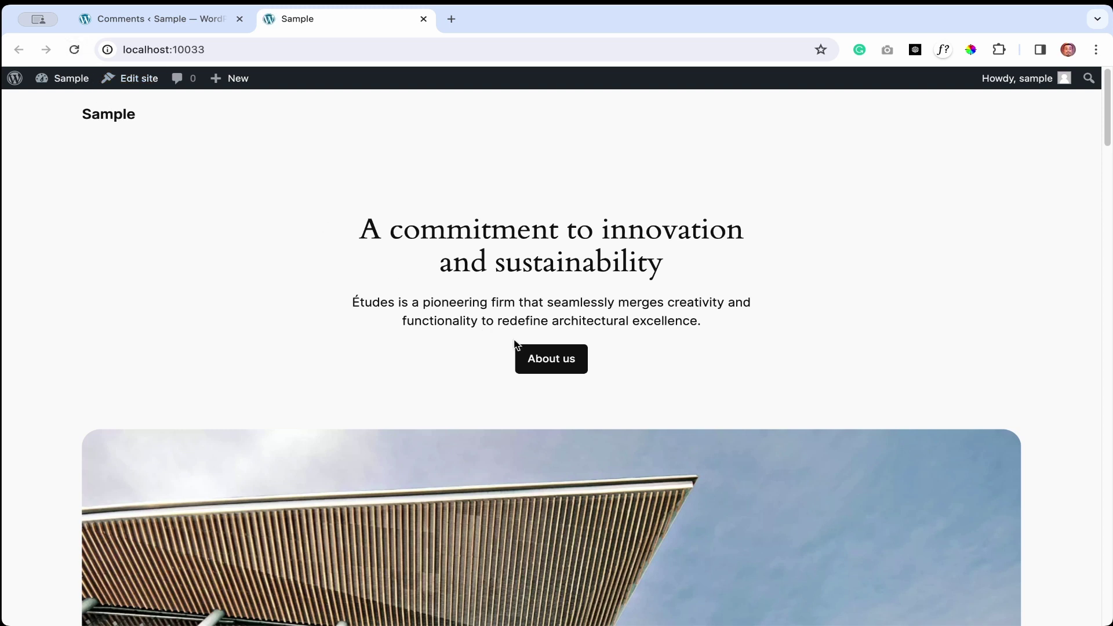
{"action": "scroll", "coordinate": [514, 344], "scroll_direction": "down", "scroll_amount": 20}
{"action": "scroll", "coordinate": [513, 340], "scroll_direction": "down", "scroll_amount": 20}
{"action": "scroll", "coordinate": [513, 338], "scroll_direction": "up", "scroll_amount": 20}
{"action": "scroll", "coordinate": [516, 344], "scroll_direction": "up", "scroll_amount": 20}
{"action": "left_click", "coordinate": [175, 19]}
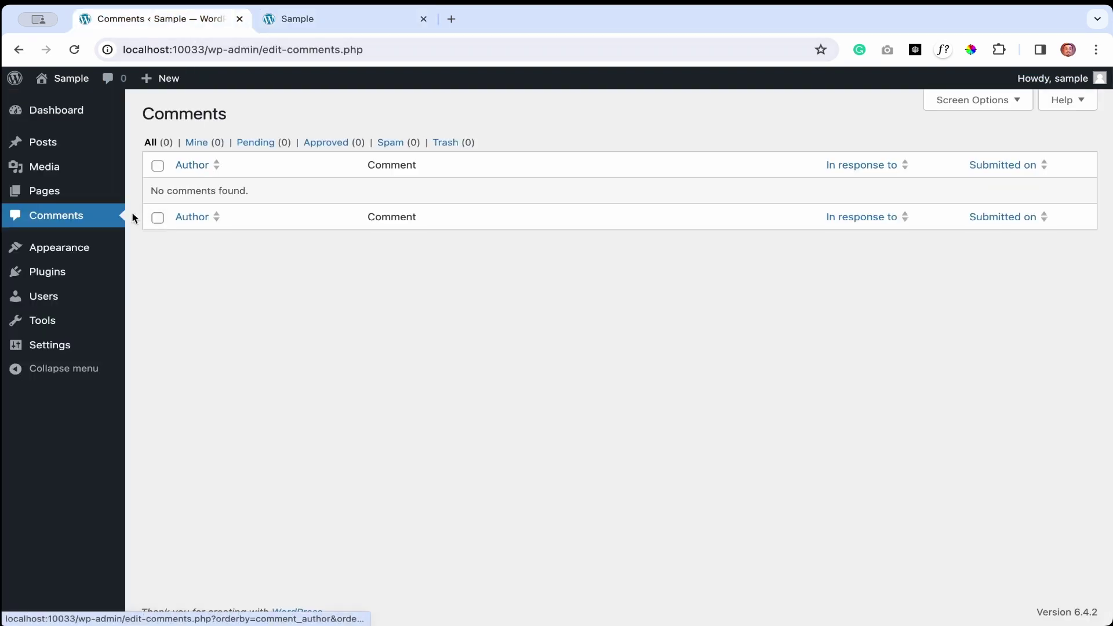
Review the installed themes and open the catalogue for adding a new theme
{"action": "mouse_move", "coordinate": [82, 251]}
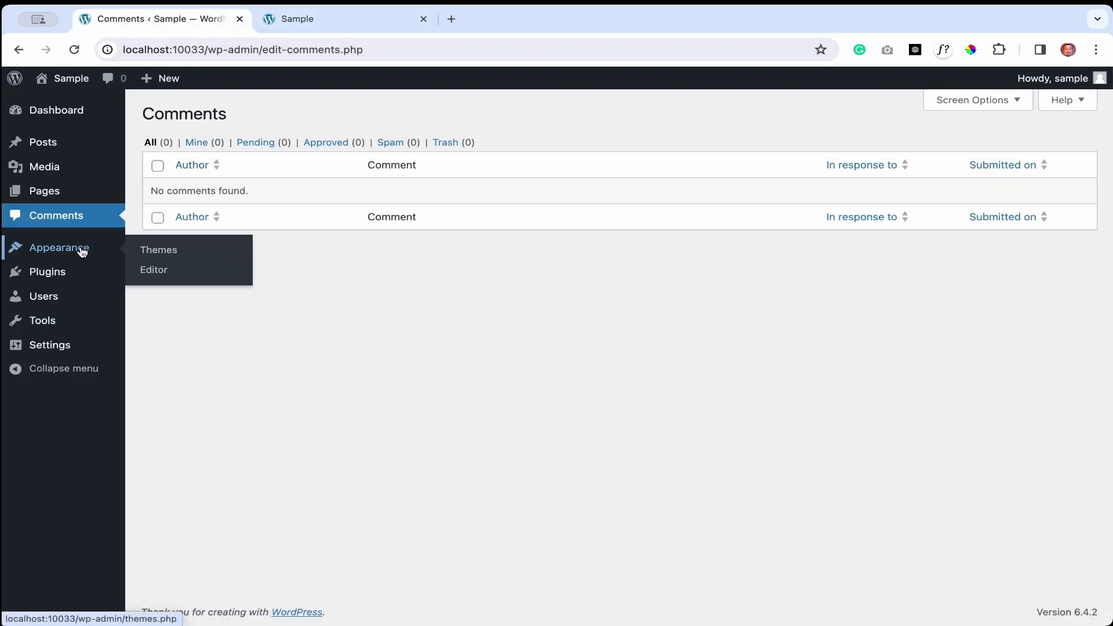
{"action": "left_click", "coordinate": [150, 252]}
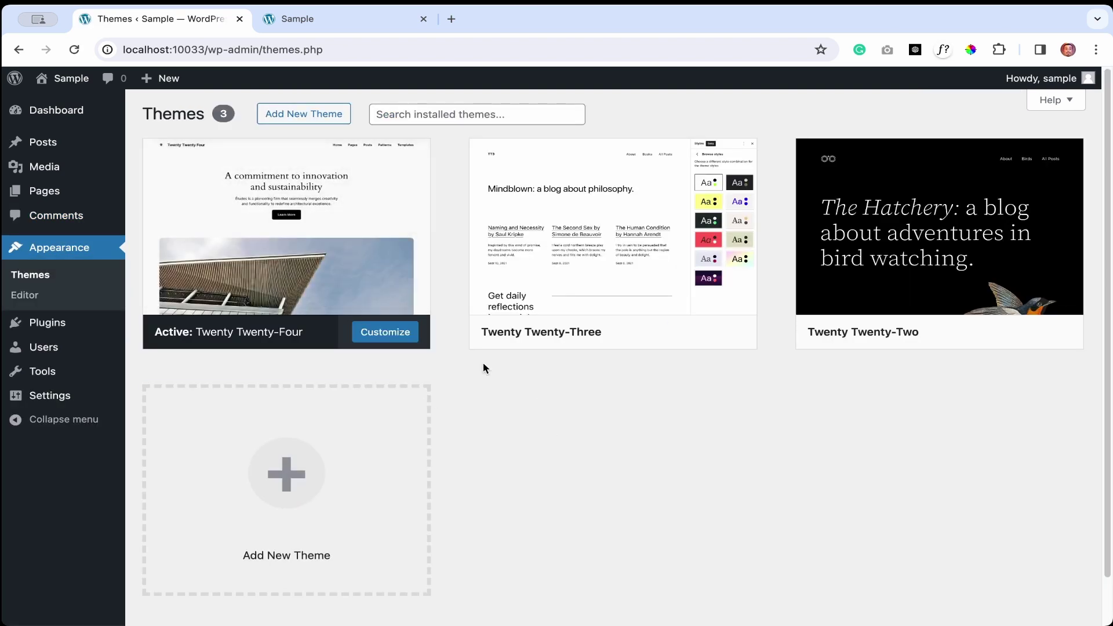
{"action": "mouse_move", "coordinate": [584, 253]}
{"action": "left_click", "coordinate": [296, 119]}
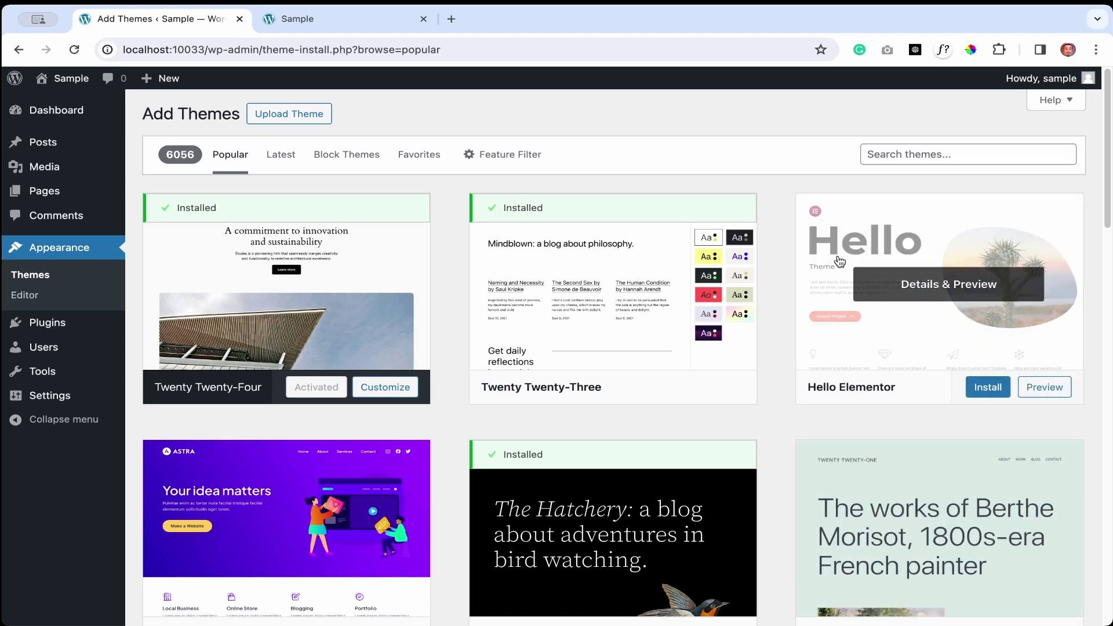
Preview the Hello Elementor theme and return to the list of popular themes
{"action": "left_click_drag", "start_coordinate": [805, 393], "coordinate": [895, 398]}
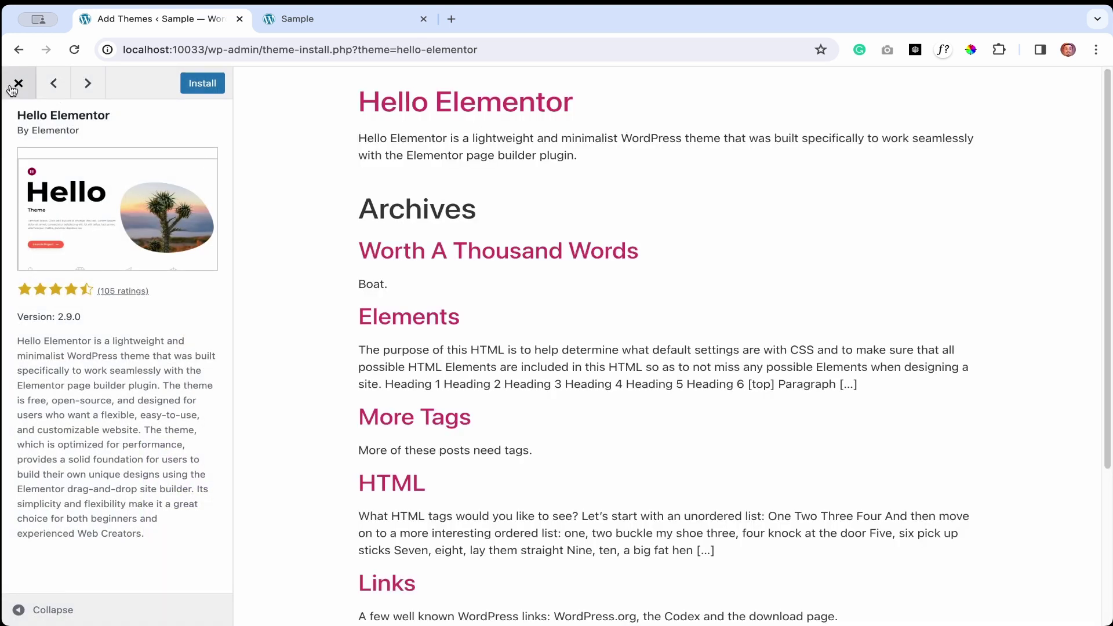
{"action": "left_click", "coordinate": [14, 89]}
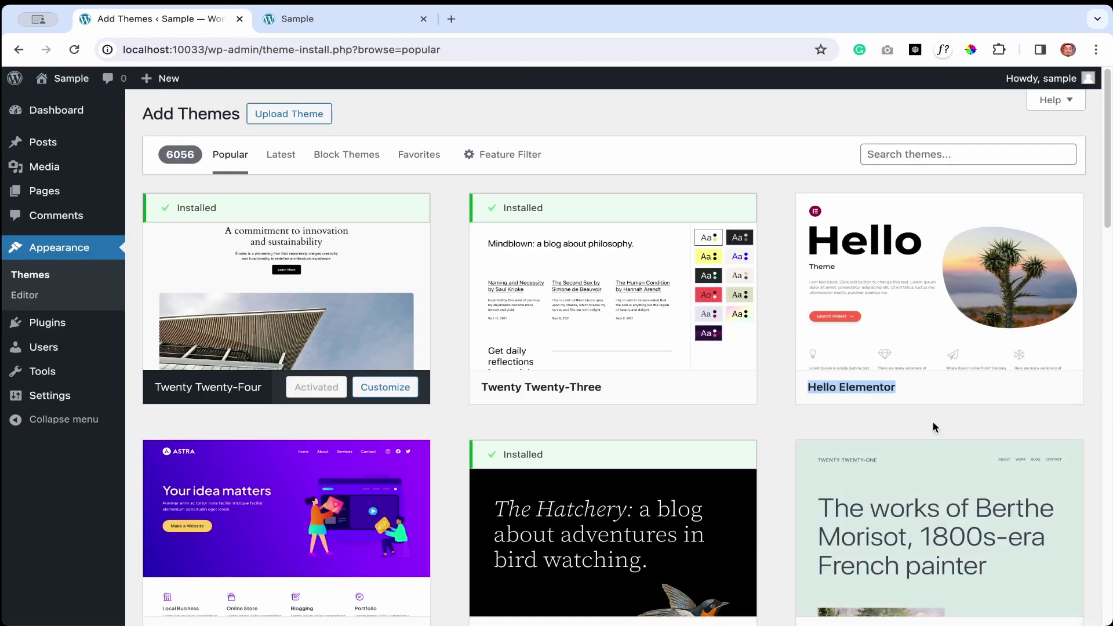
{"action": "left_click", "coordinate": [933, 421]}
Install and activate the Hello Elementor theme
{"action": "mouse_move", "coordinate": [981, 390]}
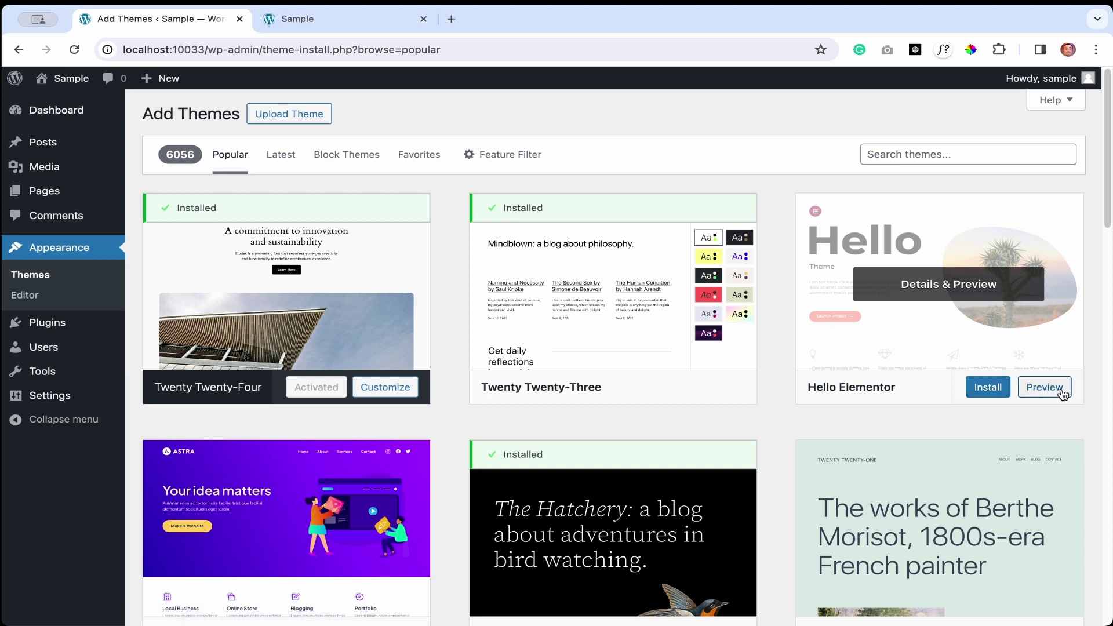
{"action": "left_click", "coordinate": [998, 394]}
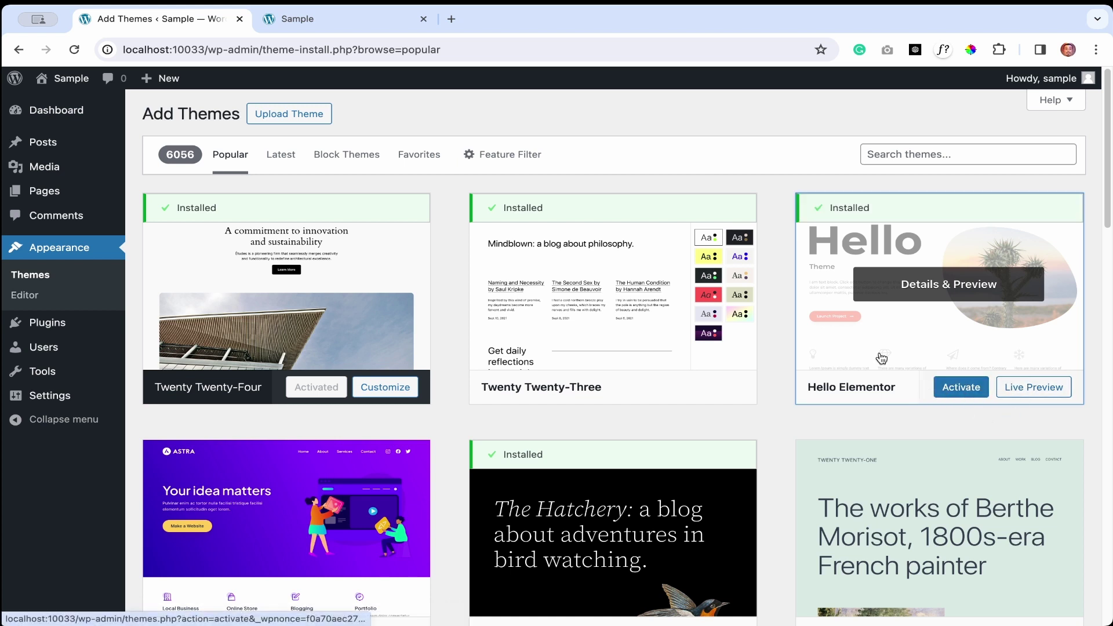
{"action": "left_click", "coordinate": [972, 394]}
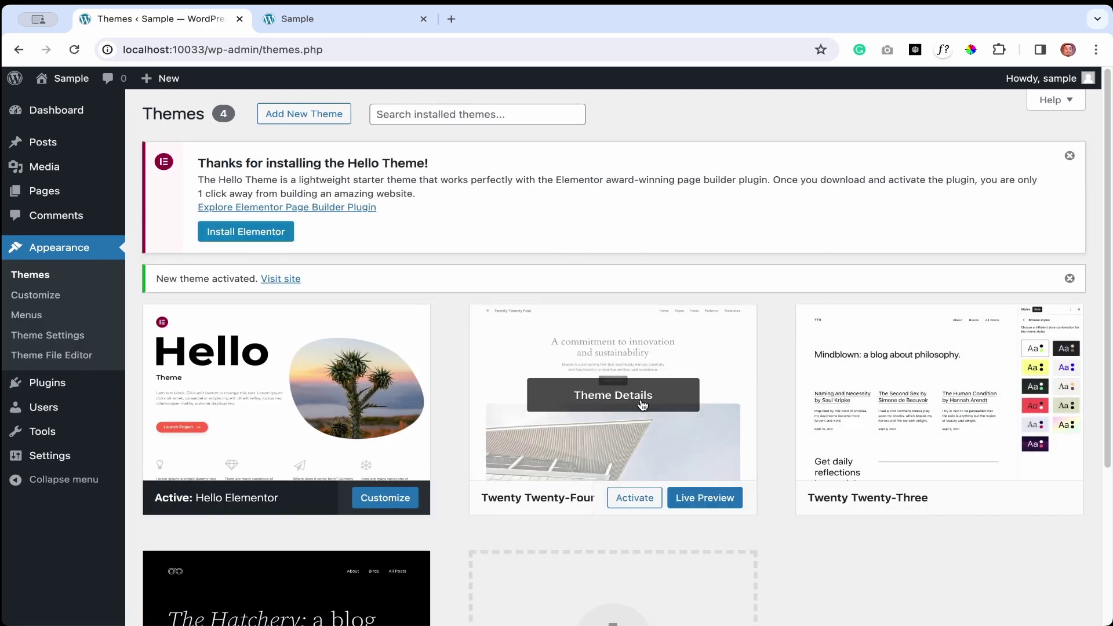
{"action": "scroll", "coordinate": [580, 426], "scroll_direction": "down", "scroll_amount": 1}
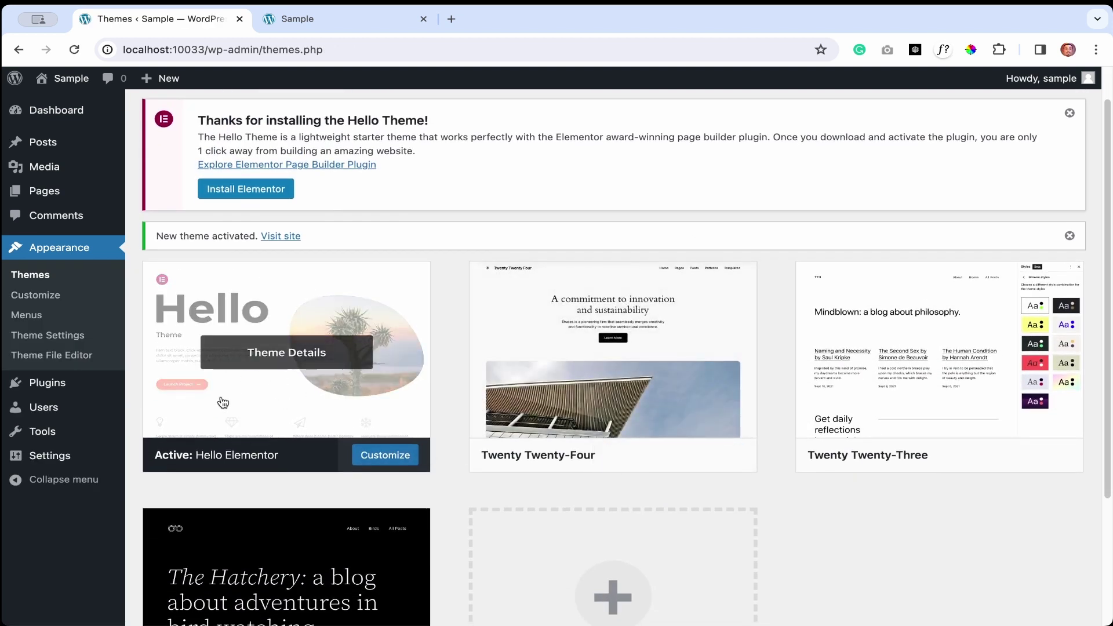
Delete the inactive Twenty Twenty-Four theme from the installed themes
{"action": "scroll", "coordinate": [156, 478], "scroll_direction": "down", "scroll_amount": 1}
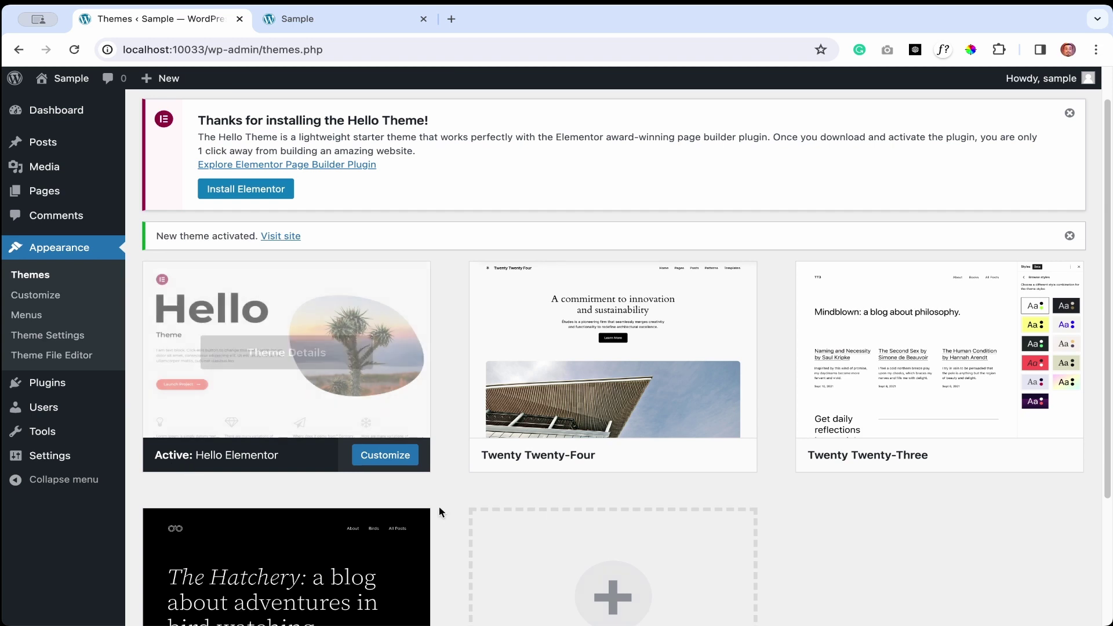
{"action": "scroll", "coordinate": [500, 520], "scroll_direction": "down", "scroll_amount": 1}
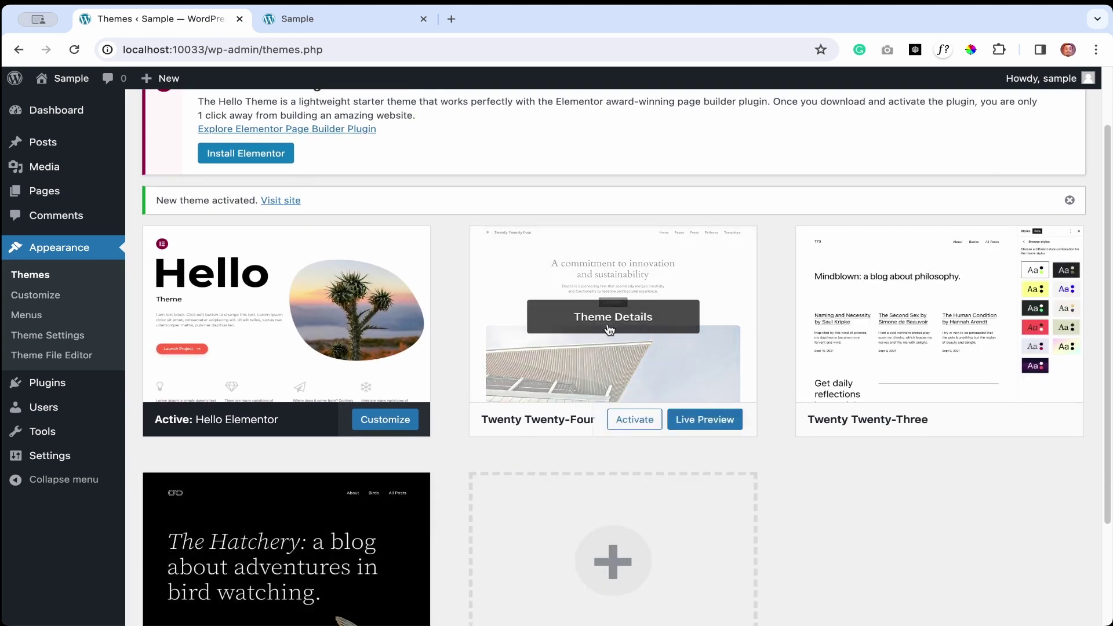
{"action": "left_click", "coordinate": [615, 322]}
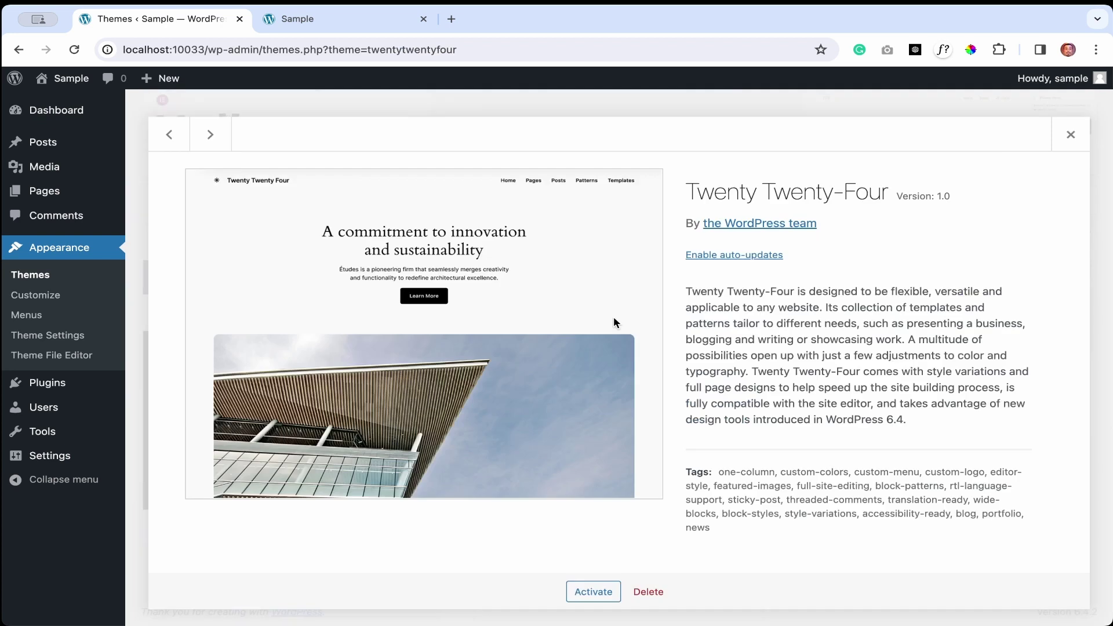
{"action": "left_click", "coordinate": [647, 592]}
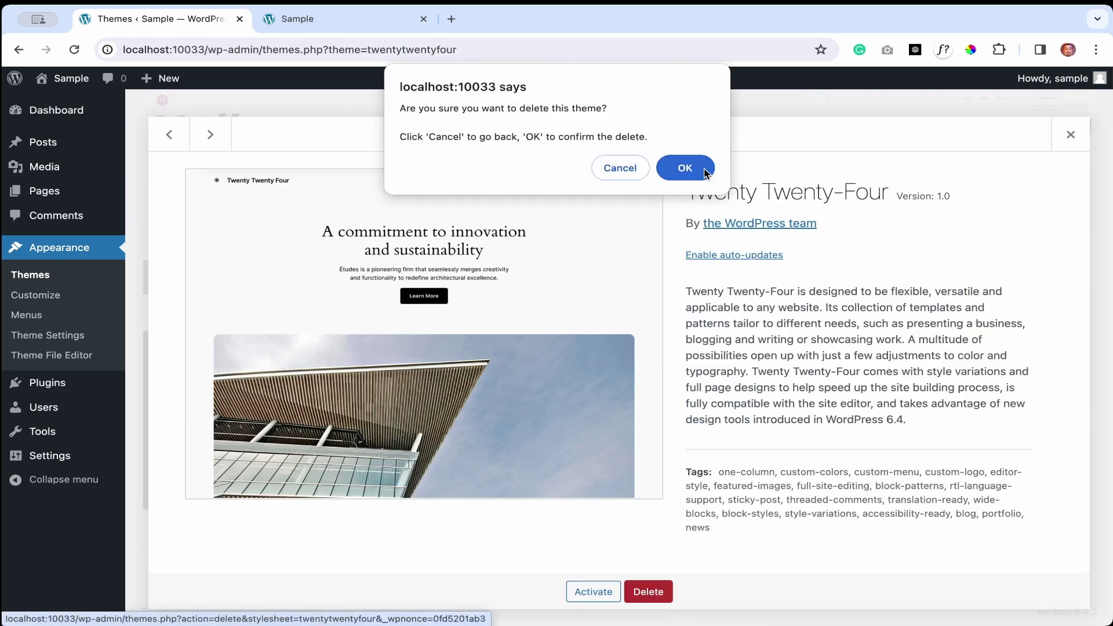
{"action": "left_click", "coordinate": [685, 168]}
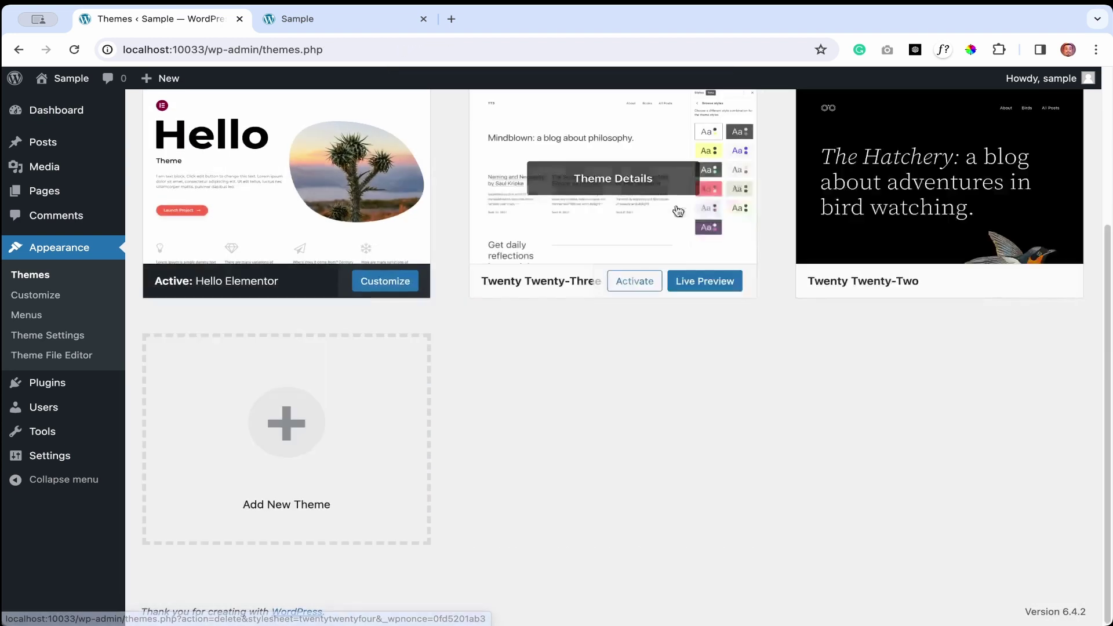
Delete the inactive Twenty Twenty-Three theme from the installed themes
{"action": "left_click", "coordinate": [632, 199]}
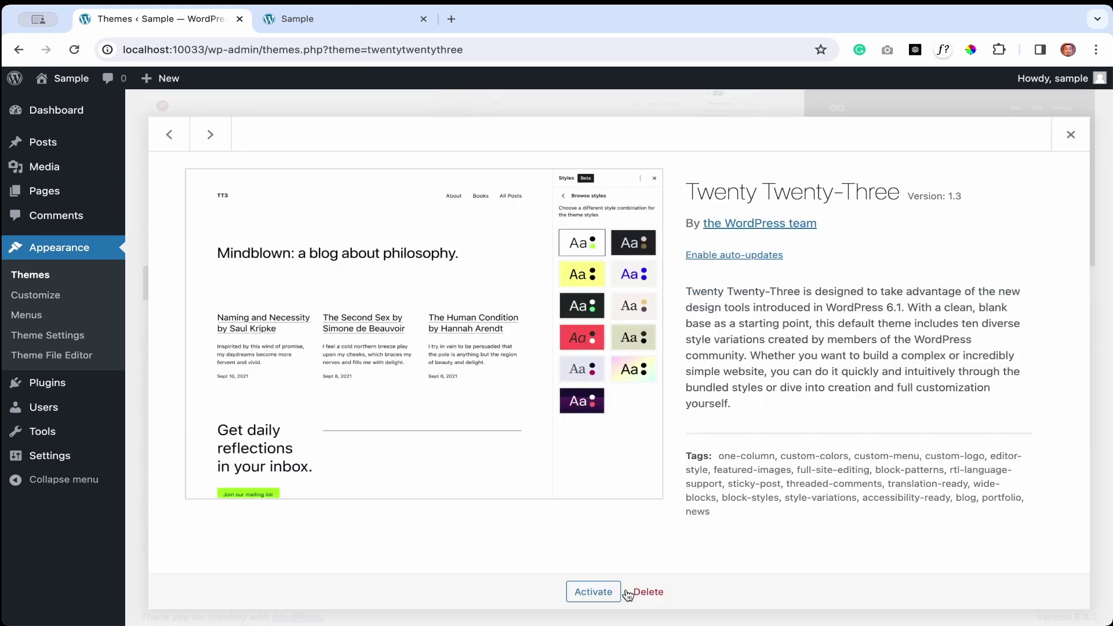
{"action": "left_click", "coordinate": [649, 598]}
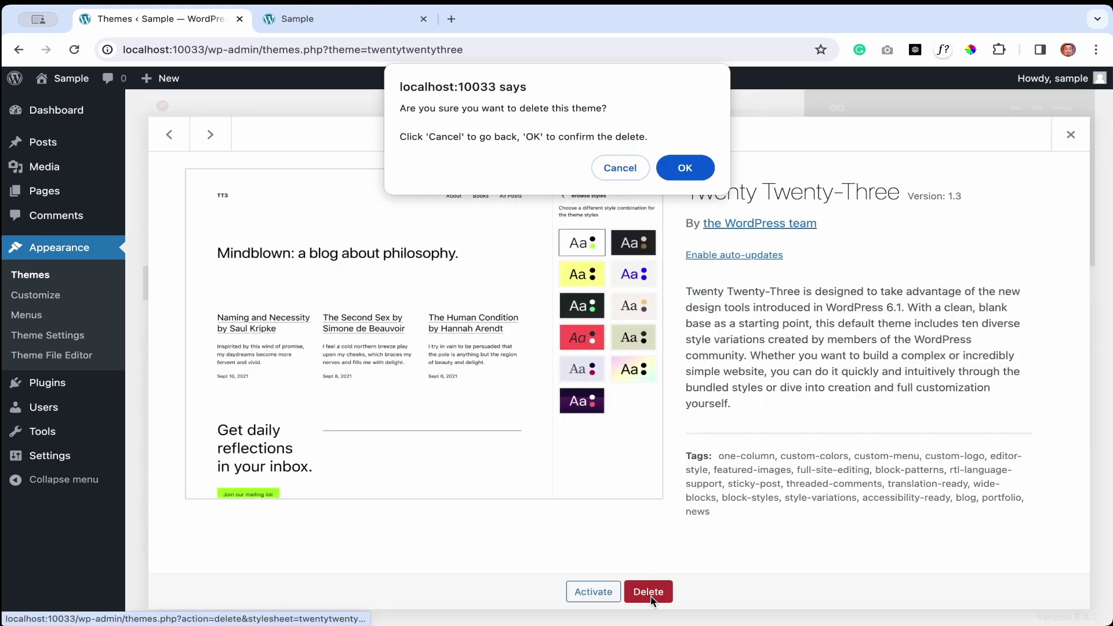
{"action": "left_click", "coordinate": [685, 168]}
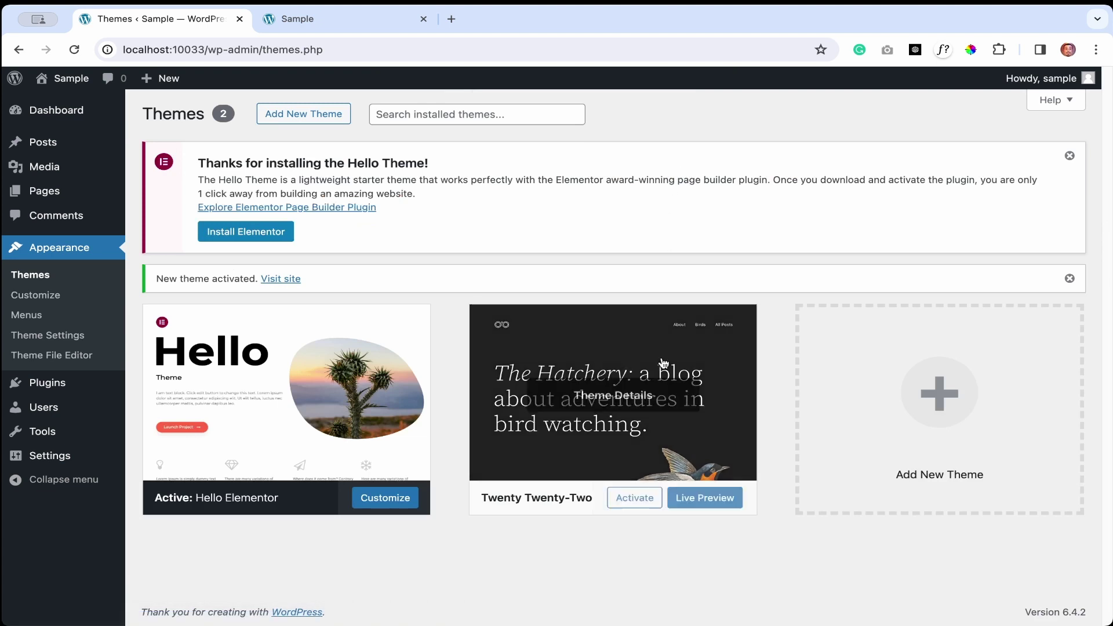
Delete the inactive Twenty Twenty-Two theme so that only Hello Elementor is kept
{"action": "left_click", "coordinate": [613, 402]}
{"action": "left_click", "coordinate": [647, 592]}
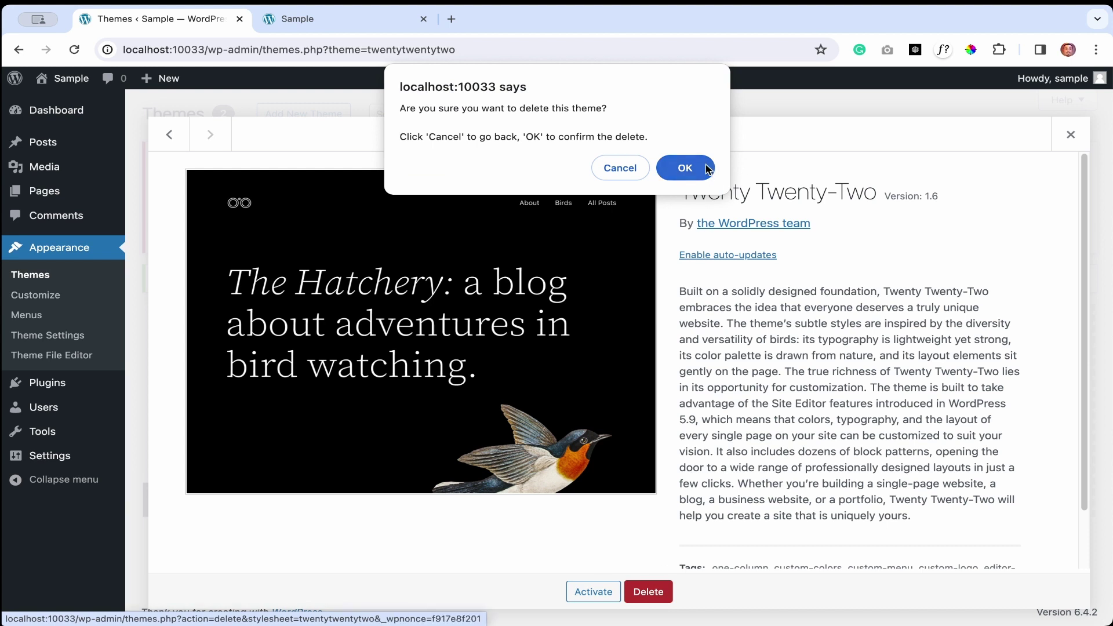
{"action": "left_click", "coordinate": [704, 166]}
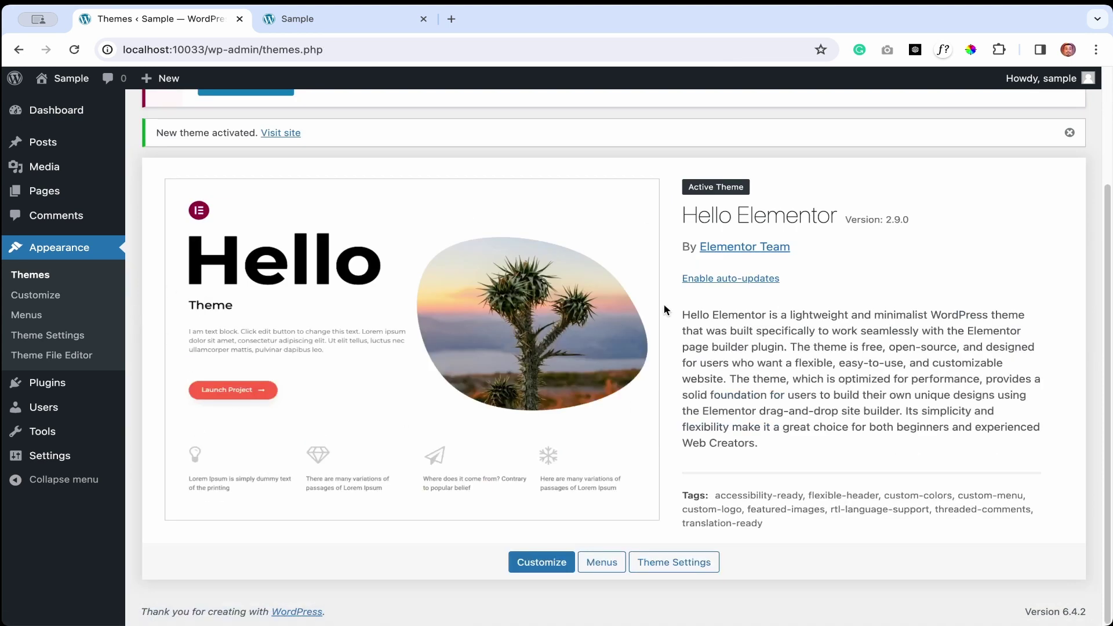
Look through the site's homepage, reload it to check the new theme, and return to the WordPress admin
{"action": "scroll", "coordinate": [663, 304], "scroll_direction": "up", "scroll_amount": 1}
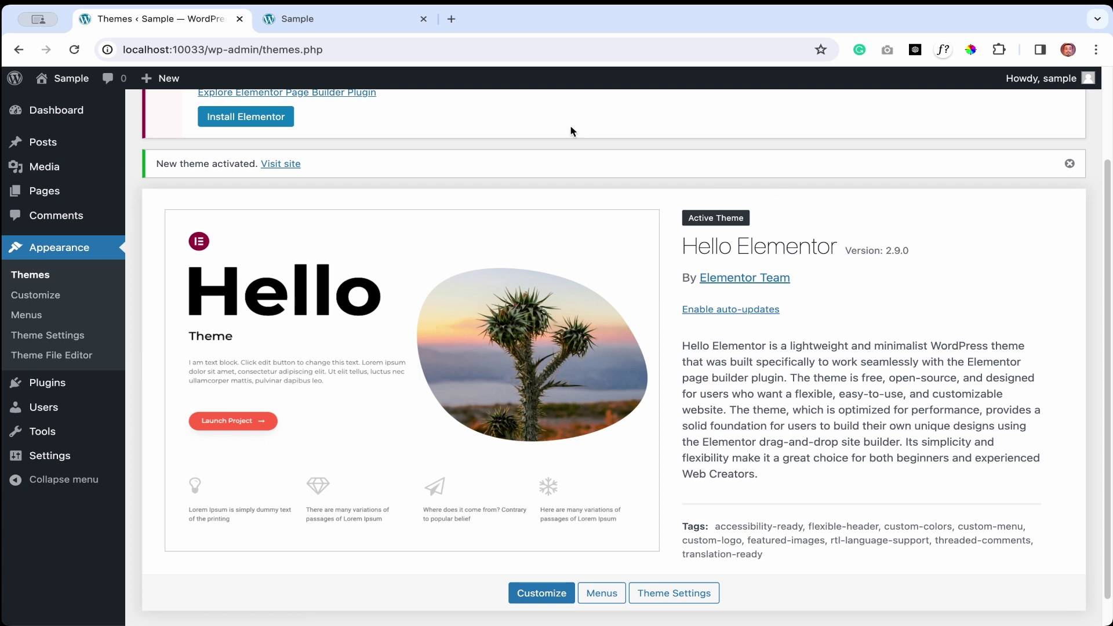
{"action": "left_click", "coordinate": [321, 26]}
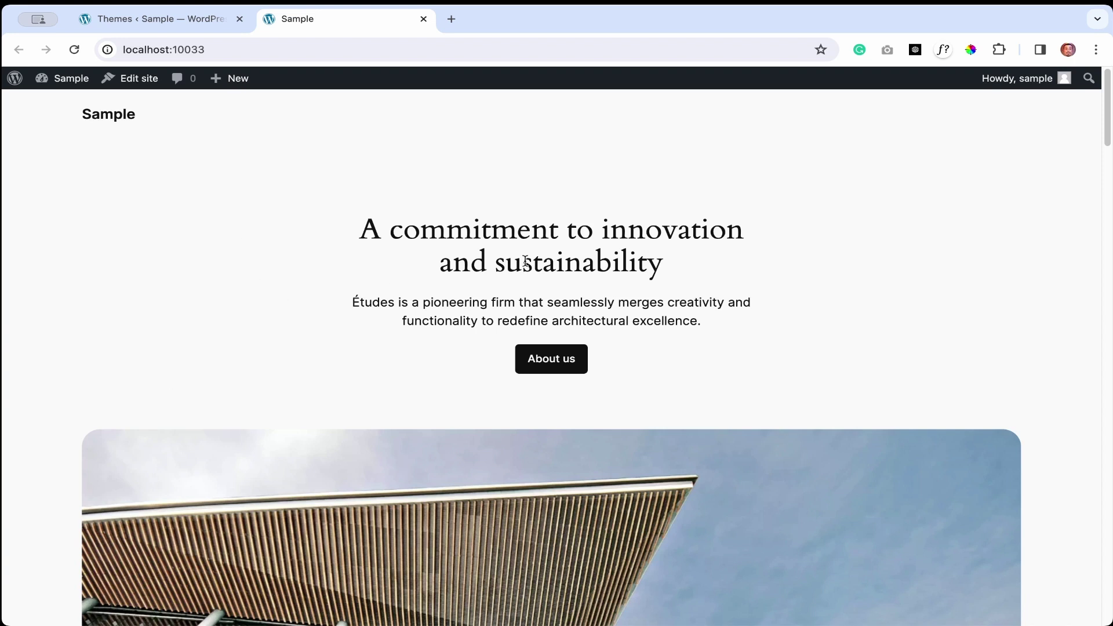
{"action": "scroll", "coordinate": [738, 281], "scroll_direction": "down", "scroll_amount": 20}
{"action": "scroll", "coordinate": [745, 288], "scroll_direction": "up", "scroll_amount": 20}
{"action": "left_click", "coordinate": [74, 50]}
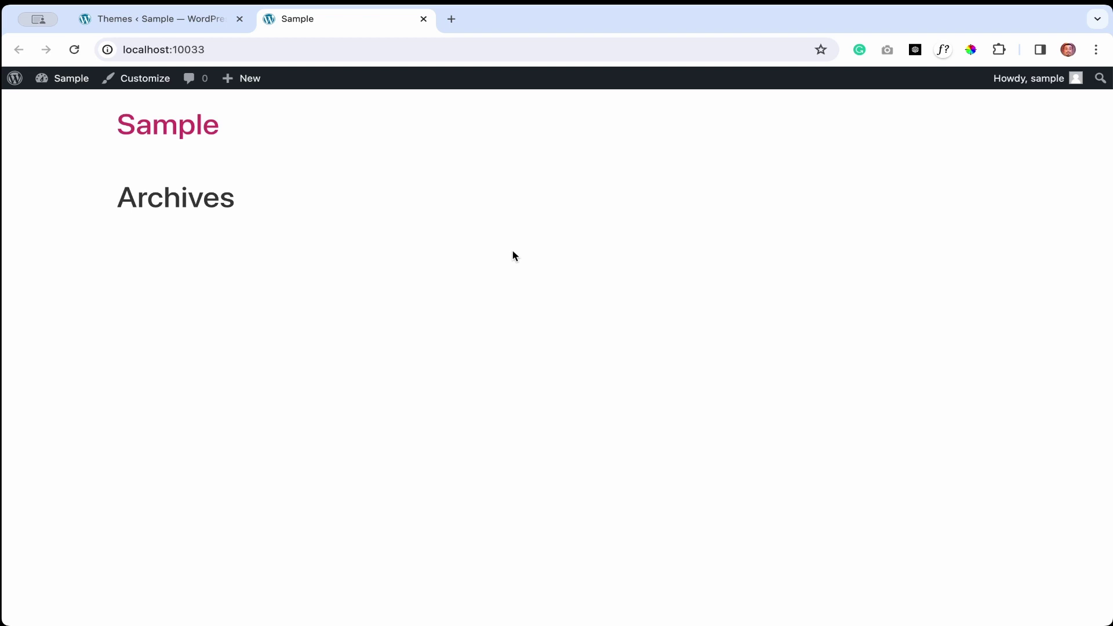
{"action": "left_click", "coordinate": [214, 19]}
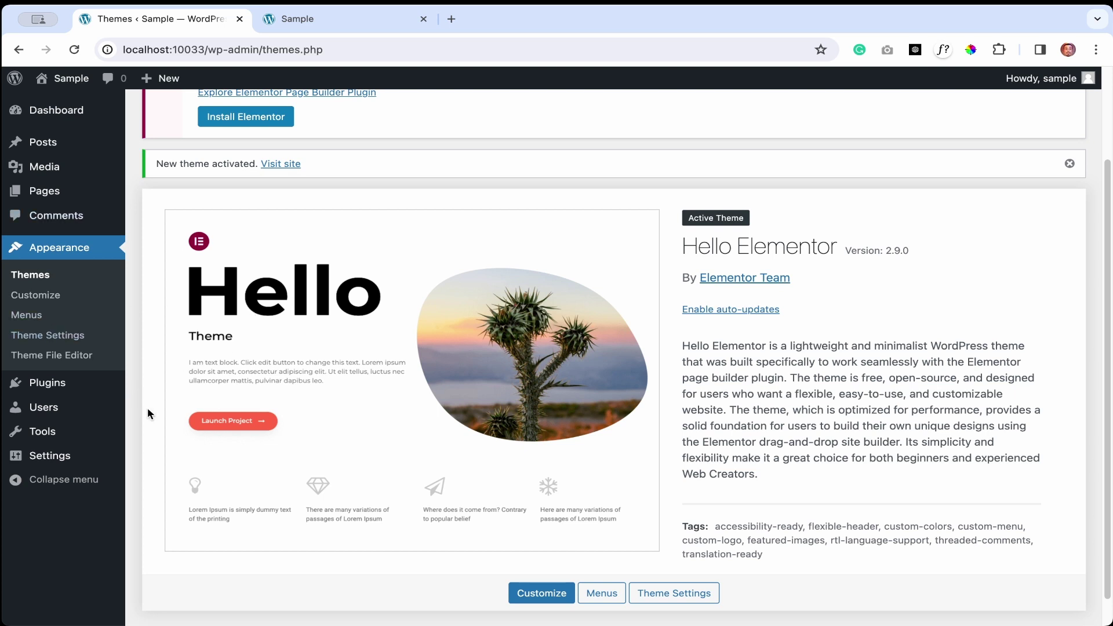
Dismiss the Hello Theme notice on the installed plugins page and open the catalogue for adding a new plugin
{"action": "mouse_move", "coordinate": [62, 391]}
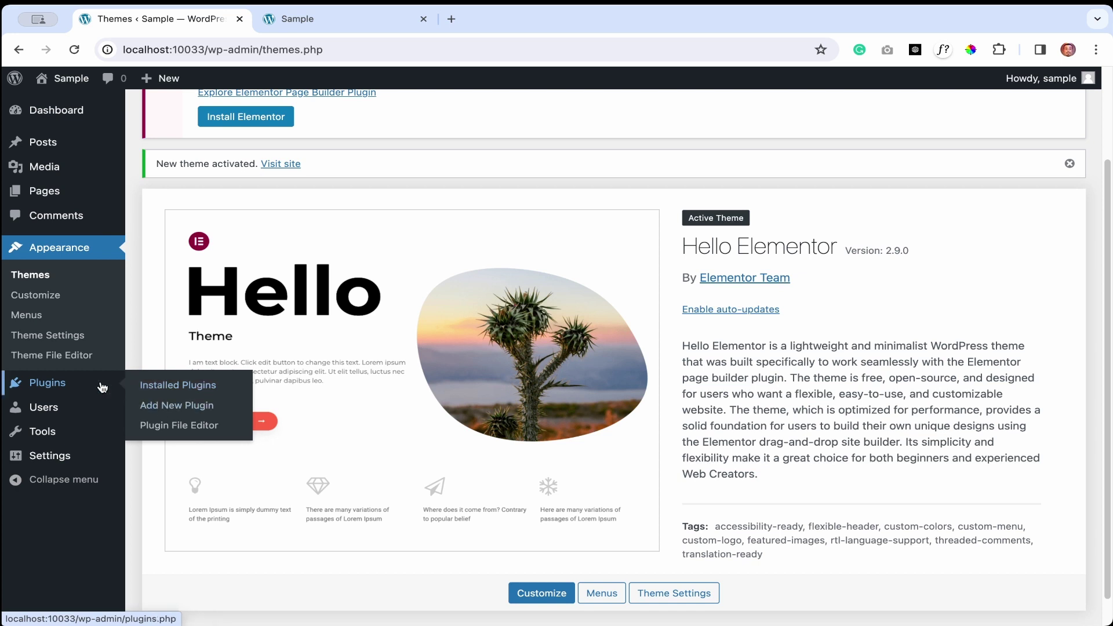
{"action": "left_click", "coordinate": [57, 385]}
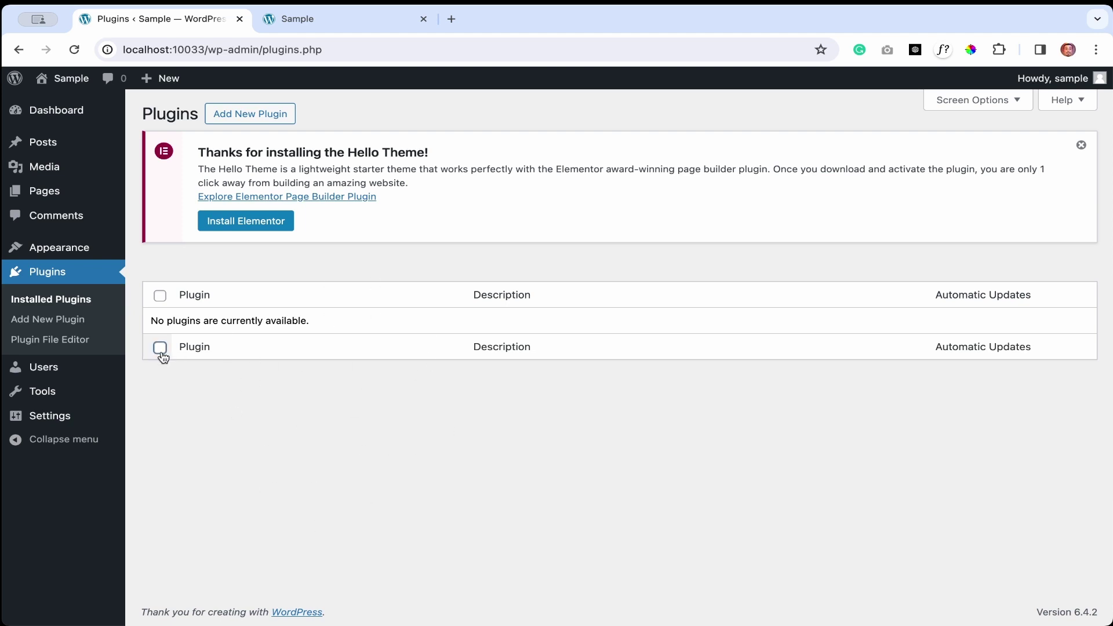
{"action": "triple_click", "coordinate": [152, 322]}
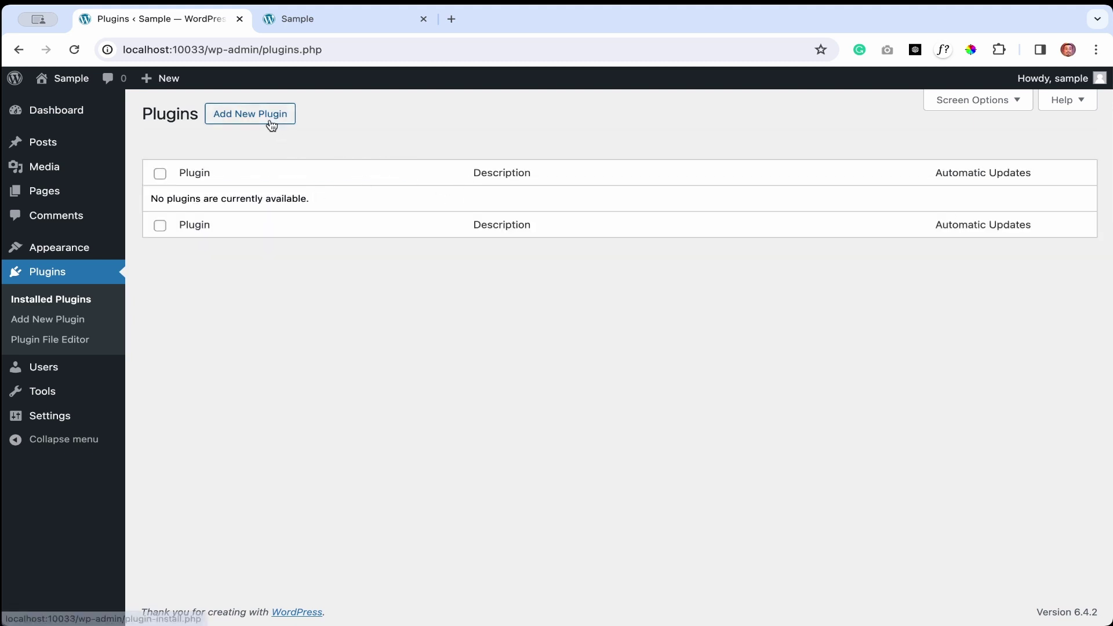
{"action": "left_click", "coordinate": [269, 123]}
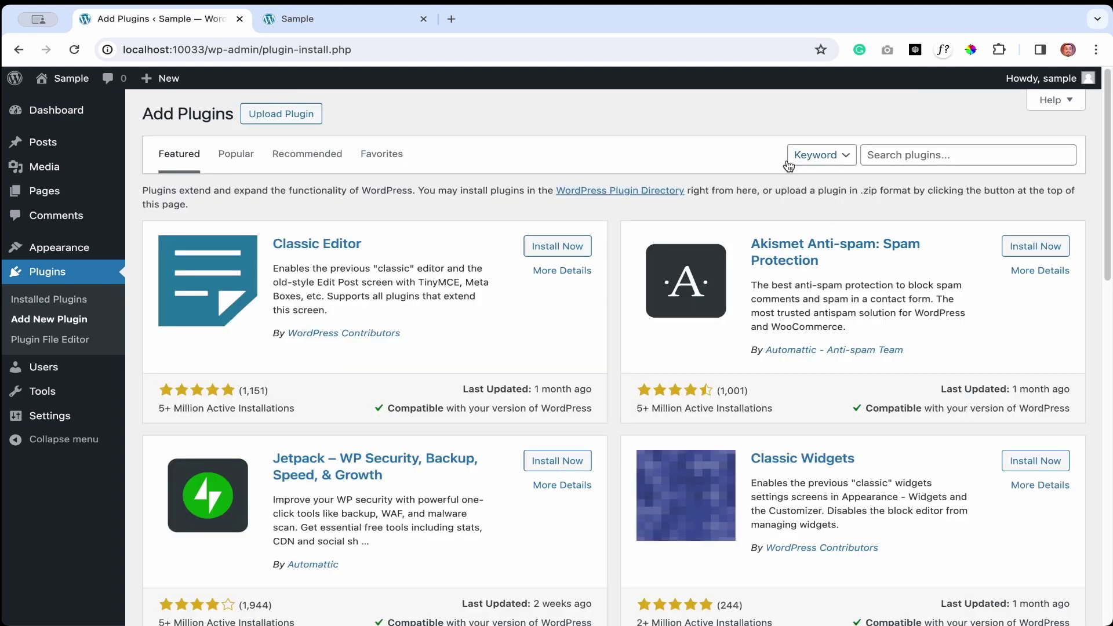
Search the plugin catalogue for "elementor" and install the Elementor Website Builder plugin
{"action": "left_click", "coordinate": [951, 154]}
{"action": "type", "text": "elem"}
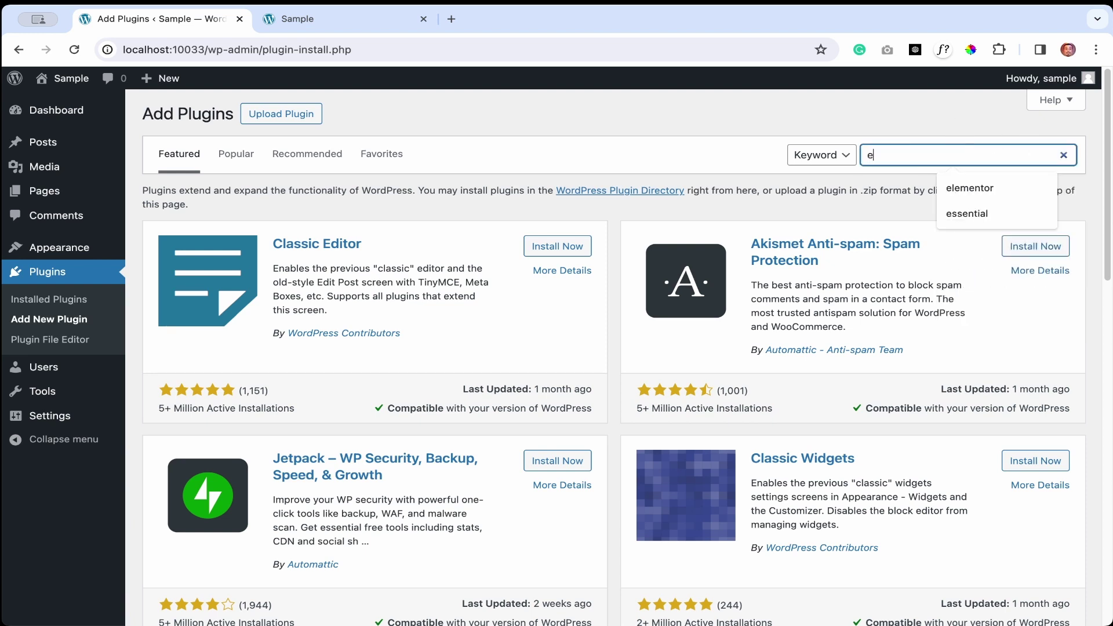
{"action": "left_click", "coordinate": [969, 187]}
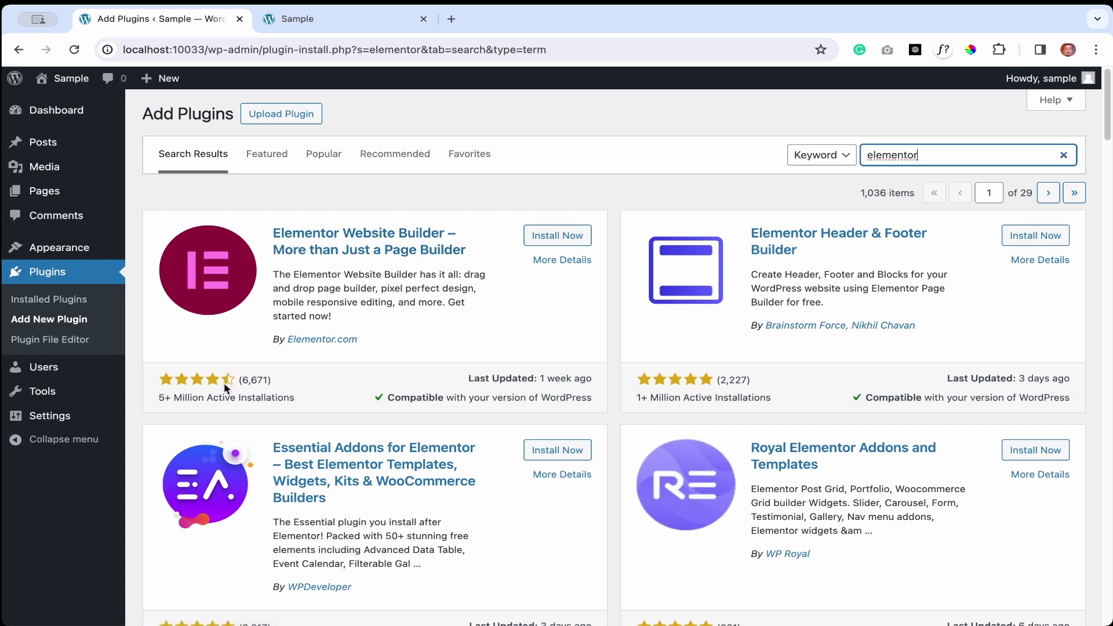
{"action": "left_click_drag", "start_coordinate": [151, 382], "coordinate": [245, 406]}
{"action": "left_click", "coordinate": [298, 398]}
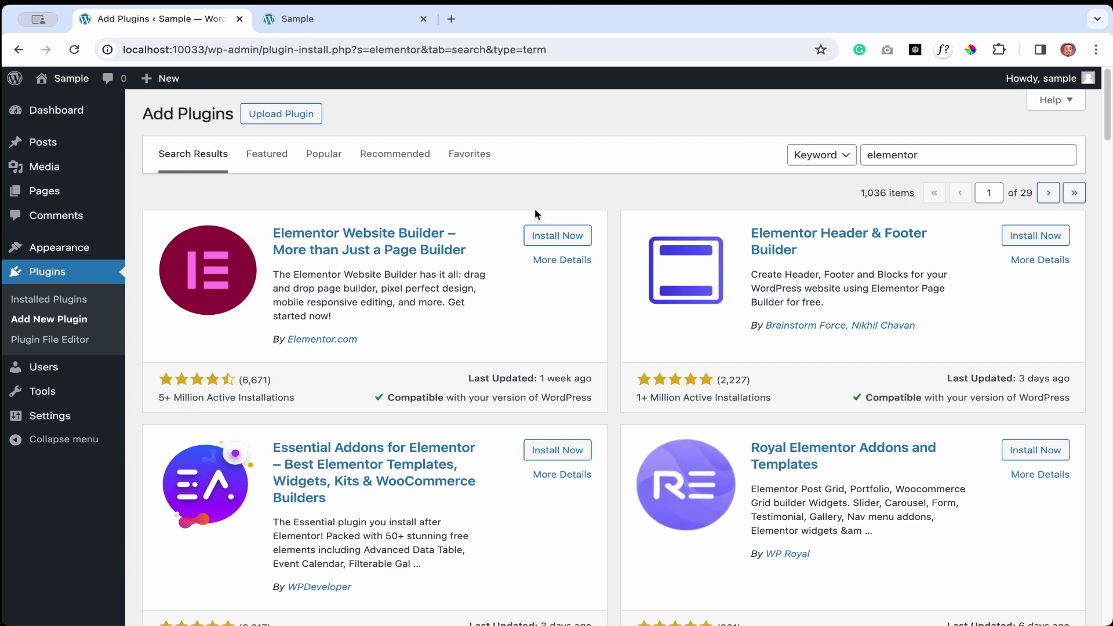
{"action": "left_click", "coordinate": [562, 239]}
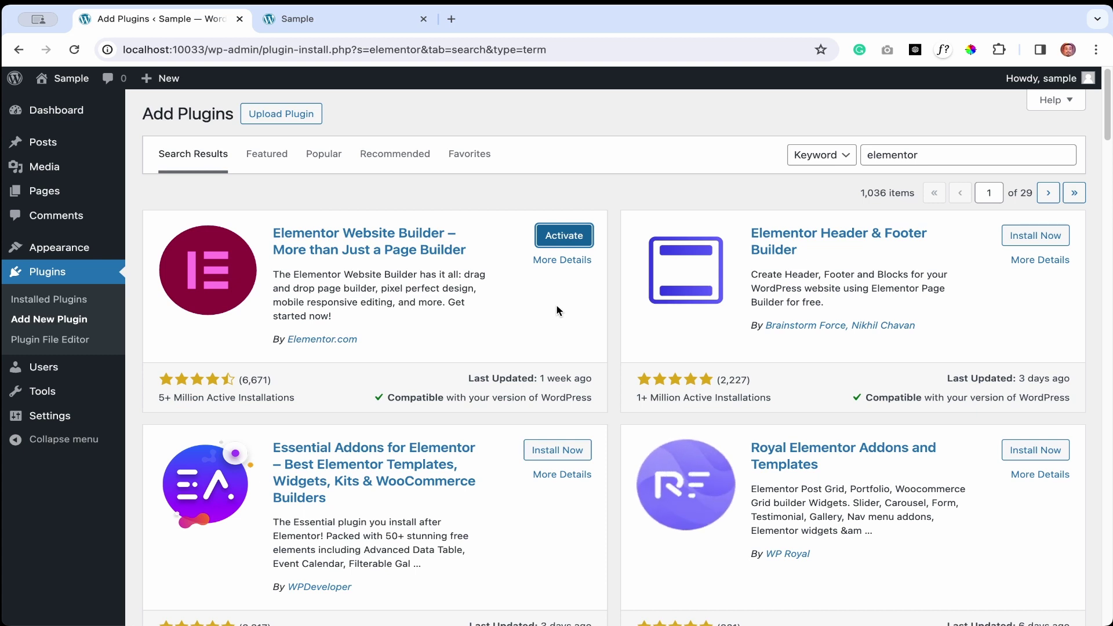
Install the Royal Elementor Addons and Templates plugin from the search results
{"action": "scroll", "coordinate": [556, 310], "scroll_direction": "down", "scroll_amount": 1}
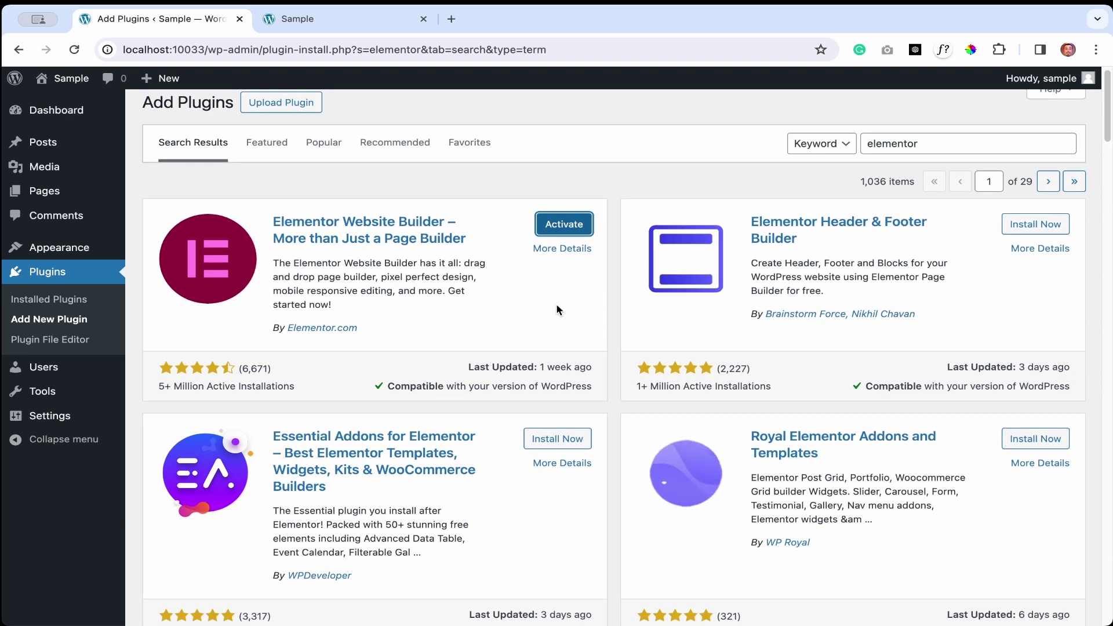
{"action": "scroll", "coordinate": [555, 304], "scroll_direction": "down", "scroll_amount": 2}
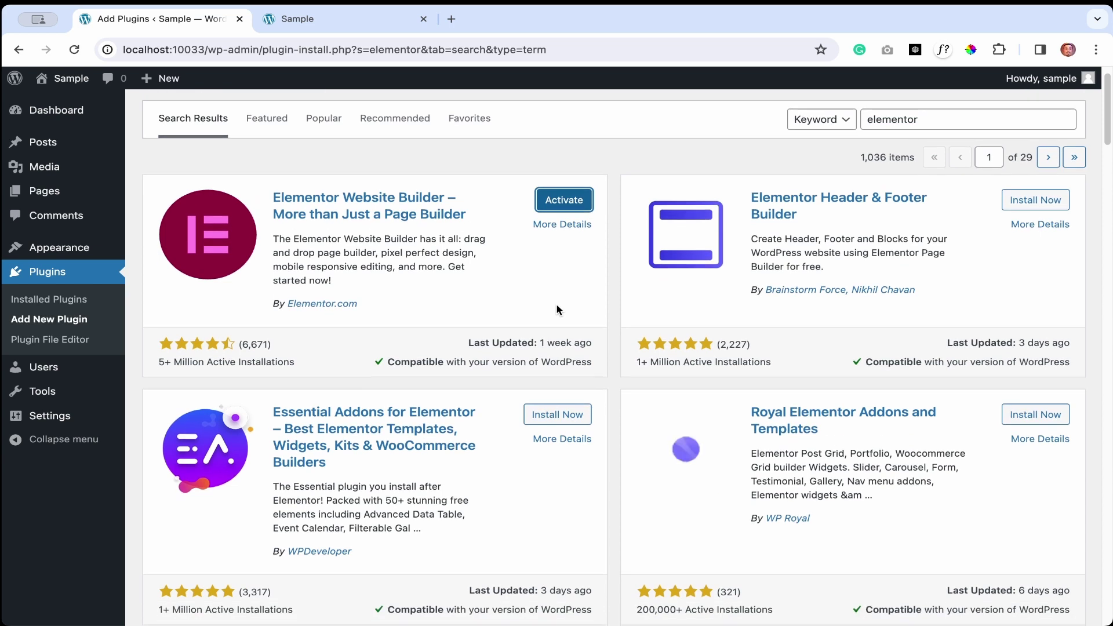
{"action": "scroll", "coordinate": [809, 422], "scroll_direction": "down", "scroll_amount": 1}
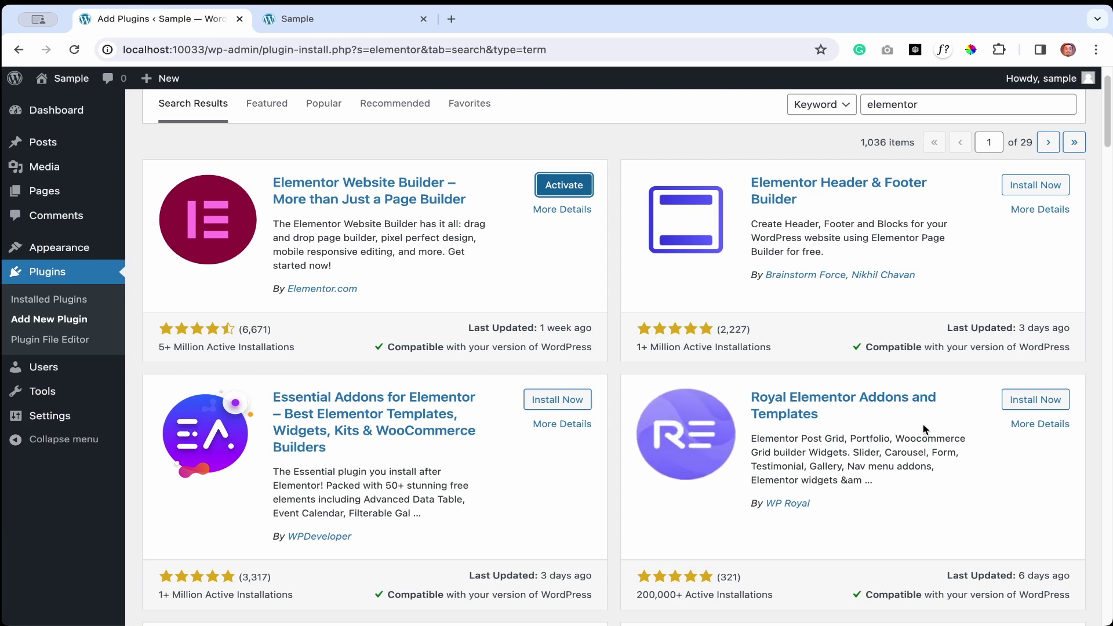
{"action": "left_click", "coordinate": [1035, 399]}
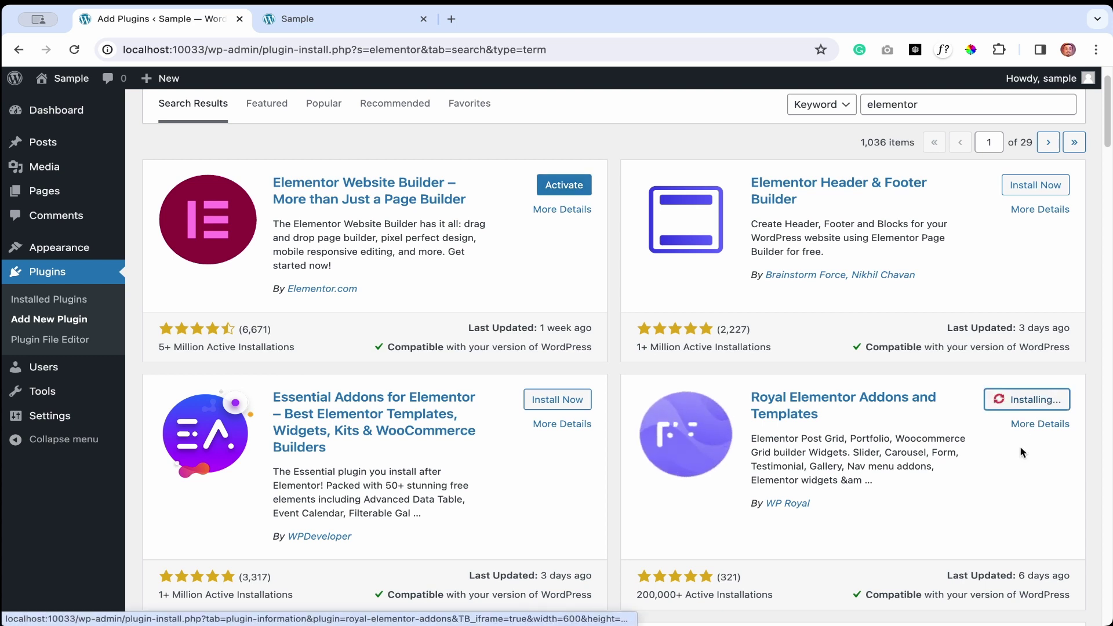
Install the Starter Templates plugin by Brainstorm Force from further down the search results
{"action": "scroll", "coordinate": [977, 454], "scroll_direction": "down", "scroll_amount": 2}
{"action": "scroll", "coordinate": [977, 455], "scroll_direction": "down", "scroll_amount": 4}
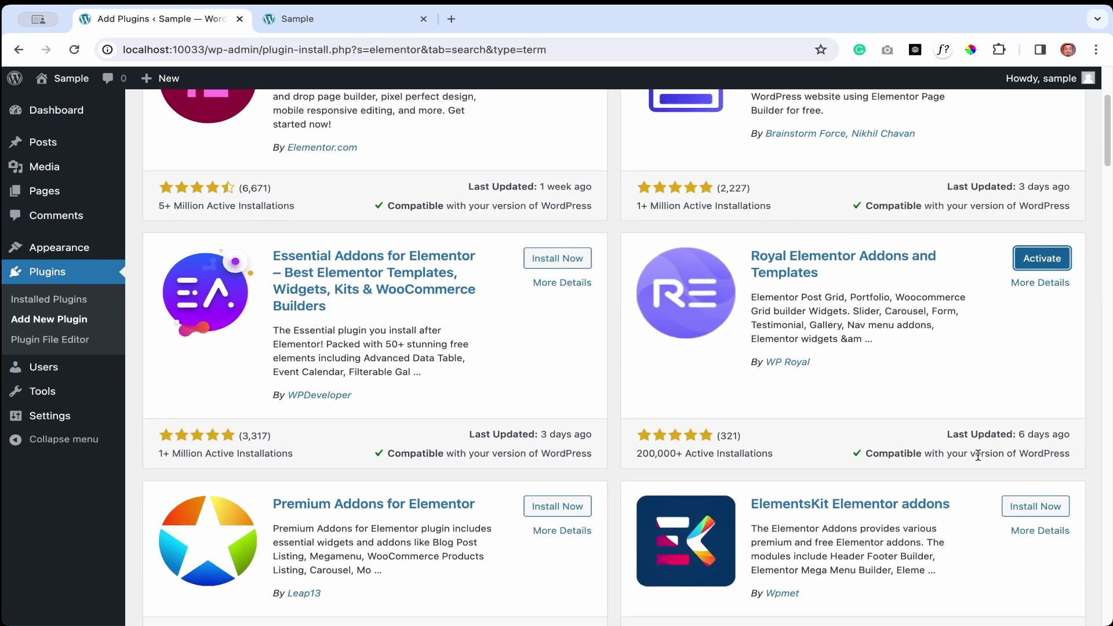
{"action": "scroll", "coordinate": [896, 517], "scroll_direction": "down", "scroll_amount": 2}
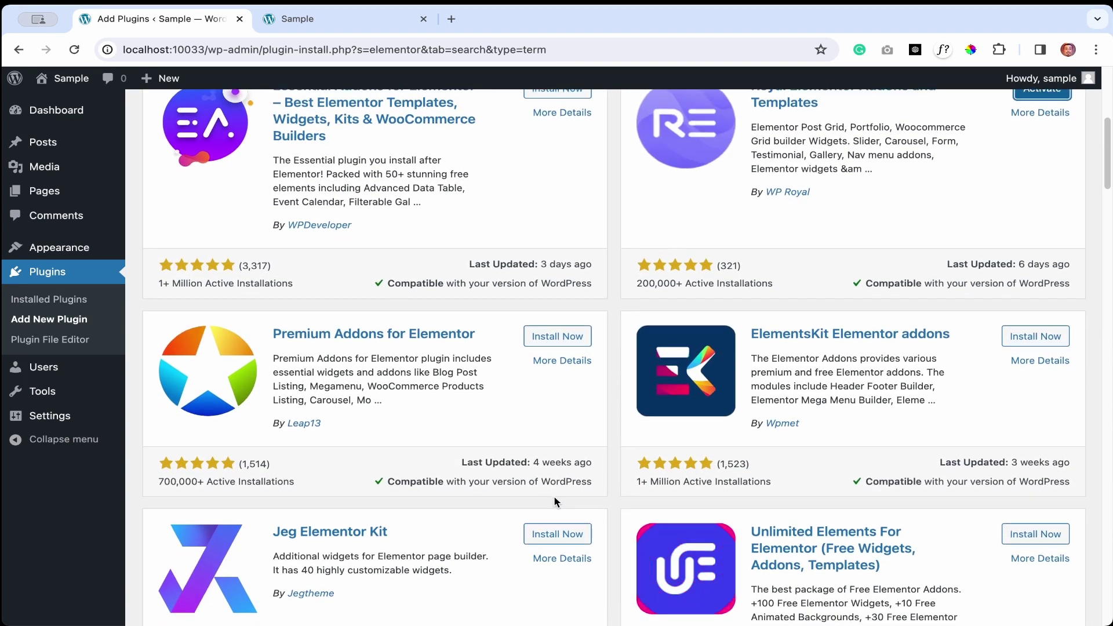
{"action": "scroll", "coordinate": [554, 498], "scroll_direction": "down", "scroll_amount": 6}
{"action": "scroll", "coordinate": [555, 501], "scroll_direction": "down", "scroll_amount": 2}
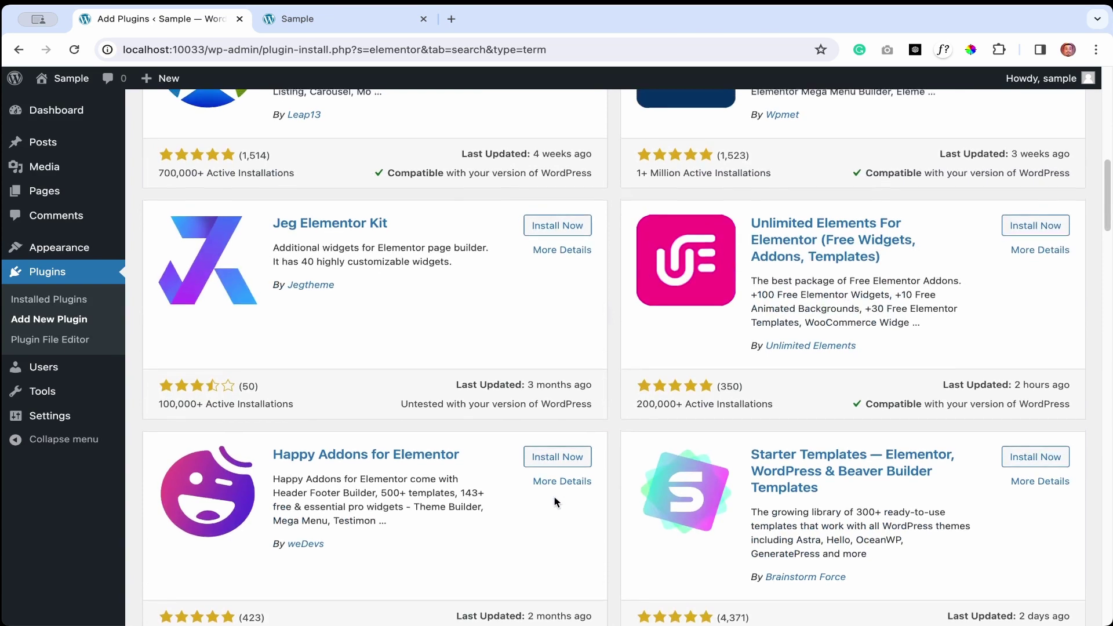
{"action": "scroll", "coordinate": [554, 501], "scroll_direction": "down", "scroll_amount": 2}
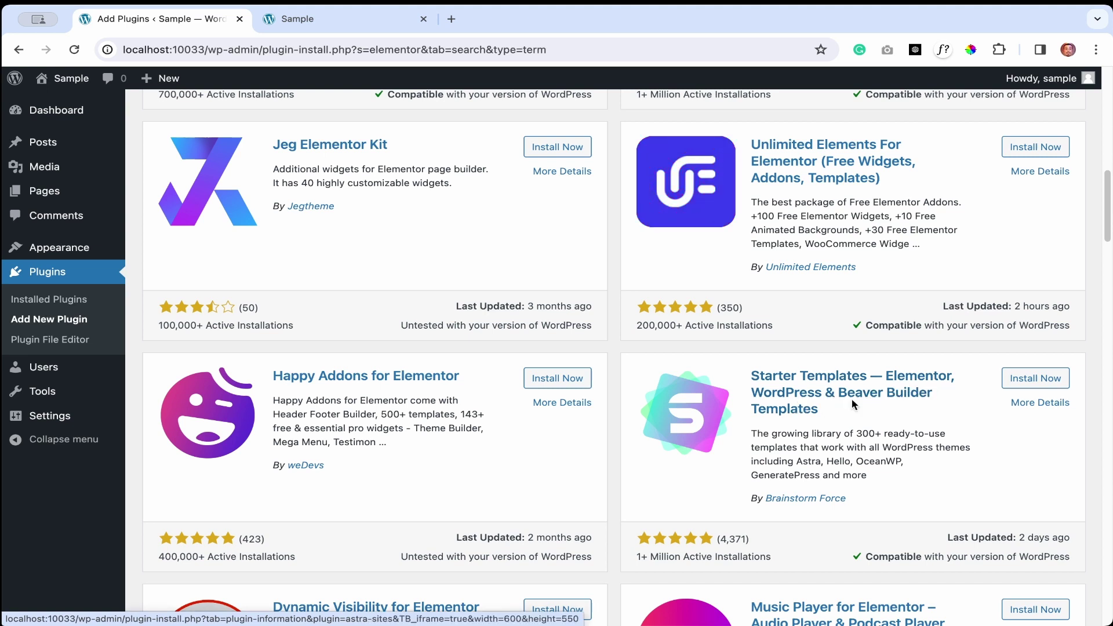
{"action": "left_click", "coordinate": [1032, 379]}
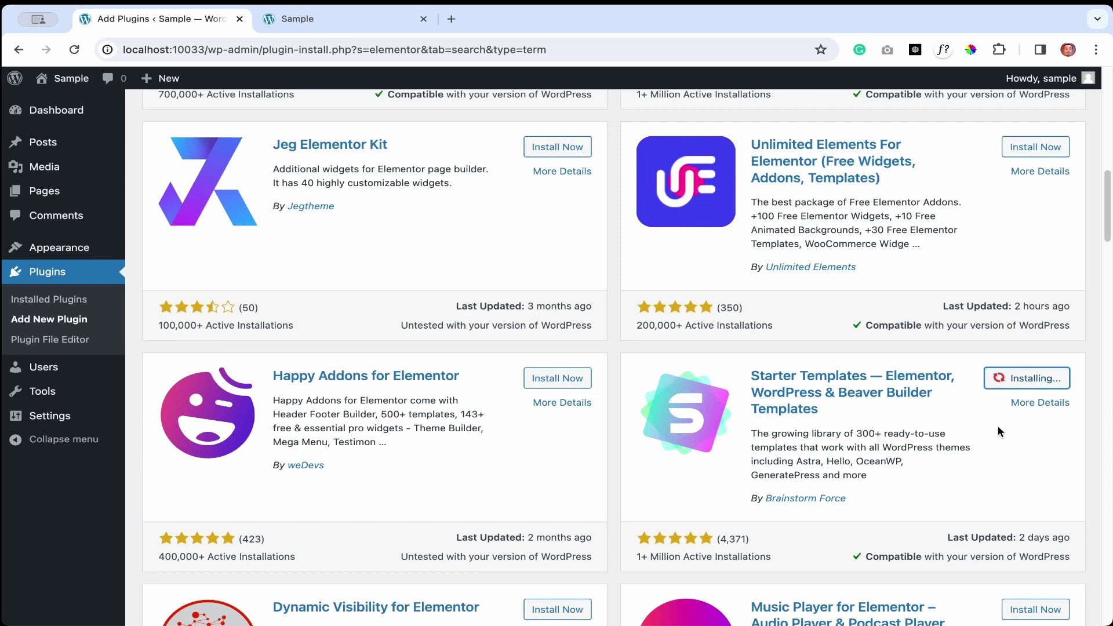
Install the ElementsKit Elementor addons plugin from the search results
{"action": "scroll", "coordinate": [997, 425], "scroll_direction": "up", "scroll_amount": 6}
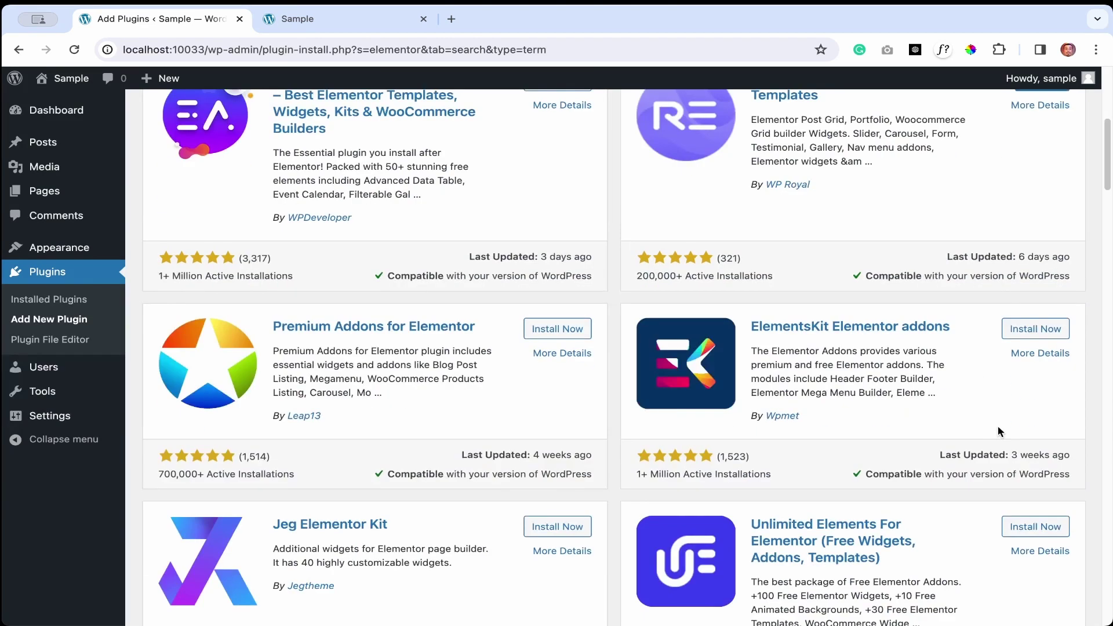
{"action": "scroll", "coordinate": [259, 351], "scroll_direction": "down", "scroll_amount": 1}
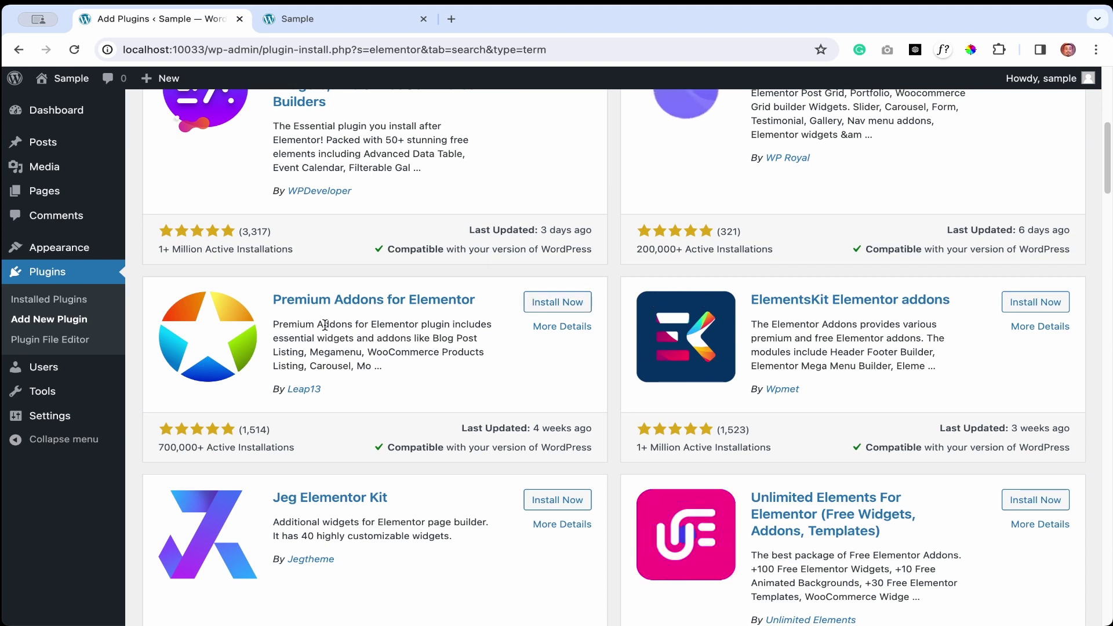
{"action": "left_click", "coordinate": [1035, 302]}
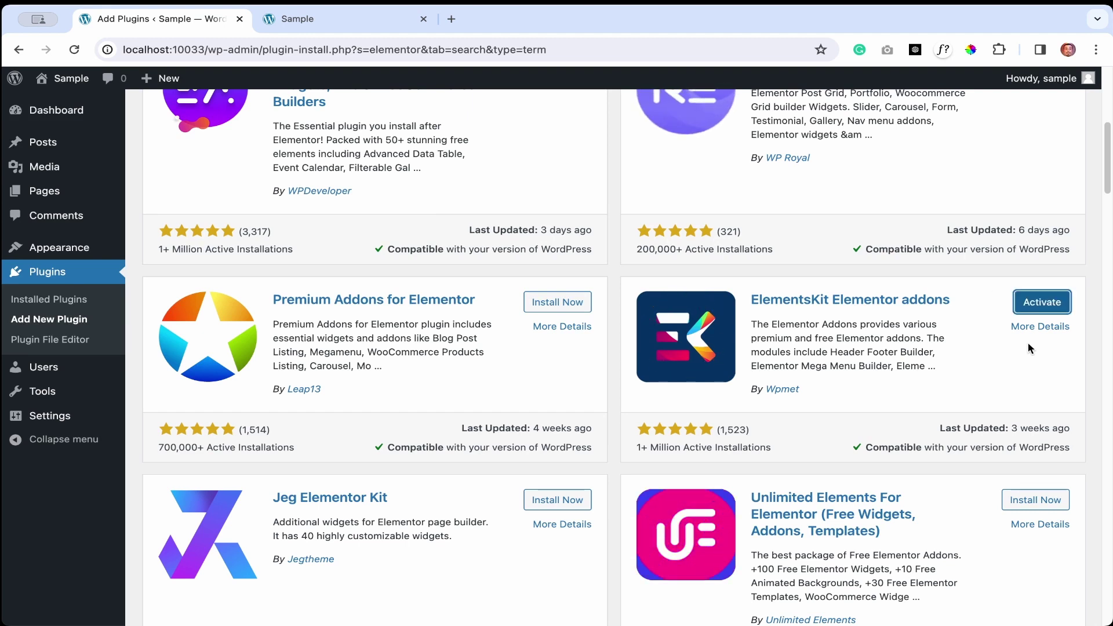
{"action": "scroll", "coordinate": [1028, 343], "scroll_direction": "up", "scroll_amount": 7}
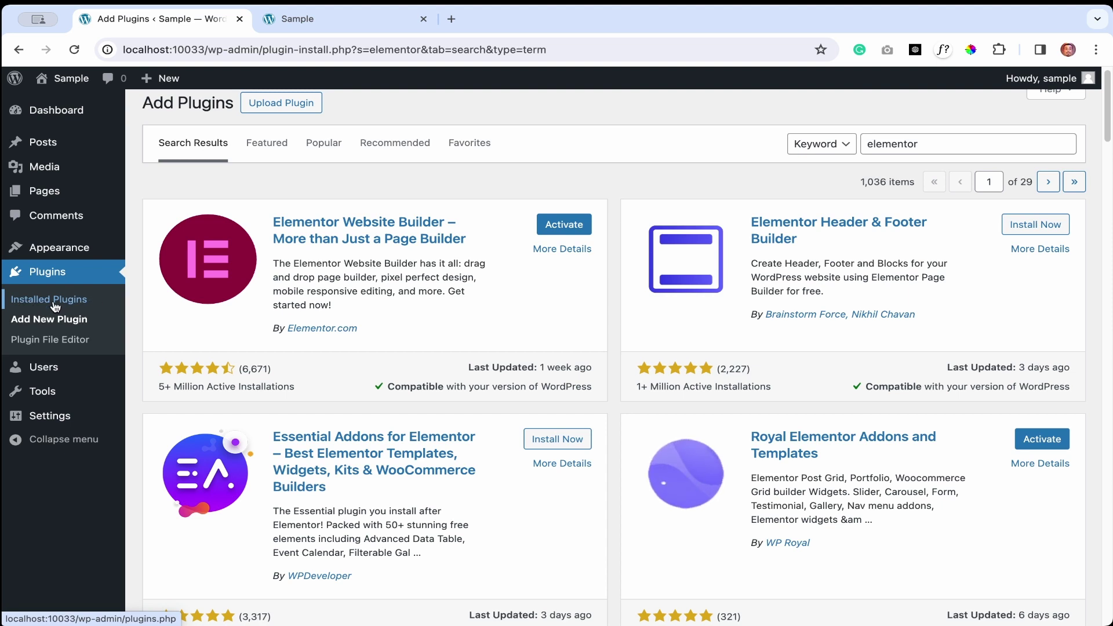
Select all four installed plugins and activate them together with the Activate bulk action
{"action": "left_click", "coordinate": [32, 306]}
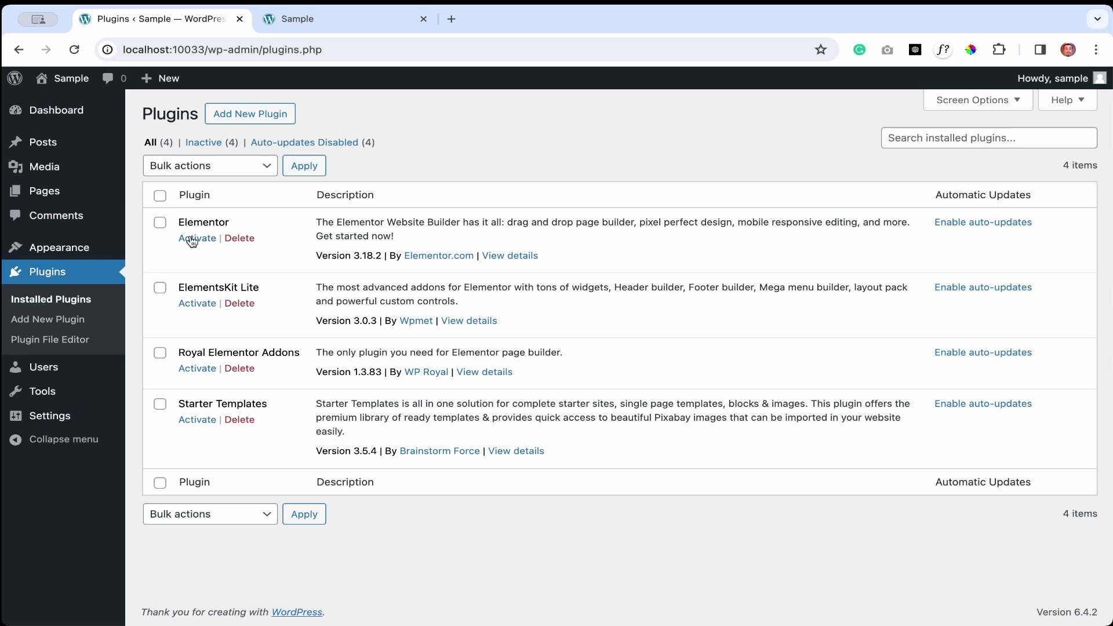
{"action": "left_click", "coordinate": [161, 195]}
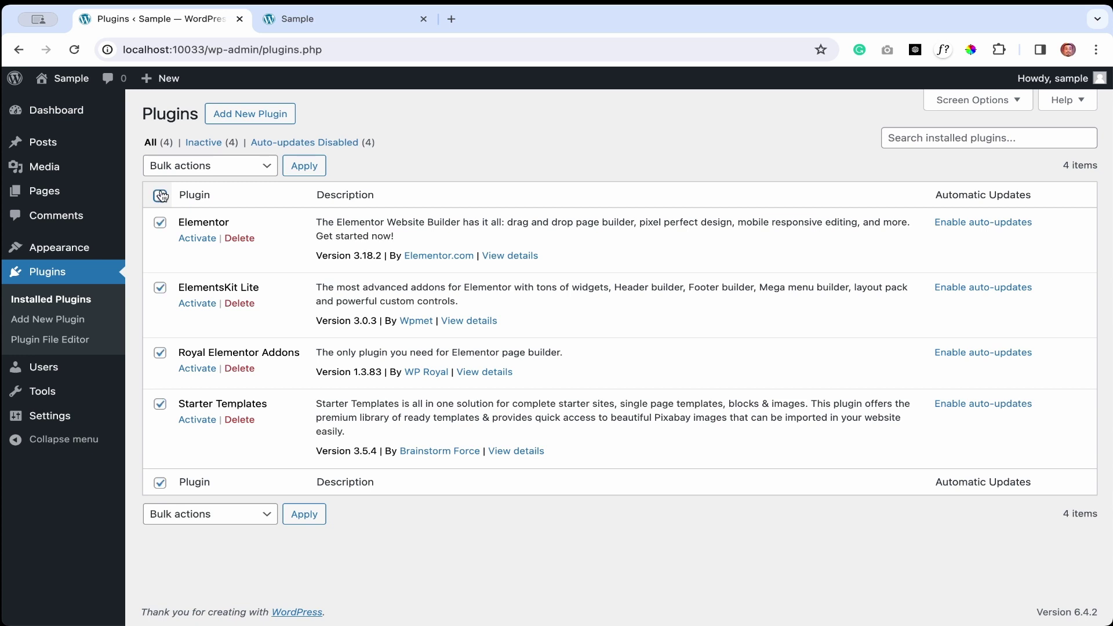
{"action": "left_click", "coordinate": [234, 168]}
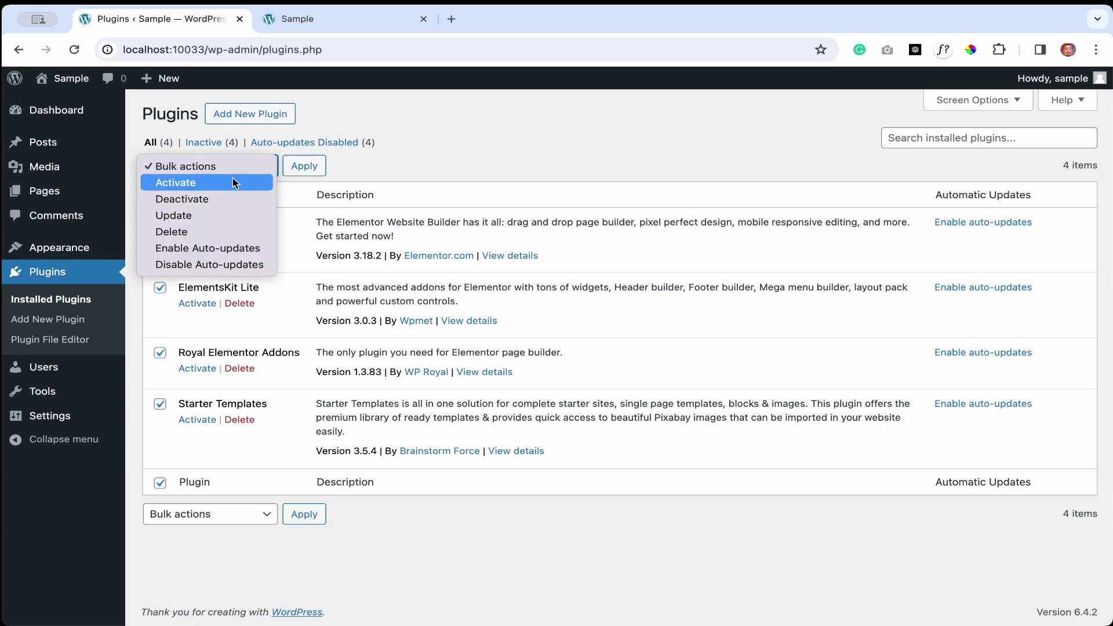
{"action": "left_click", "coordinate": [235, 184]}
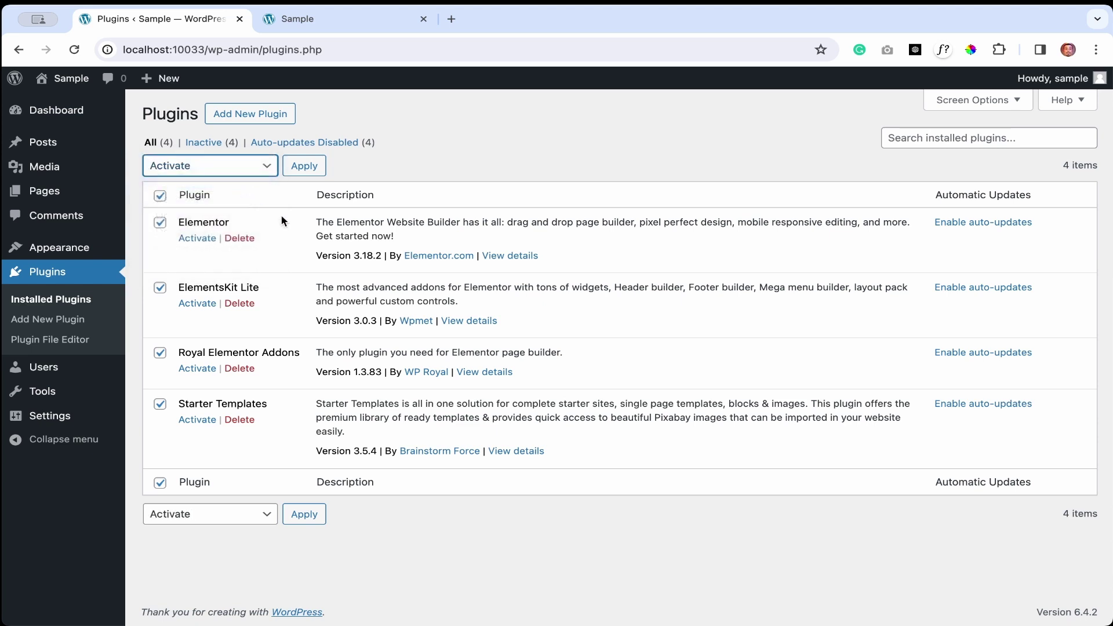
{"action": "left_click", "coordinate": [317, 170]}
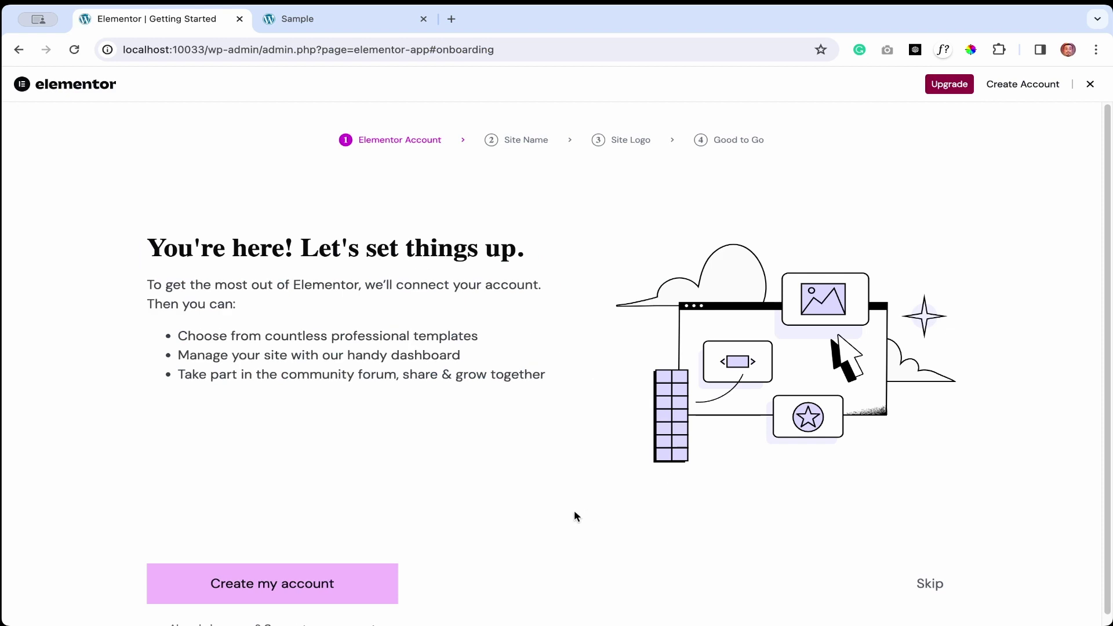
Leave the Elementor account setup wizard for the installed plugins list and deselect all the plugins
{"action": "scroll", "coordinate": [576, 516], "scroll_direction": "down", "scroll_amount": 1}
{"action": "scroll", "coordinate": [574, 510], "scroll_direction": "up", "scroll_amount": 1}
{"action": "left_click", "coordinate": [18, 50]}
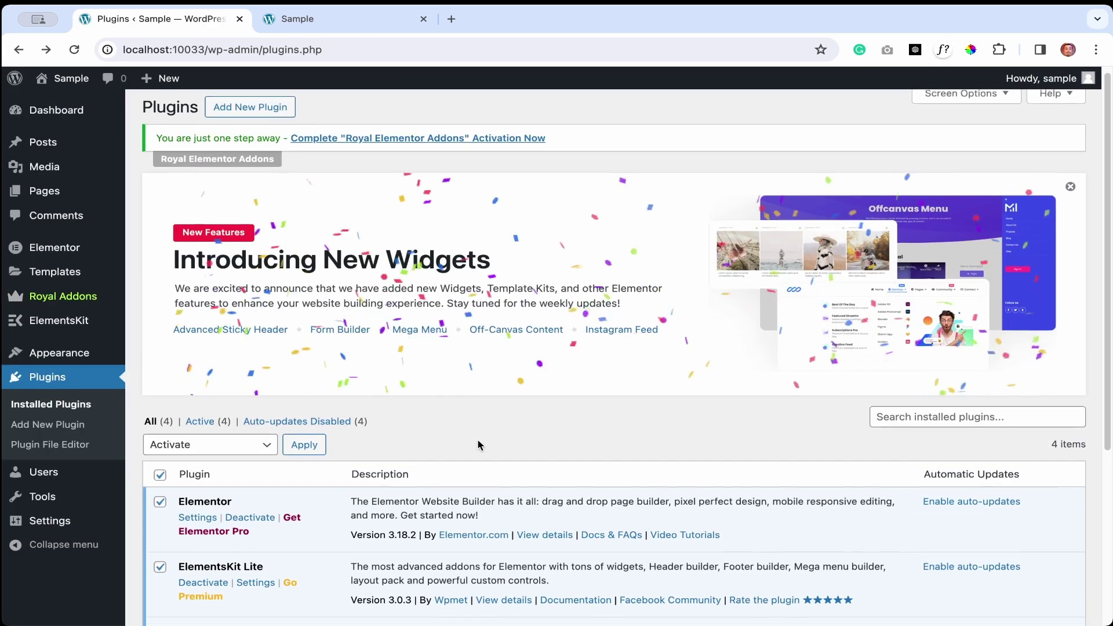
{"action": "scroll", "coordinate": [478, 442], "scroll_direction": "down", "scroll_amount": 2}
{"action": "scroll", "coordinate": [478, 443], "scroll_direction": "down", "scroll_amount": 3}
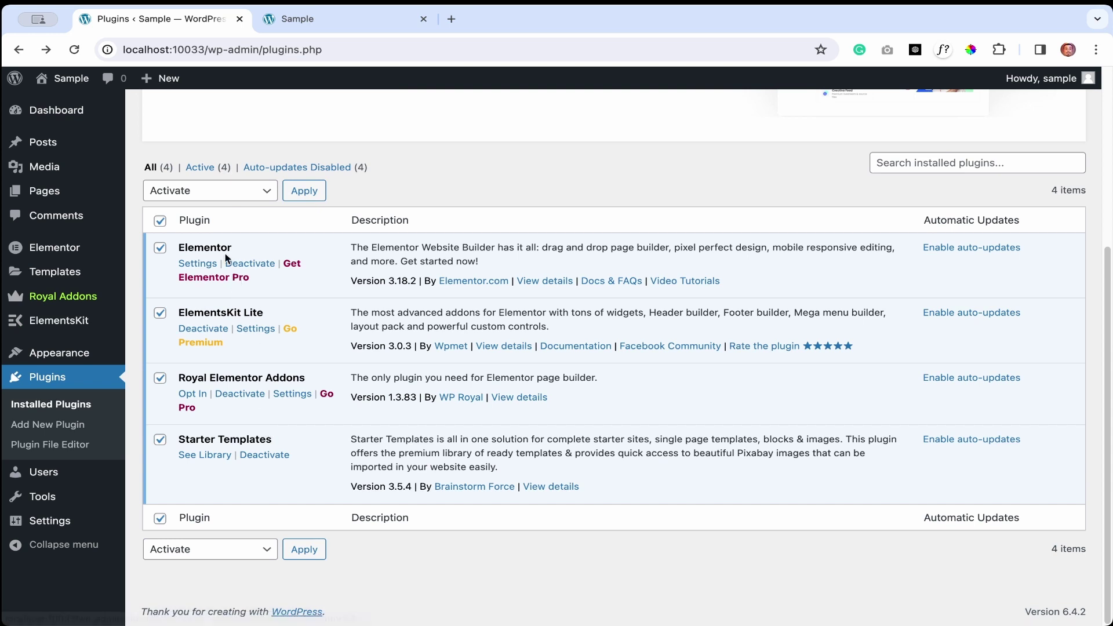
{"action": "key", "text": "space"}
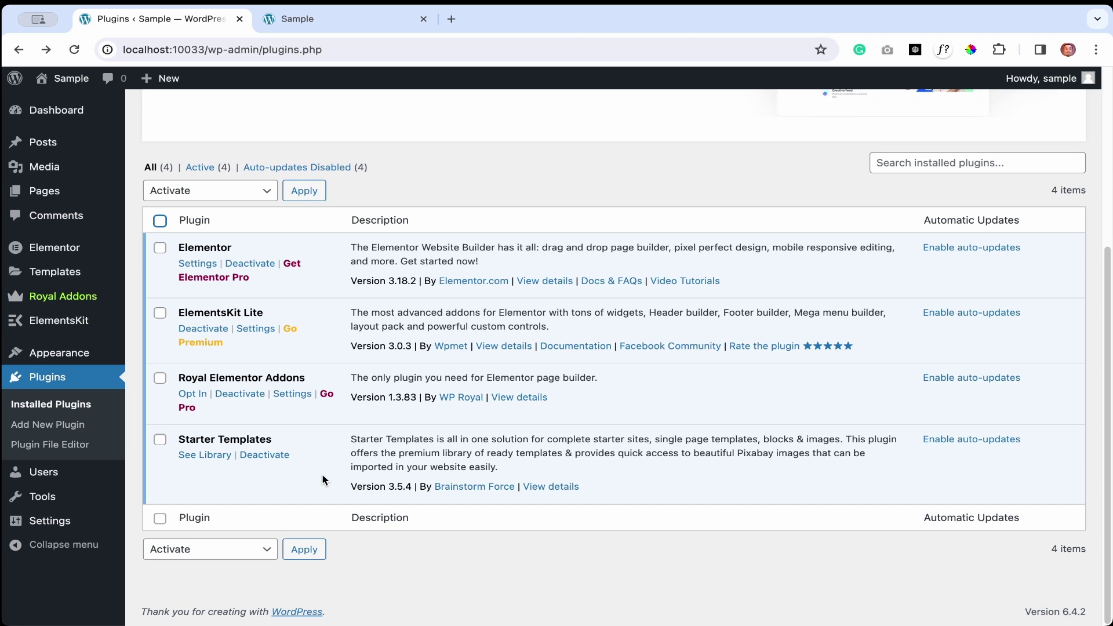
{"action": "scroll", "coordinate": [405, 419], "scroll_direction": "up", "scroll_amount": 5}
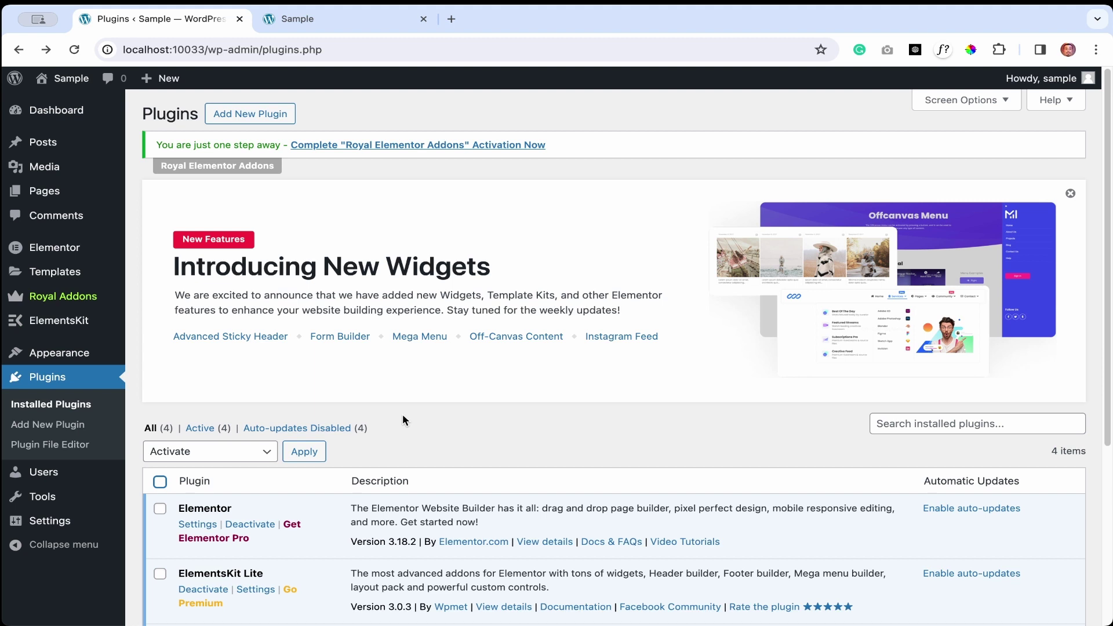
Hide the Wpmet Stories and Elementor Overview boxes from the Dashboard through its screen options
{"action": "left_click", "coordinate": [37, 110]}
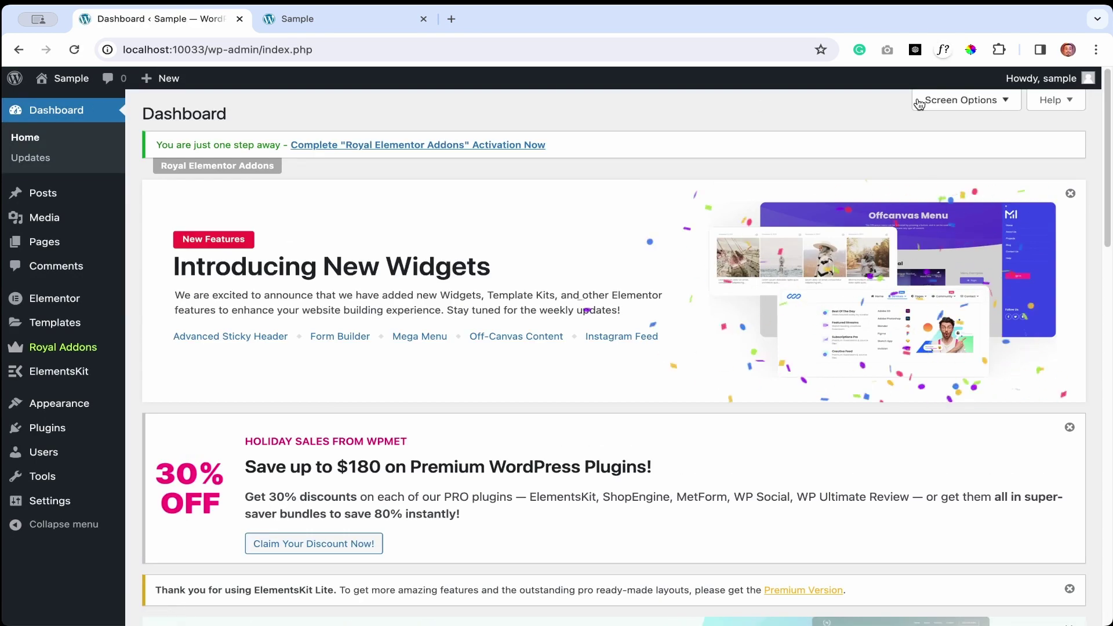
{"action": "left_click", "coordinate": [962, 100]}
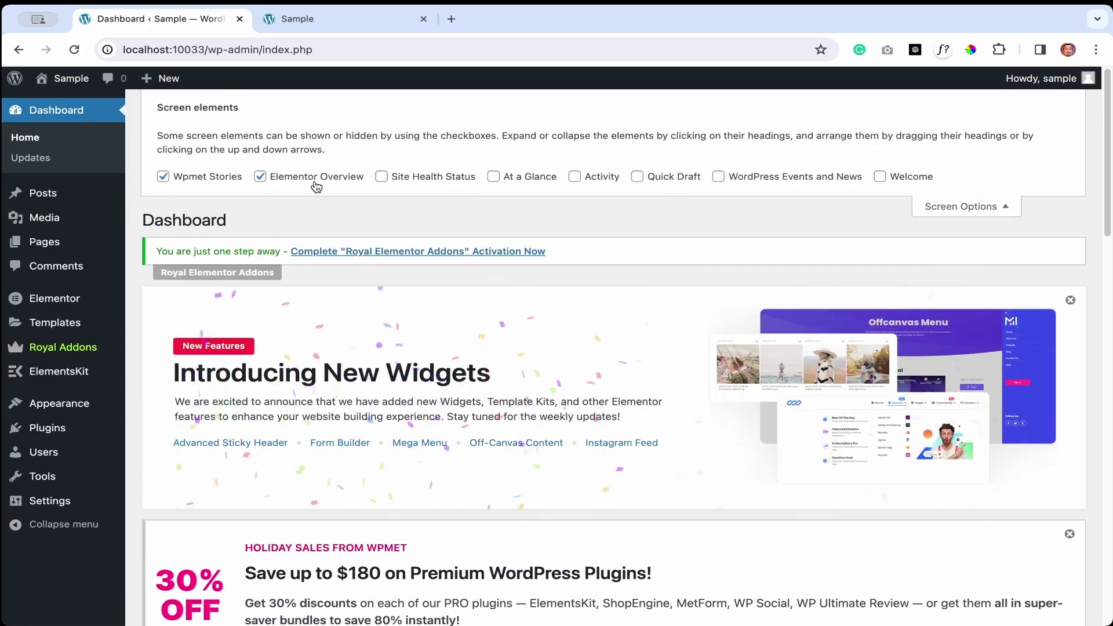
{"action": "left_click", "coordinate": [223, 186]}
{"action": "left_click", "coordinate": [284, 177]}
{"action": "left_click", "coordinate": [959, 209]}
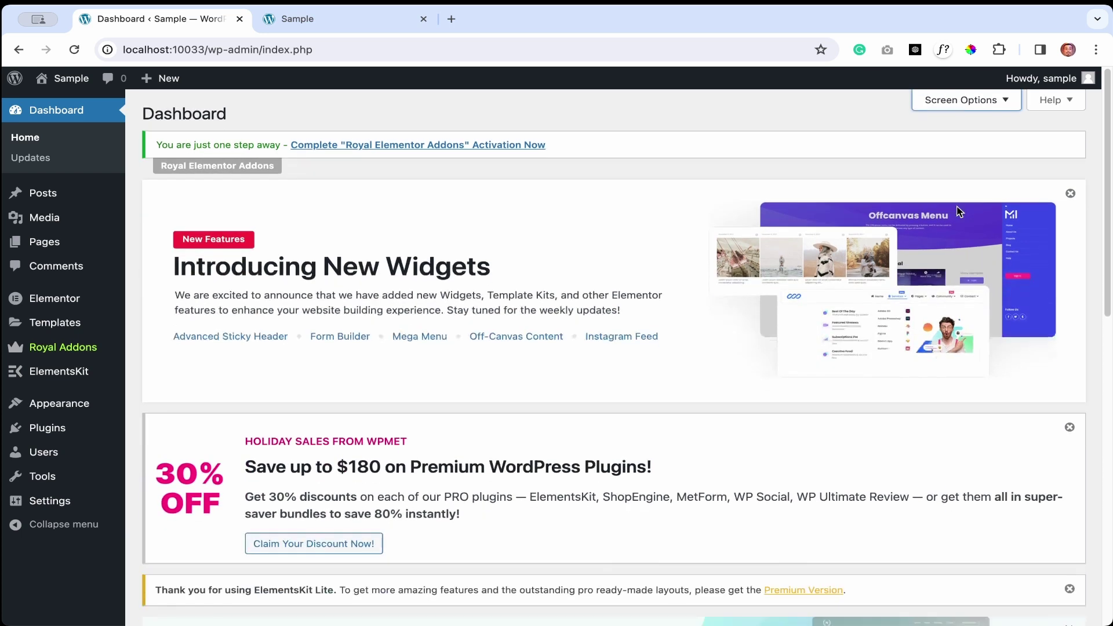
Dismiss the new widgets, holiday sale, ElementsKit Lite and Starter Templates notices on the Dashboard
{"action": "left_click", "coordinate": [1069, 196]}
{"action": "left_click", "coordinate": [1070, 197]}
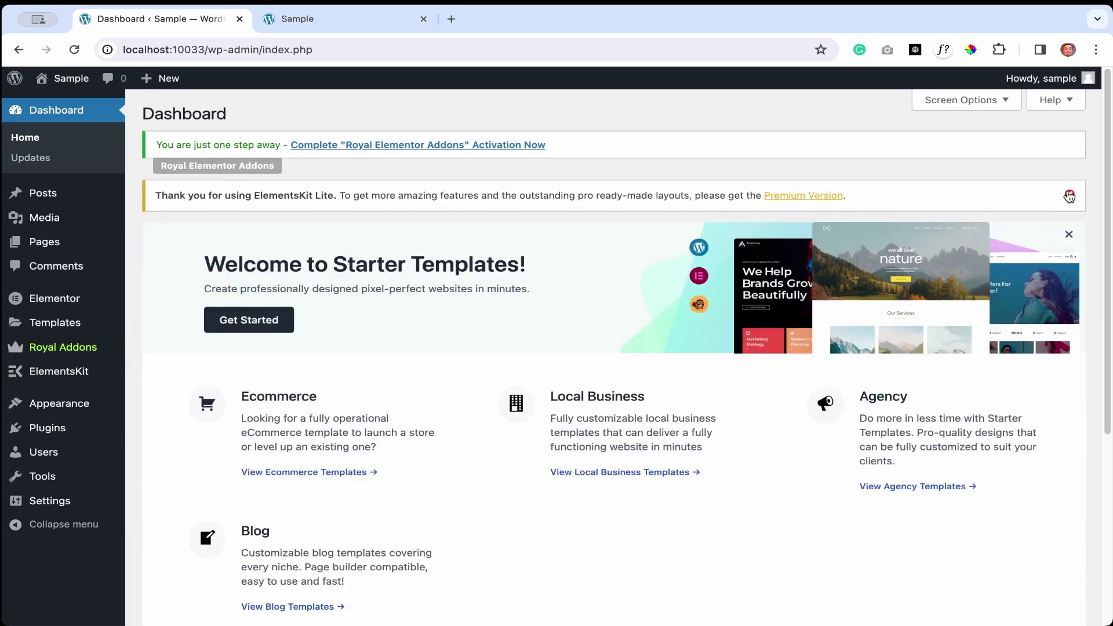
{"action": "left_click", "coordinate": [1079, 232]}
{"action": "left_click", "coordinate": [1079, 195]}
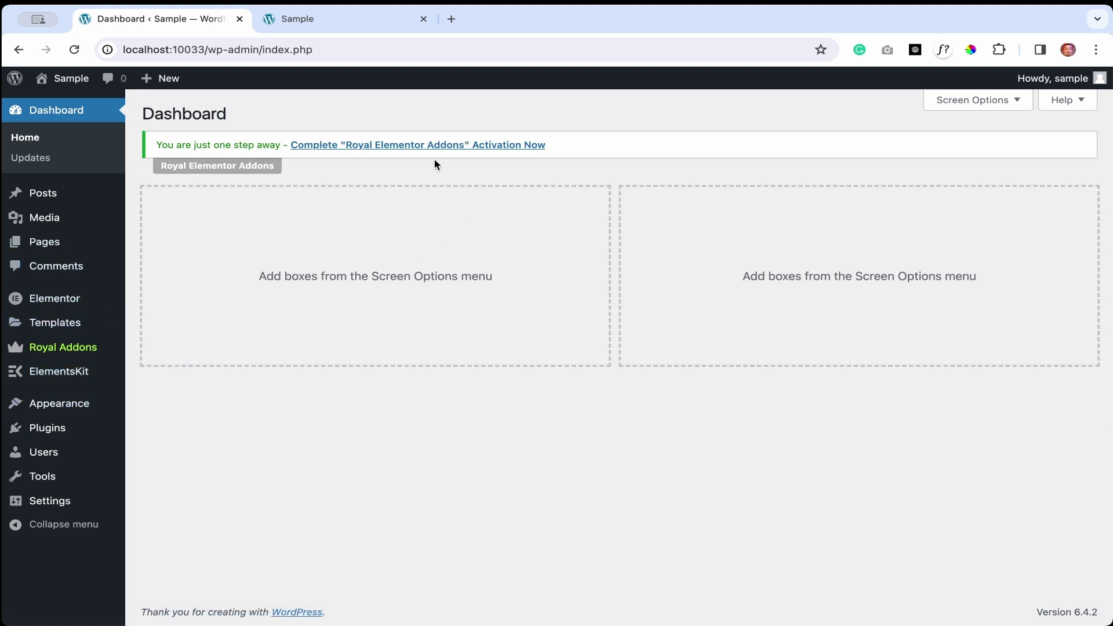
Complete the Royal Elementor Addons activation by skipping its update opt-in, and return to the Dashboard
{"action": "left_click", "coordinate": [494, 146]}
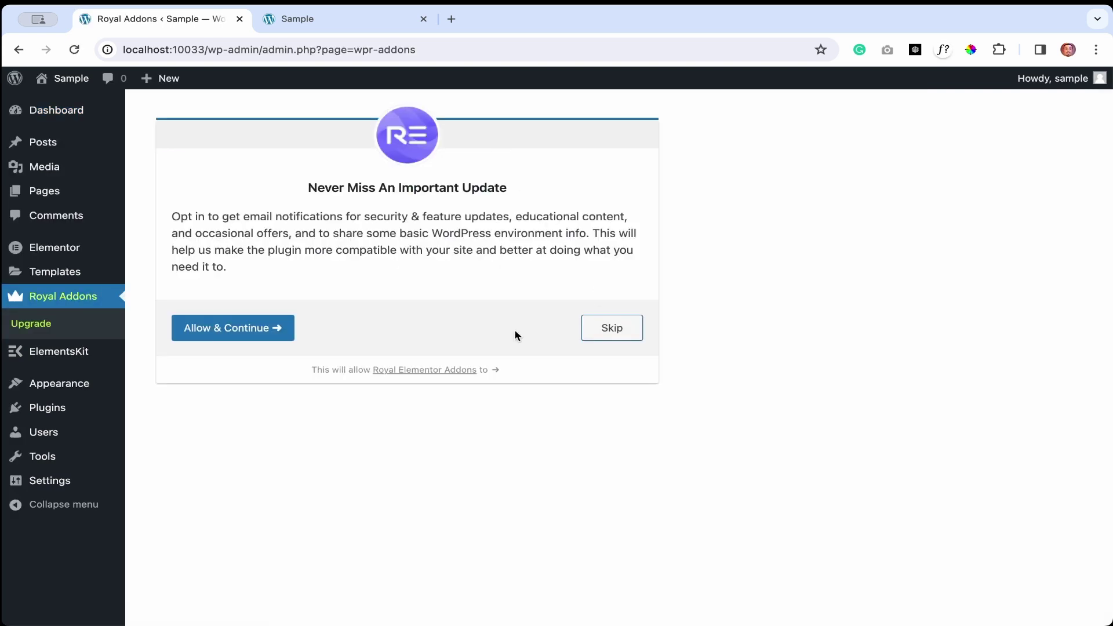
{"action": "left_click", "coordinate": [612, 341]}
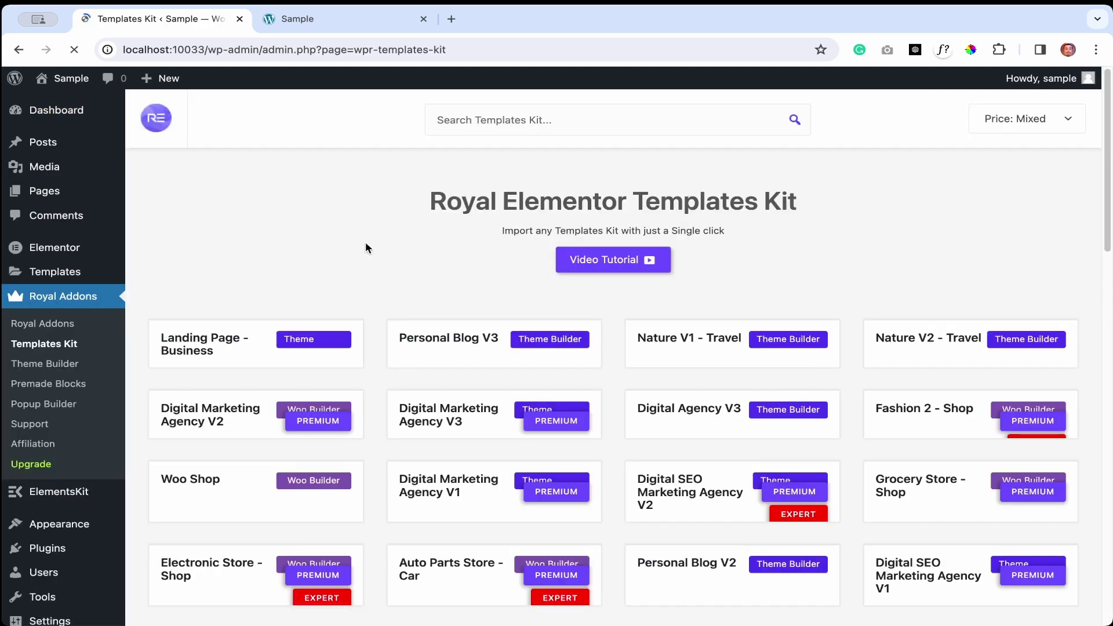
{"action": "mouse_move", "coordinate": [82, 121]}
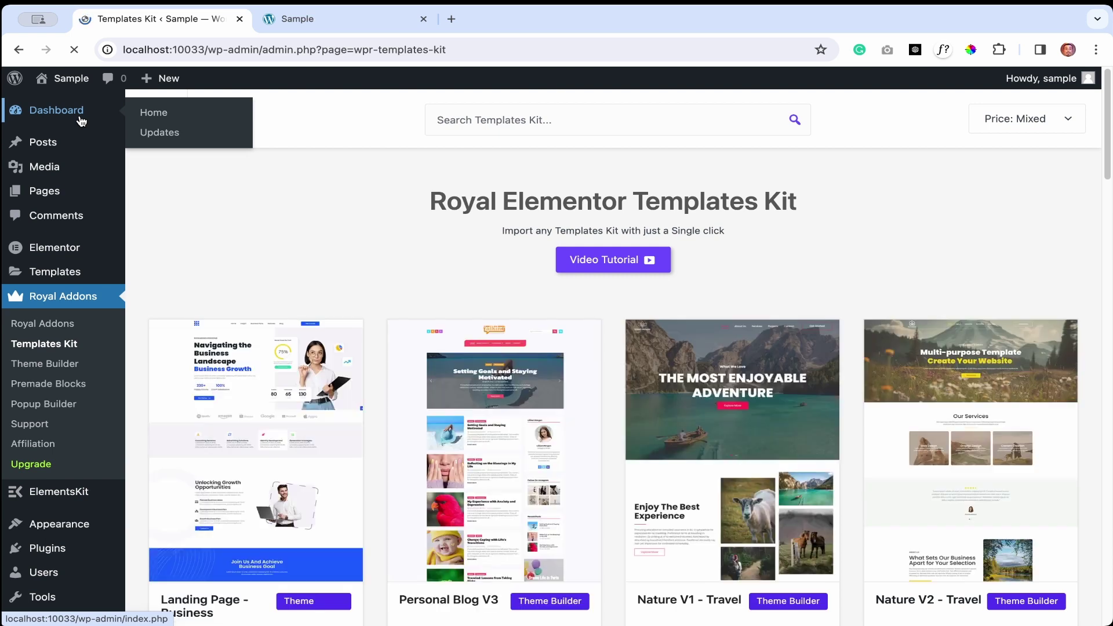
{"action": "left_click", "coordinate": [82, 118]}
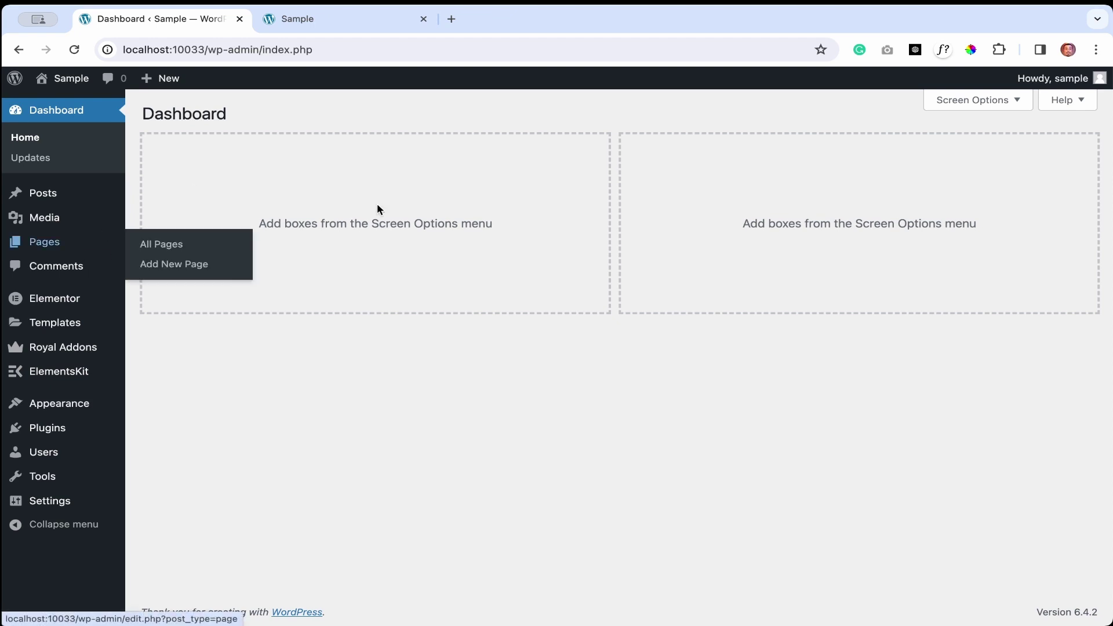
Open the site's list of pages and start a new page
{"action": "mouse_move", "coordinate": [48, 249]}
{"action": "left_click", "coordinate": [48, 247]}
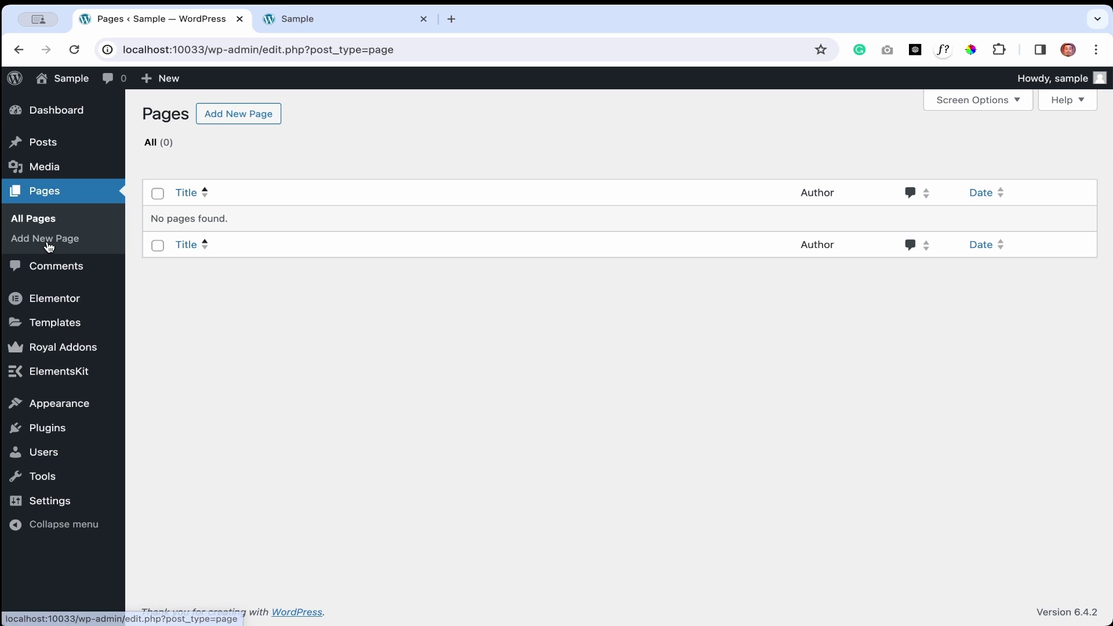
{"action": "left_click", "coordinate": [210, 120]}
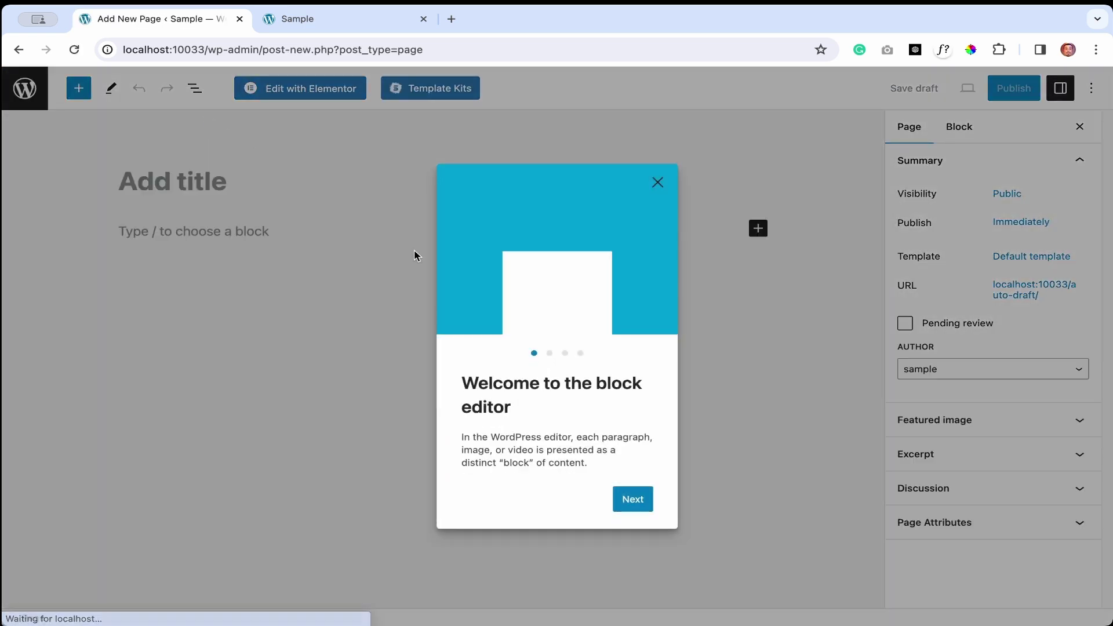
Close the block editor's welcome guide and turn off Fullscreen mode
{"action": "left_click", "coordinate": [664, 183]}
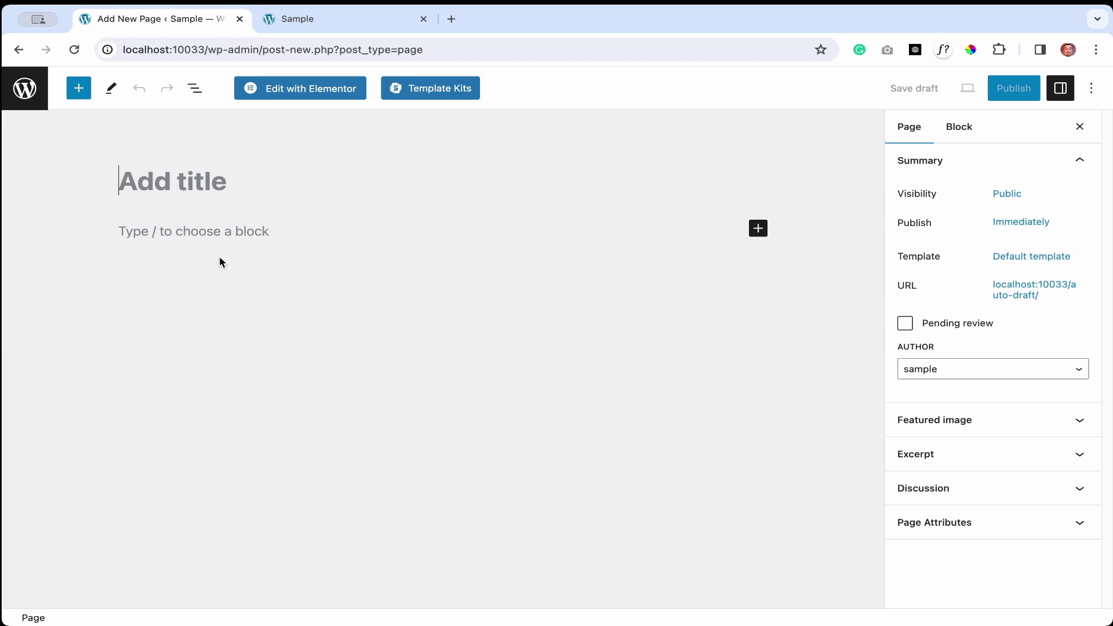
{"action": "left_click", "coordinate": [1091, 92]}
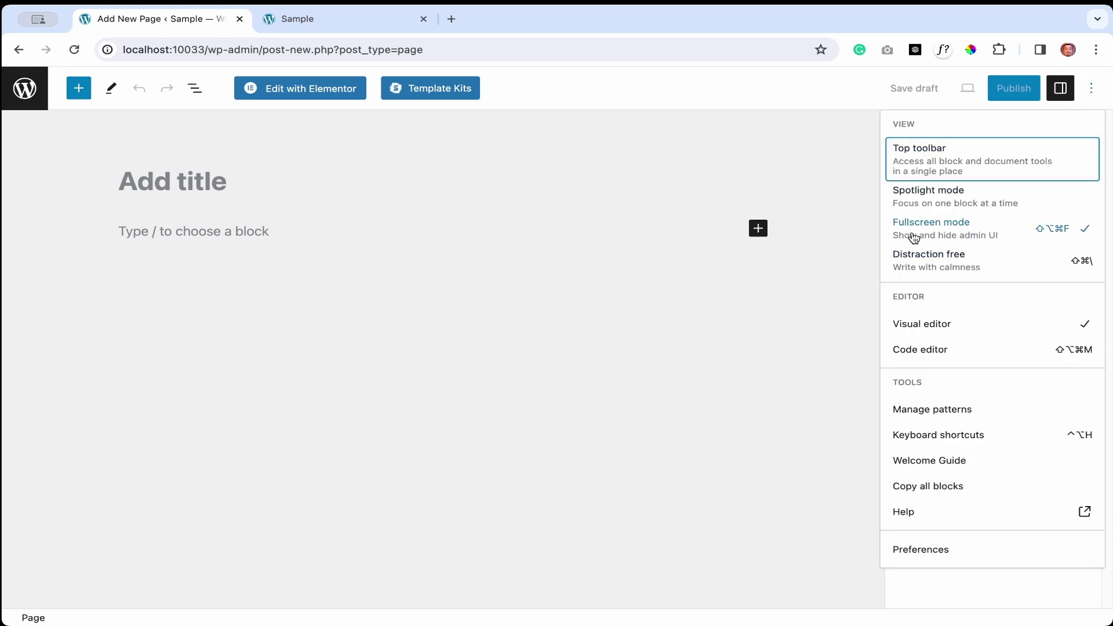
{"action": "left_click", "coordinate": [979, 229]}
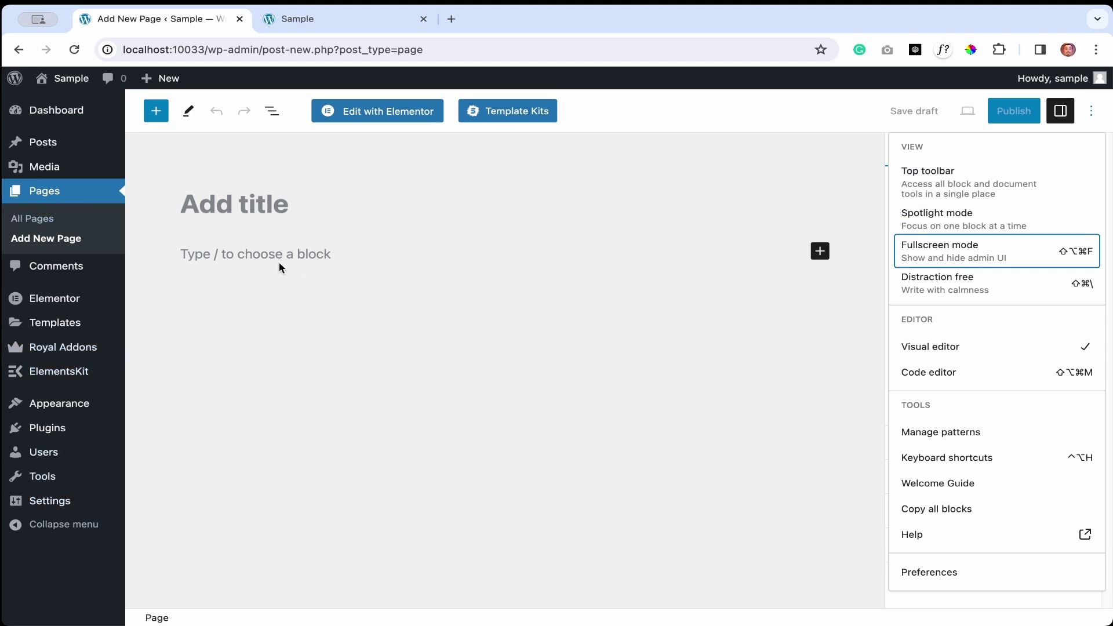
Title the new page "Home" and publish it
{"action": "left_click", "coordinate": [288, 214]}
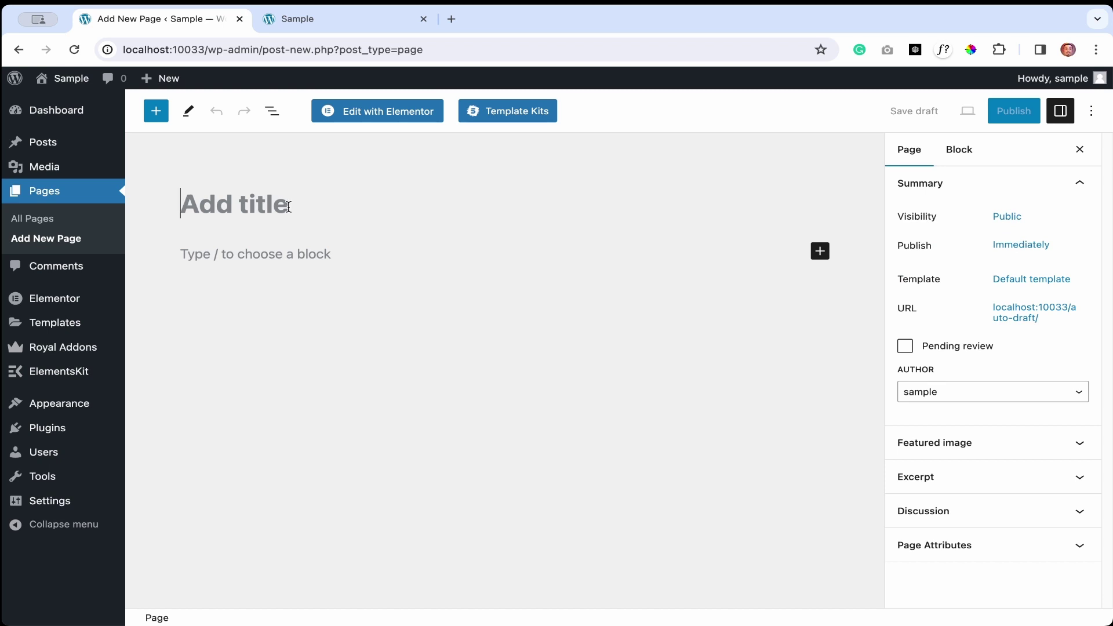
{"action": "type", "text": "Home"}
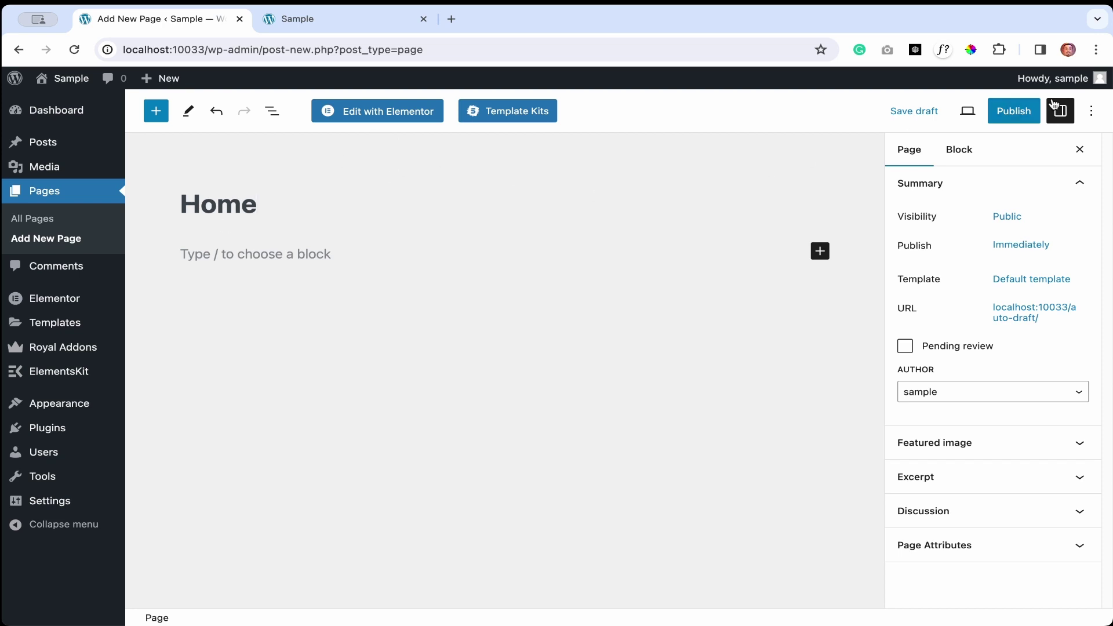
{"action": "left_click", "coordinate": [1027, 116]}
{"action": "left_click", "coordinate": [984, 118]}
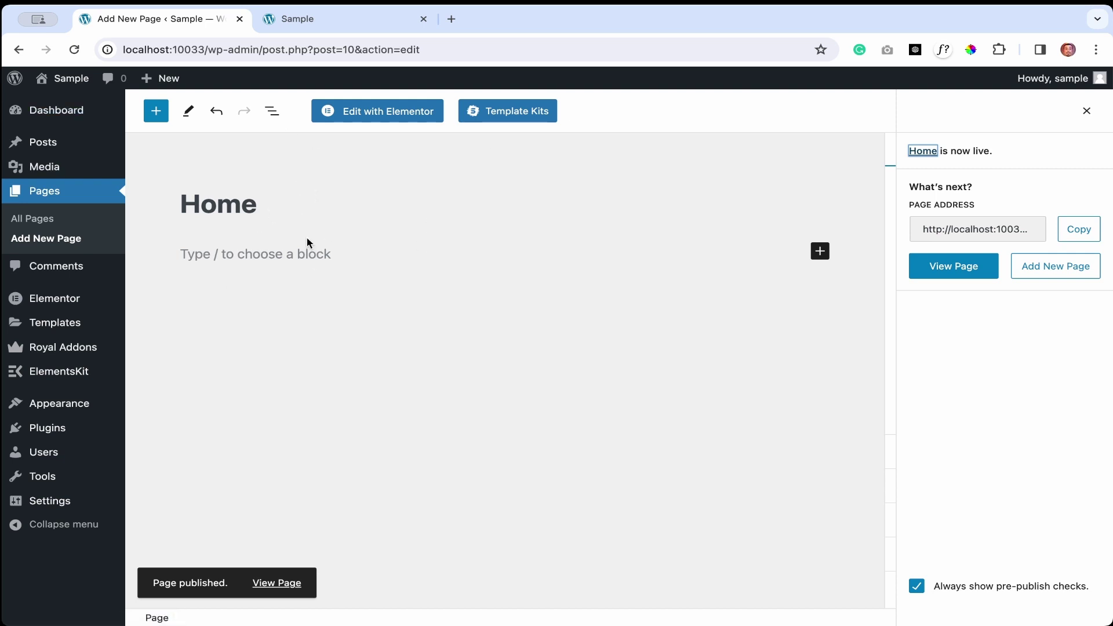
Open the Home page for editing with Elementor and dismiss the Elementor AI notification
{"action": "left_click", "coordinate": [394, 119]}
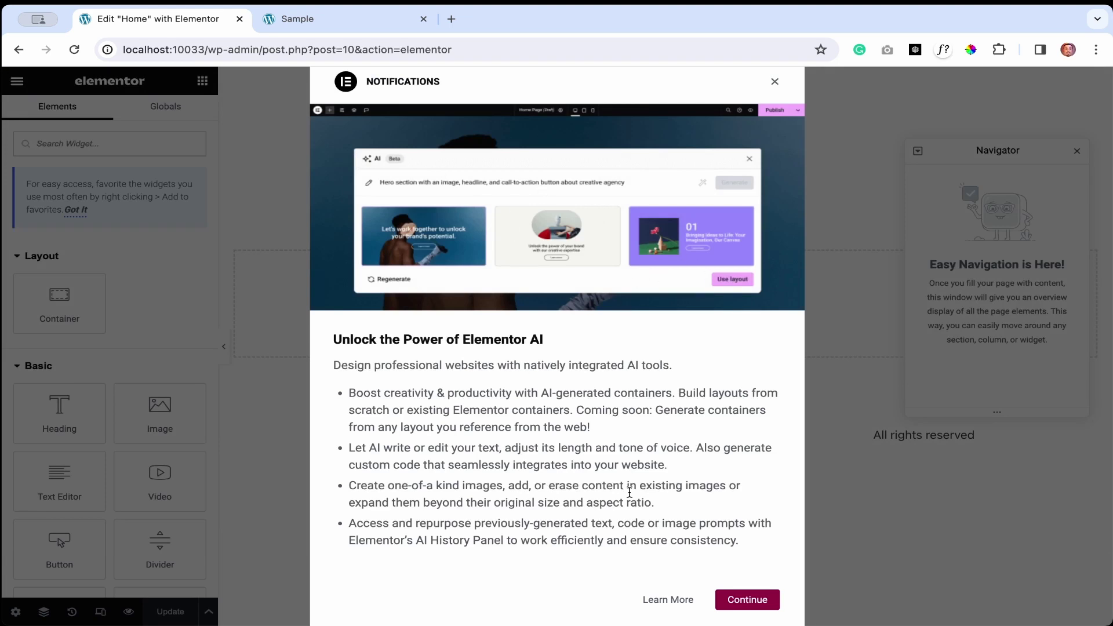
{"action": "left_click", "coordinate": [775, 81]}
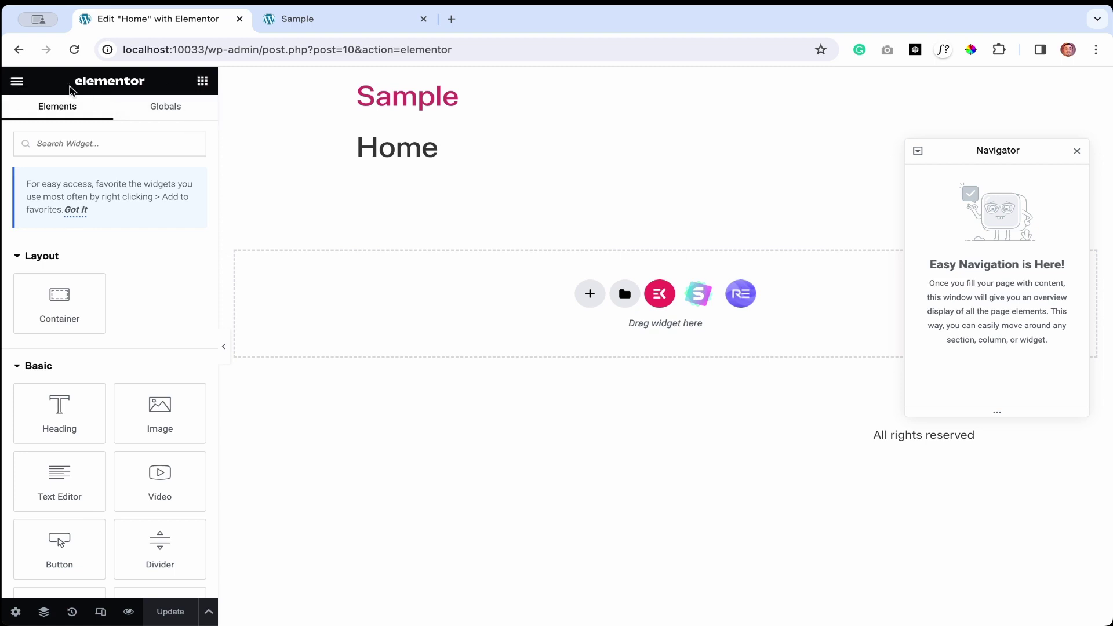
View Elementor's Site Settings categories for design system, theme style and settings, and return to the widget list
{"action": "left_click", "coordinate": [16, 84]}
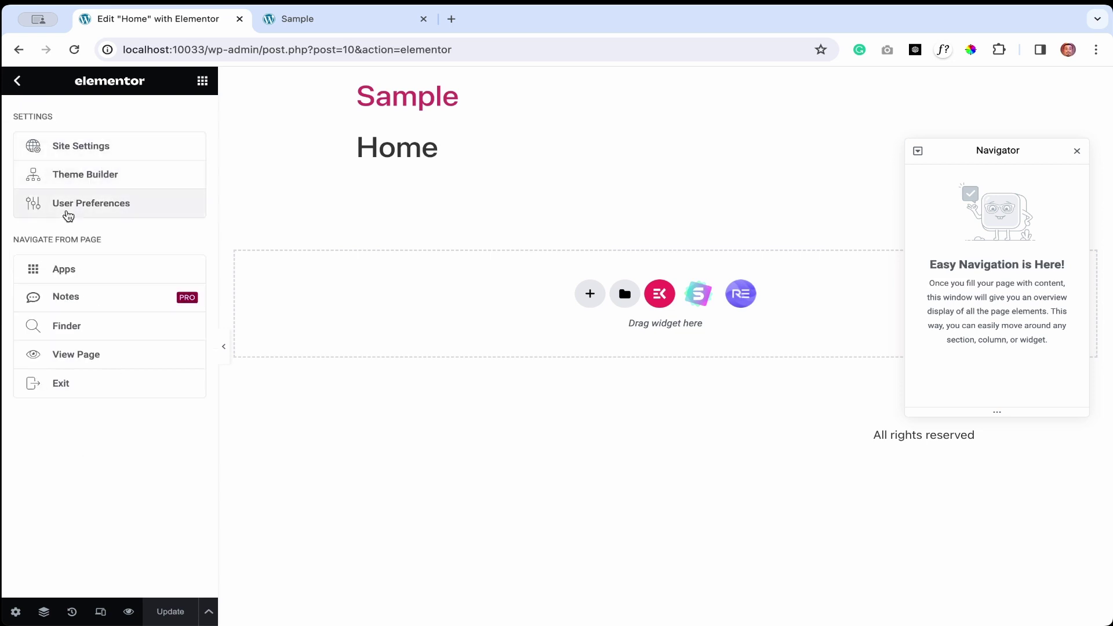
{"action": "left_click", "coordinate": [92, 152]}
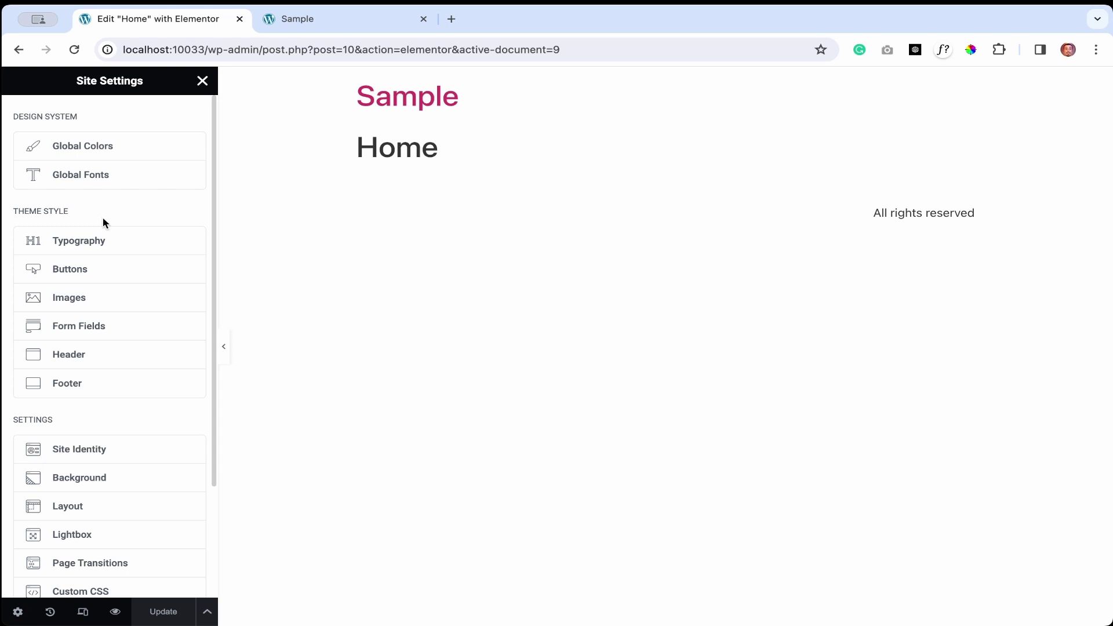
{"action": "left_click", "coordinate": [203, 82]}
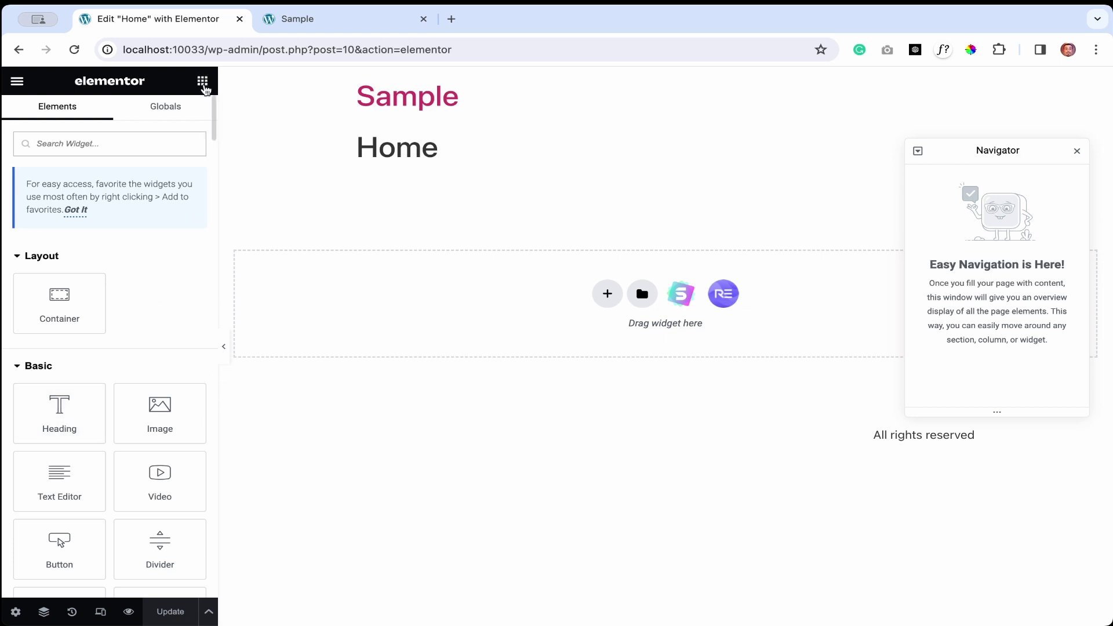
Browse the available Layout, Basic and General widgets in the Elementor editor
{"action": "scroll", "coordinate": [140, 340], "scroll_direction": "down", "scroll_amount": 1}
{"action": "scroll", "coordinate": [145, 337], "scroll_direction": "down", "scroll_amount": 3}
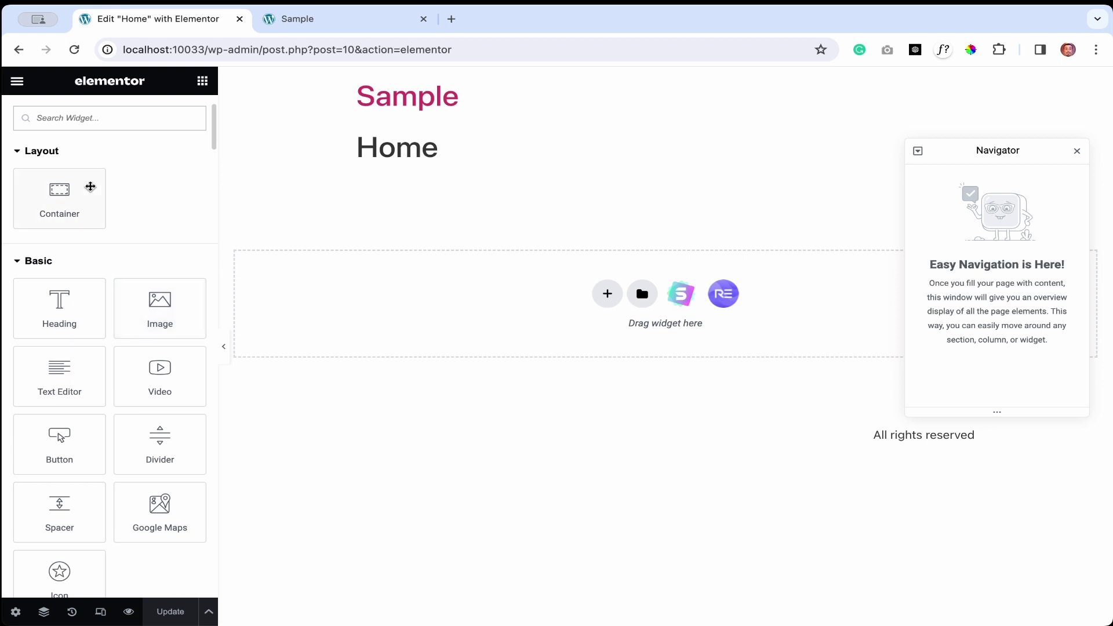
{"action": "scroll", "coordinate": [50, 482], "scroll_direction": "down", "scroll_amount": 15}
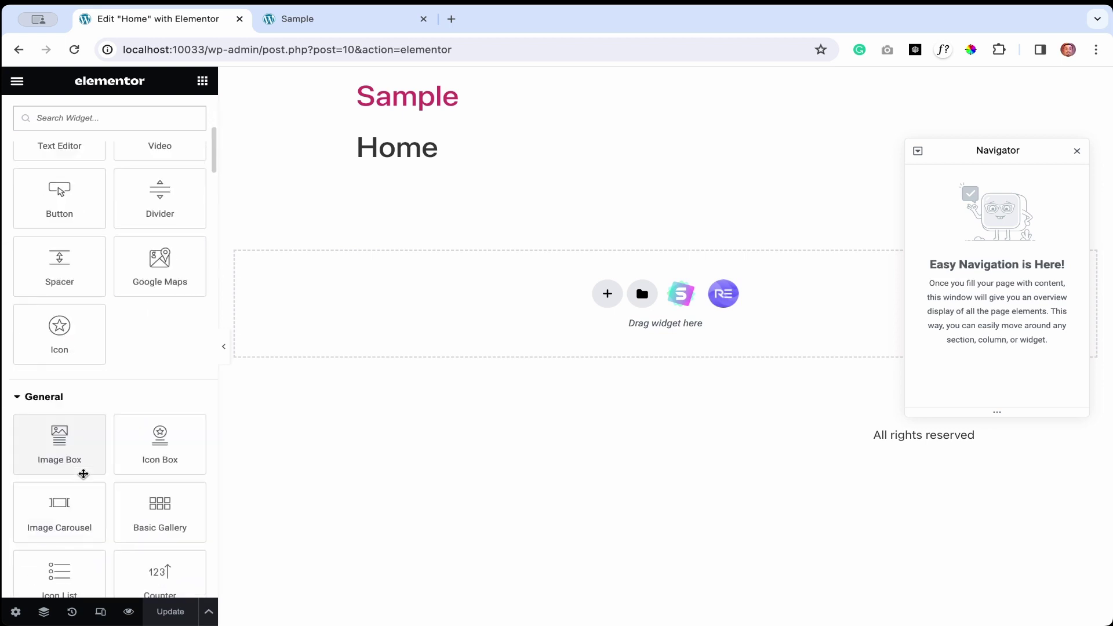
{"action": "scroll", "coordinate": [83, 474], "scroll_direction": "up", "scroll_amount": 18}
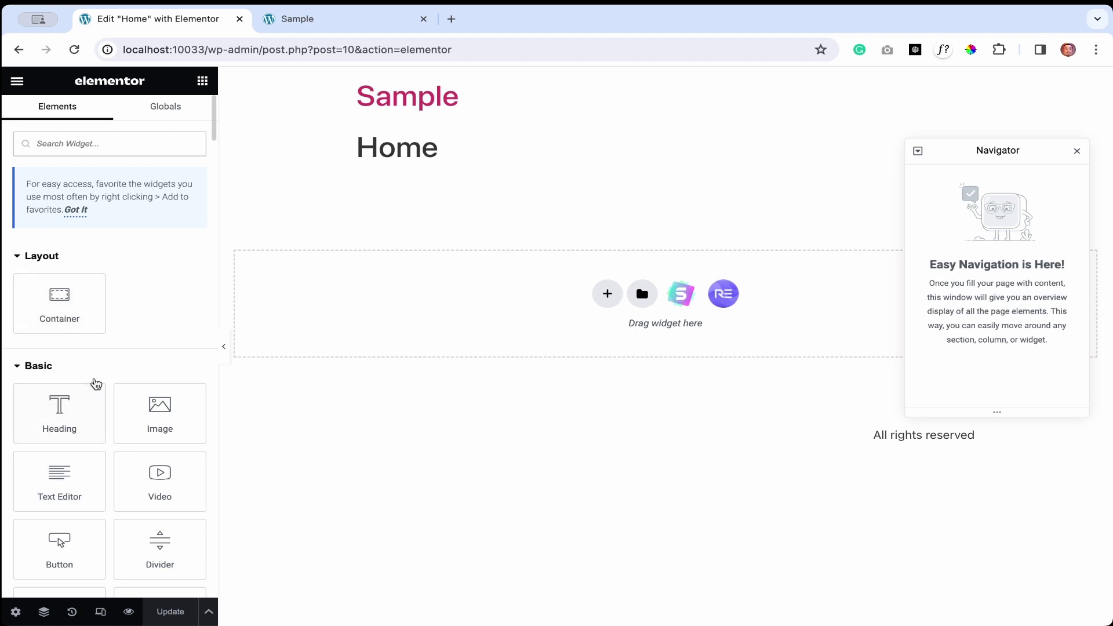
{"action": "scroll", "coordinate": [95, 379], "scroll_direction": "down", "scroll_amount": 1}
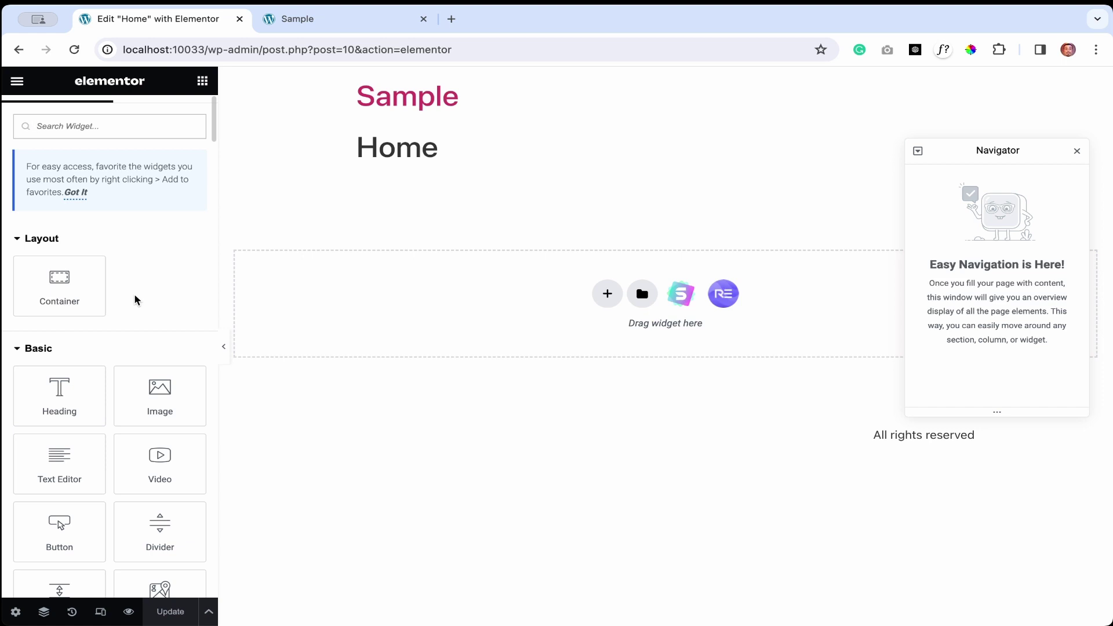
Browse the Basic, Royal Addons and ElementsKit widget groups in the widget list
{"action": "scroll", "coordinate": [135, 299], "scroll_direction": "down", "scroll_amount": 2}
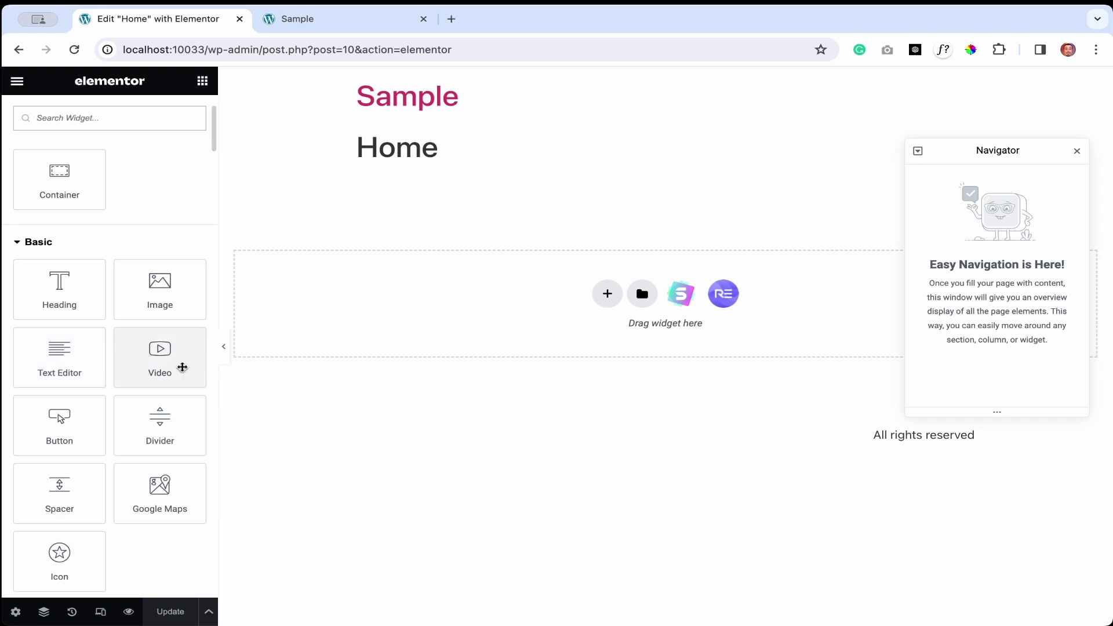
{"action": "scroll", "coordinate": [87, 414], "scroll_direction": "down", "scroll_amount": 2}
{"action": "scroll", "coordinate": [104, 421], "scroll_direction": "down", "scroll_amount": 3}
{"action": "scroll", "coordinate": [105, 425], "scroll_direction": "down", "scroll_amount": 10}
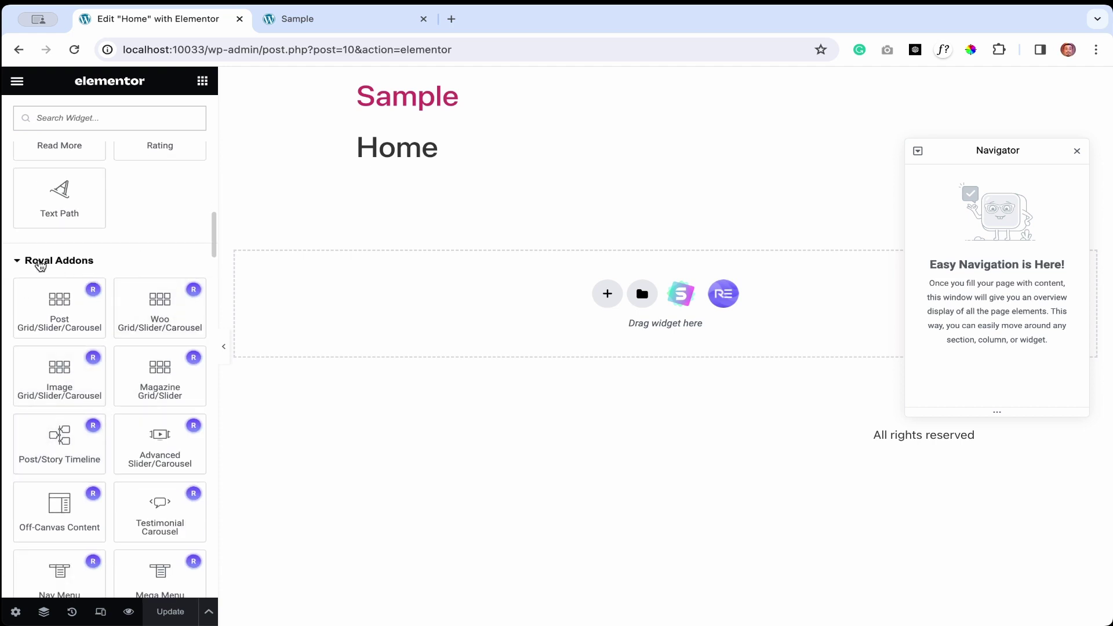
{"action": "scroll", "coordinate": [176, 344], "scroll_direction": "down", "scroll_amount": 9}
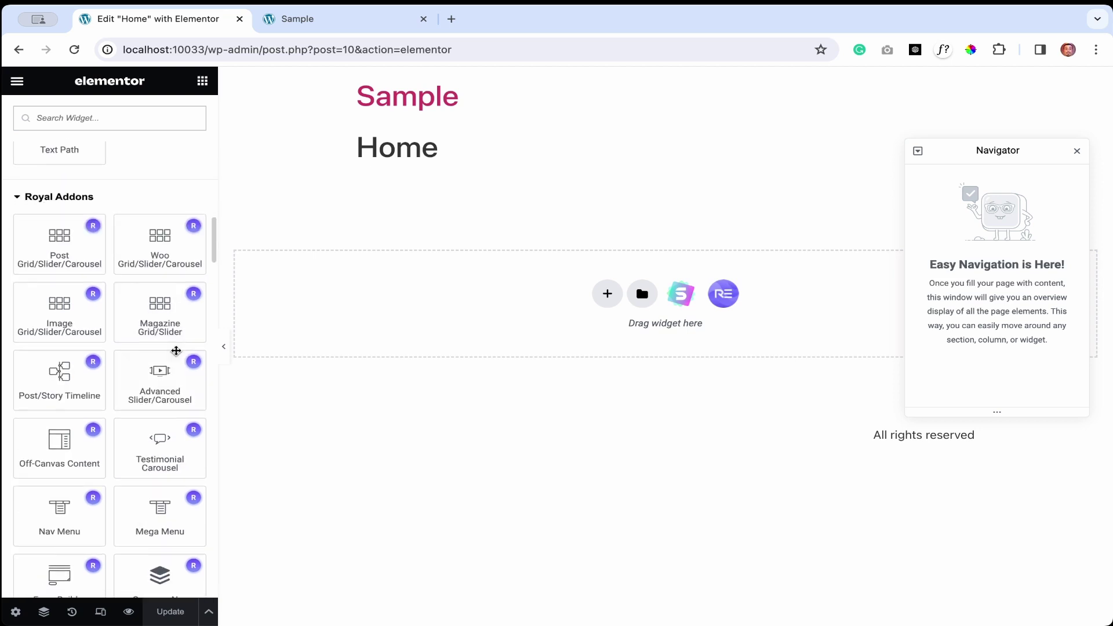
{"action": "scroll", "coordinate": [176, 351], "scroll_direction": "down", "scroll_amount": 15}
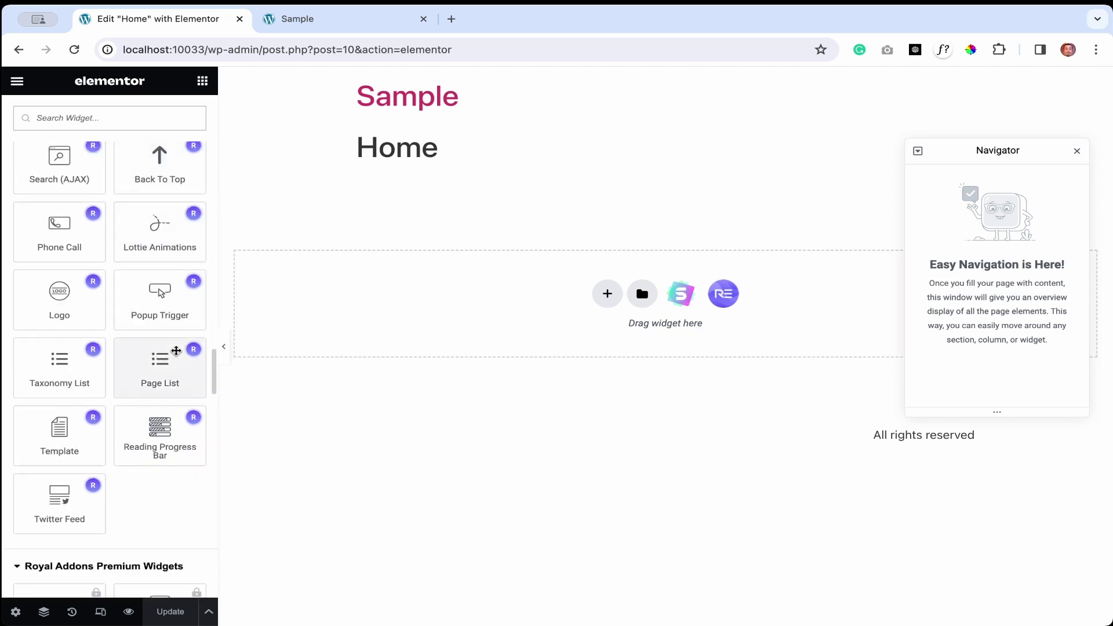
{"action": "scroll", "coordinate": [177, 355], "scroll_direction": "down", "scroll_amount": 3}
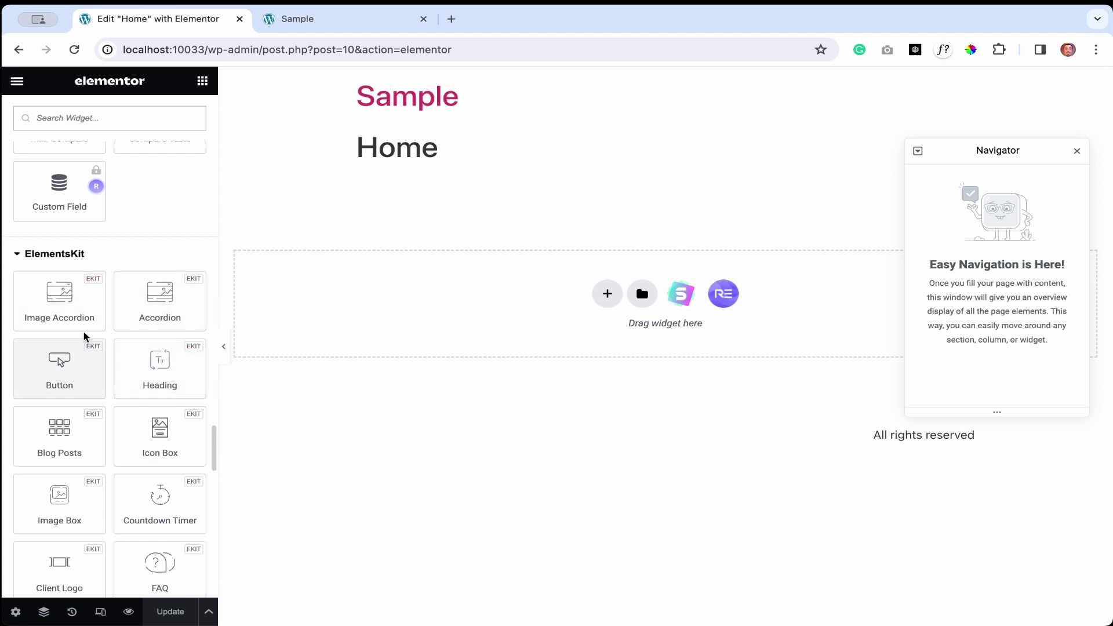
{"action": "scroll", "coordinate": [117, 298], "scroll_direction": "down", "scroll_amount": 6}
{"action": "scroll", "coordinate": [119, 326], "scroll_direction": "down", "scroll_amount": 8}
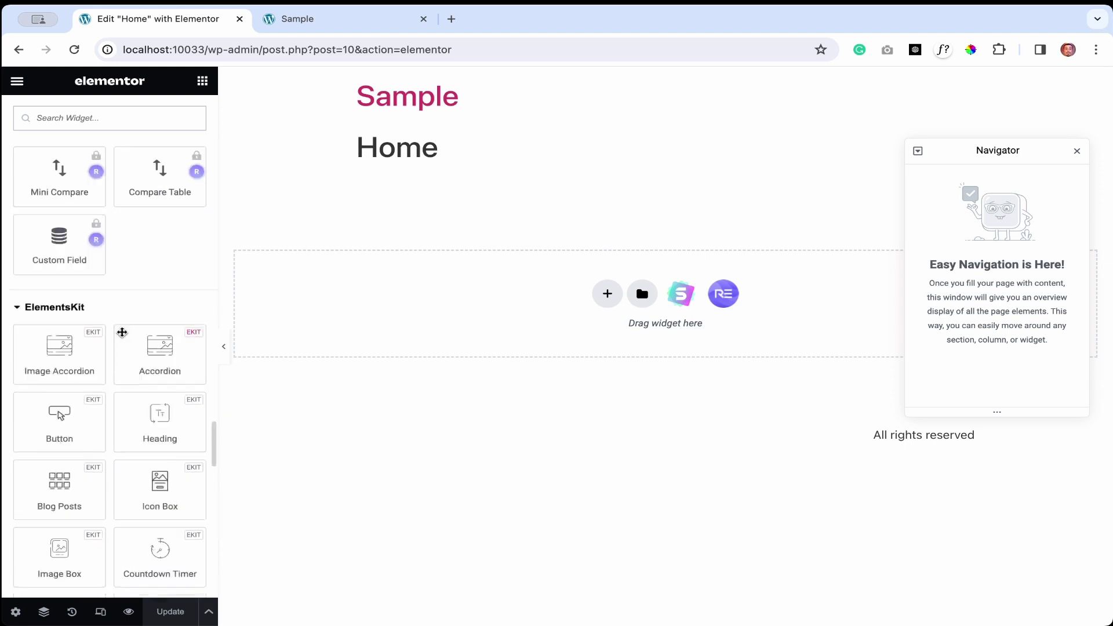
{"action": "left_click", "coordinate": [334, 507]}
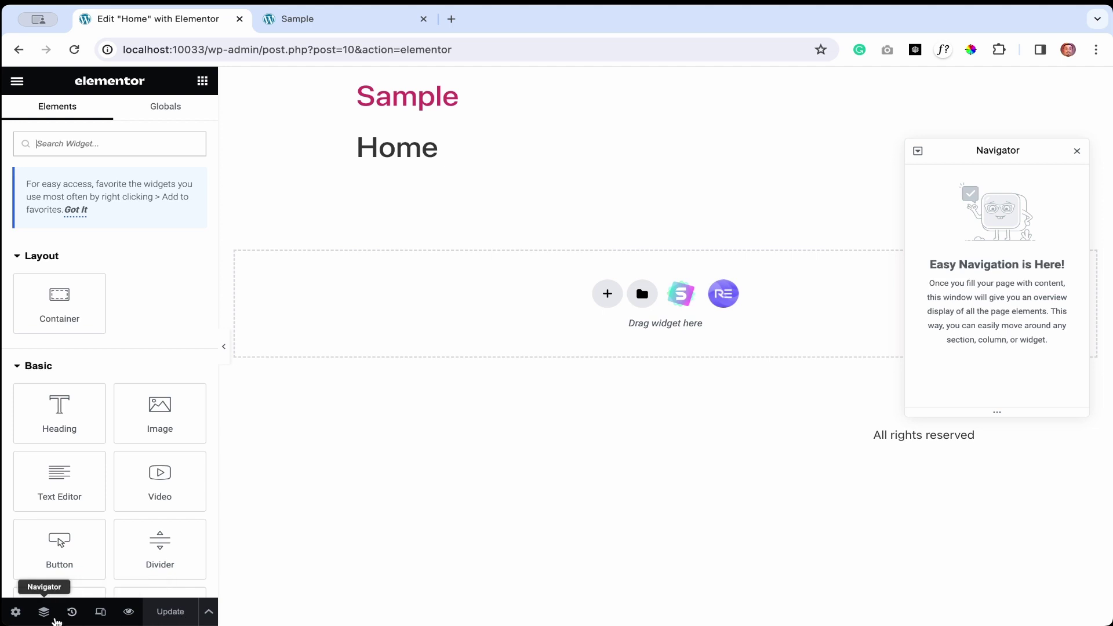
Set the Home page's layout to Elementor Full Width in the page settings
{"action": "left_click", "coordinate": [16, 614]}
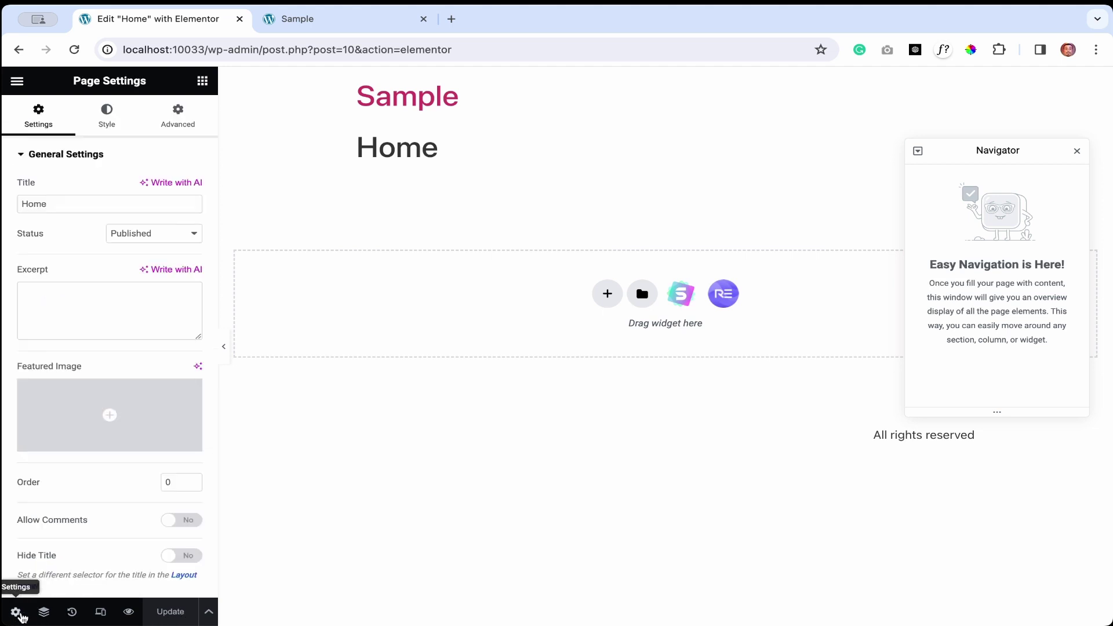
{"action": "scroll", "coordinate": [62, 250], "scroll_direction": "down", "scroll_amount": 1}
{"action": "scroll", "coordinate": [62, 251], "scroll_direction": "down", "scroll_amount": 2}
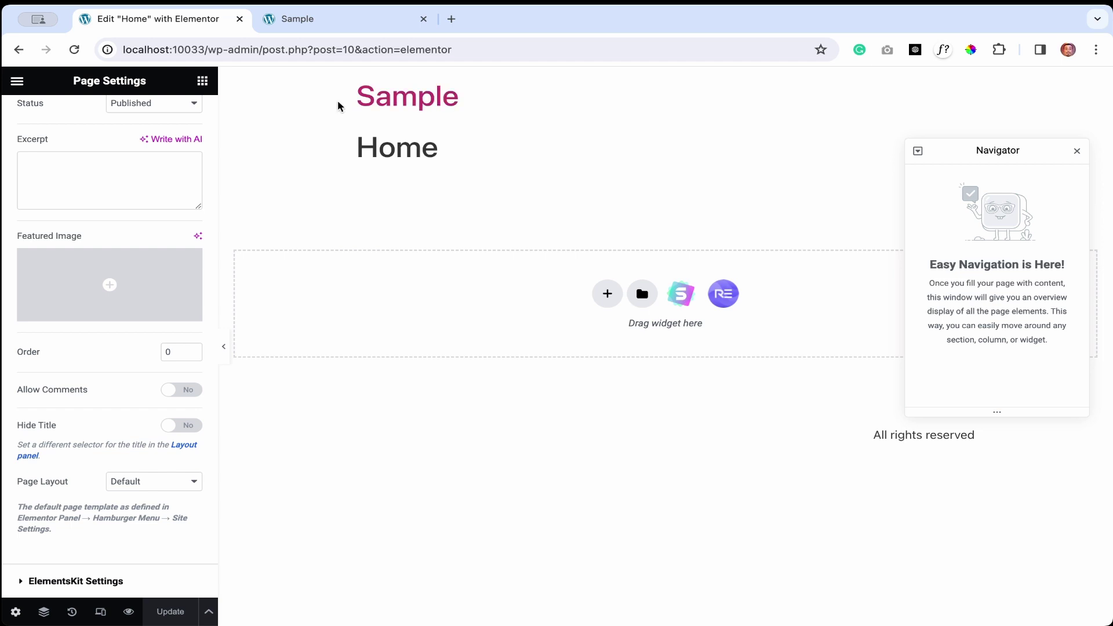
{"action": "left_click_drag", "start_coordinate": [345, 149], "coordinate": [450, 161]}
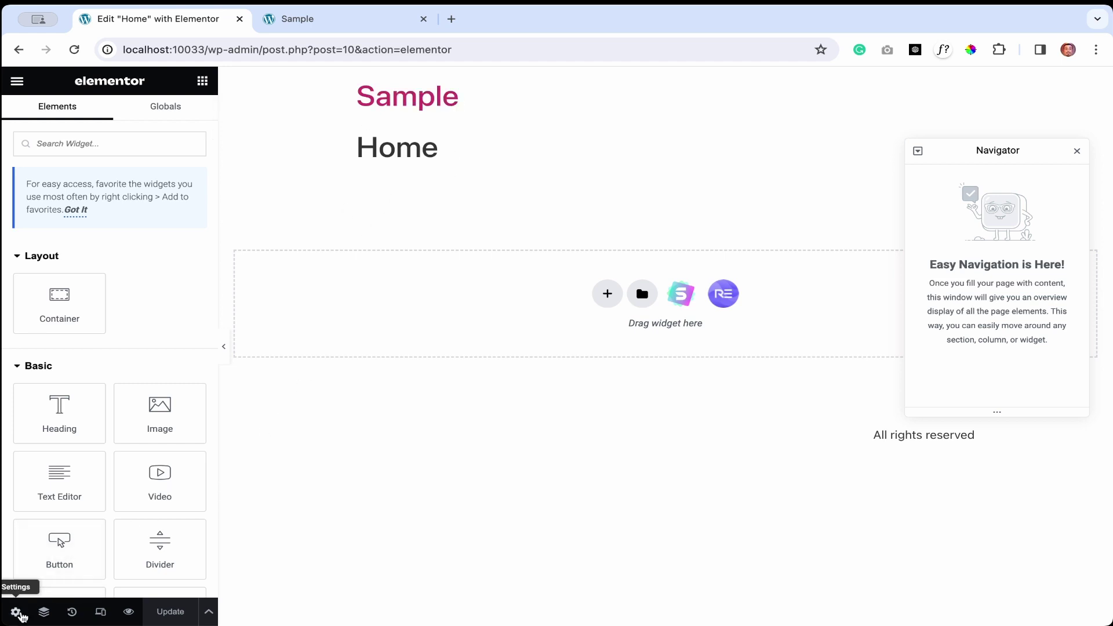
{"action": "left_click", "coordinate": [15, 613]}
{"action": "scroll", "coordinate": [116, 556], "scroll_direction": "down", "scroll_amount": 3}
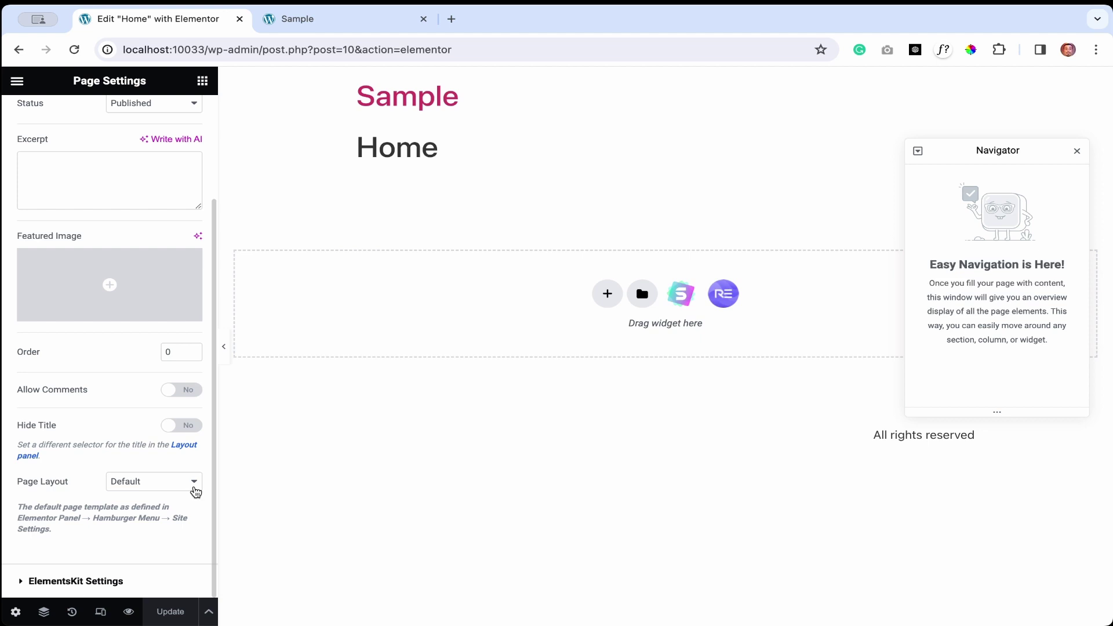
{"action": "left_click", "coordinate": [195, 492]}
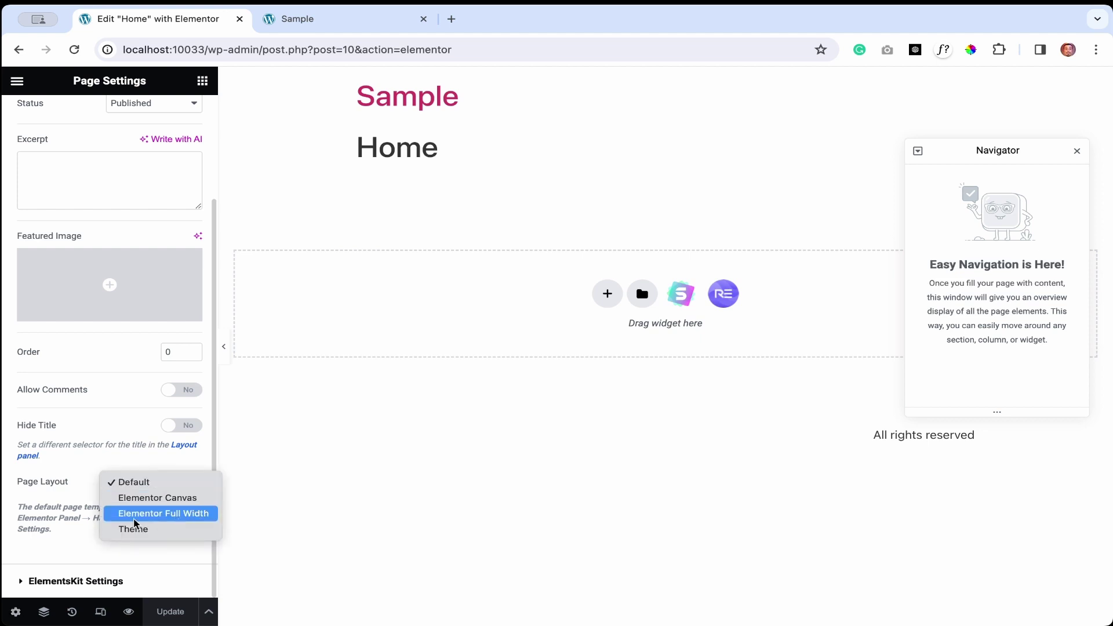
{"action": "left_click", "coordinate": [174, 512]}
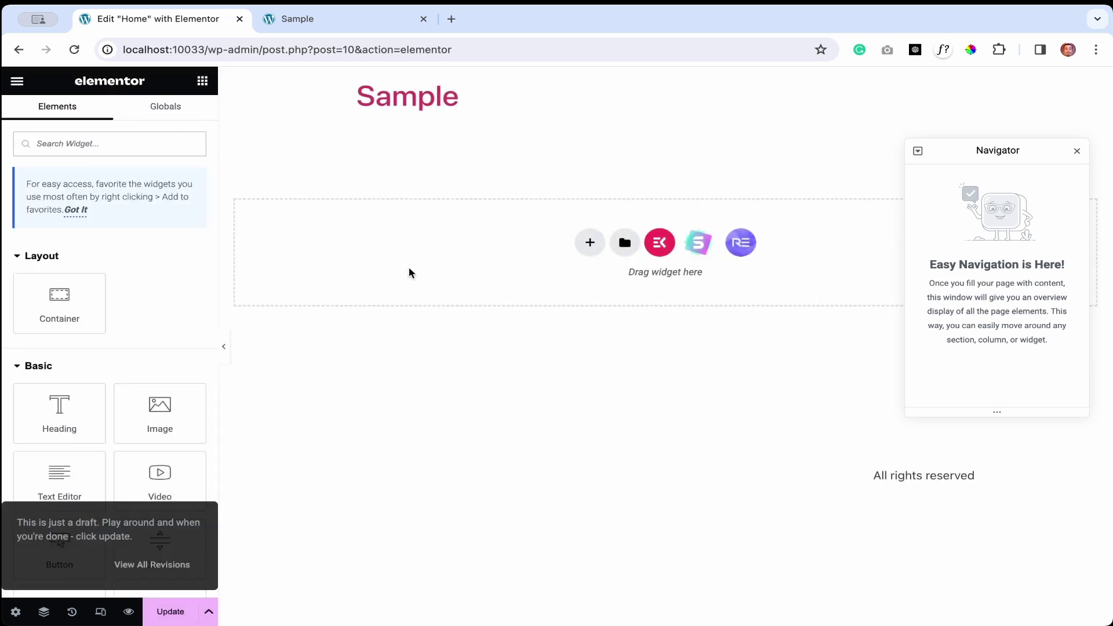
Update the Home page to save the page layout change
{"action": "left_click_drag", "start_coordinate": [331, 86], "coordinate": [482, 117]}
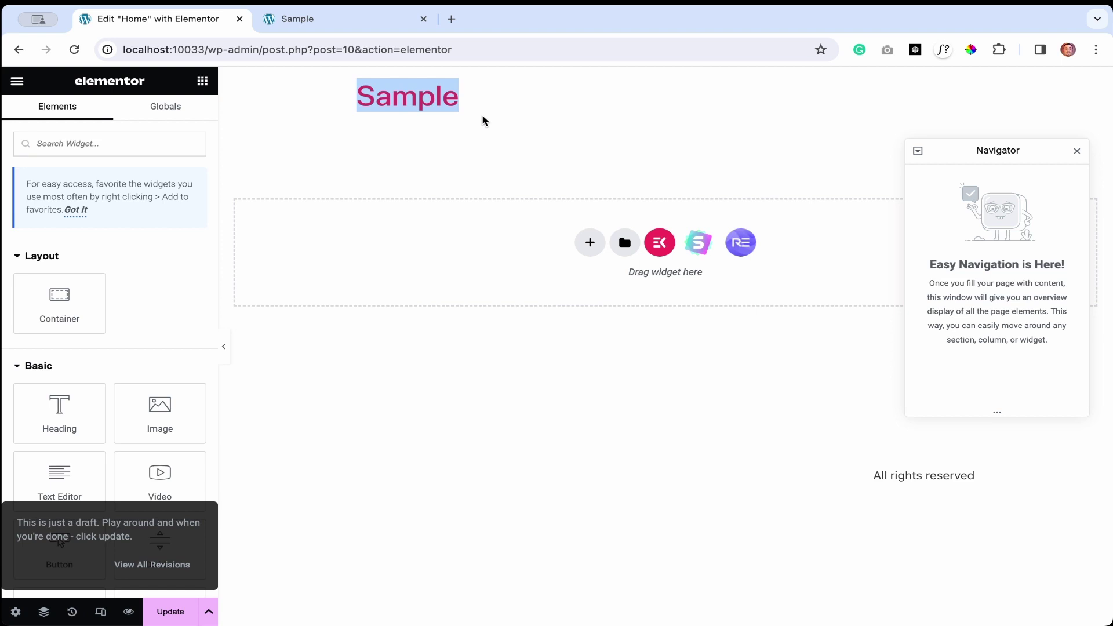
{"action": "left_click", "coordinate": [481, 119]}
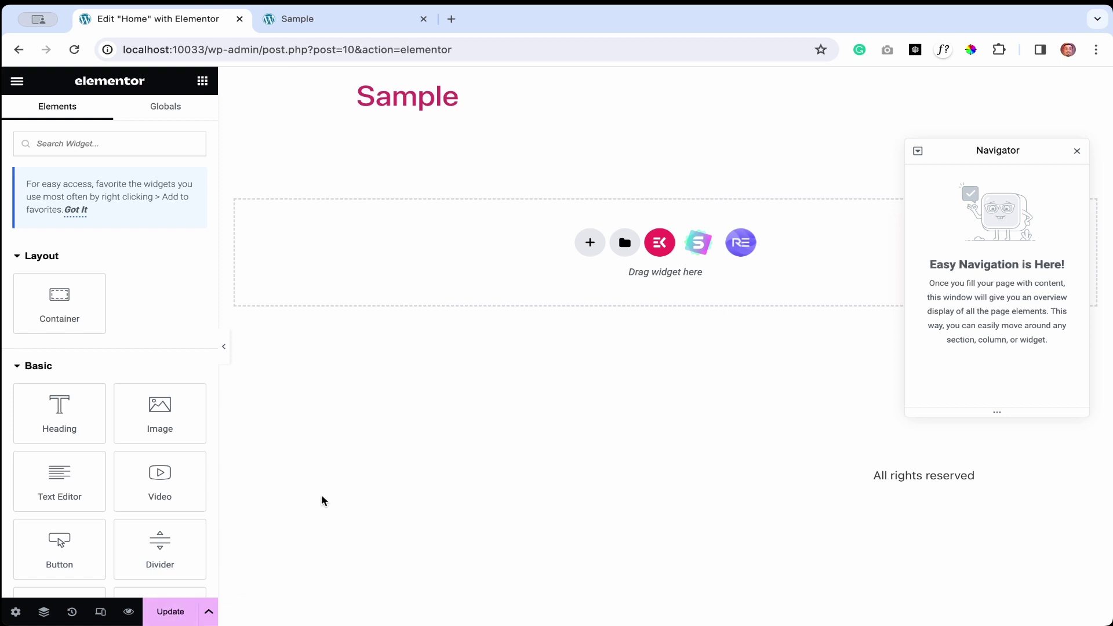
{"action": "left_click", "coordinate": [170, 612]}
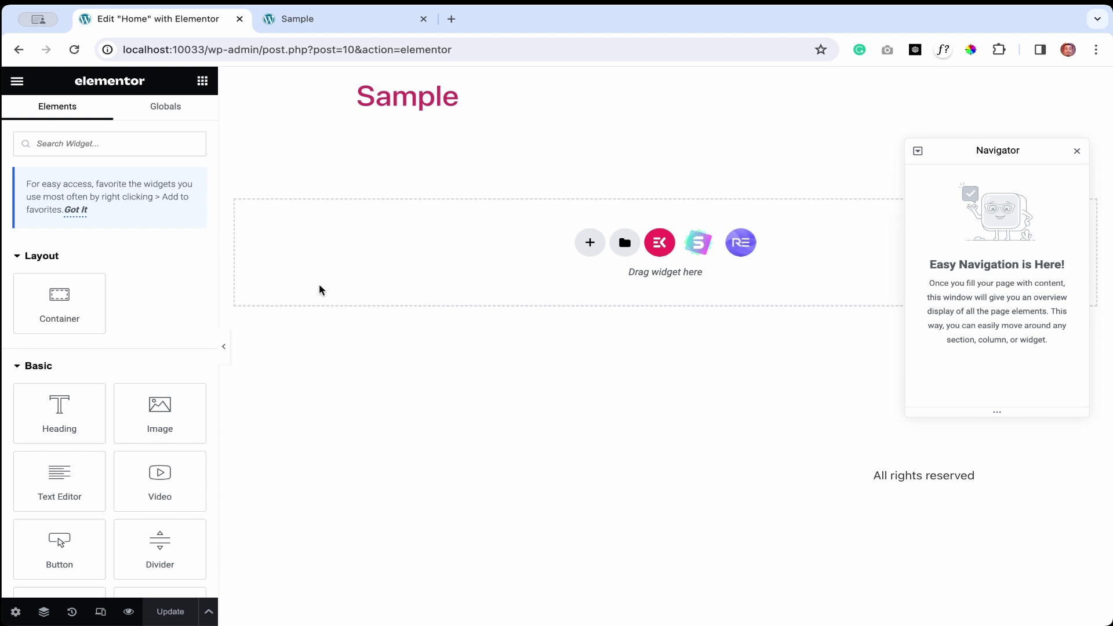
Add a container to the page and rename it "section 1" in the Navigator
{"action": "left_click_drag", "start_coordinate": [59, 302], "coordinate": [346, 231]}
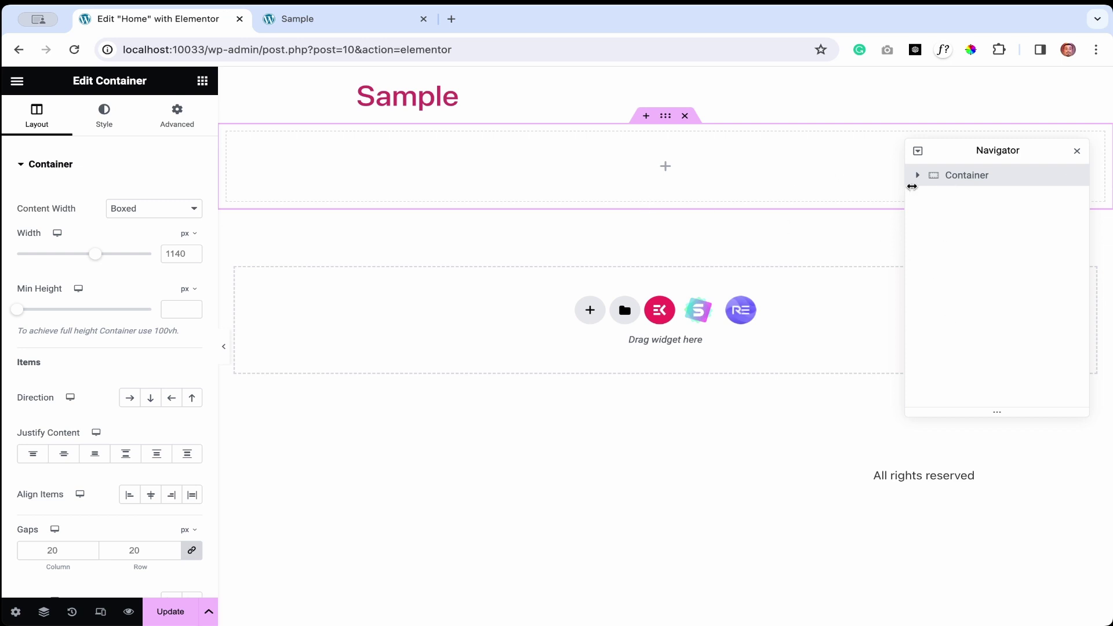
{"action": "double_click", "coordinate": [948, 178]}
{"action": "type", "text": "section 1"}
{"action": "key", "text": "Return"}
{"action": "left_click", "coordinate": [919, 177]}
Delete the section 1 container, and use the editing history to restore it and reapply the removal
{"action": "left_click", "coordinate": [685, 116]}
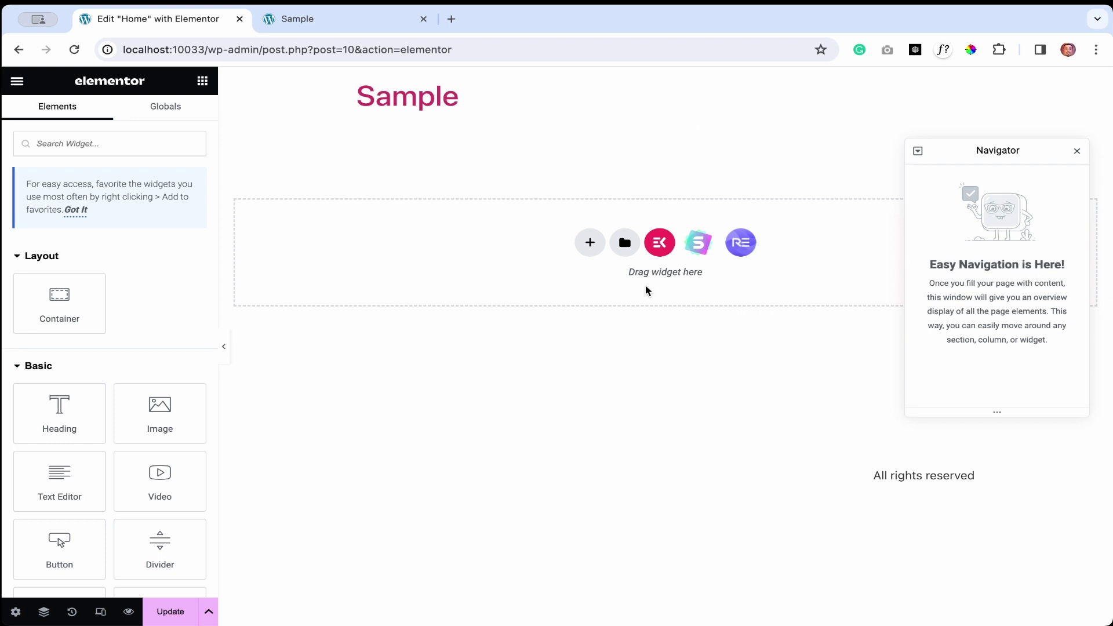
{"action": "left_click", "coordinate": [73, 612]}
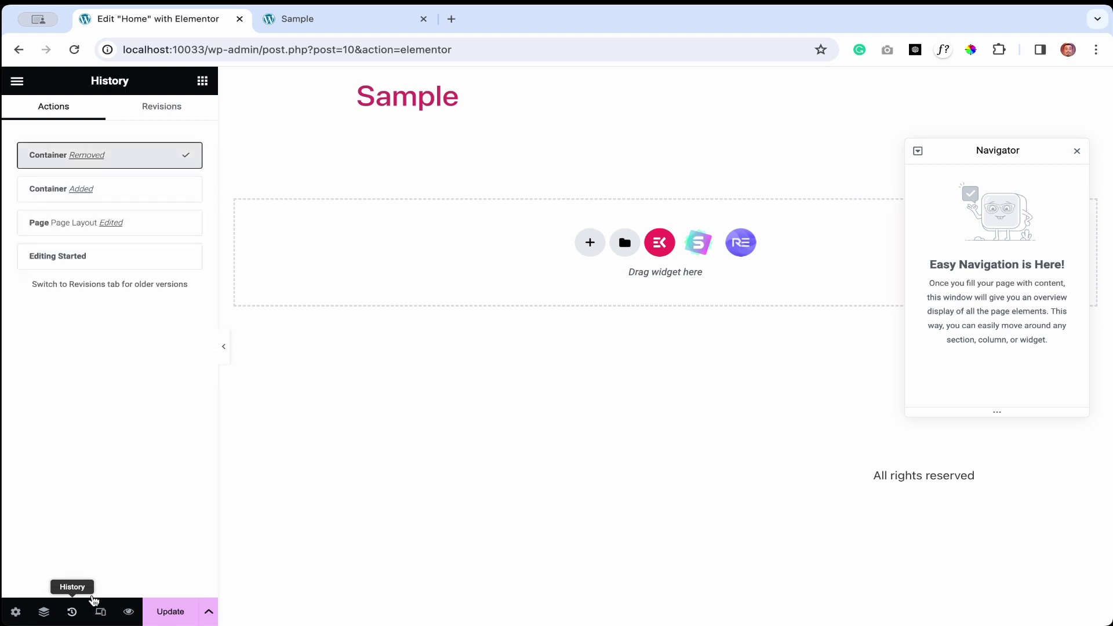
{"action": "left_click", "coordinate": [186, 192]}
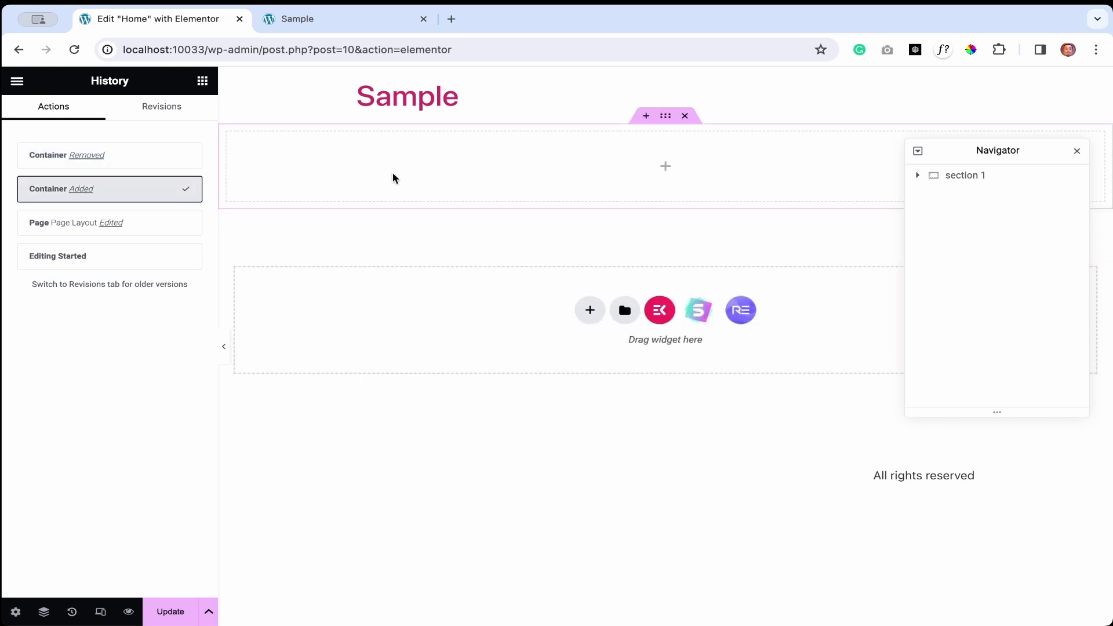
{"action": "left_click", "coordinate": [187, 159]}
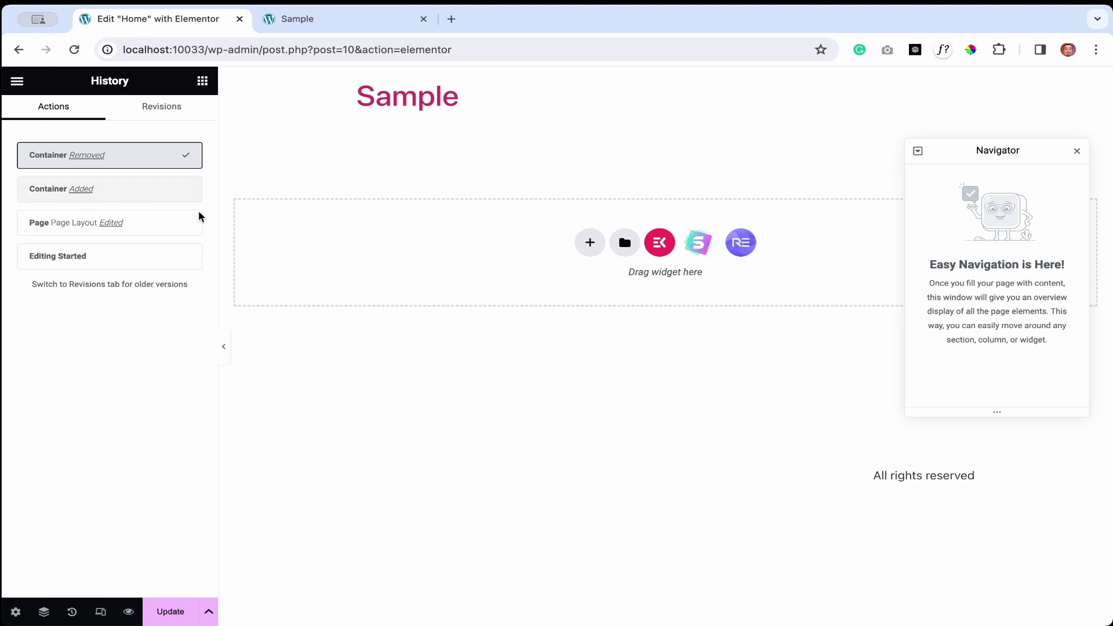
View the responsive mode device controls and leave responsive mode
{"action": "left_click", "coordinate": [107, 614]}
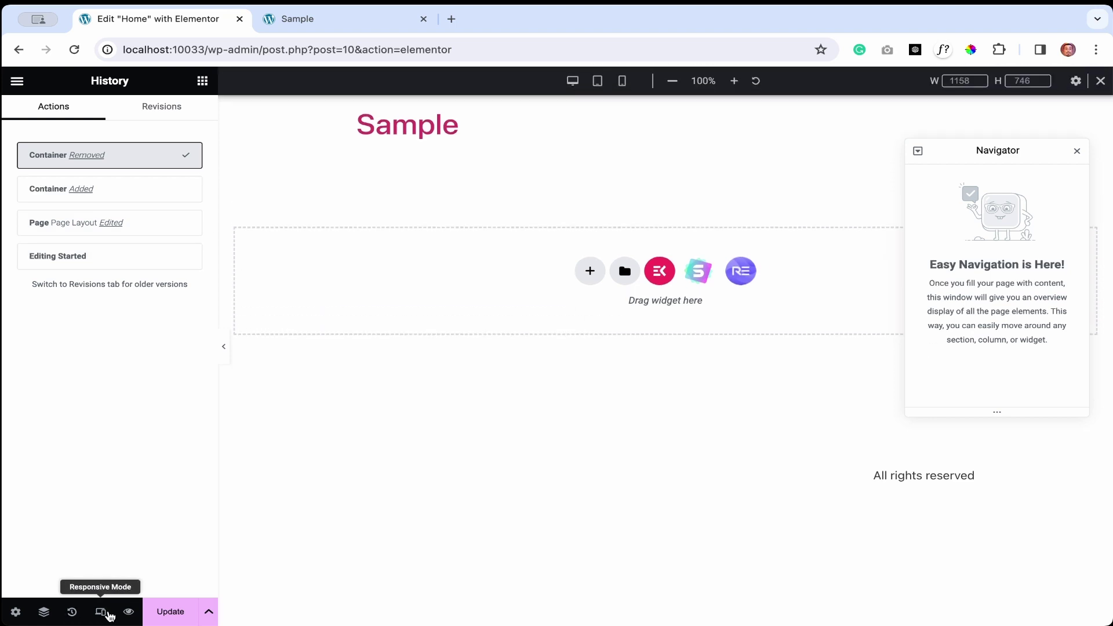
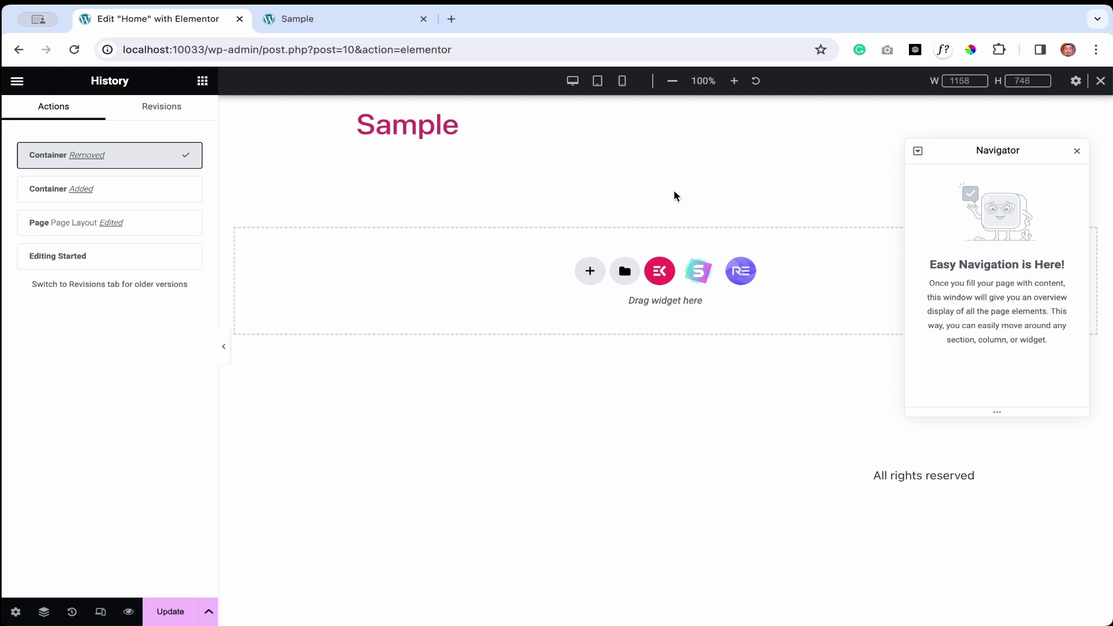
{"action": "left_click", "coordinate": [1100, 80]}
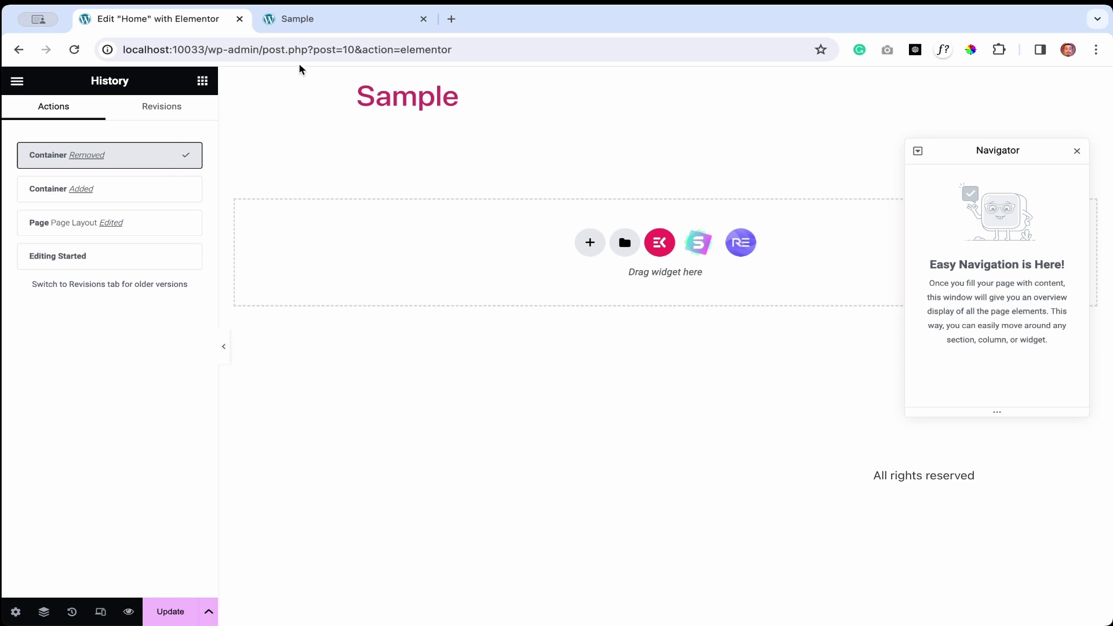
Preview the Home page changes in a separate tab, close the old Sample tab and return to the Elementor editor
{"action": "left_click", "coordinate": [316, 18]}
{"action": "left_click", "coordinate": [121, 19]}
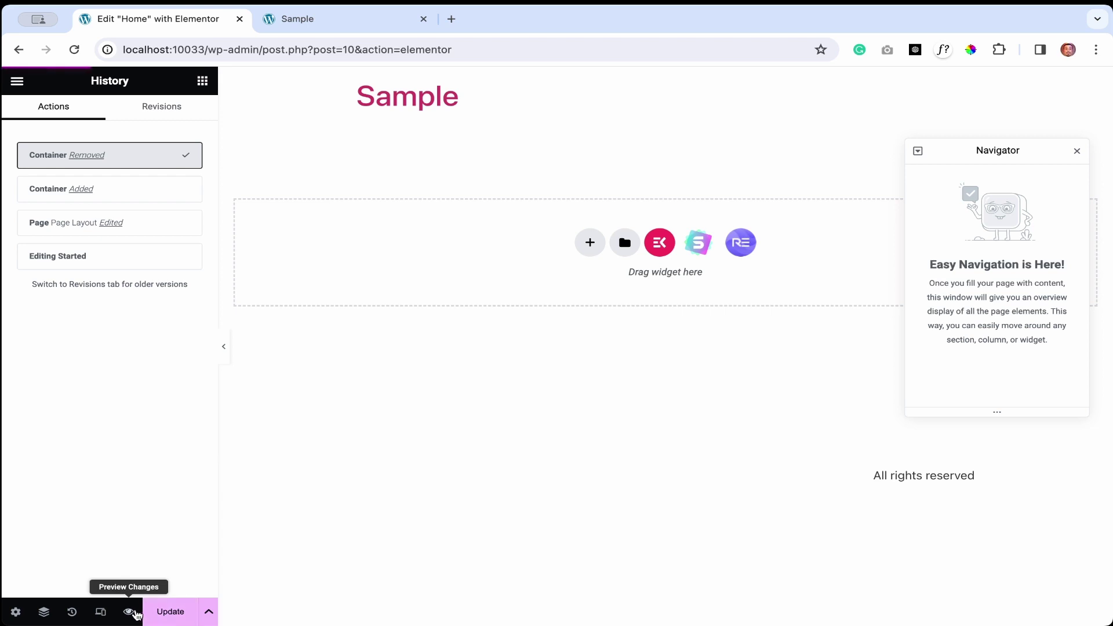
{"action": "left_click", "coordinate": [138, 612]}
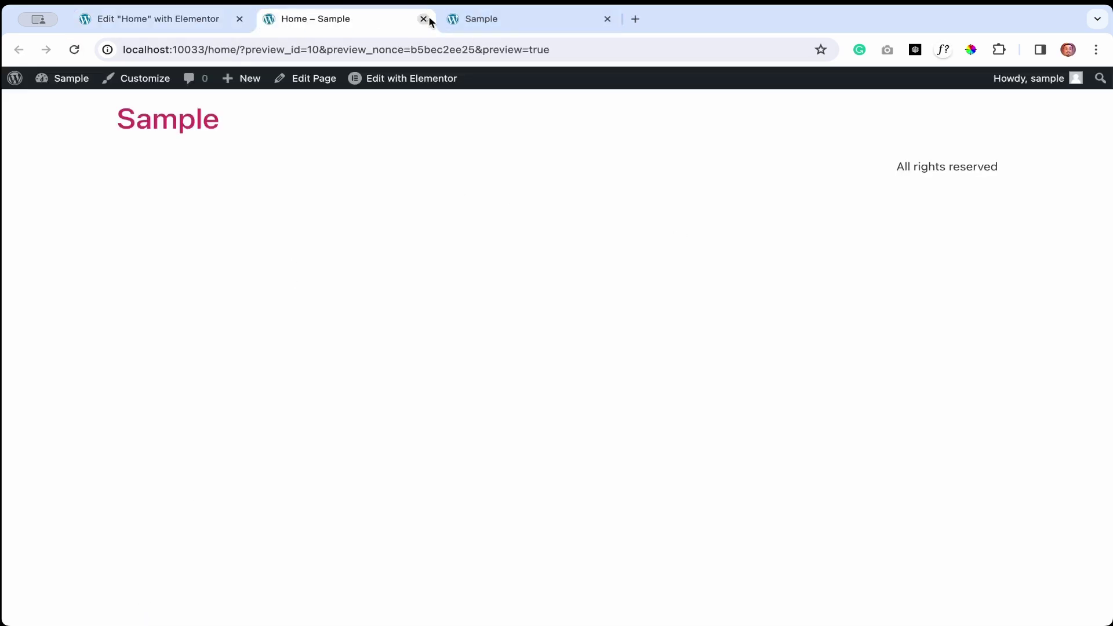
{"action": "left_click", "coordinate": [607, 18]}
{"action": "key", "text": "super+1"}
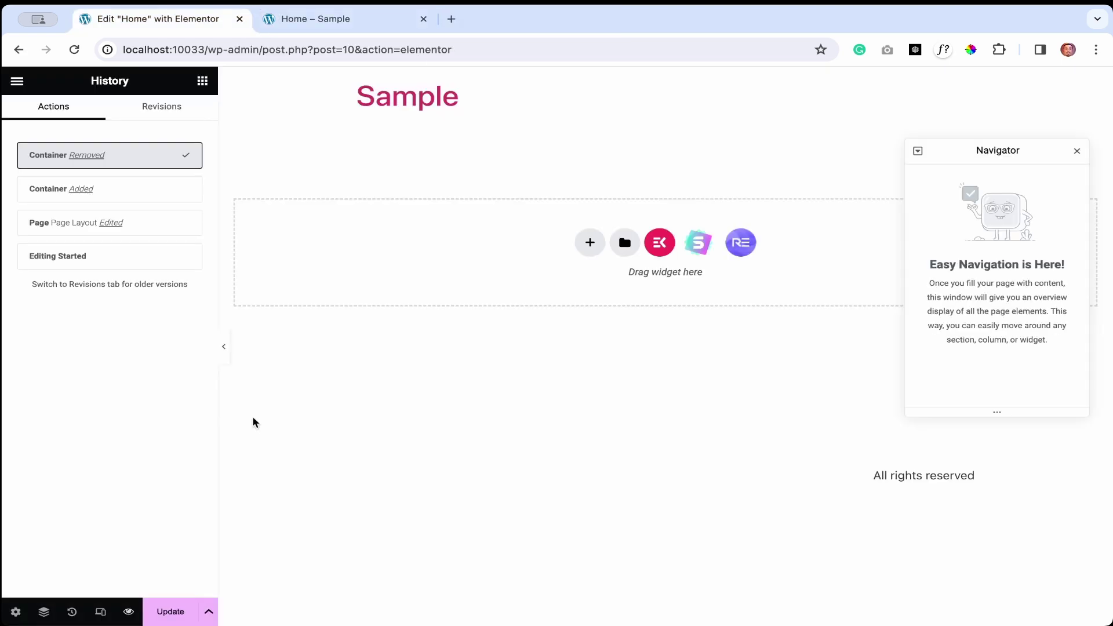
Update the Home page and return from the editing history to the widget list
{"action": "left_click", "coordinate": [170, 612]}
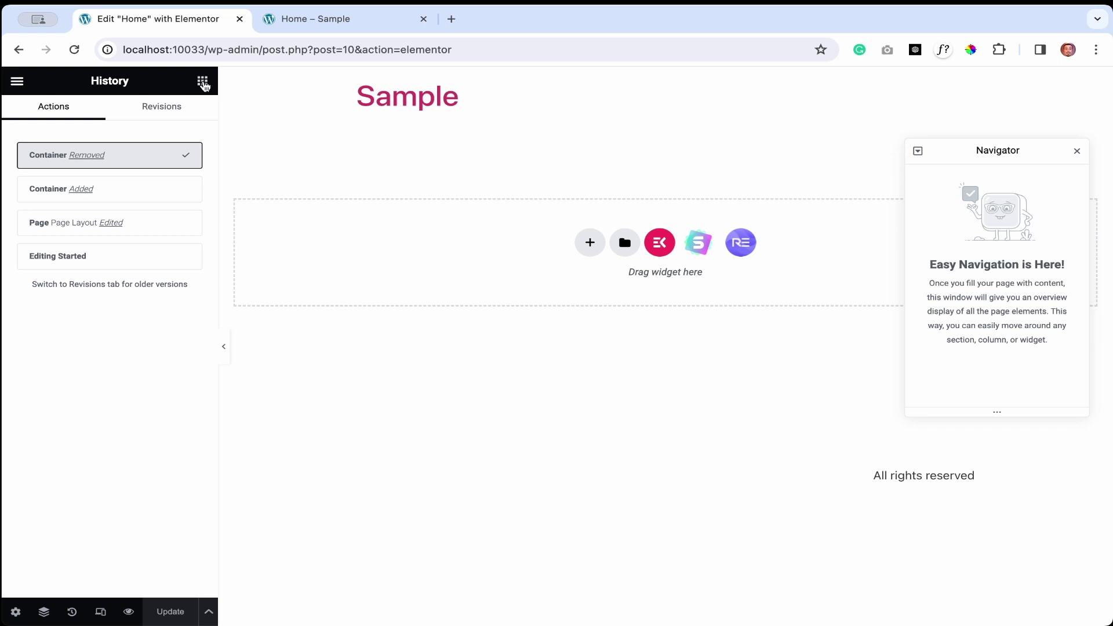
{"action": "left_click", "coordinate": [202, 80]}
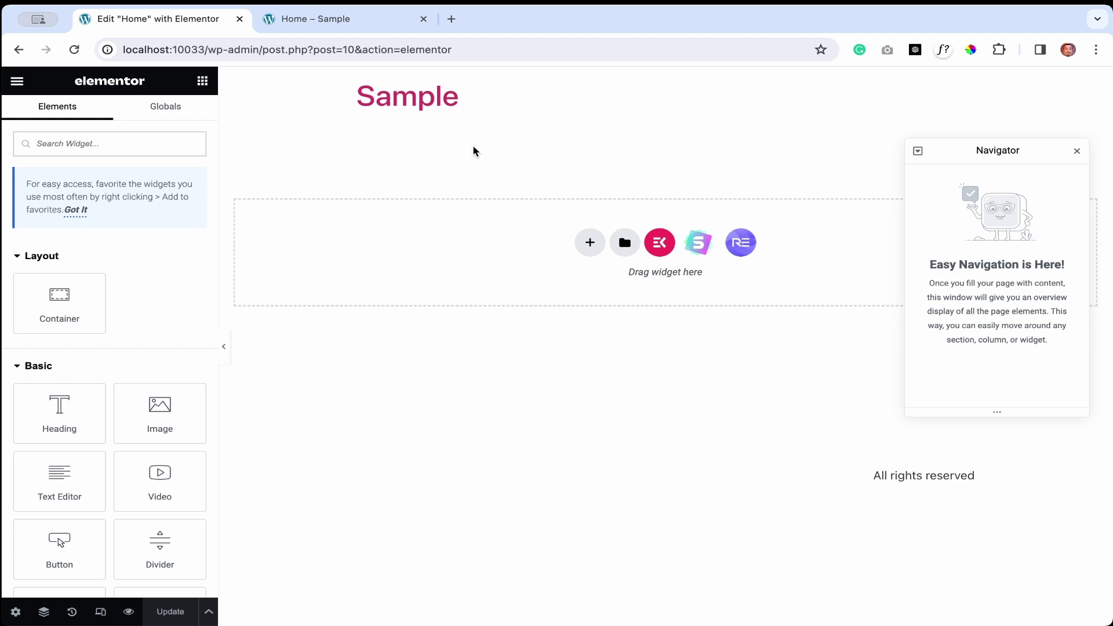
Open localwp.com in a new tab, close the hosting offer popup and examine the Local homepage layout
{"action": "left_click", "coordinate": [450, 18]}
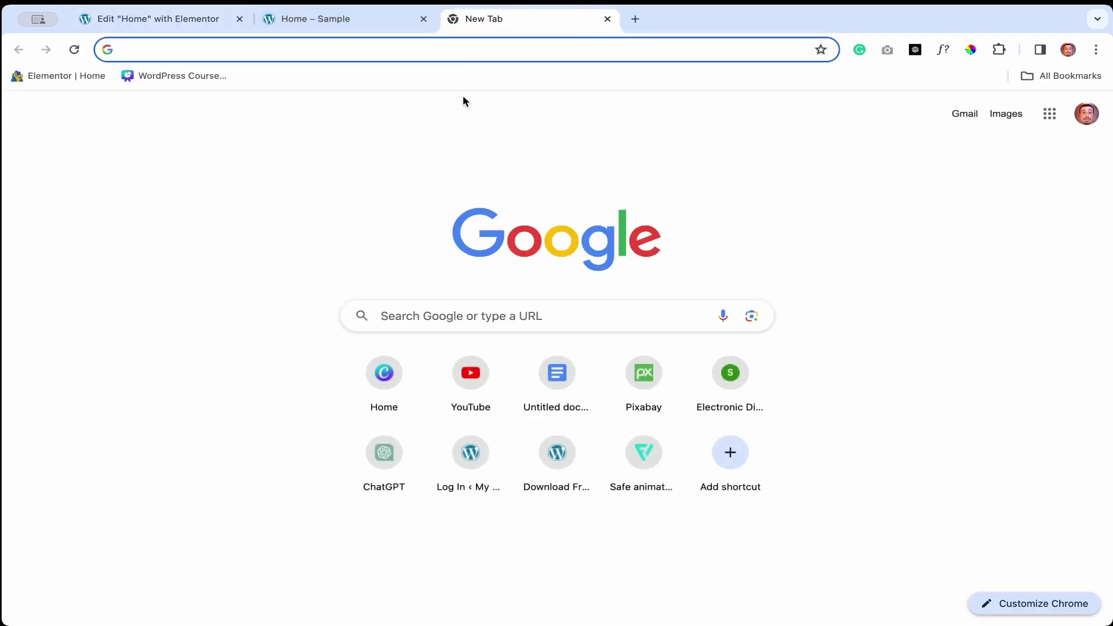
{"action": "type", "text": "lo"}
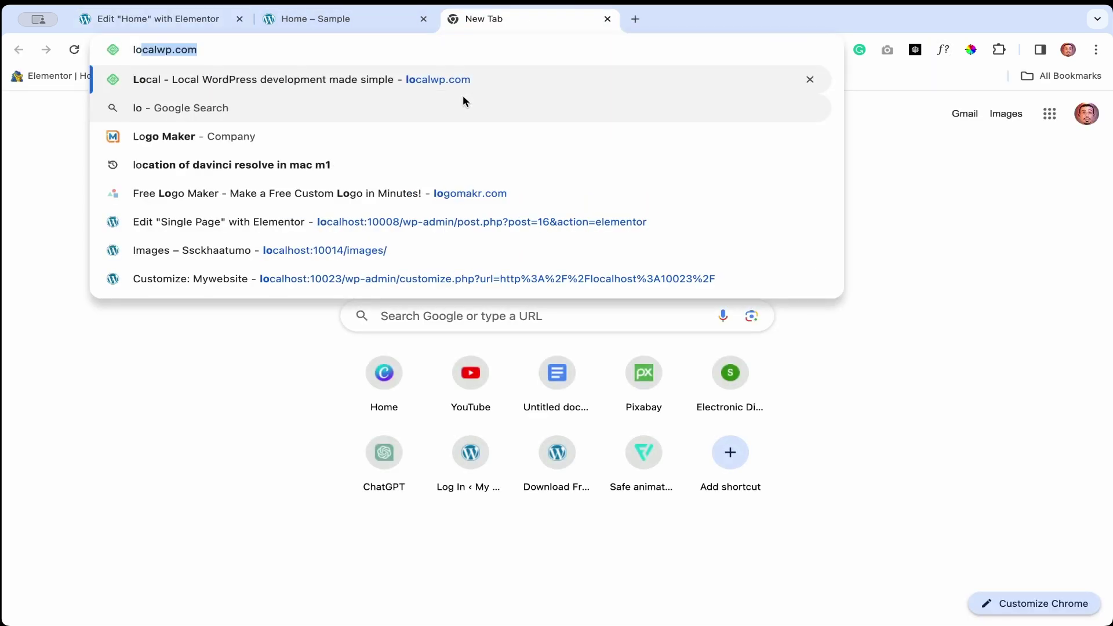
{"action": "key", "text": "Return"}
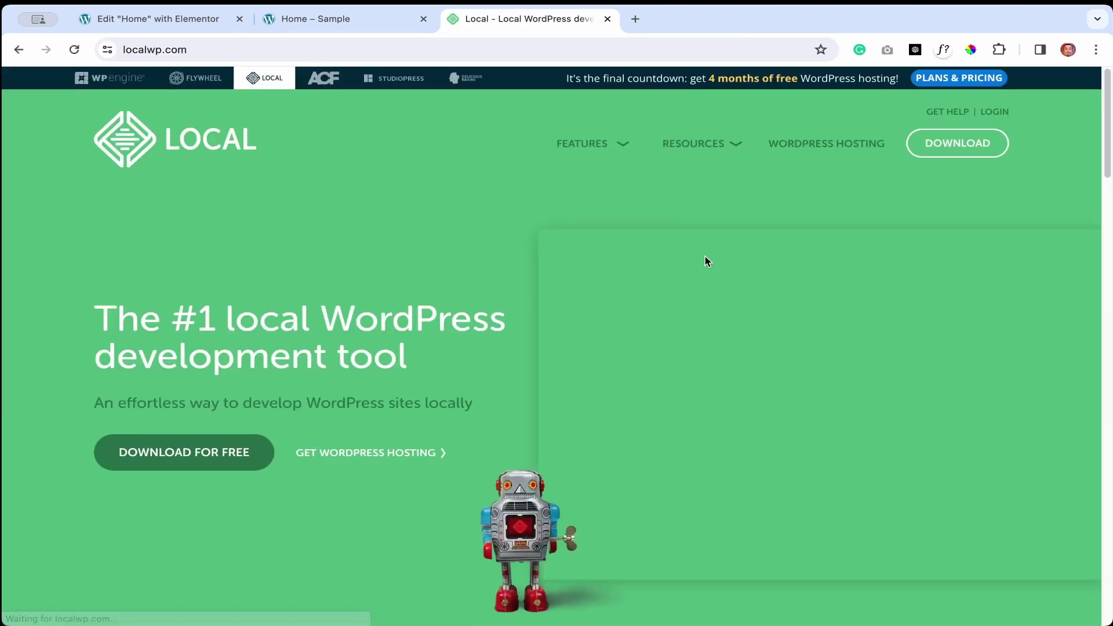
{"action": "scroll", "coordinate": [705, 258], "scroll_direction": "down", "scroll_amount": 3}
{"action": "scroll", "coordinate": [704, 260], "scroll_direction": "up", "scroll_amount": 3}
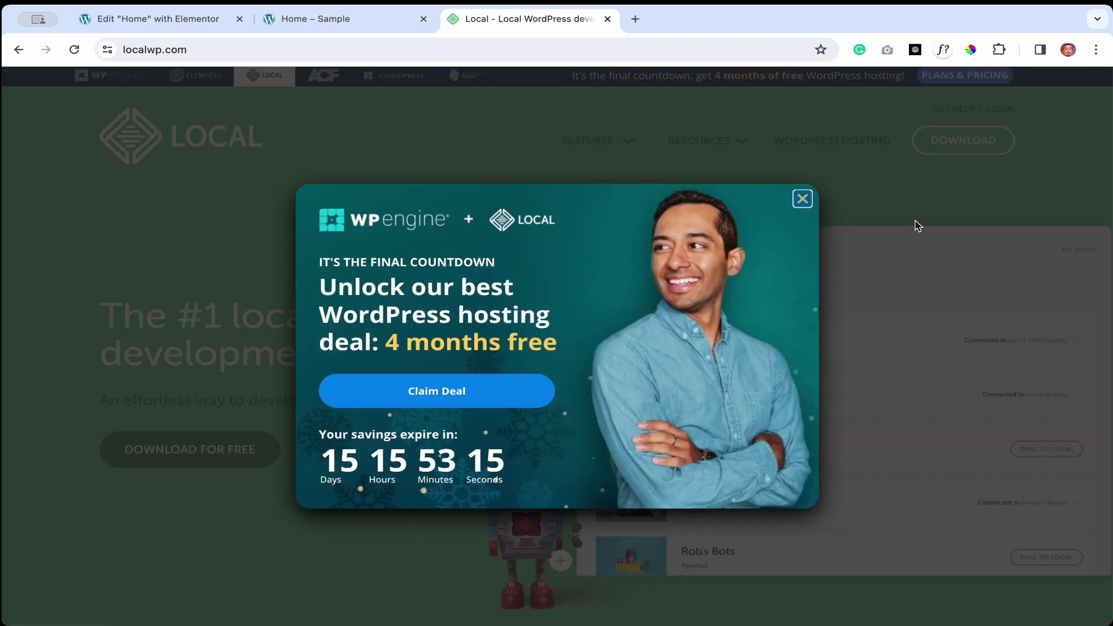
{"action": "left_click", "coordinate": [802, 199]}
{"action": "scroll", "coordinate": [572, 266], "scroll_direction": "down", "scroll_amount": 3}
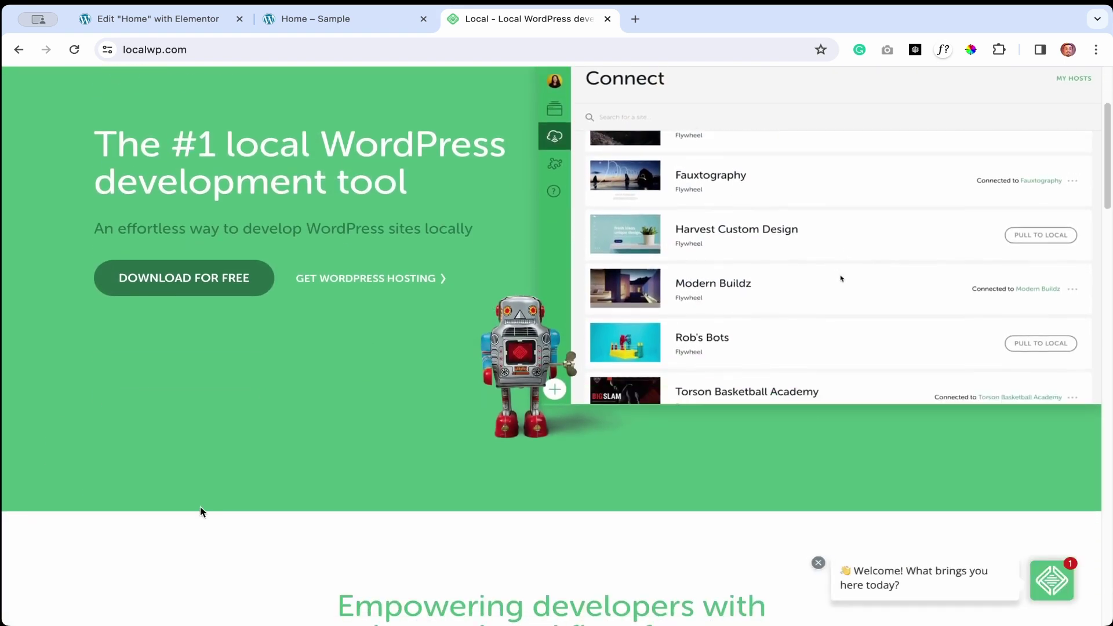
{"action": "scroll", "coordinate": [707, 481], "scroll_direction": "up", "scroll_amount": 3}
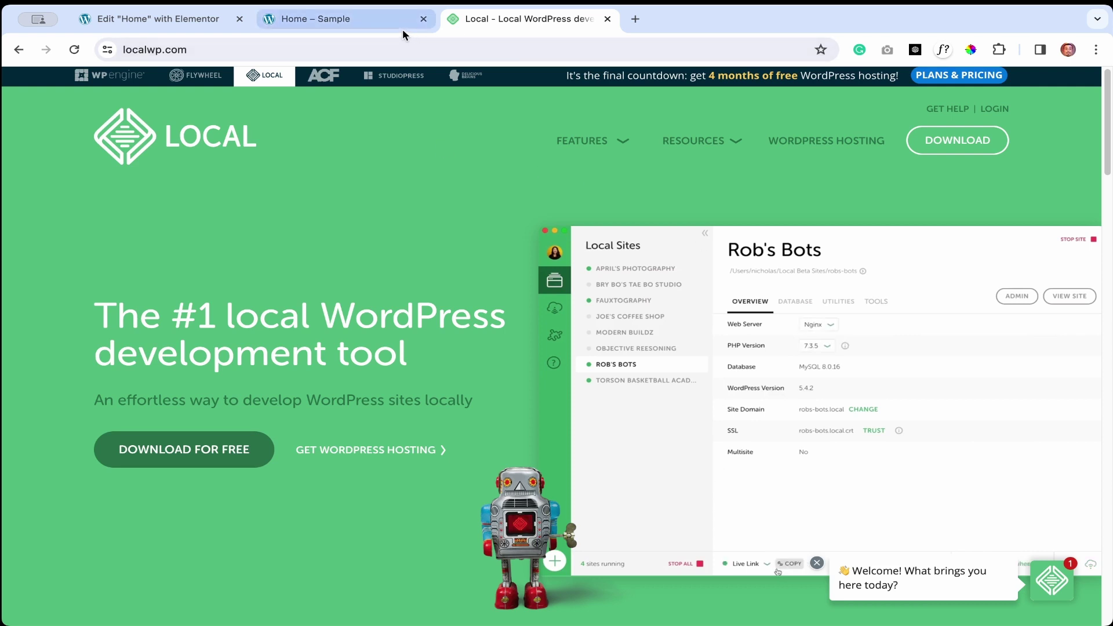
Close the localwp.com tab, place a trial container on the Home page and delete it
{"action": "left_click", "coordinate": [607, 19]}
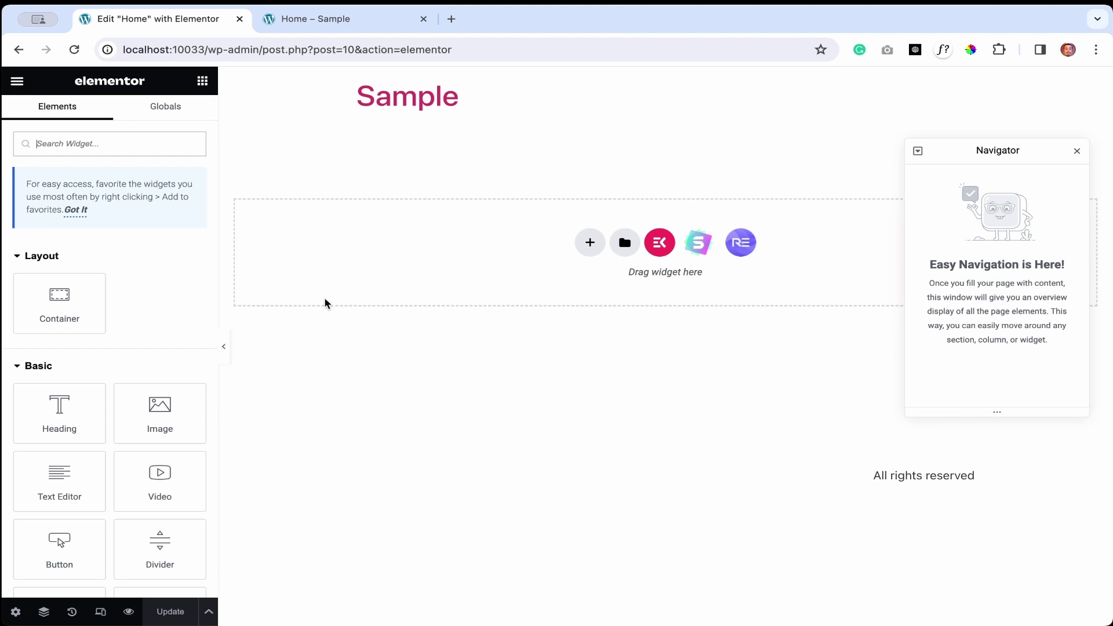
{"action": "left_click_drag", "start_coordinate": [50, 302], "coordinate": [304, 244]}
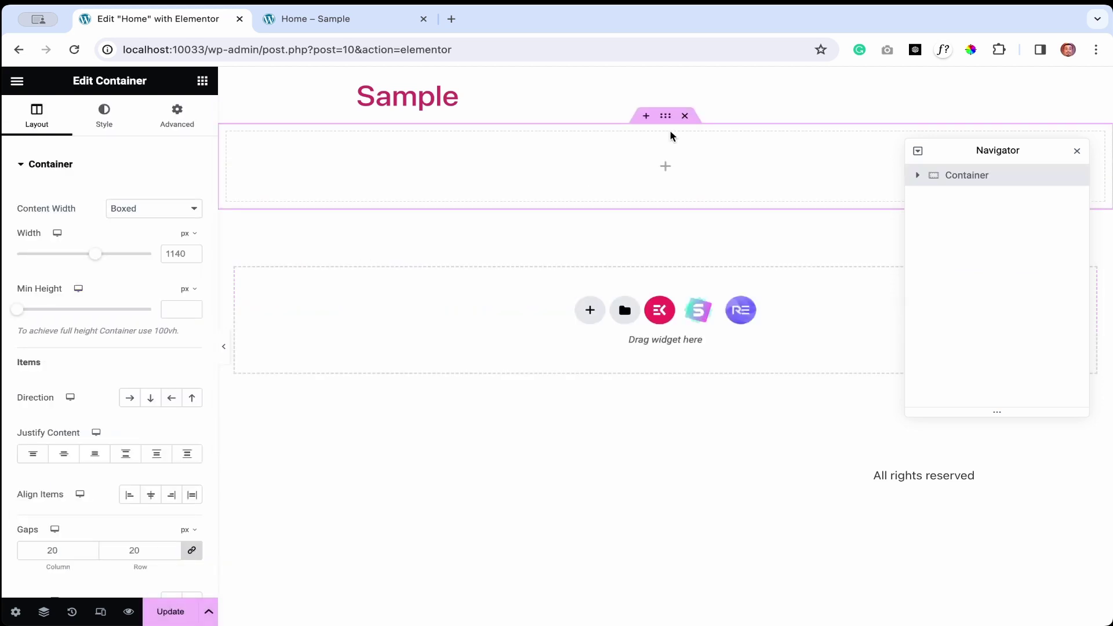
{"action": "left_click", "coordinate": [685, 116]}
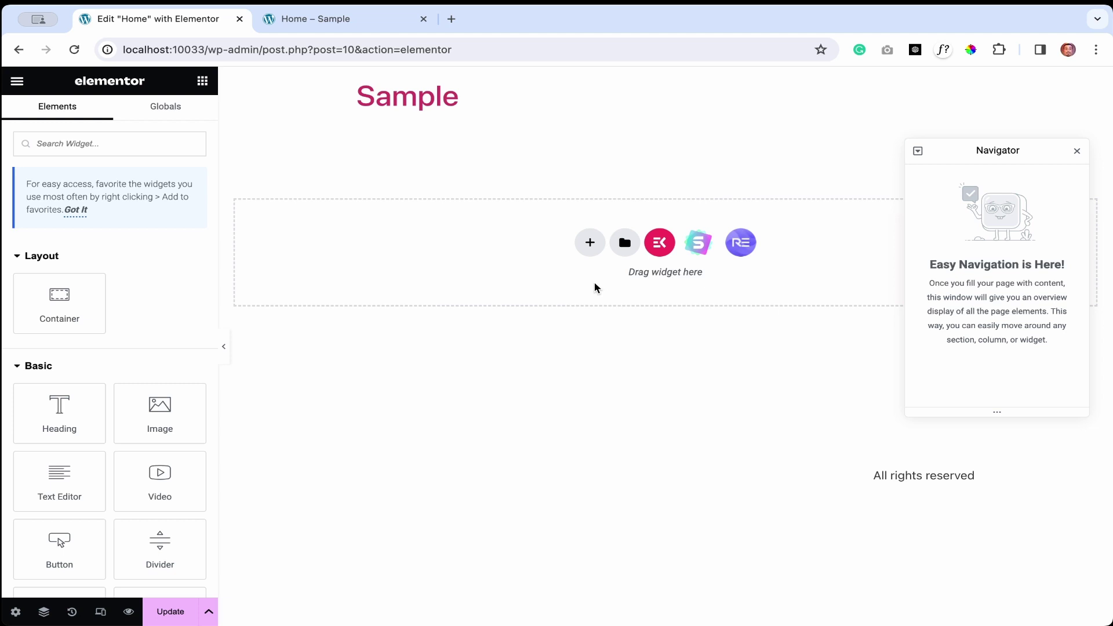
Open the RE template library, examine its ready-made page templates and close the library
{"action": "left_click", "coordinate": [750, 251]}
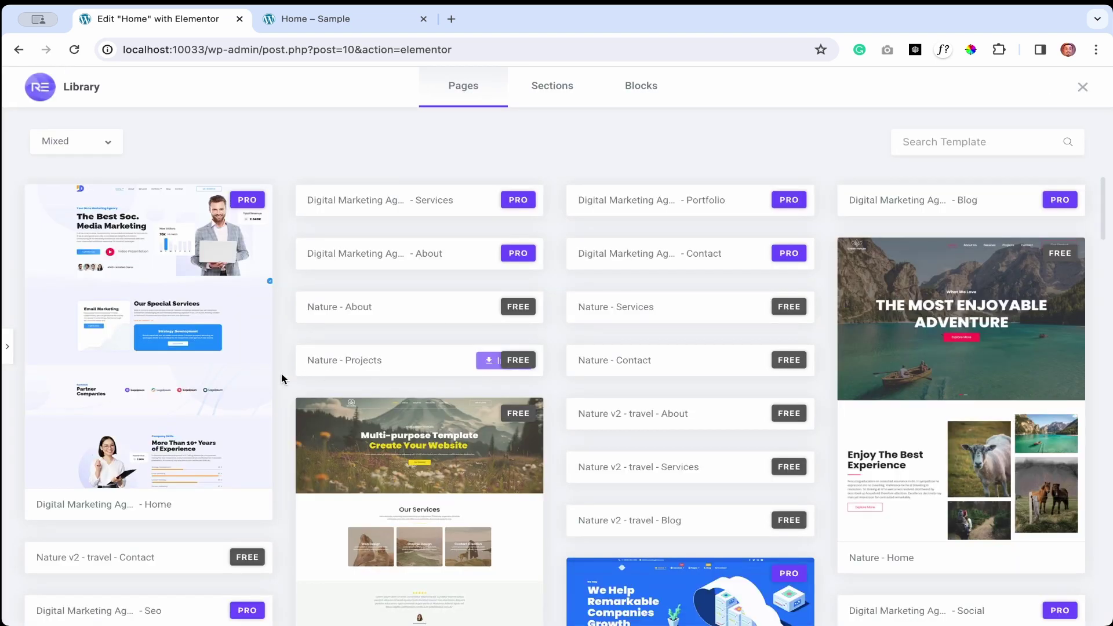
{"action": "scroll", "coordinate": [281, 378], "scroll_direction": "down", "scroll_amount": 2}
{"action": "scroll", "coordinate": [769, 418], "scroll_direction": "down", "scroll_amount": 1}
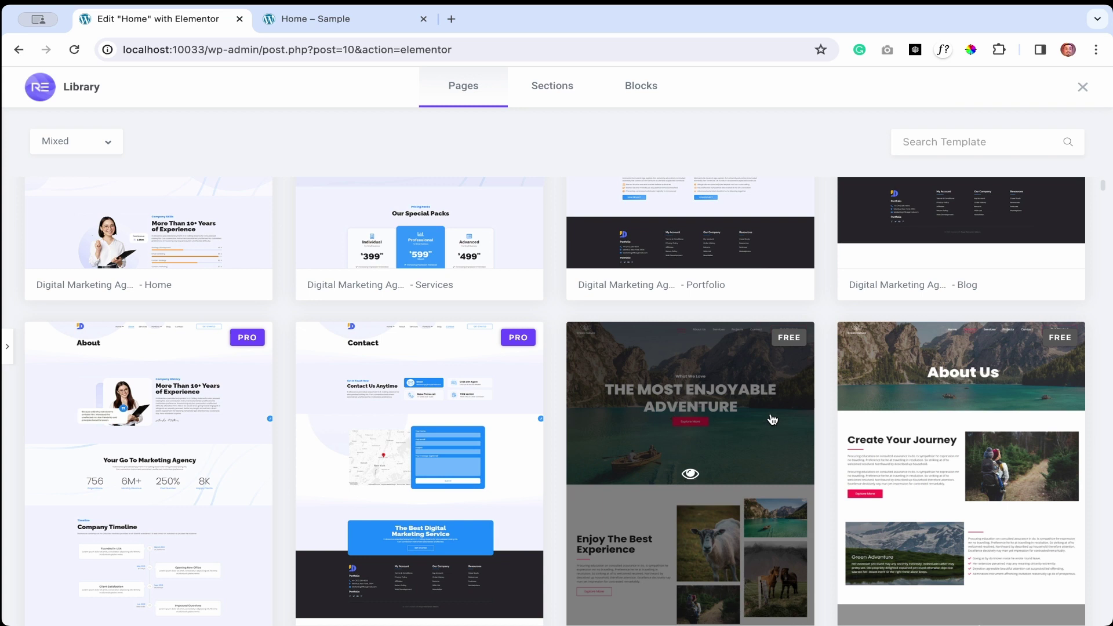
{"action": "left_click", "coordinate": [1082, 88]}
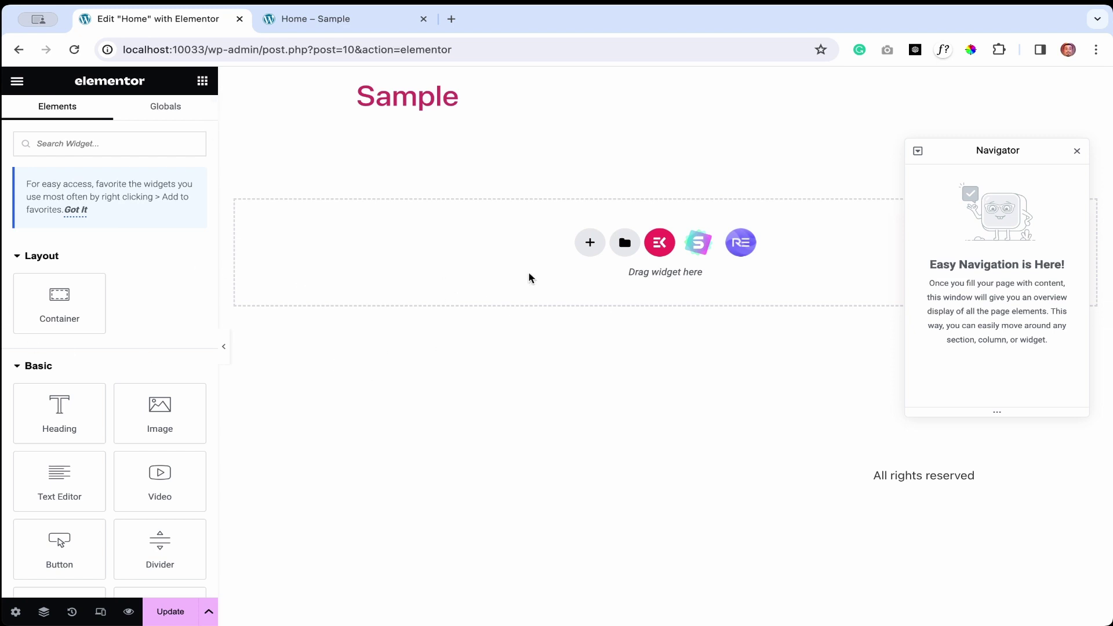
Add a new container with the Direction Column structure to the Home page, moving the Navigator out of the way
{"action": "left_click", "coordinate": [589, 243]}
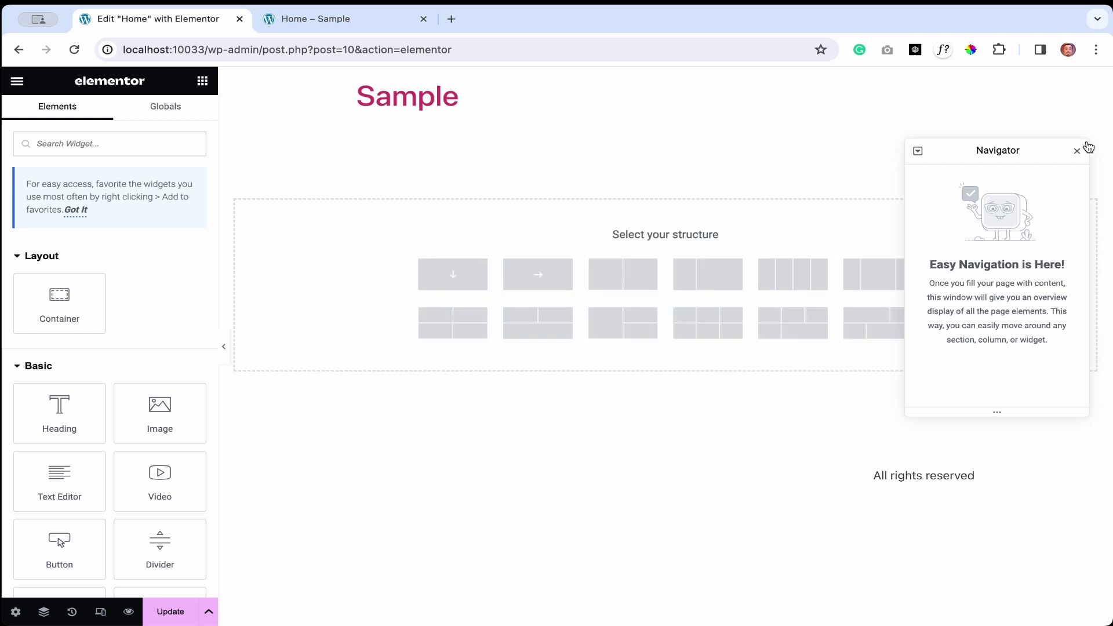
{"action": "left_click_drag", "start_coordinate": [1045, 154], "coordinate": [1041, 398]}
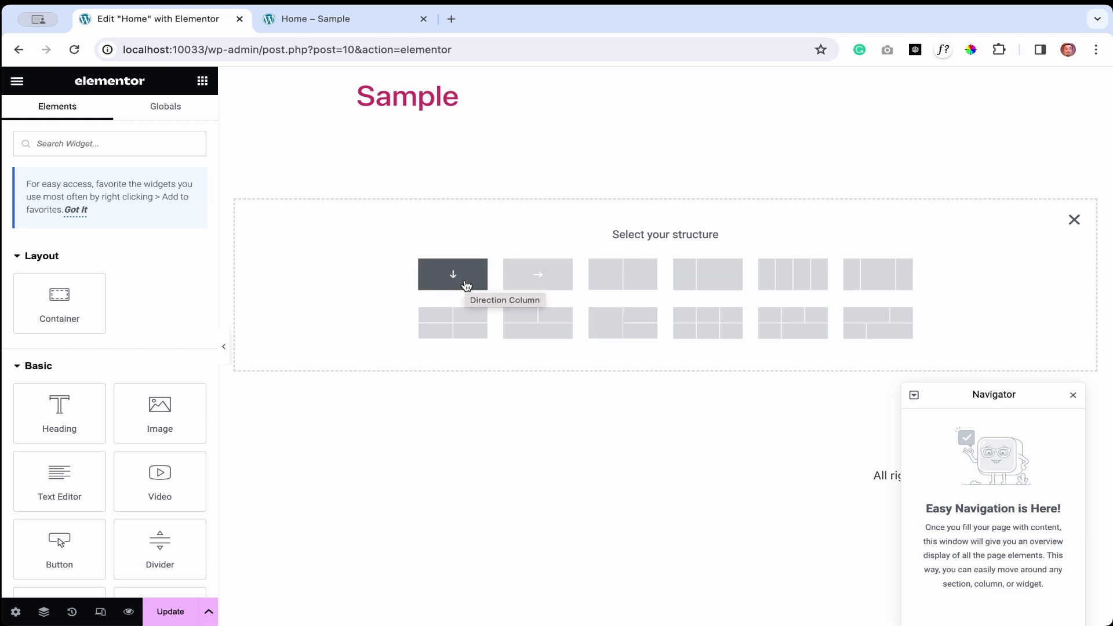
{"action": "left_click", "coordinate": [467, 285]}
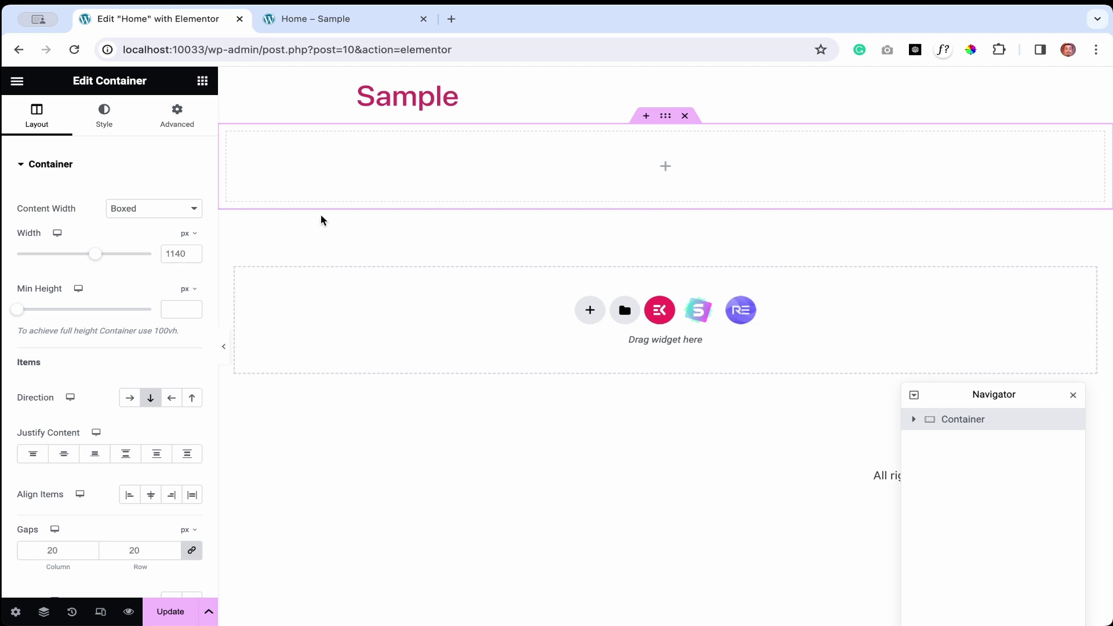
Rename the new container "banner/ hero" in the Navigator and move the Navigator clear of the container
{"action": "left_click_drag", "start_coordinate": [990, 389], "coordinate": [947, 169]}
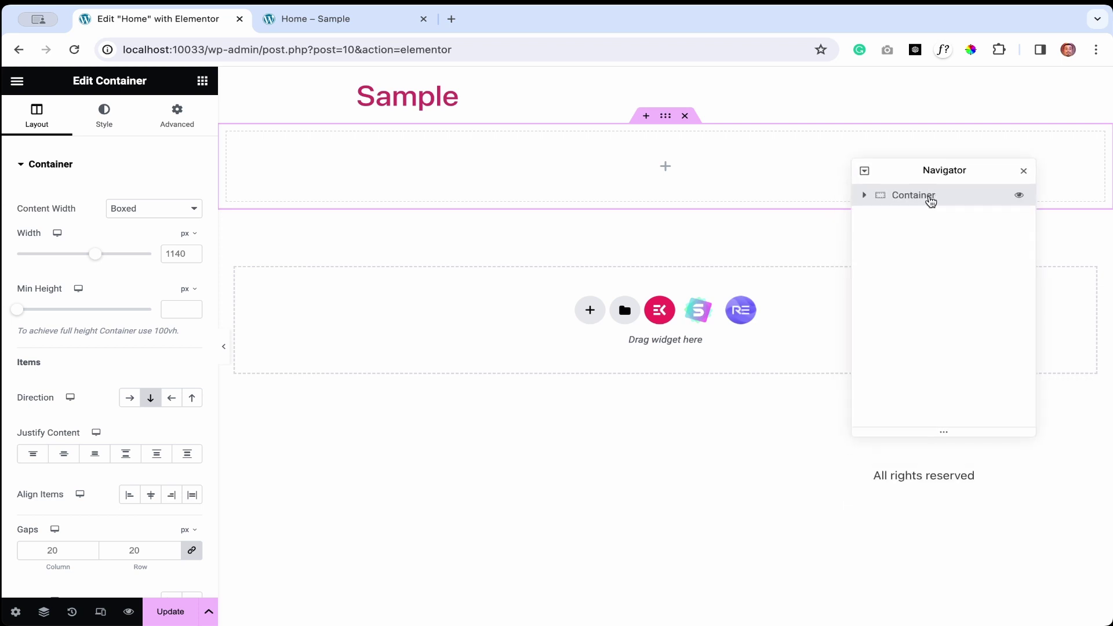
{"action": "double_click", "coordinate": [901, 195]}
{"action": "type", "text": "banner/ hero"}
{"action": "key", "text": "Return"}
{"action": "left_click_drag", "start_coordinate": [943, 167], "coordinate": [979, 267]}
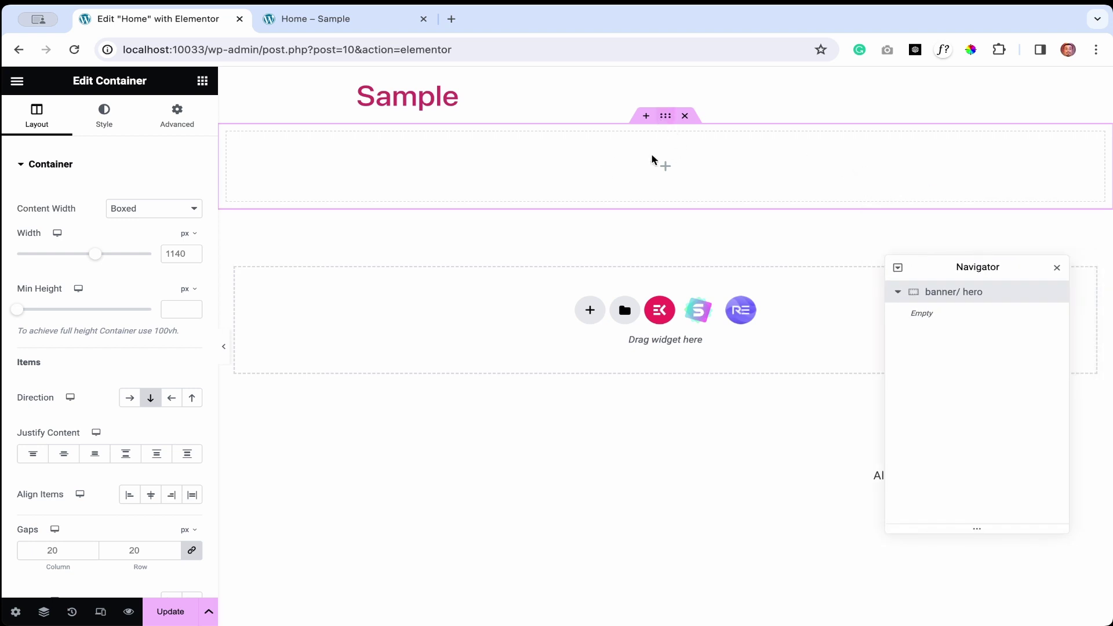
Try a width of 1200 px on the Boxed banner container and set it back to 1140 px
{"action": "scroll", "coordinate": [106, 333], "scroll_direction": "down", "scroll_amount": 4}
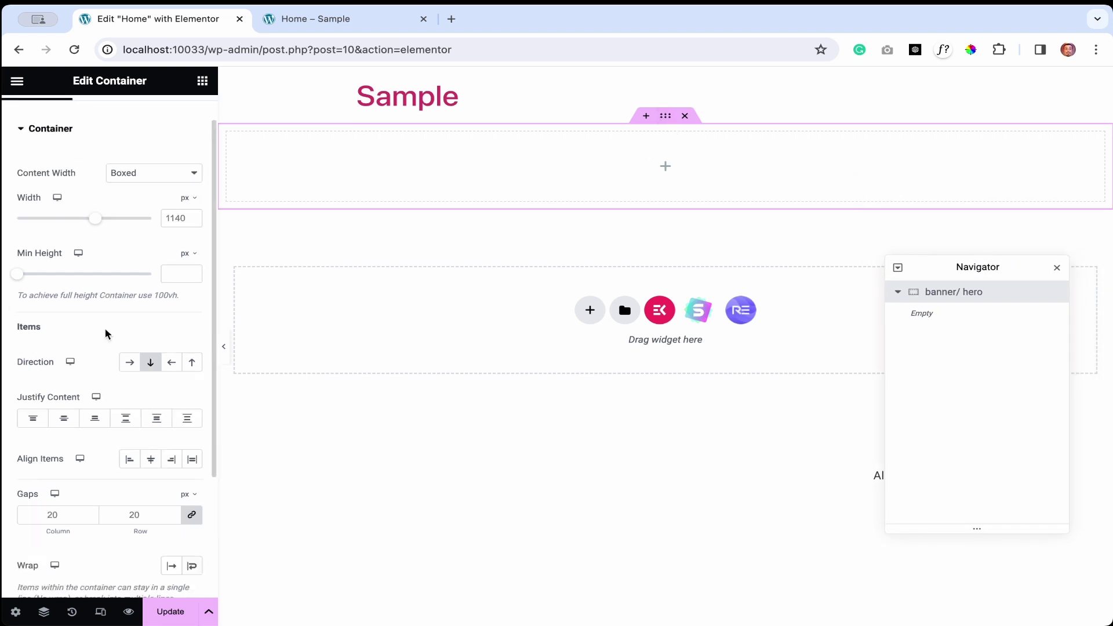
{"action": "scroll", "coordinate": [105, 333], "scroll_direction": "up", "scroll_amount": 4}
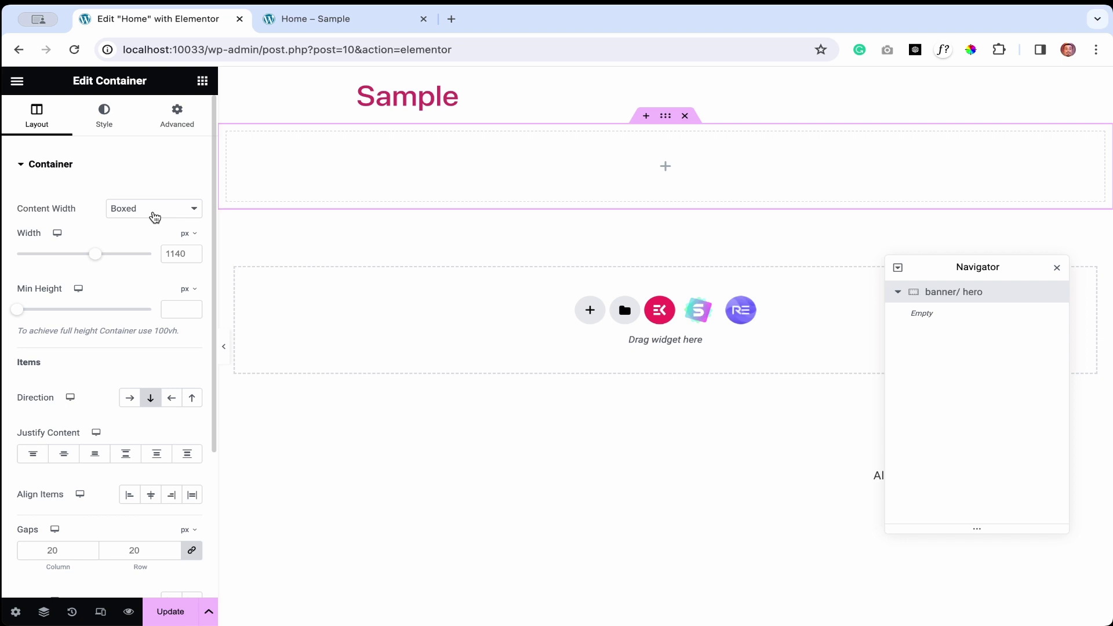
{"action": "left_click", "coordinate": [154, 217]}
{"action": "left_click", "coordinate": [132, 210]}
{"action": "double_click", "coordinate": [170, 253]}
{"action": "type", "text": "1200"}
{"action": "double_click", "coordinate": [168, 253]}
{"action": "type", "text": "1140"}
Try a minimum height of 500 px on the banner container and clear the value
{"action": "left_click", "coordinate": [172, 309]}
{"action": "type", "text": "500"}
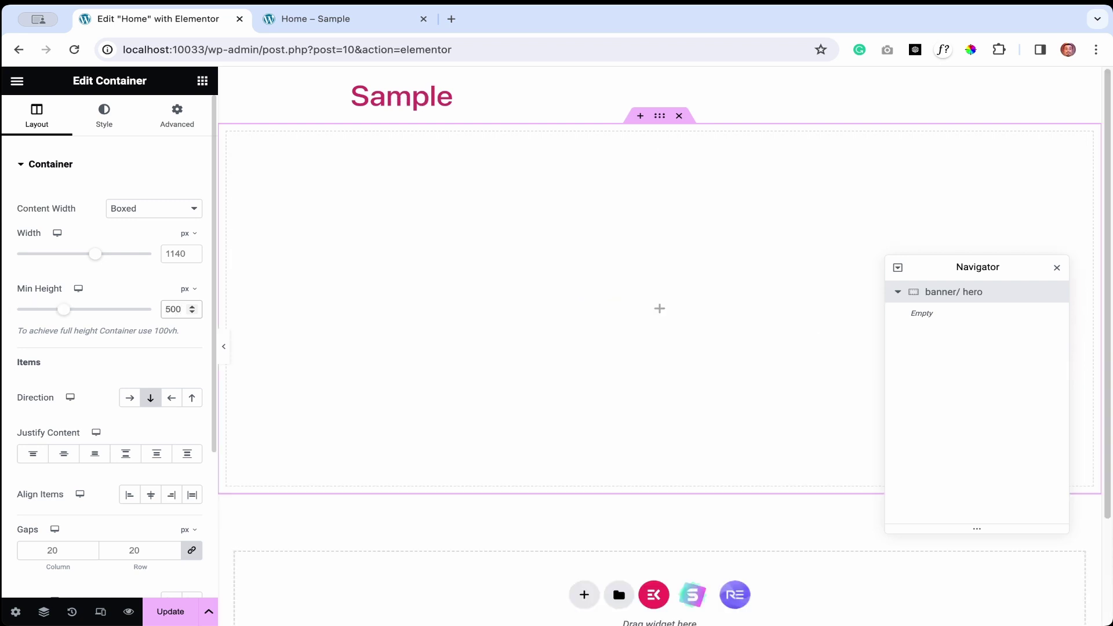
{"action": "scroll", "coordinate": [472, 422], "scroll_direction": "down", "scroll_amount": 1}
{"action": "key", "text": "BackSpace"}
{"action": "key", "text": "BackSpace"}
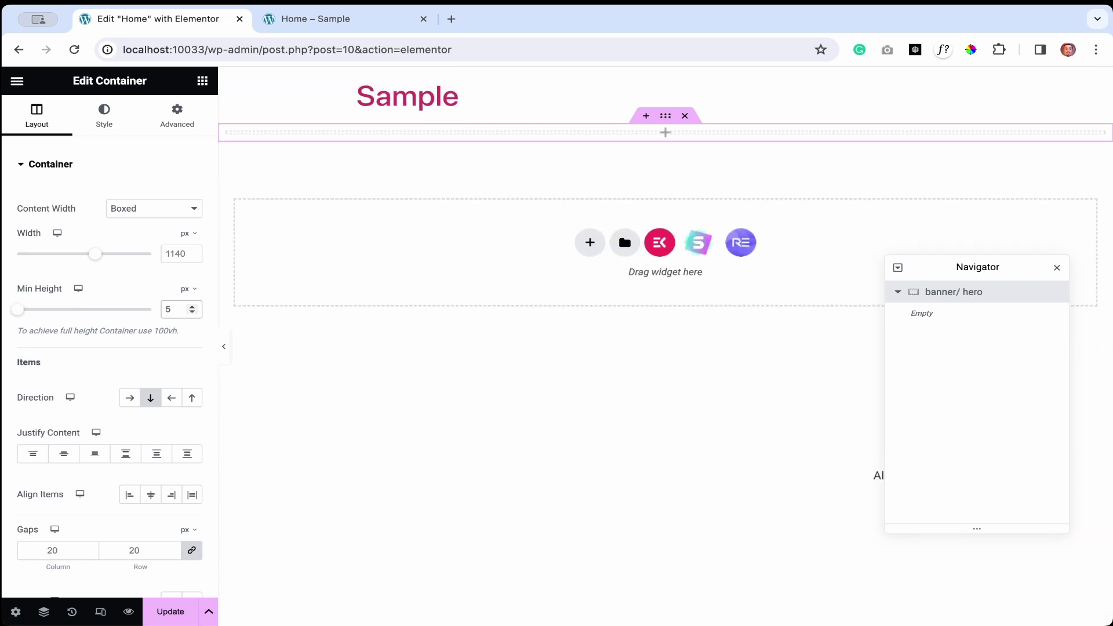
{"action": "key", "text": "BackSpace"}
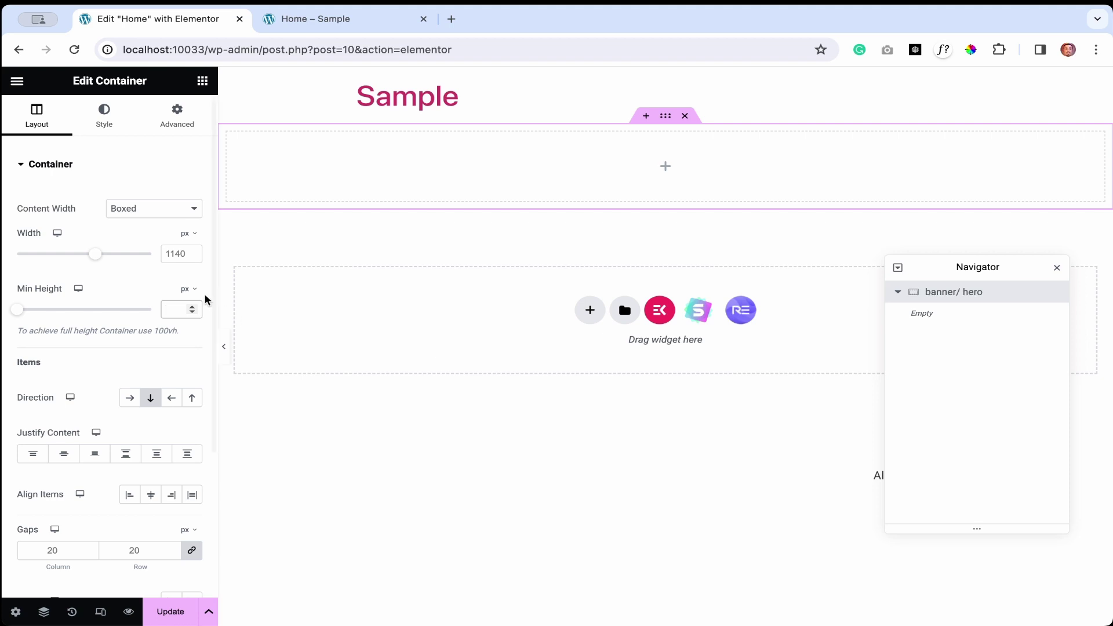
Set the banner container's minimum height to 60 vh and keep its direction as column
{"action": "left_click", "coordinate": [186, 289]}
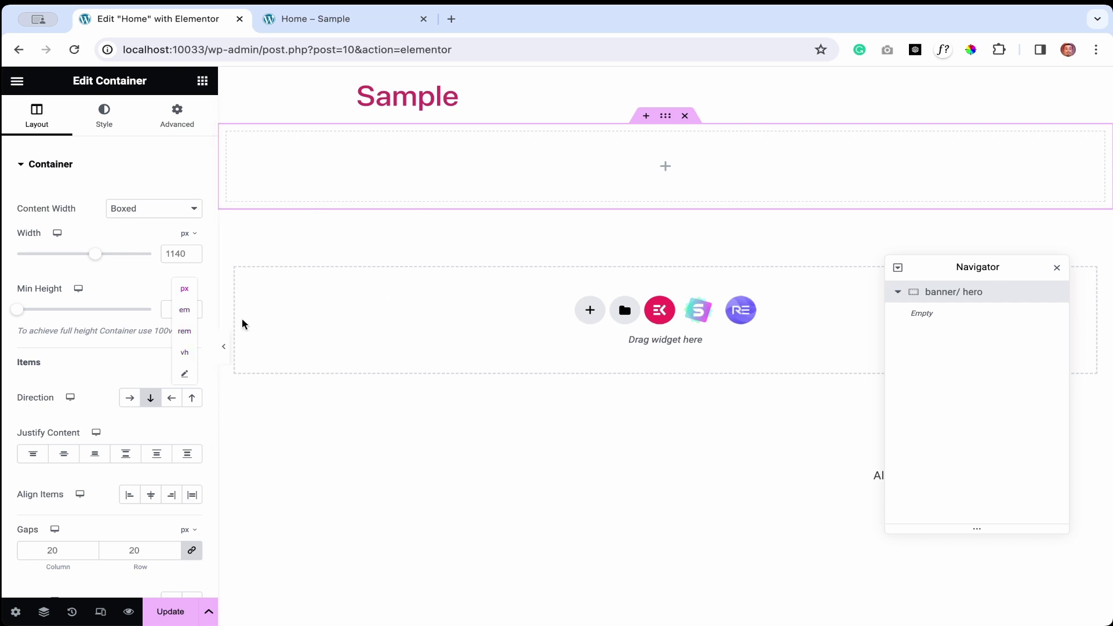
{"action": "left_click", "coordinate": [186, 355]}
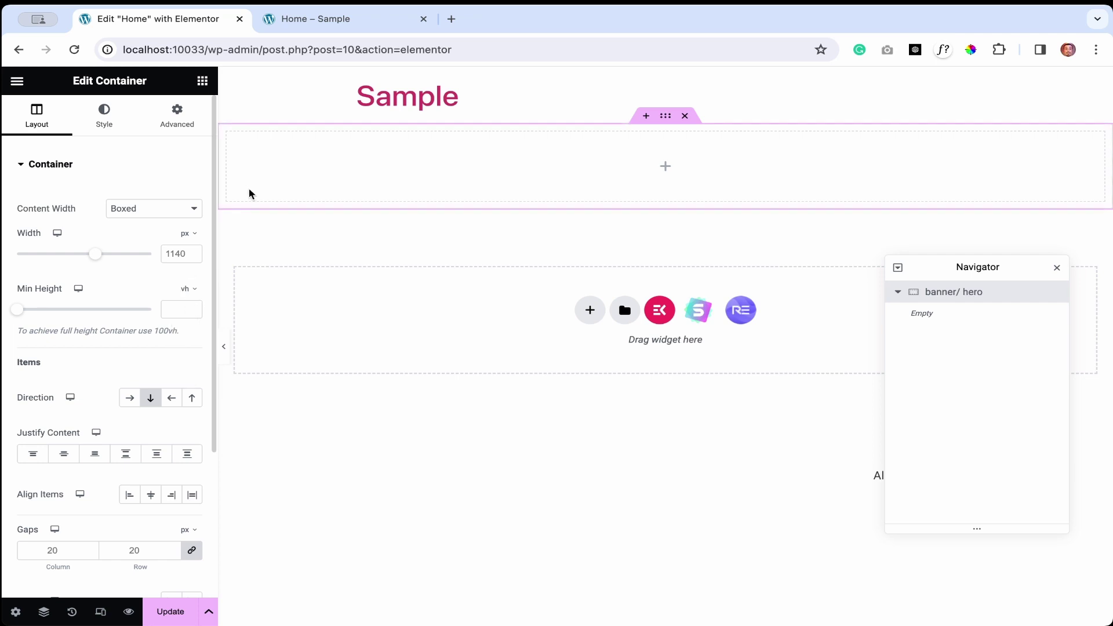
{"action": "left_click", "coordinate": [174, 302]}
{"action": "type", "text": "50"}
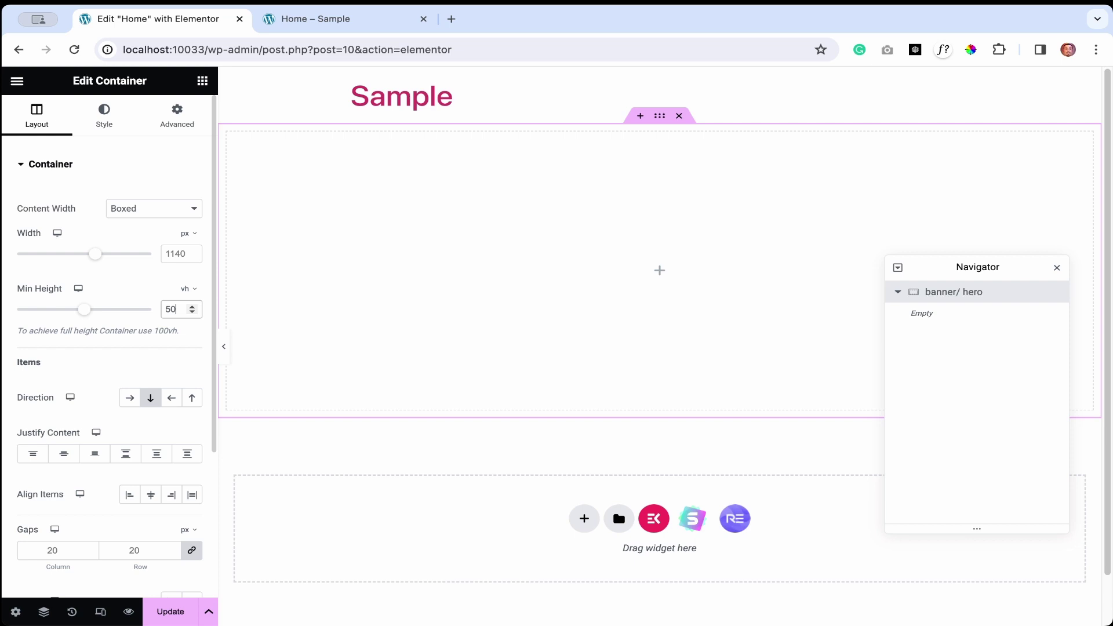
{"action": "key", "text": "ctrl+a"}
{"action": "type", "text": "60"}
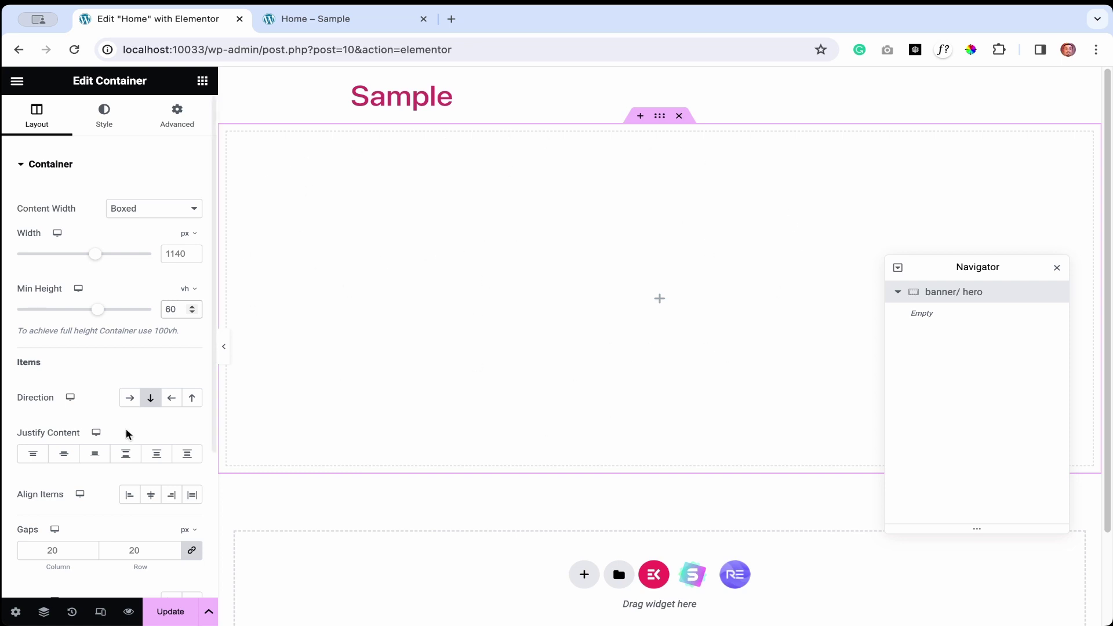
{"action": "left_click", "coordinate": [152, 401]}
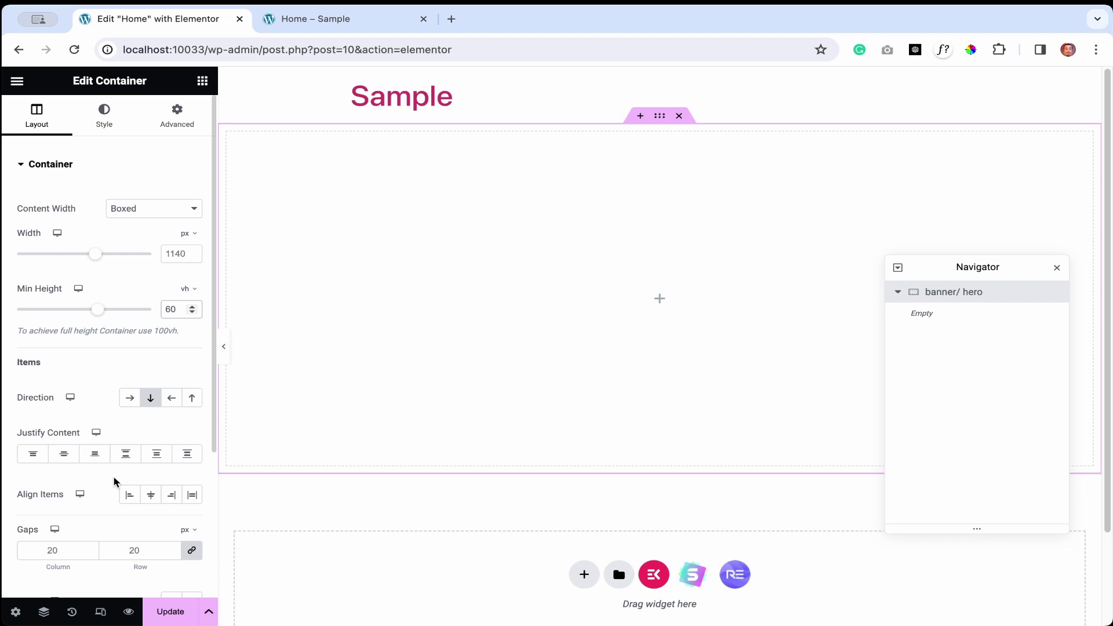
Add a Heading widget inside the banner container
{"action": "left_click", "coordinate": [207, 86]}
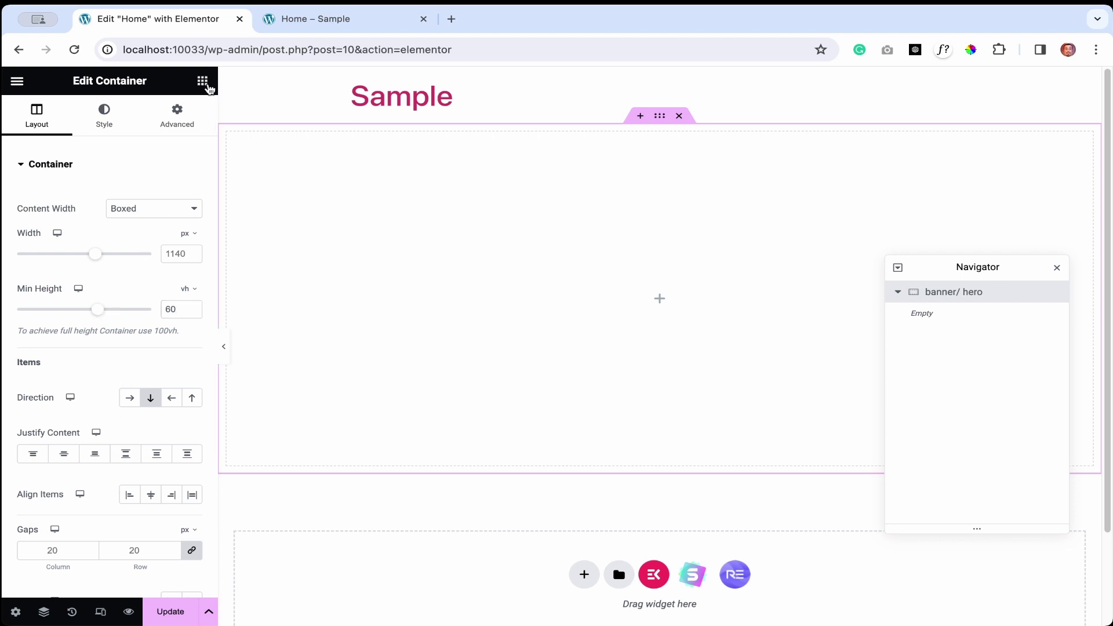
{"action": "left_click", "coordinate": [203, 81]}
{"action": "left_click_drag", "start_coordinate": [44, 419], "coordinate": [521, 348]}
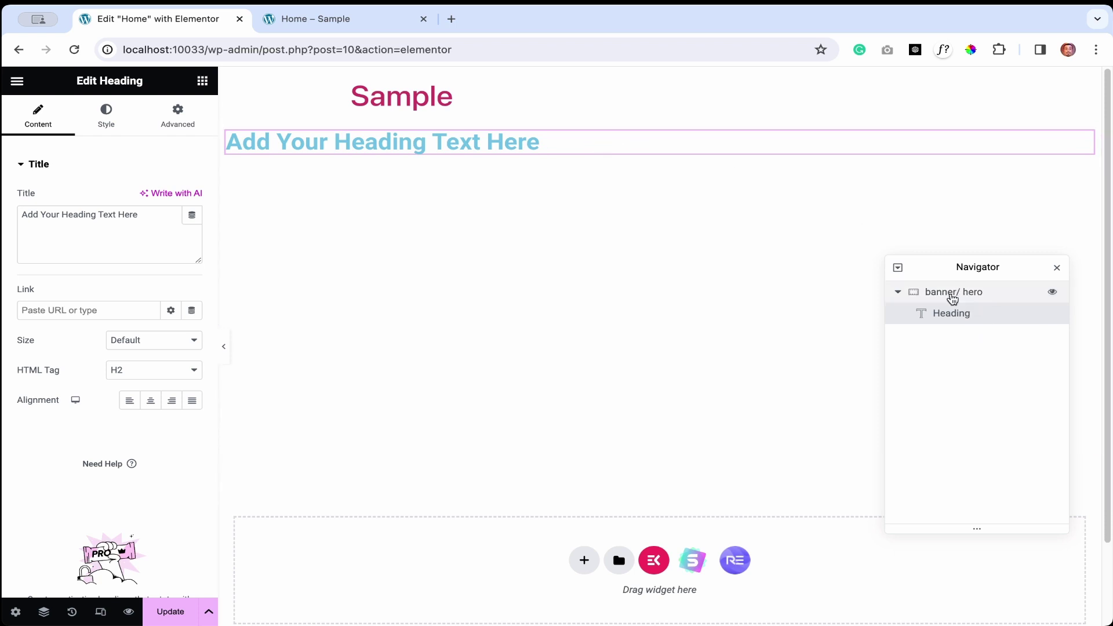
Centre the banner container's content vertically and horizontally by setting both Justify Content and Align Items to Center
{"action": "left_click", "coordinate": [968, 299]}
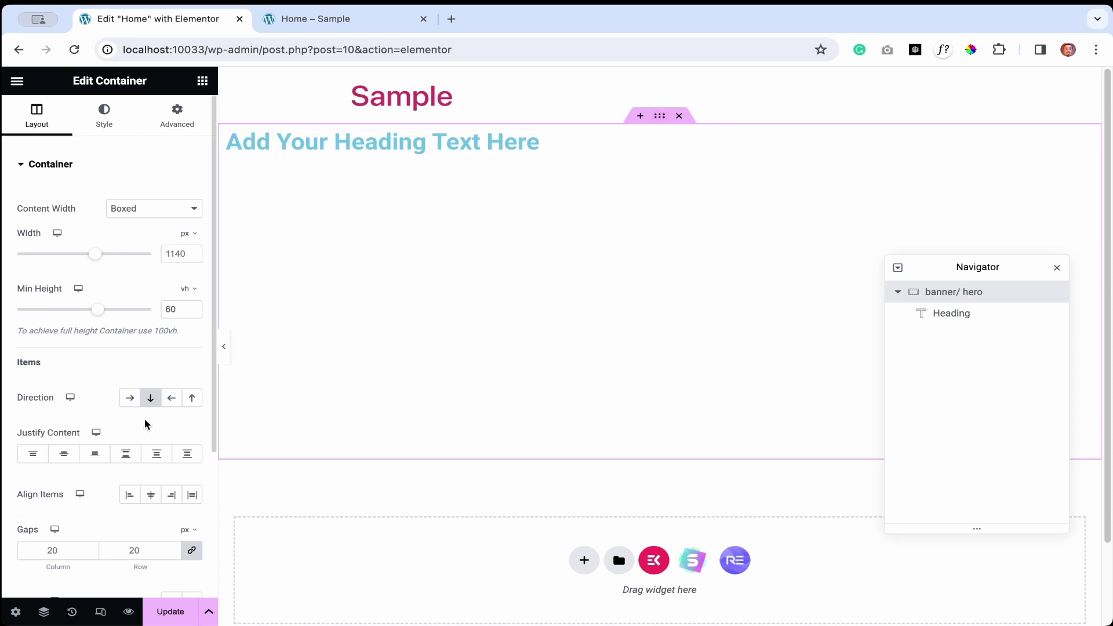
{"action": "scroll", "coordinate": [145, 424], "scroll_direction": "down", "scroll_amount": 1}
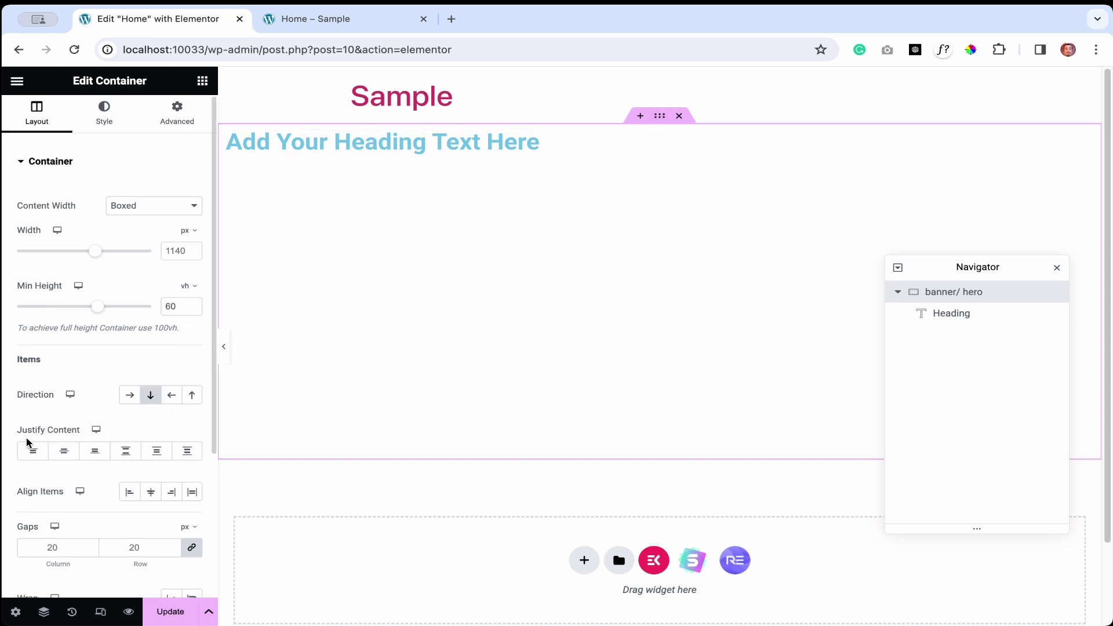
{"action": "left_click", "coordinate": [65, 455]}
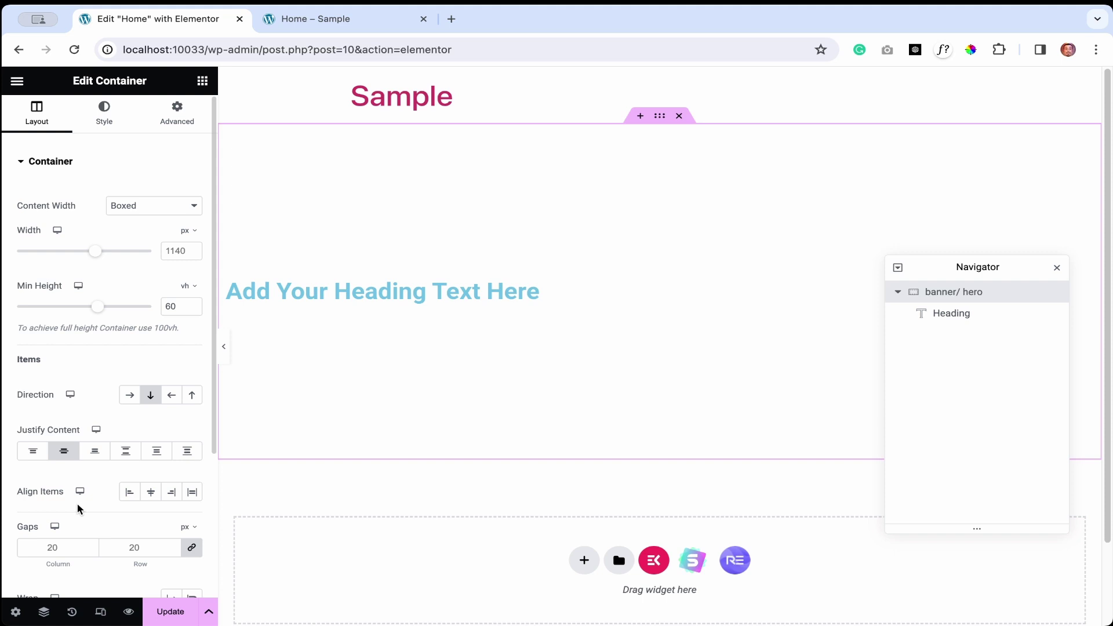
{"action": "left_click", "coordinate": [152, 497]}
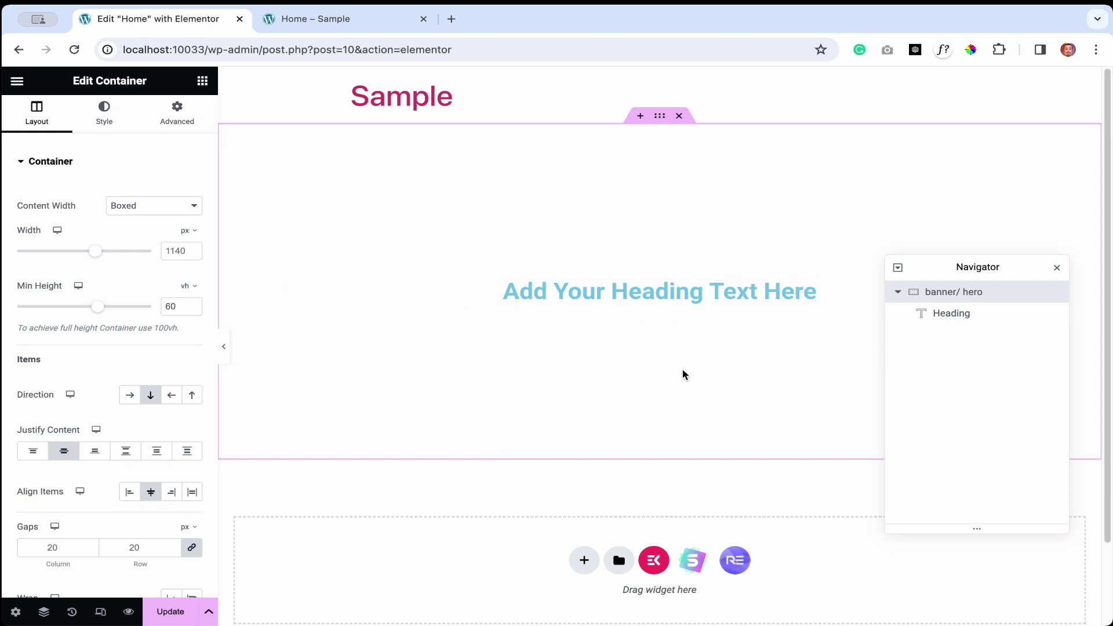
Change the heading's title in the banner container to "Elementor Wordpress builder"
{"action": "left_click", "coordinate": [693, 297]}
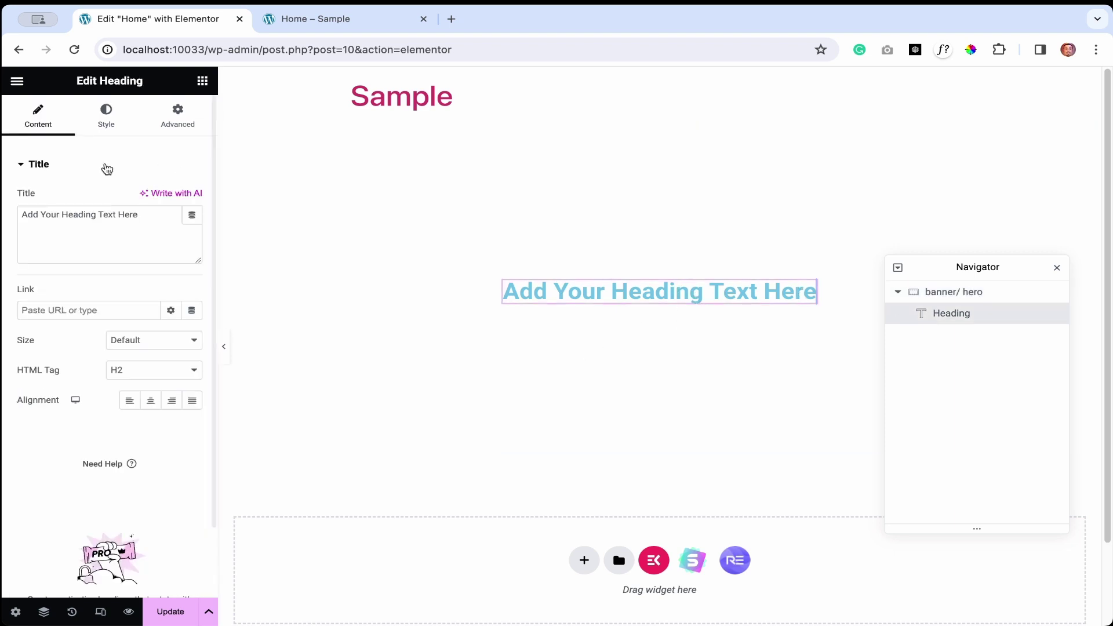
{"action": "left_click_drag", "start_coordinate": [17, 197], "coordinate": [47, 197]}
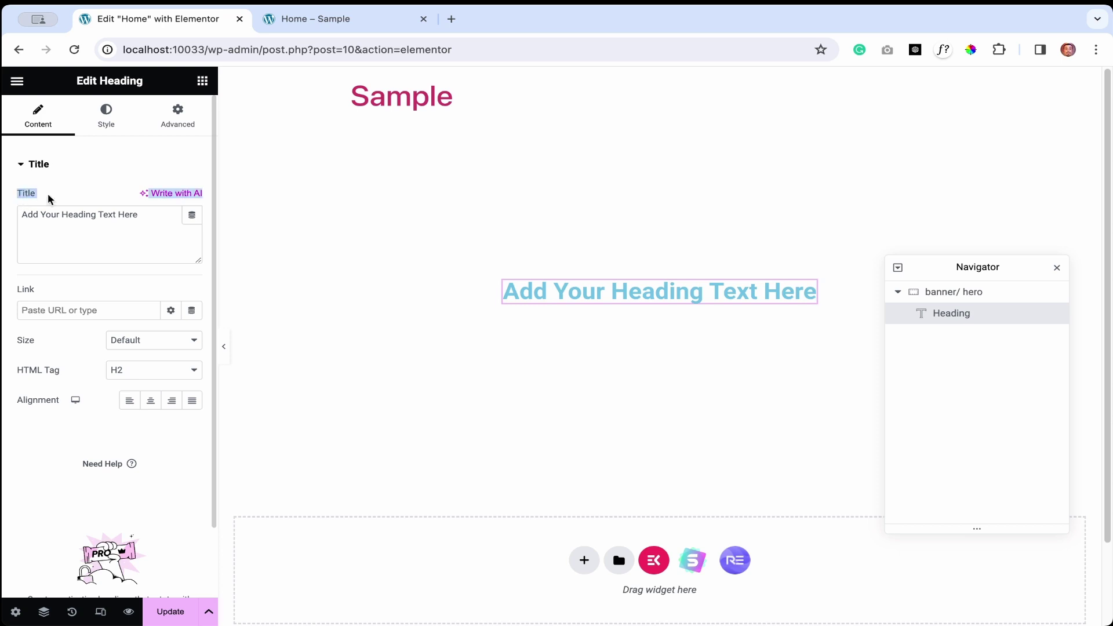
{"action": "left_click", "coordinate": [113, 226]}
{"action": "left_click_drag", "start_coordinate": [127, 228], "coordinate": [21, 219]}
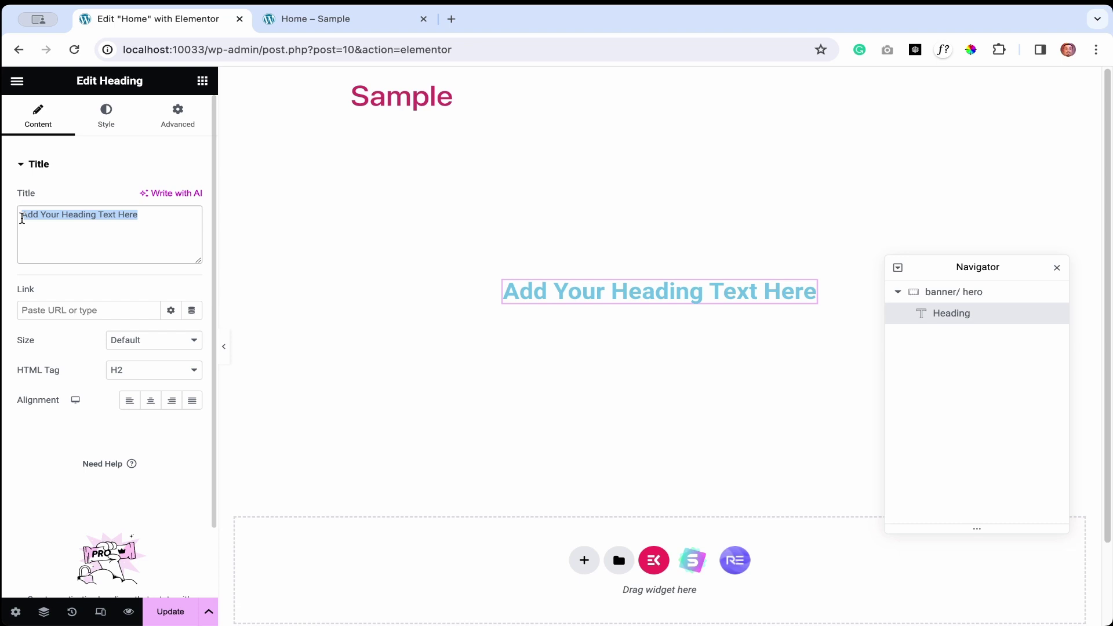
{"action": "type", "text": "Element"}
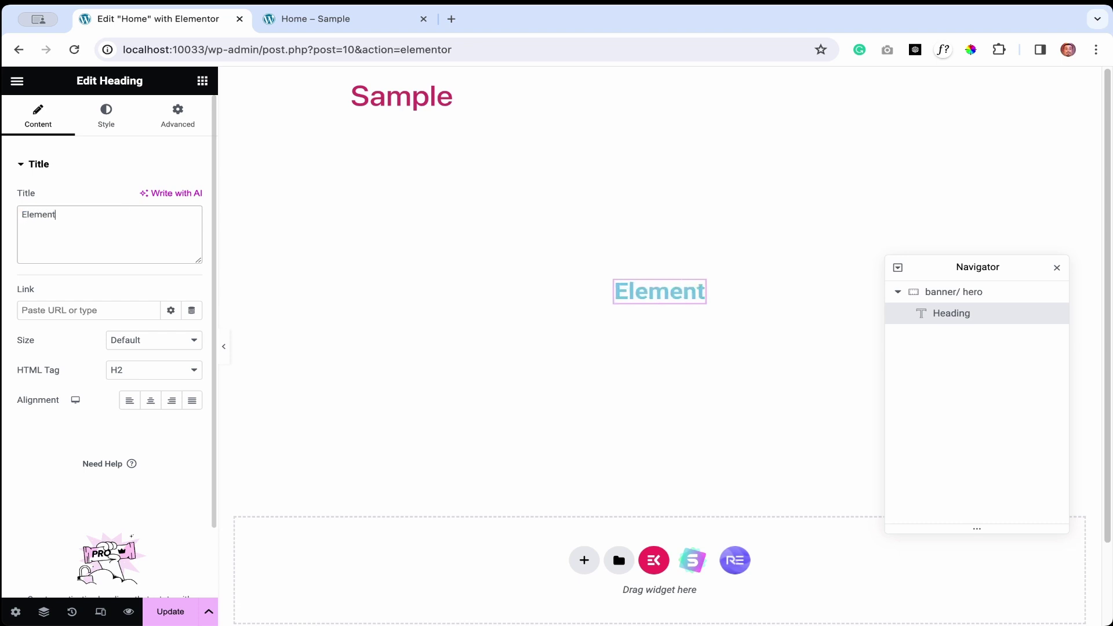
{"action": "type", "text": "or "}
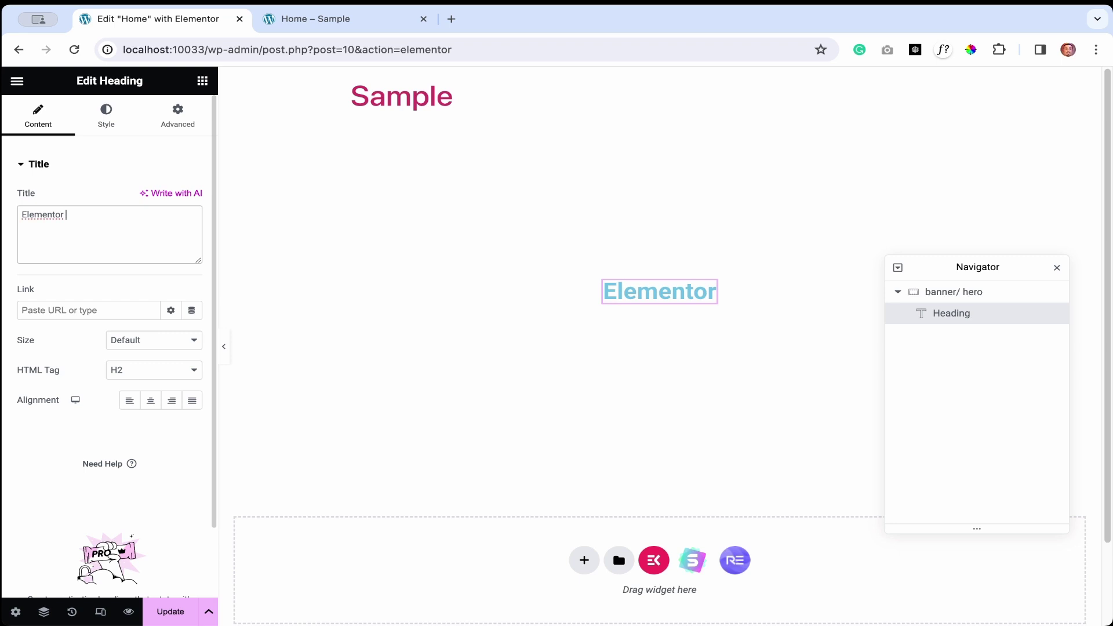
{"action": "type", "text": "Wordpres"}
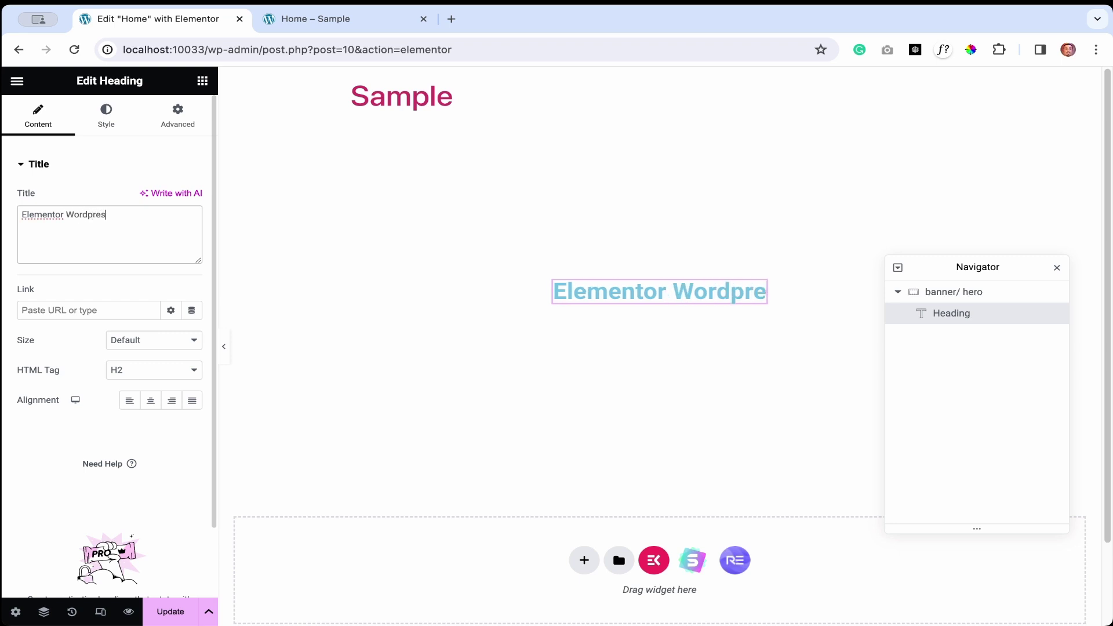
{"action": "type", "text": "s builder"}
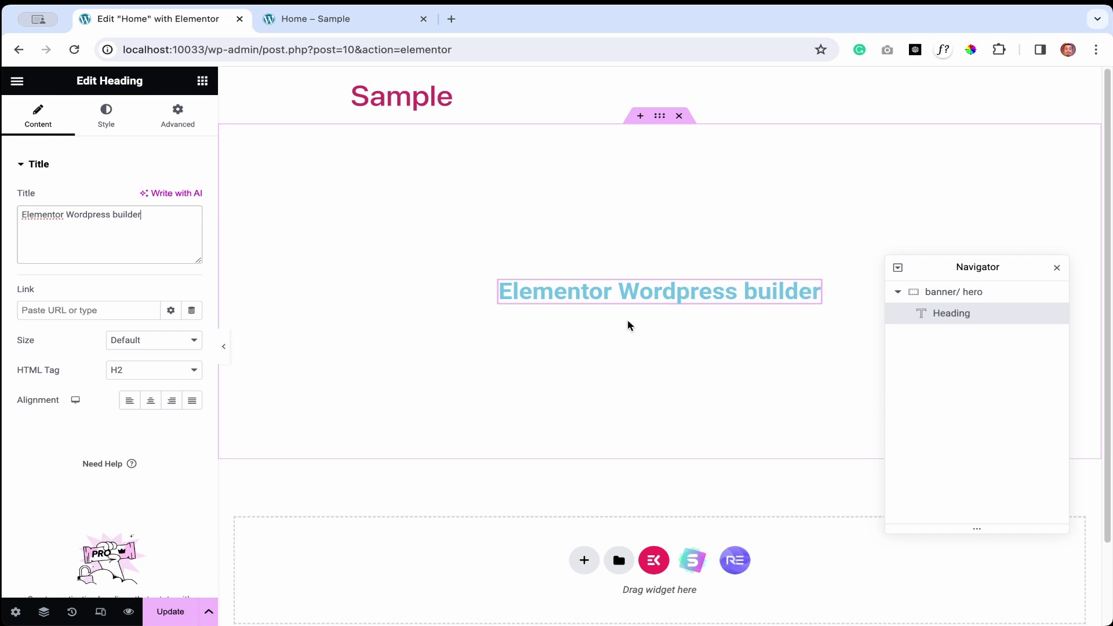
Turn off centred Align Items on the banner container and centre the heading through its own Alignment setting
{"action": "left_click", "coordinate": [661, 124]}
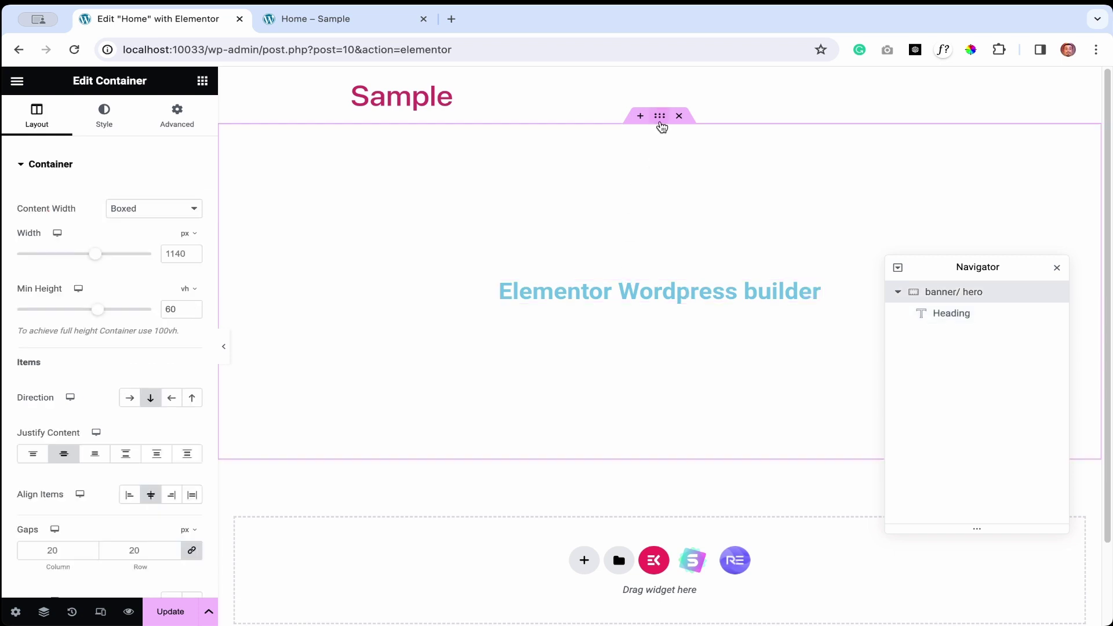
{"action": "left_click", "coordinate": [150, 494]}
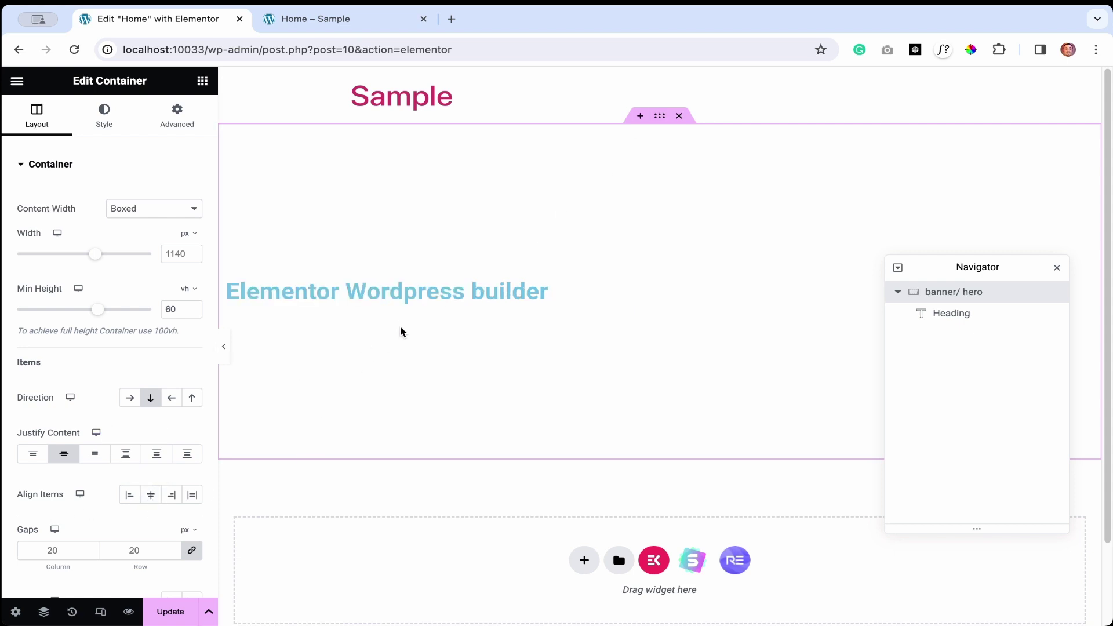
{"action": "left_click", "coordinate": [524, 297]}
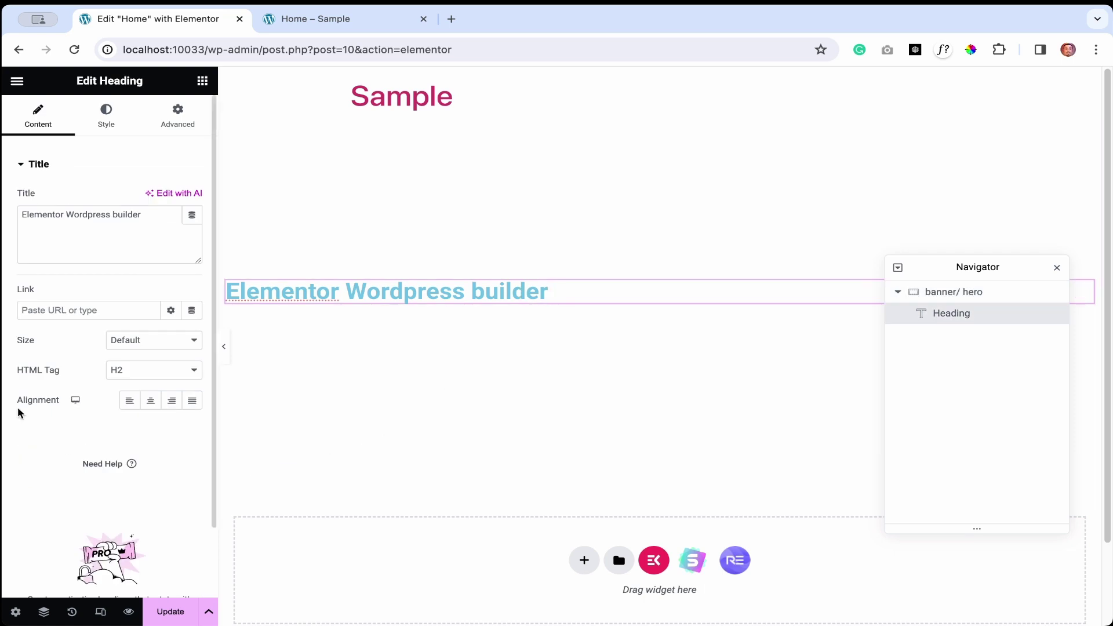
{"action": "left_click", "coordinate": [150, 407]}
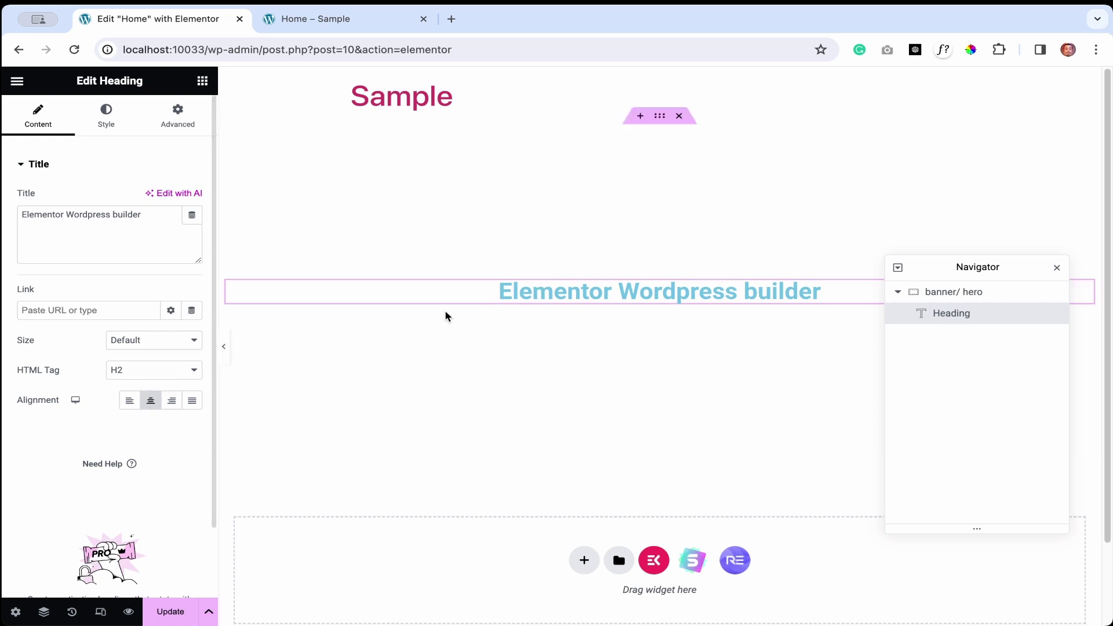
Set the banner container's Align Items back to Center and reselect the heading
{"action": "left_click", "coordinate": [654, 120]}
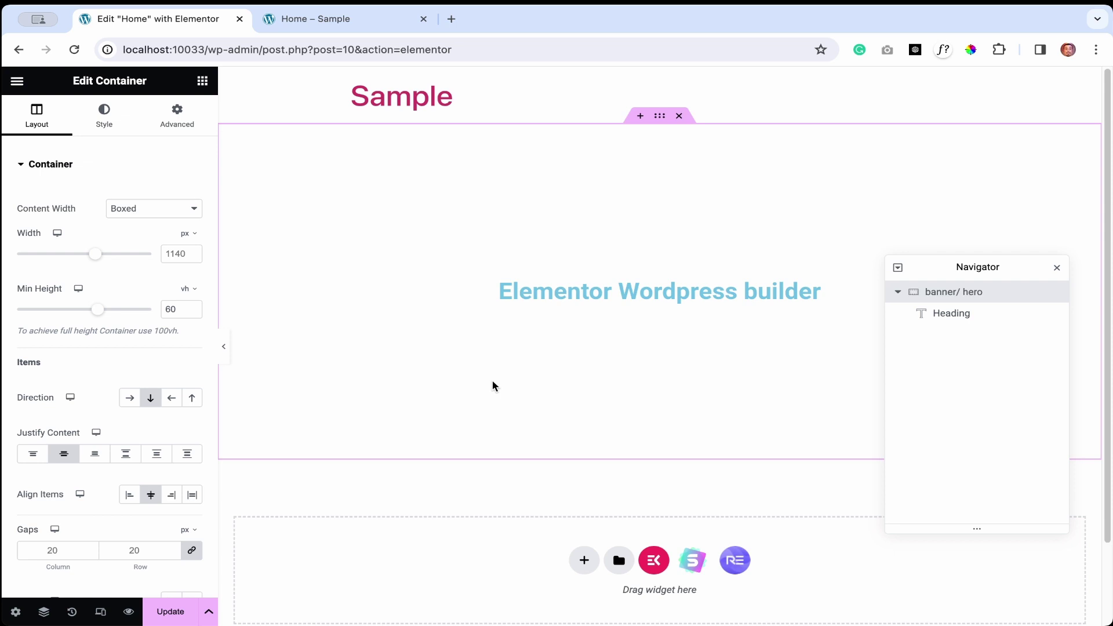
{"action": "left_click", "coordinate": [623, 298]}
{"action": "left_click", "coordinate": [638, 293]}
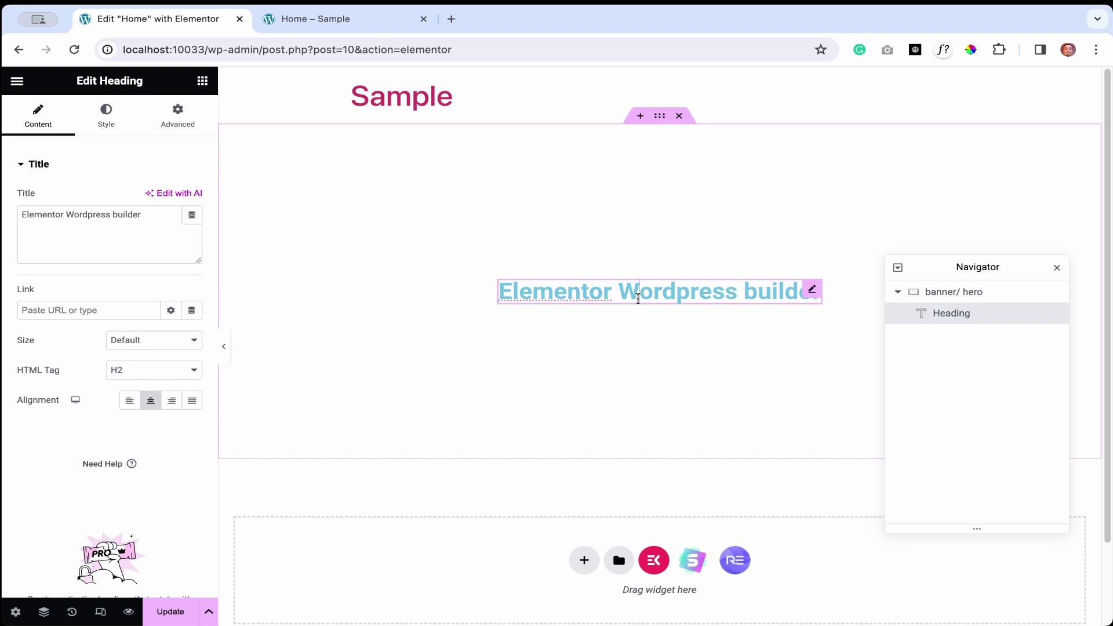
Change the heading's text colour to a pinkish purple by shifting its hue
{"action": "left_click", "coordinate": [107, 123]}
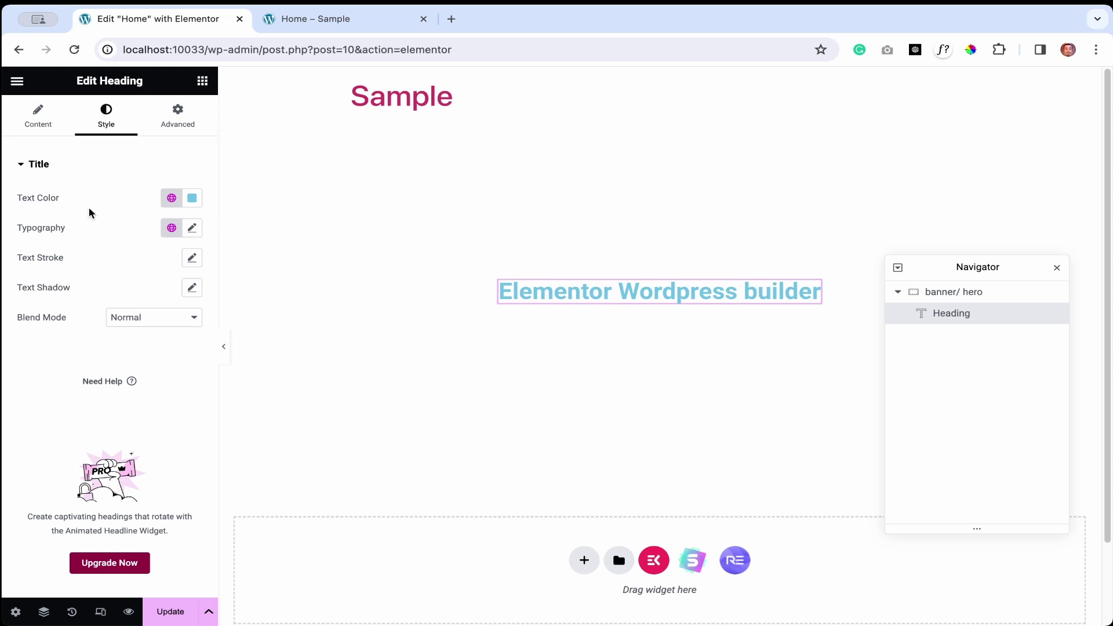
{"action": "left_click", "coordinate": [192, 197]}
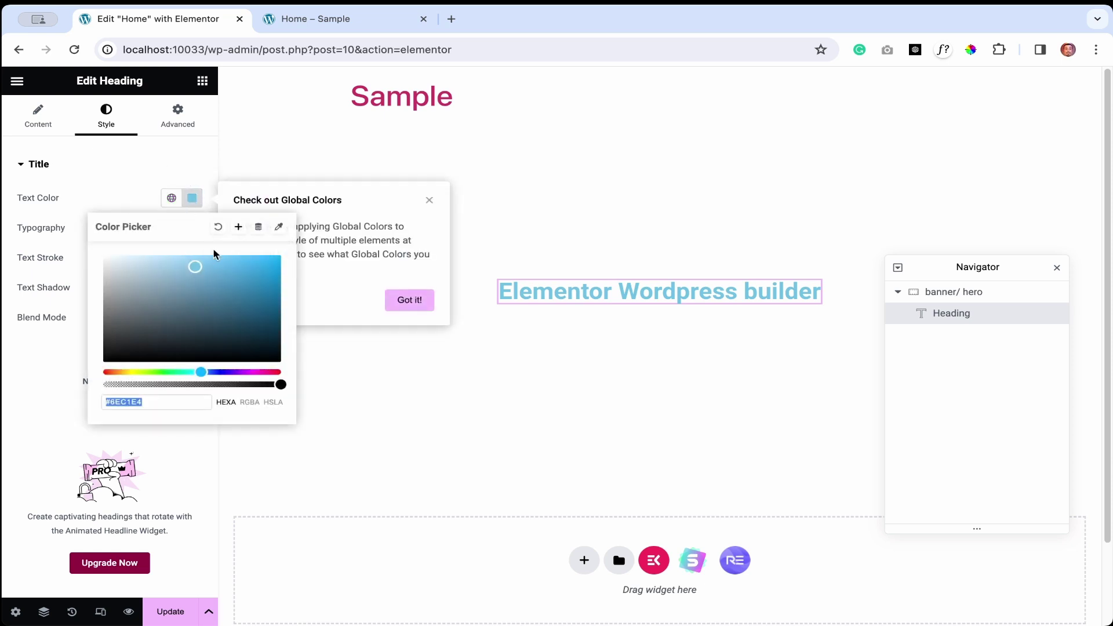
{"action": "left_click_drag", "start_coordinate": [201, 372], "coordinate": [248, 372]}
Try entering a custom hex code for the heading's text colour
{"action": "double_click", "coordinate": [123, 402]}
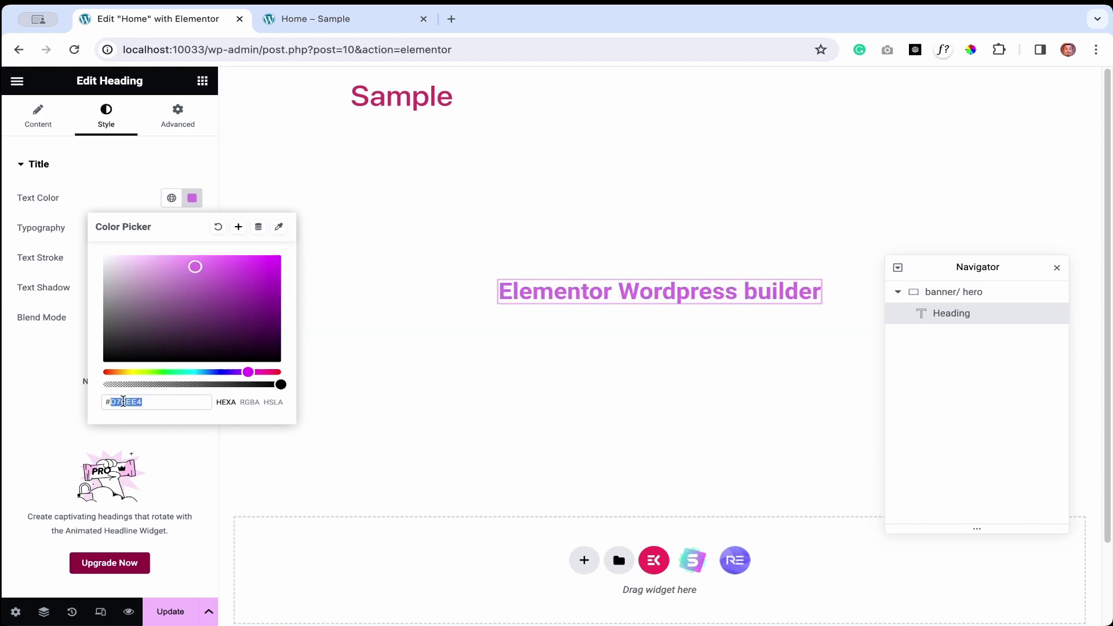
{"action": "key", "text": "BackSpace"}
{"action": "type", "text": "fh65657"}
{"action": "key", "text": "BackSpace"}
{"action": "key", "text": "BackSpace"}
{"action": "type", "text": "3"}
{"action": "double_click", "coordinate": [124, 401]}
{"action": "left_click", "coordinate": [69, 378]}
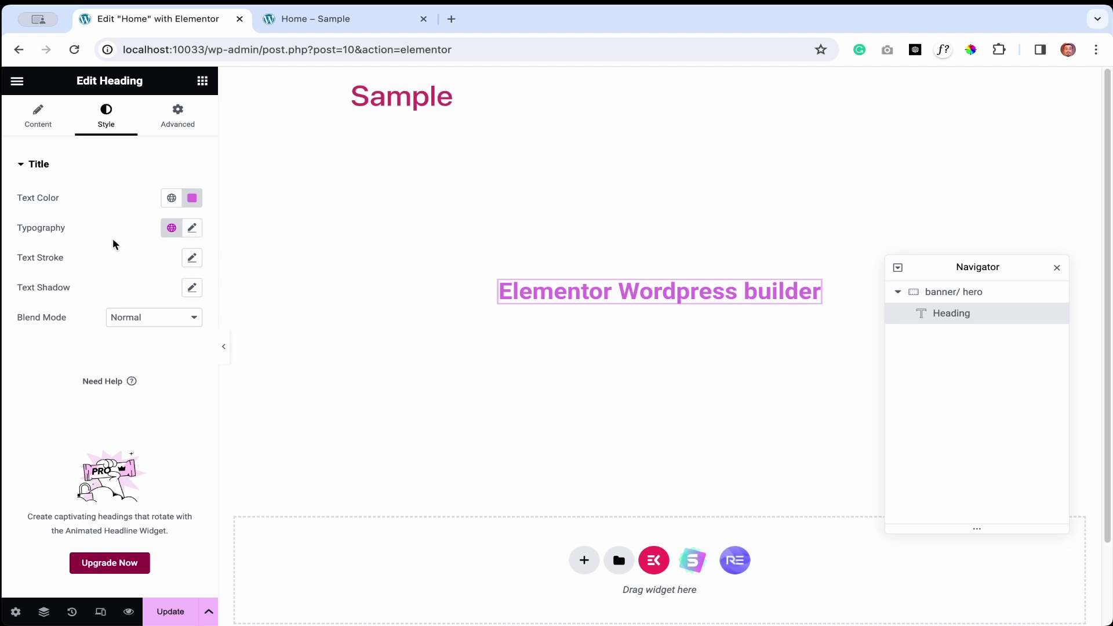
Change the heading's typography family to Poppins
{"action": "left_click", "coordinate": [192, 227]}
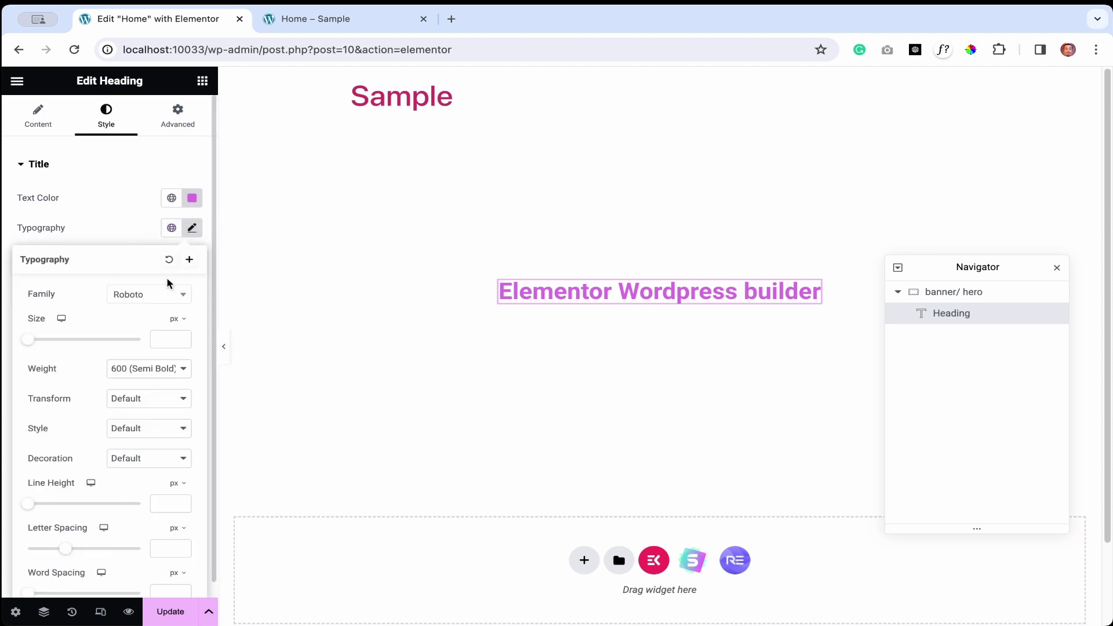
{"action": "left_click", "coordinate": [142, 297]}
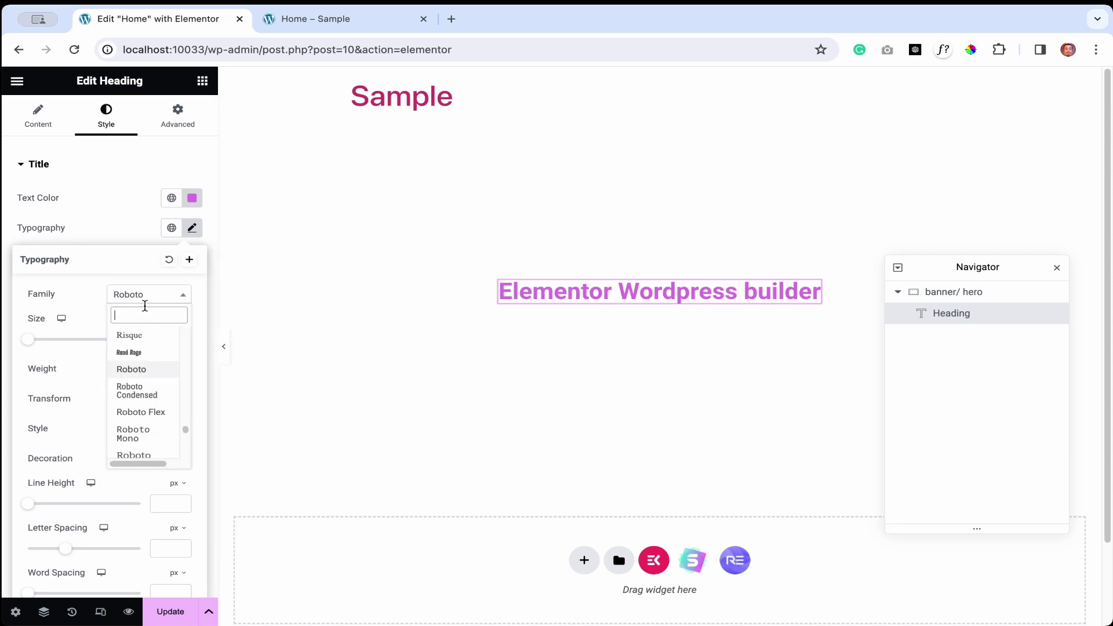
{"action": "type", "text": "pop"}
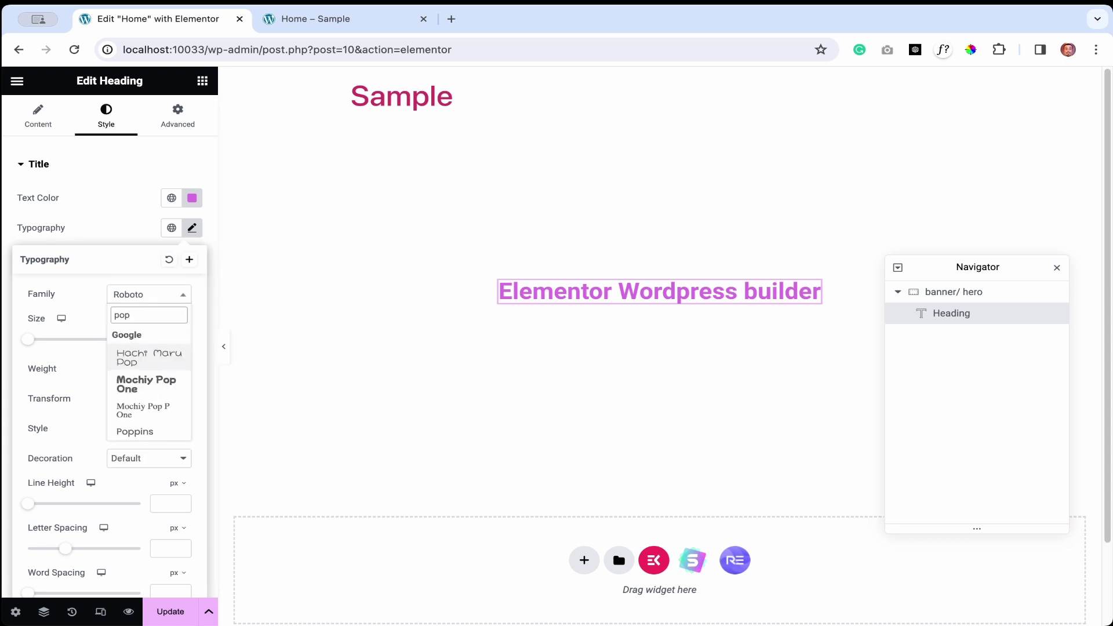
{"action": "left_click", "coordinate": [144, 432]}
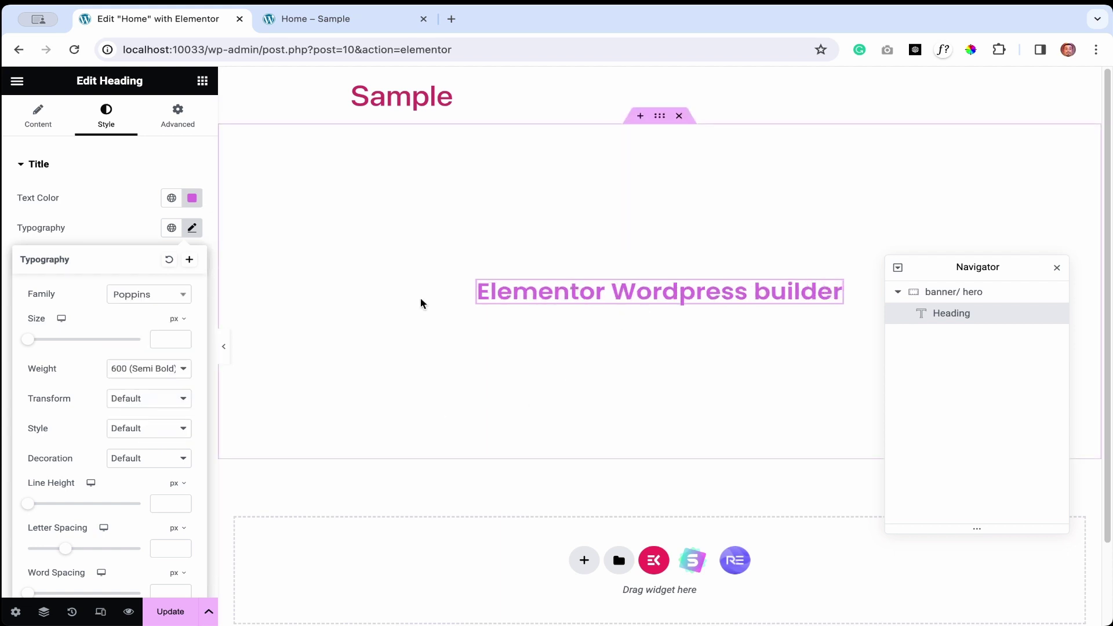
Set the heading's font size to 60 px and its weight to 800 (Extra Bold)
{"action": "left_click", "coordinate": [164, 337]}
{"action": "type", "text": "60"}
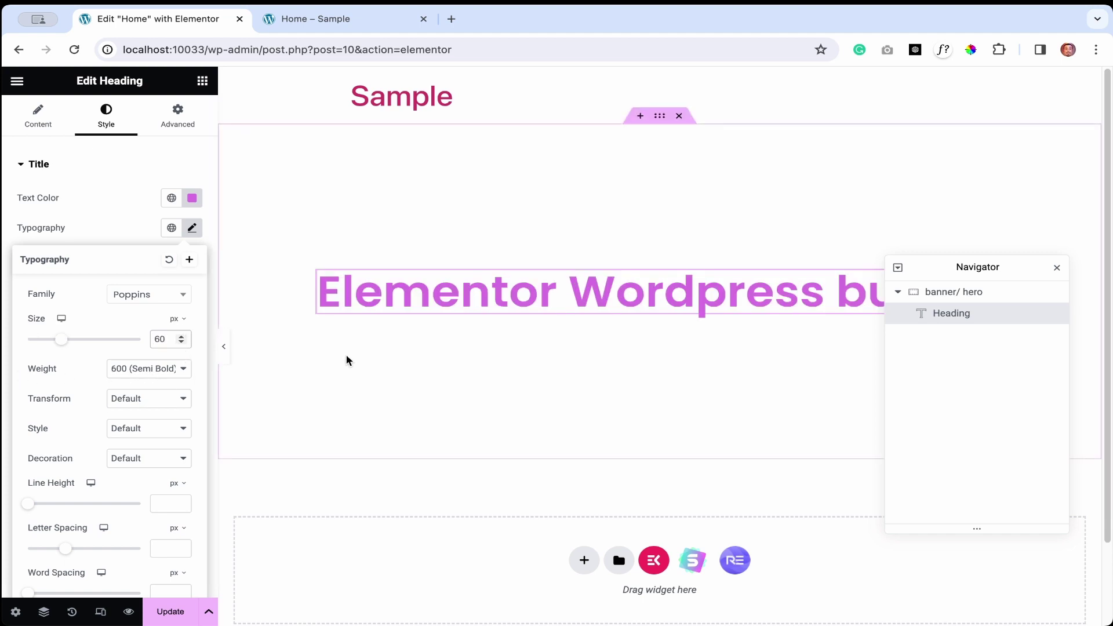
{"action": "left_click", "coordinate": [171, 374]}
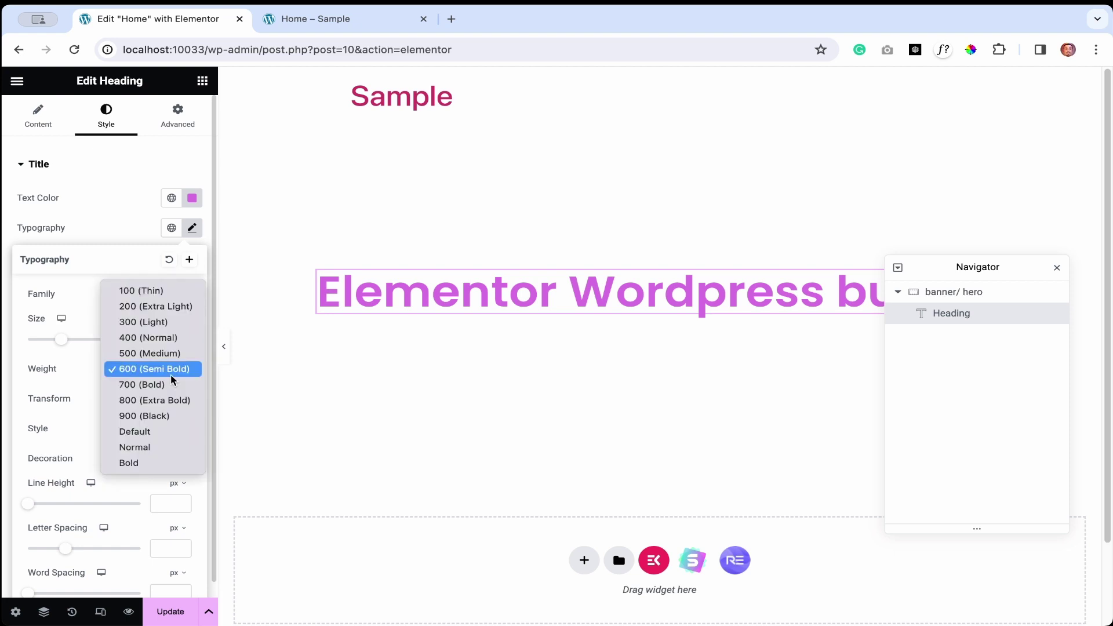
{"action": "left_click", "coordinate": [171, 401]}
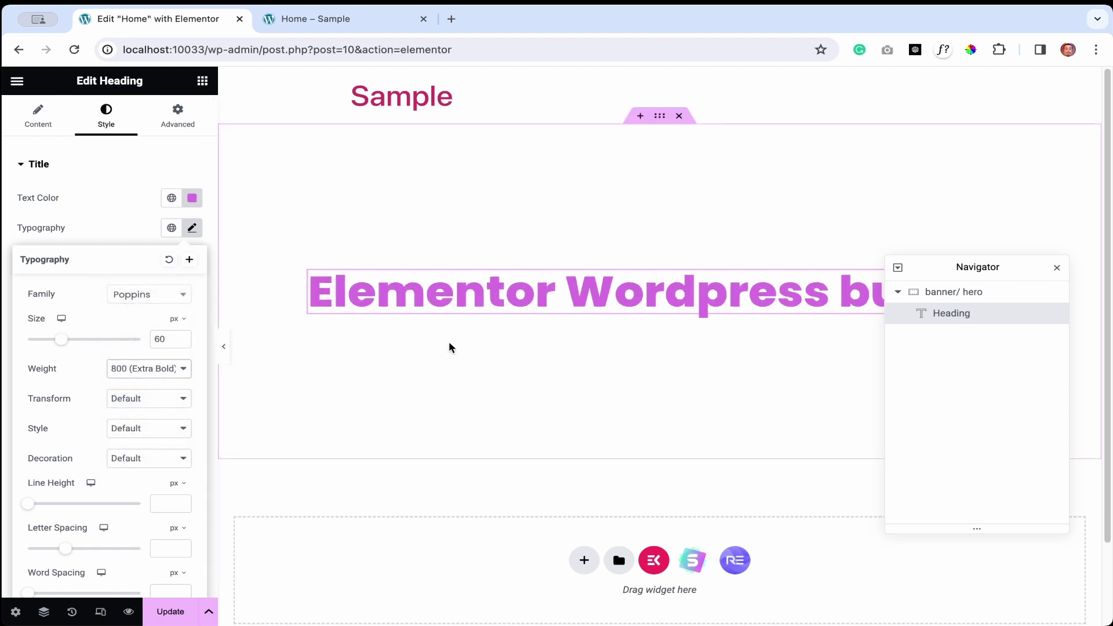
Try the Uppercase and Lowercase text transforms on the heading
{"action": "left_click", "coordinate": [132, 399]}
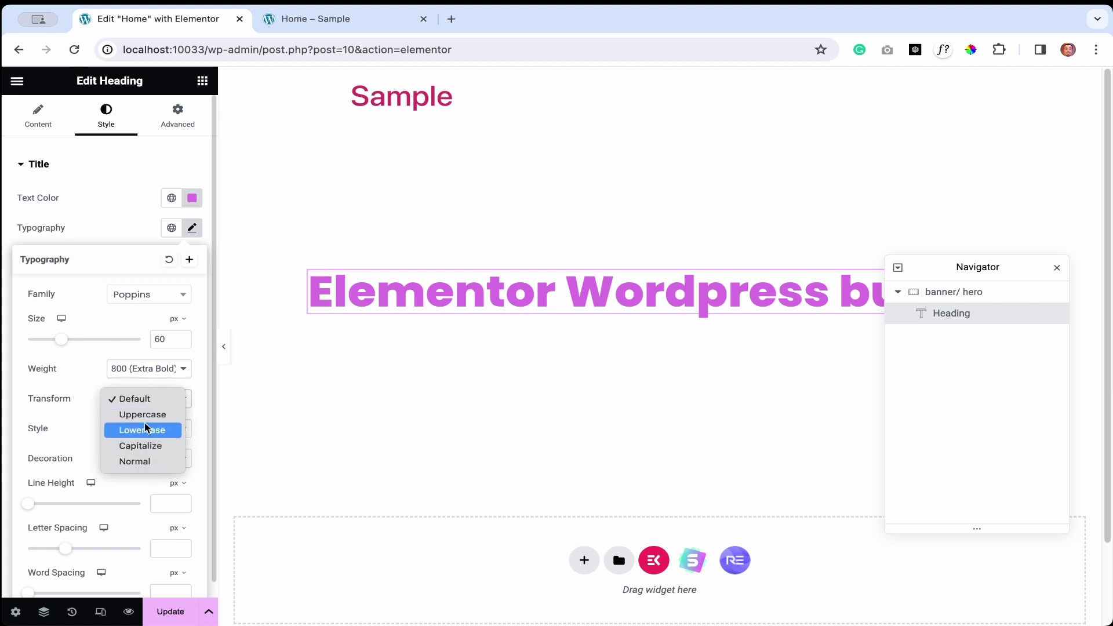
{"action": "left_click", "coordinate": [142, 414]}
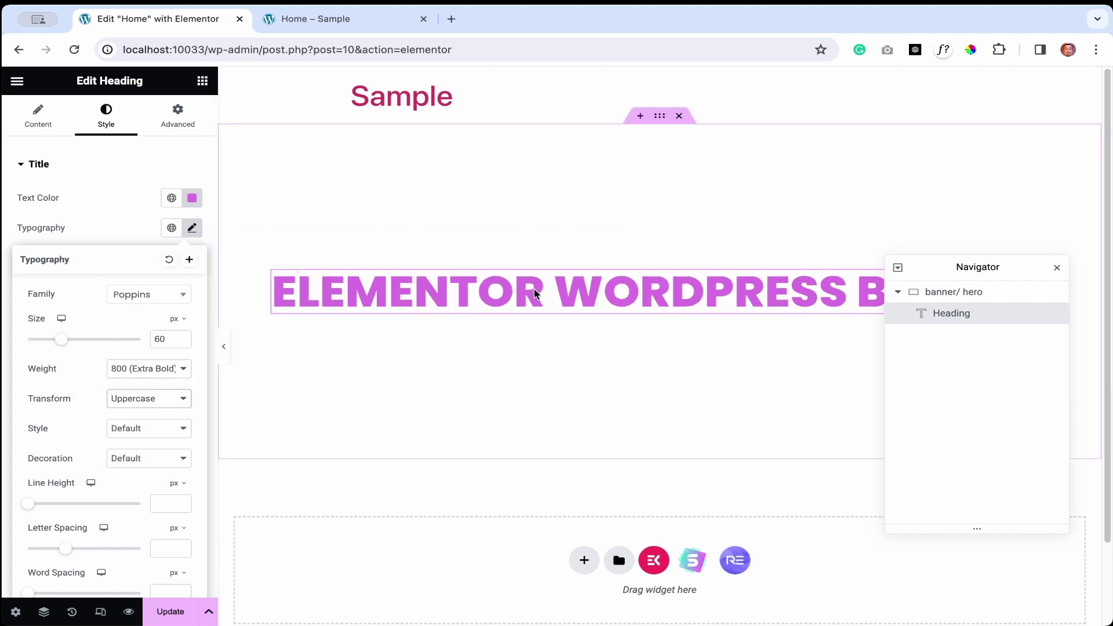
{"action": "left_click", "coordinate": [149, 400]}
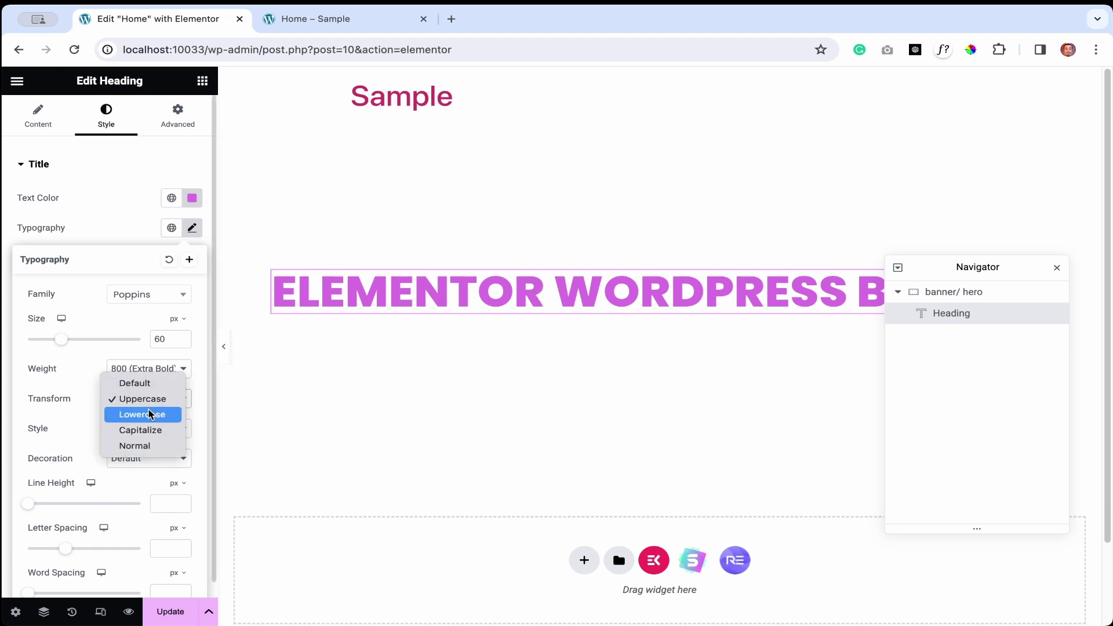
{"action": "left_click", "coordinate": [145, 414]}
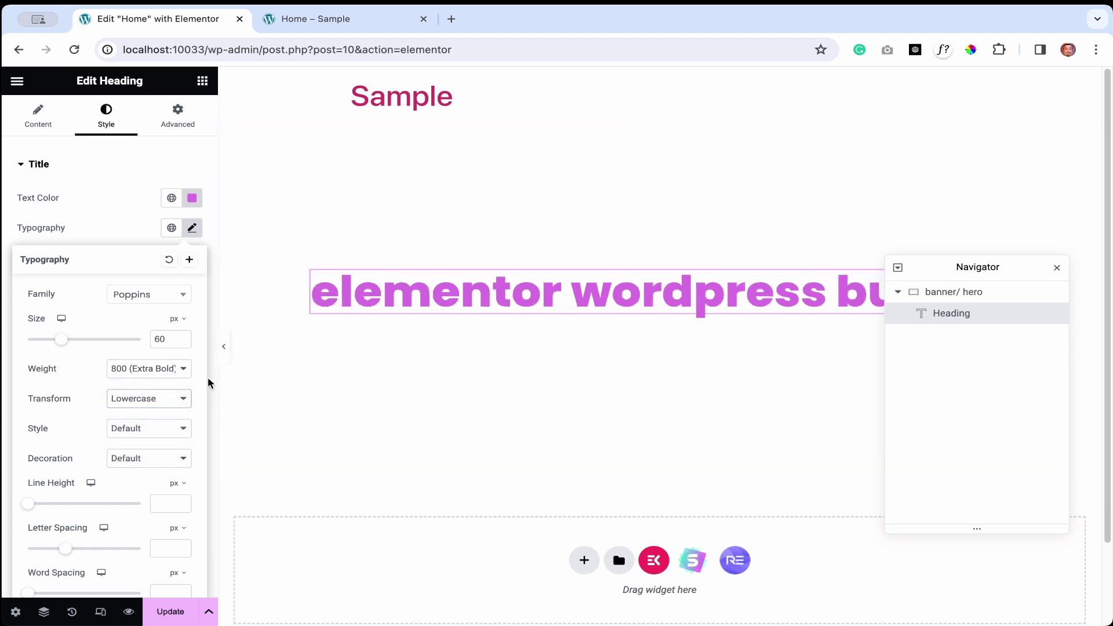
Set the heading's text transform to Capitalize and move the Navigator clear of the heading text
{"action": "left_click", "coordinate": [177, 398]}
{"action": "left_click", "coordinate": [168, 413]}
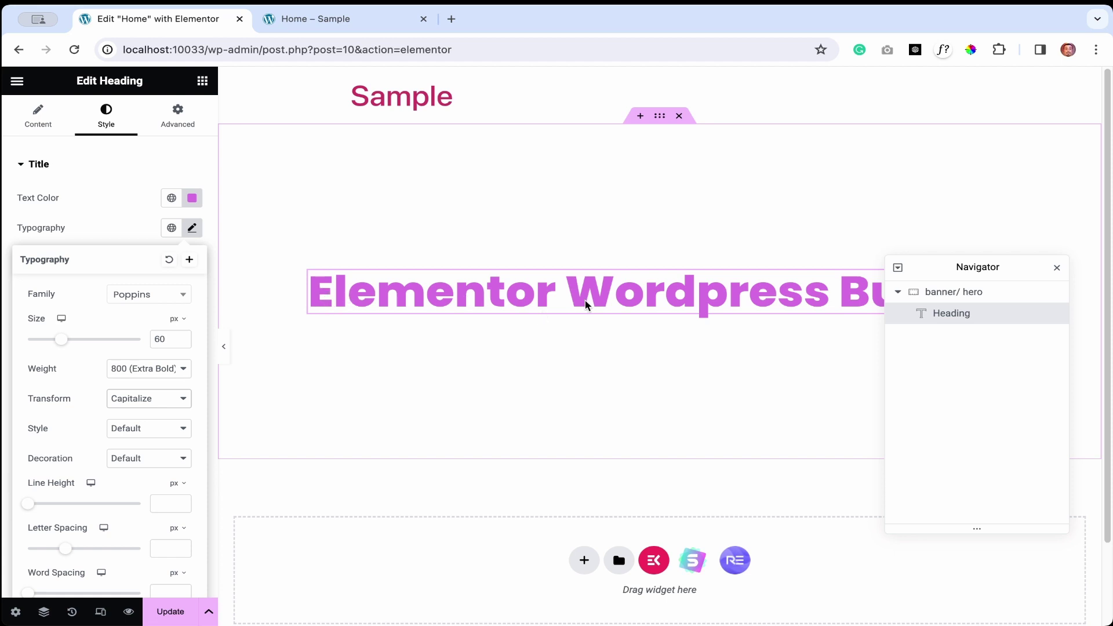
{"action": "left_click_drag", "start_coordinate": [924, 261], "coordinate": [901, 298]}
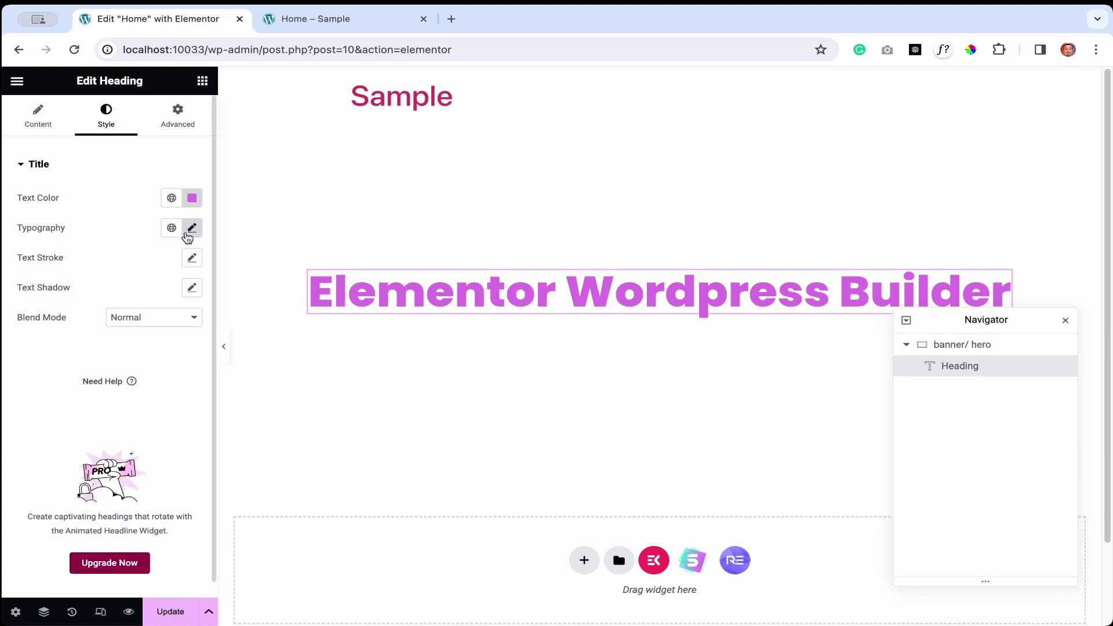
Switch the heading's line height unit to em and set the line height to 1.5
{"action": "left_click", "coordinate": [189, 236]}
{"action": "scroll", "coordinate": [87, 480], "scroll_direction": "down", "scroll_amount": 1}
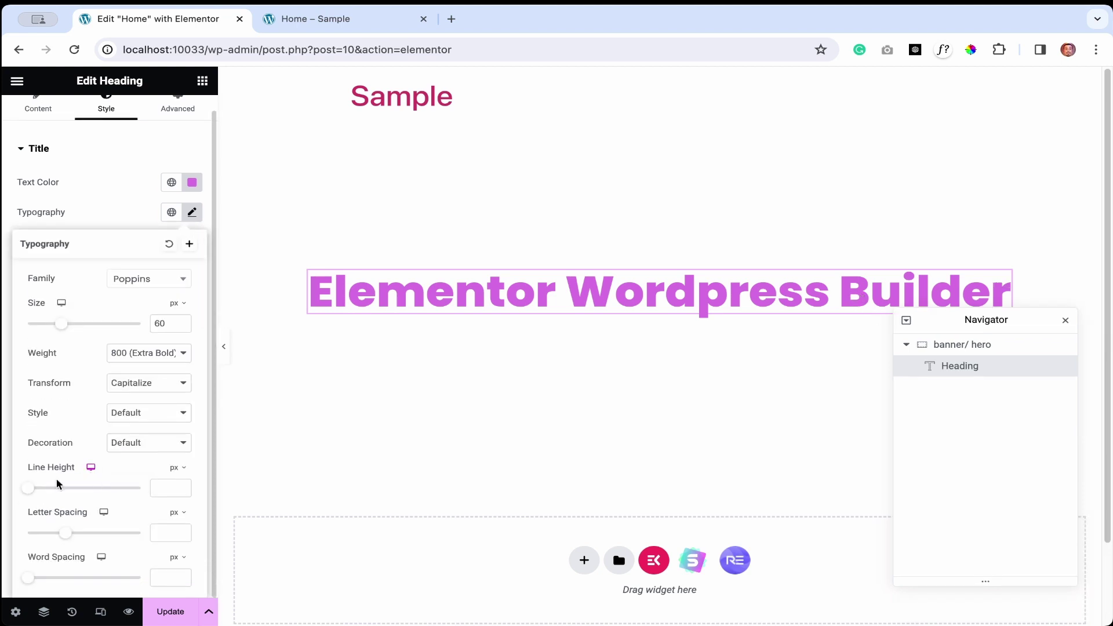
{"action": "left_click", "coordinate": [183, 470]}
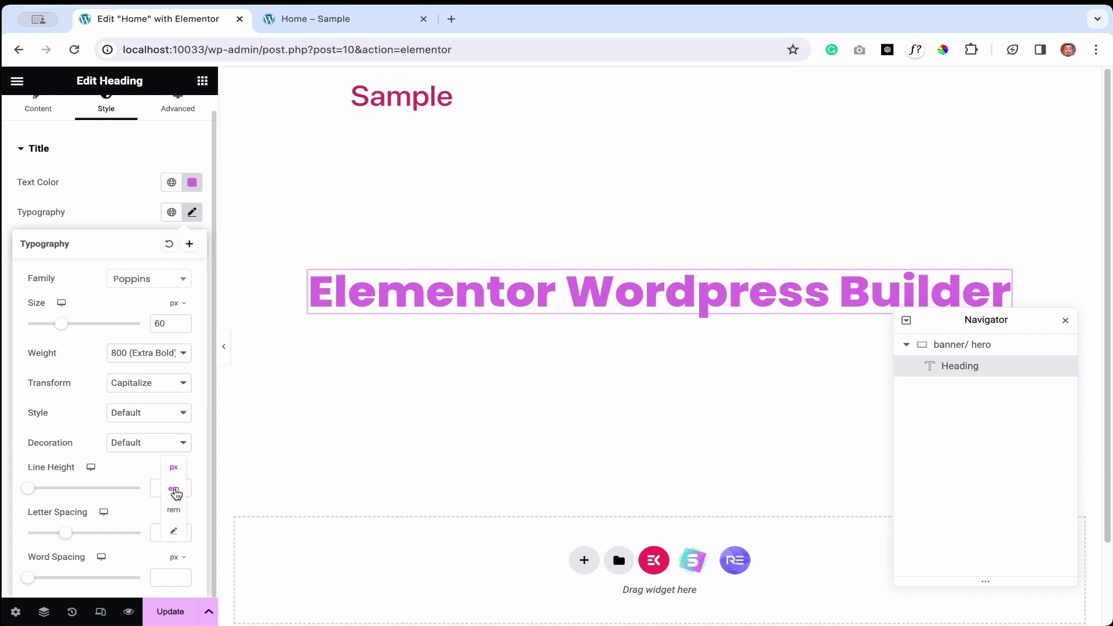
{"action": "left_click", "coordinate": [174, 489]}
{"action": "left_click", "coordinate": [166, 485]}
{"action": "type", "text": "1.5"}
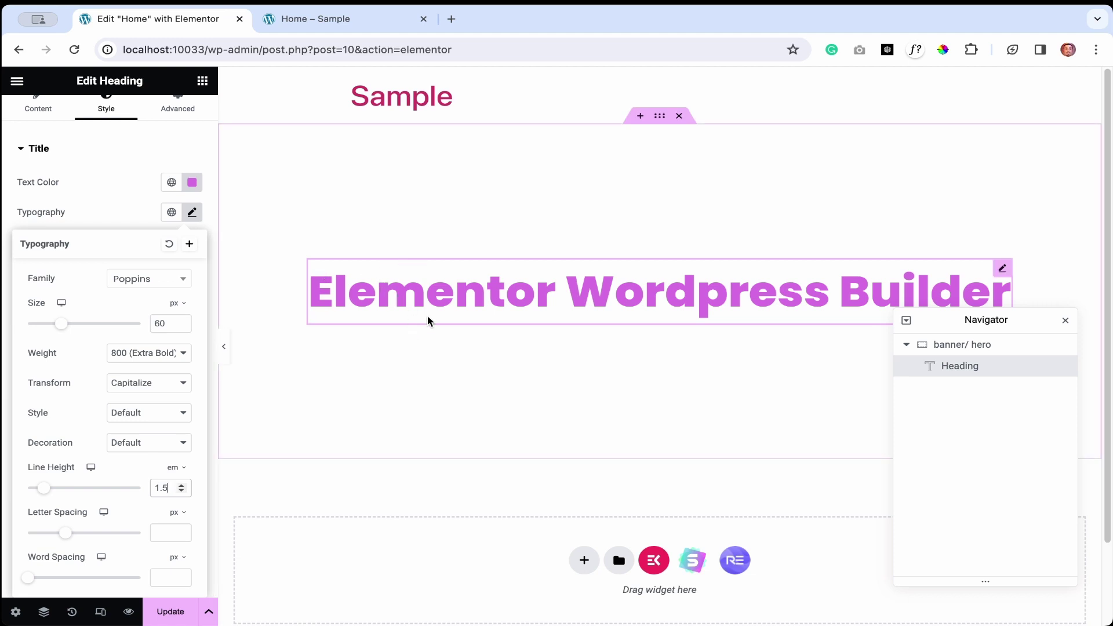
Add a second Heading widget beneath the first one in the banner container
{"action": "left_click", "coordinate": [204, 83]}
{"action": "left_click_drag", "start_coordinate": [46, 420], "coordinate": [228, 390]}
{"action": "left_click_drag", "start_coordinate": [60, 404], "coordinate": [618, 311]}
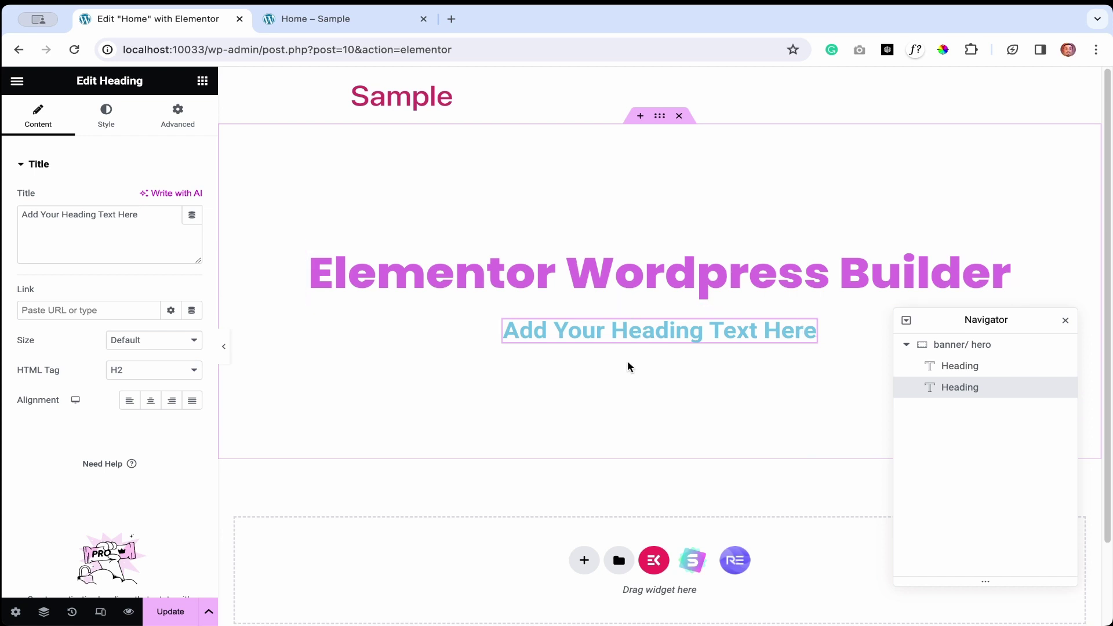
Clear the purple heading's line height and re-enter 1.5 em to compare the spacing above the second heading
{"action": "left_click", "coordinate": [621, 296]}
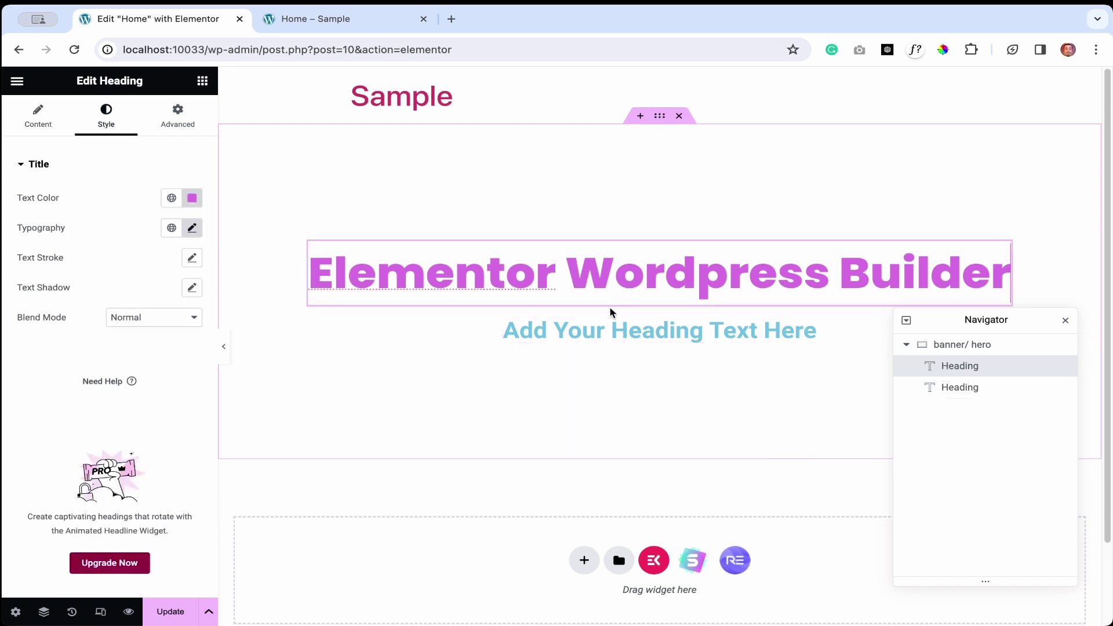
{"action": "left_click", "coordinate": [193, 230]}
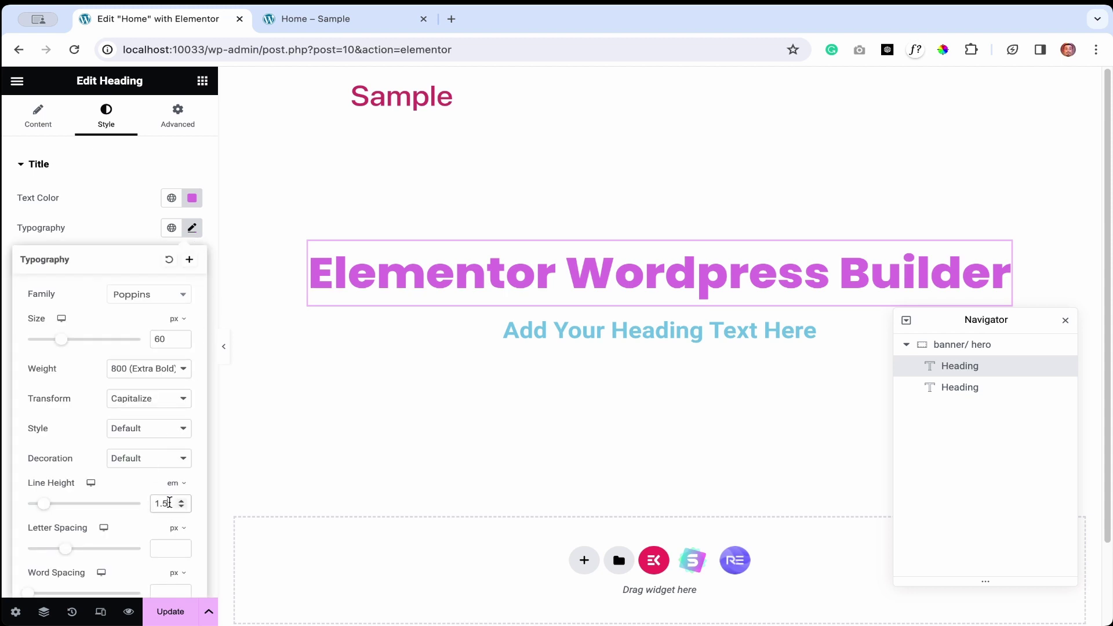
{"action": "key", "text": "BackSpace"}
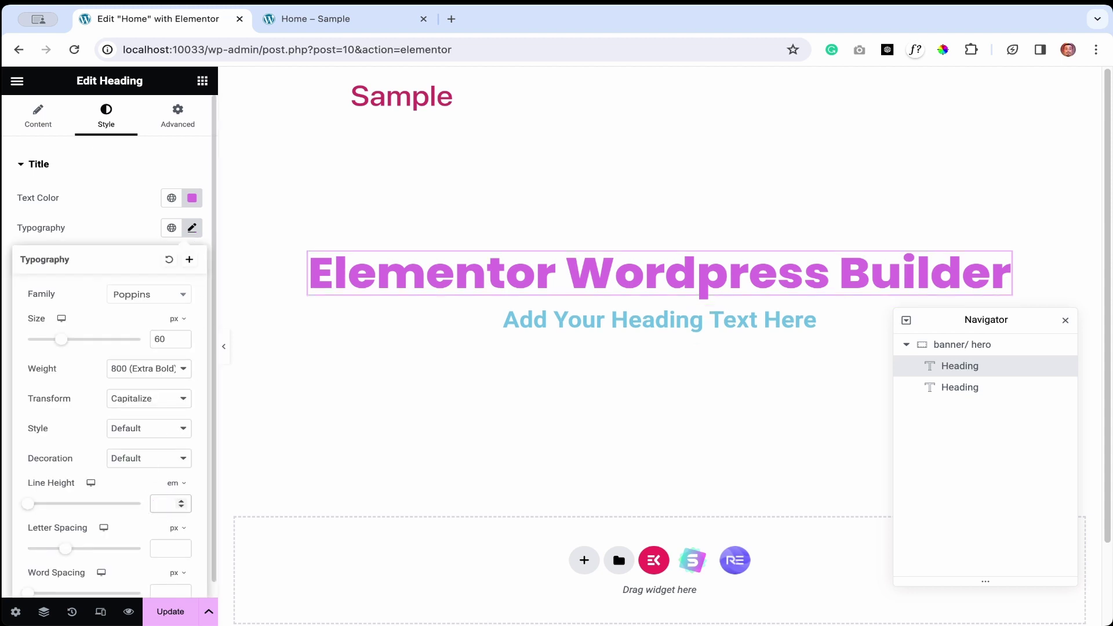
{"action": "type", "text": "1.5"}
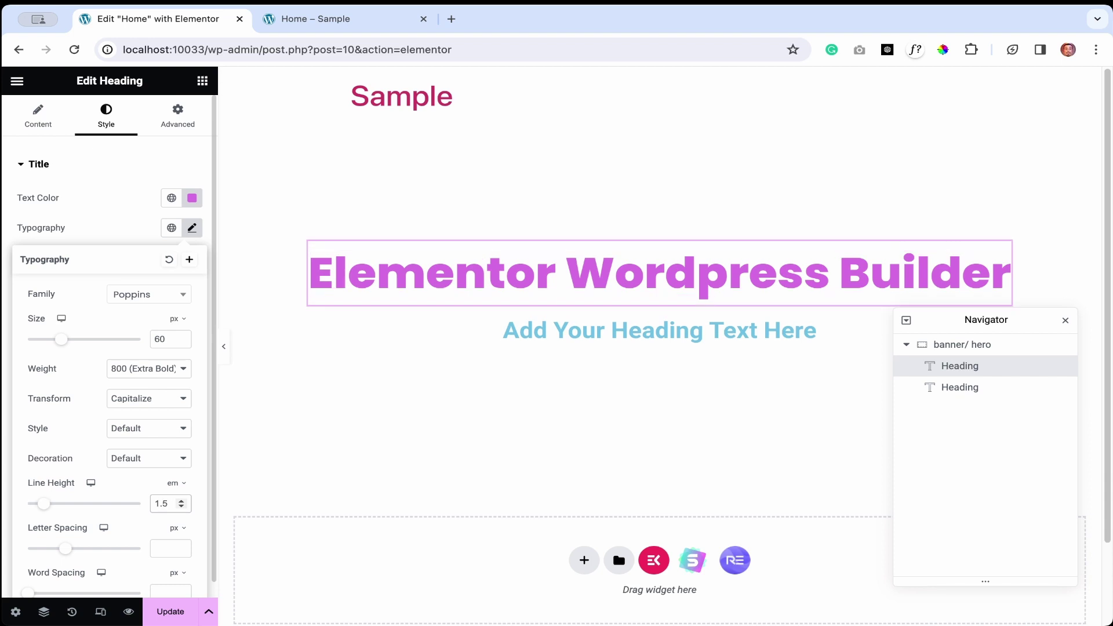
Remove the 1.5 em line height from the purple heading, leaving the value empty
{"action": "key", "text": "BackSpace"}
{"action": "key", "text": "BackSpace"}
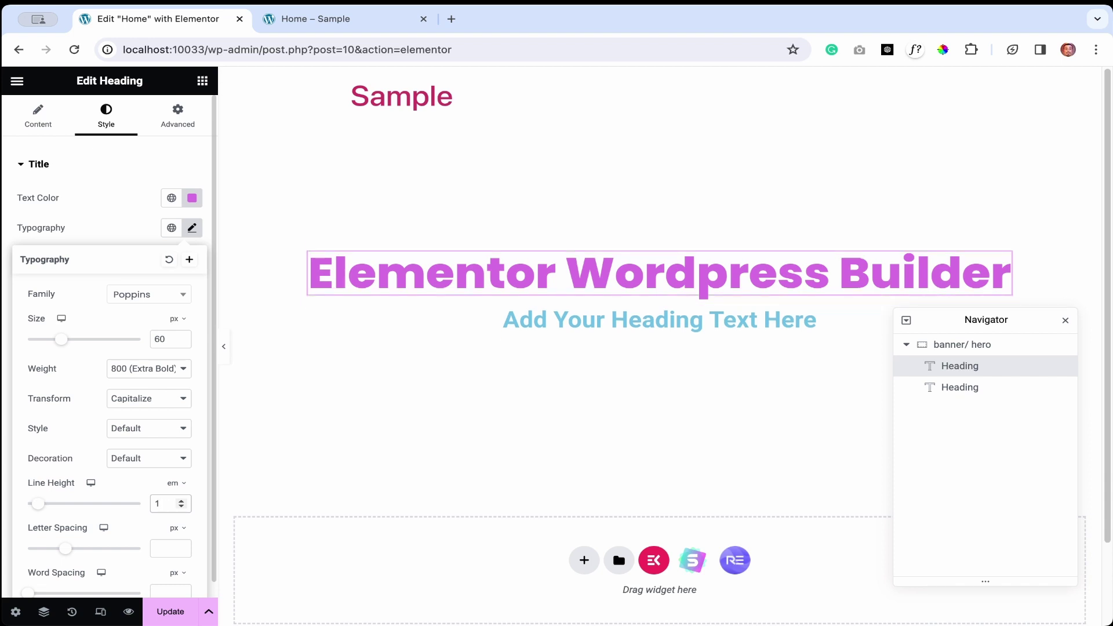
{"action": "key", "text": "BackSpace"}
Delete the placeholder second heading from the banner container and select the remaining purple heading
{"action": "left_click", "coordinate": [579, 320]}
{"action": "right_click", "coordinate": [579, 319]}
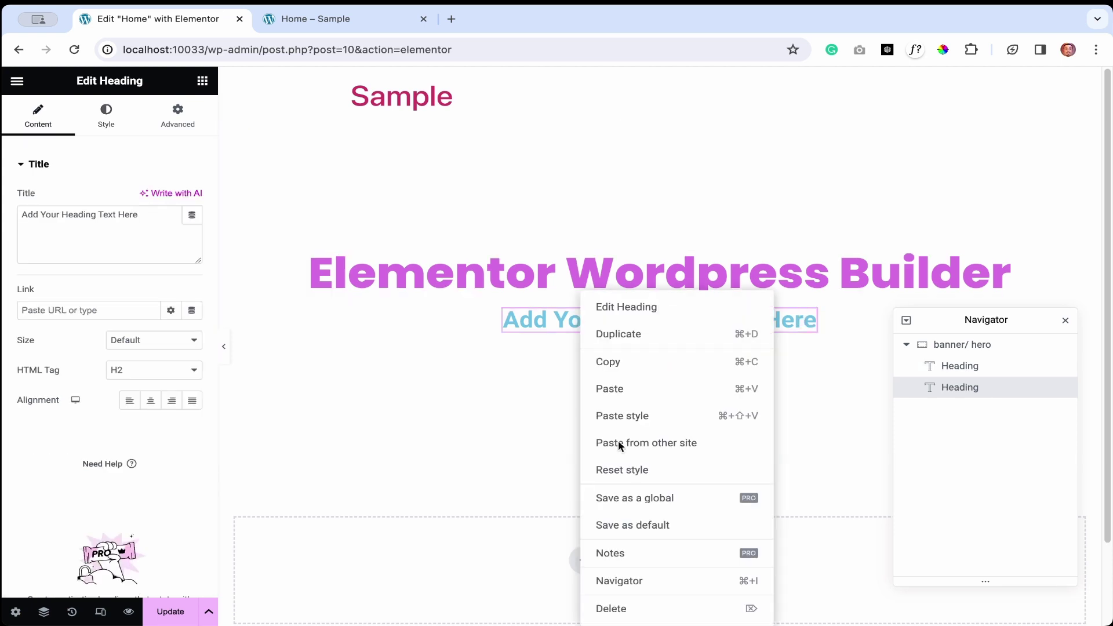
{"action": "left_click", "coordinate": [618, 606]}
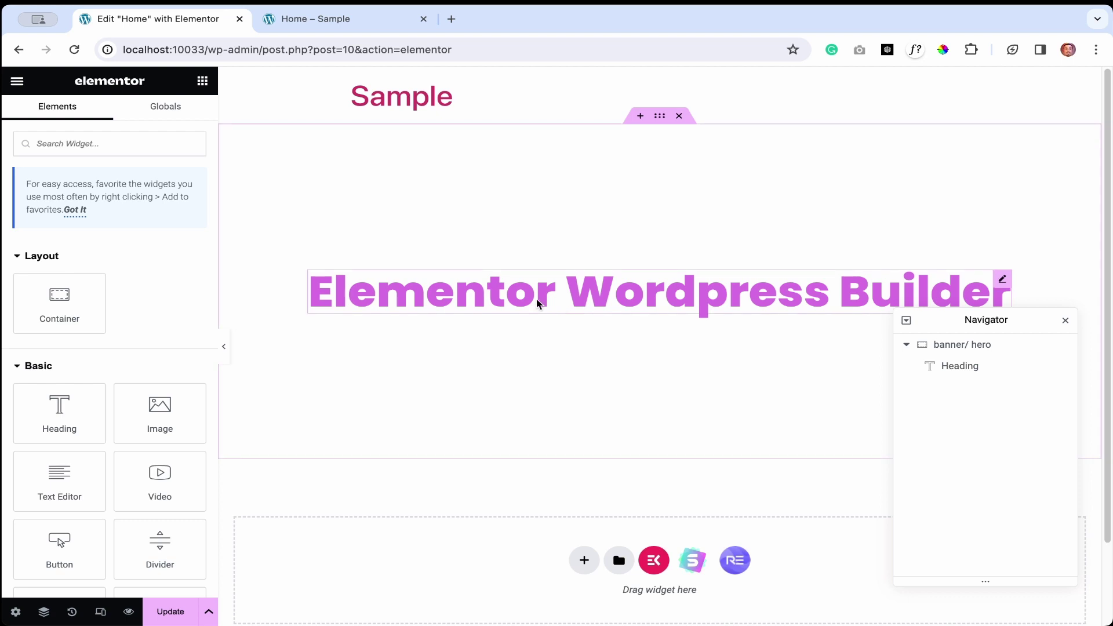
{"action": "left_click", "coordinate": [336, 297]}
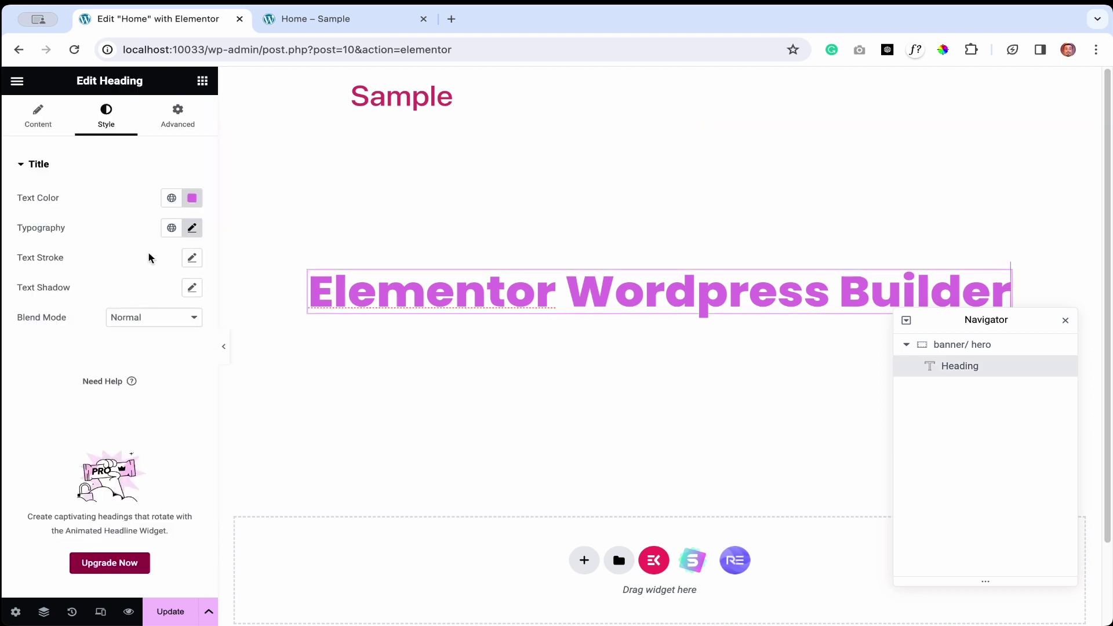
Change the hero heading's text color to black
{"action": "left_click", "coordinate": [192, 198]}
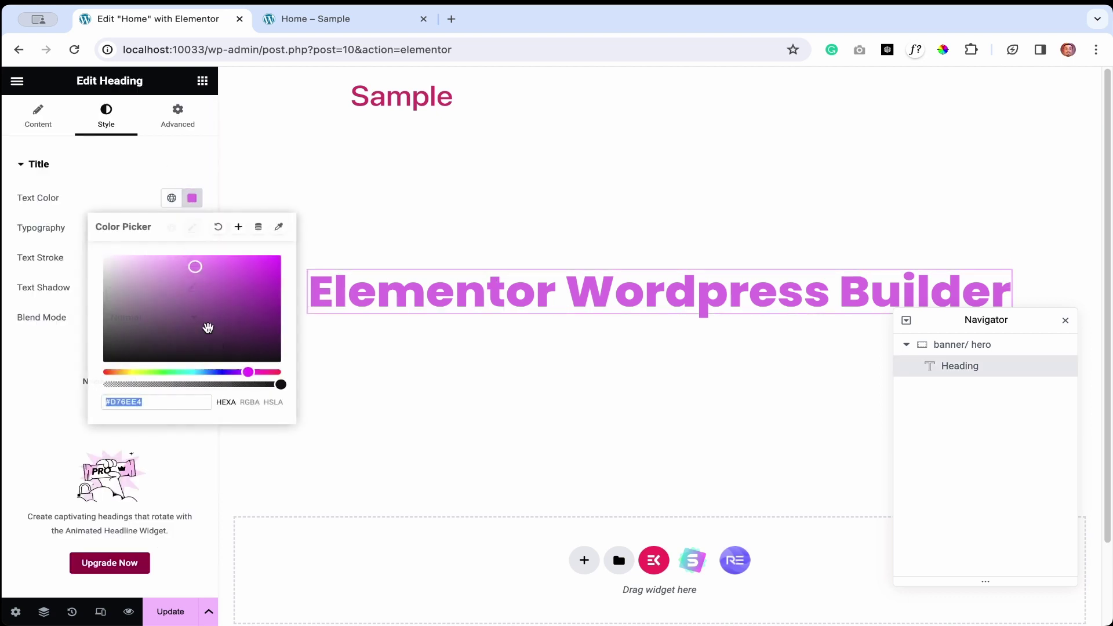
{"action": "left_click_drag", "start_coordinate": [235, 355], "coordinate": [113, 362]}
{"action": "left_click", "coordinate": [62, 364]}
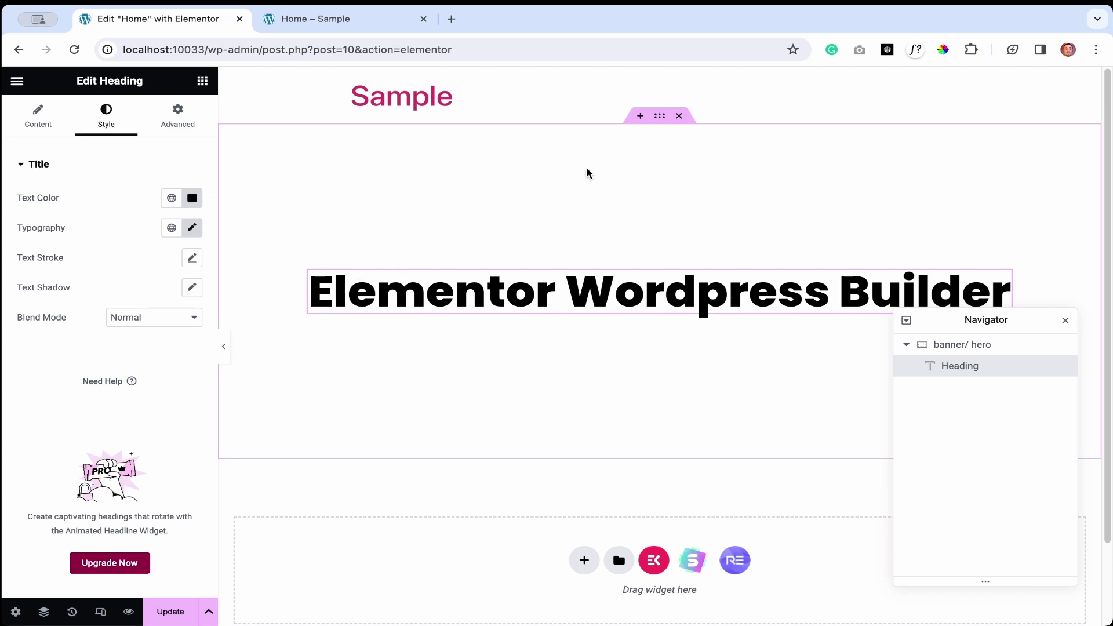
Review the banner/ hero container's style and layout settings, and preview the page with the editor controls collapsed
{"action": "left_click", "coordinate": [973, 347]}
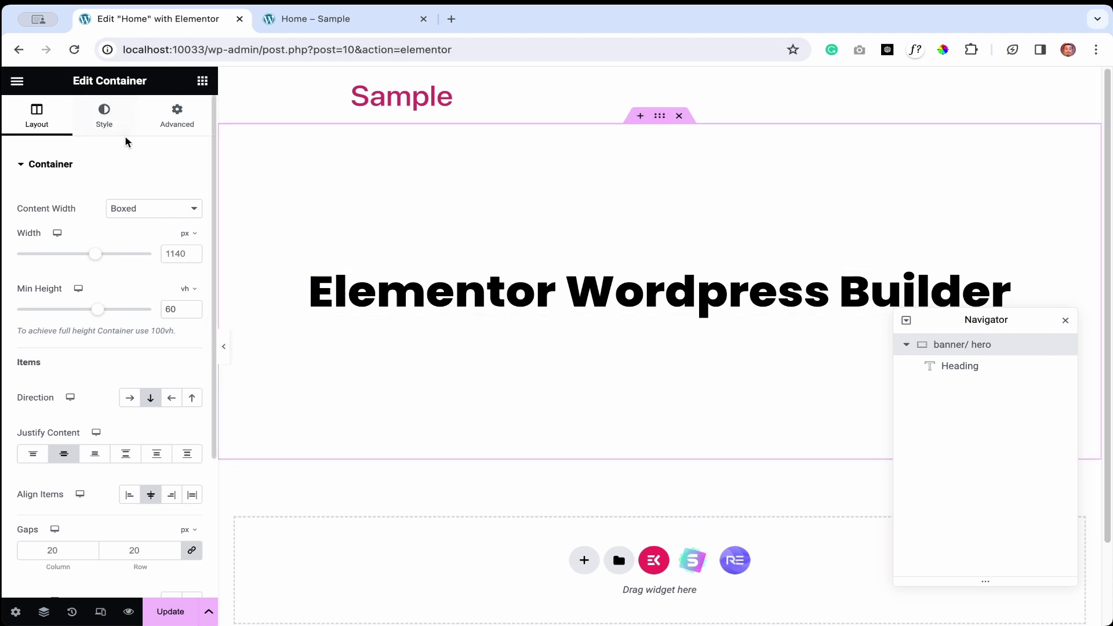
{"action": "left_click", "coordinate": [106, 131]}
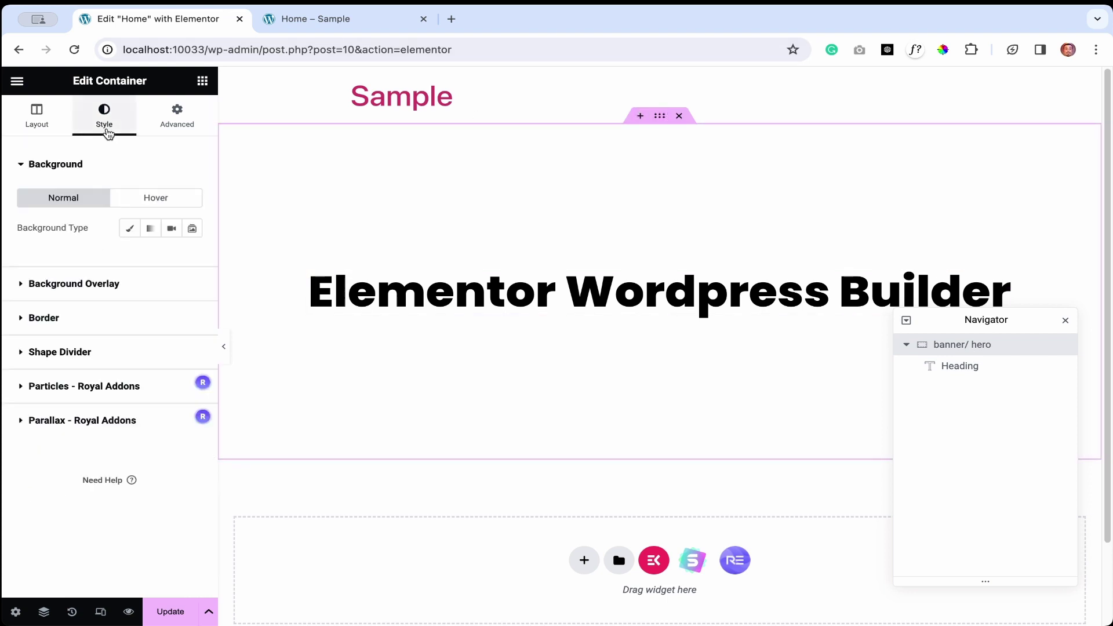
{"action": "left_click", "coordinate": [45, 116]}
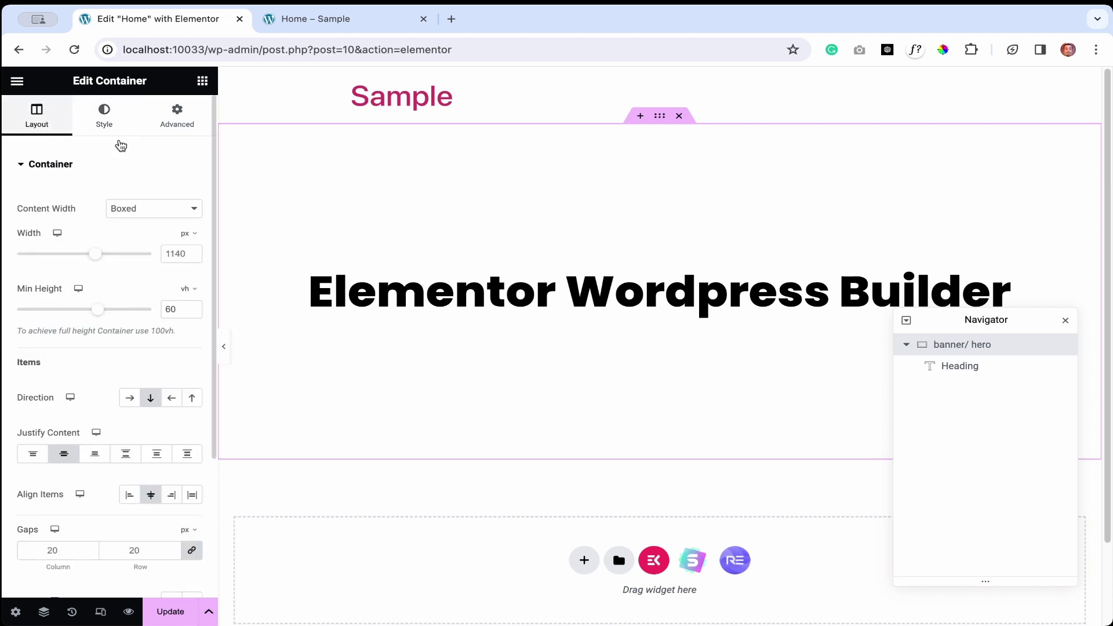
{"action": "left_click", "coordinate": [223, 346]}
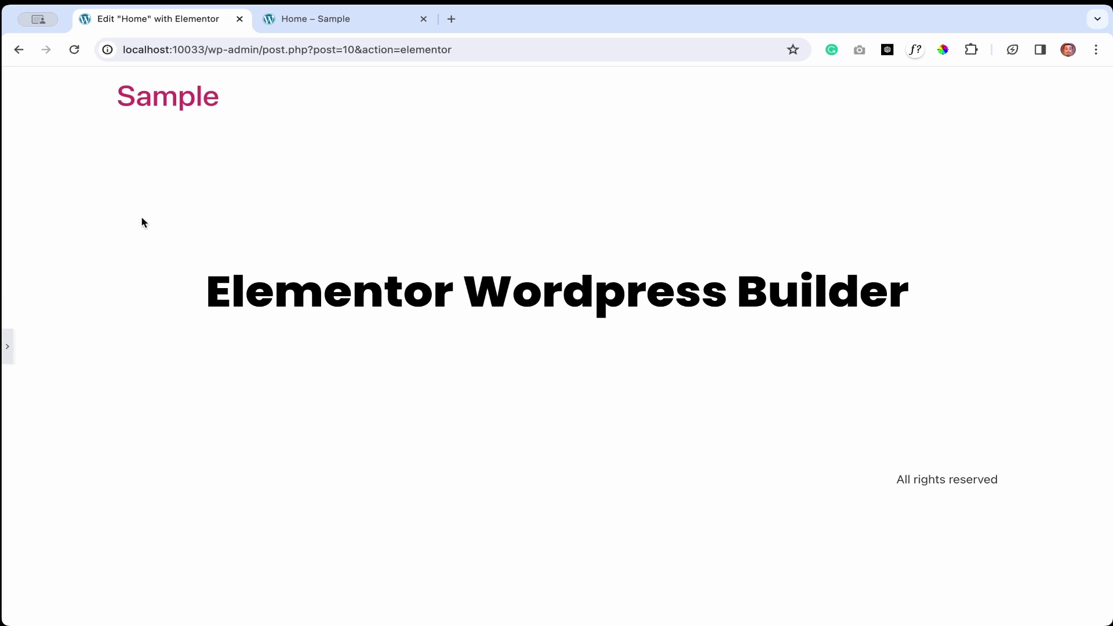
{"action": "left_click", "coordinate": [5, 350]}
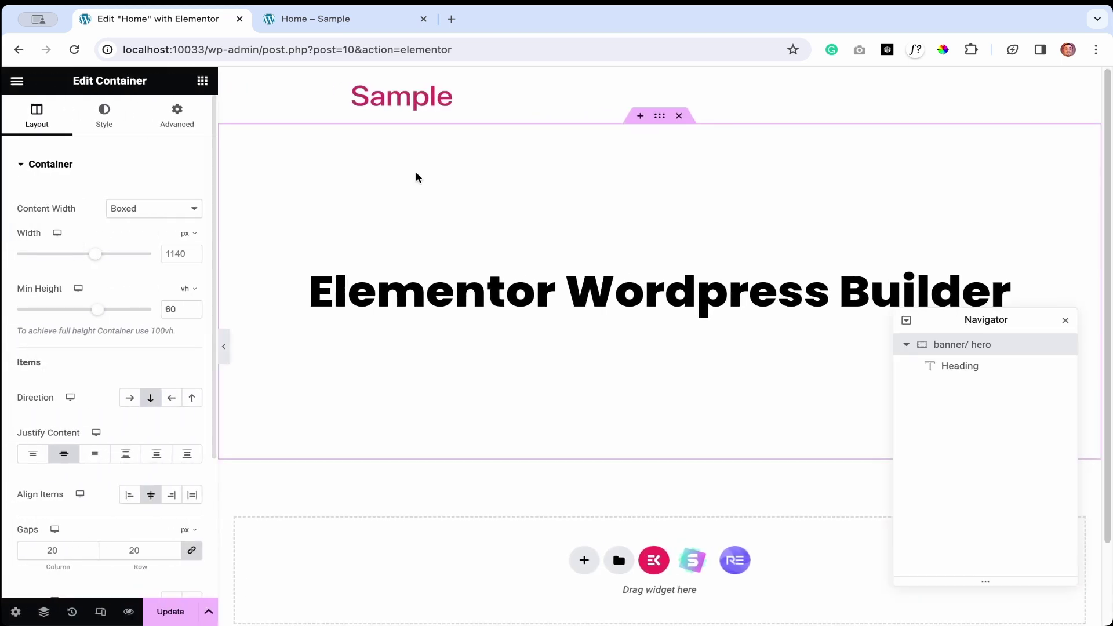
Set the banner container's content width to Full Width and preview the page
{"action": "left_click", "coordinate": [166, 214]}
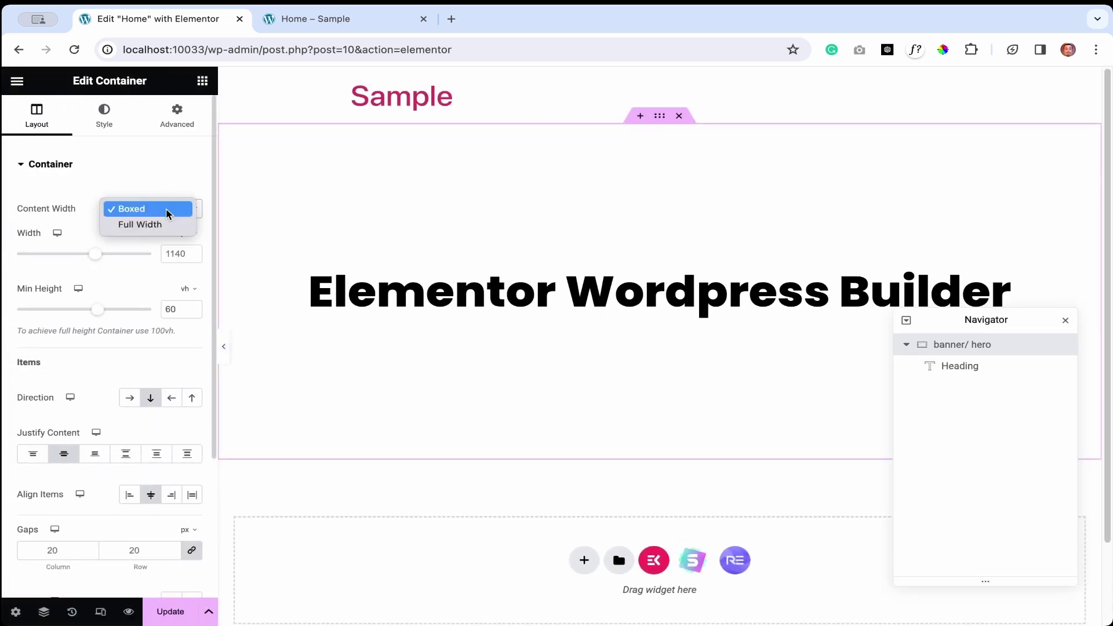
{"action": "left_click", "coordinate": [148, 224]}
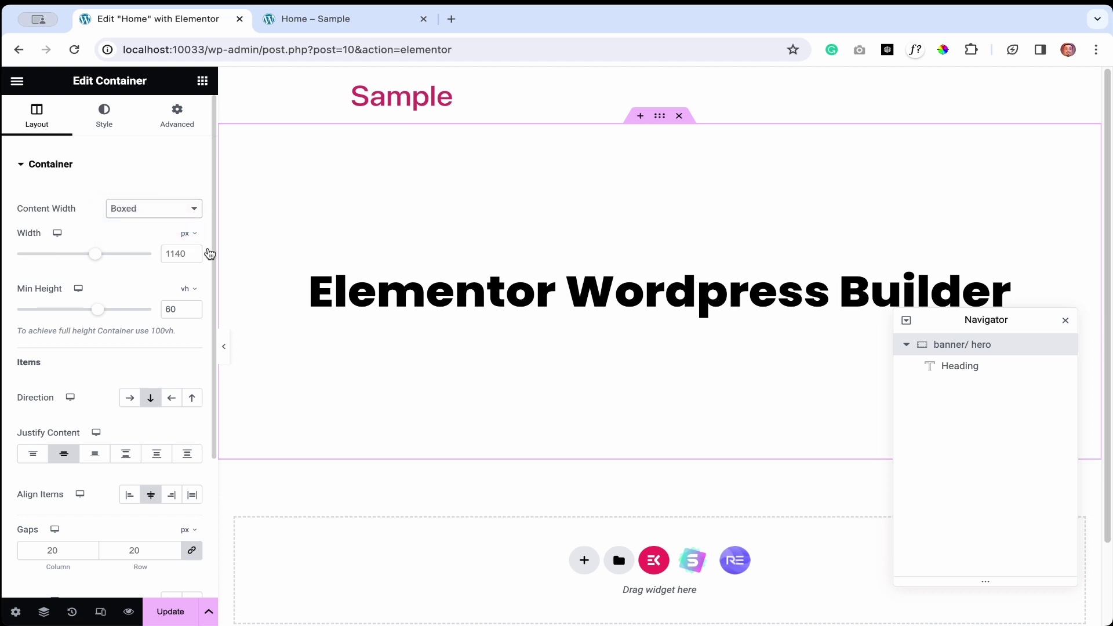
{"action": "left_click", "coordinate": [224, 347]}
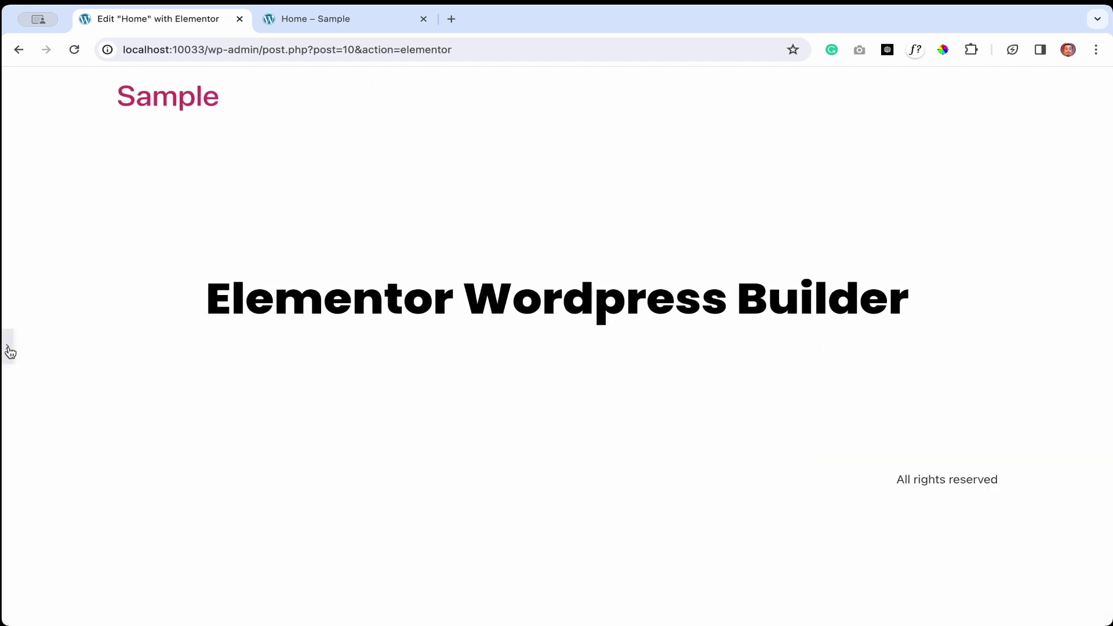
{"action": "left_click", "coordinate": [9, 349]}
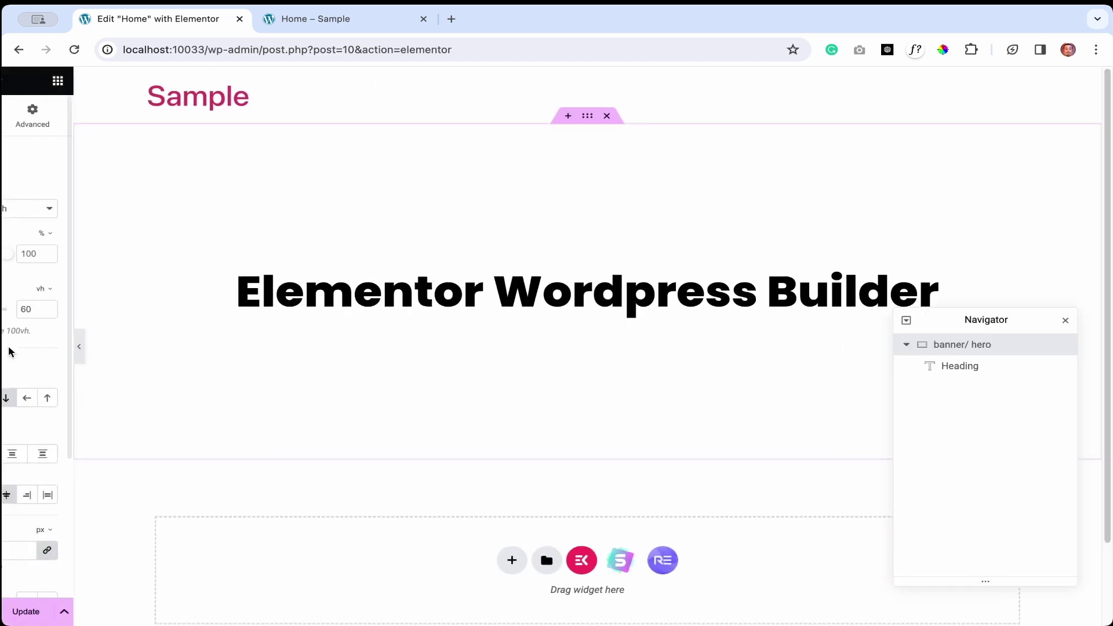
Increase the heading's font size until its text spans roughly the site's content width, and preview the page
{"action": "left_click", "coordinate": [331, 294]}
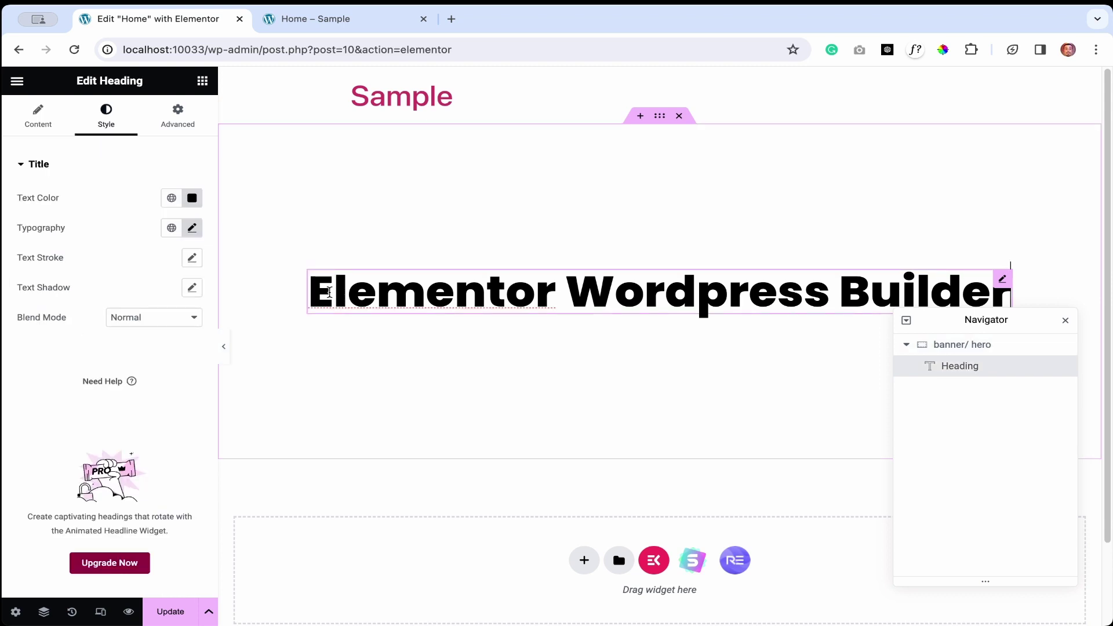
{"action": "left_click", "coordinate": [191, 229]}
{"action": "left_click_drag", "start_coordinate": [64, 346], "coordinate": [70, 347]}
{"action": "left_click", "coordinate": [227, 350]}
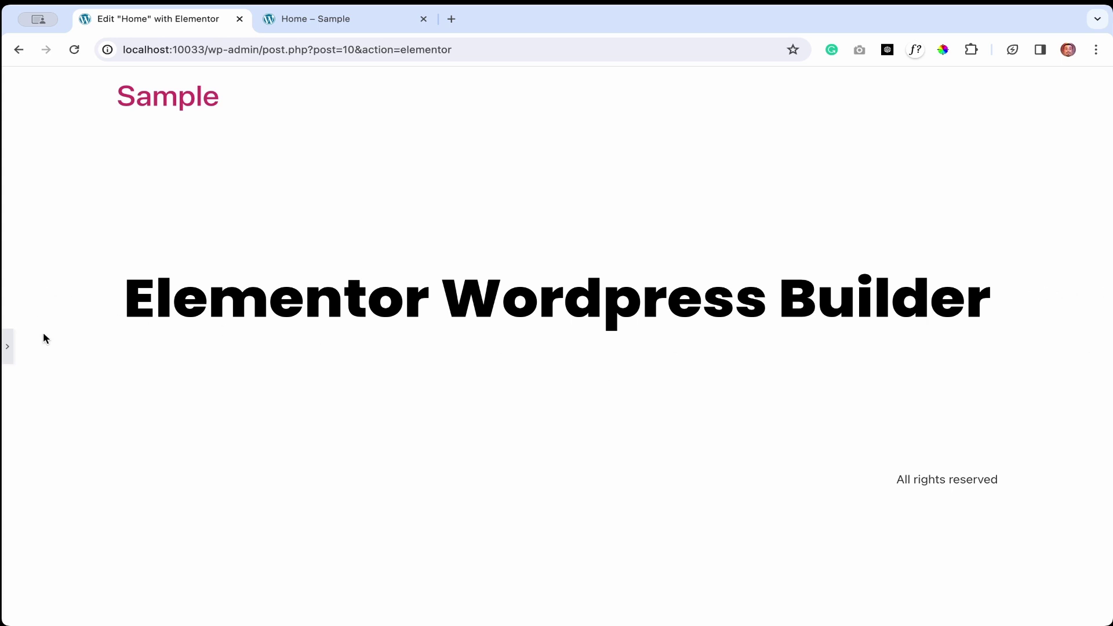
{"action": "left_click", "coordinate": [8, 350]}
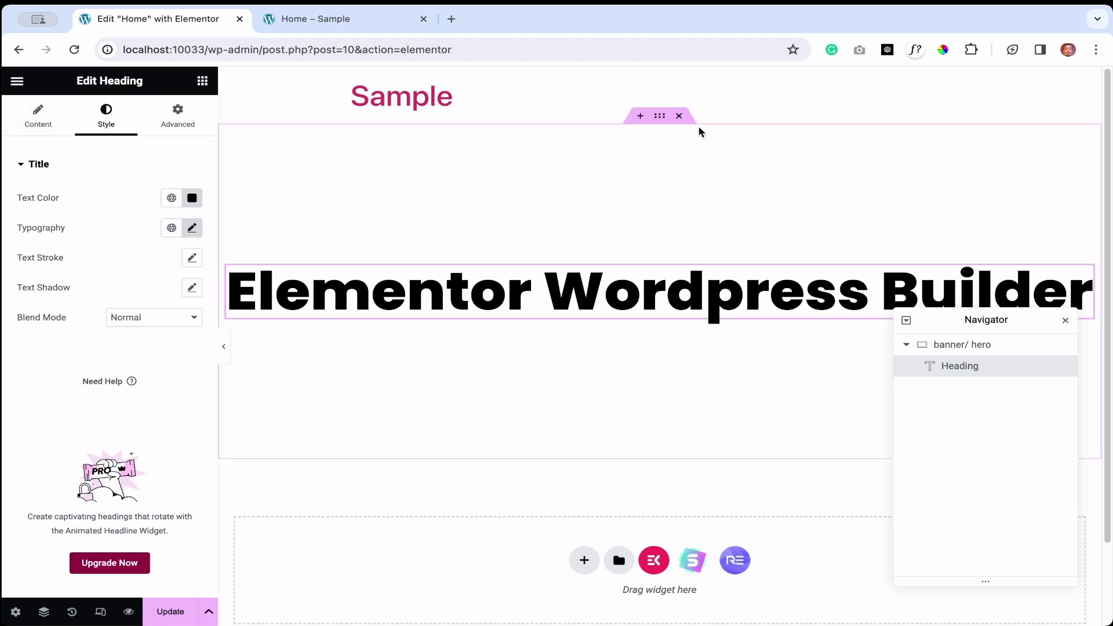
Set the banner container's content width to Boxed and preview how the heading fits
{"action": "left_click", "coordinate": [670, 122]}
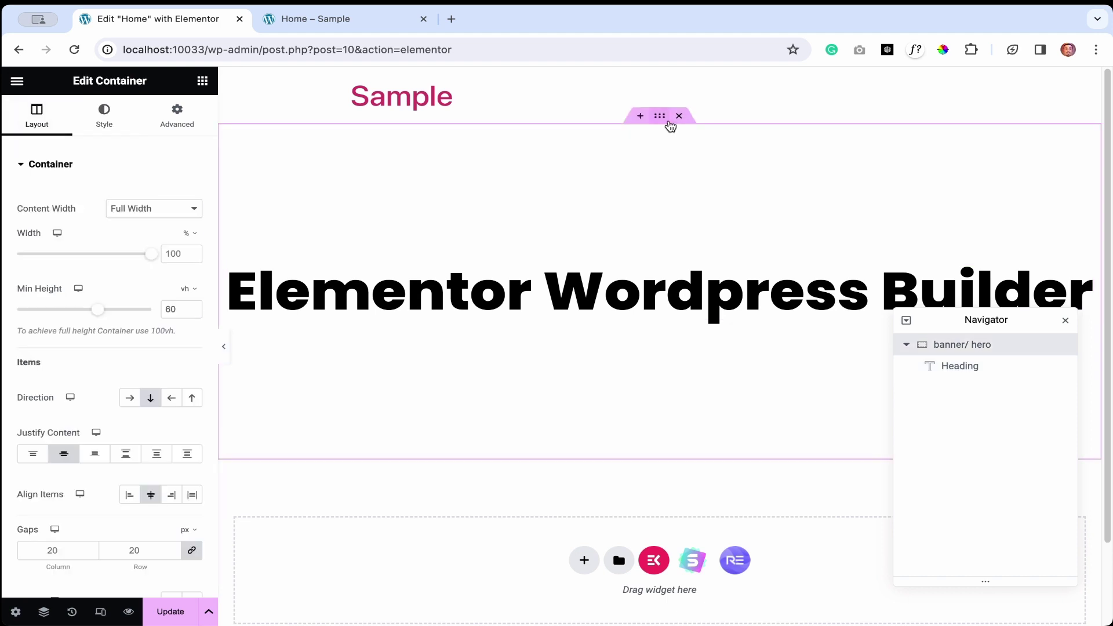
{"action": "left_click", "coordinate": [166, 208]}
{"action": "left_click", "coordinate": [162, 193]}
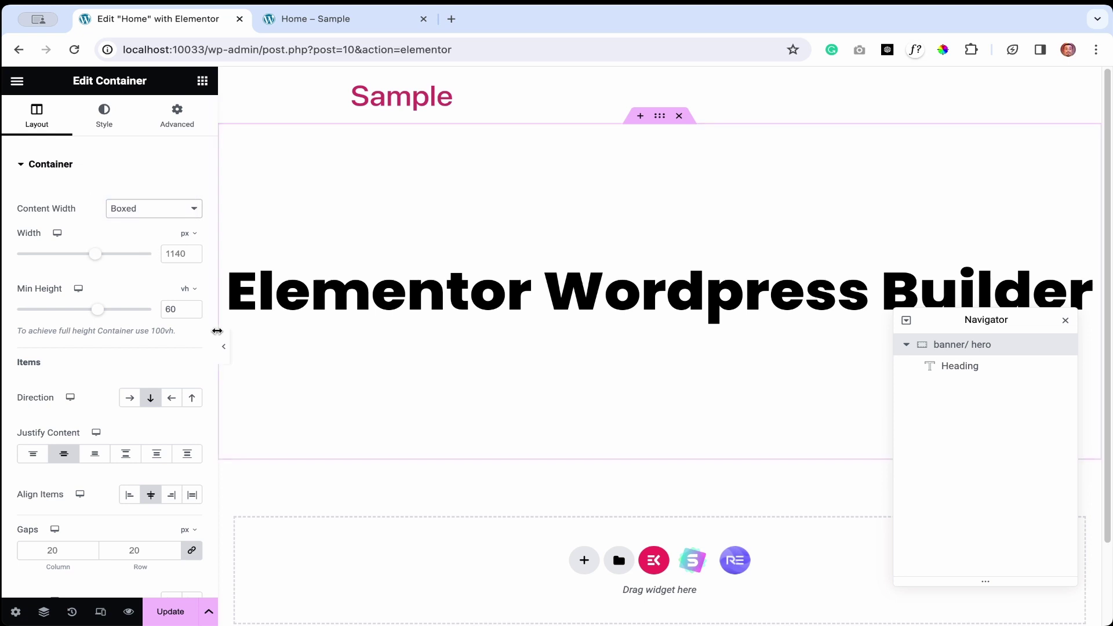
{"action": "left_click", "coordinate": [223, 346]}
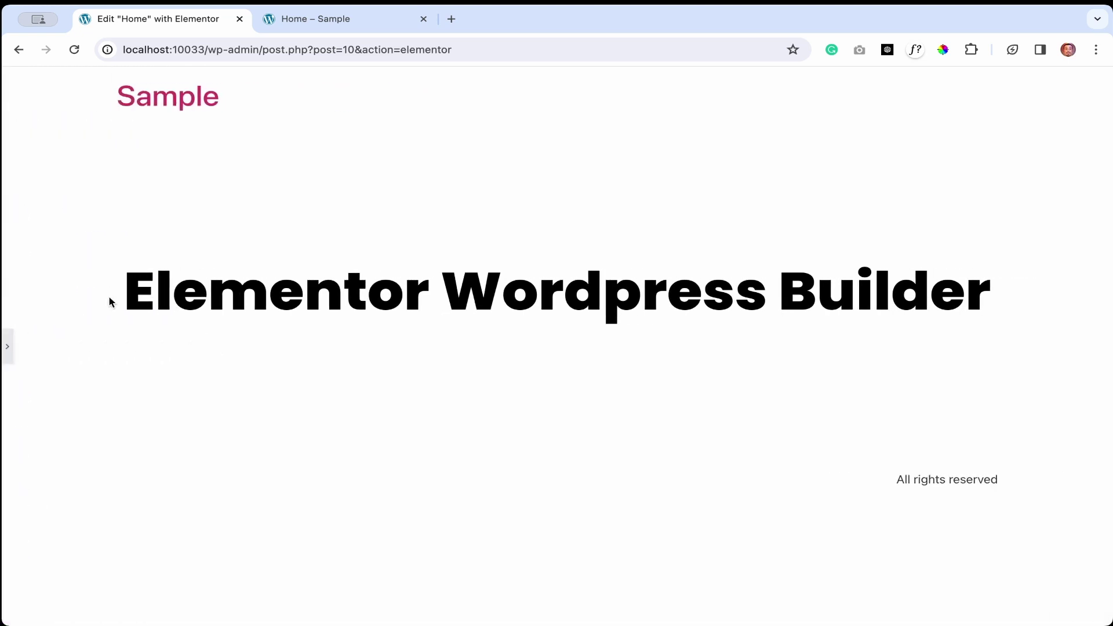
{"action": "left_click", "coordinate": [8, 348]}
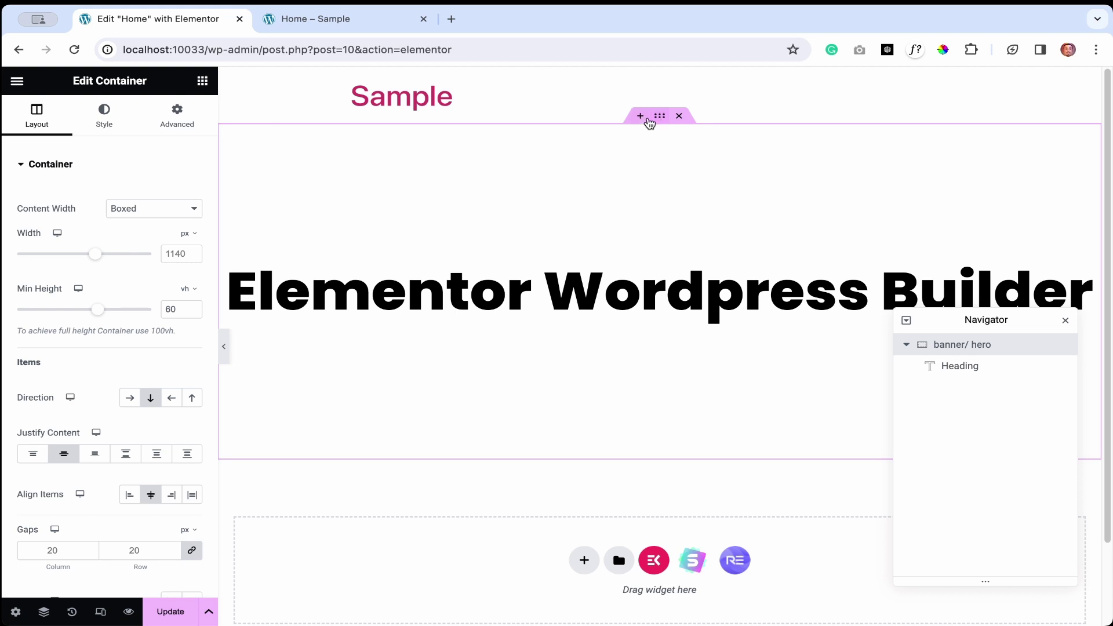
Set the banner container's background type to the classic color-and-image option
{"action": "left_click", "coordinate": [109, 123]}
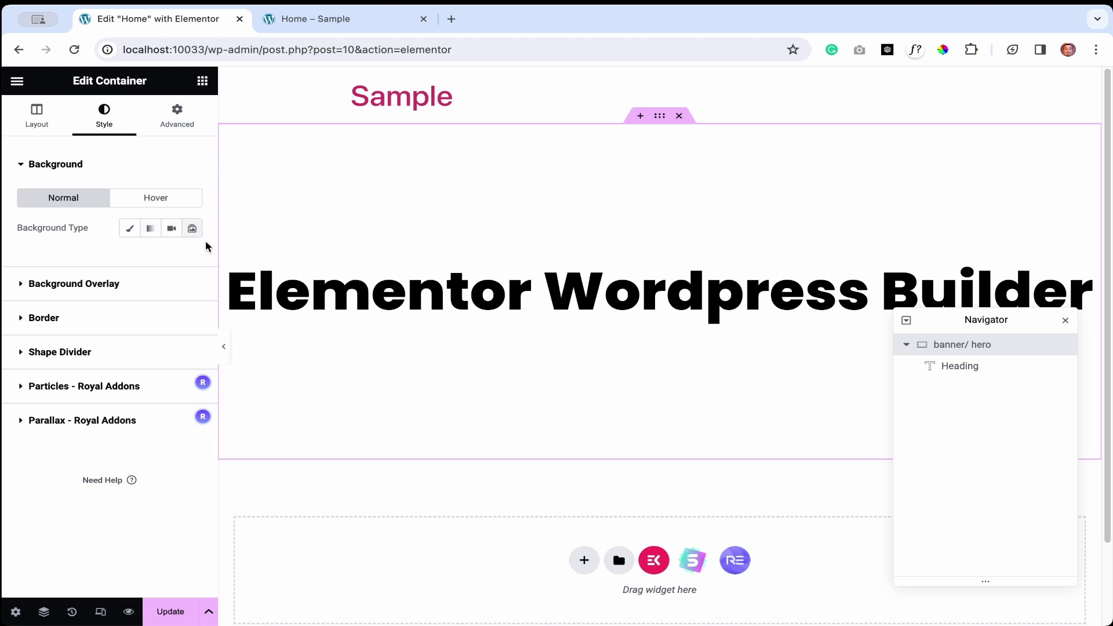
{"action": "left_click", "coordinate": [125, 232]}
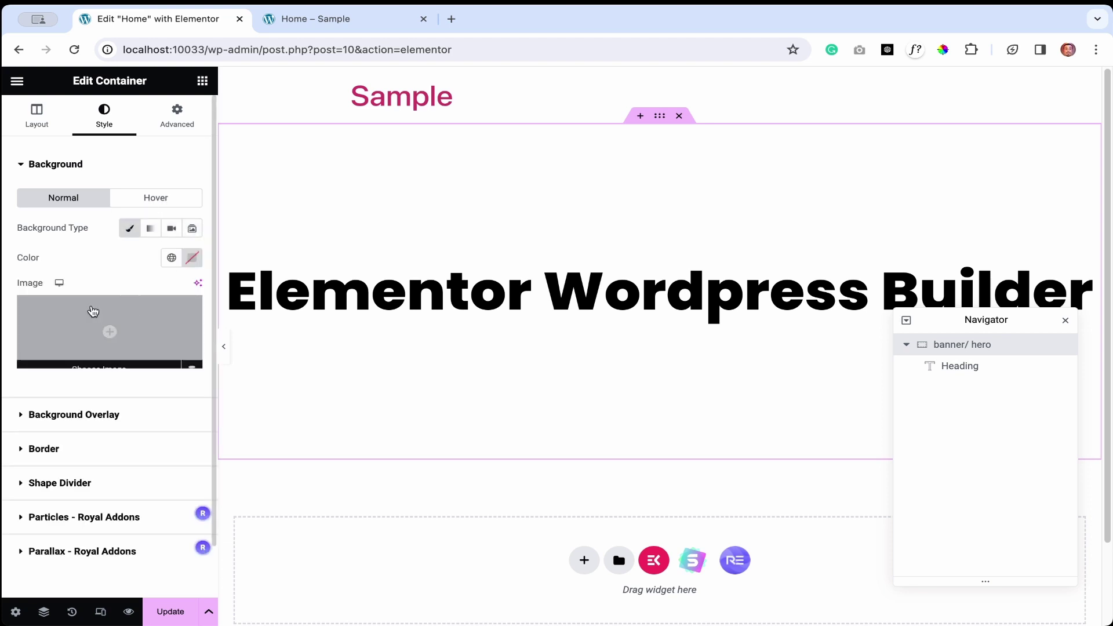
Try several background colors on the banner container, ending with #FFFEFE, and reset the color
{"action": "left_click", "coordinate": [191, 257]}
{"action": "left_click", "coordinate": [174, 350]}
{"action": "left_click", "coordinate": [232, 319]}
{"action": "left_click_drag", "start_coordinate": [233, 319], "coordinate": [102, 296]}
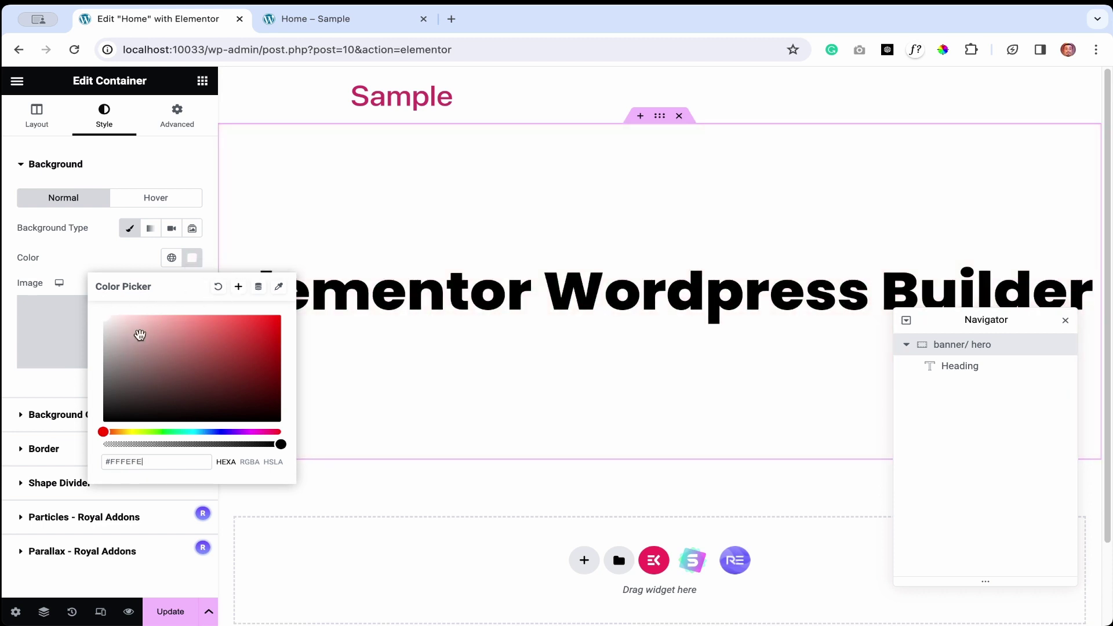
{"action": "left_click", "coordinate": [218, 288]}
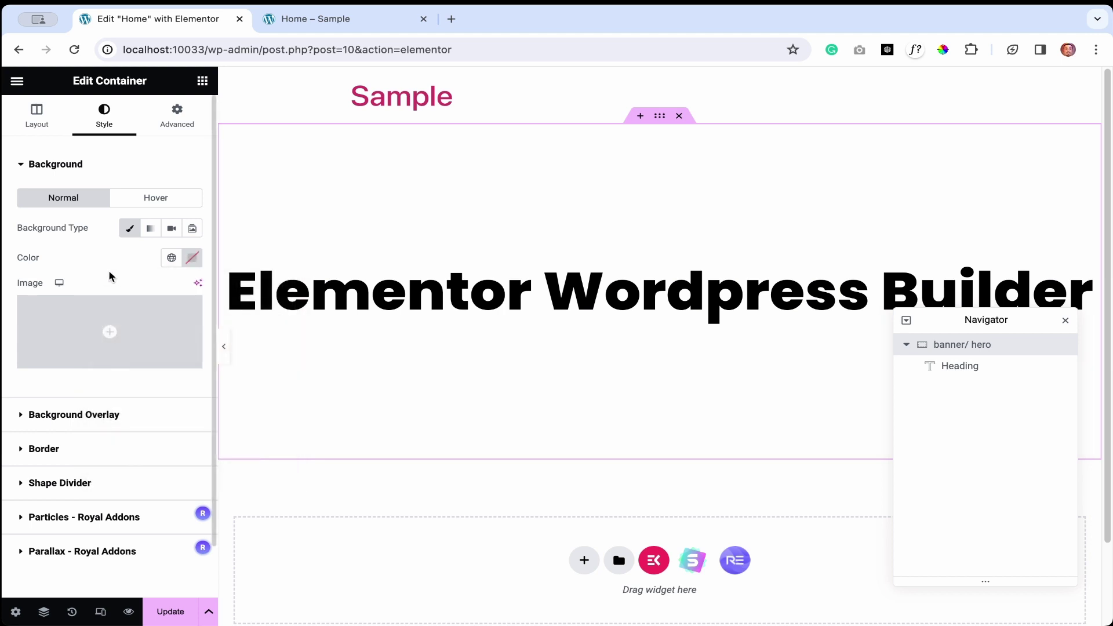
Upload apartment-1822409_1920.jpg from Downloads and use it as the banner container's background image
{"action": "left_click", "coordinate": [60, 320]}
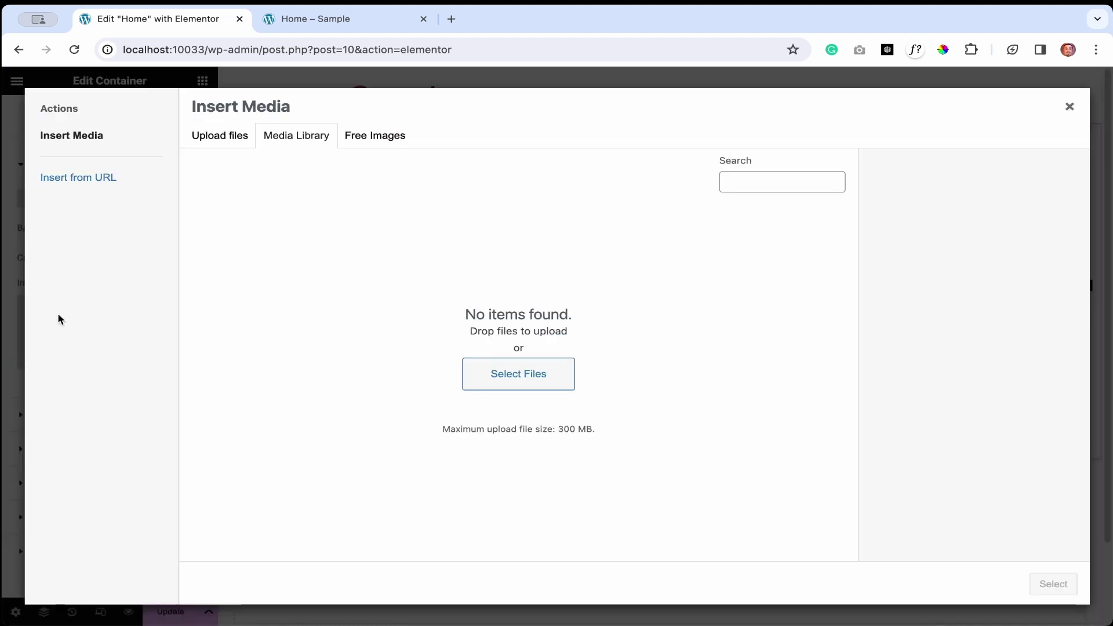
{"action": "left_click", "coordinate": [233, 137]}
{"action": "left_click", "coordinate": [645, 350]}
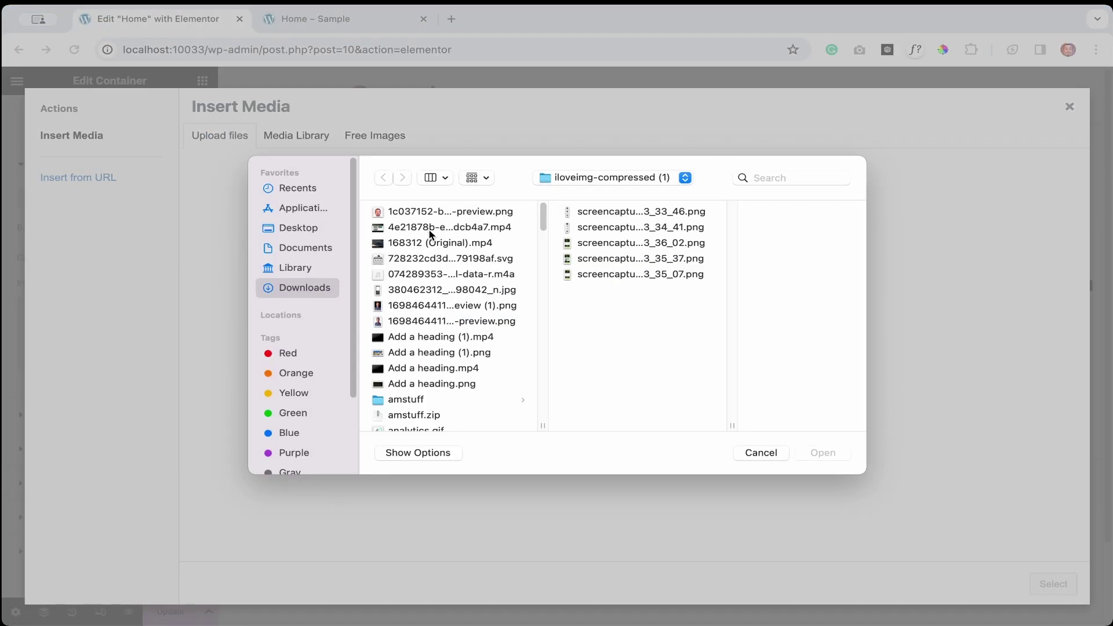
{"action": "scroll", "coordinate": [418, 376], "scroll_direction": "down", "scroll_amount": 4}
{"action": "left_click", "coordinate": [409, 390]}
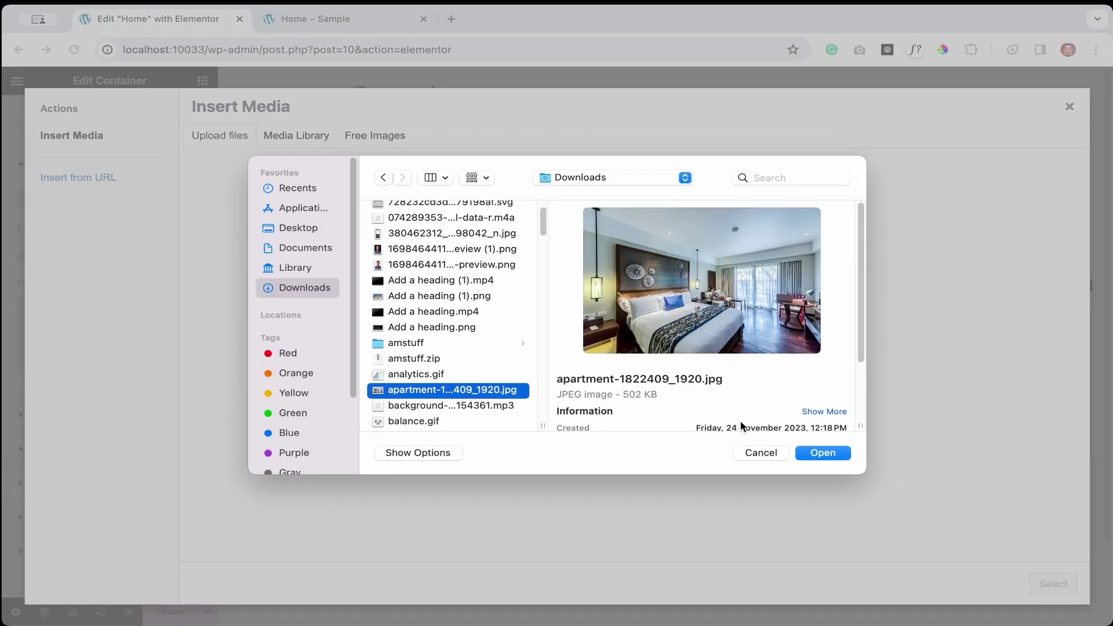
{"action": "left_click", "coordinate": [811, 453]}
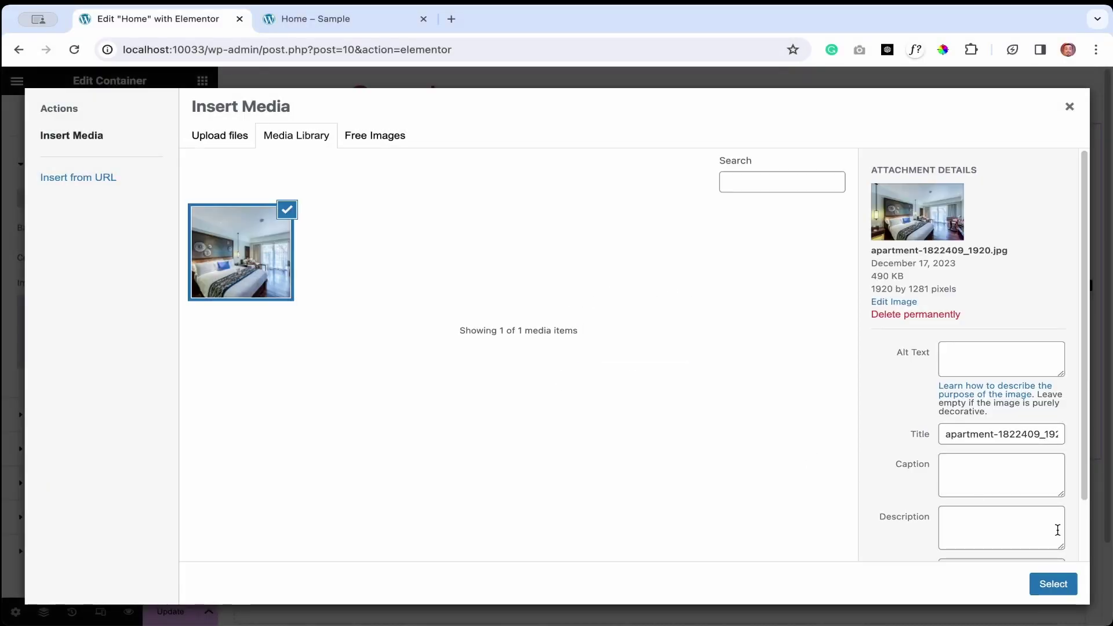
{"action": "left_click", "coordinate": [1052, 585]}
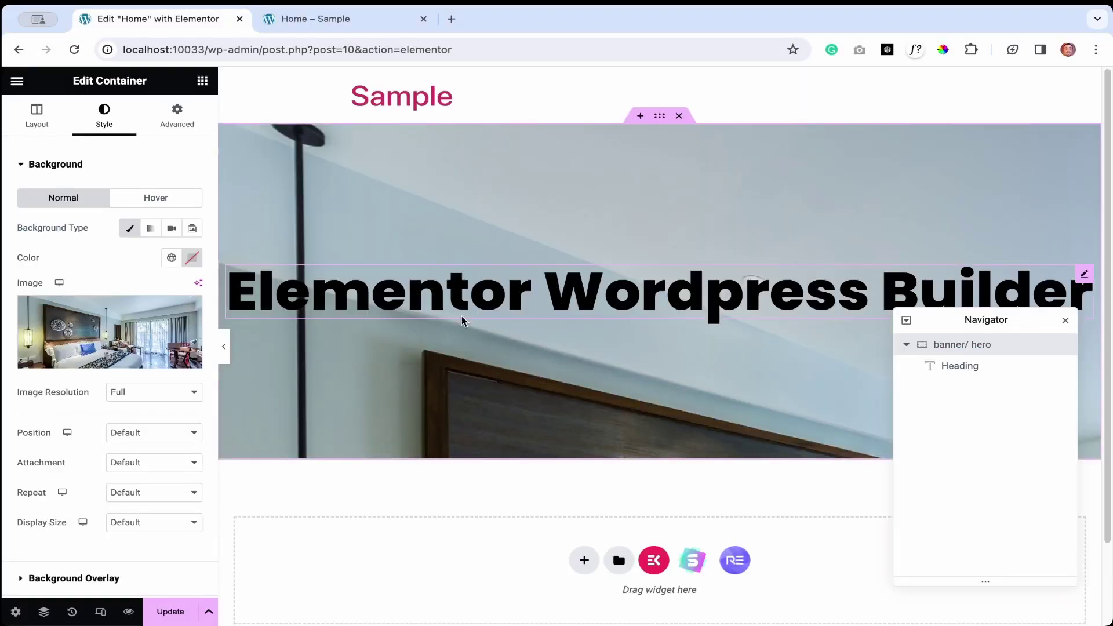
Set the banner background image's position to Center Center
{"action": "scroll", "coordinate": [141, 343], "scroll_direction": "down", "scroll_amount": 1}
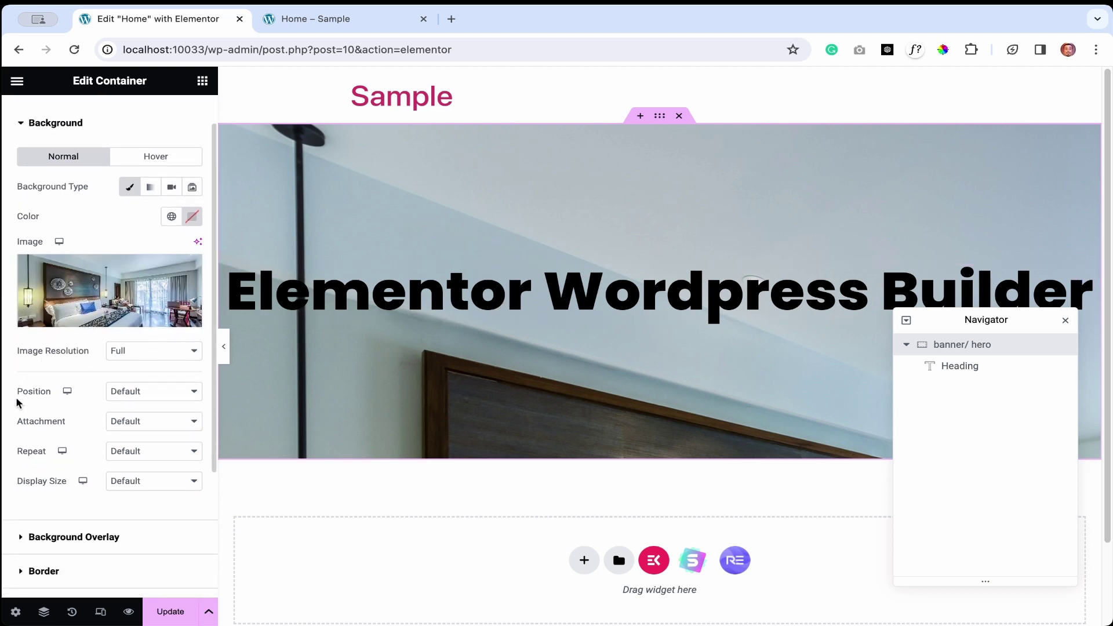
{"action": "left_click", "coordinate": [159, 391]}
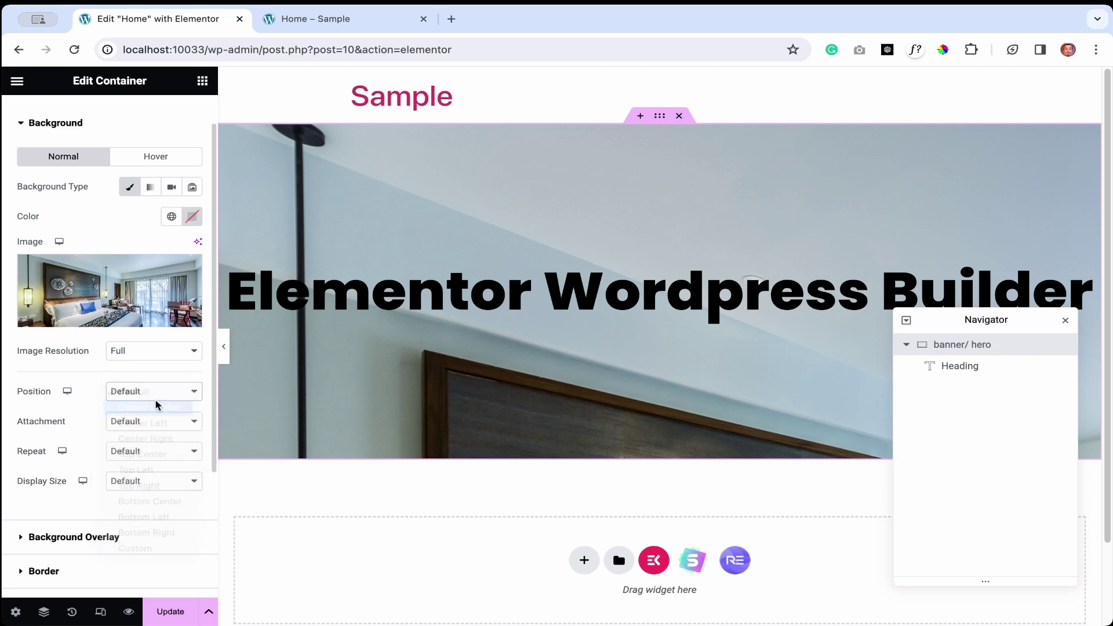
{"action": "left_click", "coordinate": [156, 407]}
Set the background image's attachment to Scroll and check how it moves with the page
{"action": "left_click", "coordinate": [150, 425]}
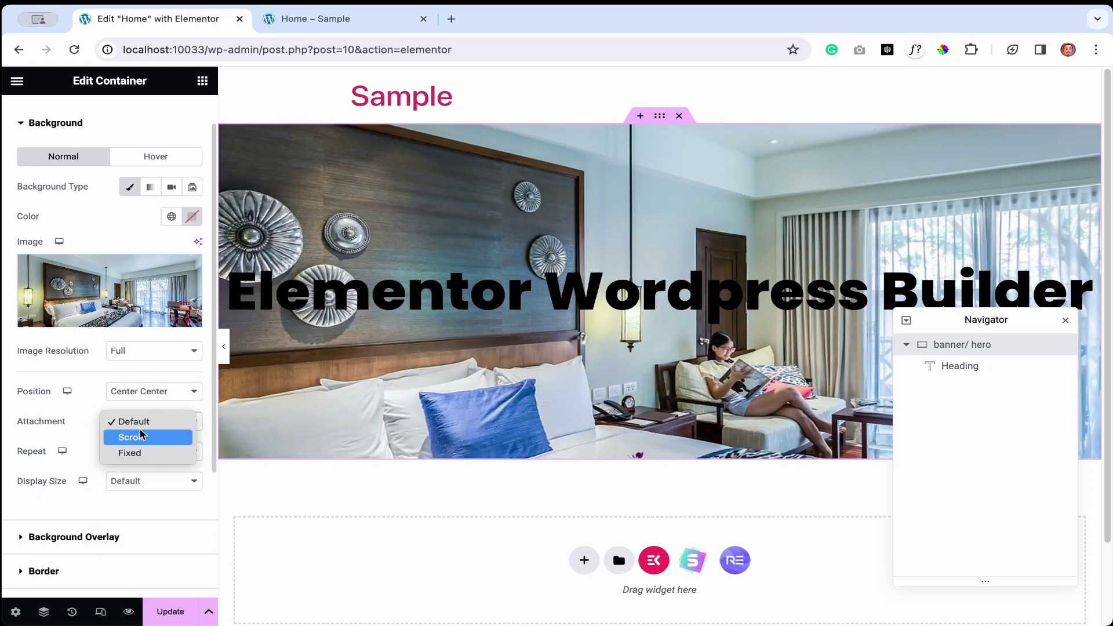
{"action": "left_click", "coordinate": [141, 436]}
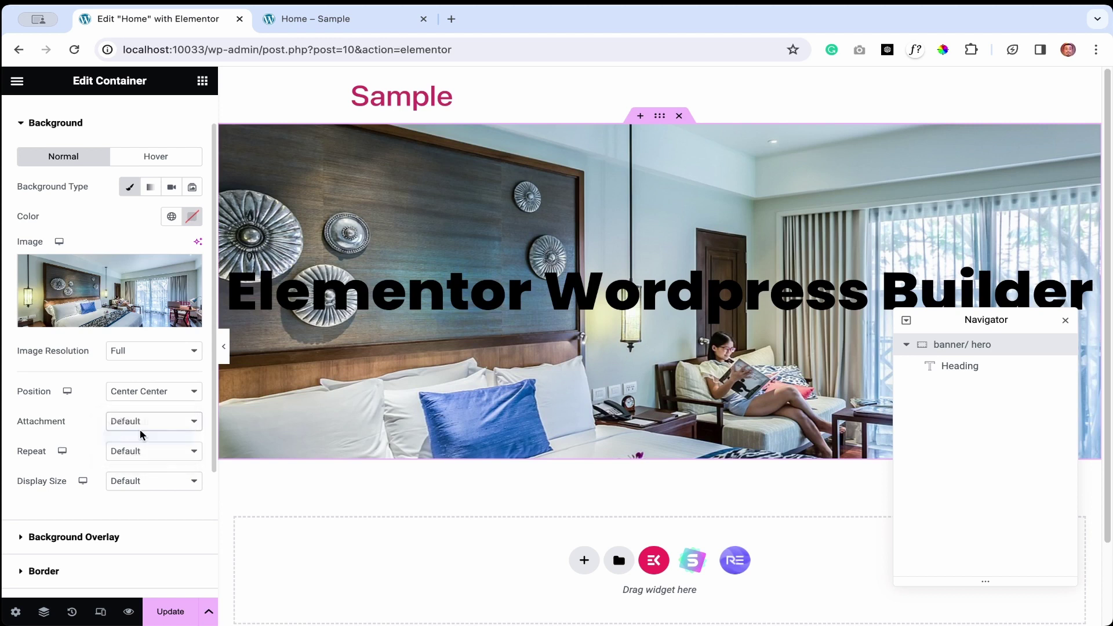
{"action": "scroll", "coordinate": [413, 390], "scroll_direction": "down", "scroll_amount": 2}
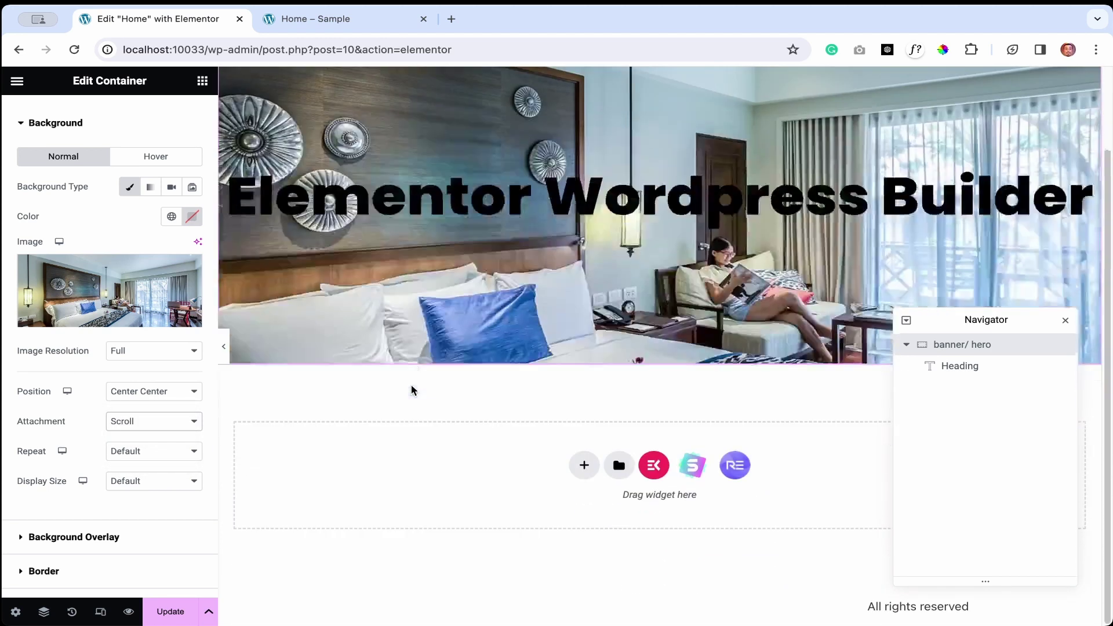
Set the background image's attachment to Fixed and test the effect by moving up and down the page
{"action": "left_click", "coordinate": [193, 427]}
{"action": "left_click", "coordinate": [177, 437]}
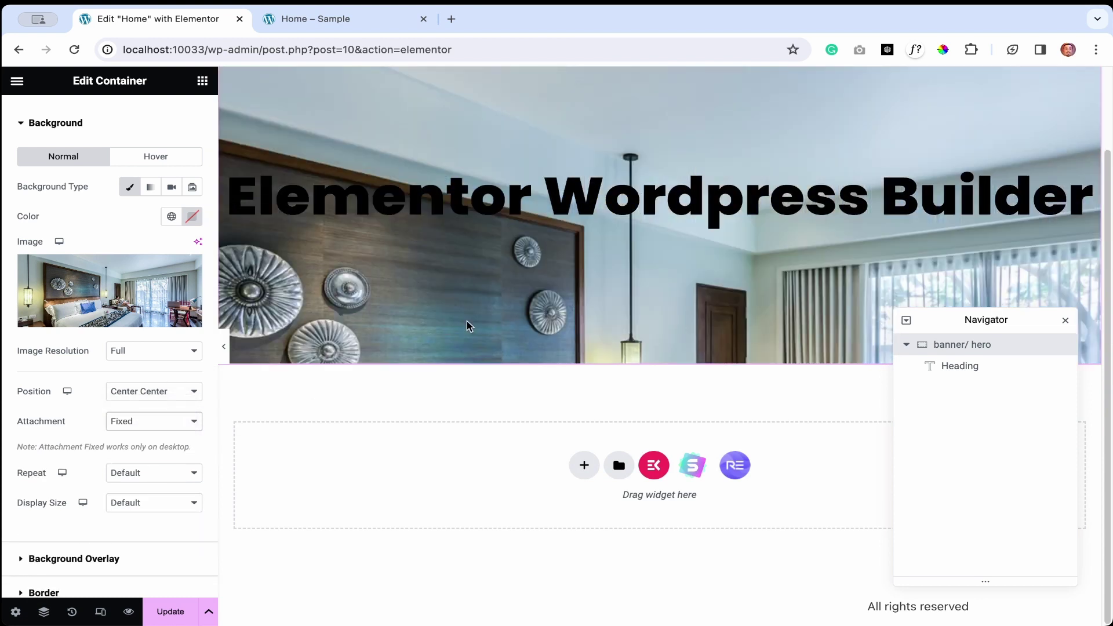
{"action": "scroll", "coordinate": [468, 334], "scroll_direction": "up", "scroll_amount": 2}
{"action": "scroll", "coordinate": [468, 337], "scroll_direction": "down", "scroll_amount": 2}
{"action": "scroll", "coordinate": [468, 337], "scroll_direction": "up", "scroll_amount": 2}
{"action": "scroll", "coordinate": [469, 338], "scroll_direction": "down", "scroll_amount": 2}
{"action": "scroll", "coordinate": [468, 338], "scroll_direction": "up", "scroll_amount": 2}
{"action": "scroll", "coordinate": [468, 337], "scroll_direction": "down", "scroll_amount": 2}
{"action": "scroll", "coordinate": [469, 343], "scroll_direction": "up", "scroll_amount": 2}
{"action": "scroll", "coordinate": [471, 346], "scroll_direction": "down", "scroll_amount": 2}
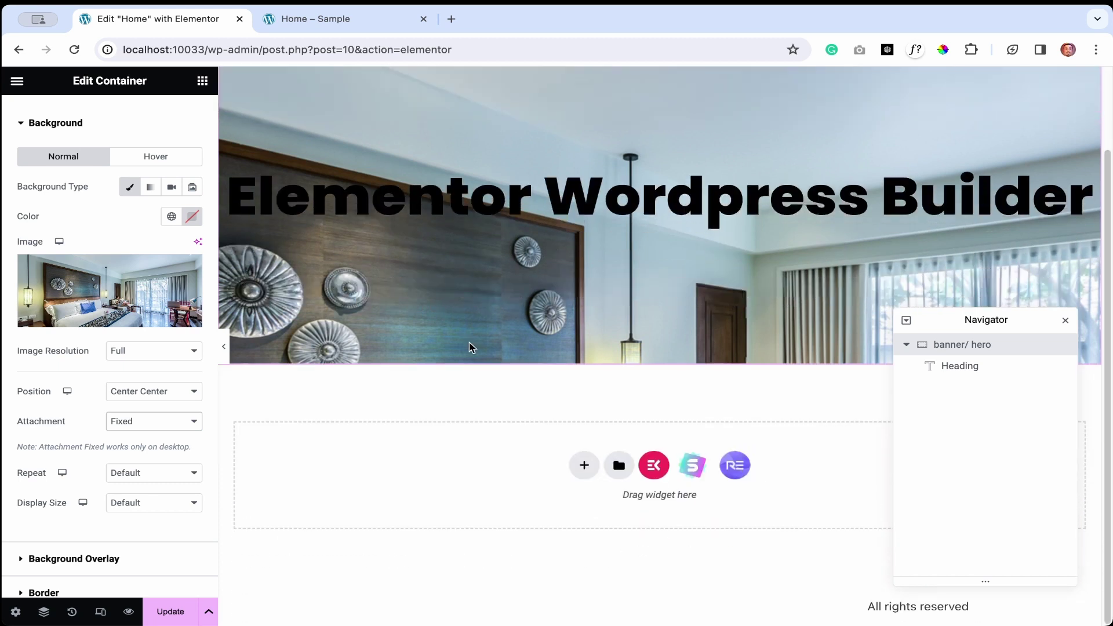
Set the banner background image's attachment back to Scroll and its repeat option to No-repeat
{"action": "left_click", "coordinate": [160, 421]}
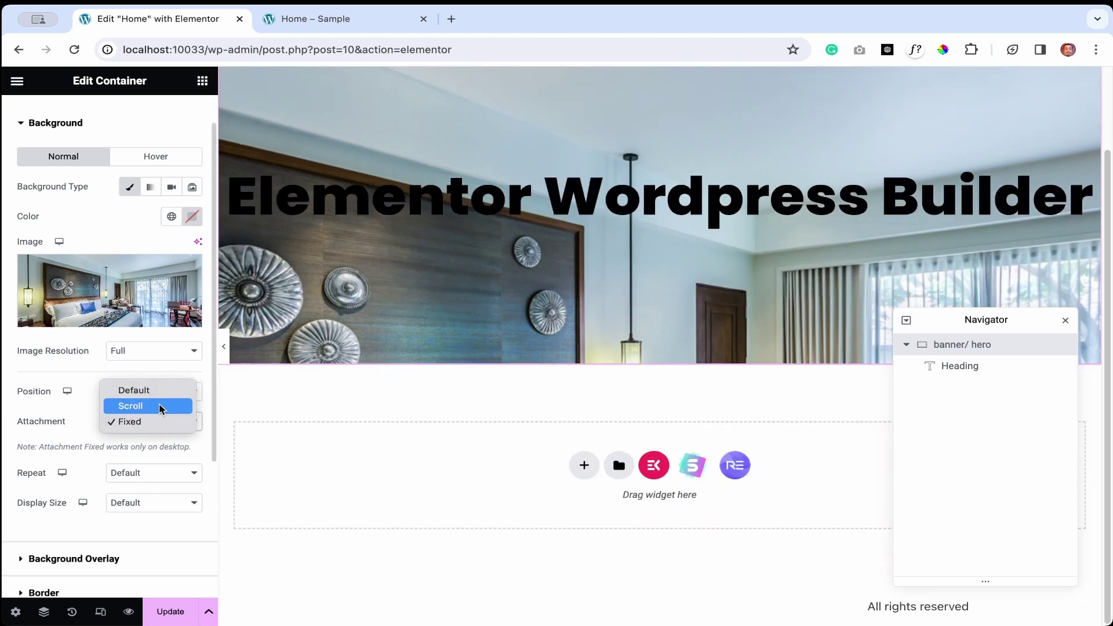
{"action": "left_click", "coordinate": [161, 408]}
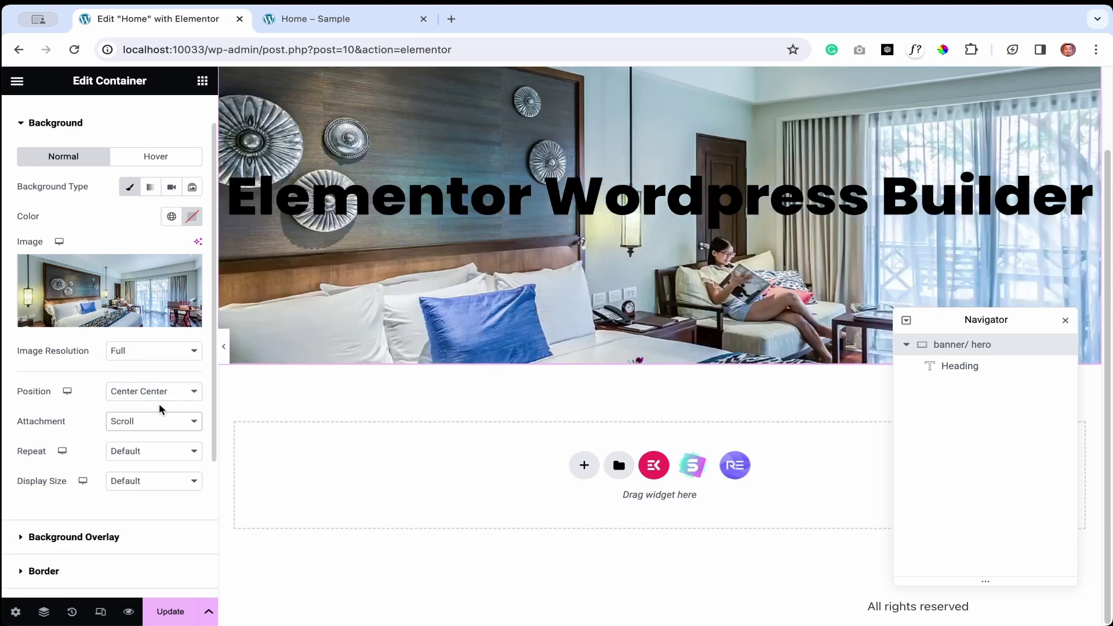
{"action": "left_click", "coordinate": [158, 456]}
{"action": "left_click", "coordinate": [159, 466]}
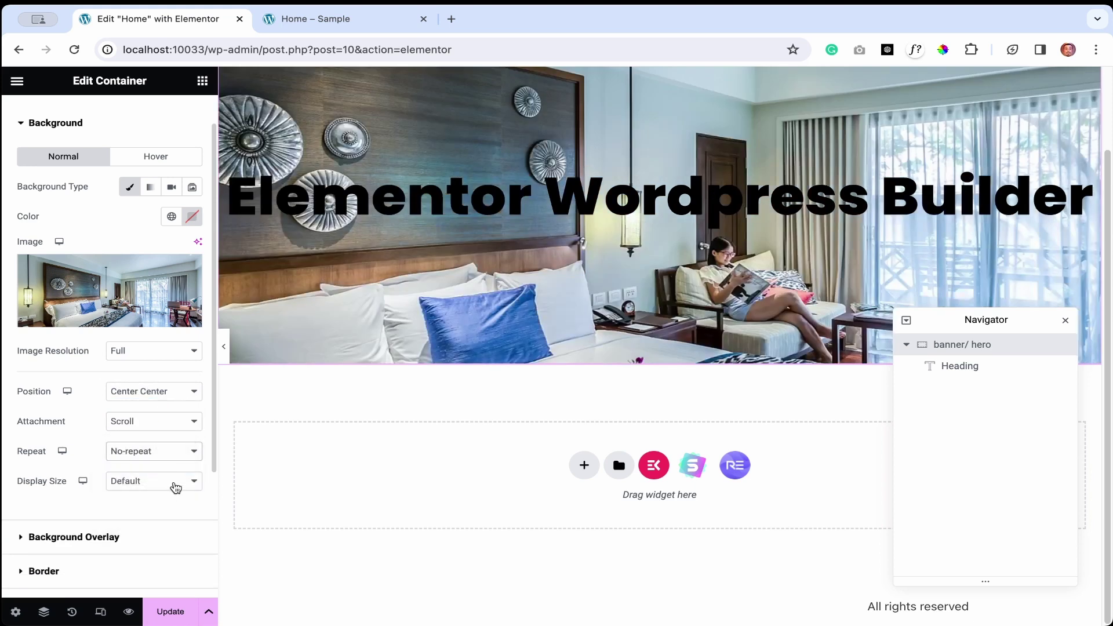
Set the banner background image's display size to Cover and check the whole banner
{"action": "left_click", "coordinate": [175, 482]}
{"action": "left_click", "coordinate": [155, 513]}
{"action": "scroll", "coordinate": [574, 320], "scroll_direction": "up", "scroll_amount": 3}
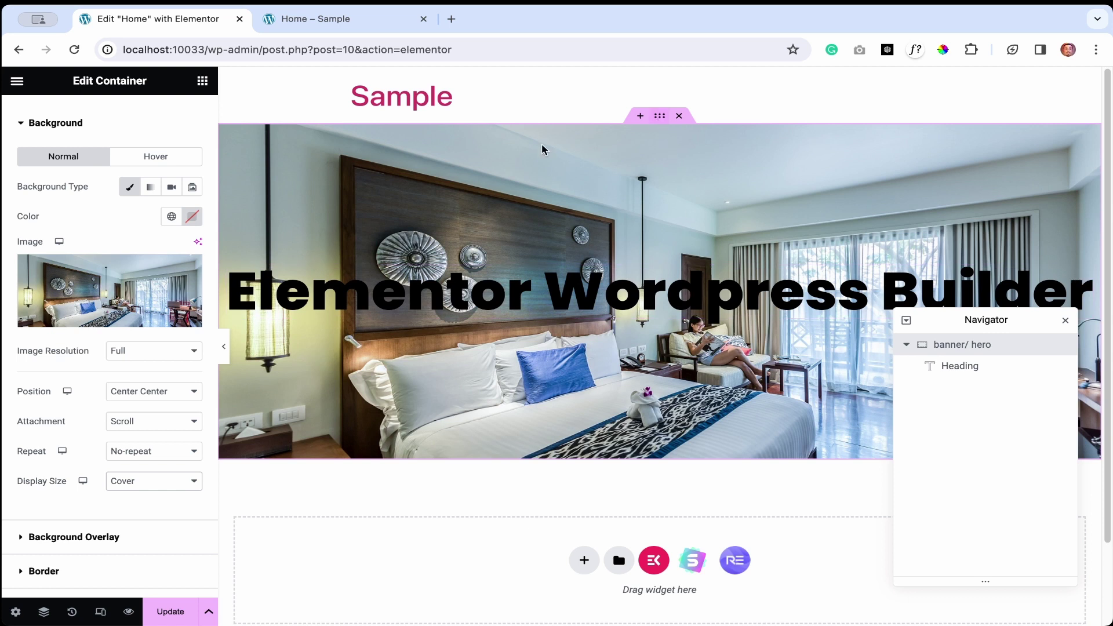
{"action": "scroll", "coordinate": [75, 164], "scroll_direction": "up", "scroll_amount": 1}
Set the banner container's minimum height to 80 vh
{"action": "left_click", "coordinate": [45, 126]}
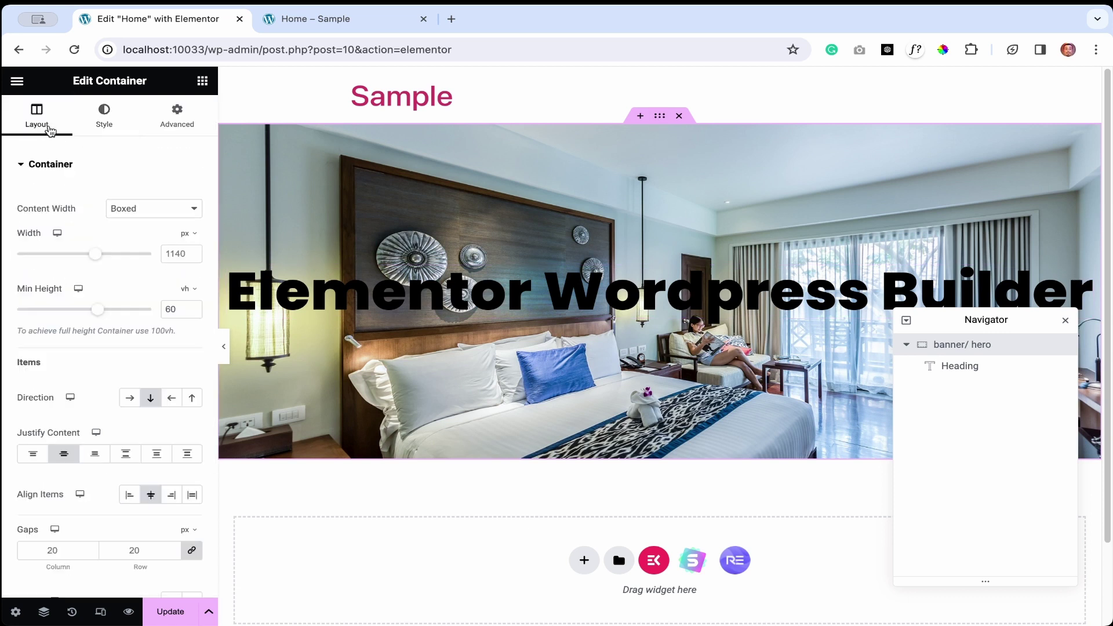
{"action": "double_click", "coordinate": [180, 310]}
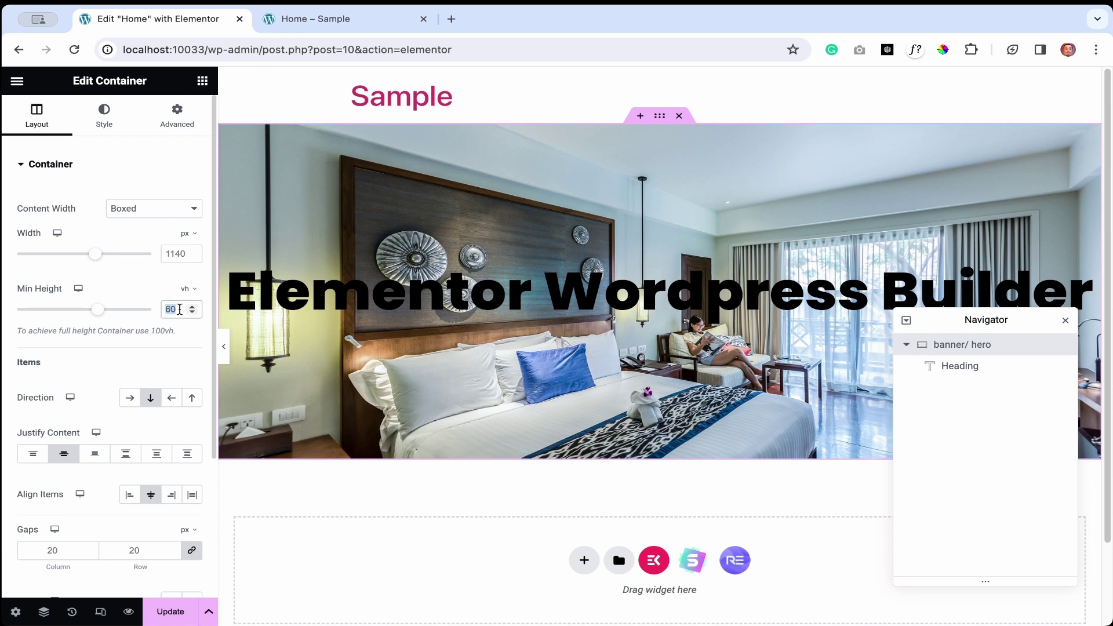
{"action": "type", "text": "80"}
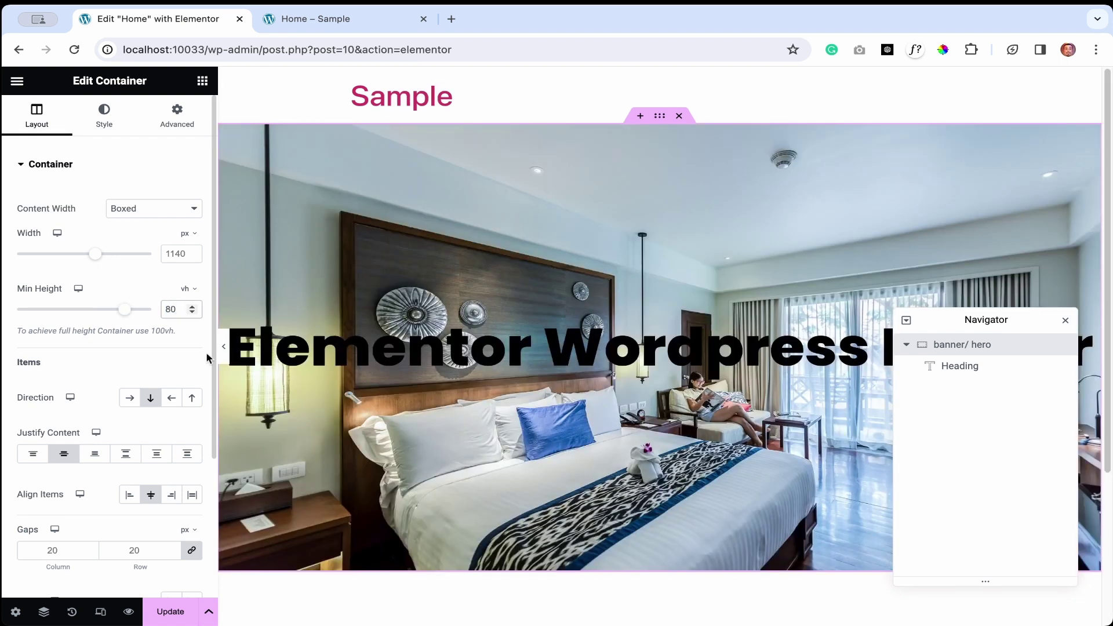
{"action": "left_click", "coordinate": [104, 115]}
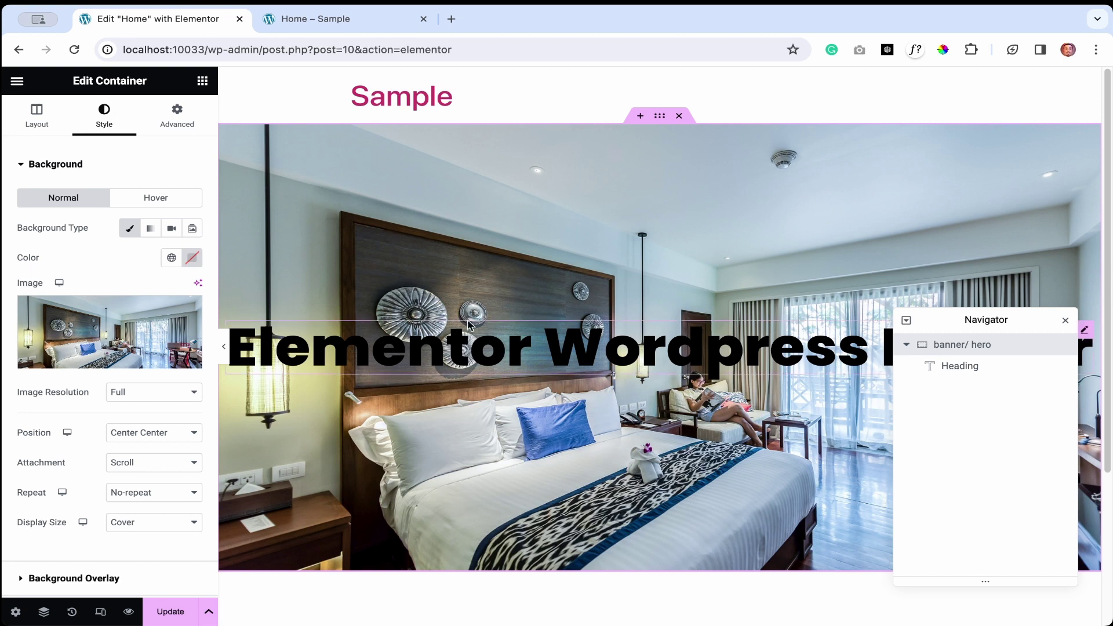
{"action": "left_click", "coordinate": [472, 345]}
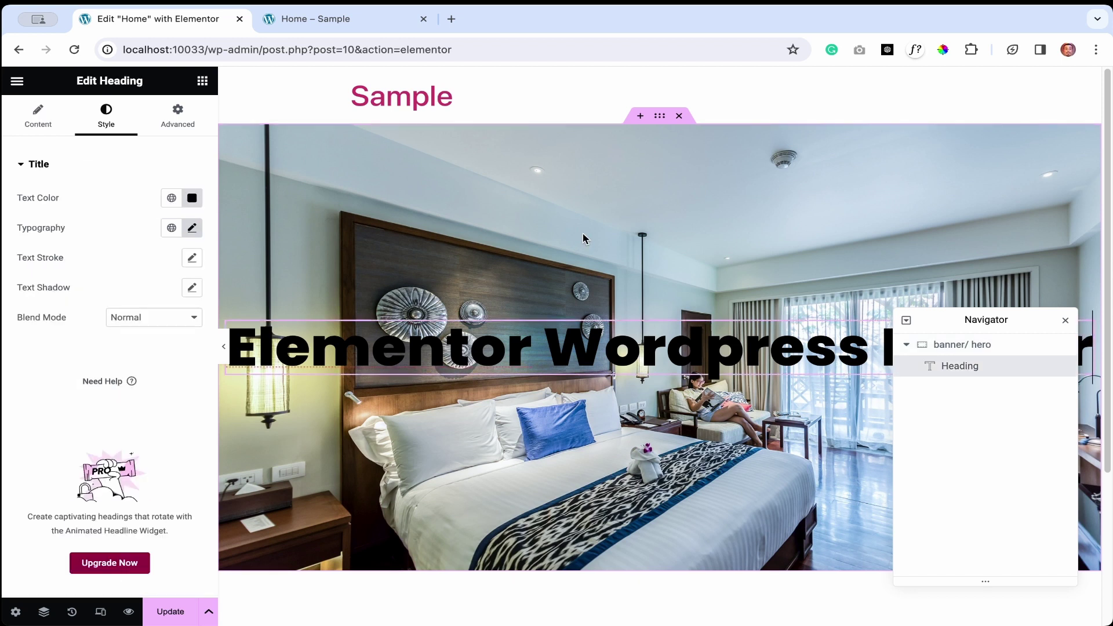
{"action": "scroll", "coordinate": [582, 238], "scroll_direction": "down", "scroll_amount": 1}
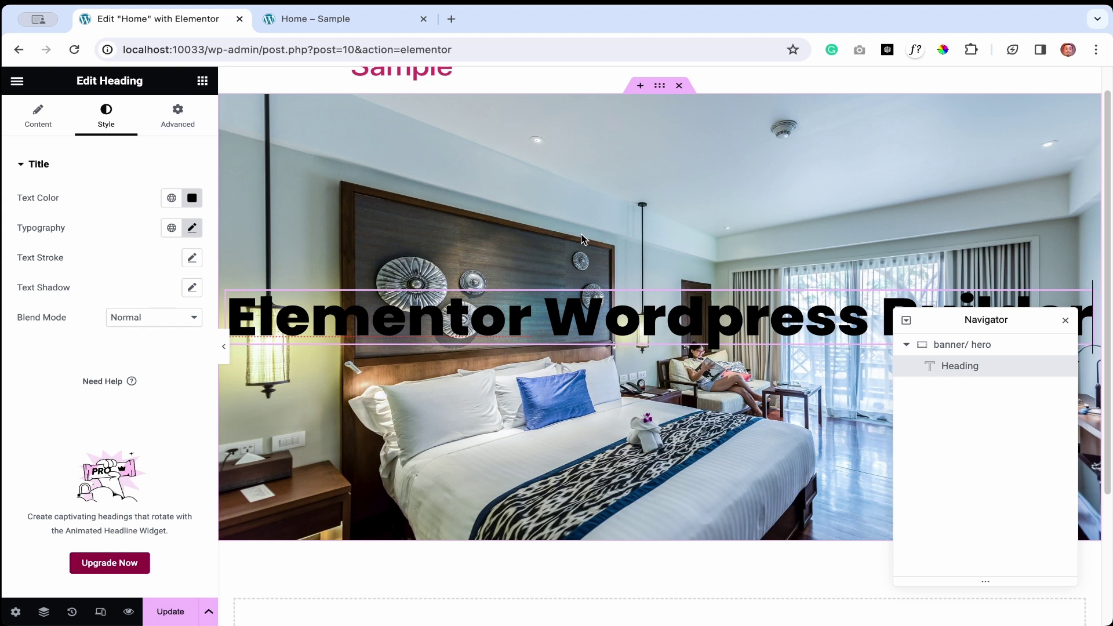
Add a solid near-black background overlay (#020101F0) to the banner container with an opacity of 0.61
{"action": "left_click", "coordinate": [662, 91]}
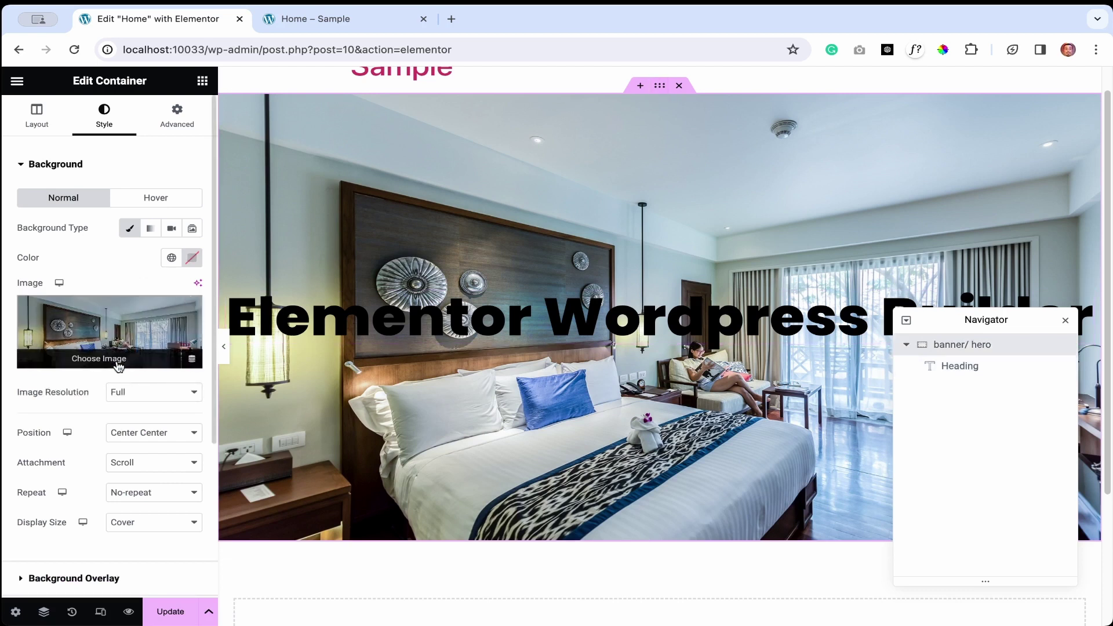
{"action": "scroll", "coordinate": [110, 348], "scroll_direction": "down", "scroll_amount": 1}
{"action": "scroll", "coordinate": [111, 388], "scroll_direction": "down", "scroll_amount": 2}
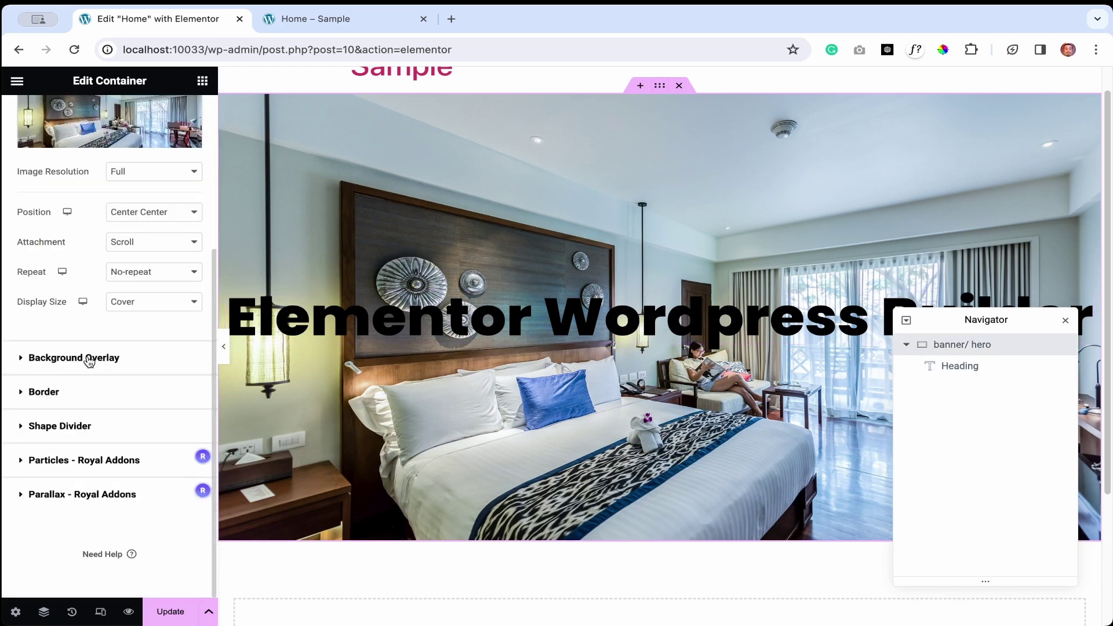
{"action": "left_click", "coordinate": [22, 364]}
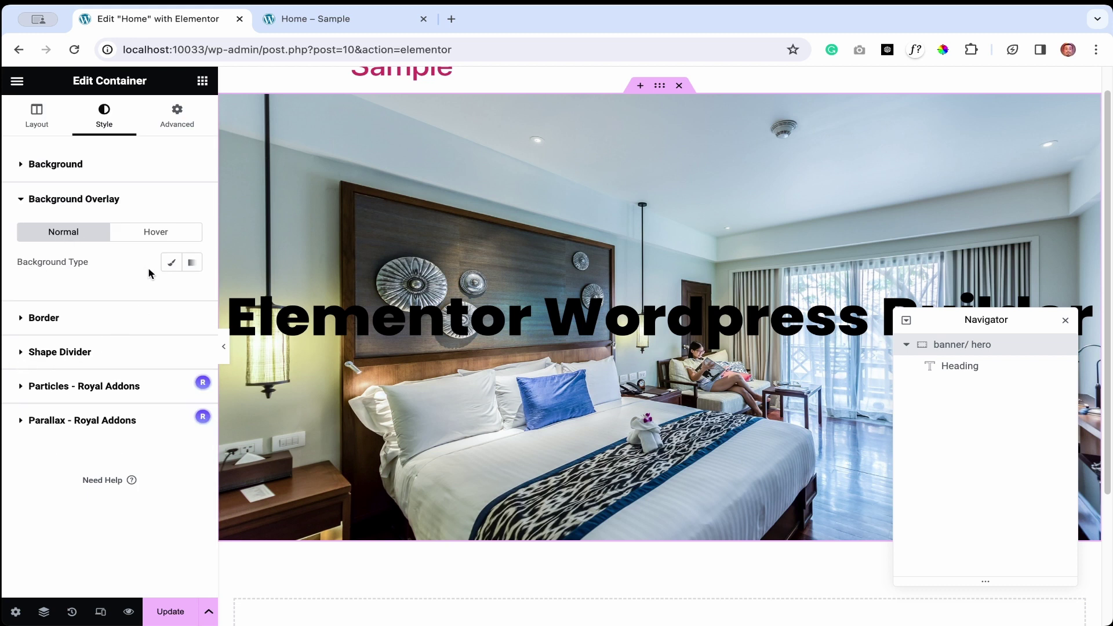
{"action": "left_click", "coordinate": [169, 264]}
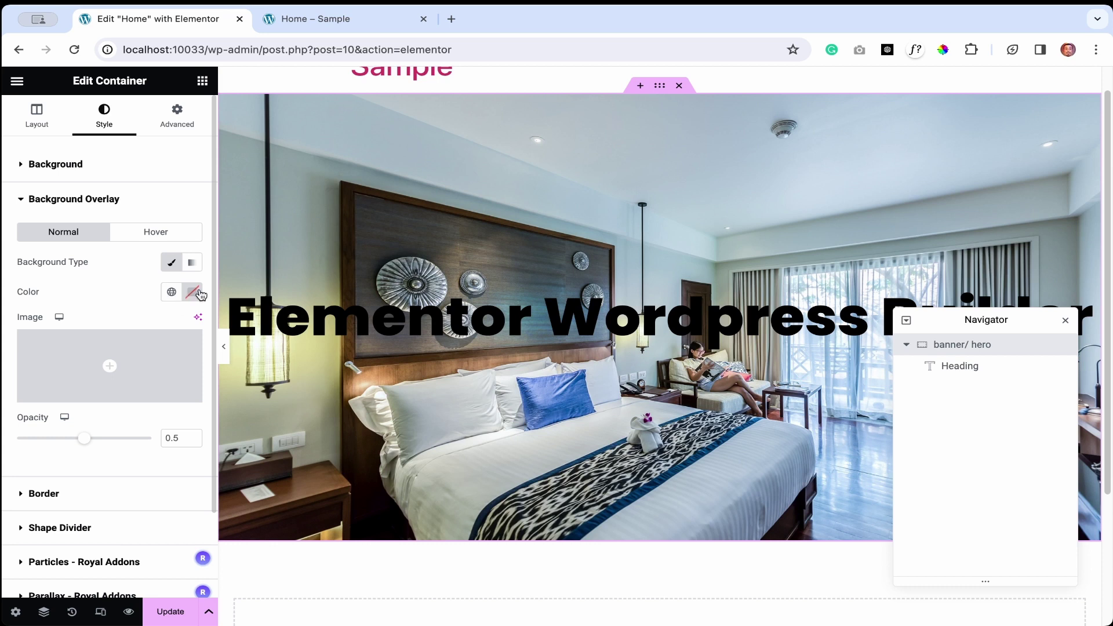
{"action": "left_click", "coordinate": [200, 295]}
{"action": "left_click_drag", "start_coordinate": [192, 387], "coordinate": [192, 455]}
{"action": "left_click_drag", "start_coordinate": [273, 476], "coordinate": [270, 478]}
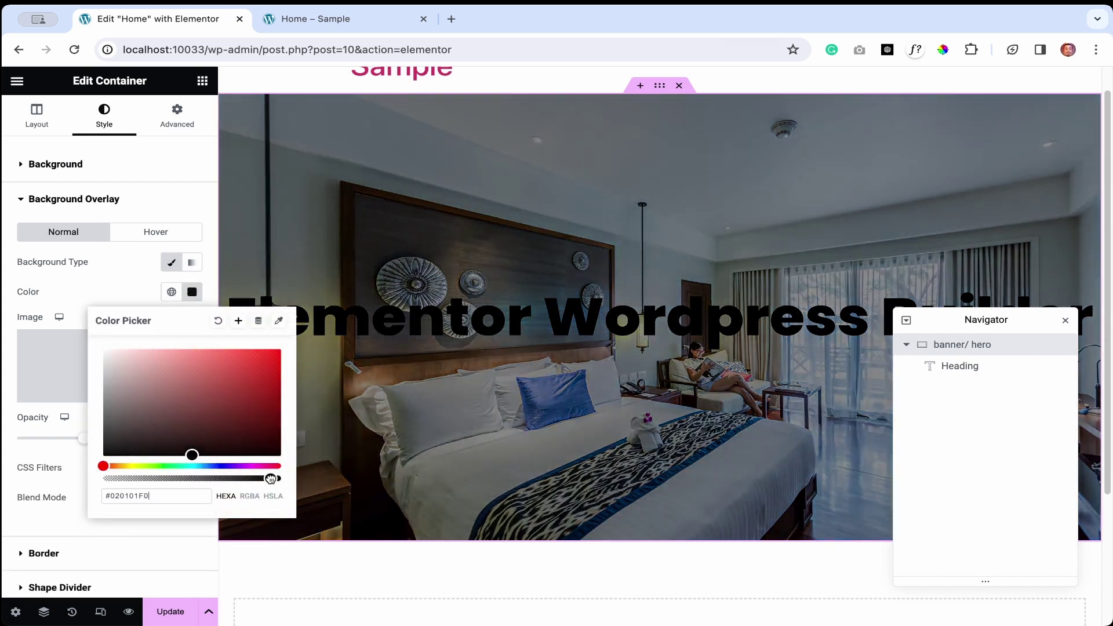
{"action": "left_click", "coordinate": [118, 298]}
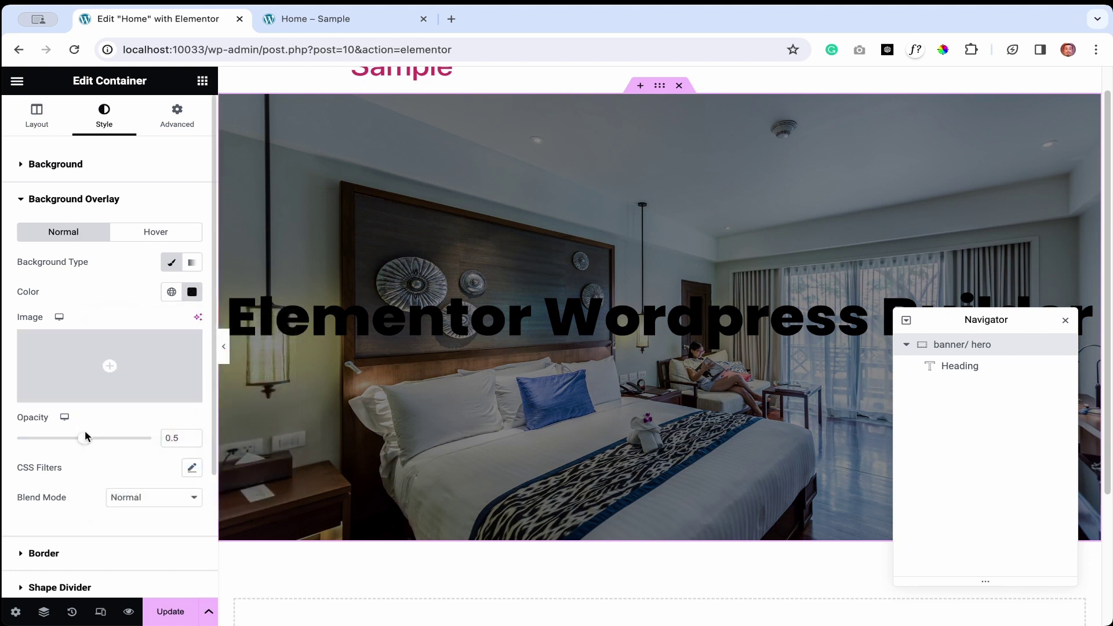
{"action": "left_click_drag", "start_coordinate": [89, 441], "coordinate": [99, 439]}
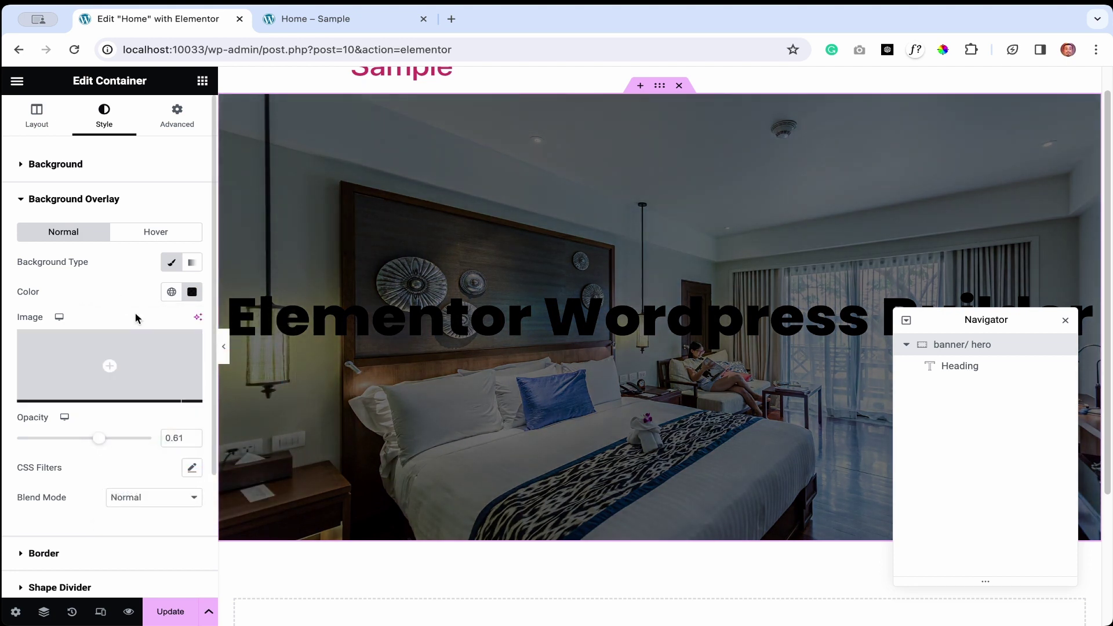
Set the banner heading's text color to #FFFFFF and preview the page at full width without the editing controls
{"action": "left_click", "coordinate": [377, 339]}
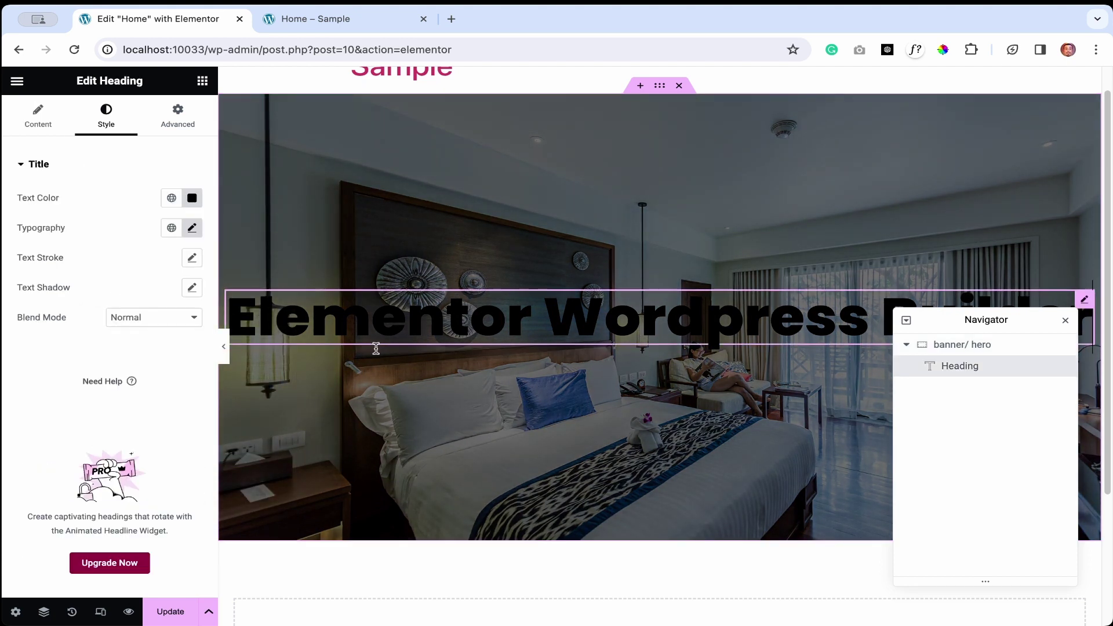
{"action": "left_click", "coordinate": [192, 198]}
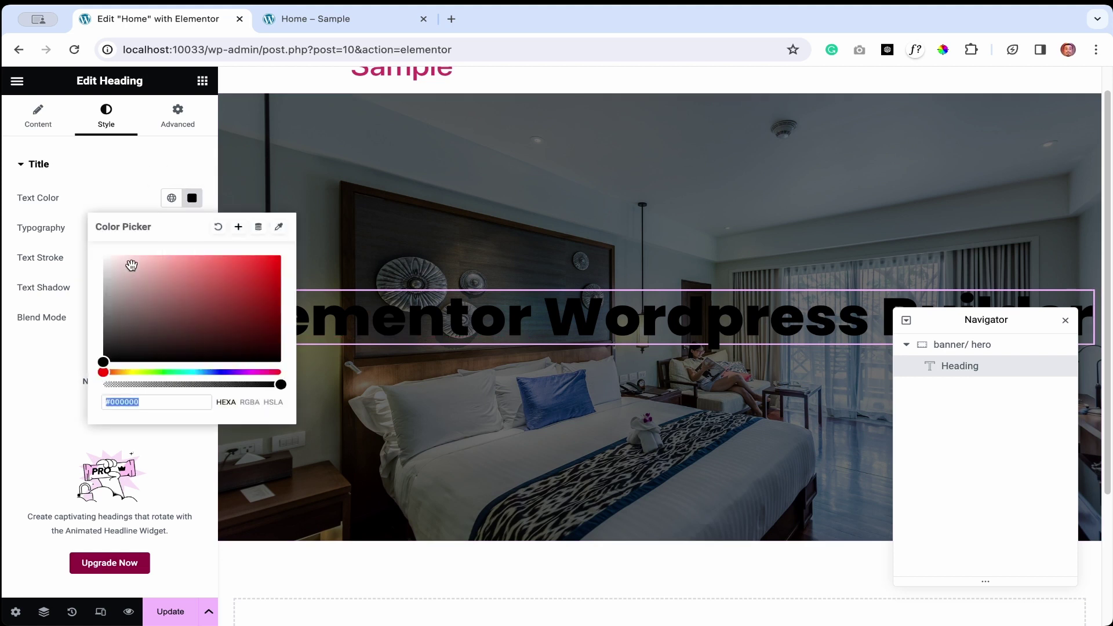
{"action": "type", "text": "#FFFFFF"}
{"action": "left_click", "coordinate": [99, 168]}
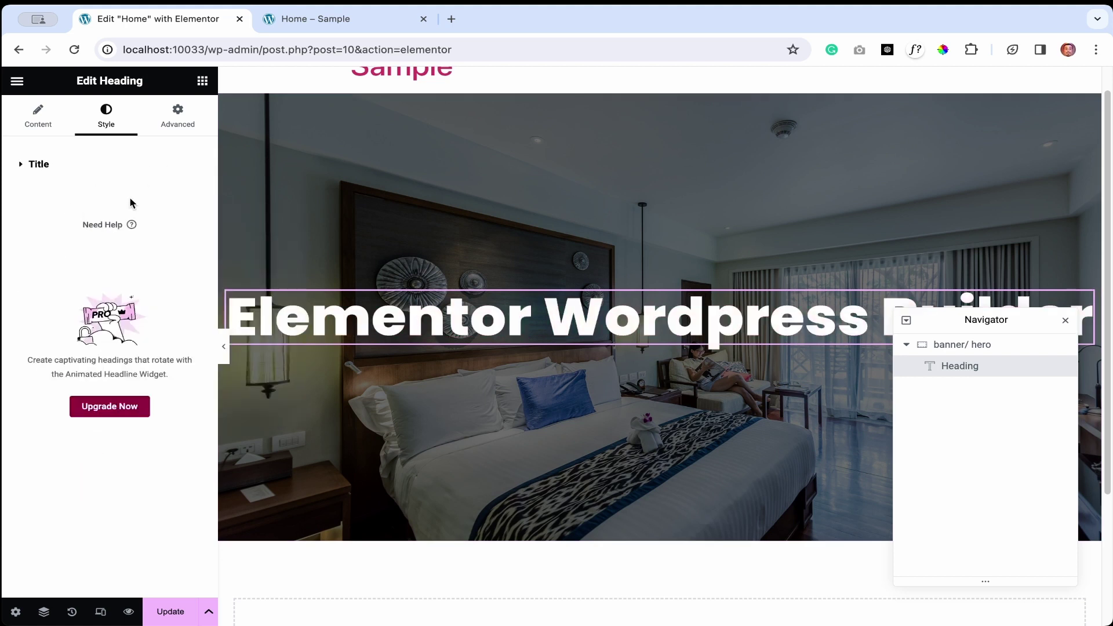
{"action": "left_click", "coordinate": [225, 348]}
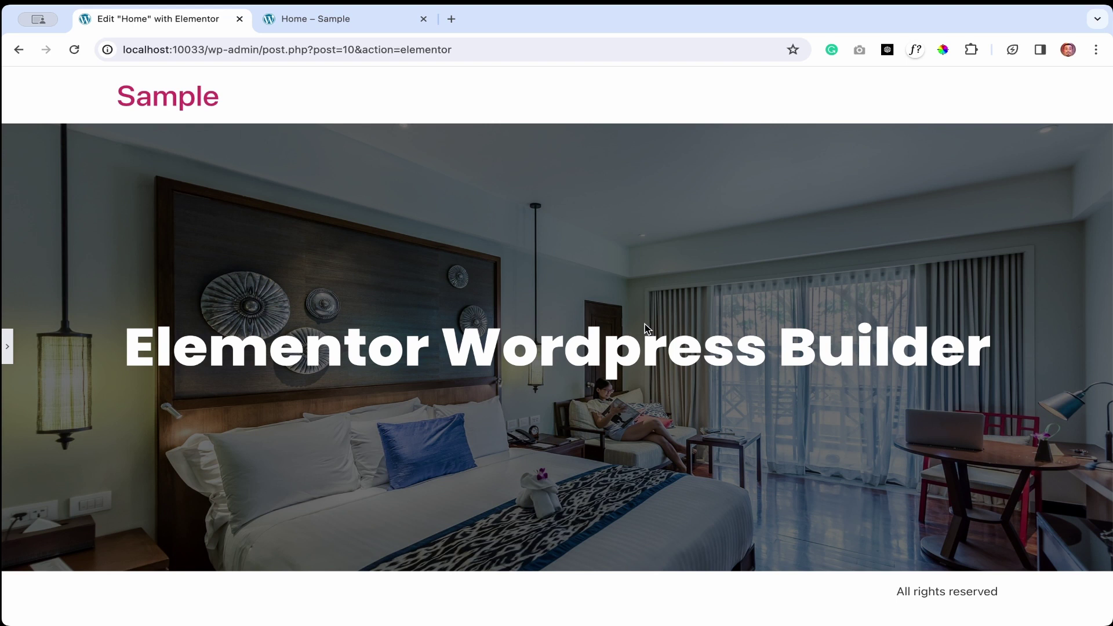
{"action": "key", "text": "super+p"}
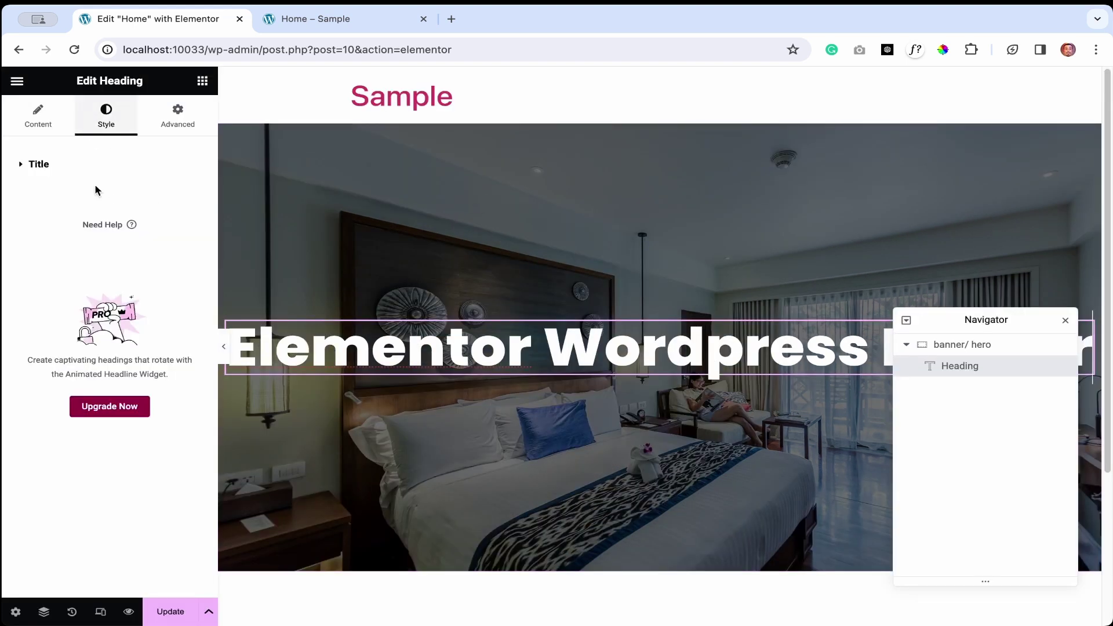
Try unlinked padding of 100 px on the heading's right and left sides, and preview the page at full width
{"action": "left_click", "coordinate": [191, 129]}
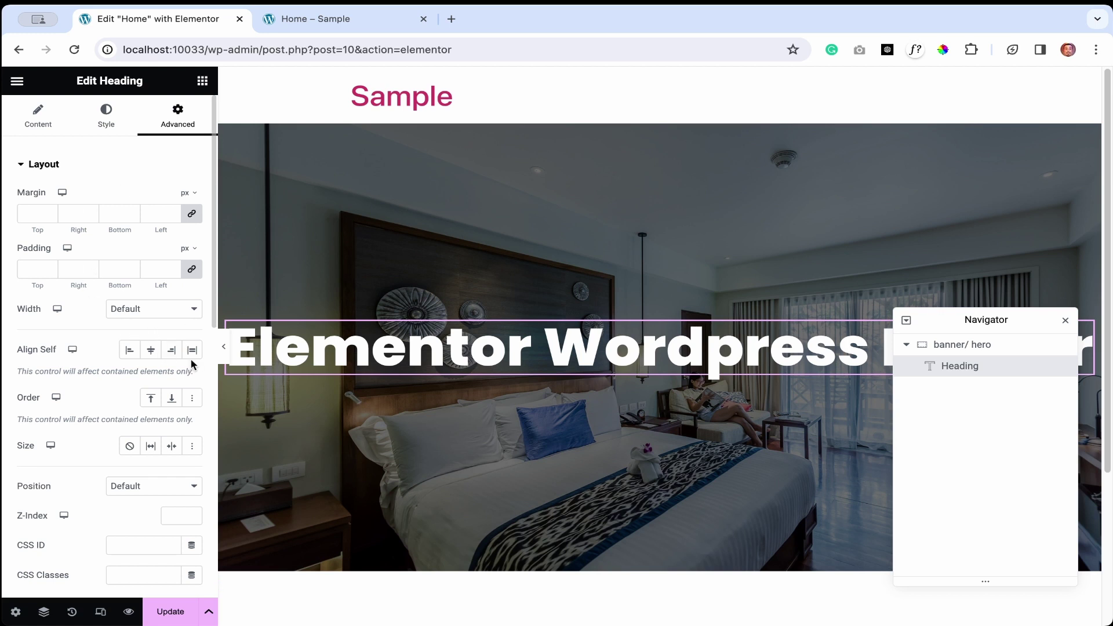
{"action": "left_click", "coordinate": [223, 347]}
{"action": "left_click", "coordinate": [225, 349]}
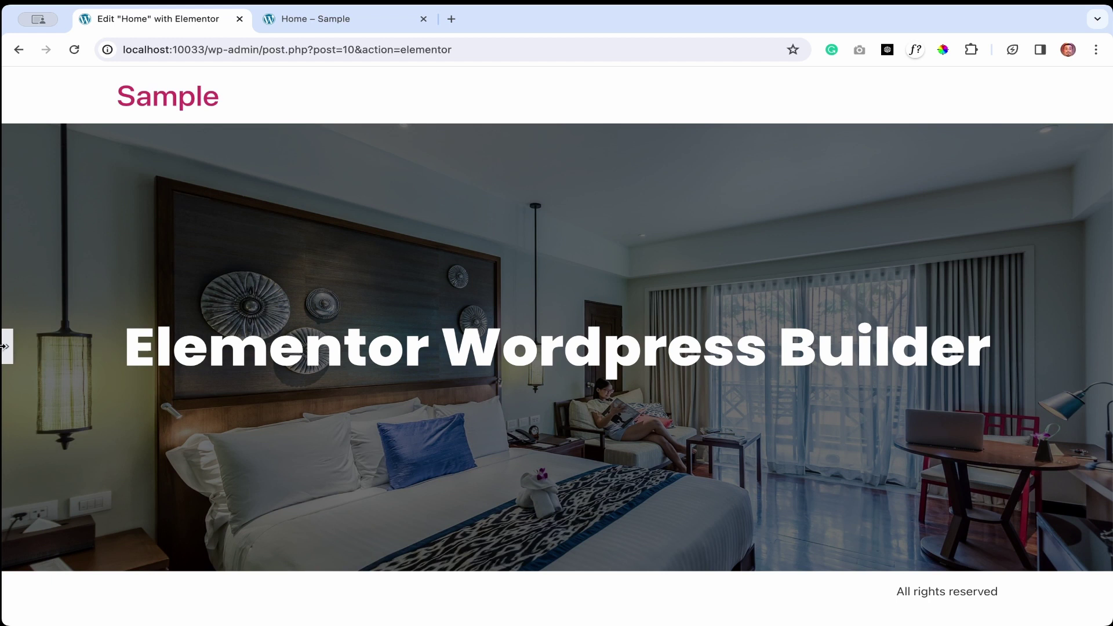
{"action": "left_click", "coordinate": [7, 351]}
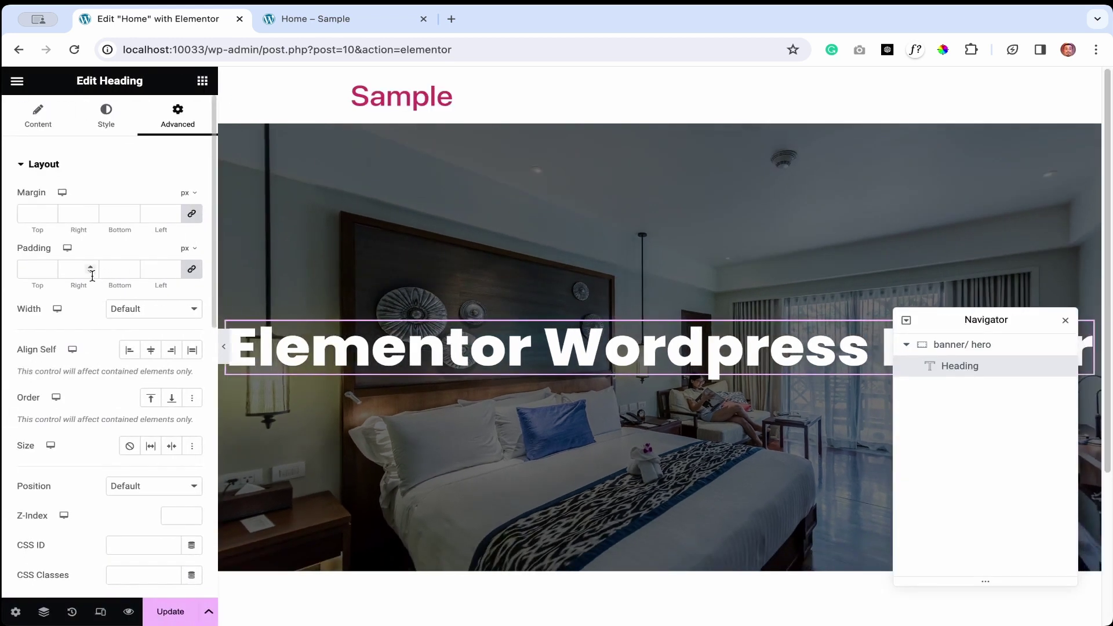
{"action": "left_click", "coordinate": [191, 269]}
{"action": "double_click", "coordinate": [70, 269]}
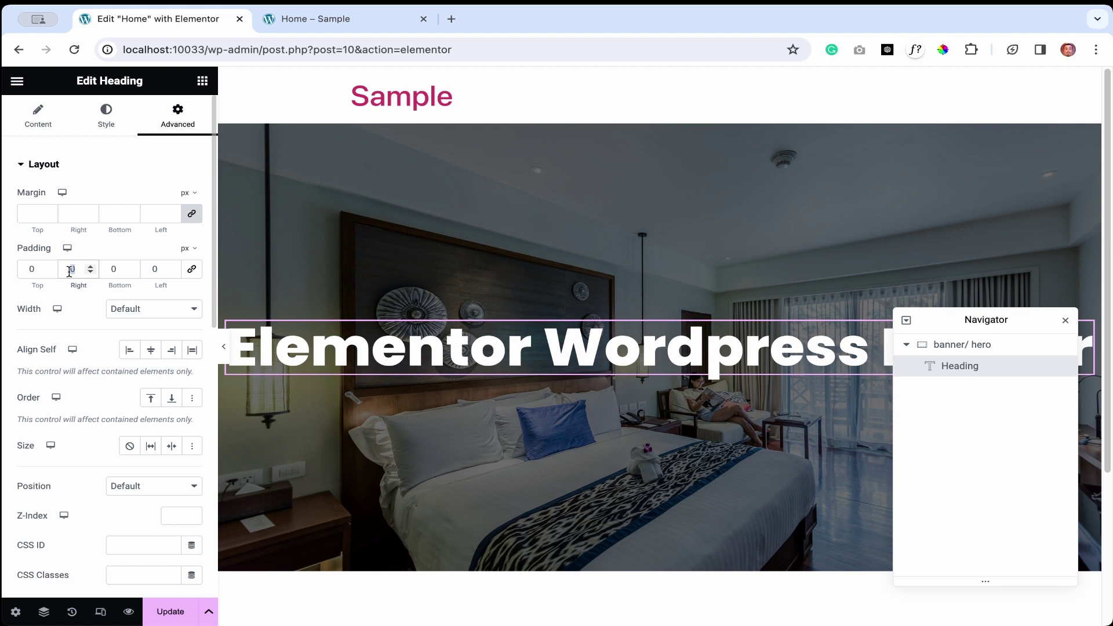
{"action": "type", "text": "100"}
{"action": "double_click", "coordinate": [157, 268]}
{"action": "type", "text": "100"}
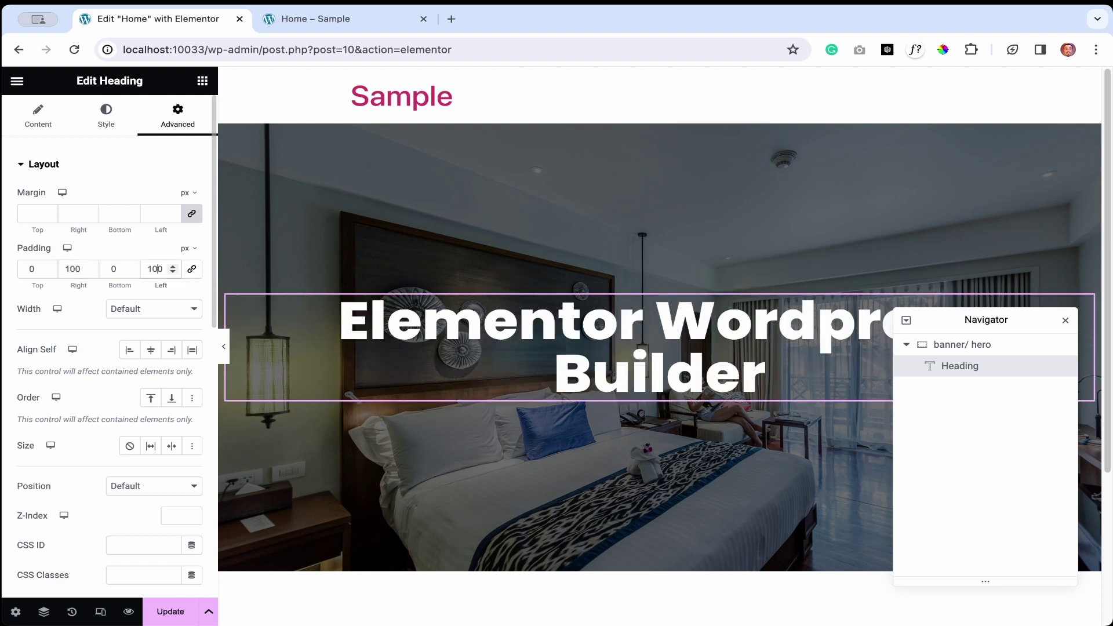
{"action": "left_click", "coordinate": [223, 346]}
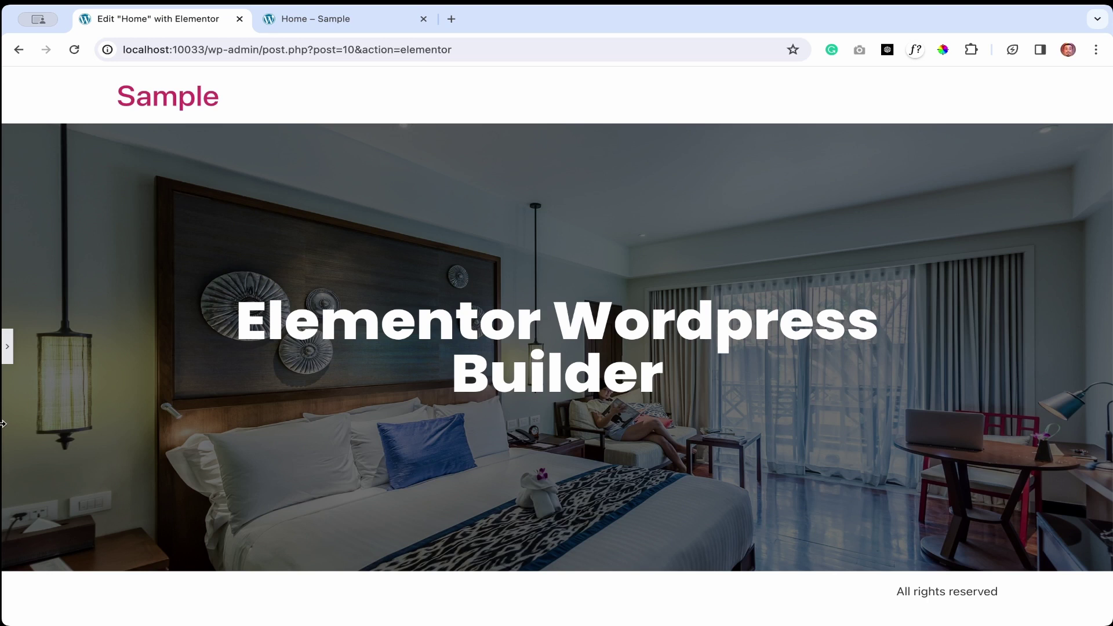
{"action": "left_click", "coordinate": [6, 347]}
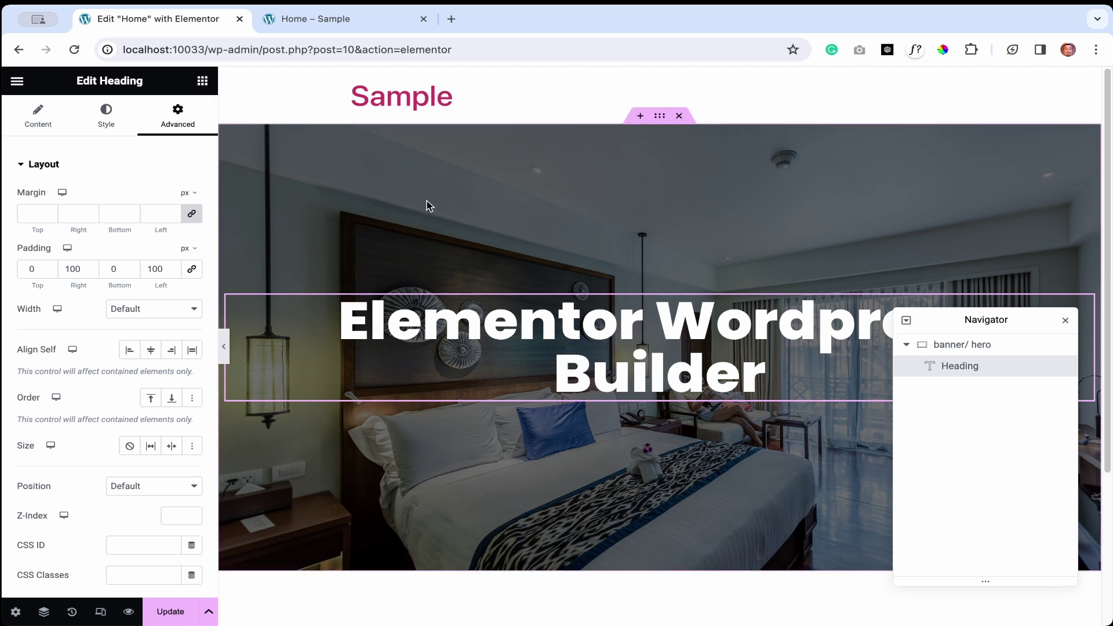
Reset the heading's right and left padding to 0 px and preview the banner at full width
{"action": "double_click", "coordinate": [75, 269]}
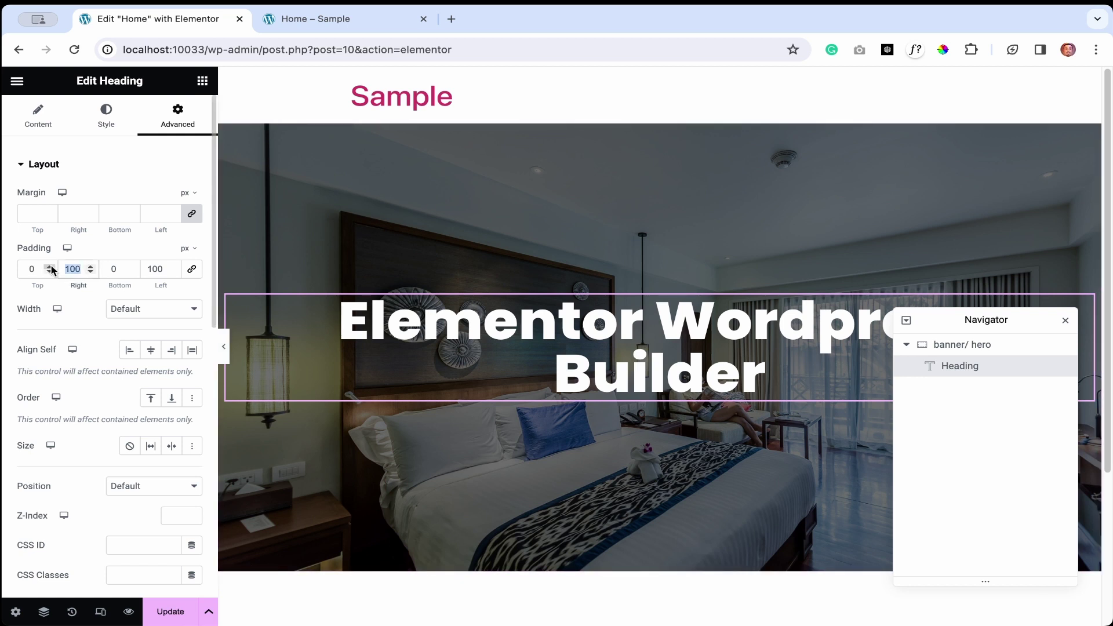
{"action": "type", "text": "0"}
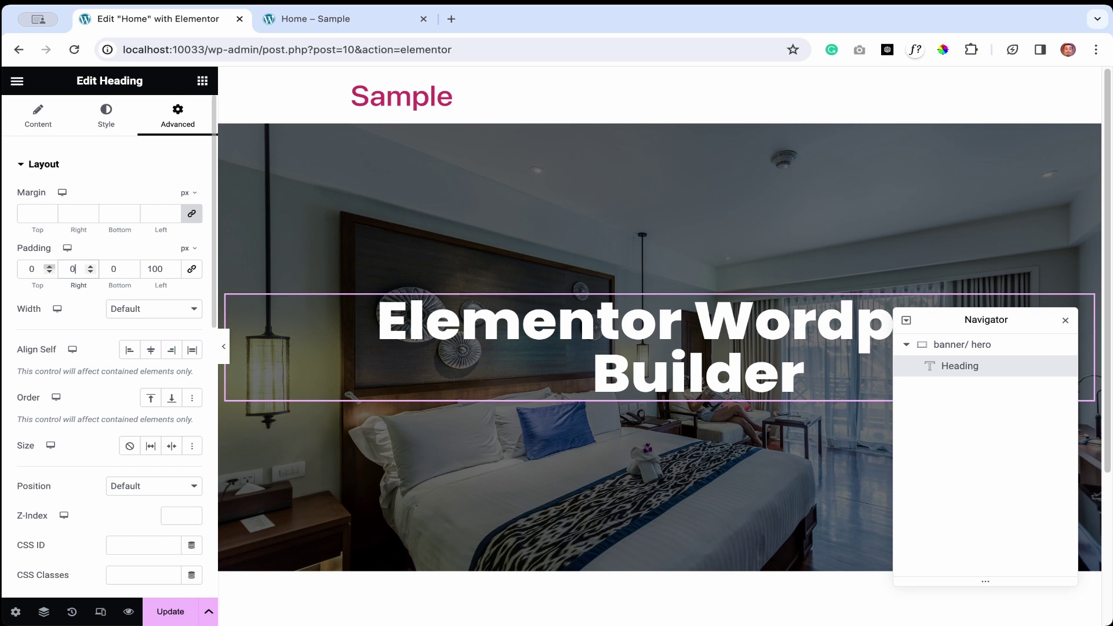
{"action": "double_click", "coordinate": [163, 267]}
{"action": "type", "text": "0"}
{"action": "left_click", "coordinate": [224, 350]}
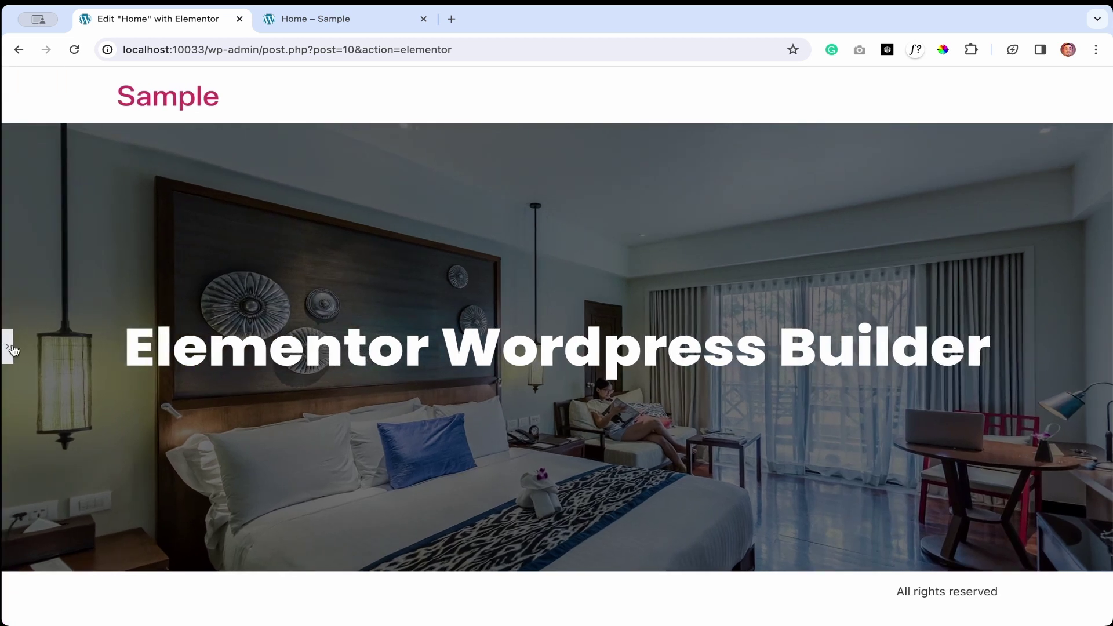
{"action": "left_click", "coordinate": [6, 346]}
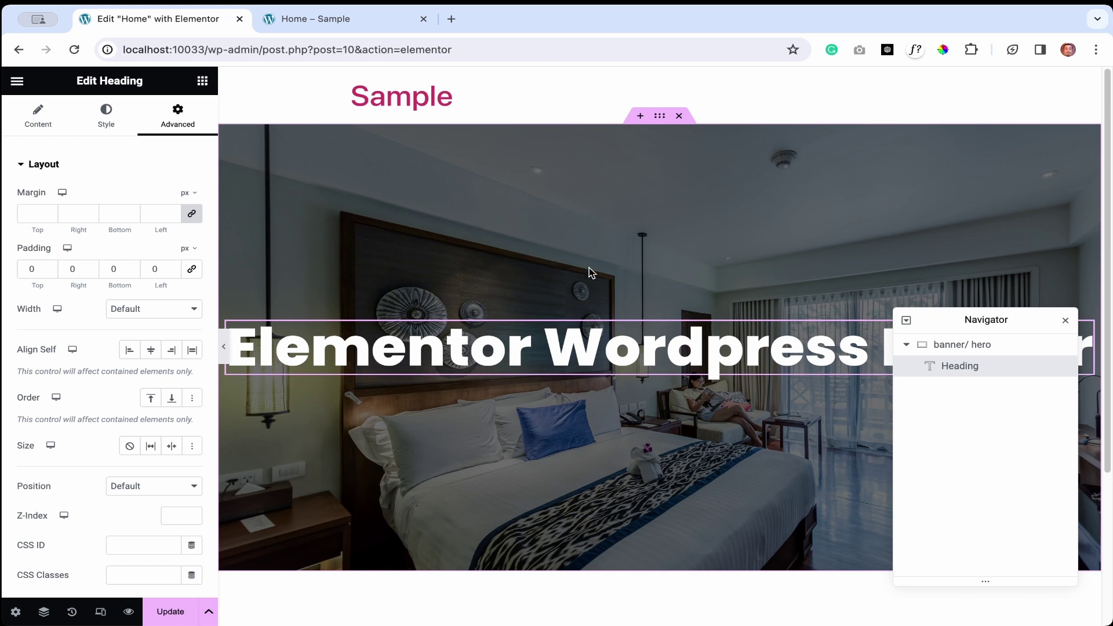
{"action": "scroll", "coordinate": [579, 278], "scroll_direction": "down", "scroll_amount": 2}
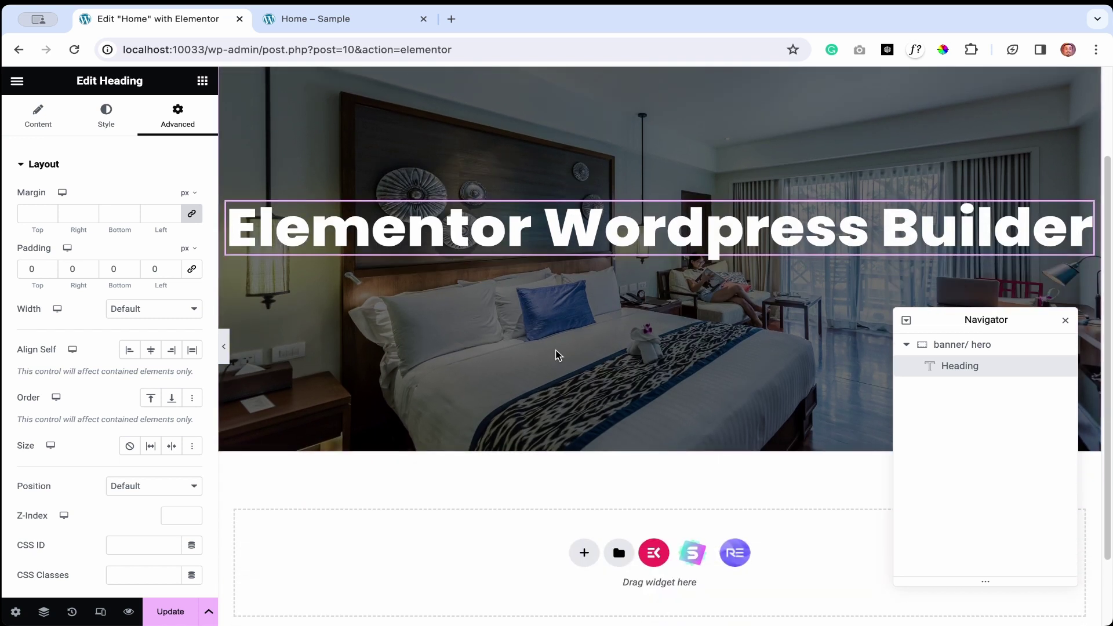
{"action": "scroll", "coordinate": [557, 354], "scroll_direction": "up", "scroll_amount": 2}
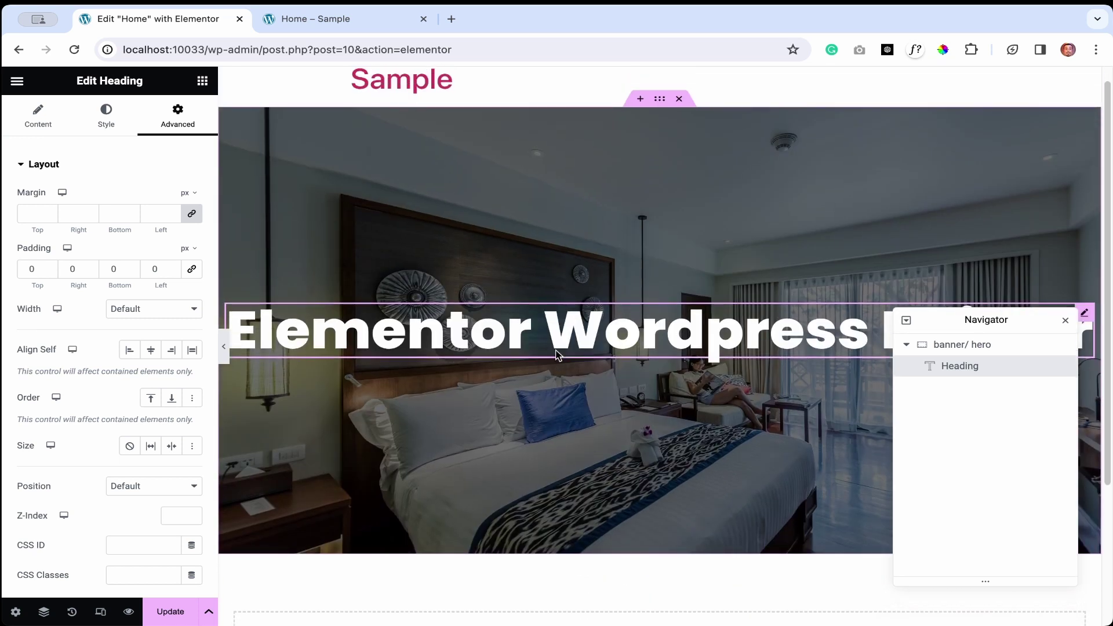
Open colormind.io in a new browser tab and generate a new color palette
{"action": "left_click", "coordinate": [40, 115]}
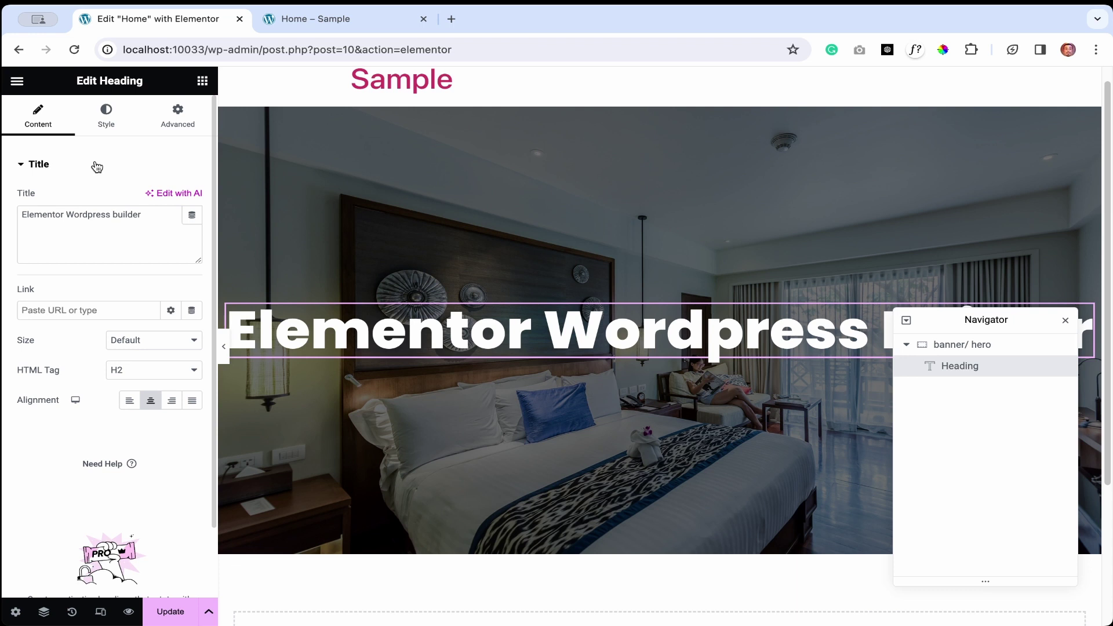
{"action": "left_click", "coordinate": [452, 20]}
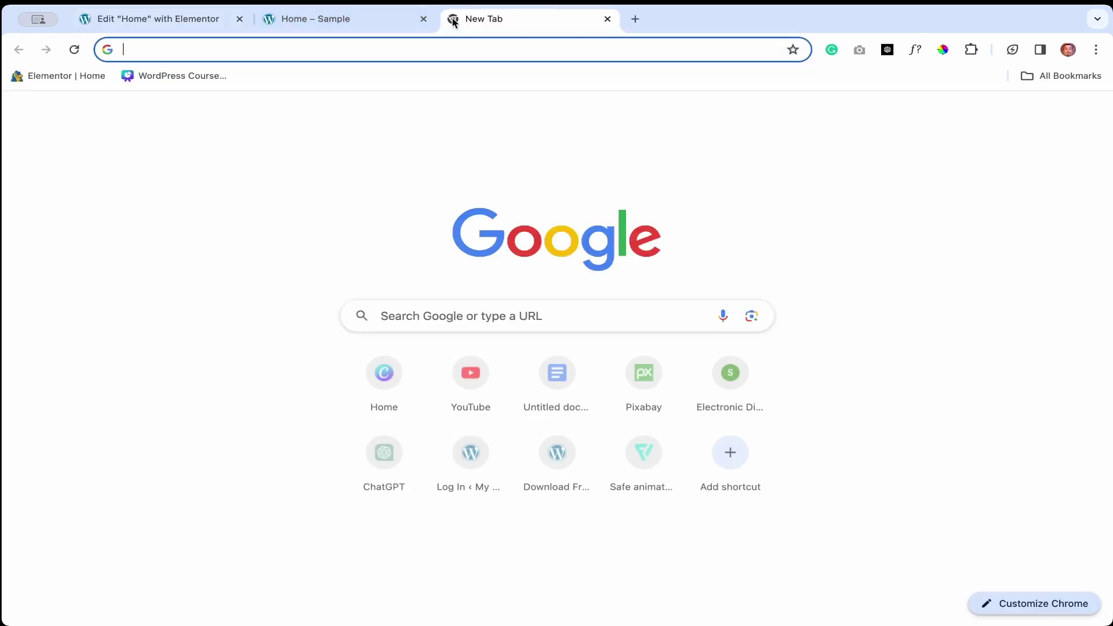
{"action": "type", "text": "co"}
{"action": "key", "text": "Return"}
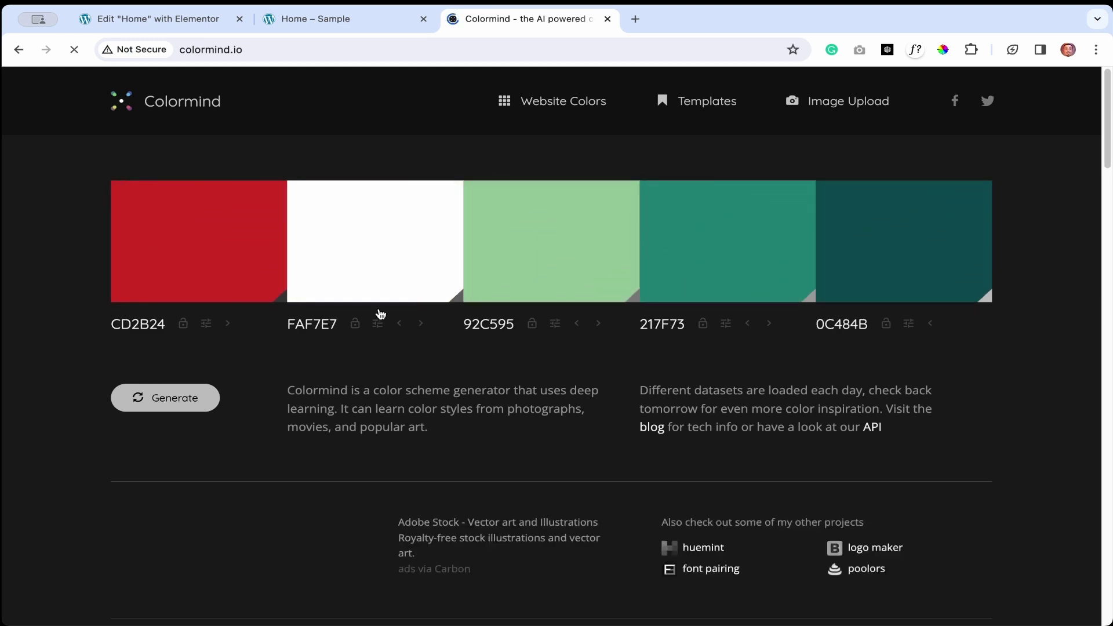
{"action": "left_click", "coordinate": [174, 394]}
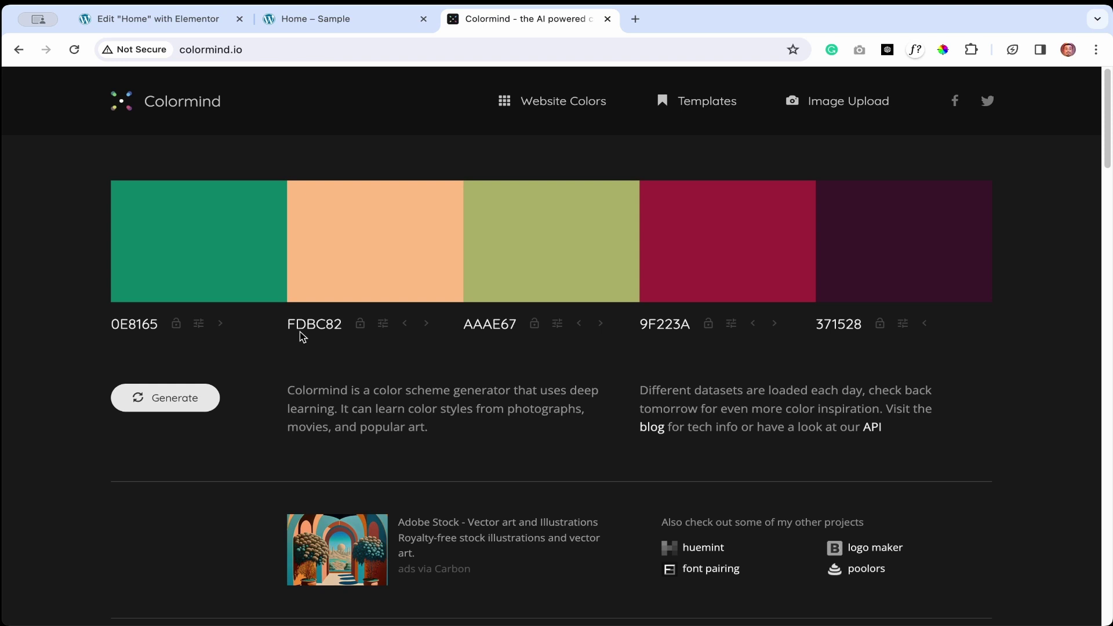
Copy the hex code 0E8165 of the green first color in the Colormind palette
{"action": "double_click", "coordinate": [134, 326]}
{"action": "right_click", "coordinate": [134, 328]}
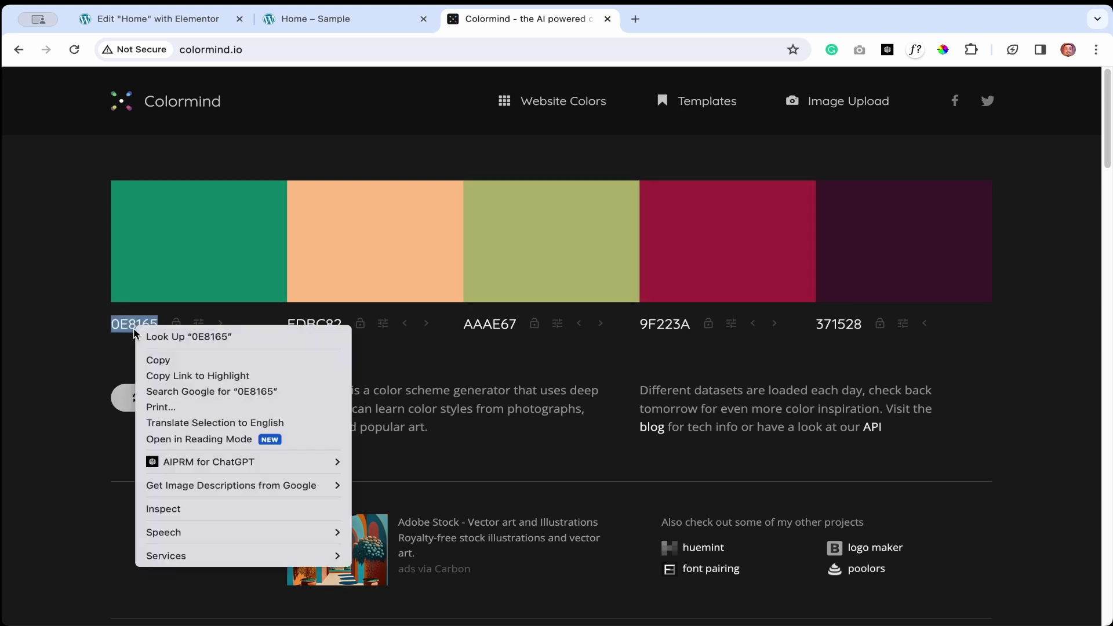
{"action": "left_click", "coordinate": [178, 366]}
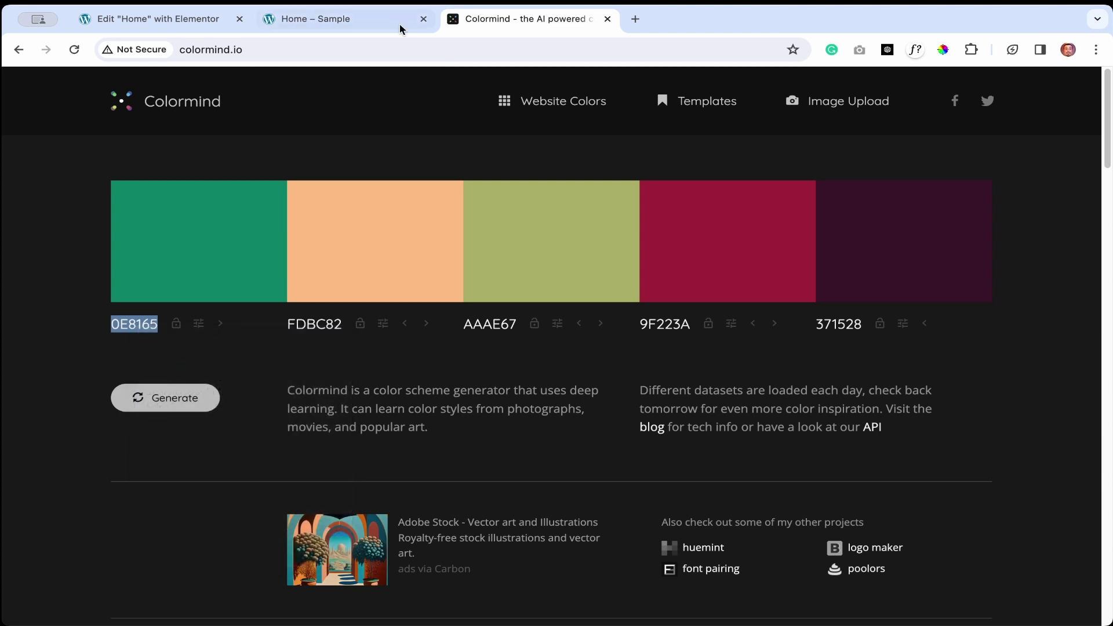
Switch back to the Elementor editor of the Home page and open the Site Settings
{"action": "left_click", "coordinate": [191, 22]}
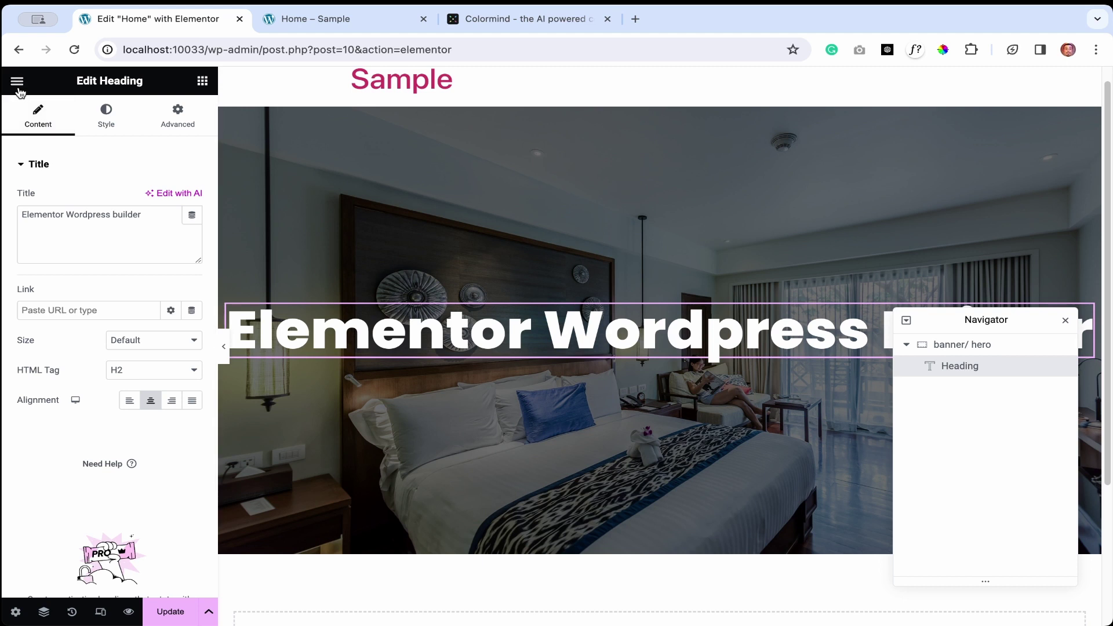
{"action": "left_click", "coordinate": [16, 81]}
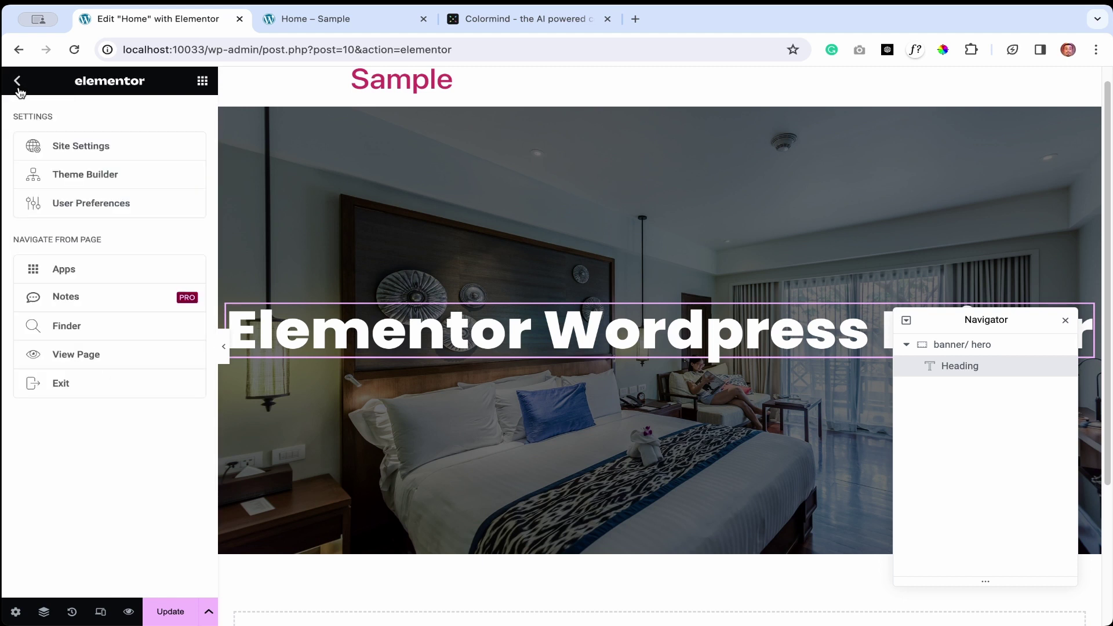
{"action": "left_click", "coordinate": [77, 148]}
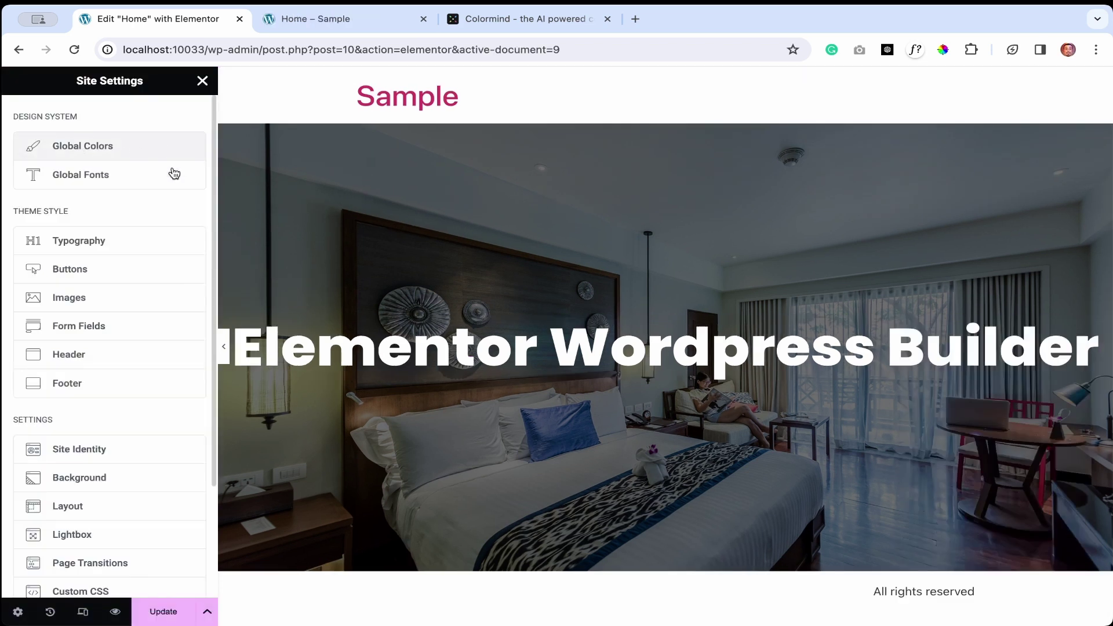
Add a custom color named "green" to the site's global colors
{"action": "left_click", "coordinate": [82, 149]}
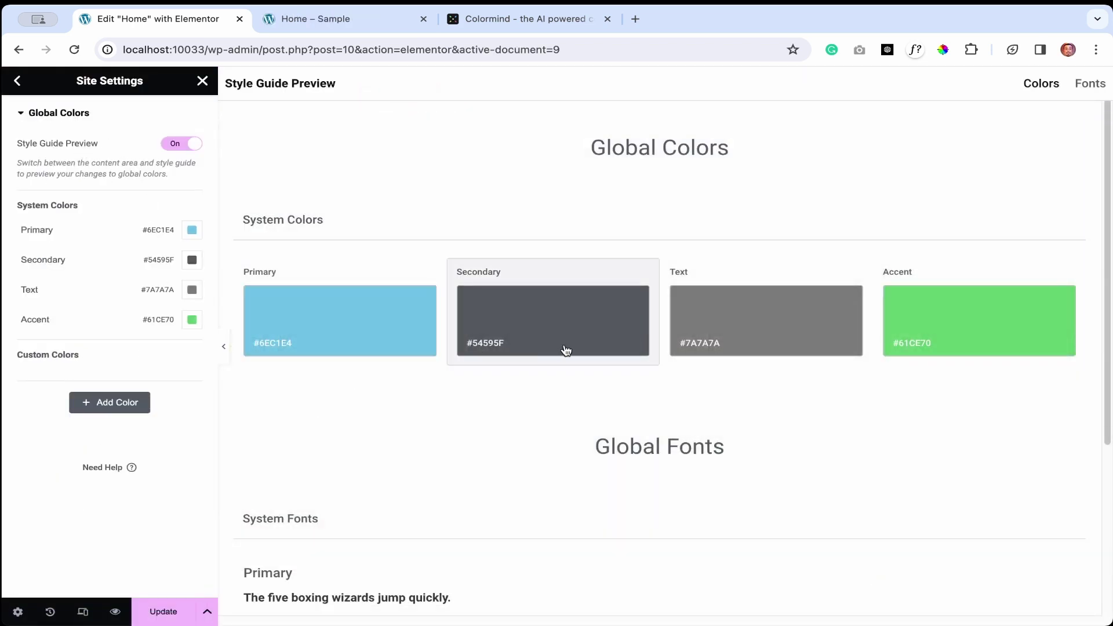
{"action": "left_click", "coordinate": [106, 406]}
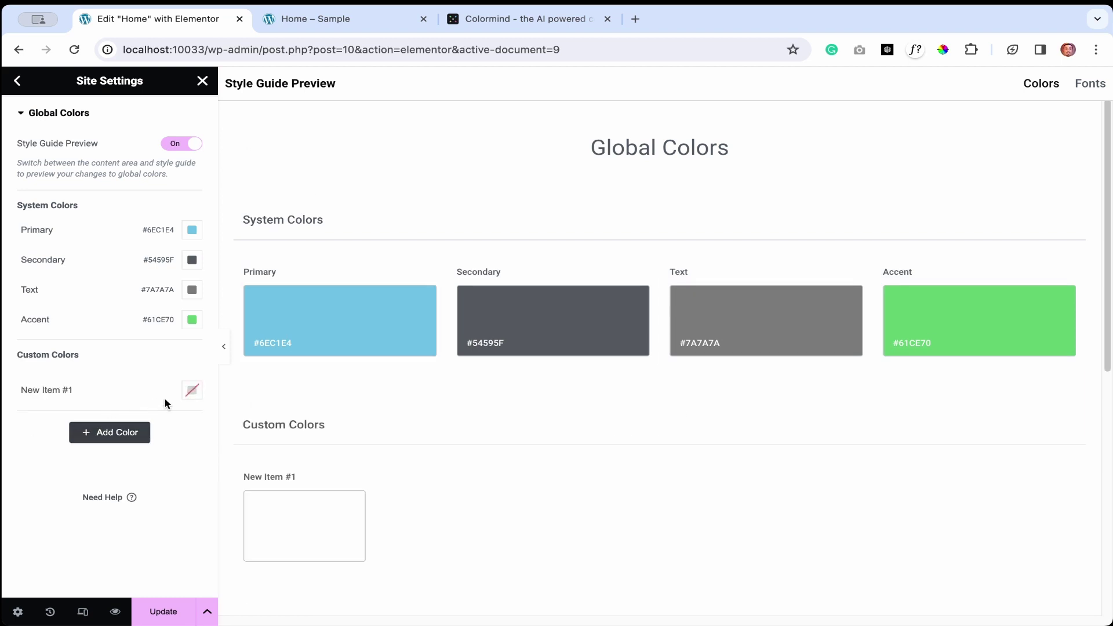
{"action": "left_click_drag", "start_coordinate": [80, 392], "coordinate": [13, 397]}
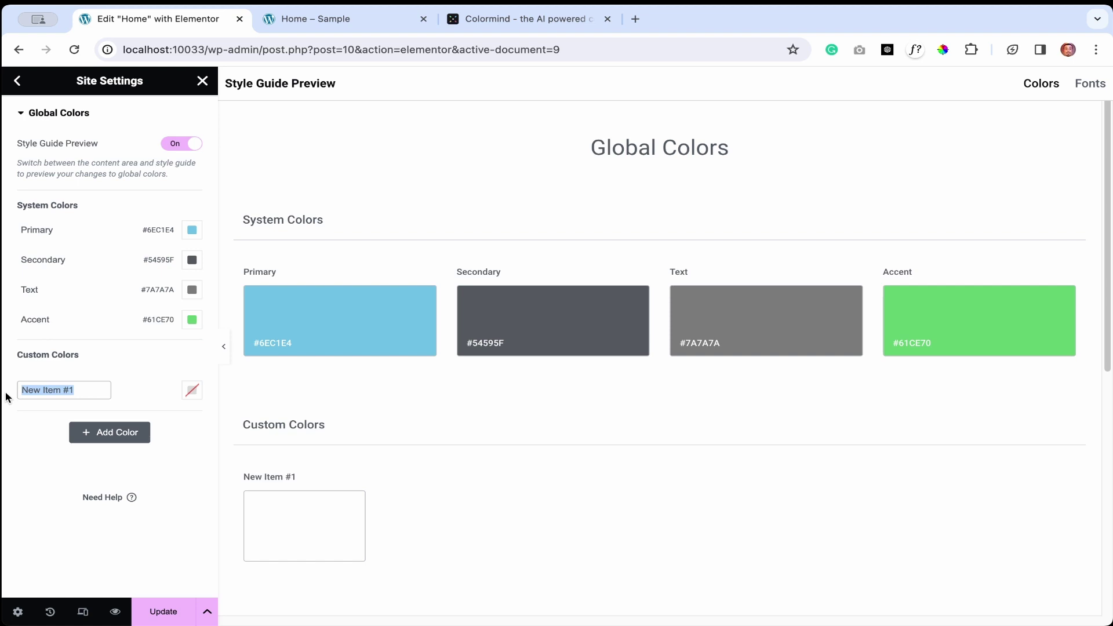
{"action": "type", "text": "green"}
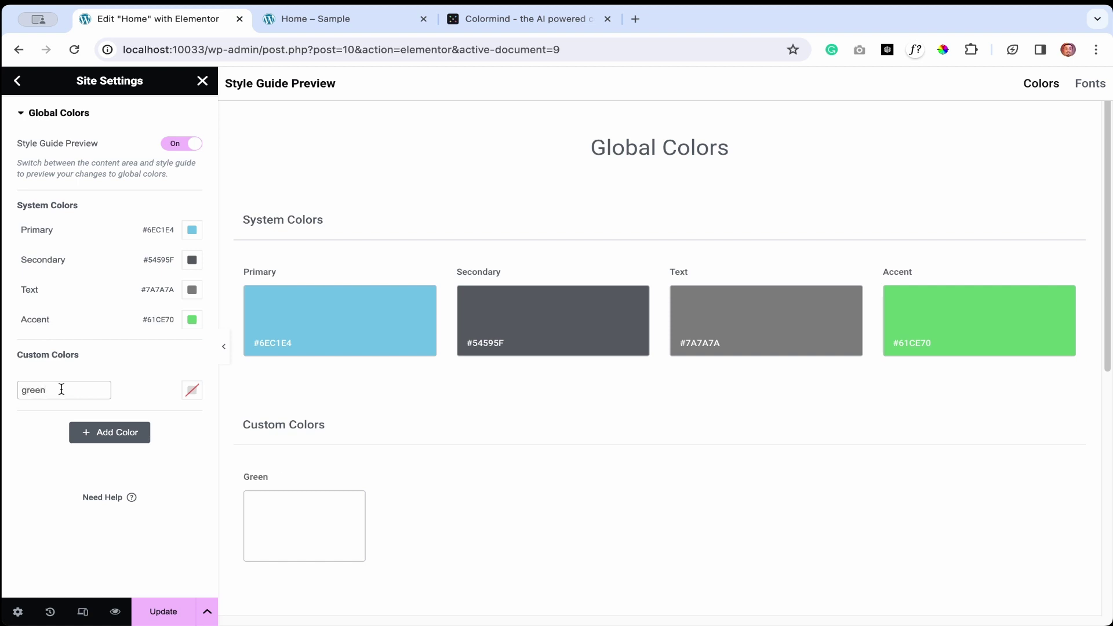
Set the custom global color "green" to the copied hex code 0E8165
{"action": "left_click", "coordinate": [193, 390]}
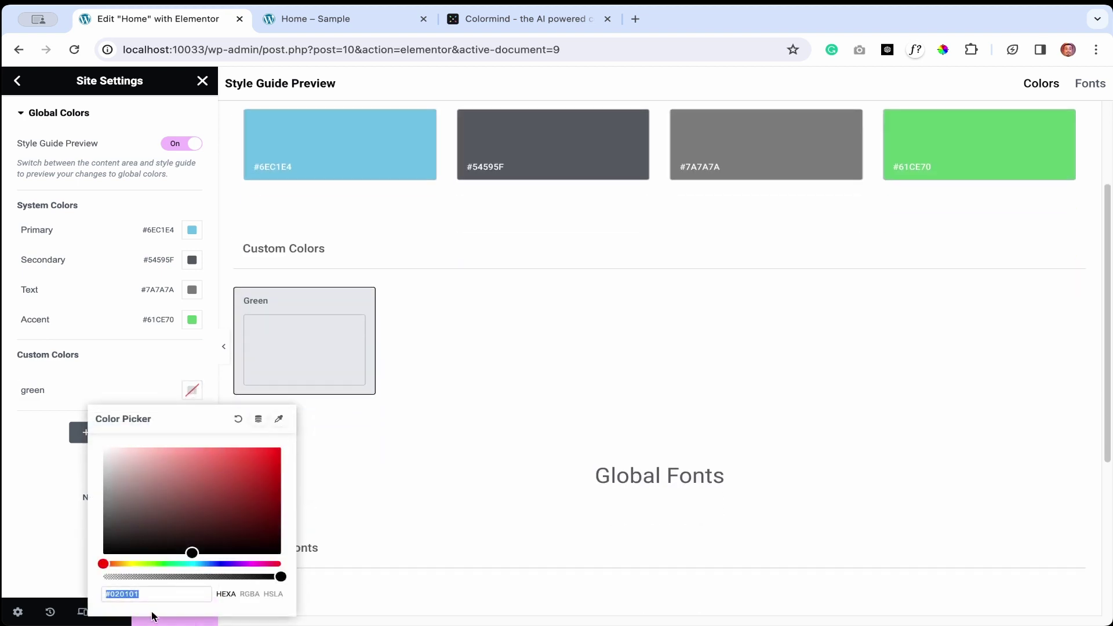
{"action": "left_click", "coordinate": [138, 594]}
{"action": "double_click", "coordinate": [130, 593]}
{"action": "left_click_drag", "start_coordinate": [154, 599], "coordinate": [103, 590]}
{"action": "right_click", "coordinate": [119, 594]}
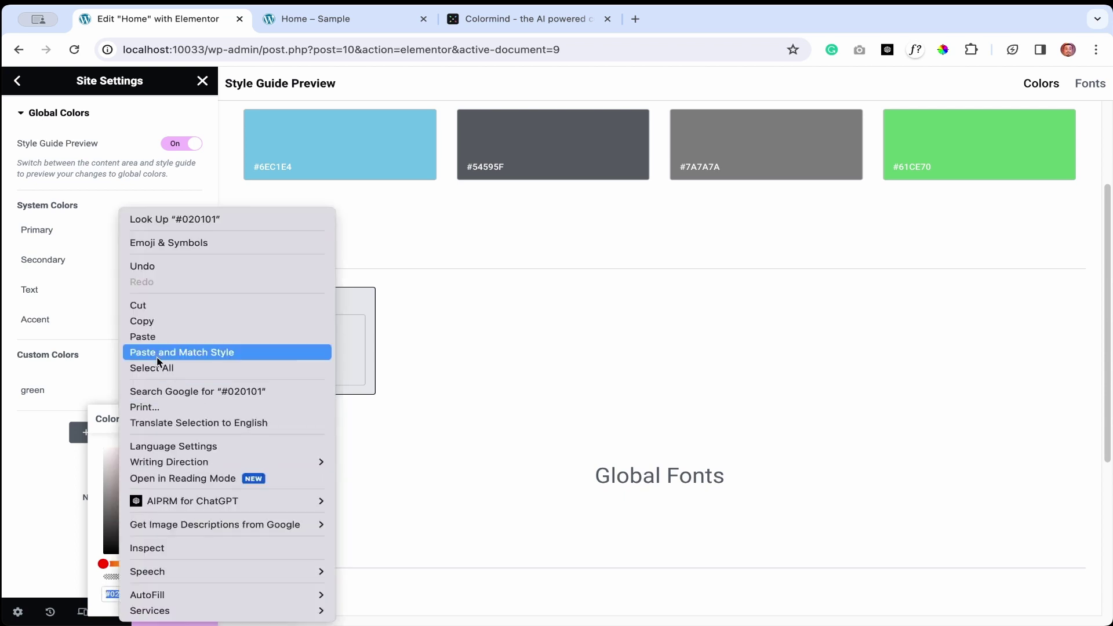
{"action": "left_click", "coordinate": [155, 346]}
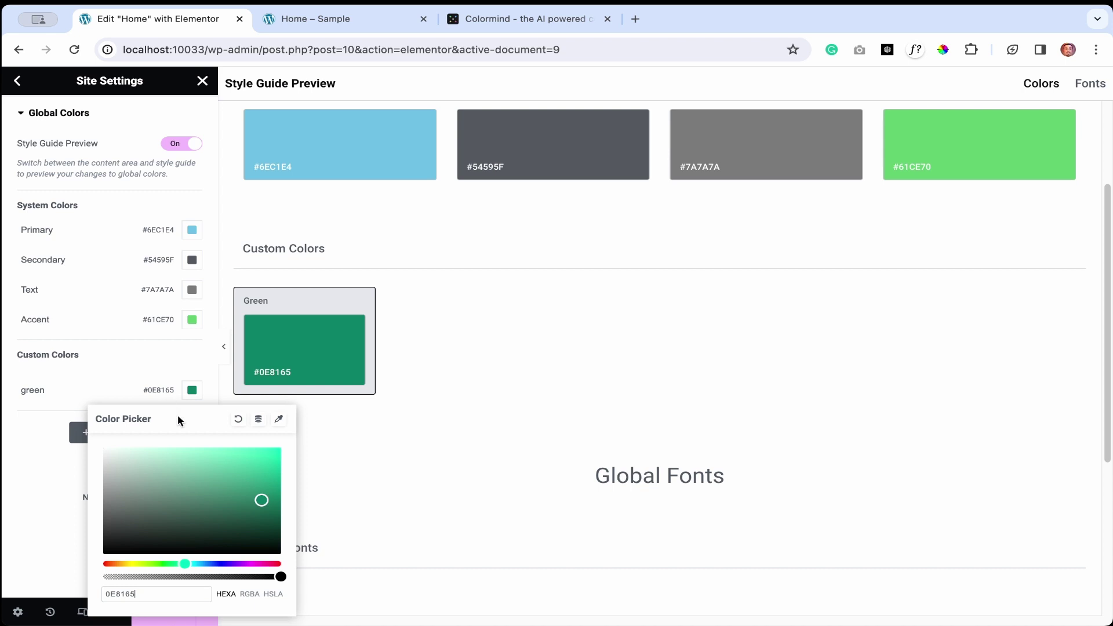
{"action": "left_click", "coordinate": [75, 534]}
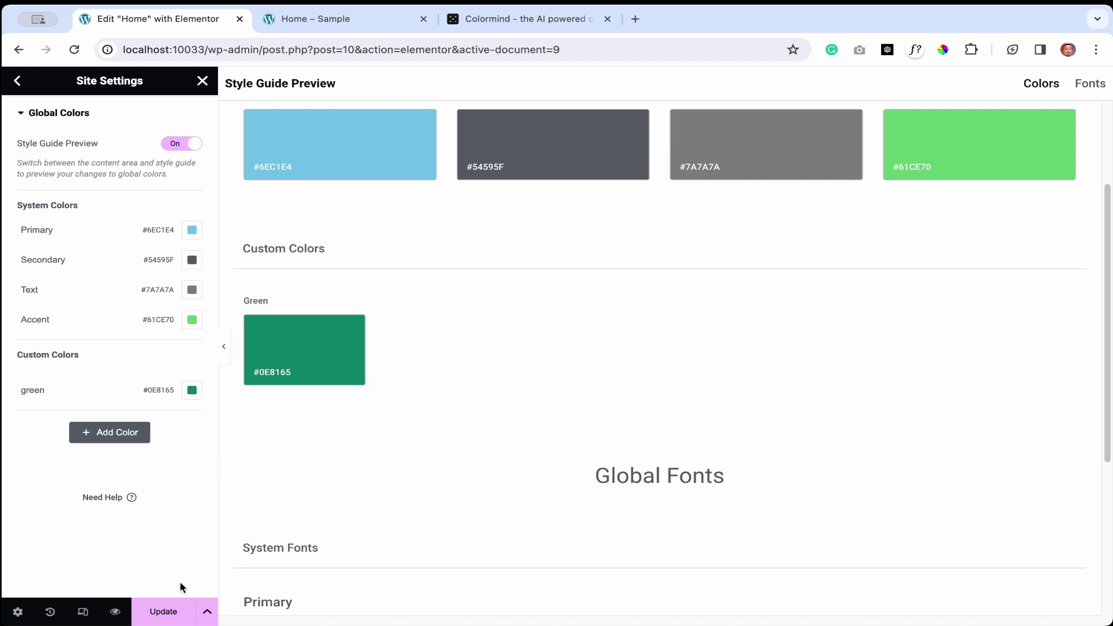
Update the site settings and return to the page's widget editor
{"action": "left_click", "coordinate": [162, 605]}
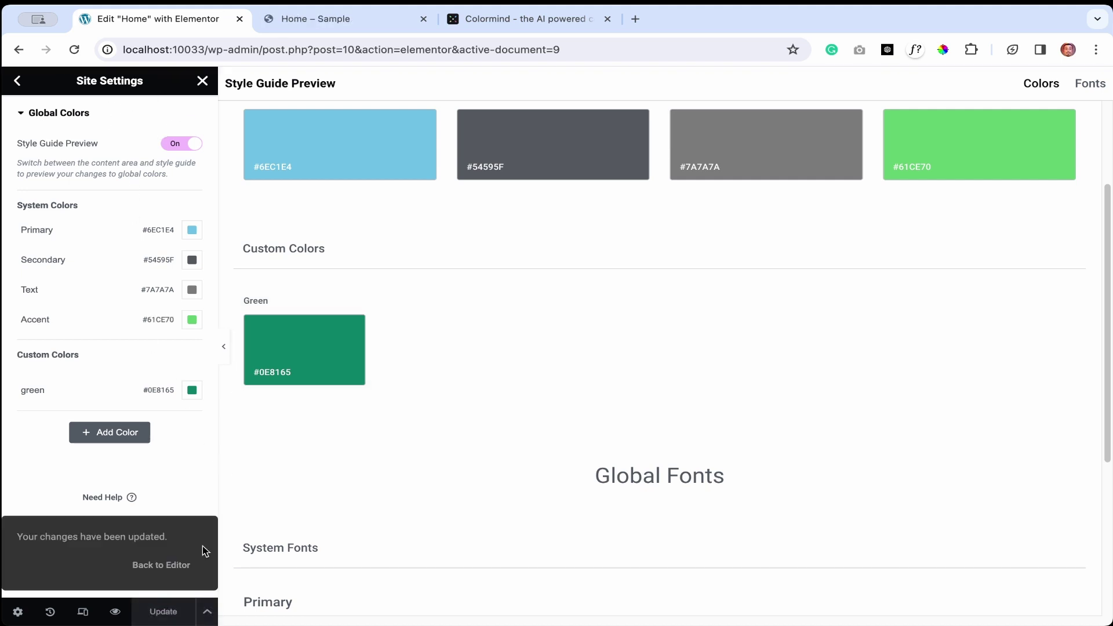
{"action": "left_click", "coordinate": [17, 82]}
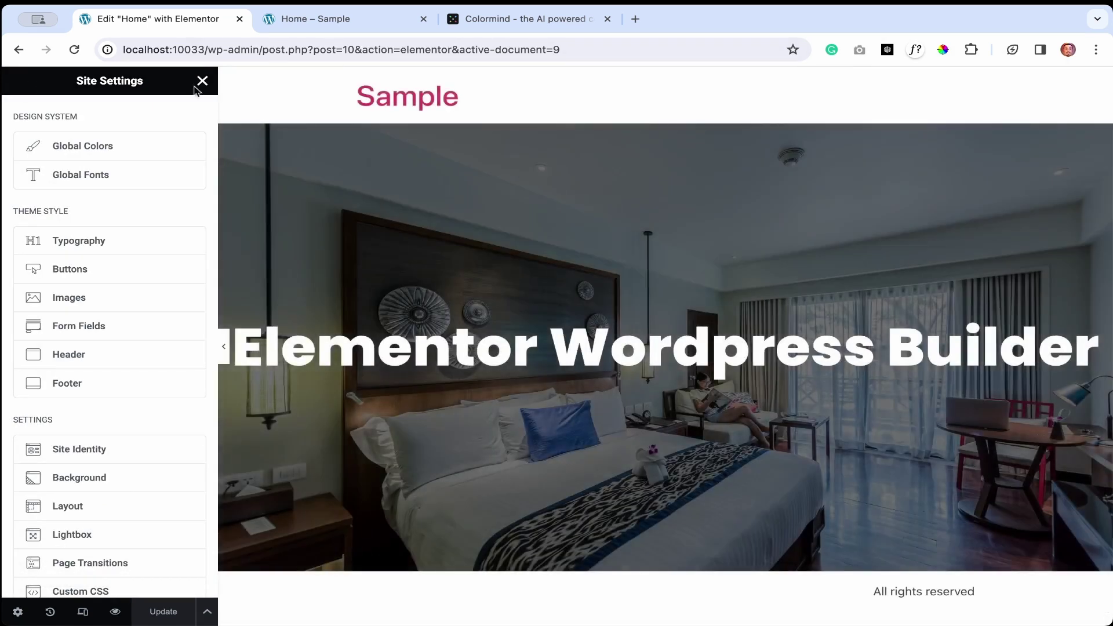
{"action": "left_click", "coordinate": [203, 82]}
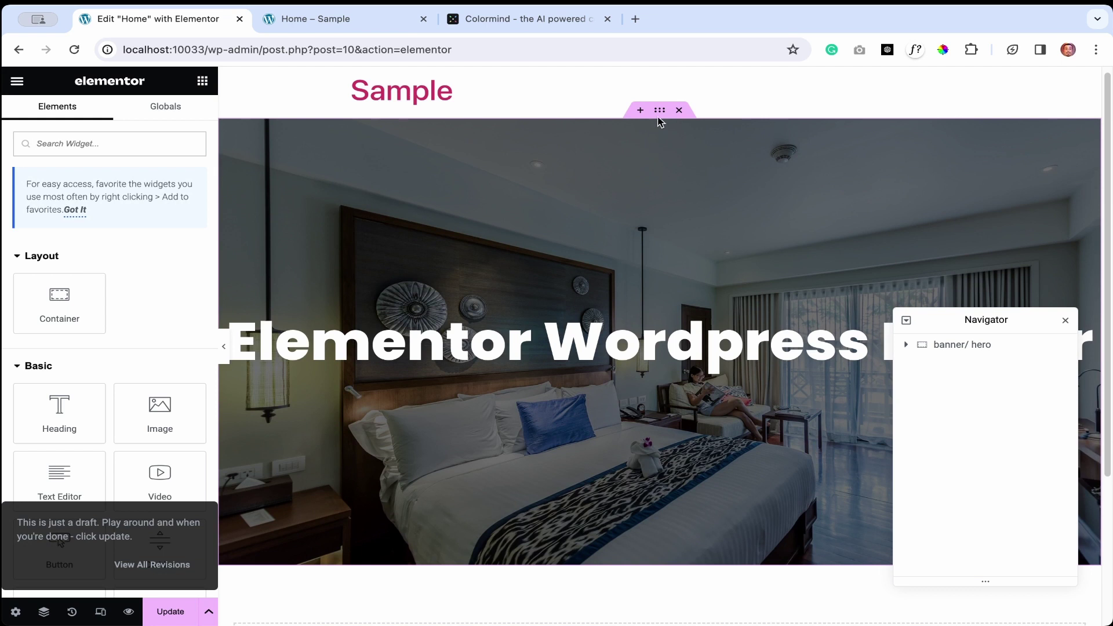
Remove the background image from the banner/hero container
{"action": "left_click", "coordinate": [658, 117]}
{"action": "mouse_move", "coordinate": [192, 313]}
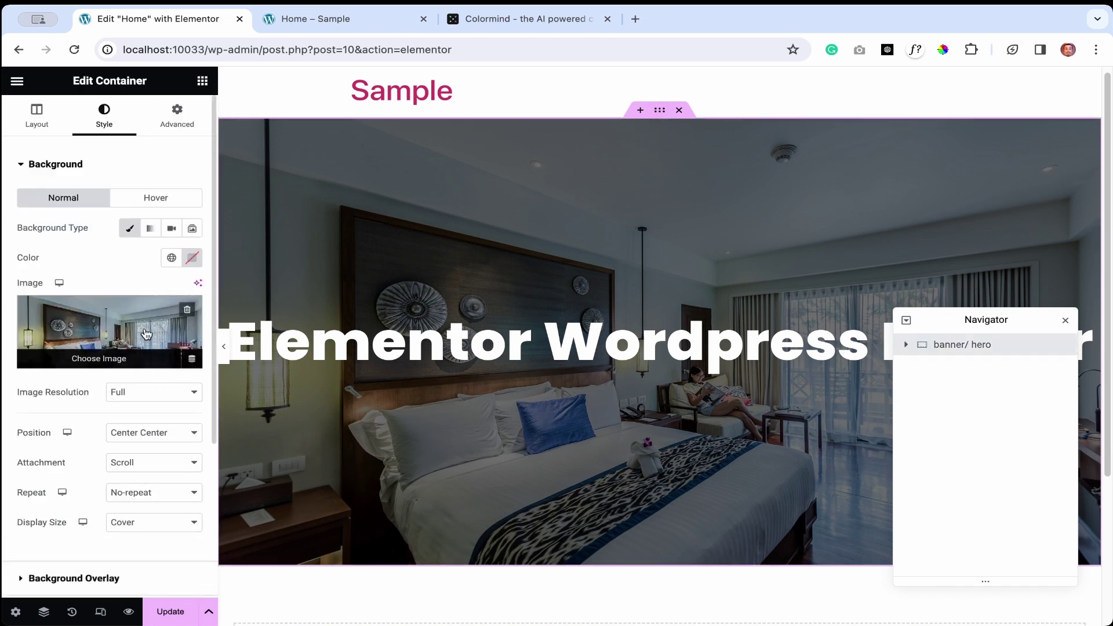
{"action": "left_click", "coordinate": [187, 310]}
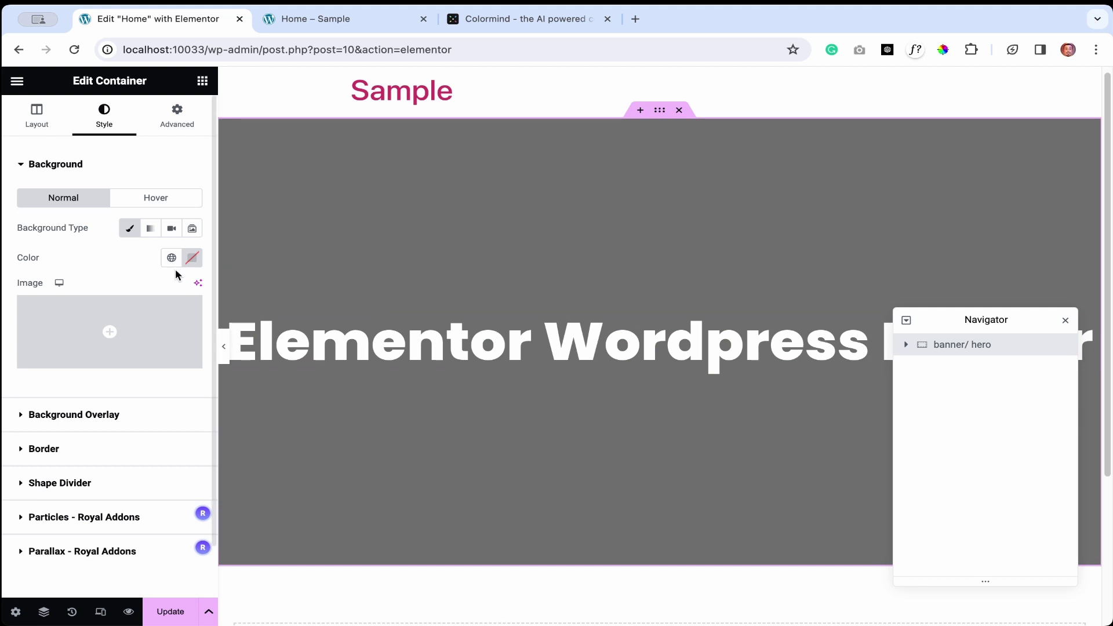
Give the banner/hero container a custom blue background color, about #427191
{"action": "left_click", "coordinate": [193, 259]}
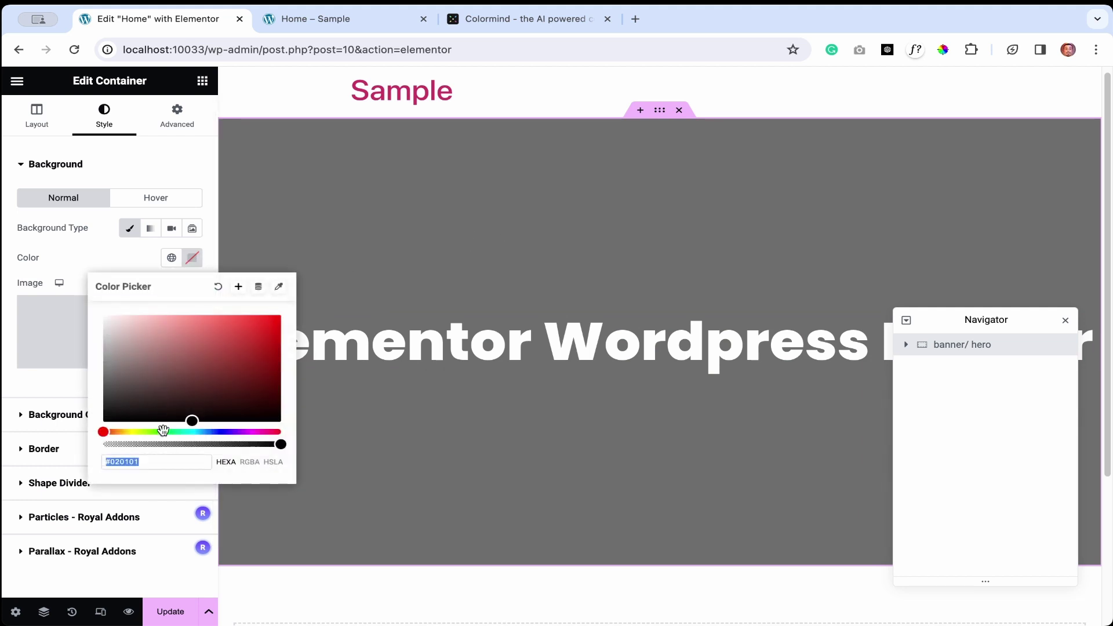
{"action": "left_click", "coordinate": [108, 443]}
{"action": "left_click_drag", "start_coordinate": [105, 432], "coordinate": [204, 431]}
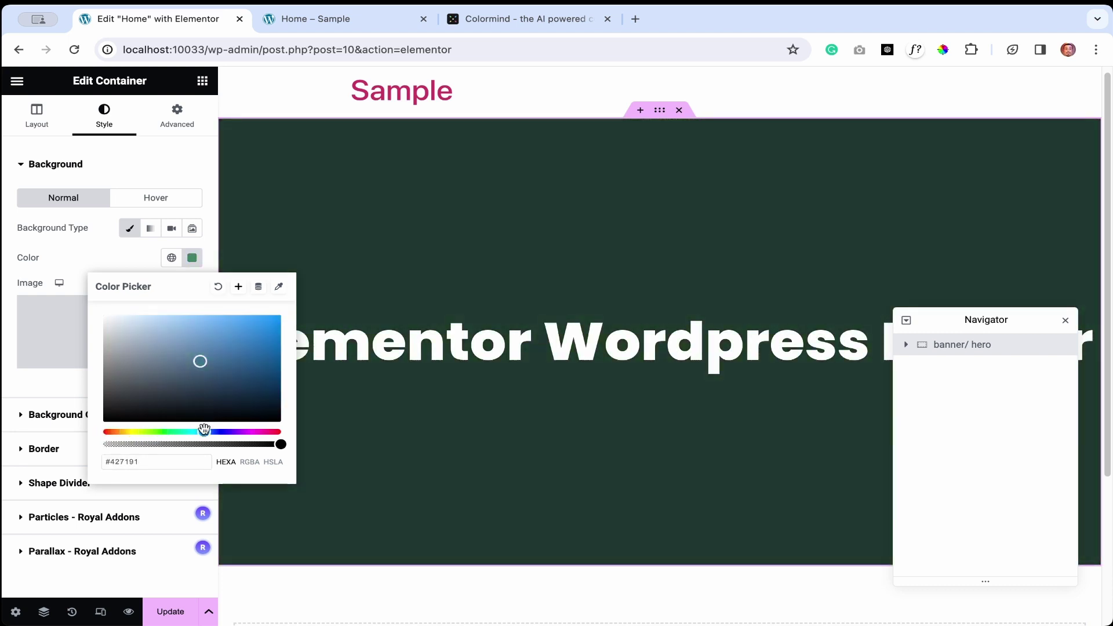
{"action": "left_click", "coordinate": [156, 266]}
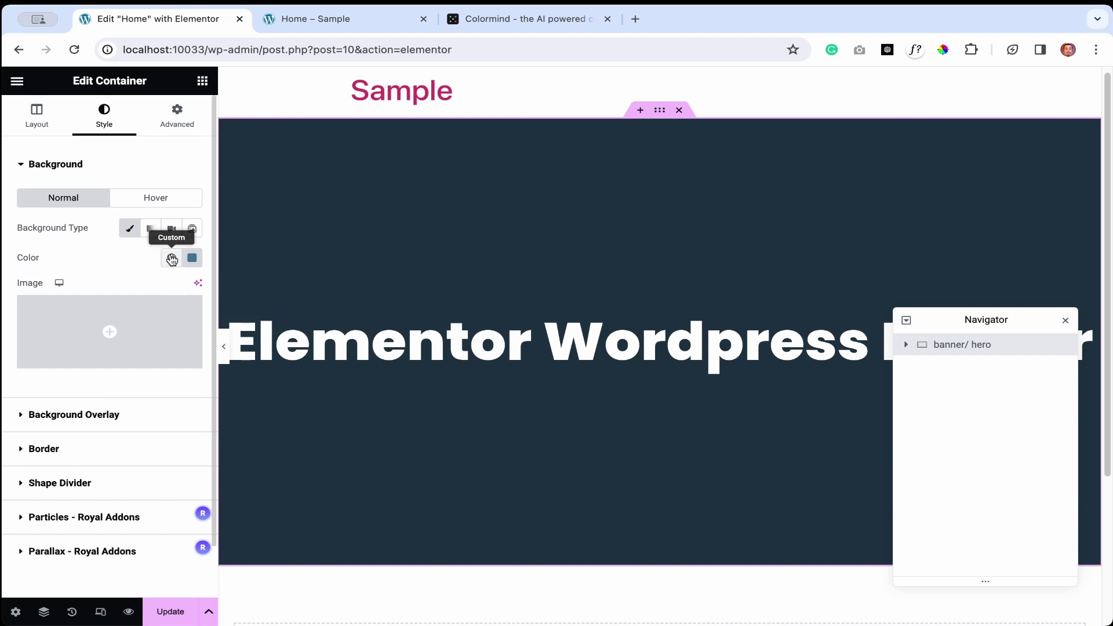
Apply the global color "green" to the banner/hero container's background, clear its background overlay color, and preview the page at full width
{"action": "left_click", "coordinate": [172, 259]}
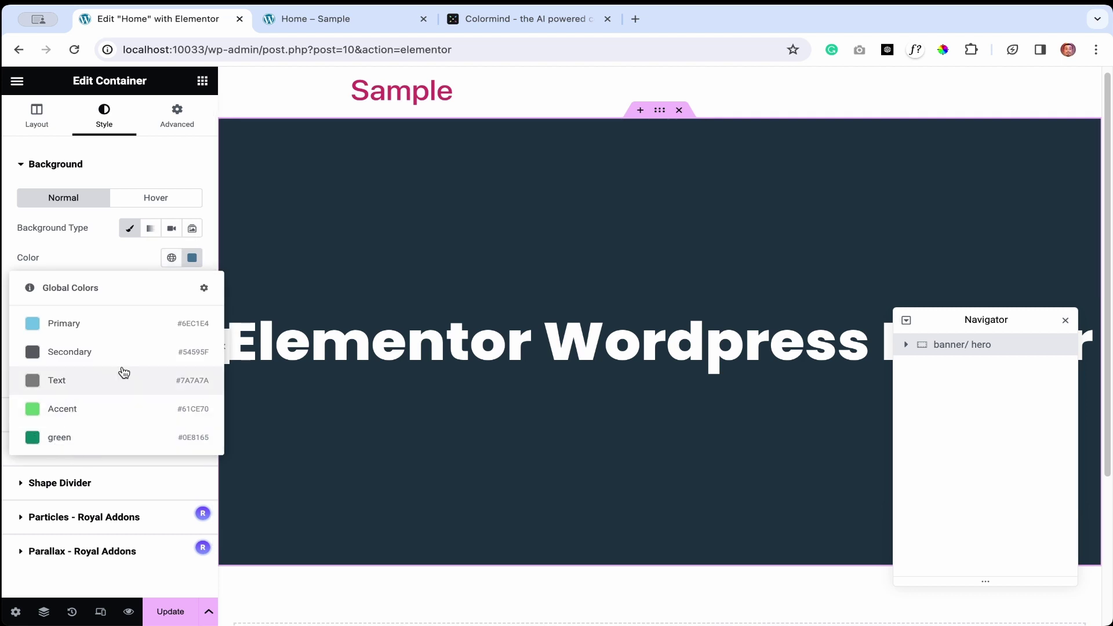
{"action": "left_click", "coordinate": [110, 436]}
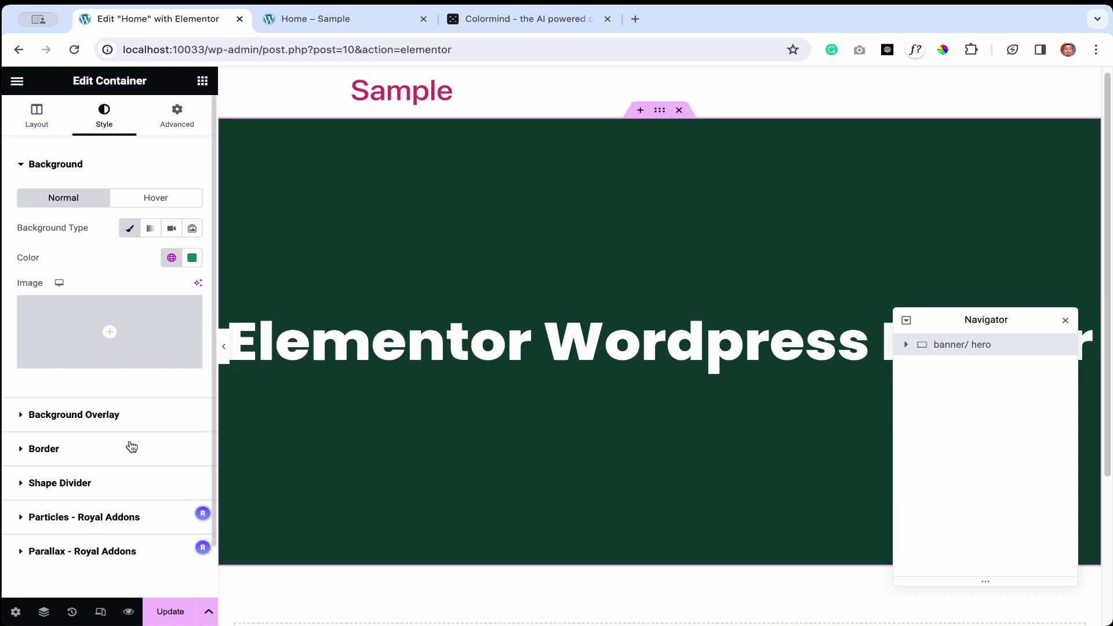
{"action": "left_click", "coordinate": [119, 426]}
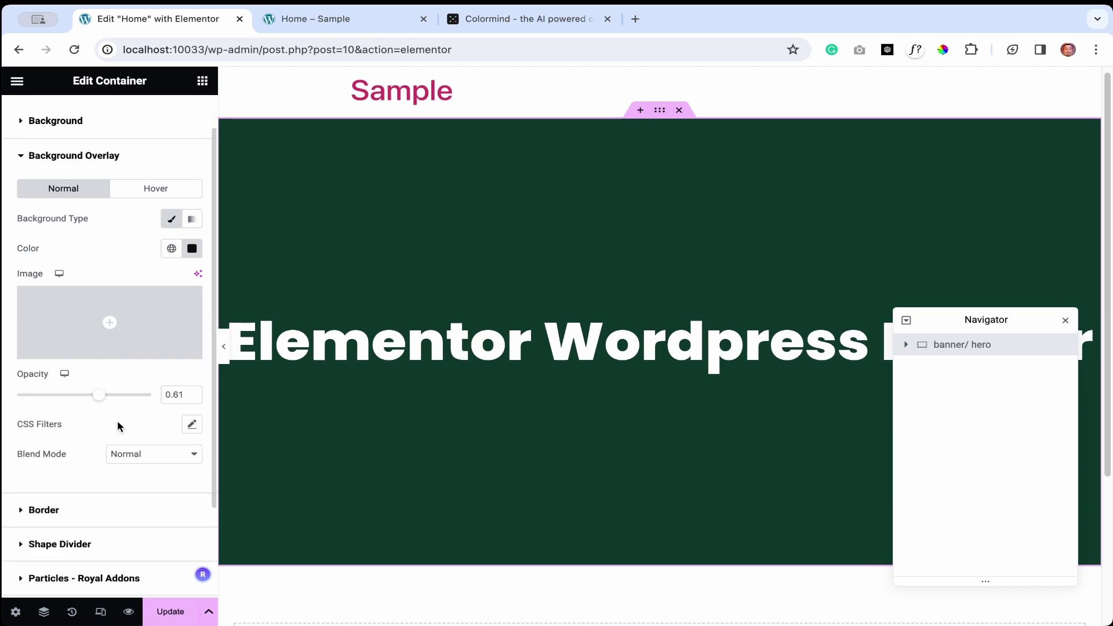
{"action": "left_click", "coordinate": [192, 249]}
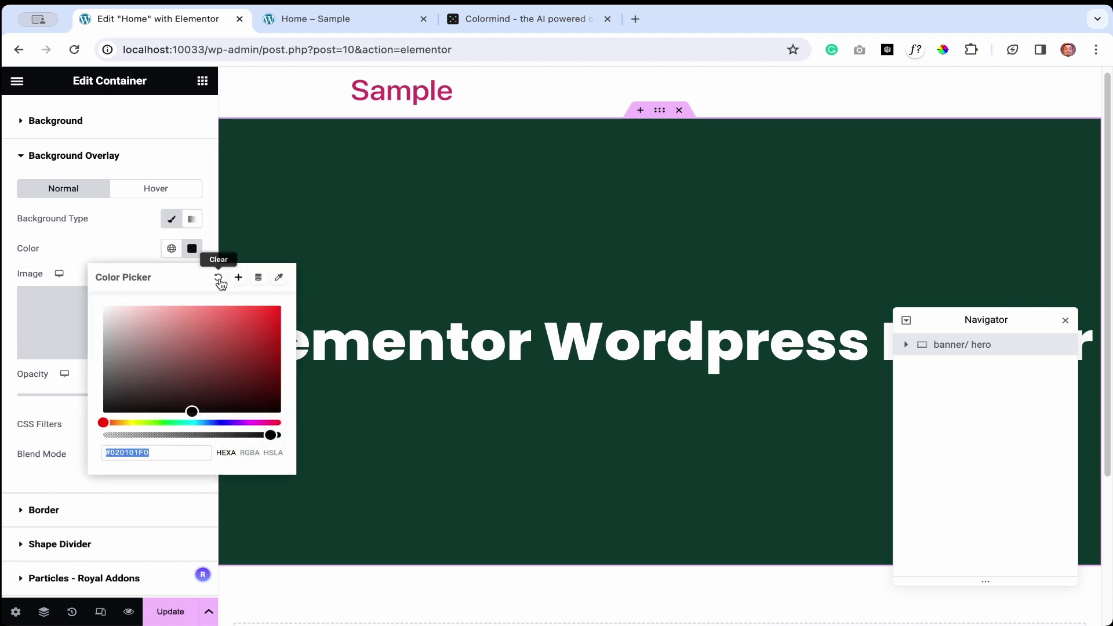
{"action": "left_click", "coordinate": [219, 279]}
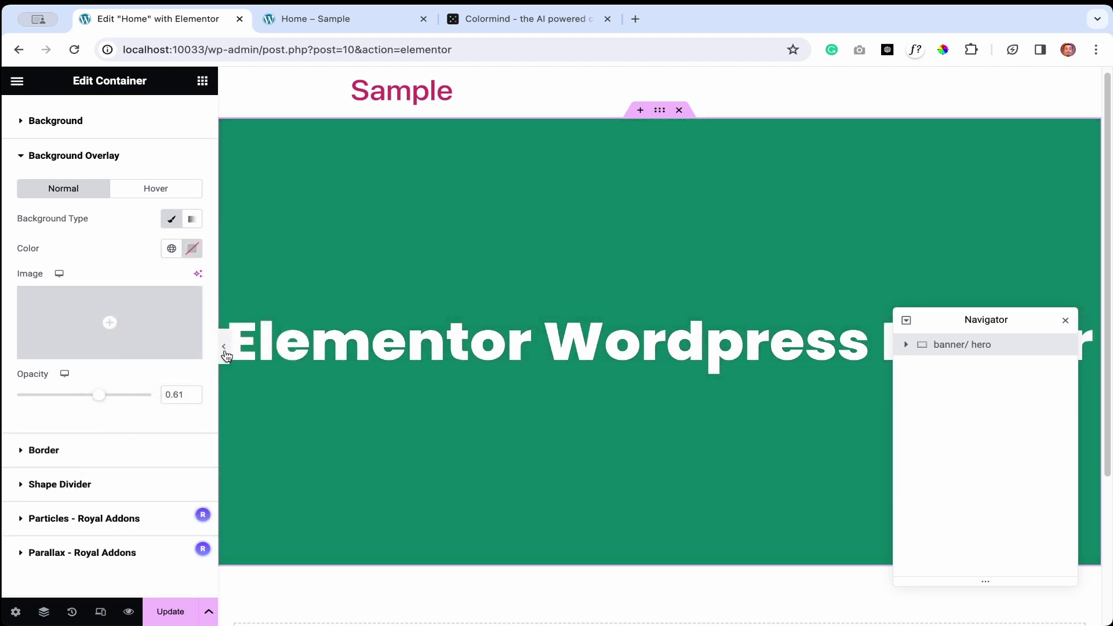
{"action": "left_click", "coordinate": [225, 349]}
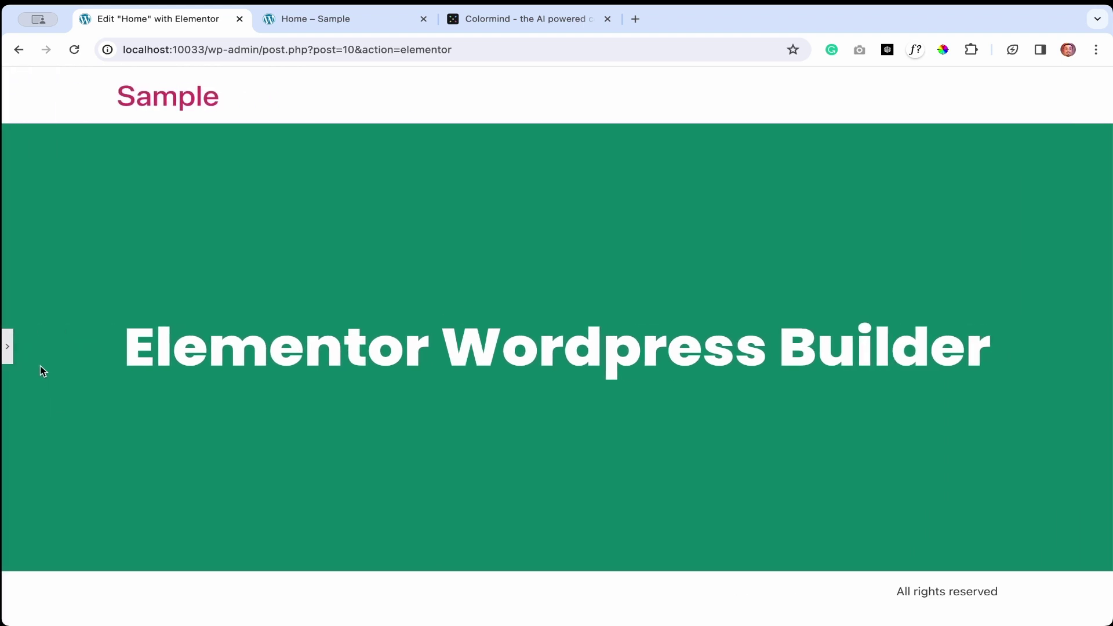
{"action": "left_click", "coordinate": [8, 348]}
Add a Heading widget in the empty area below the banner/hero container
{"action": "scroll", "coordinate": [420, 474], "scroll_direction": "down", "scroll_amount": 4}
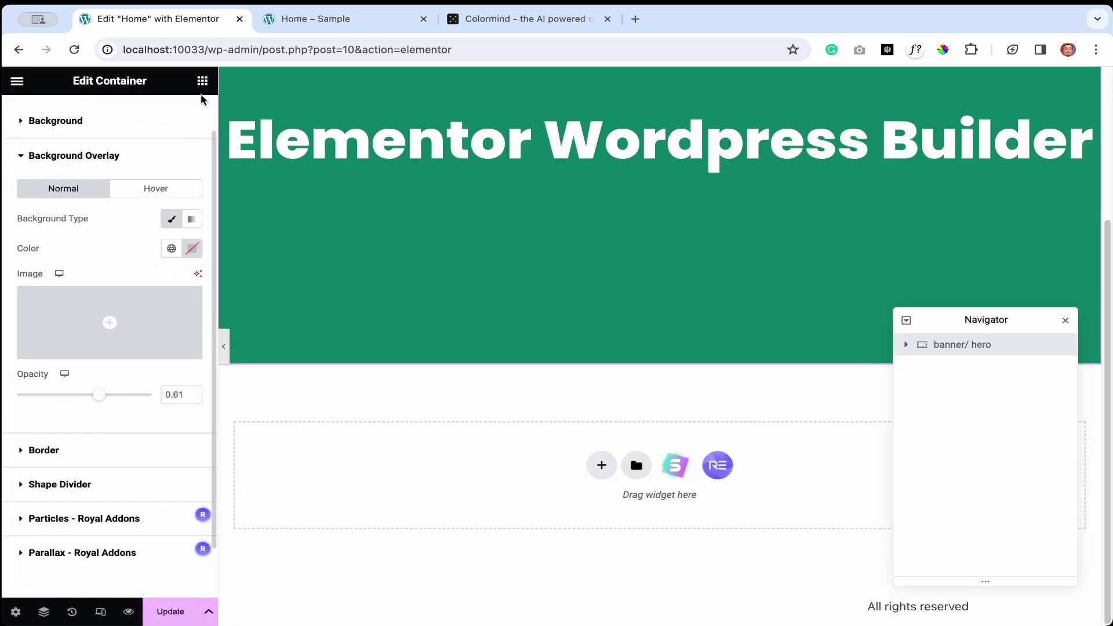
{"action": "left_click", "coordinate": [202, 81]}
{"action": "left_click_drag", "start_coordinate": [59, 414], "coordinate": [474, 500]}
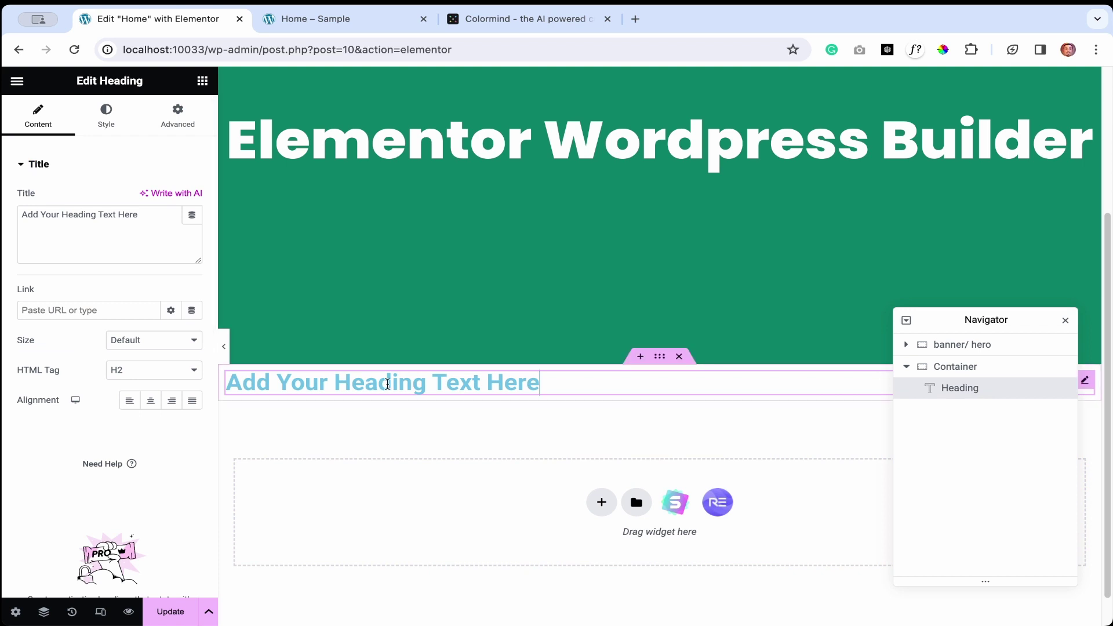
Set the new heading's text color to the global color "green"
{"action": "left_click", "coordinate": [108, 118]}
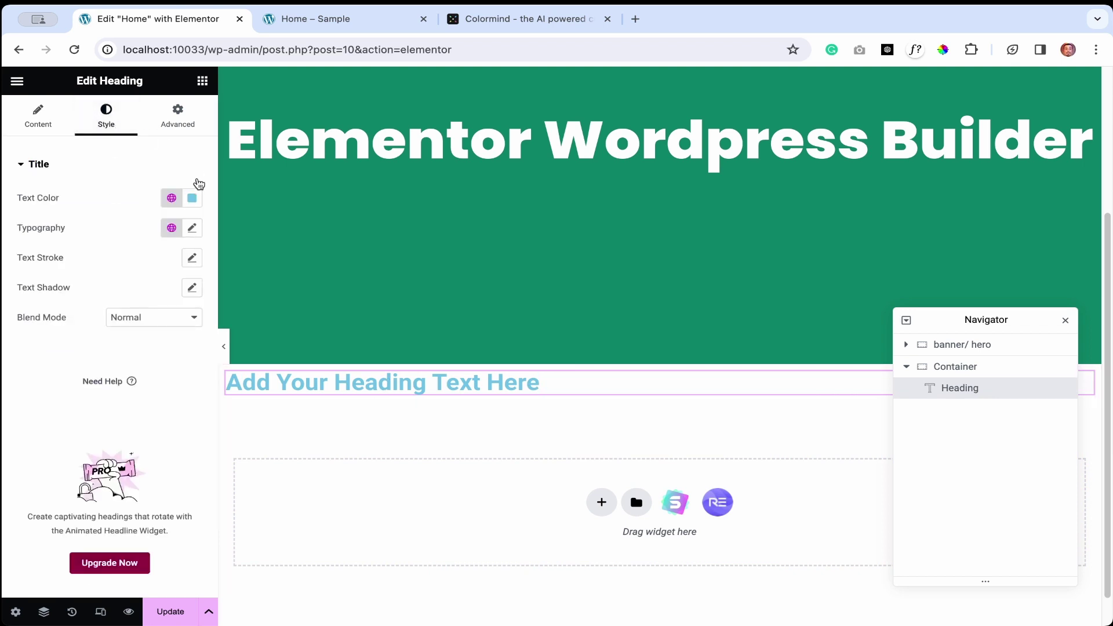
{"action": "left_click", "coordinate": [195, 198]}
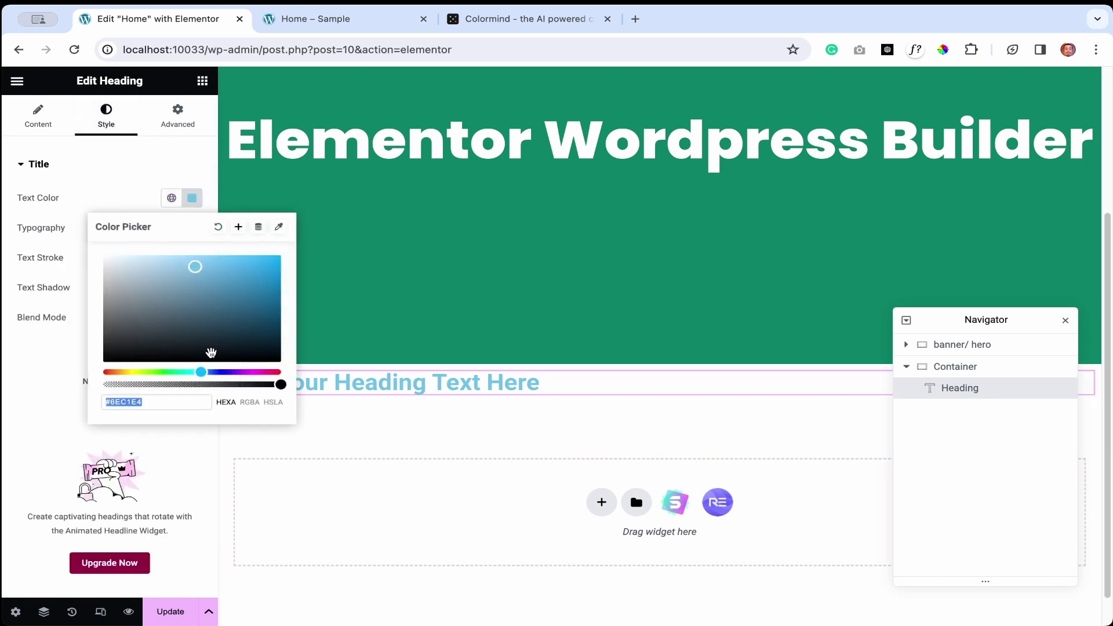
{"action": "left_click", "coordinate": [145, 184]}
{"action": "left_click", "coordinate": [34, 165]}
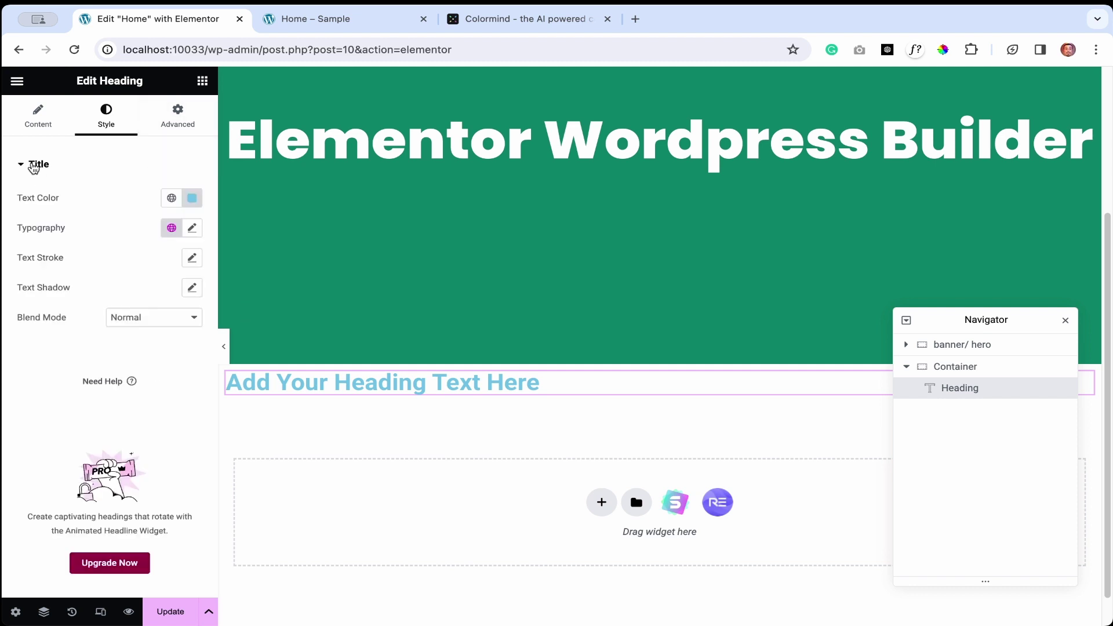
{"action": "left_click", "coordinate": [172, 199]}
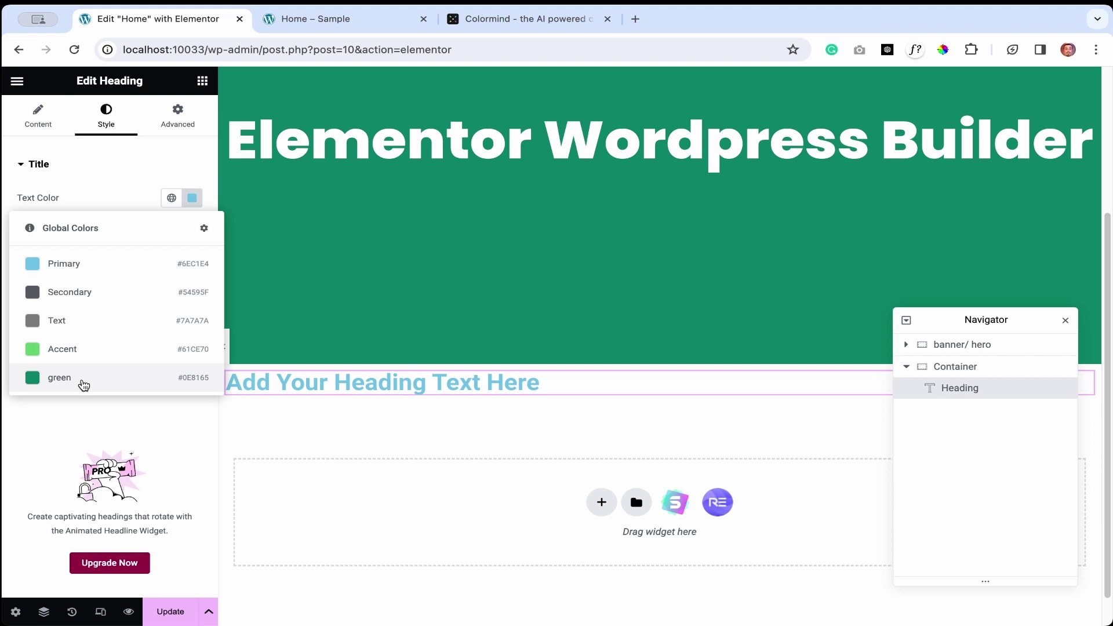
{"action": "left_click", "coordinate": [60, 378]}
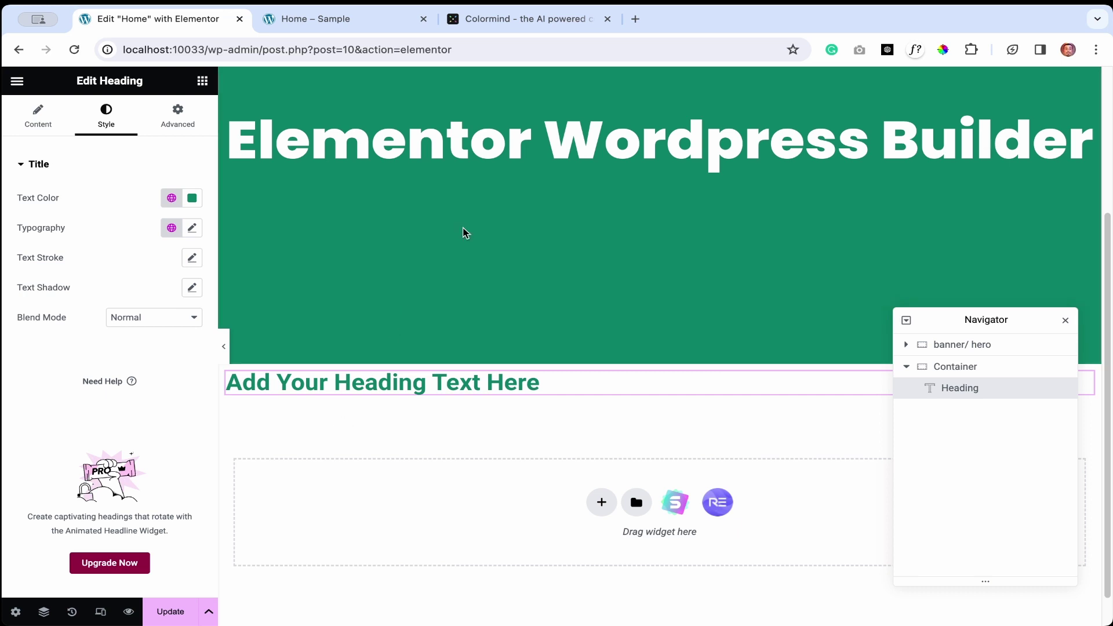
Open fontjoy.com in a new browser tab and generate a new font pairing
{"action": "left_click", "coordinate": [636, 18]}
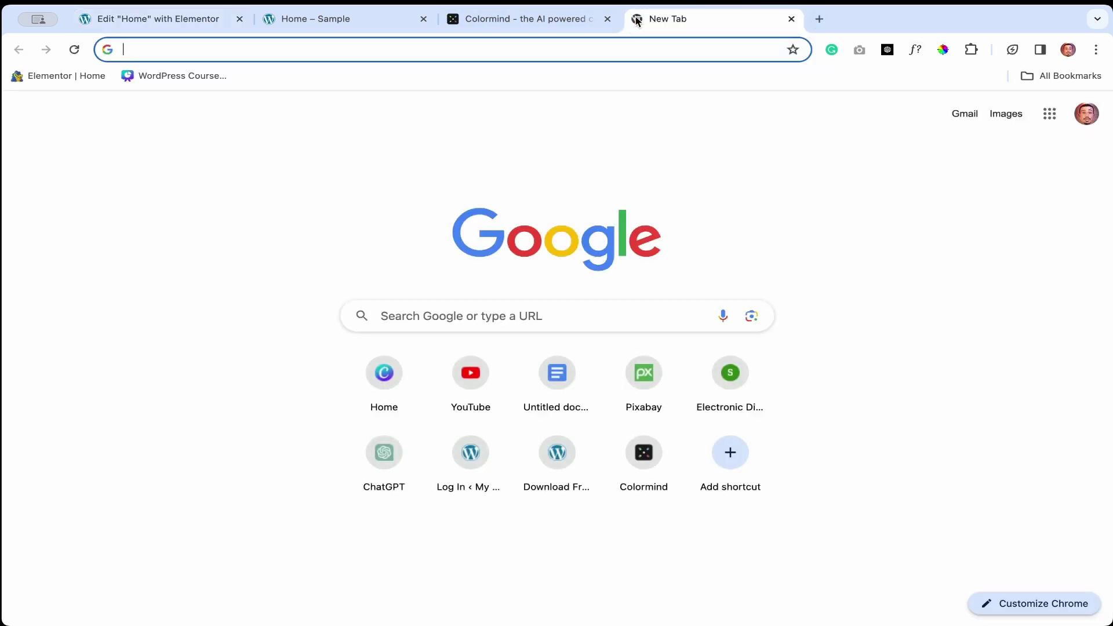
{"action": "type", "text": "fon"}
{"action": "key", "text": "Return"}
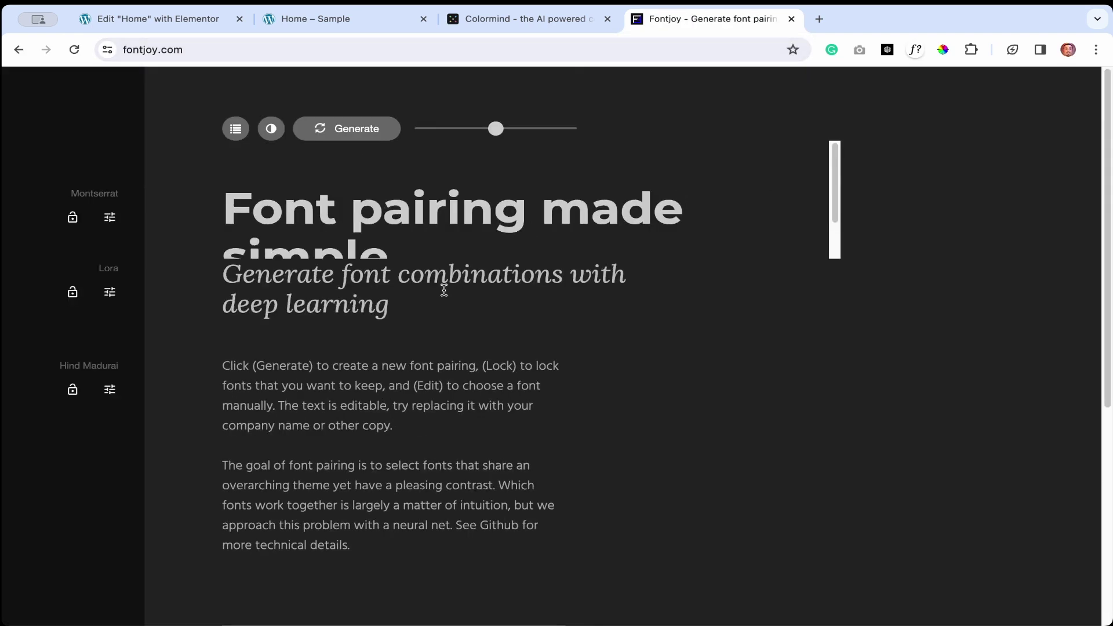
{"action": "left_click", "coordinate": [357, 126]}
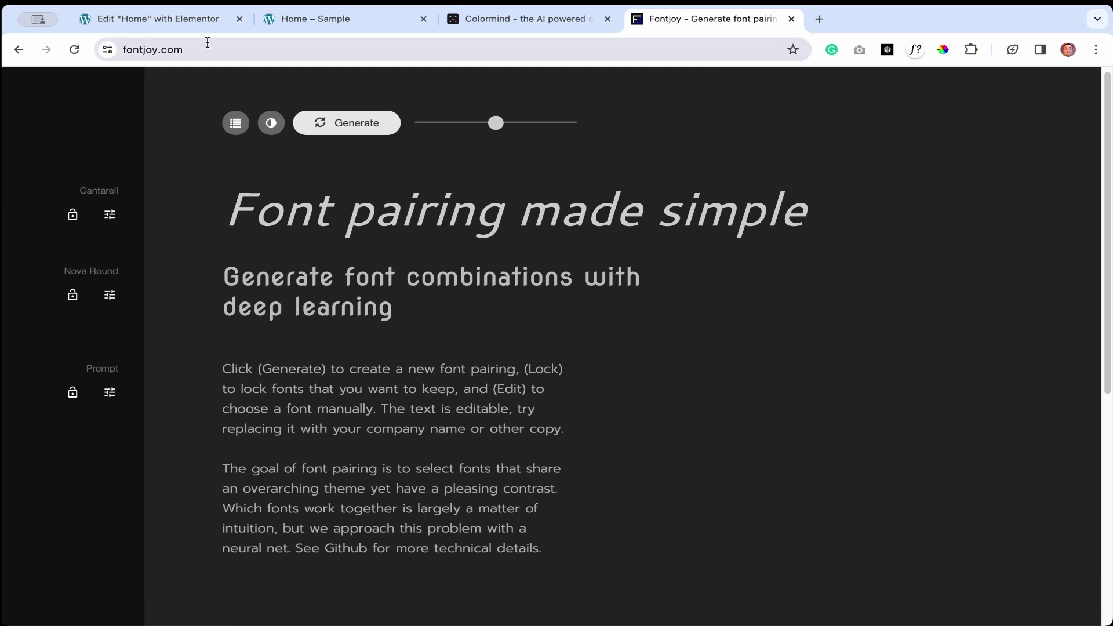
Return to the Elementor editor and search the new heading's font family list for "novo"
{"action": "left_click", "coordinate": [194, 21]}
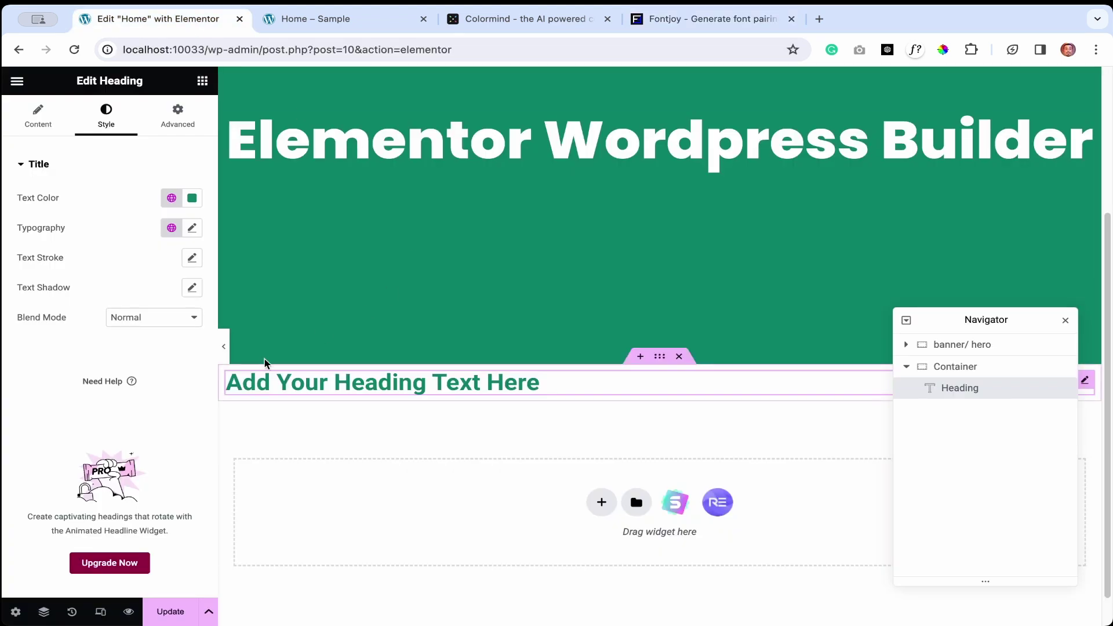
{"action": "left_click", "coordinate": [192, 227]}
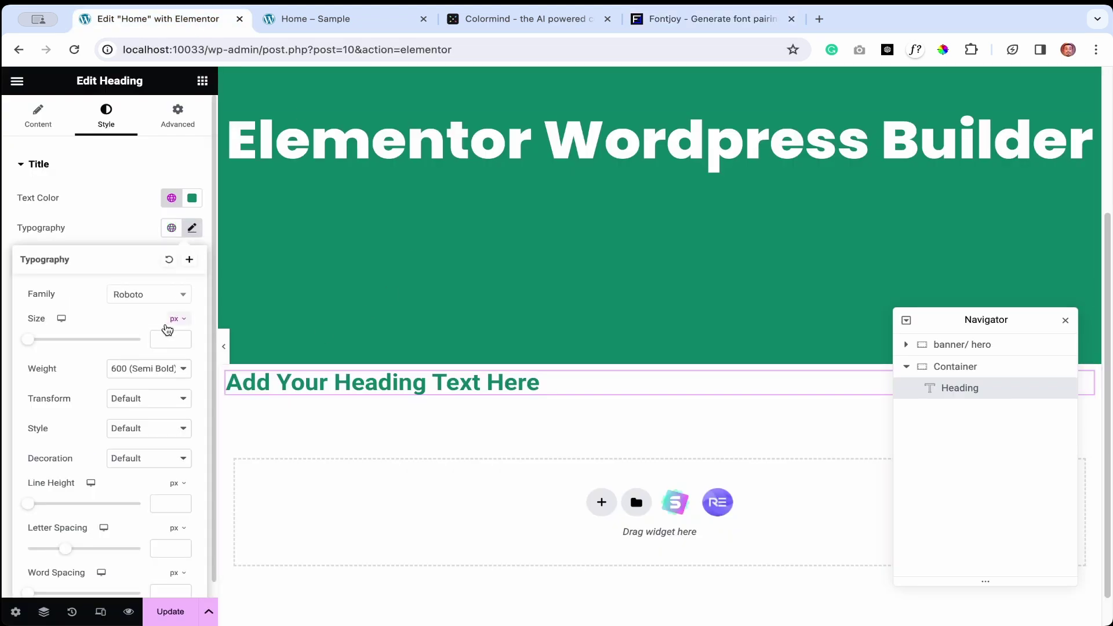
{"action": "left_click", "coordinate": [140, 295]}
{"action": "type", "text": "novo"}
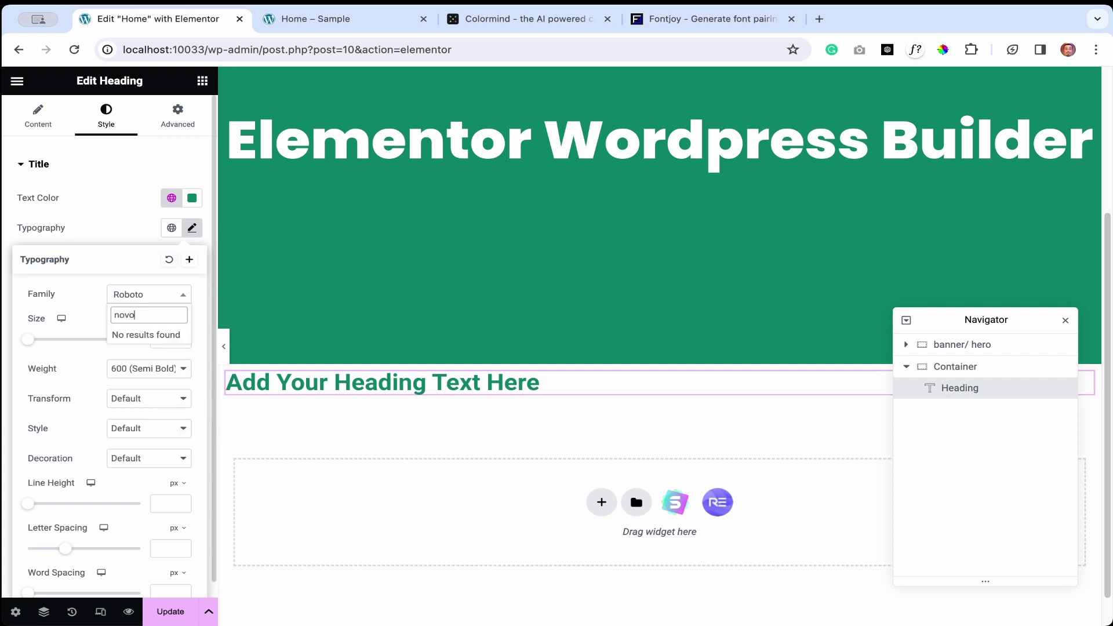
{"action": "left_click_drag", "start_coordinate": [171, 315], "coordinate": [108, 317]}
Generate another font pairing in Fontjoy, and search the heading's font family list for "dro"
{"action": "left_click", "coordinate": [732, 26]}
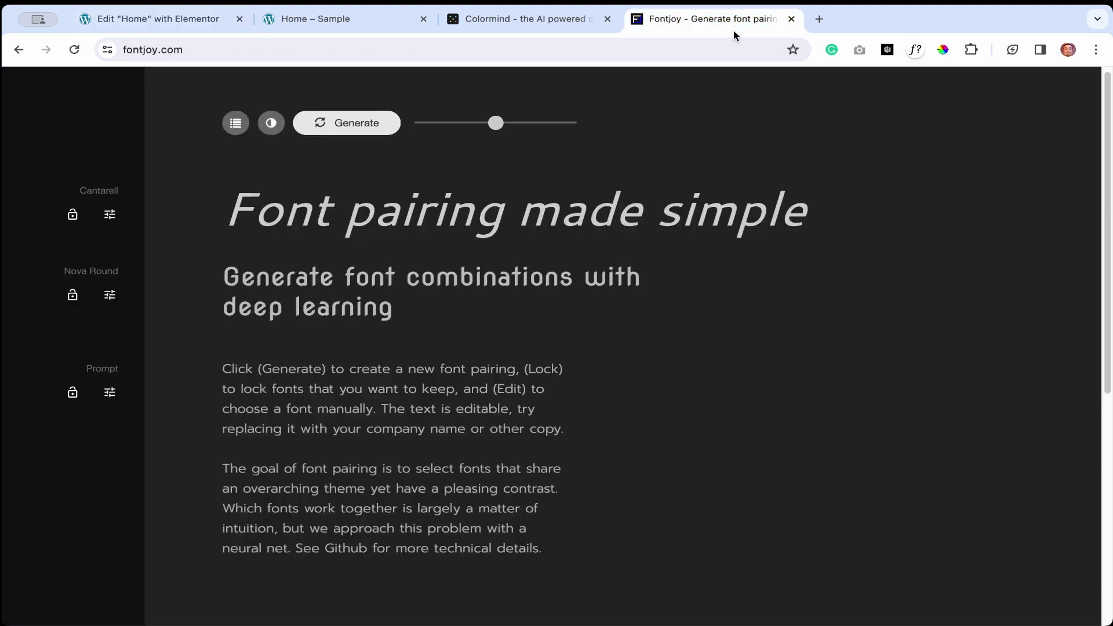
{"action": "left_click", "coordinate": [389, 131]}
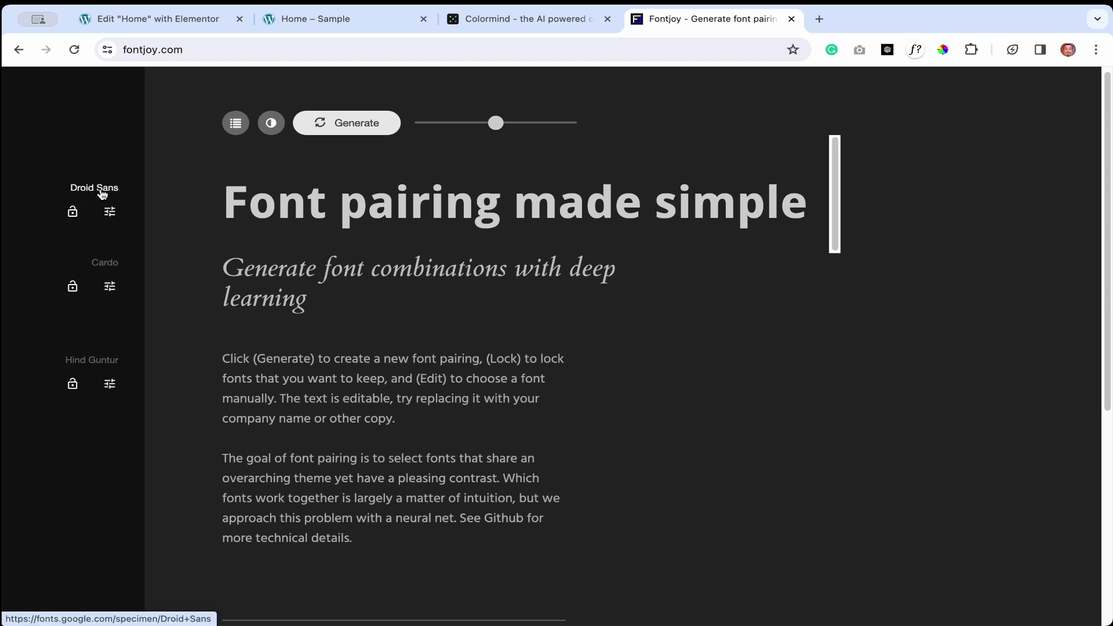
{"action": "left_click", "coordinate": [195, 24]}
{"action": "left_click", "coordinate": [192, 228]}
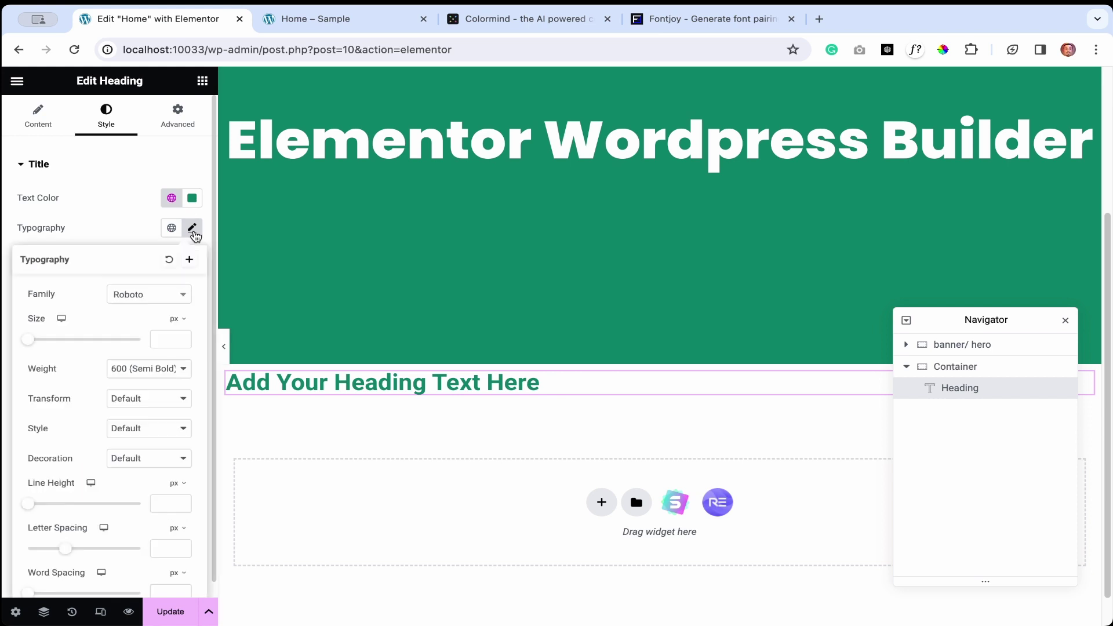
{"action": "left_click", "coordinate": [162, 294]}
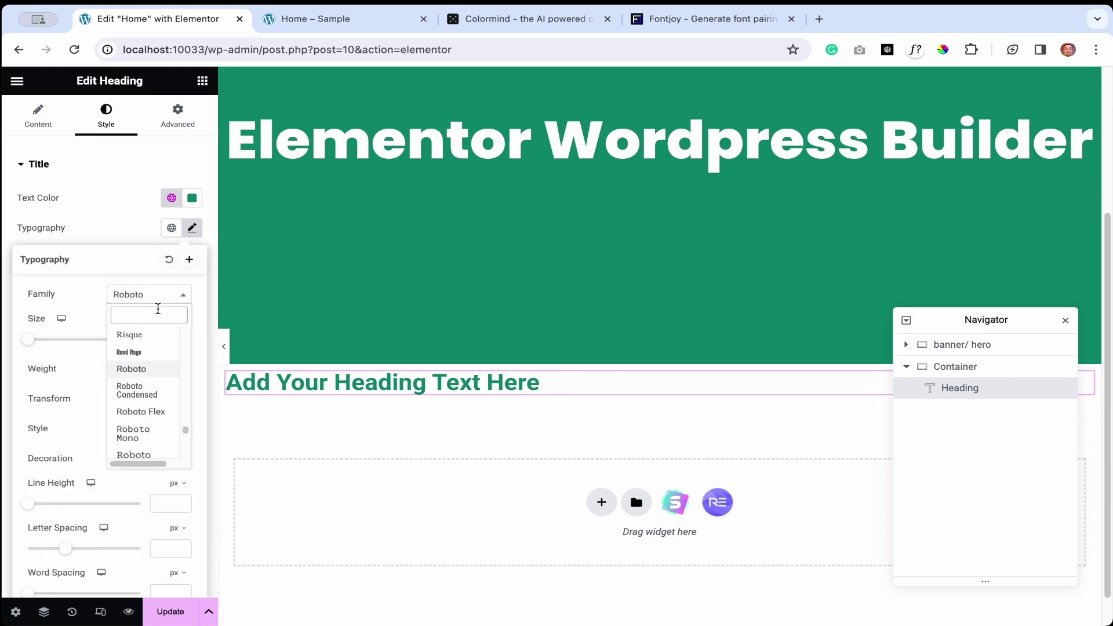
{"action": "type", "text": "dro"}
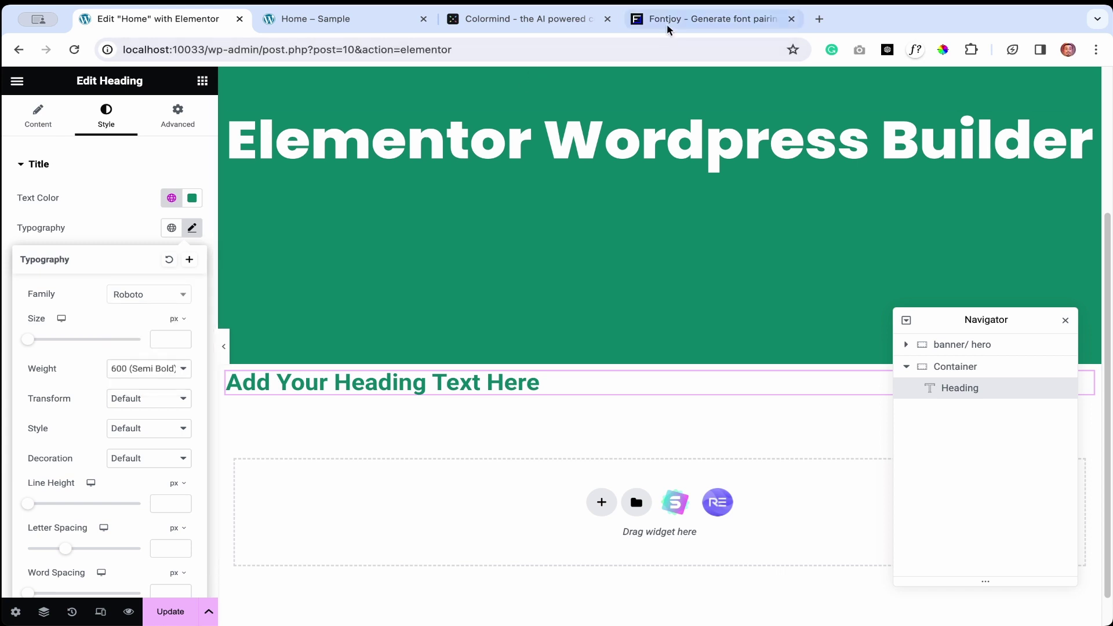
Check the second font of the Fontjoy pairing and set the heading's font family to Cardo
{"action": "left_click", "coordinate": [713, 18]}
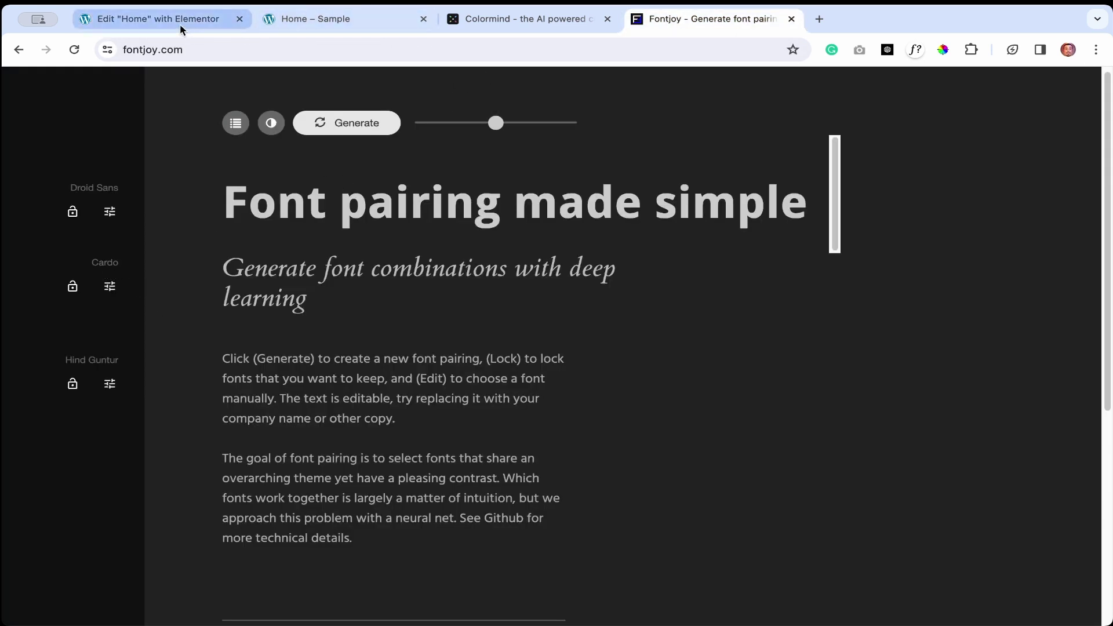
{"action": "left_click", "coordinate": [215, 21]}
{"action": "left_click", "coordinate": [145, 294]}
{"action": "type", "text": "card"}
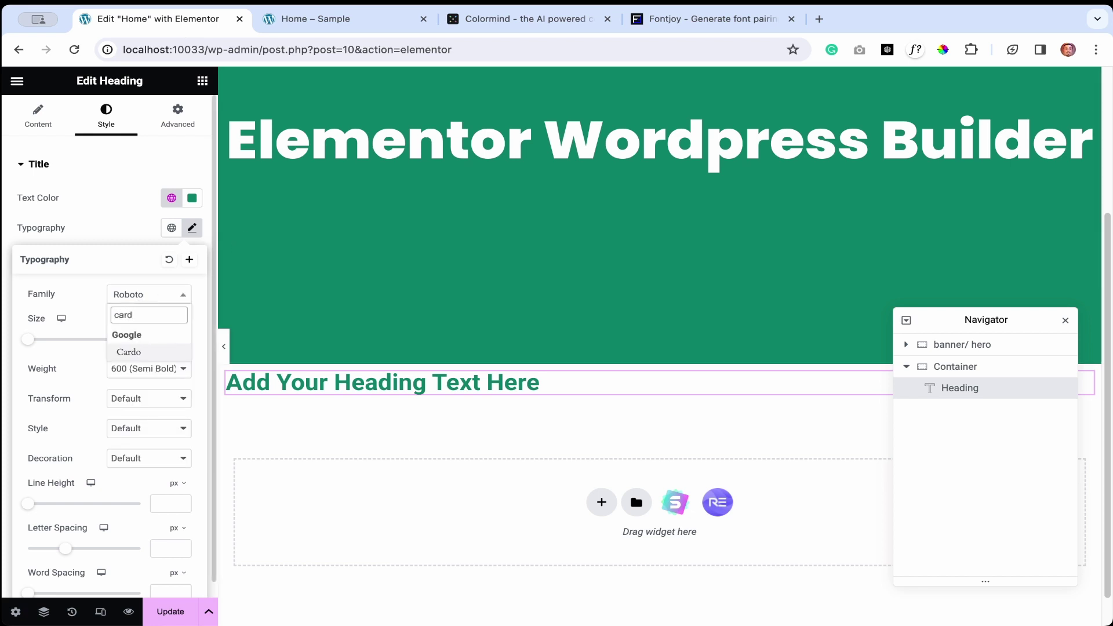
{"action": "left_click", "coordinate": [134, 354]}
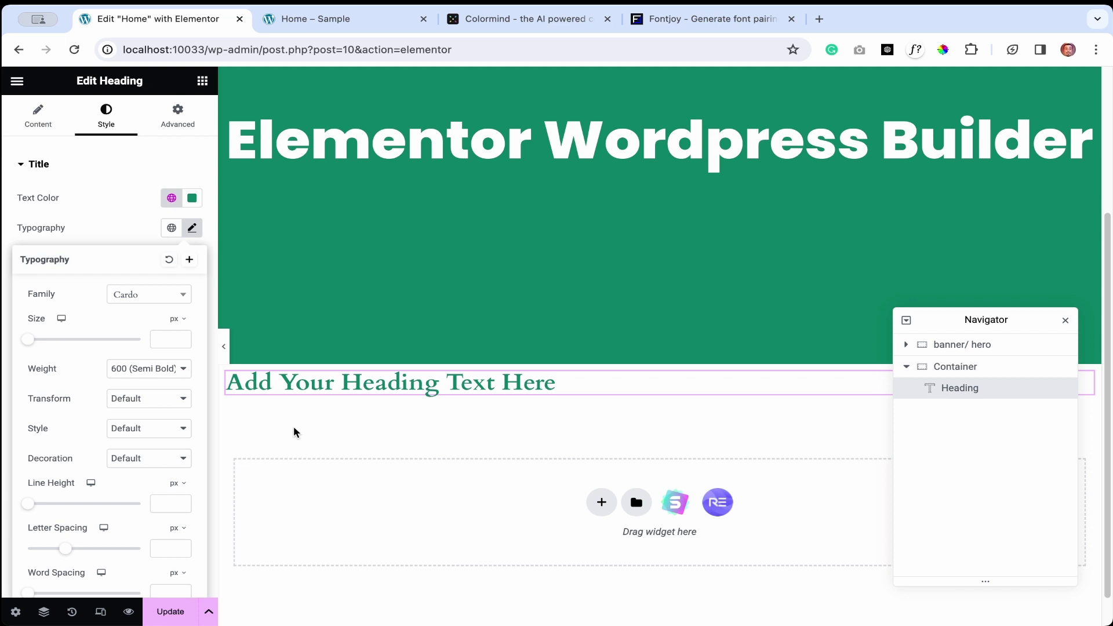
{"action": "left_click", "coordinate": [151, 294]}
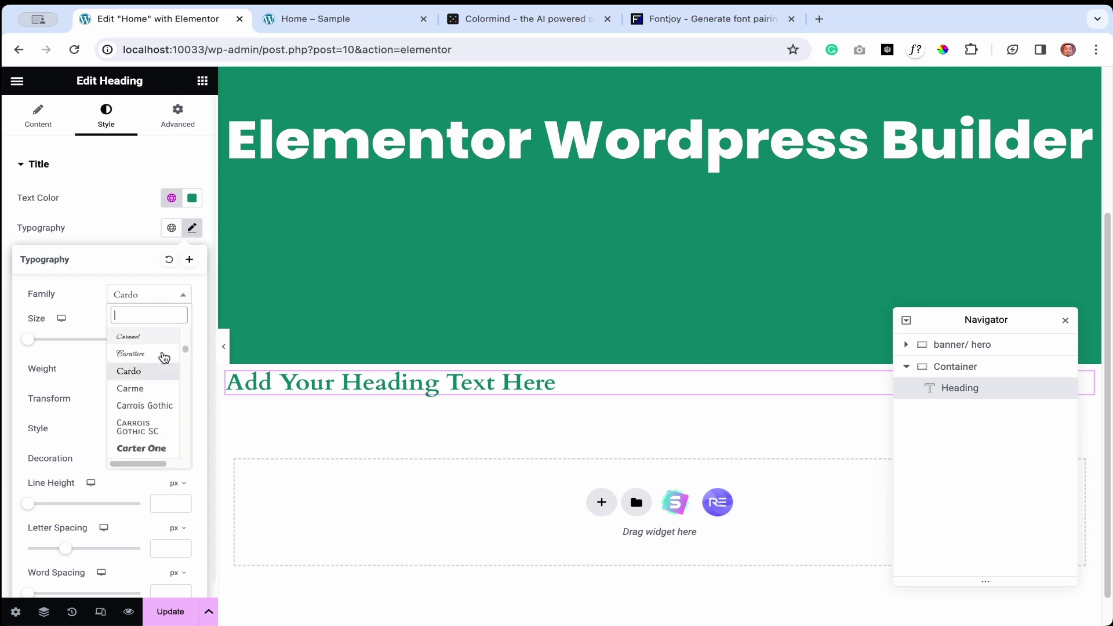
{"action": "left_click", "coordinate": [95, 227]}
Add a custom global font style named "cardo" in the Site Settings
{"action": "left_click", "coordinate": [22, 82]}
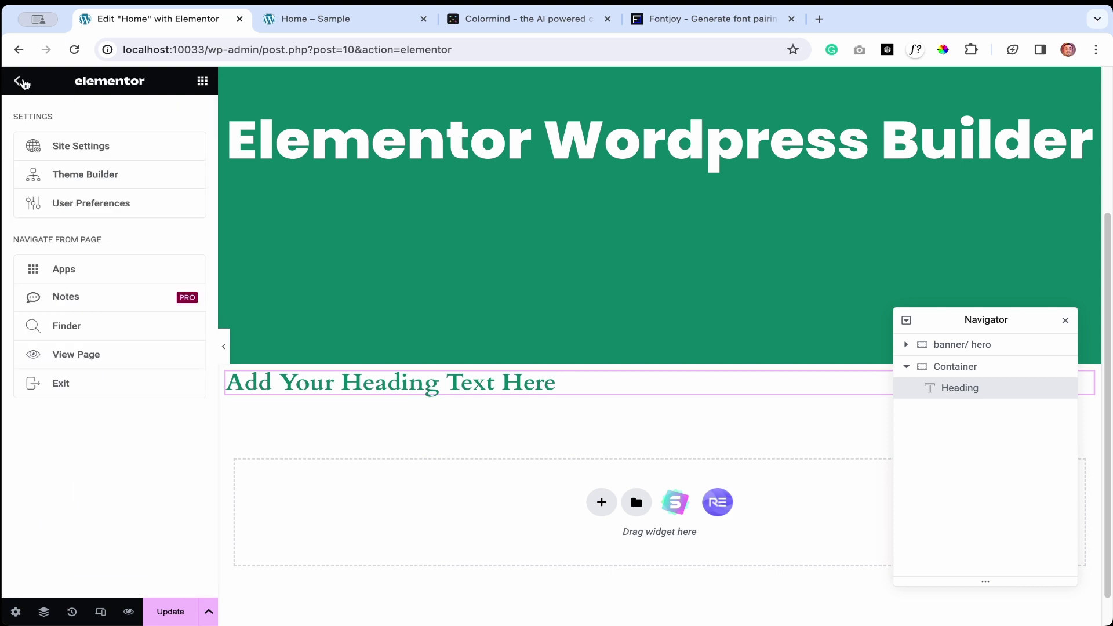
{"action": "left_click", "coordinate": [78, 153]}
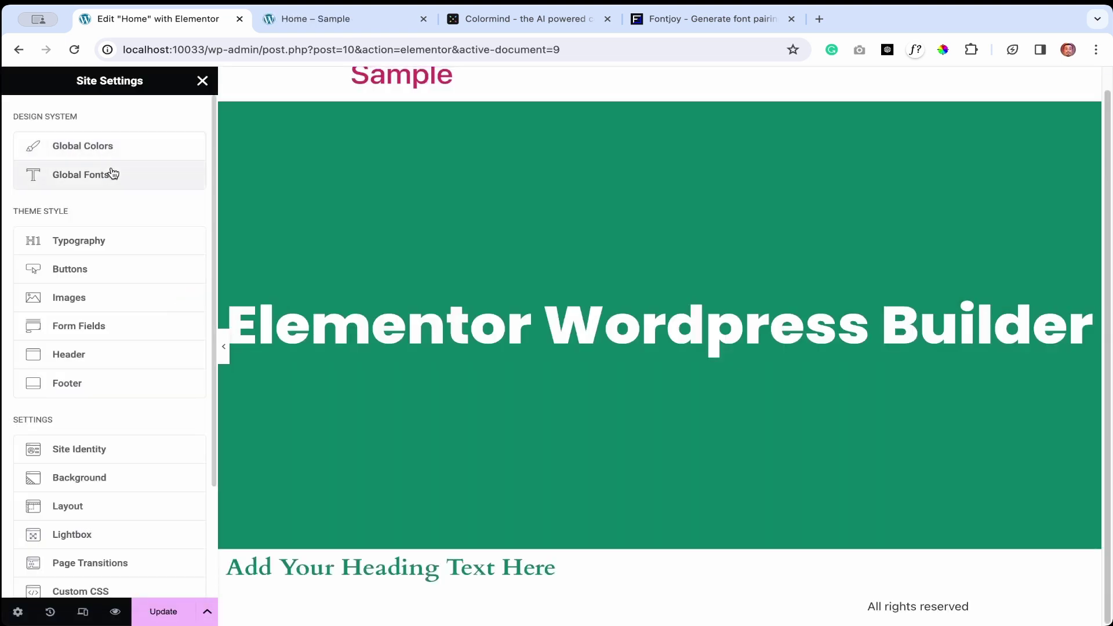
{"action": "left_click", "coordinate": [111, 174]}
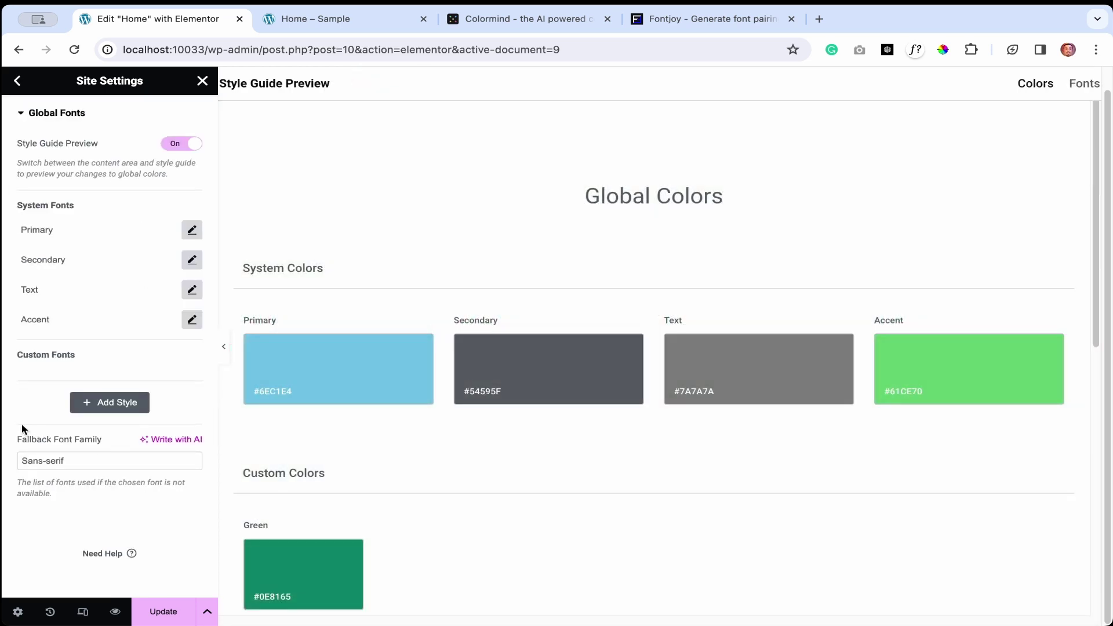
{"action": "left_click", "coordinate": [96, 404]}
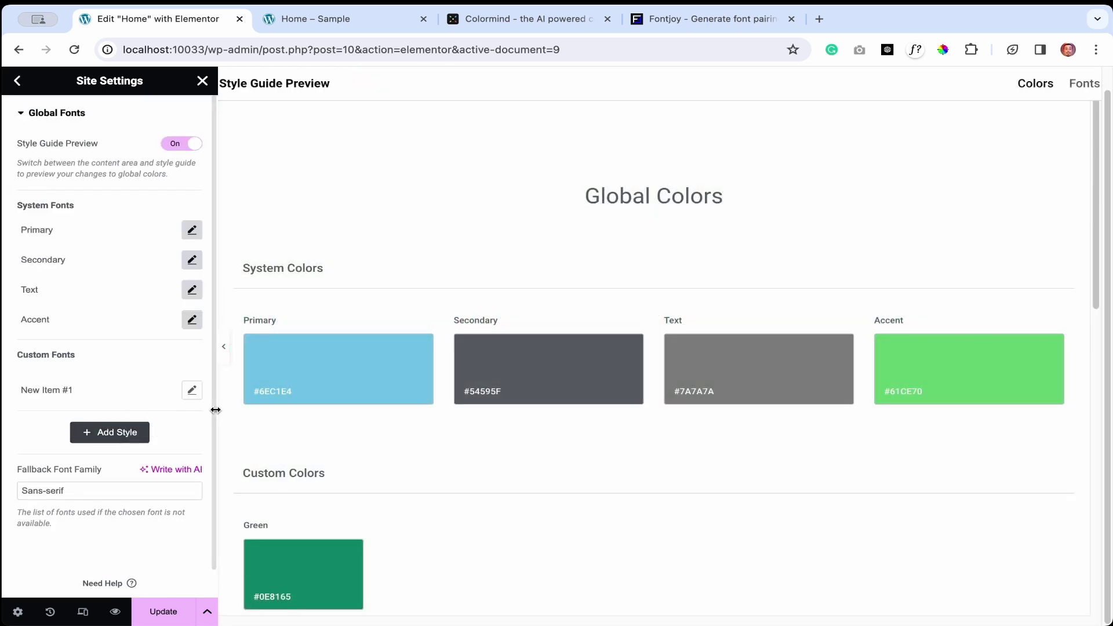
{"action": "left_click", "coordinate": [83, 385]}
{"action": "type", "text": "cardo"}
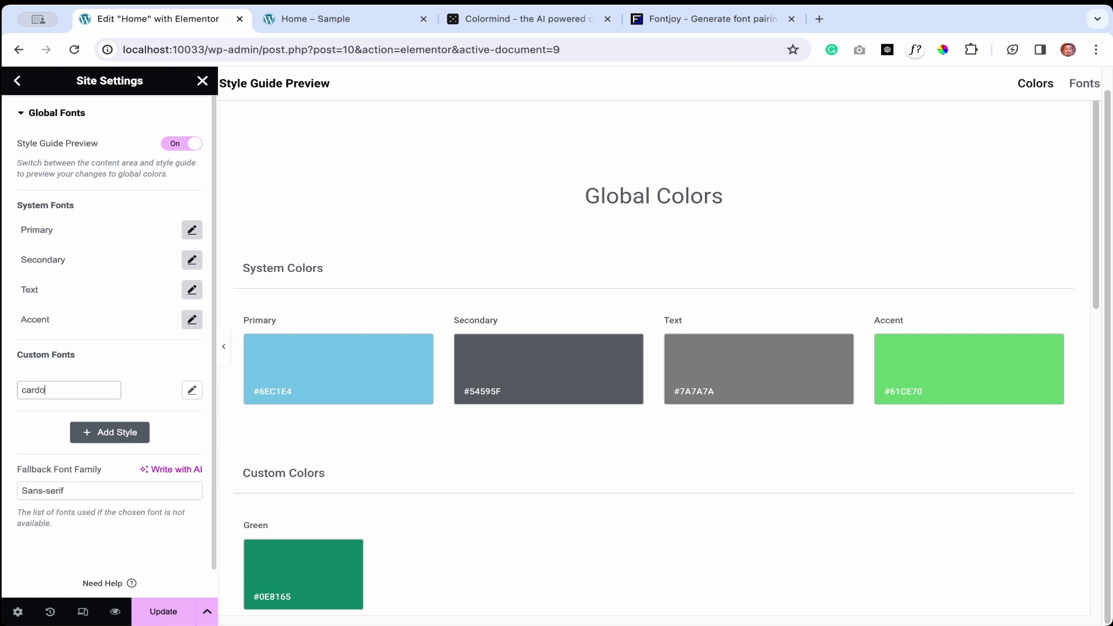
Set the font family of the "cardo" global font style to Cardo
{"action": "left_click", "coordinate": [192, 392]}
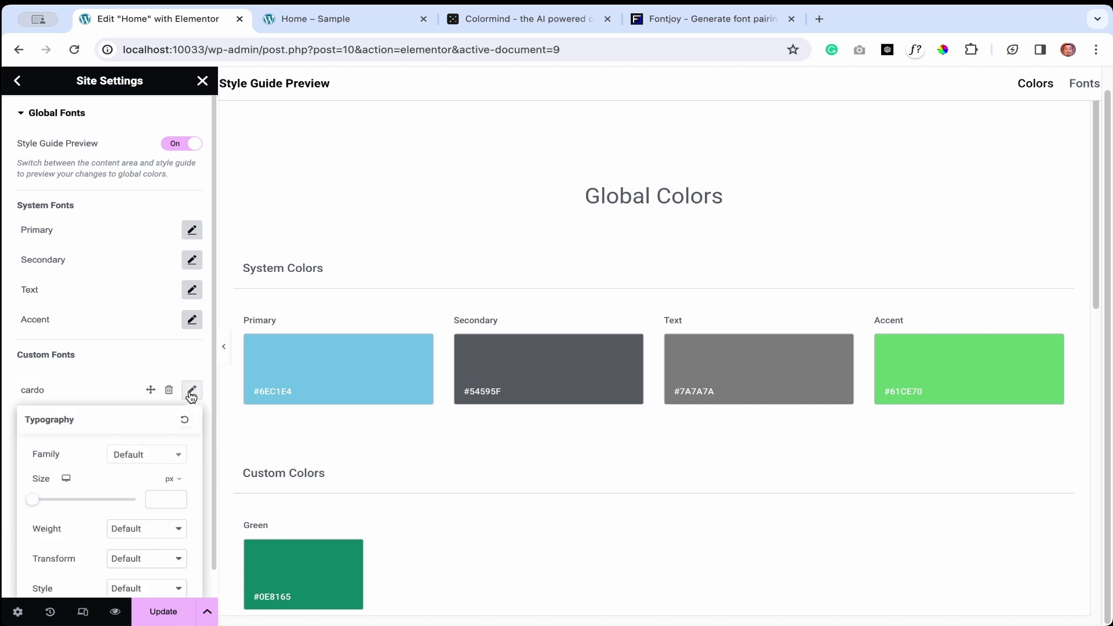
{"action": "scroll", "coordinate": [138, 453], "scroll_direction": "down", "scroll_amount": 2}
{"action": "left_click", "coordinate": [145, 353]}
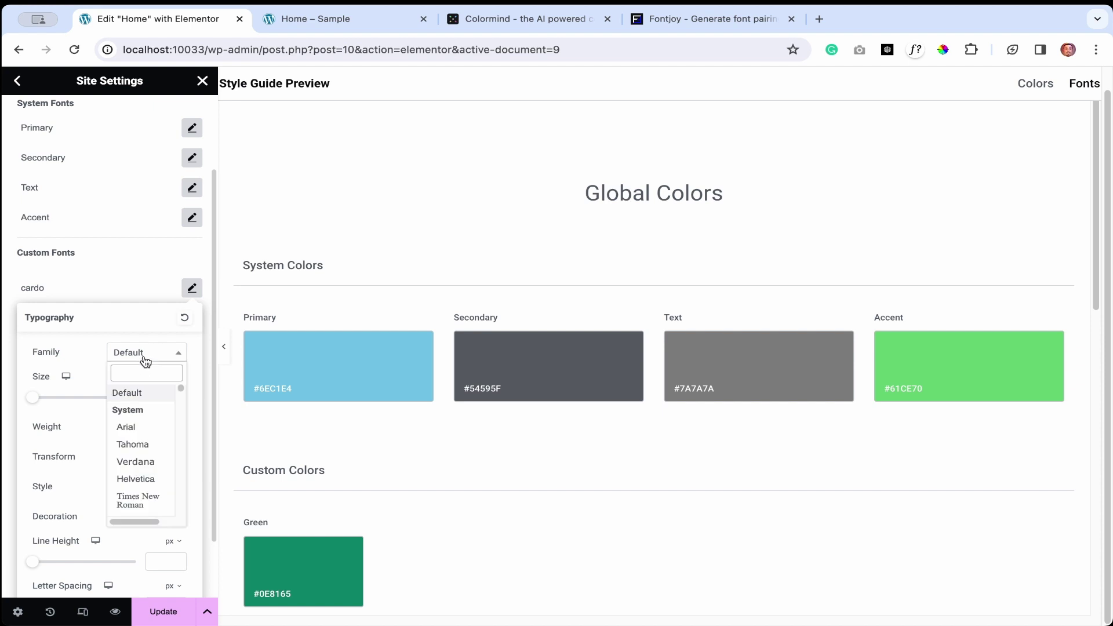
{"action": "type", "text": "car"}
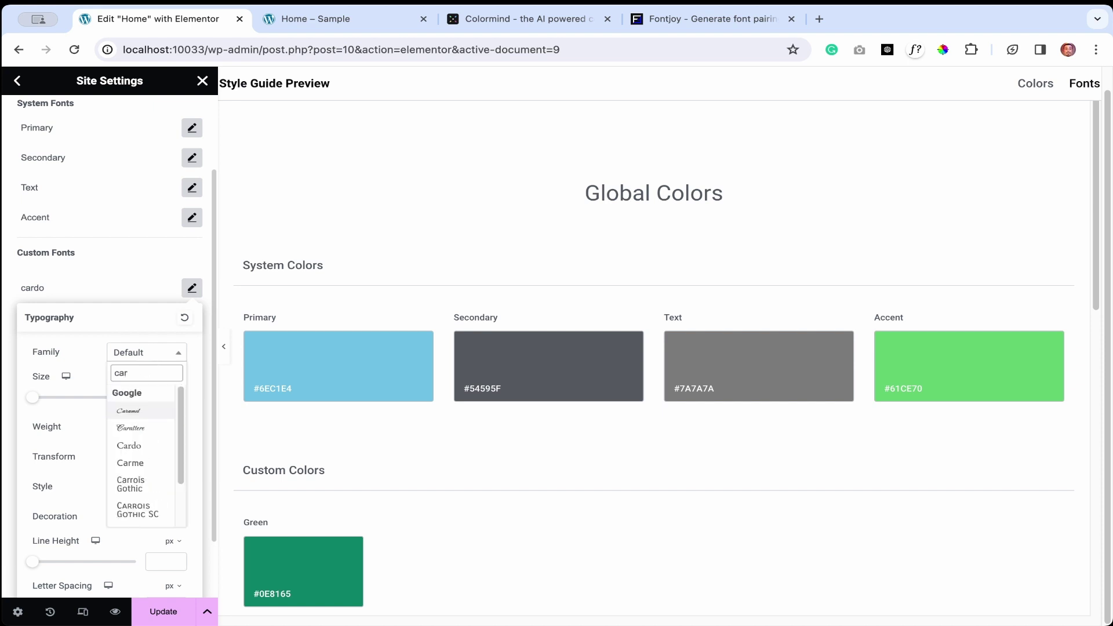
{"action": "type", "text": "do"}
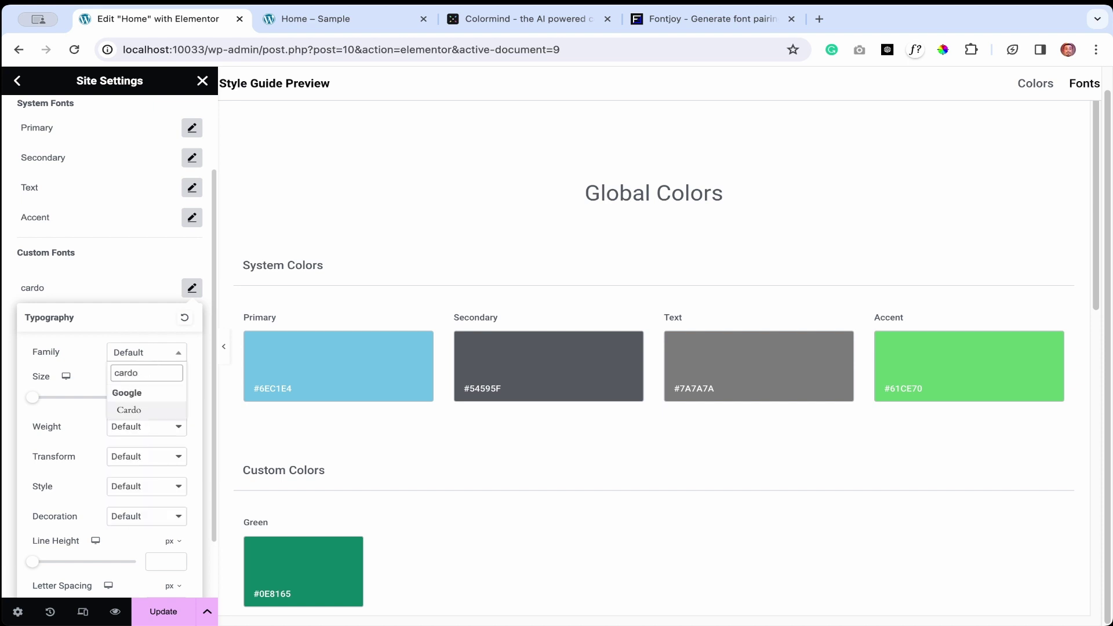
{"action": "left_click", "coordinate": [121, 409]}
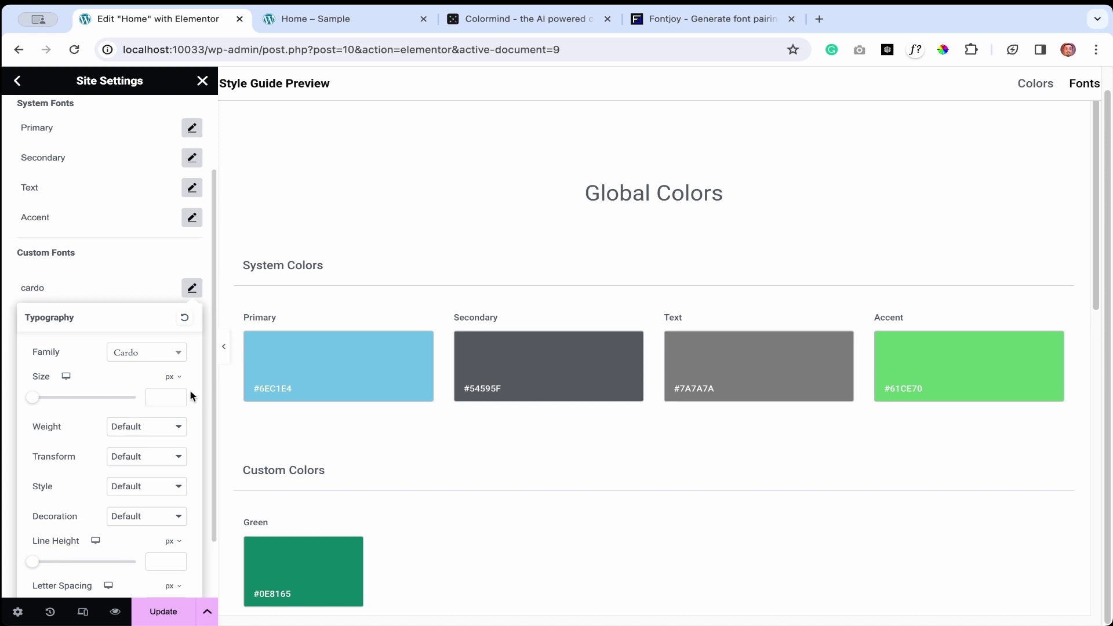
Give the "cardo" font style size 60 px, weight 800 (Extra Bold) and Capitalize transform, then save and leave the Site Settings
{"action": "type", "text": "60"}
{"action": "left_click", "coordinate": [150, 425]}
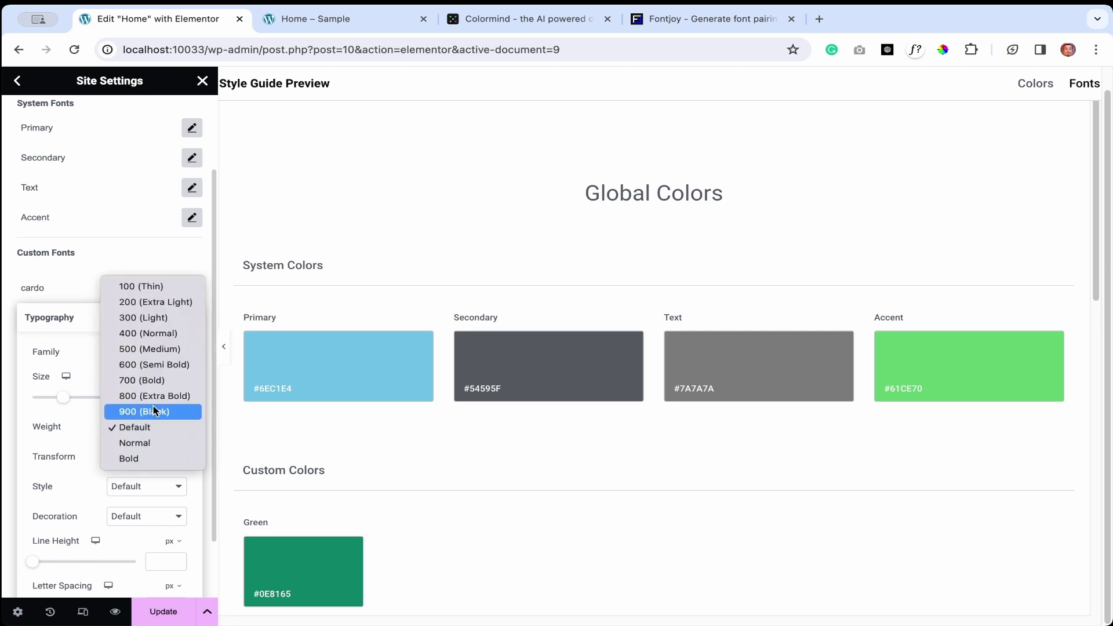
{"action": "left_click", "coordinate": [151, 396]}
{"action": "left_click", "coordinate": [116, 492]}
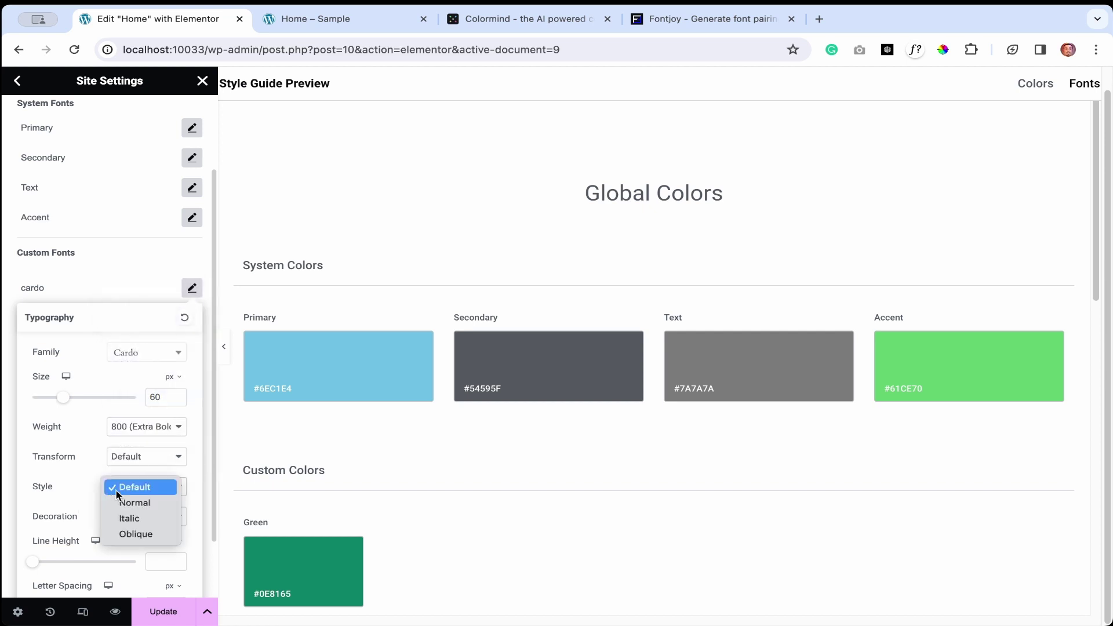
{"action": "left_click", "coordinate": [68, 495]}
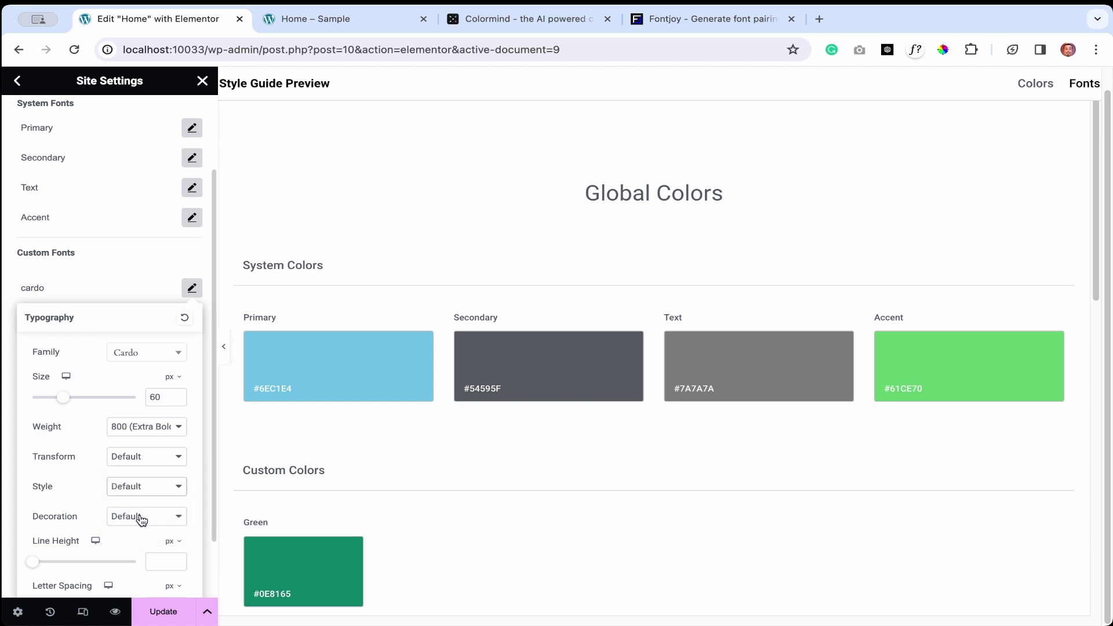
{"action": "left_click", "coordinate": [142, 518]}
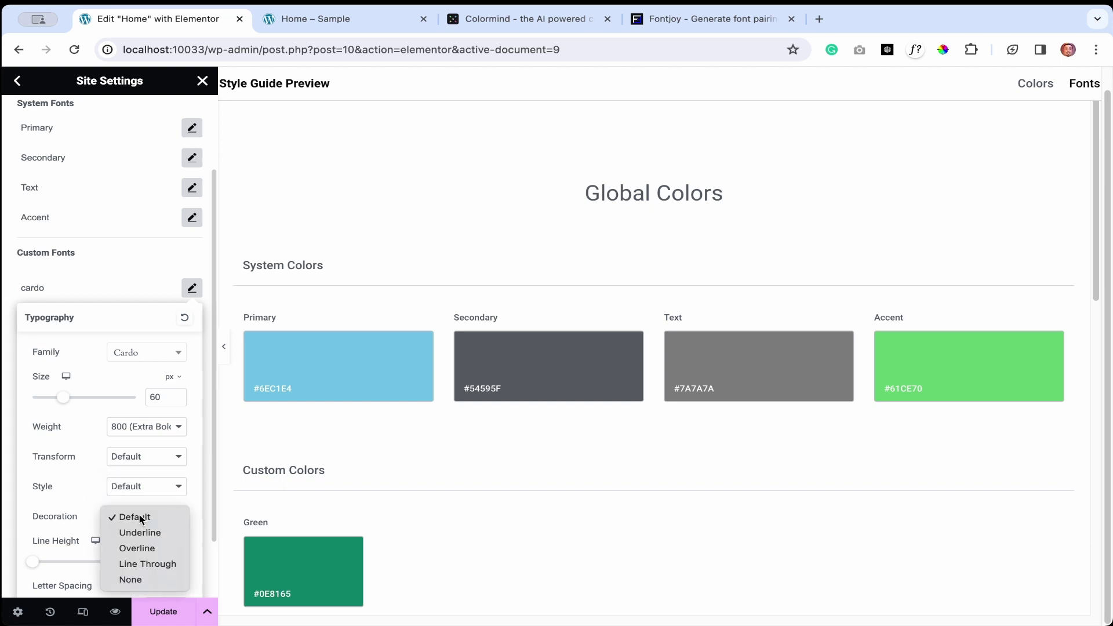
{"action": "left_click", "coordinate": [80, 519]}
{"action": "left_click", "coordinate": [123, 468]}
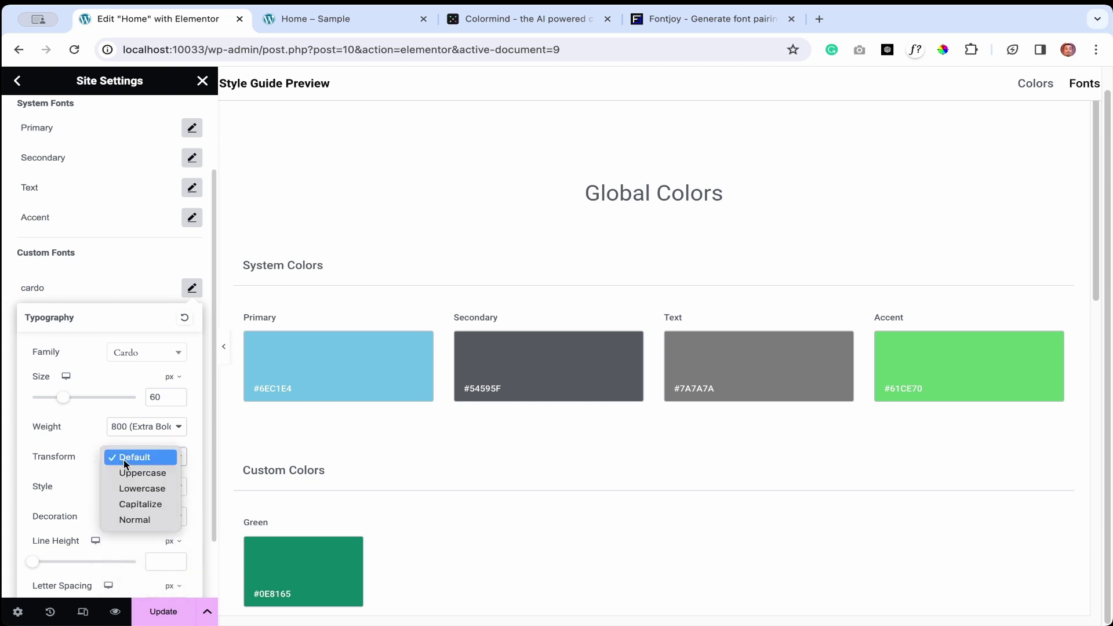
{"action": "left_click", "coordinate": [157, 502]}
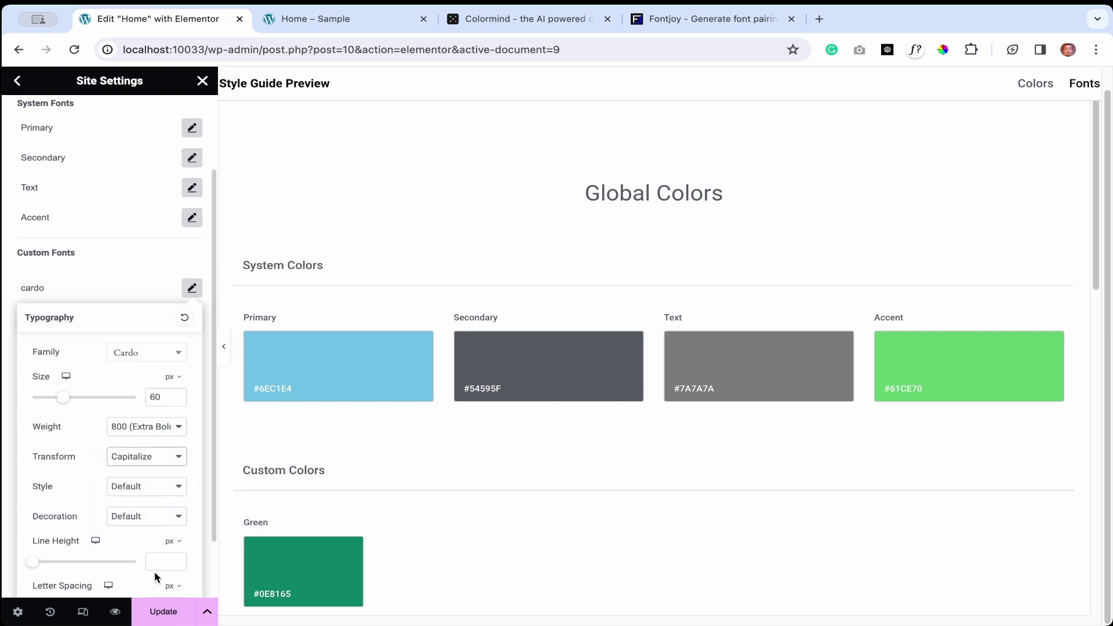
{"action": "left_click", "coordinate": [163, 612]}
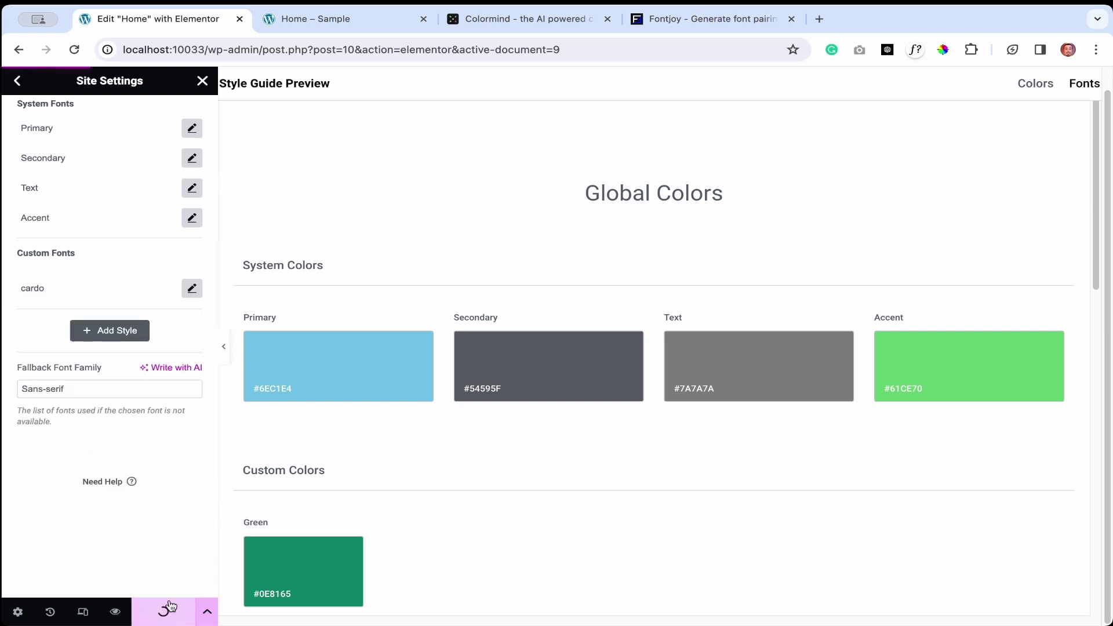
{"action": "left_click", "coordinate": [202, 81]}
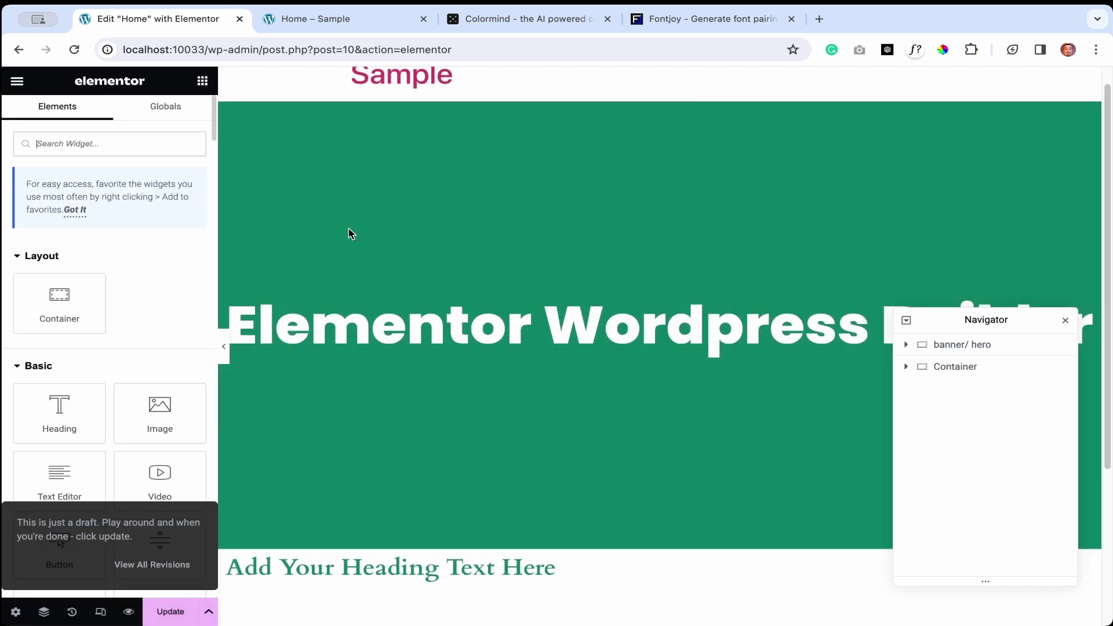
Apply the global font "cardo" to the typography of the heading below the hero container
{"action": "scroll", "coordinate": [462, 390], "scroll_direction": "down", "scroll_amount": 4}
{"action": "left_click", "coordinate": [453, 358]}
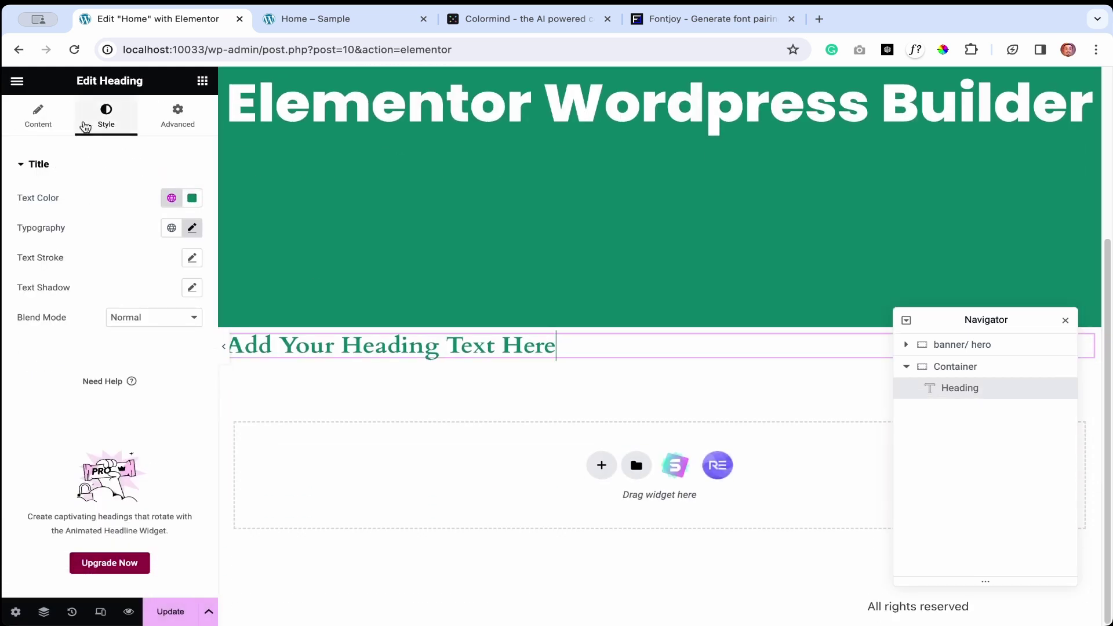
{"action": "left_click", "coordinate": [38, 116]}
{"action": "left_click", "coordinate": [102, 120]}
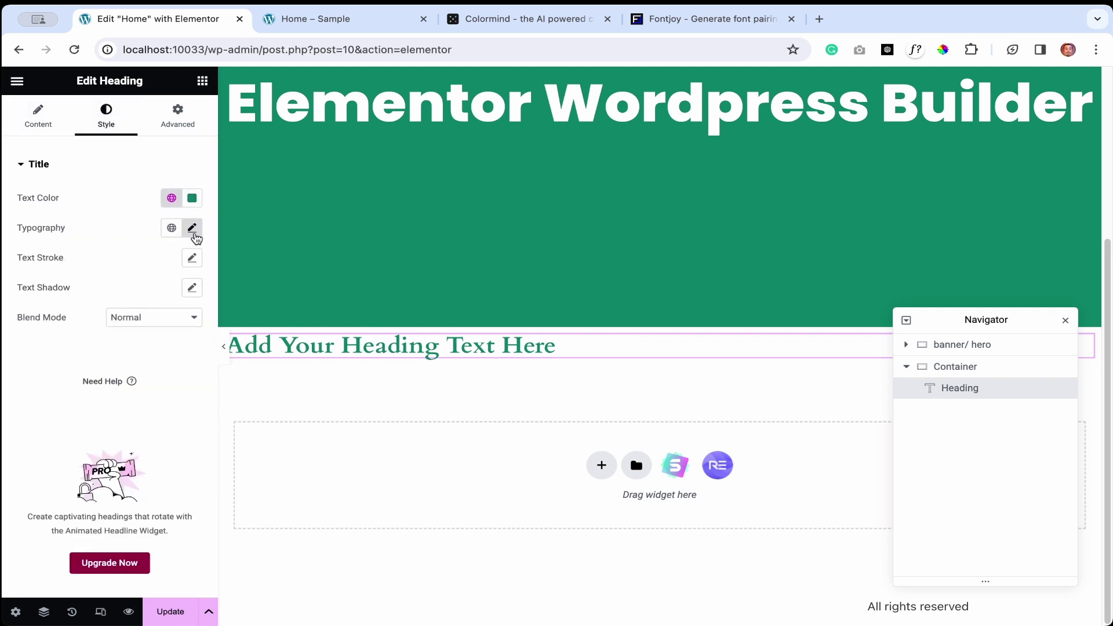
{"action": "left_click", "coordinate": [172, 229]}
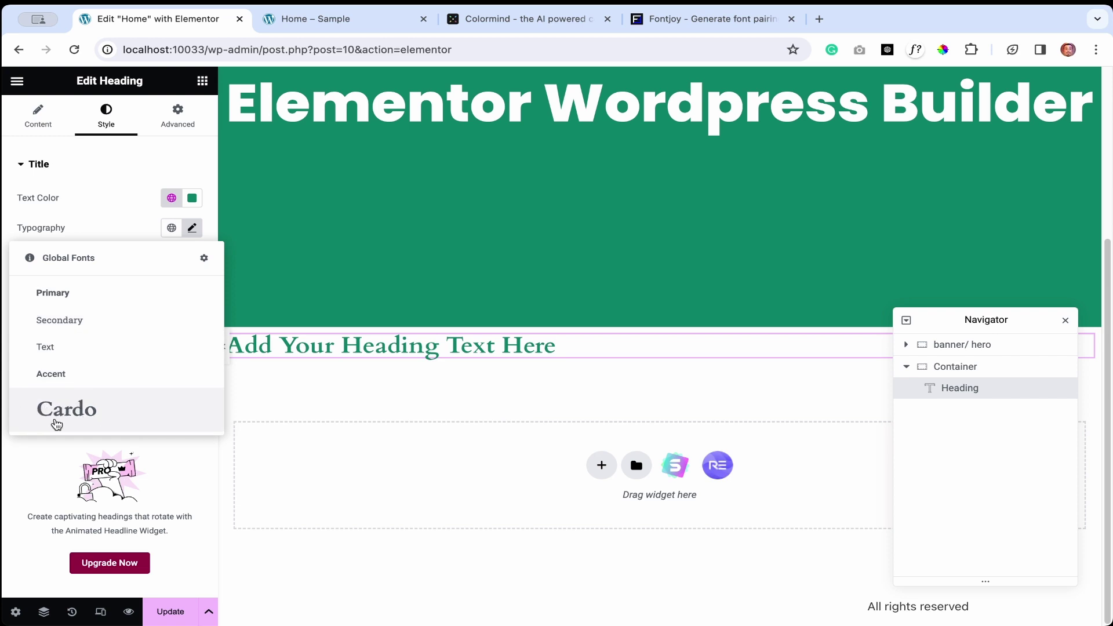
{"action": "left_click", "coordinate": [67, 410]}
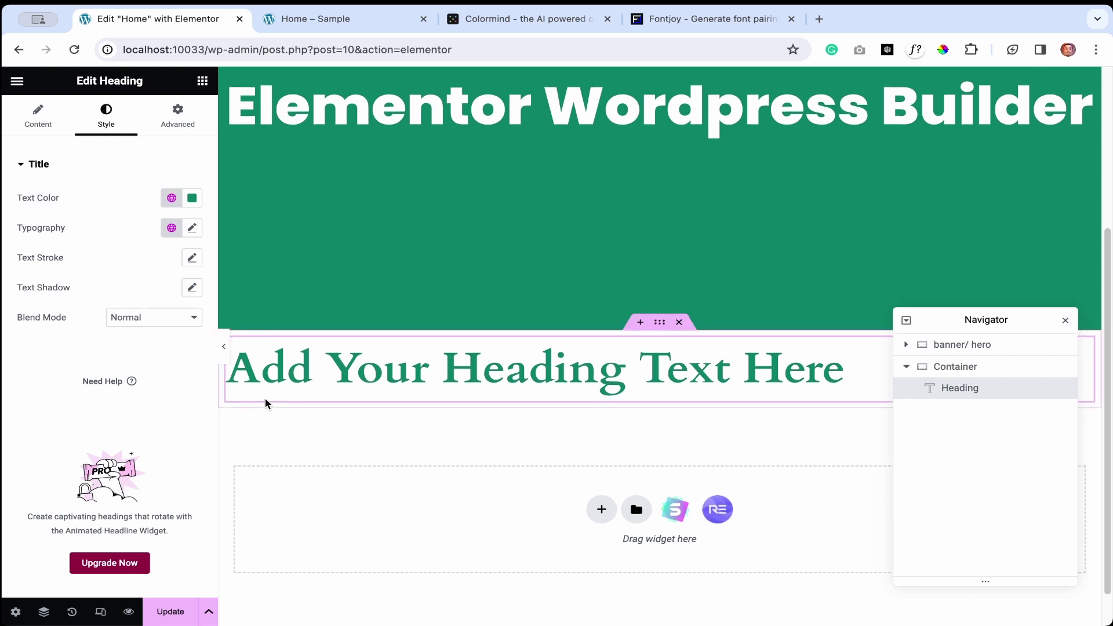
{"action": "scroll", "coordinate": [343, 333], "scroll_direction": "up", "scroll_amount": 1}
{"action": "scroll", "coordinate": [459, 242], "scroll_direction": "up", "scroll_amount": 3}
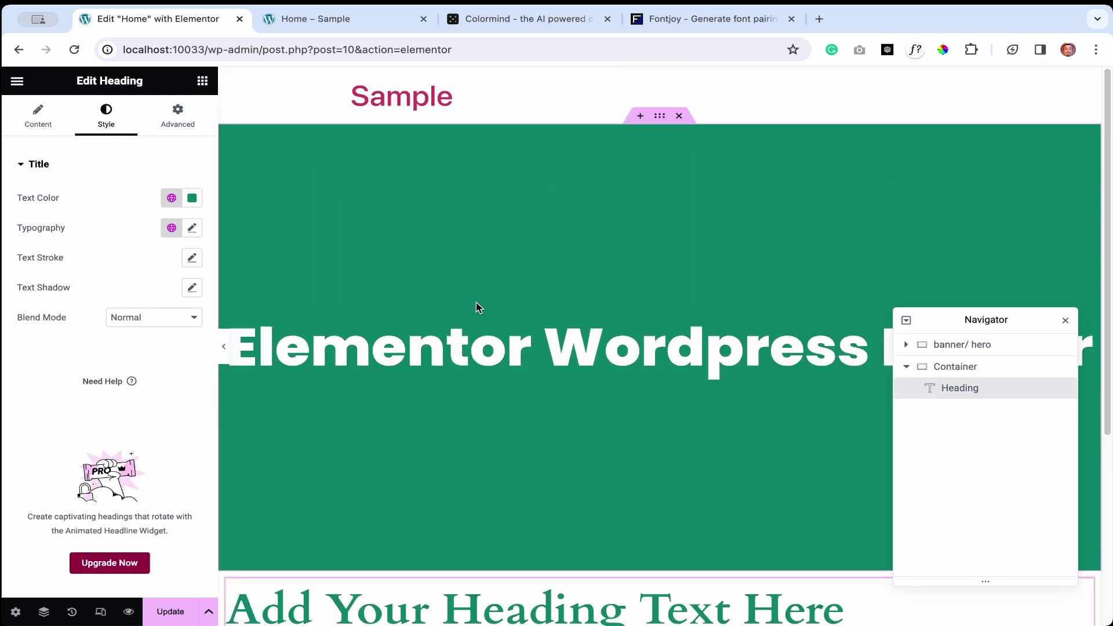
Apply the global font Cardo to the hero heading's typography, preview the page full width, and update it
{"action": "left_click", "coordinate": [471, 349]}
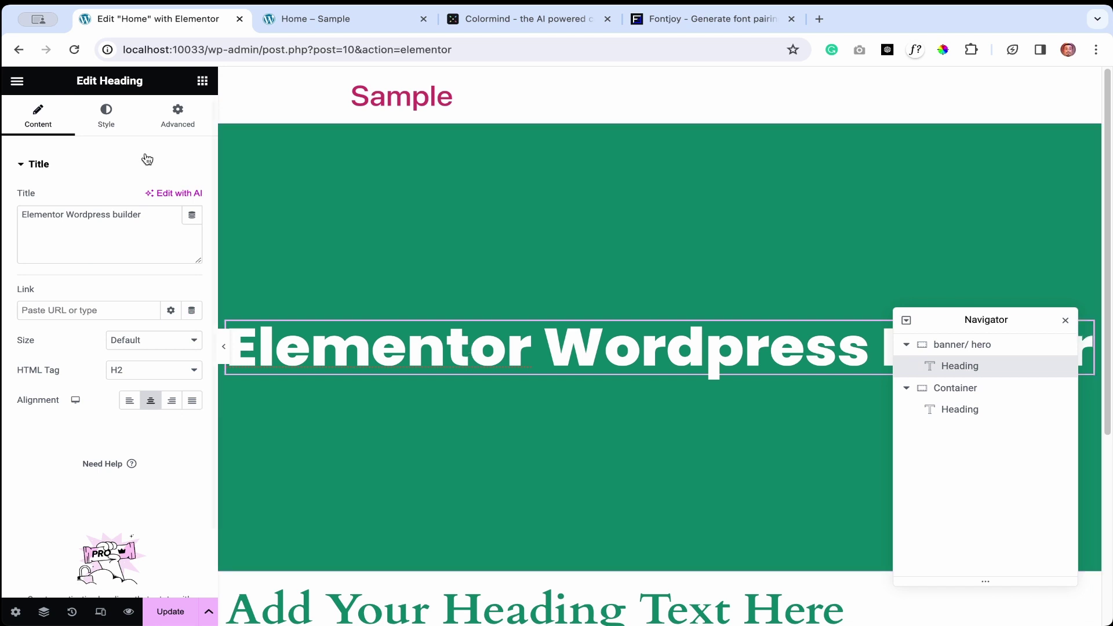
{"action": "left_click", "coordinate": [91, 113]}
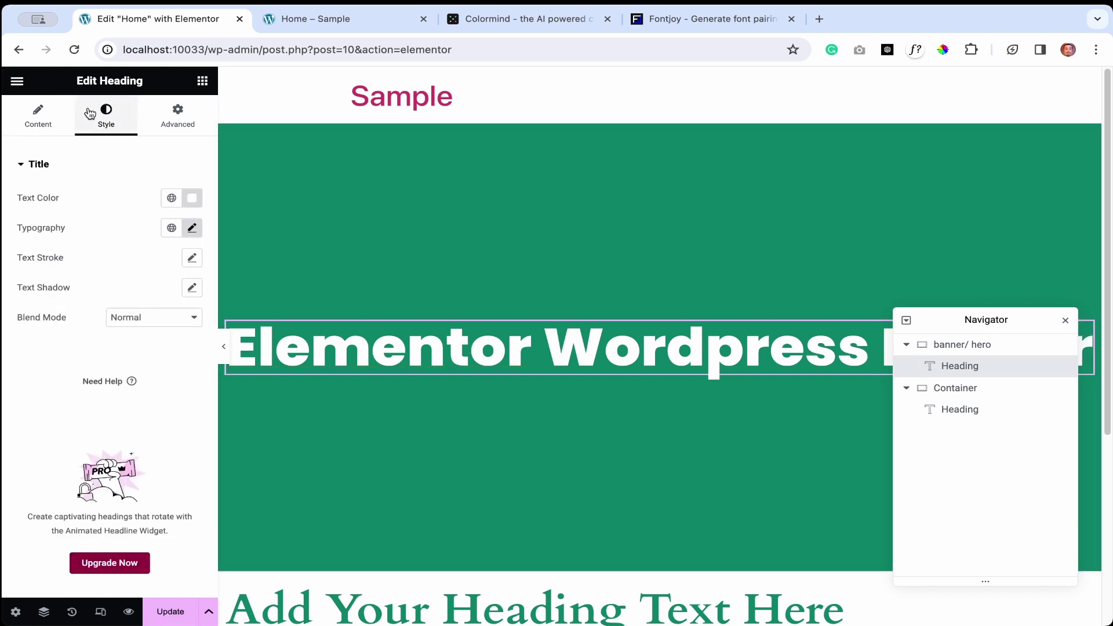
{"action": "left_click", "coordinate": [169, 227]}
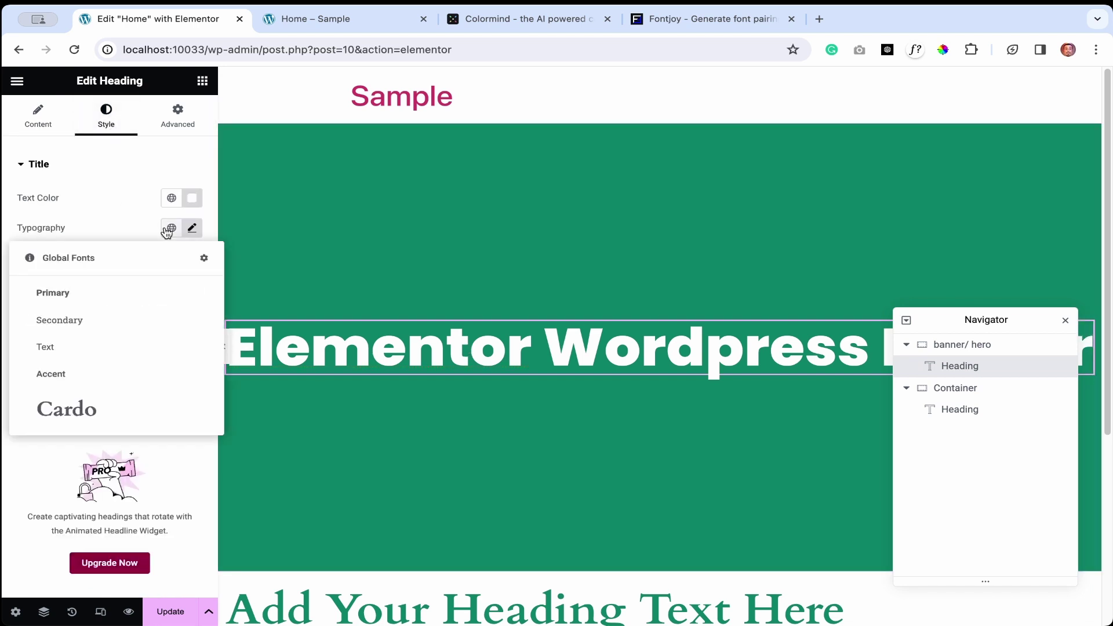
{"action": "left_click", "coordinate": [83, 409]}
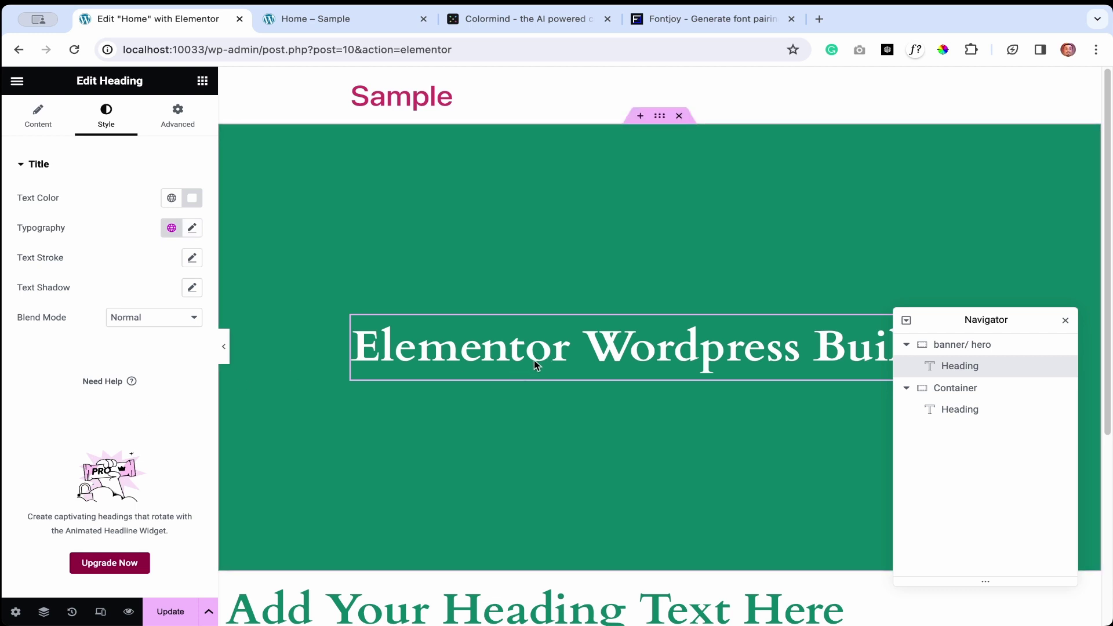
{"action": "left_click", "coordinate": [224, 346]}
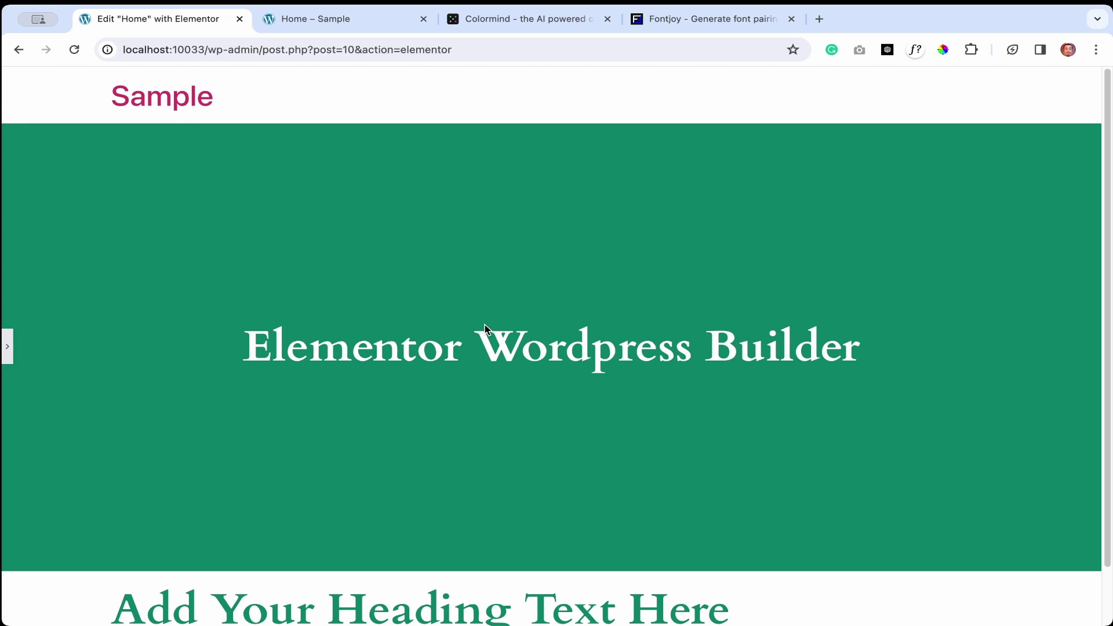
{"action": "left_click", "coordinate": [9, 348]}
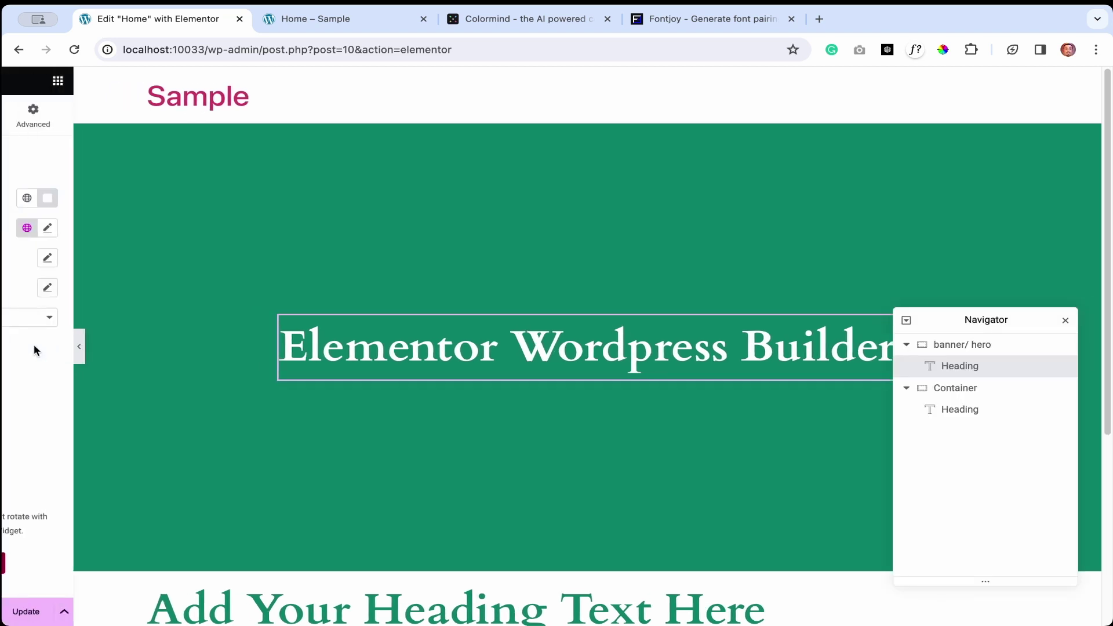
{"action": "left_click", "coordinate": [176, 612]}
Delete the heading widget from the container below the hero banner
{"action": "scroll", "coordinate": [515, 553], "scroll_direction": "down", "scroll_amount": 3}
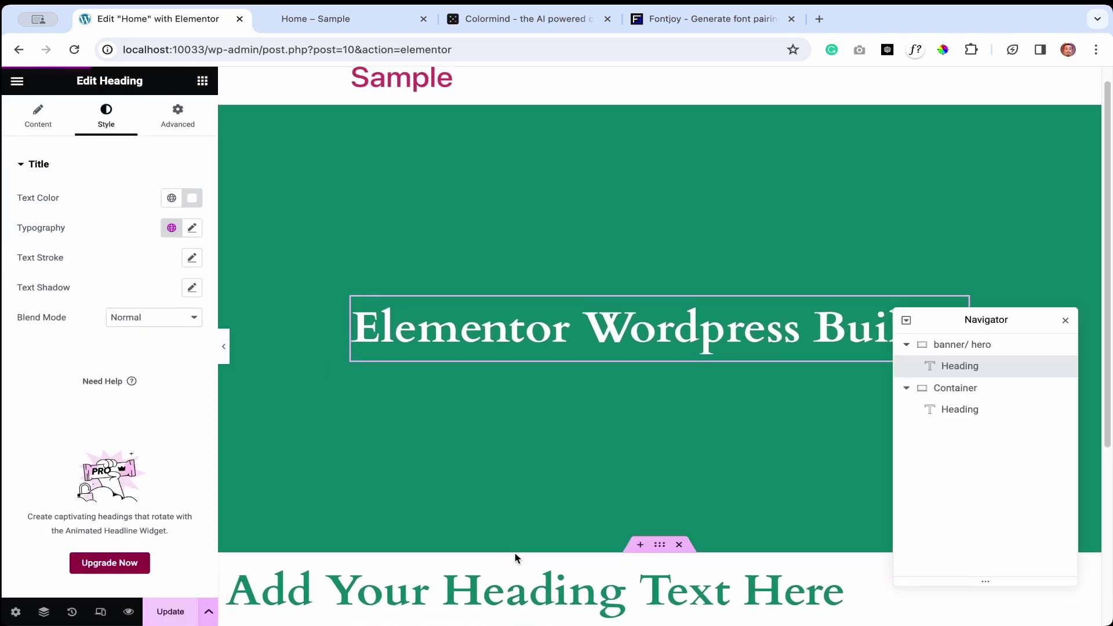
{"action": "right_click", "coordinate": [756, 439]}
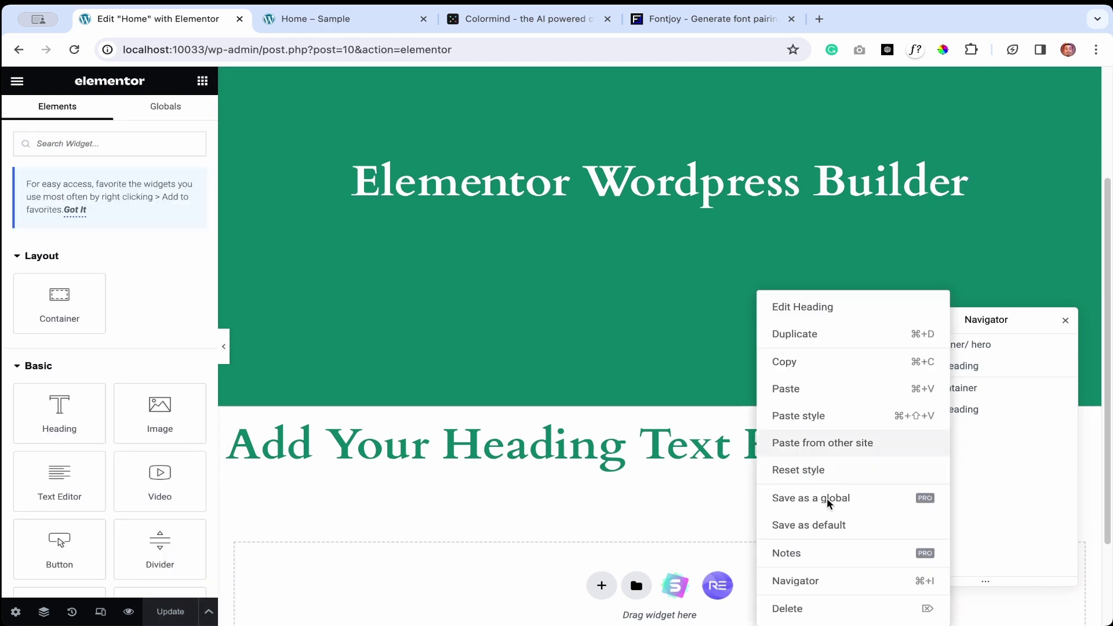
{"action": "left_click", "coordinate": [802, 604]}
Set the hero heading's font size to 80 px, update the page, and preview it at full width
{"action": "scroll", "coordinate": [518, 352], "scroll_direction": "up", "scroll_amount": 2}
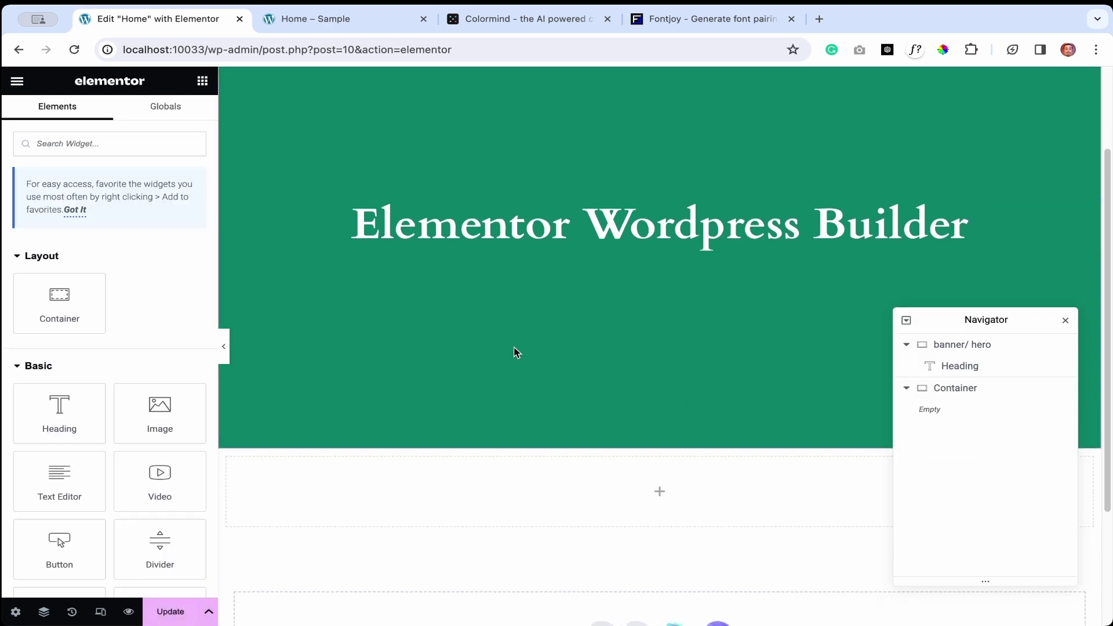
{"action": "scroll", "coordinate": [586, 186], "scroll_direction": "up", "scroll_amount": 1}
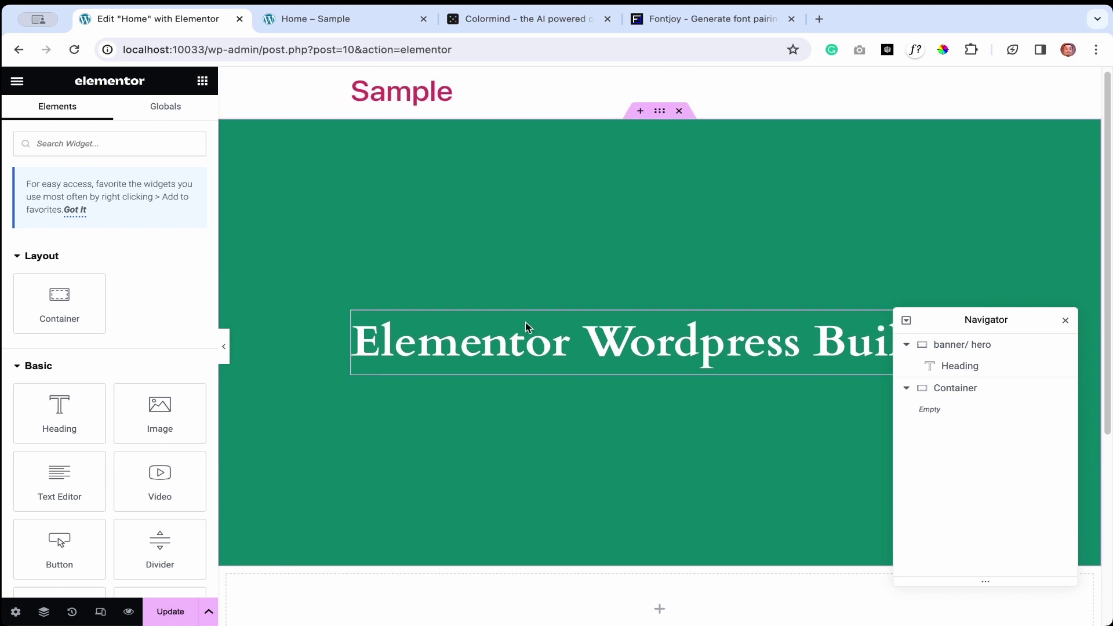
{"action": "left_click", "coordinate": [516, 342]}
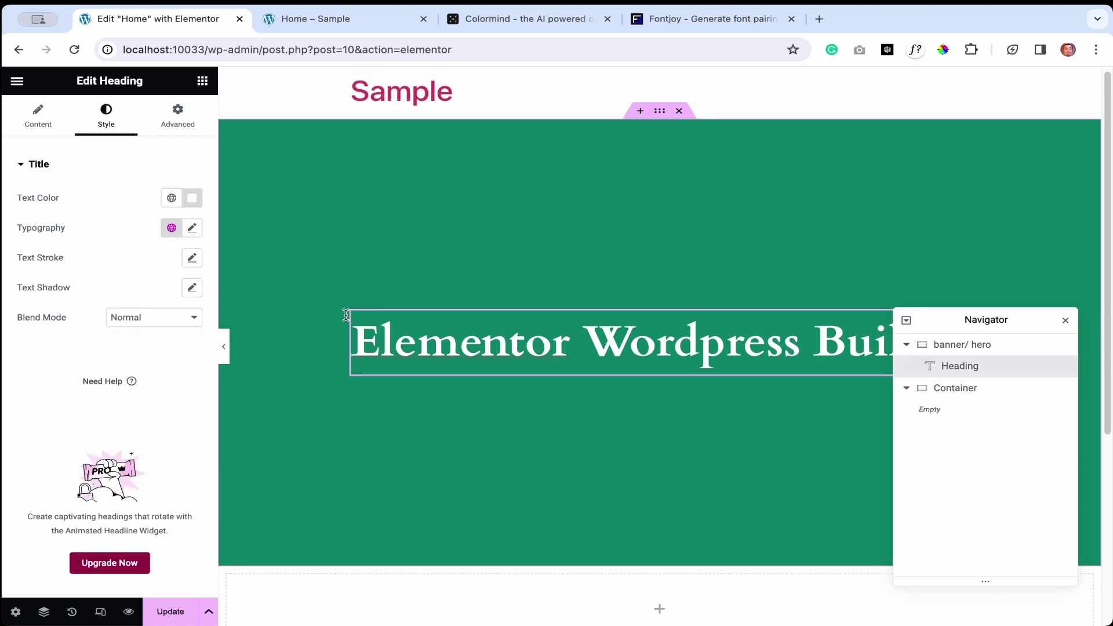
{"action": "left_click", "coordinate": [192, 227]}
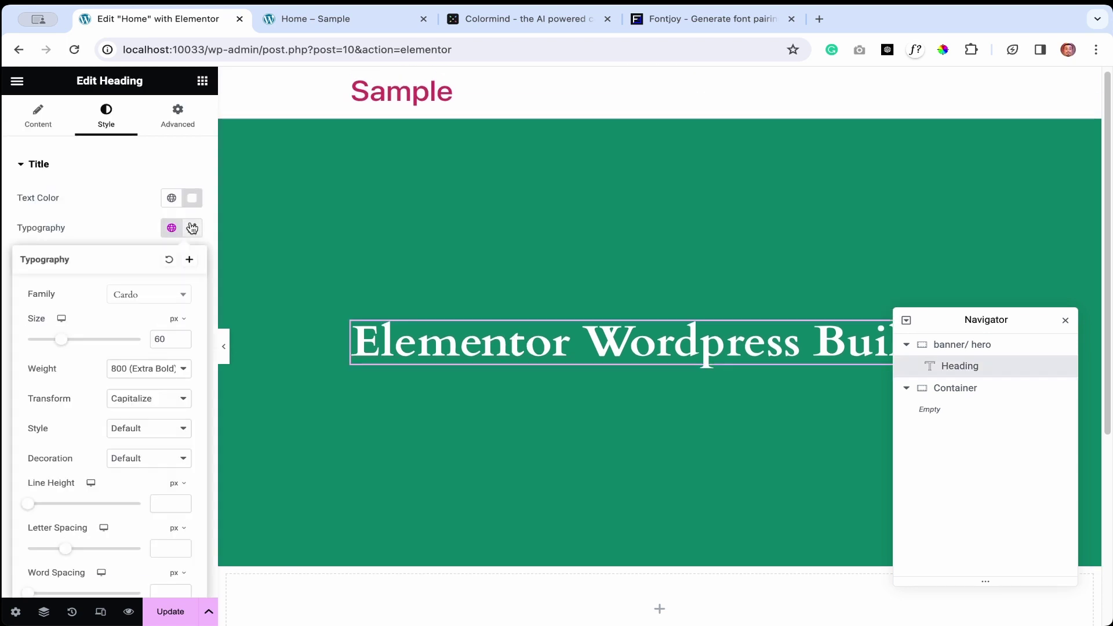
{"action": "double_click", "coordinate": [168, 337]}
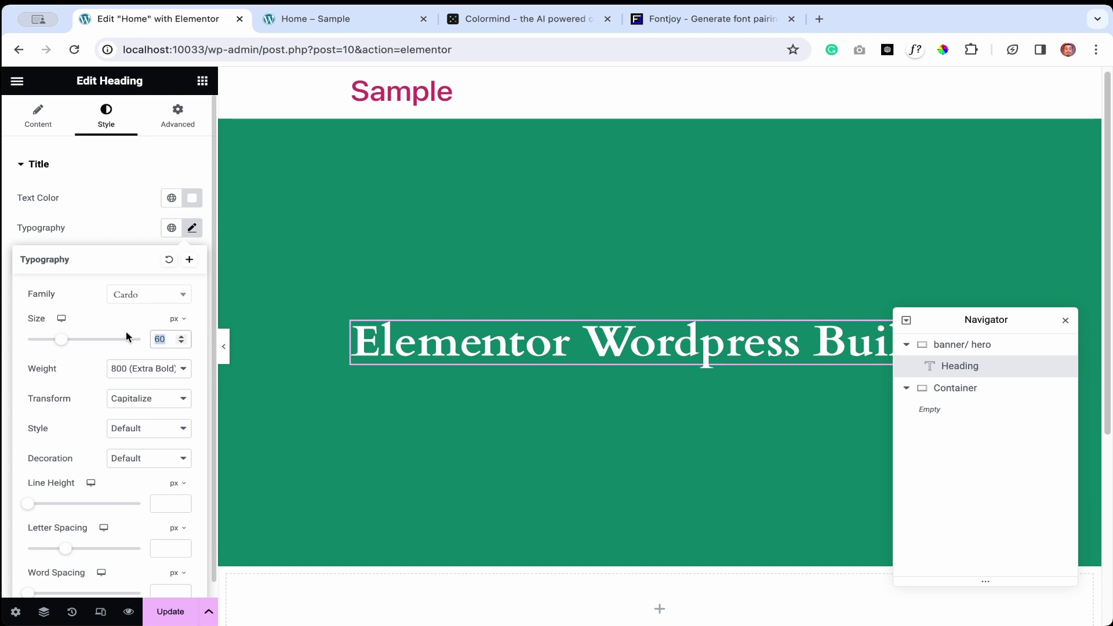
{"action": "type", "text": "80"}
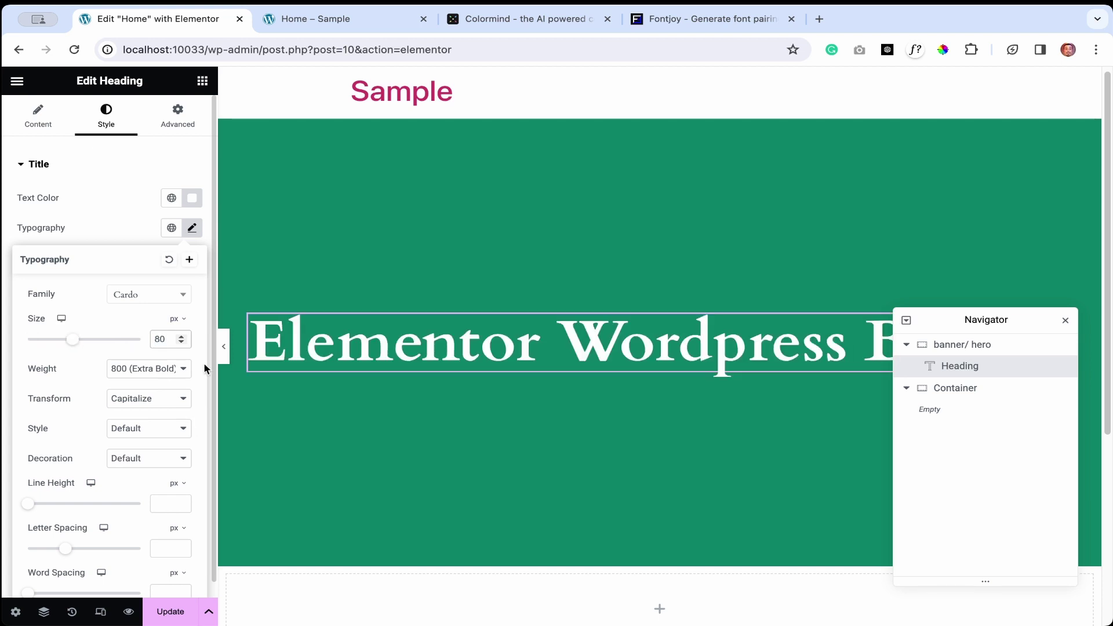
{"action": "left_click", "coordinate": [172, 610]}
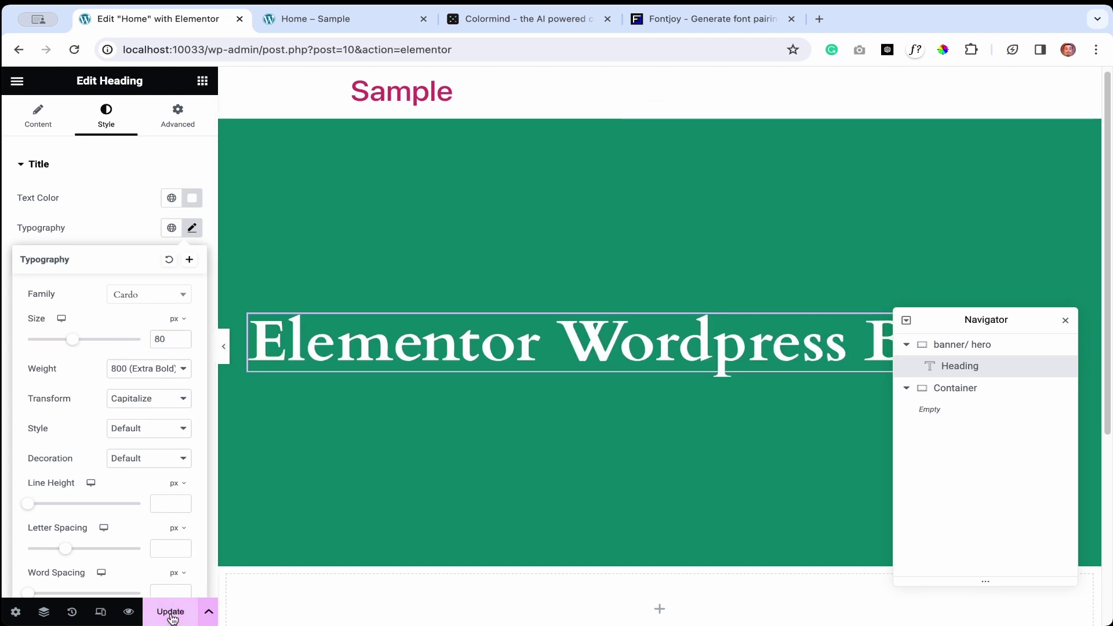
{"action": "left_click", "coordinate": [223, 347]}
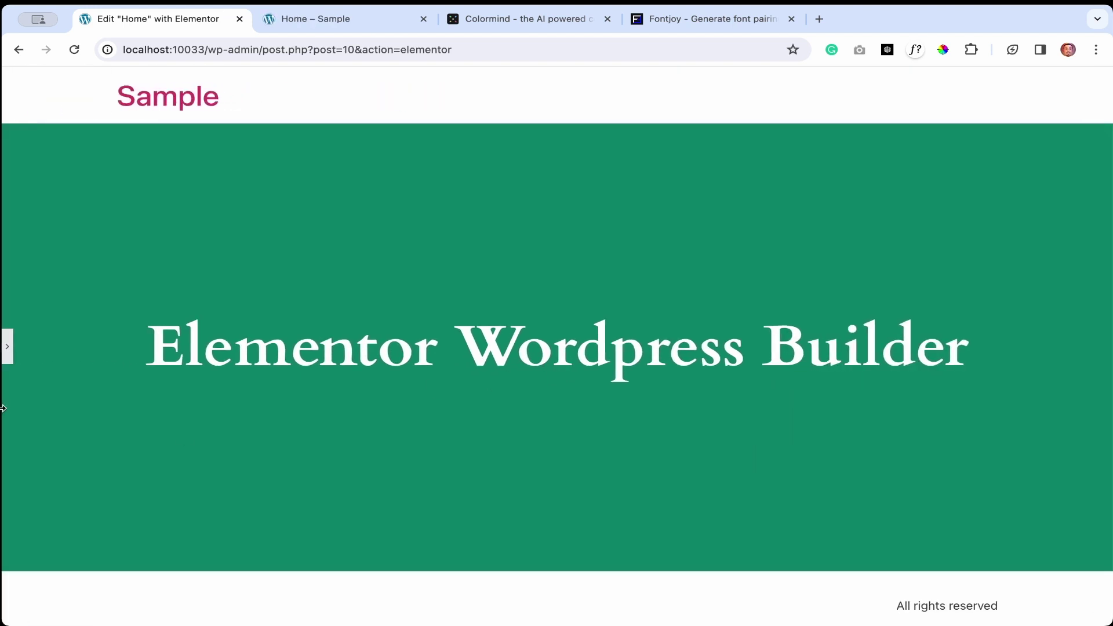
{"action": "left_click", "coordinate": [7, 355]}
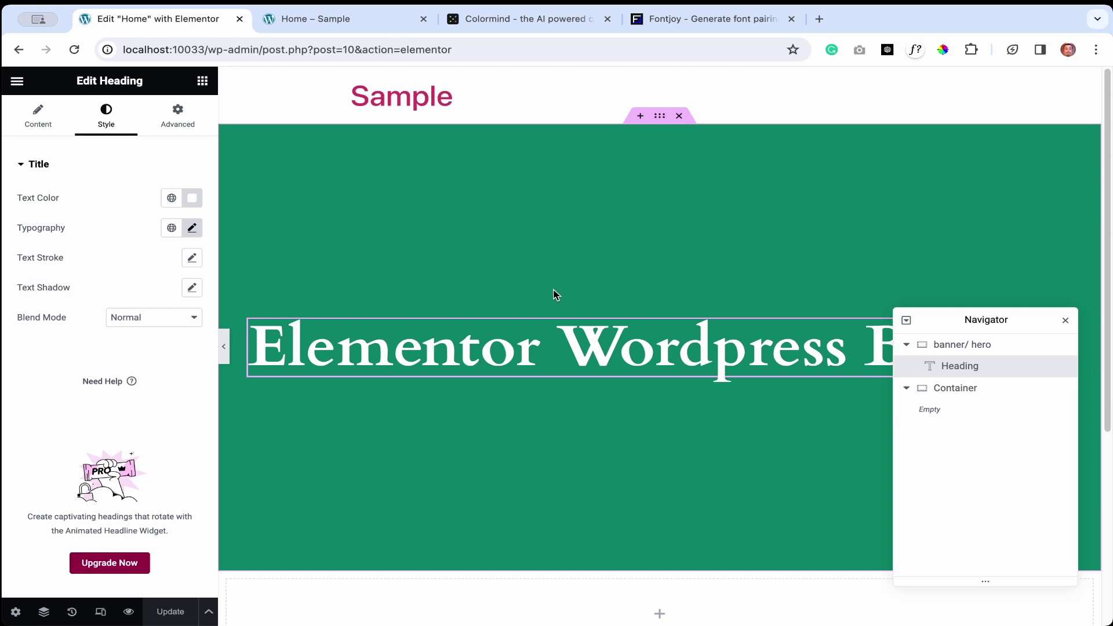
Add a Text Editor widget directly below the heading in the banner/ hero container
{"action": "scroll", "coordinate": [605, 358], "scroll_direction": "down", "scroll_amount": 5}
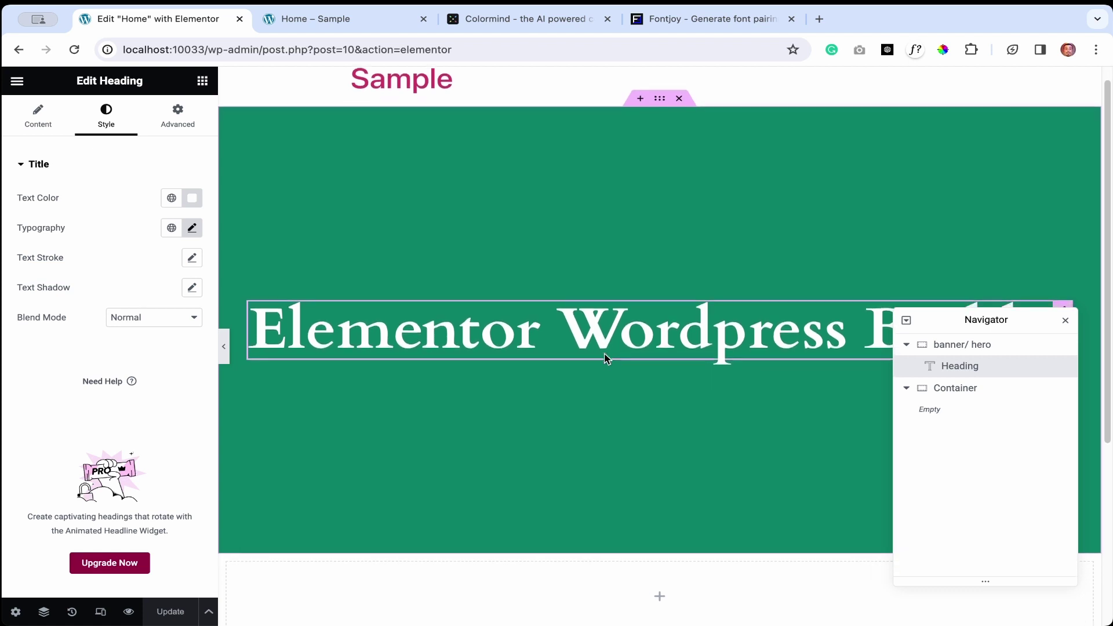
{"action": "left_click", "coordinate": [202, 81]}
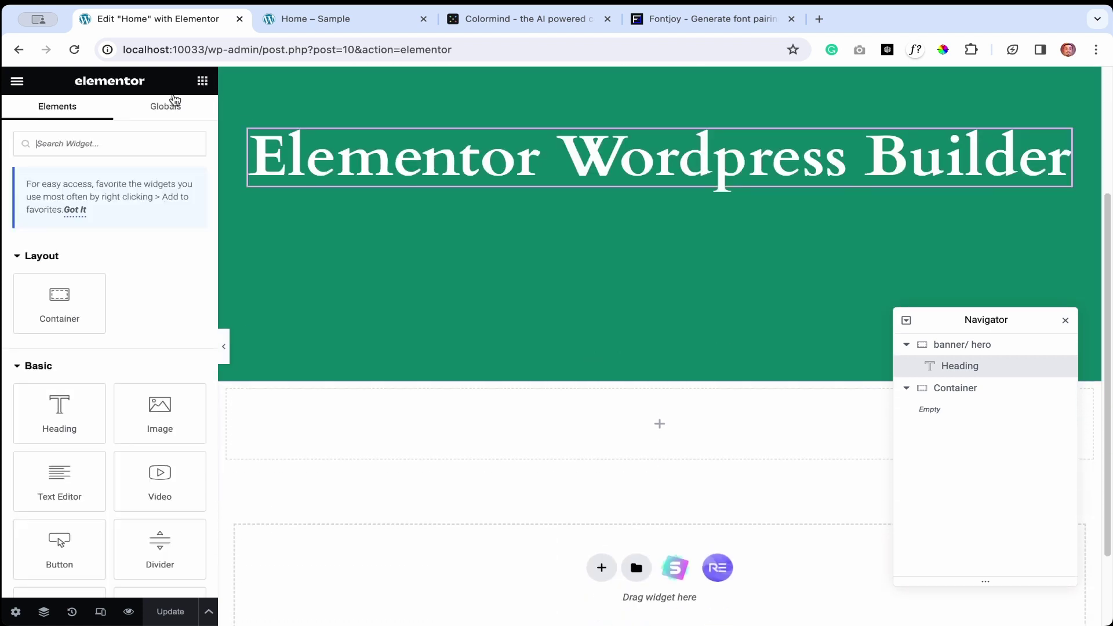
{"action": "scroll", "coordinate": [565, 381], "scroll_direction": "down", "scroll_amount": 1}
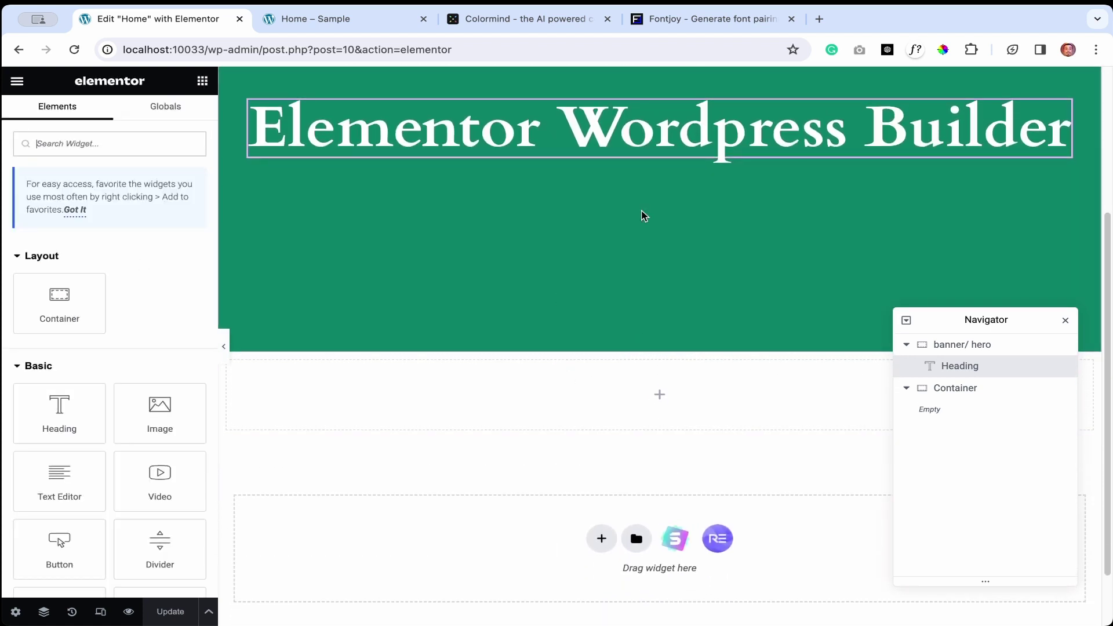
{"action": "scroll", "coordinate": [644, 214], "scroll_direction": "up", "scroll_amount": 1}
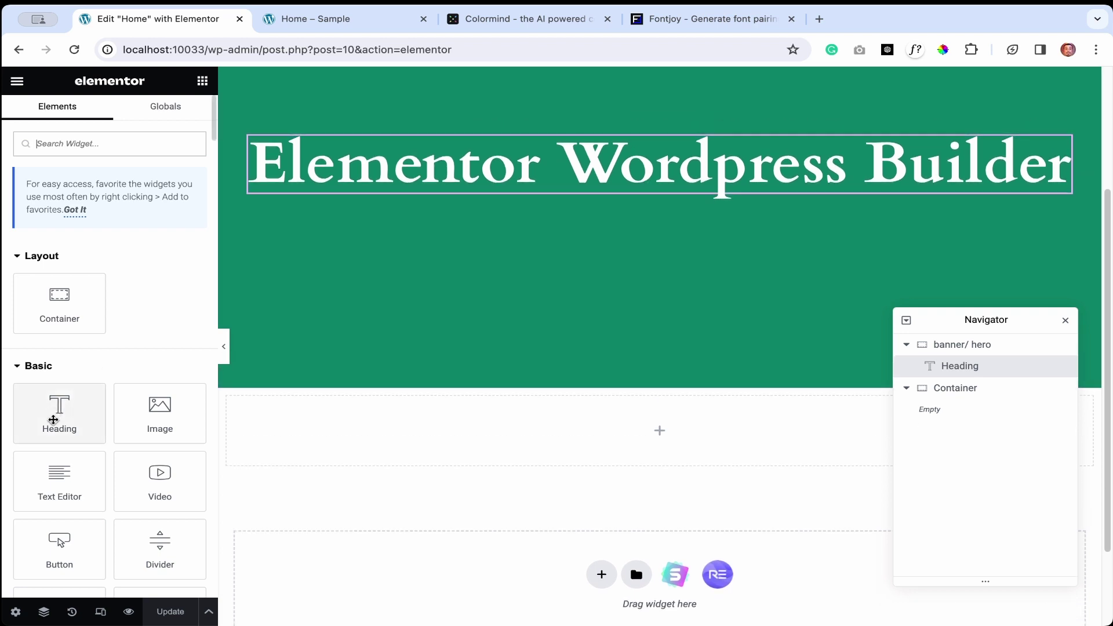
{"action": "left_click_drag", "start_coordinate": [64, 492], "coordinate": [545, 189]}
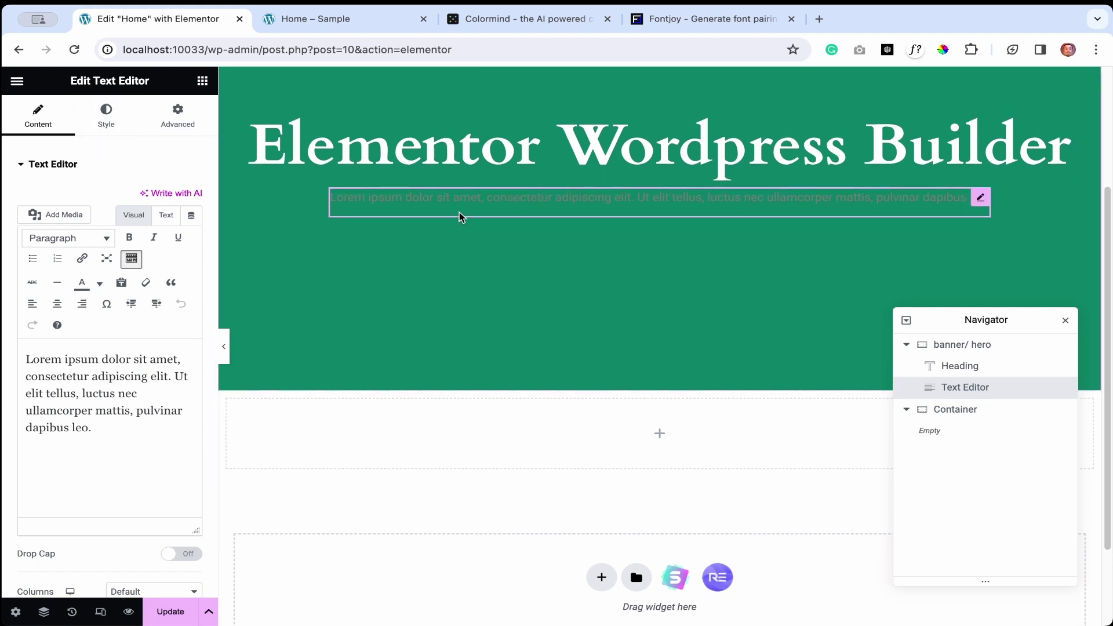
Set the text color of the hero's Text Editor paragraph to white, #FFFFFF
{"action": "left_click", "coordinate": [106, 116]}
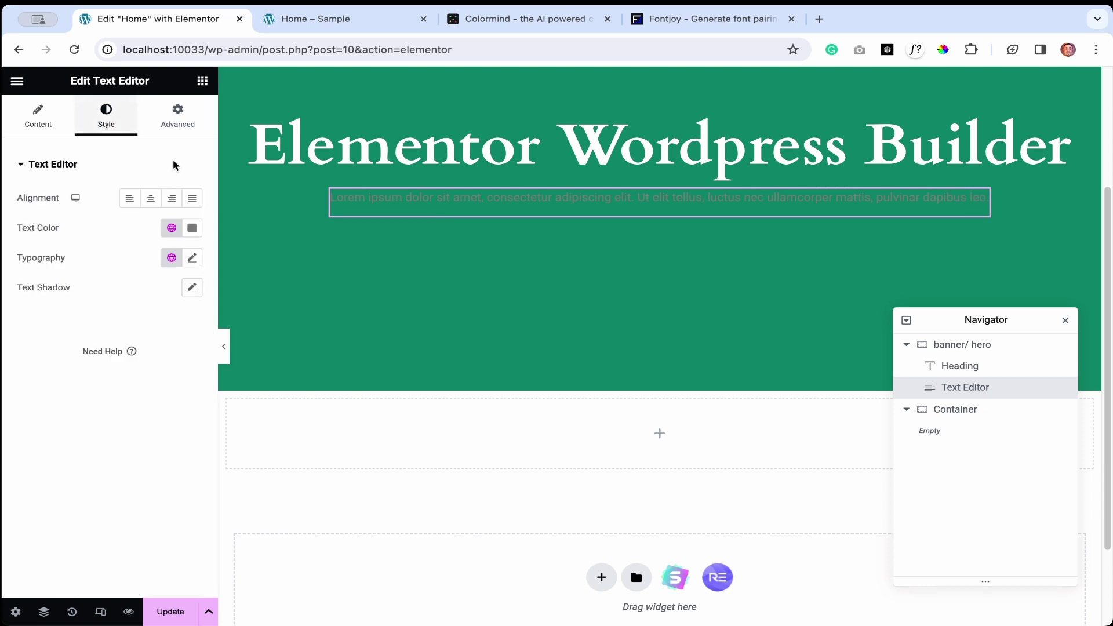
{"action": "left_click", "coordinate": [192, 229]}
{"action": "type", "text": "#FFFFFF"}
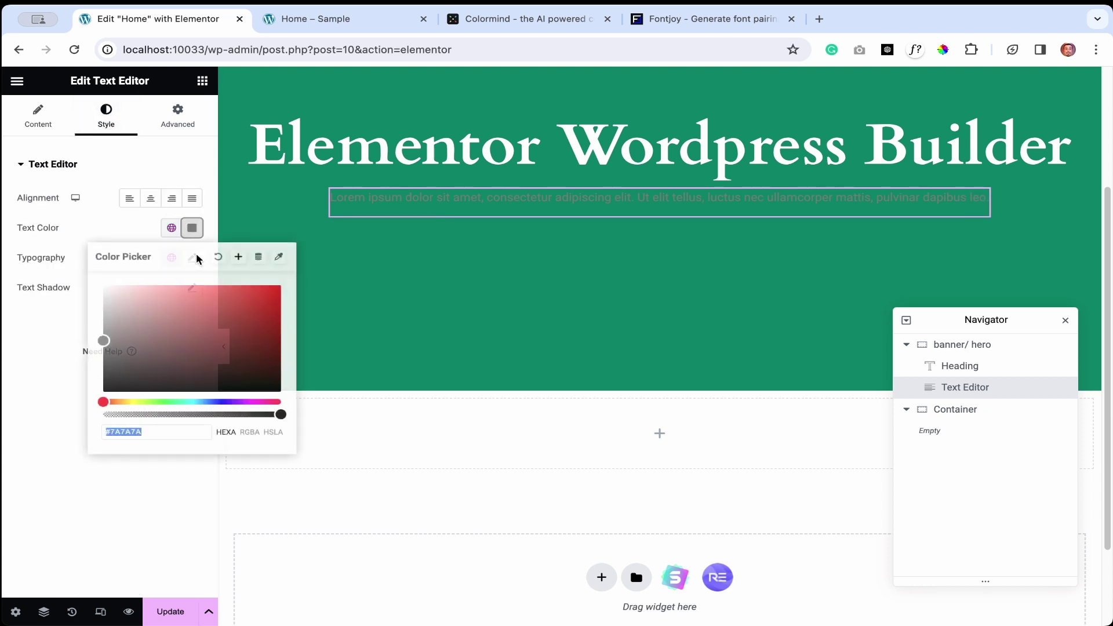
{"action": "left_click", "coordinate": [42, 266]}
{"action": "left_click", "coordinate": [149, 199]}
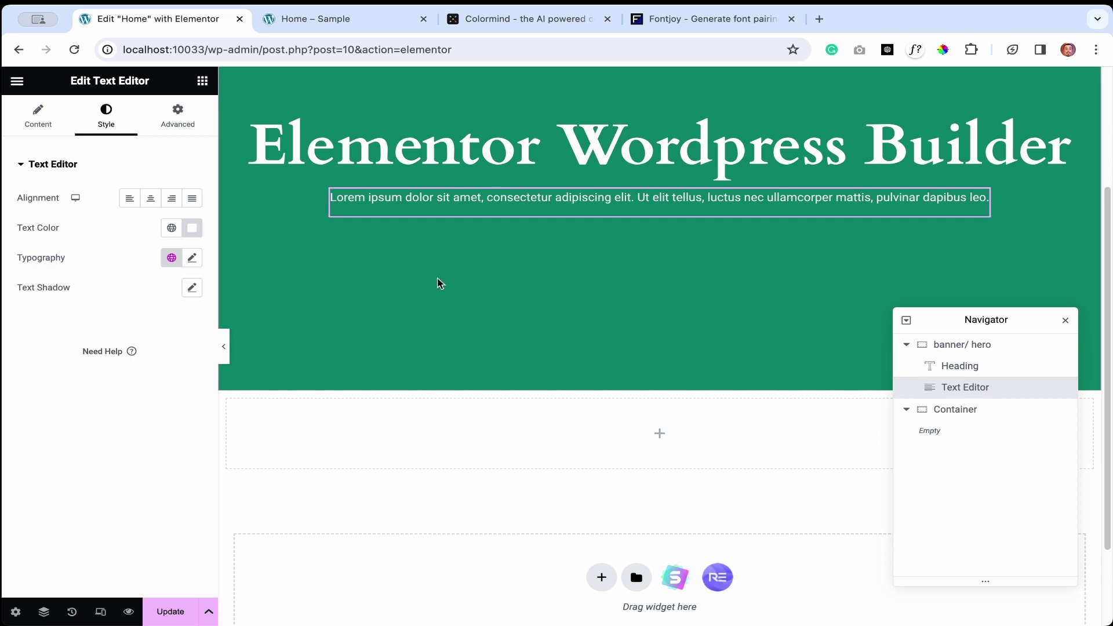
Add a Button widget below the hero's Text Editor paragraph and set its text to "click now"
{"action": "scroll", "coordinate": [478, 213], "scroll_direction": "up", "scroll_amount": 2}
{"action": "scroll", "coordinate": [481, 209], "scroll_direction": "up", "scroll_amount": 1}
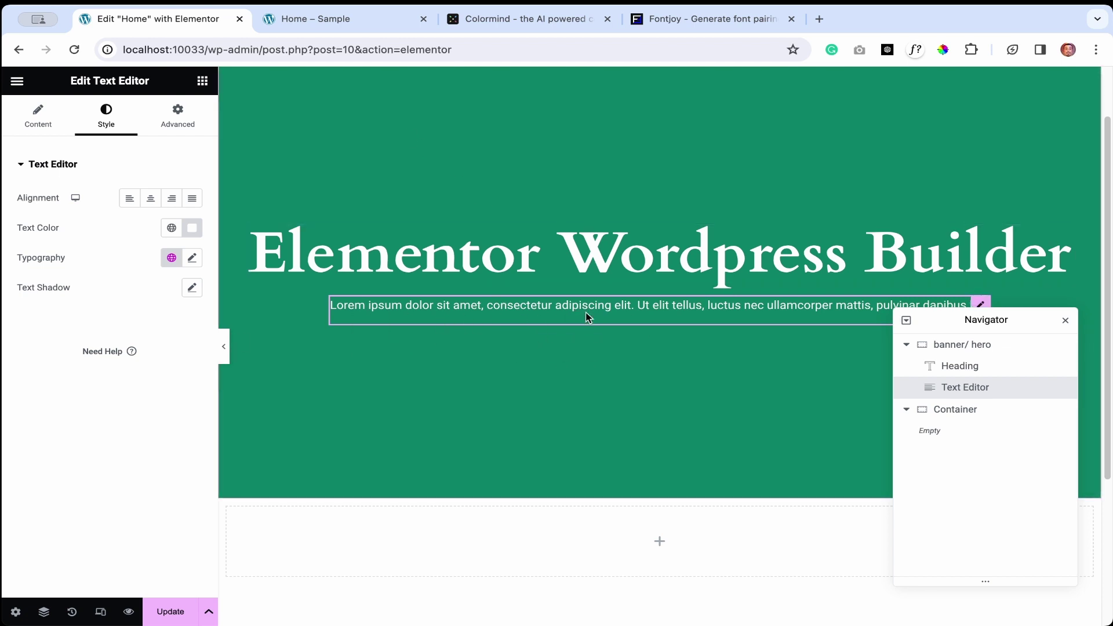
{"action": "left_click", "coordinate": [202, 81]}
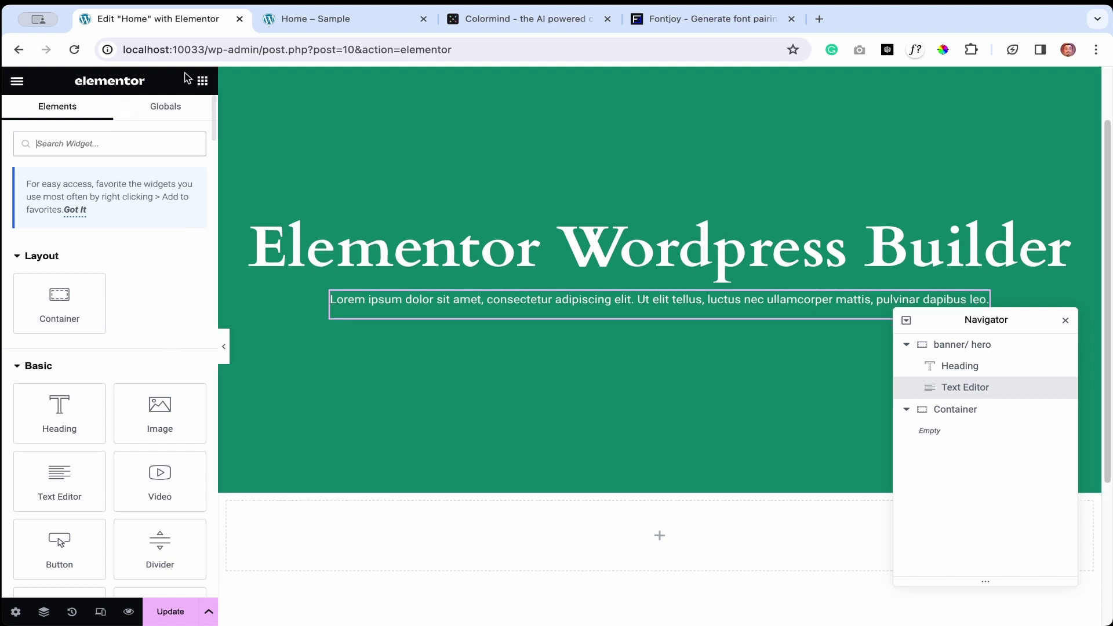
{"action": "scroll", "coordinate": [126, 404], "scroll_direction": "down", "scroll_amount": 1}
{"action": "scroll", "coordinate": [126, 404], "scroll_direction": "down", "scroll_amount": 1}
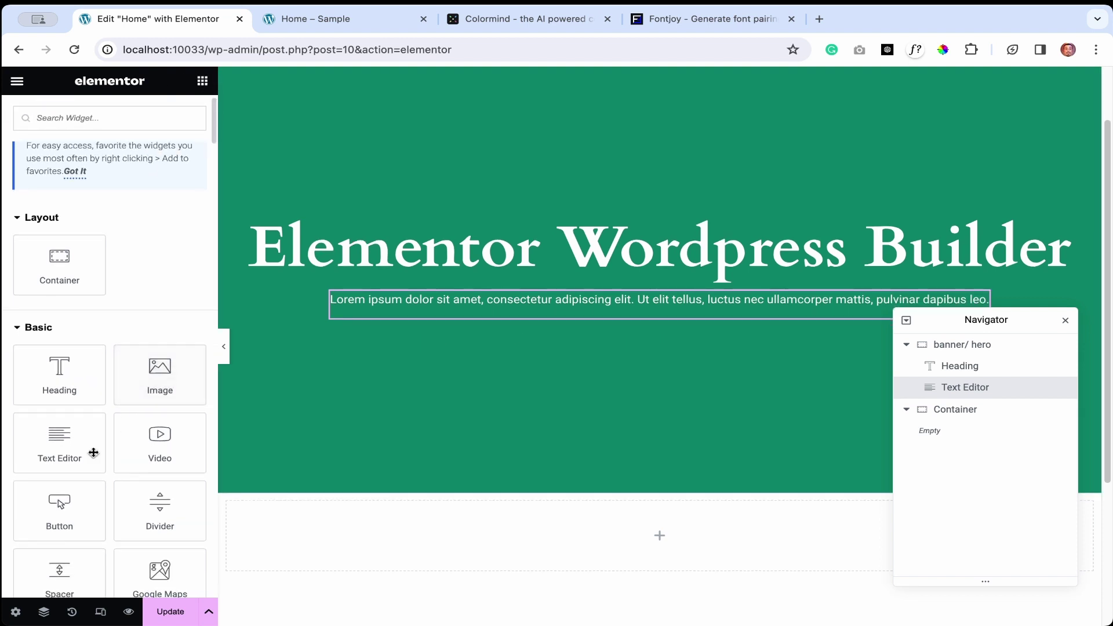
{"action": "left_click_drag", "start_coordinate": [53, 506], "coordinate": [698, 314]}
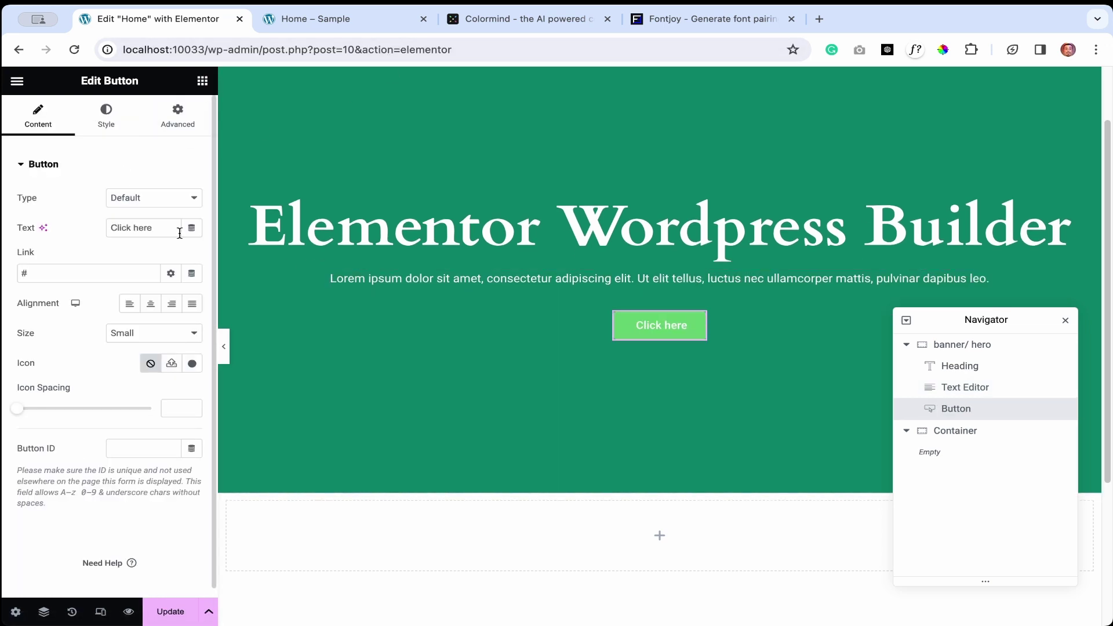
{"action": "left_click_drag", "start_coordinate": [150, 233], "coordinate": [69, 217]}
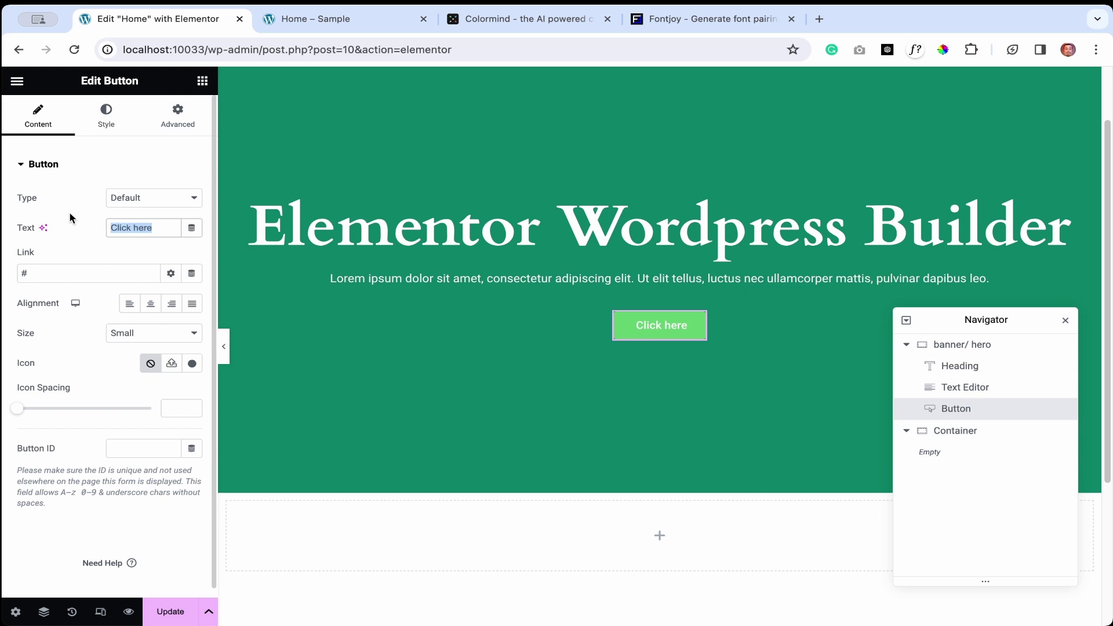
{"action": "type", "text": "click now"}
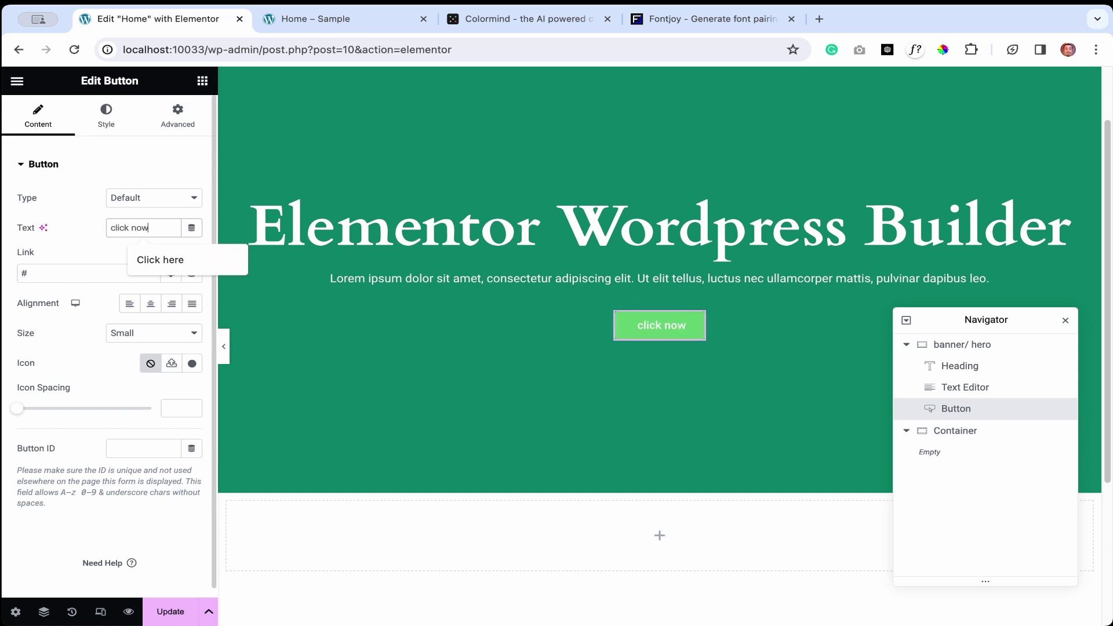
{"action": "scroll", "coordinate": [117, 243], "scroll_direction": "down", "scroll_amount": 1}
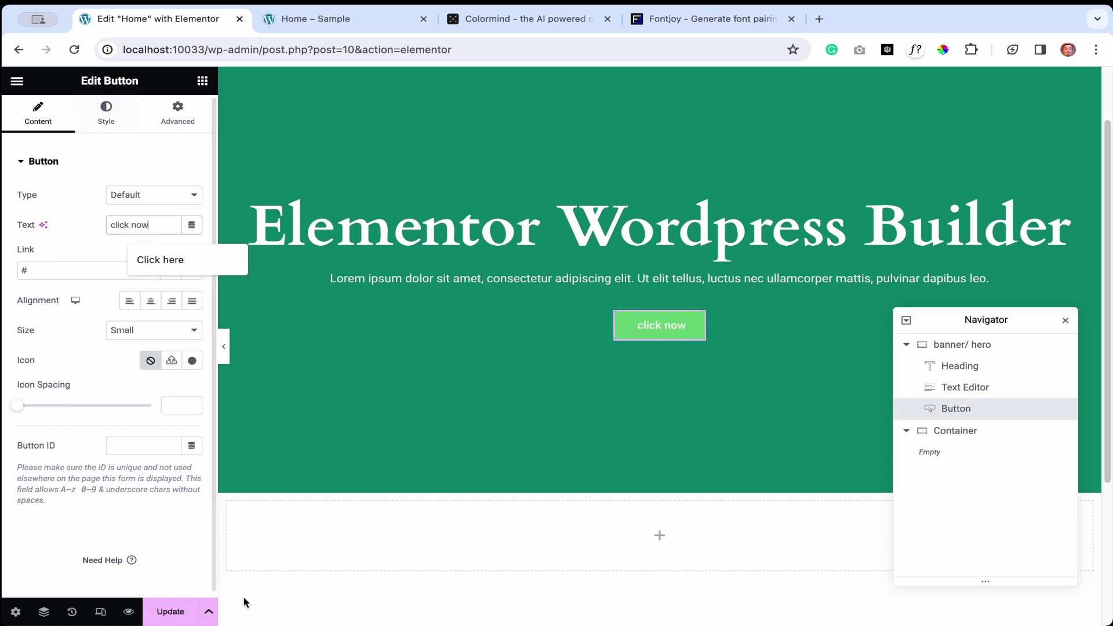
Set the hero button's typography family to Roboto in its style settings
{"action": "left_click", "coordinate": [107, 115]}
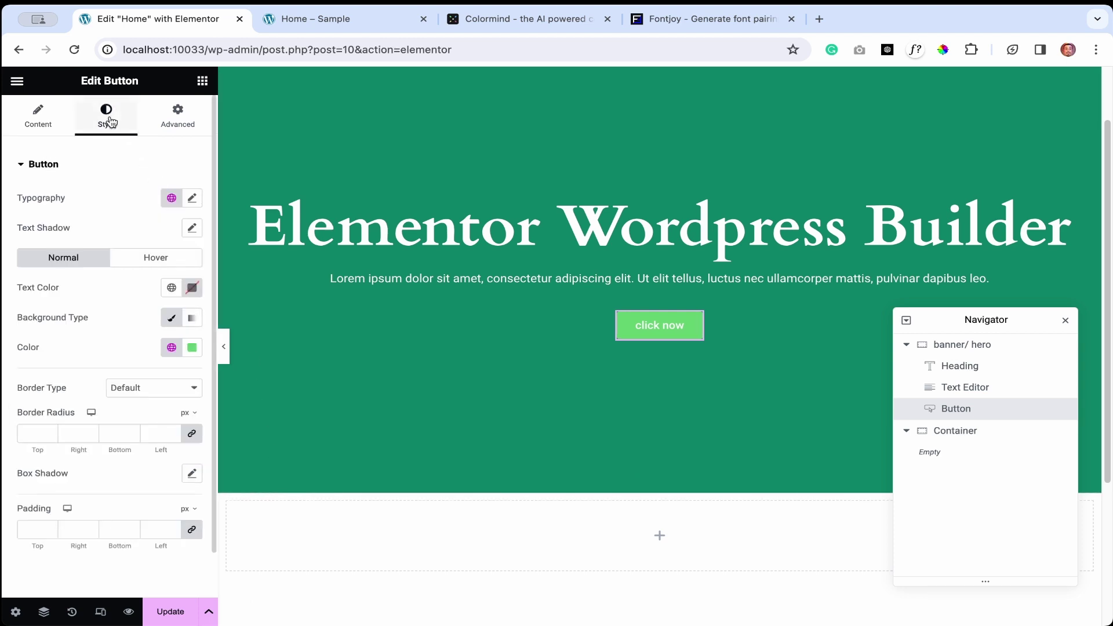
{"action": "left_click", "coordinate": [191, 198]}
{"action": "left_click", "coordinate": [162, 268]}
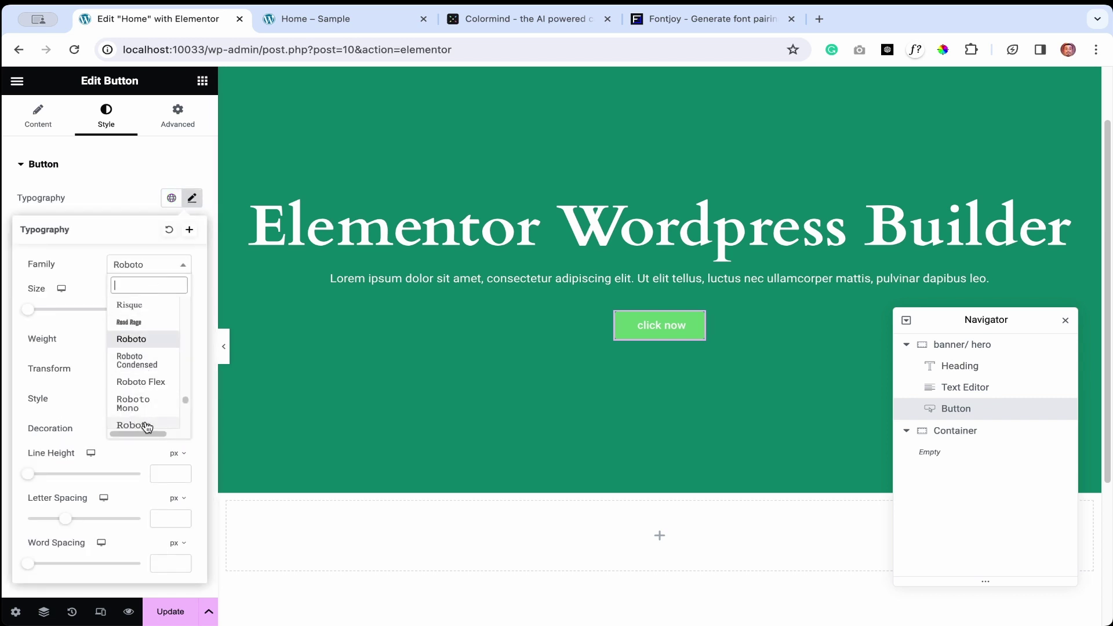
{"action": "left_click", "coordinate": [139, 338]}
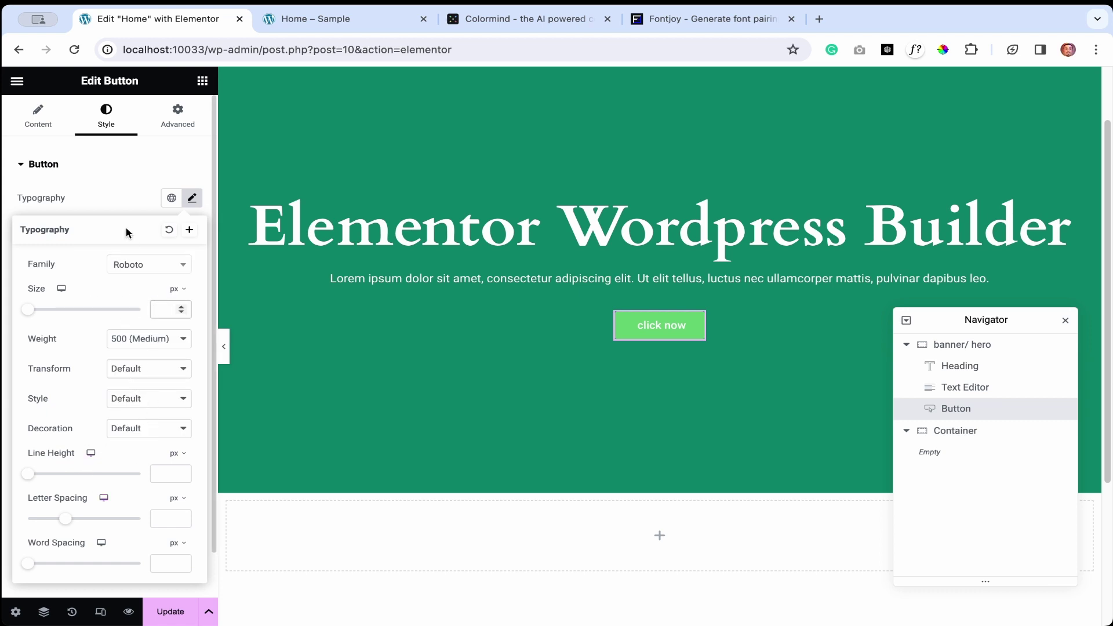
{"action": "left_click", "coordinate": [116, 200]}
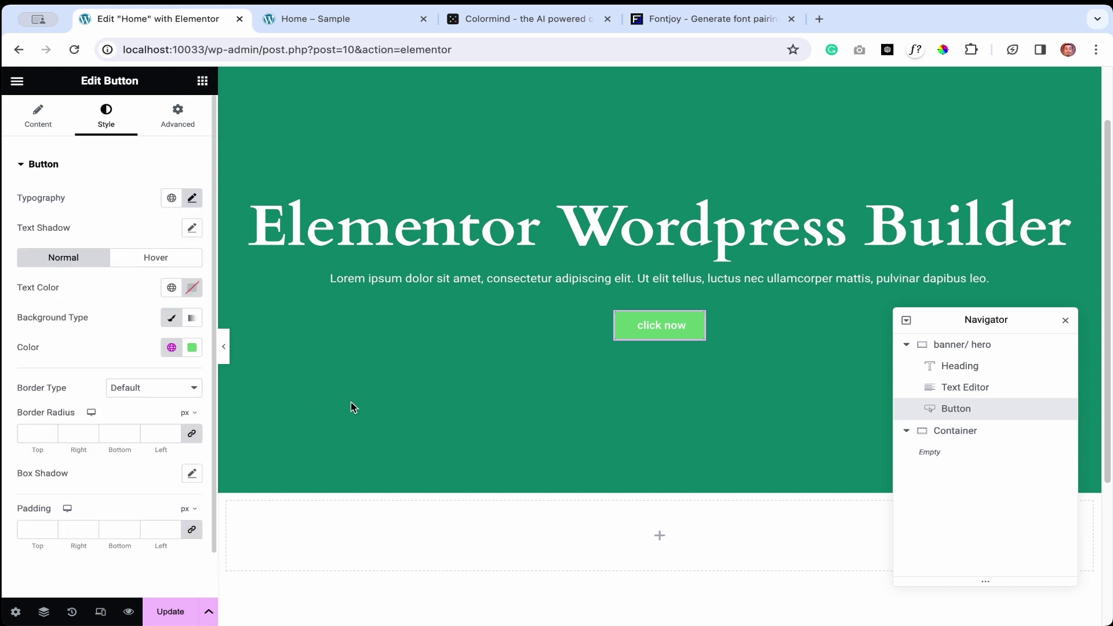
{"action": "scroll", "coordinate": [380, 408], "scroll_direction": "up", "scroll_amount": 1}
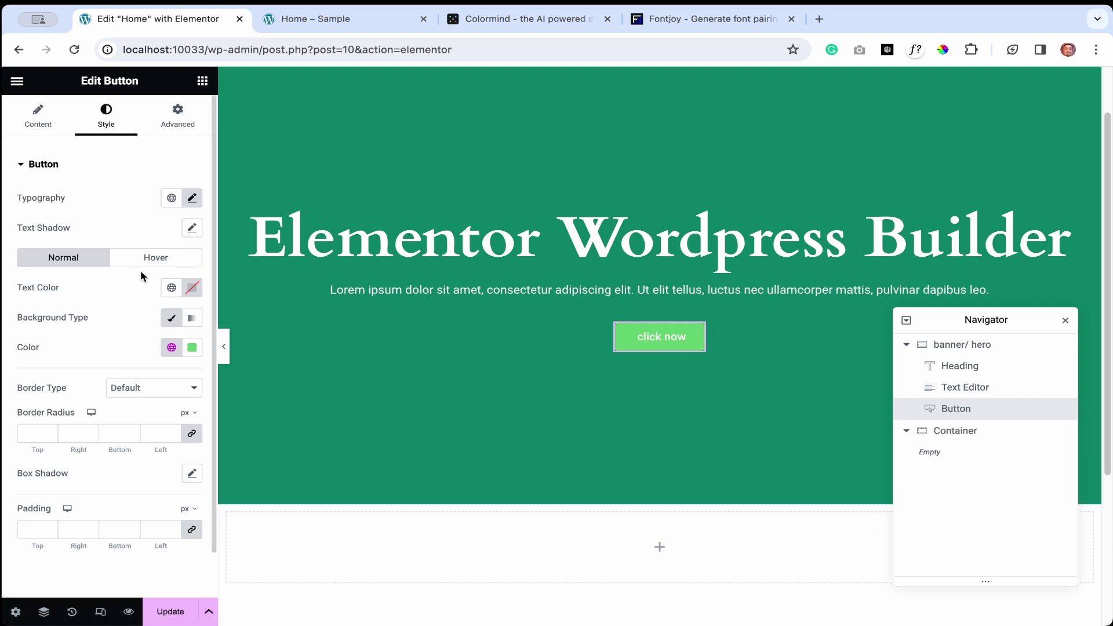
Set the button's hover state to white text on a black background color
{"action": "left_click", "coordinate": [155, 257]}
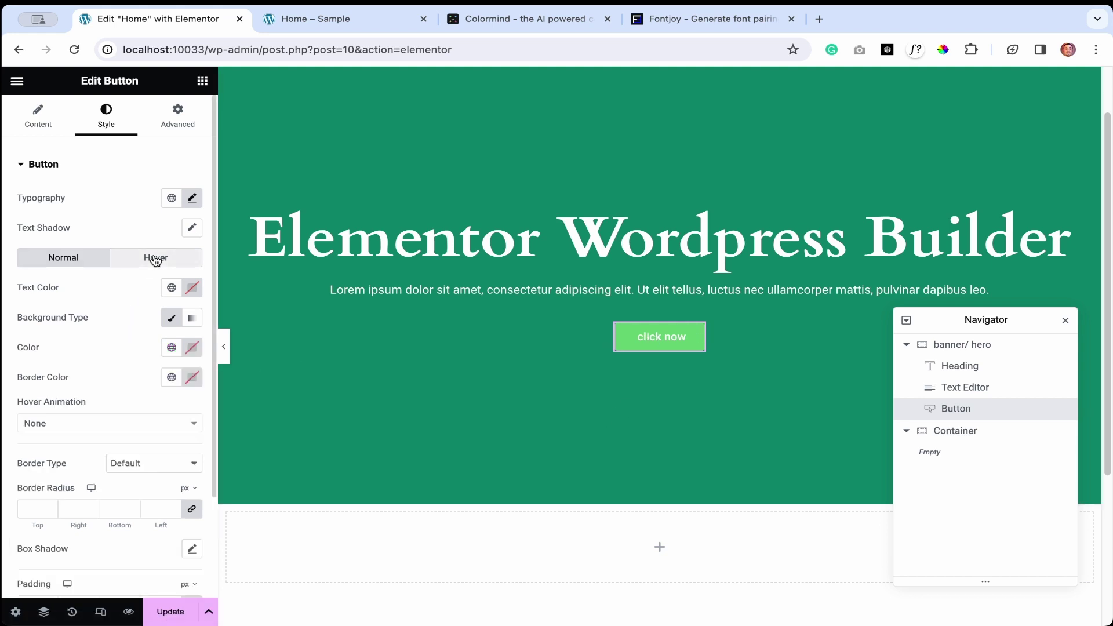
{"action": "left_click", "coordinate": [192, 288]}
{"action": "left_click", "coordinate": [64, 315]}
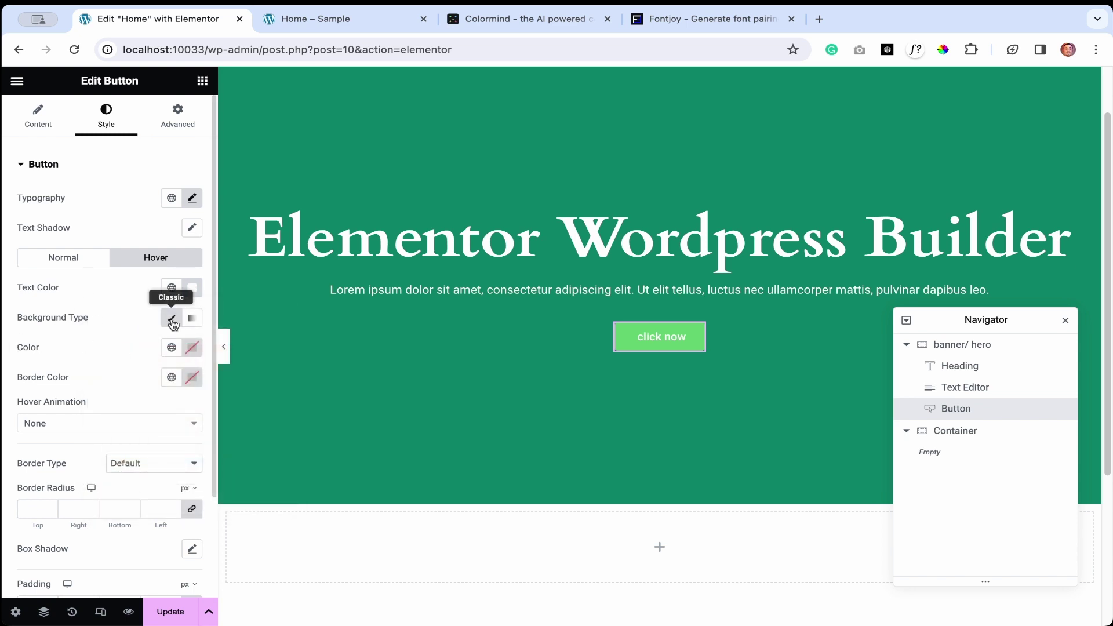
{"action": "left_click", "coordinate": [195, 354]}
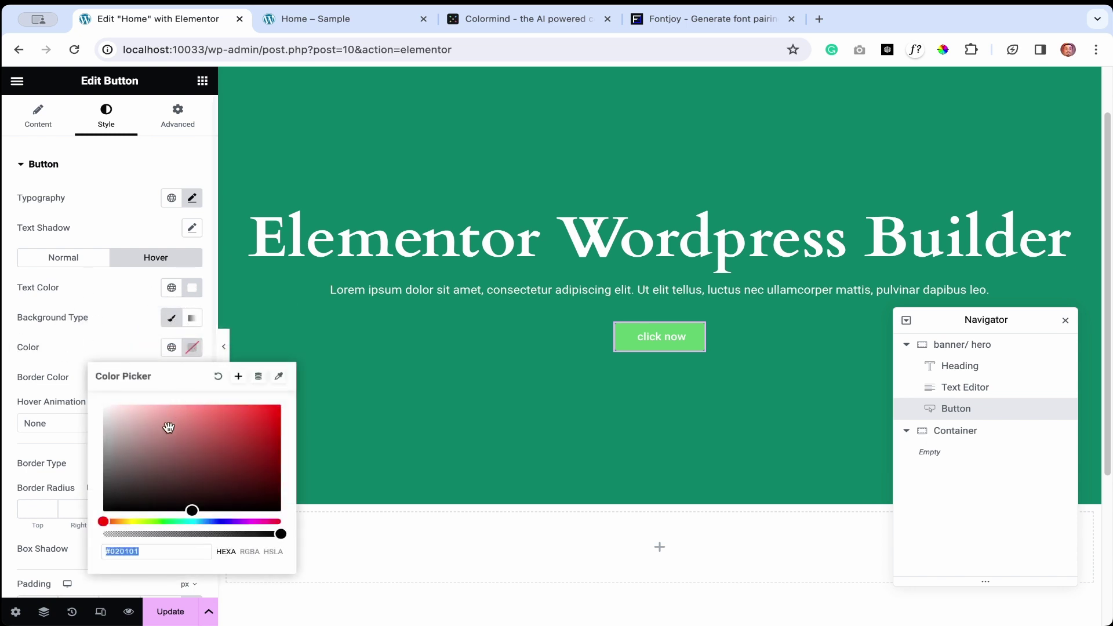
{"action": "left_click", "coordinate": [217, 513]}
{"action": "left_click", "coordinate": [415, 460]}
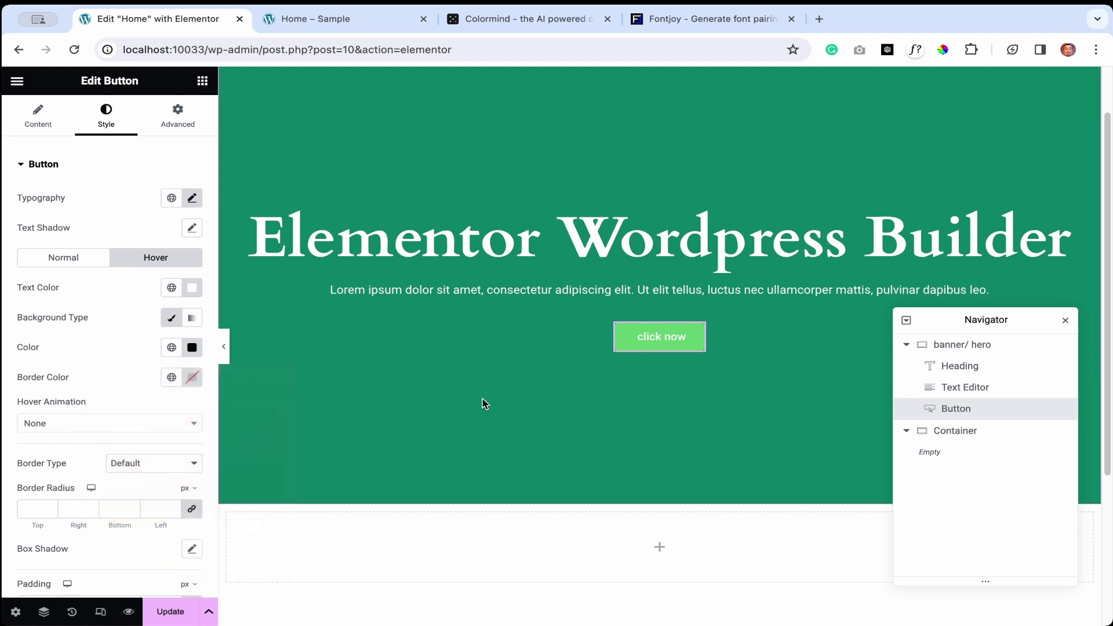
Preview the hero section at full width to check the button's hover effect
{"action": "left_click", "coordinate": [224, 355]}
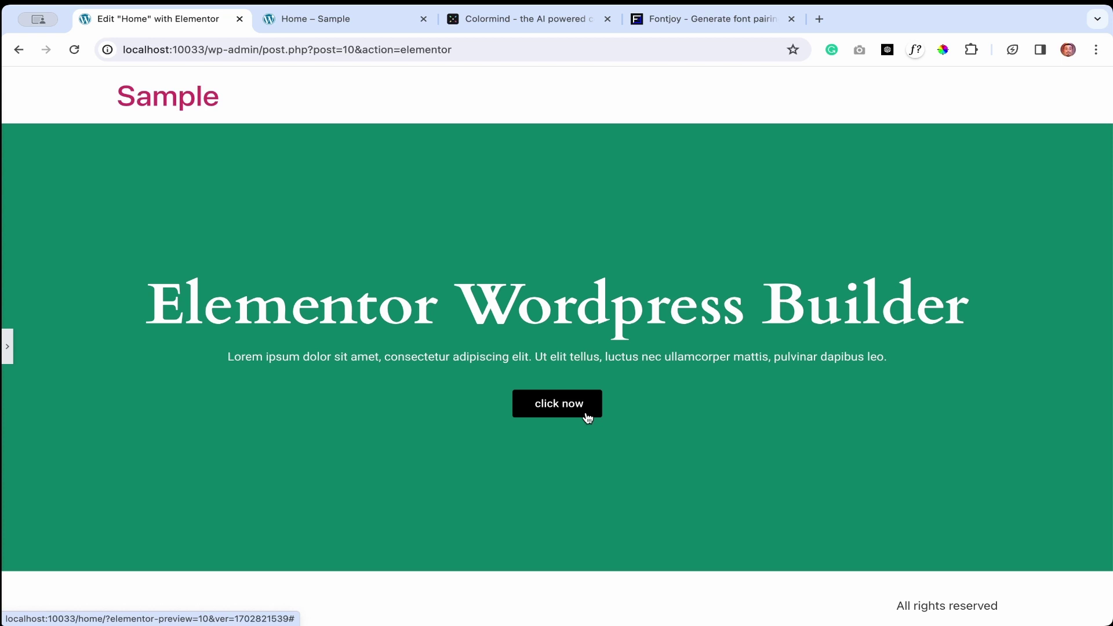
{"action": "left_click", "coordinate": [8, 360]}
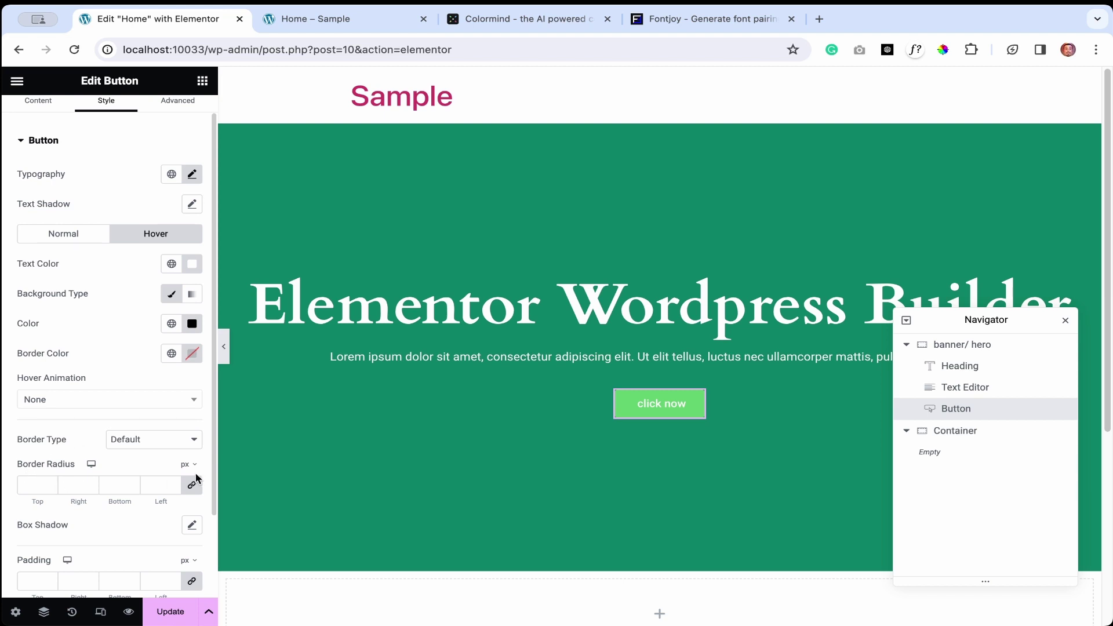
{"action": "left_click", "coordinate": [224, 351]}
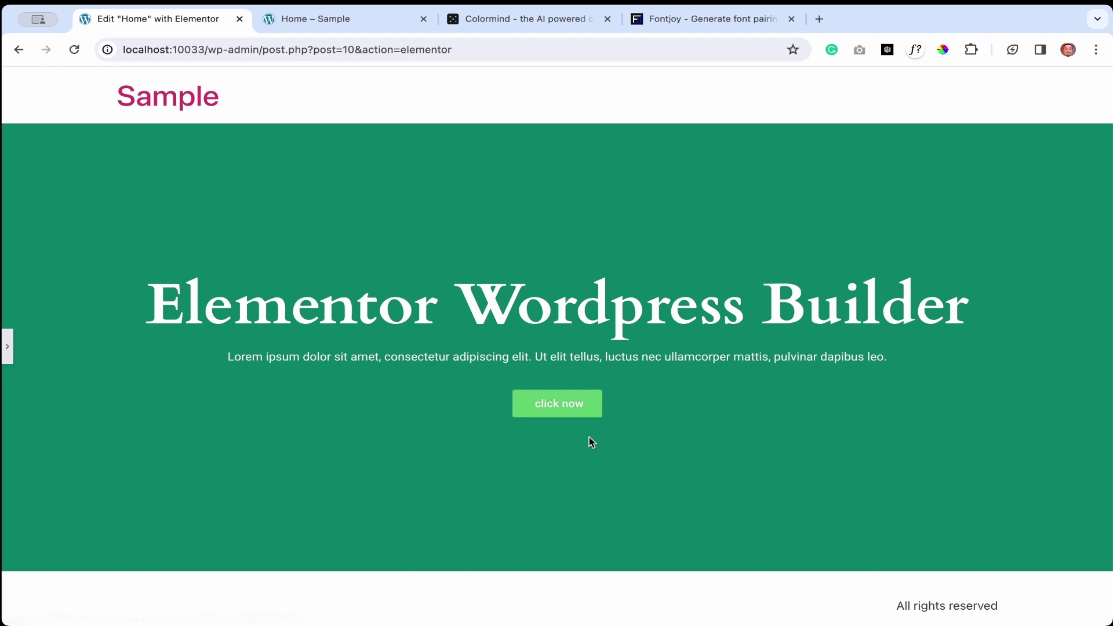
{"action": "left_click", "coordinate": [8, 347]}
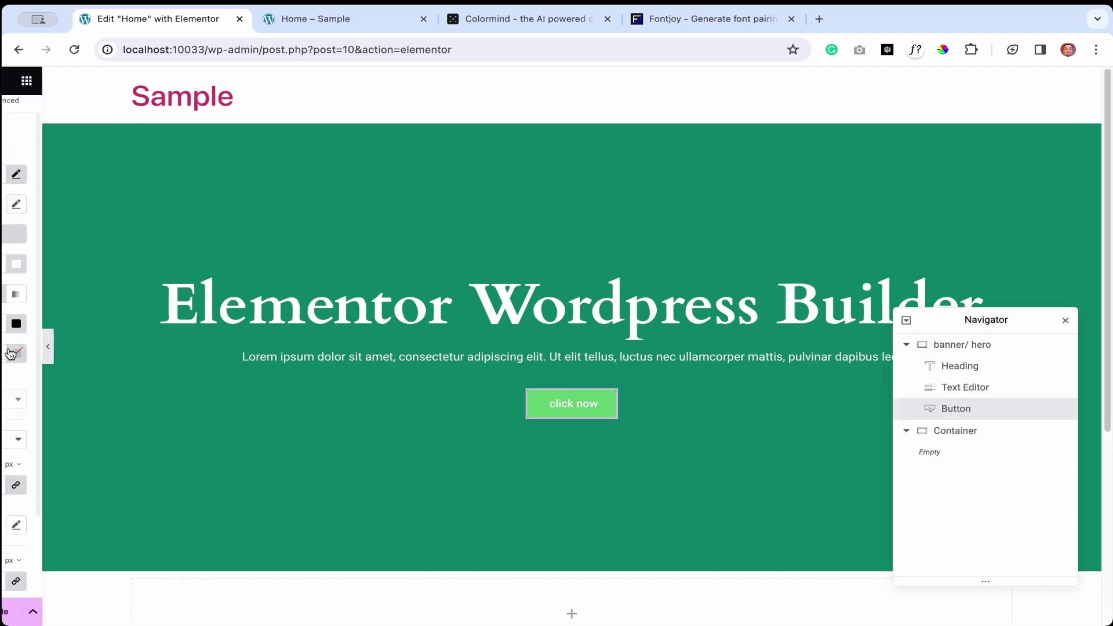
Set the button's border radius to 20 px on all corners and preview it at full width
{"action": "left_click", "coordinate": [38, 487]}
{"action": "type", "text": "20"}
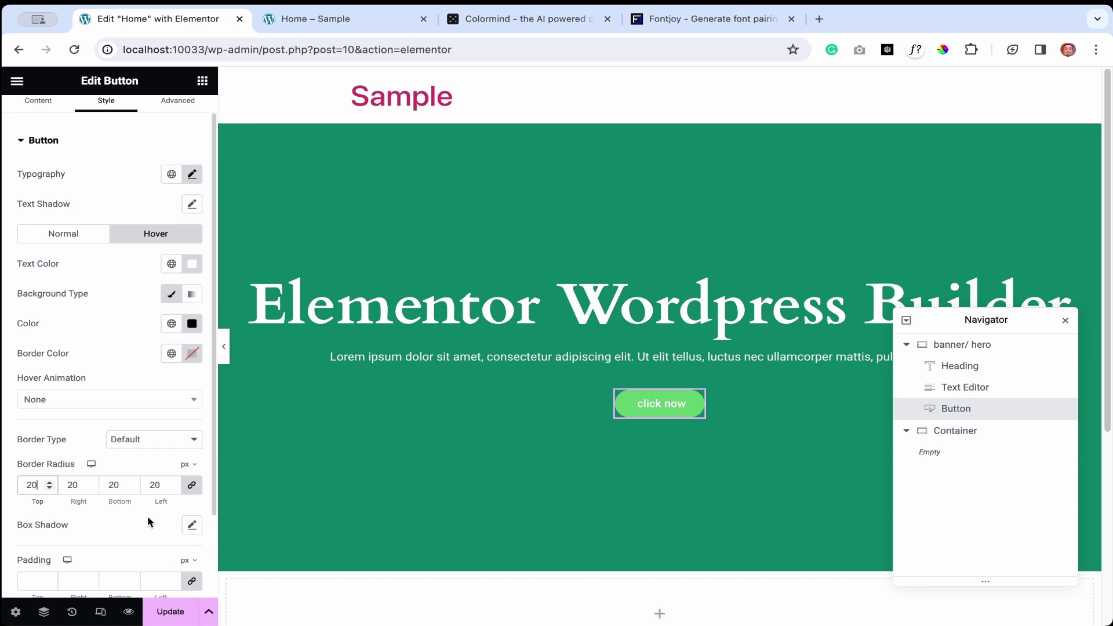
{"action": "left_click", "coordinate": [224, 347]}
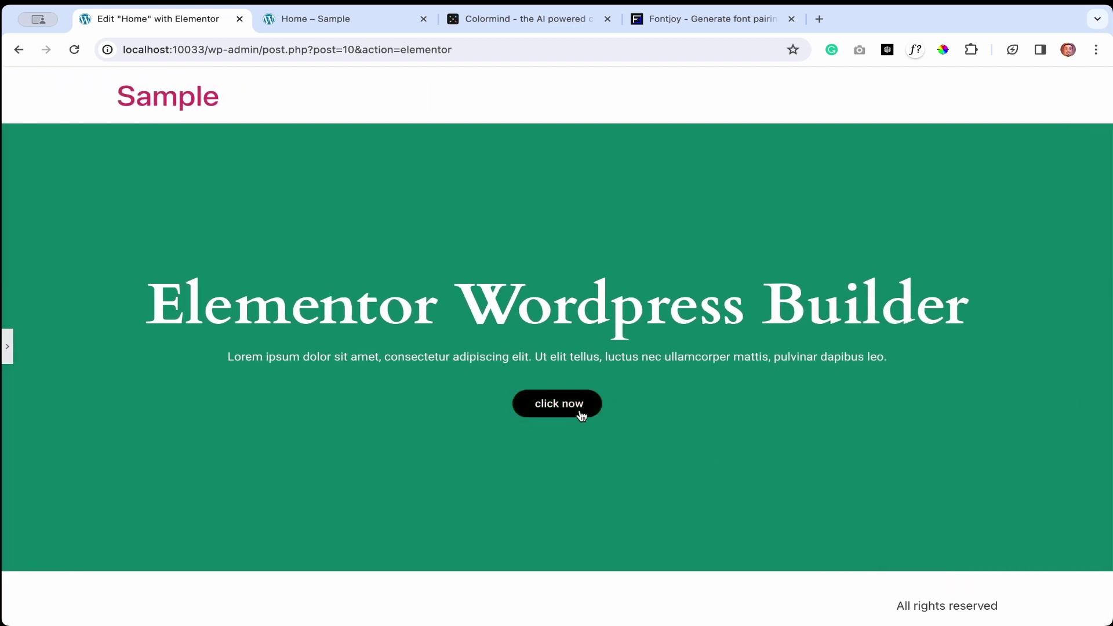
{"action": "left_click", "coordinate": [10, 350]}
Set the button's padding to 40 px on all four sides
{"action": "scroll", "coordinate": [56, 525], "scroll_direction": "down", "scroll_amount": 1}
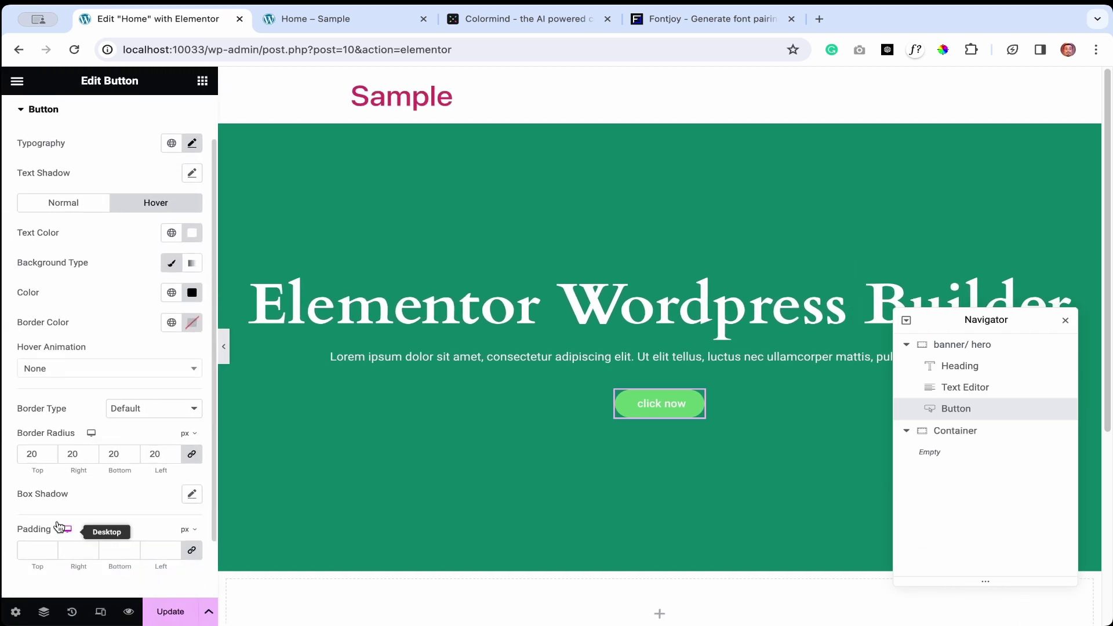
{"action": "scroll", "coordinate": [64, 536], "scroll_direction": "down", "scroll_amount": 1}
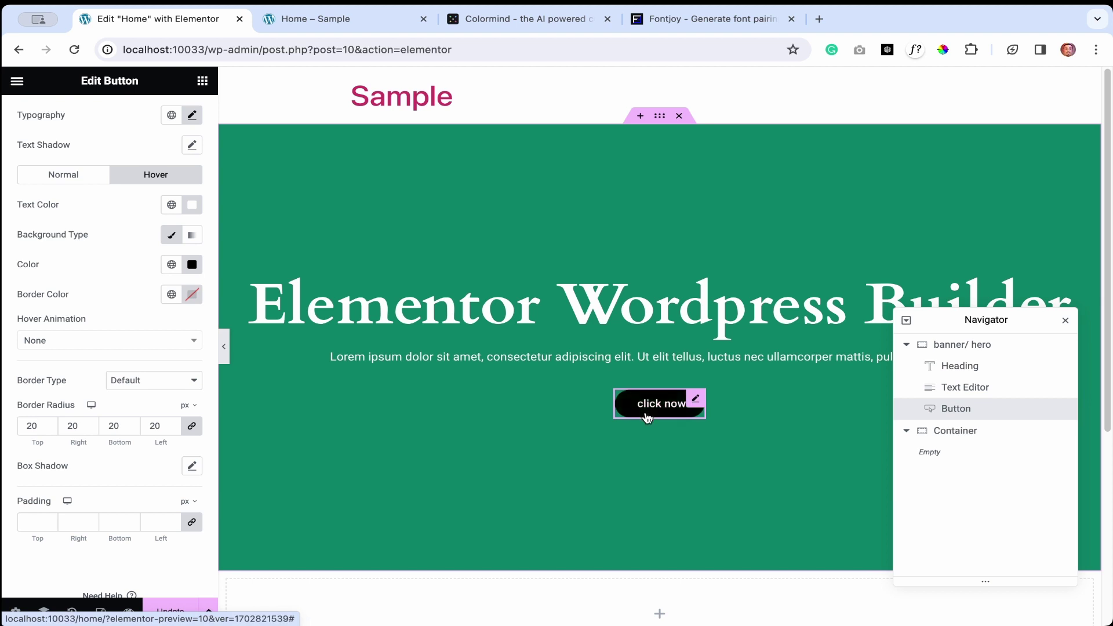
{"action": "left_click", "coordinate": [36, 522]}
{"action": "type", "text": "40"}
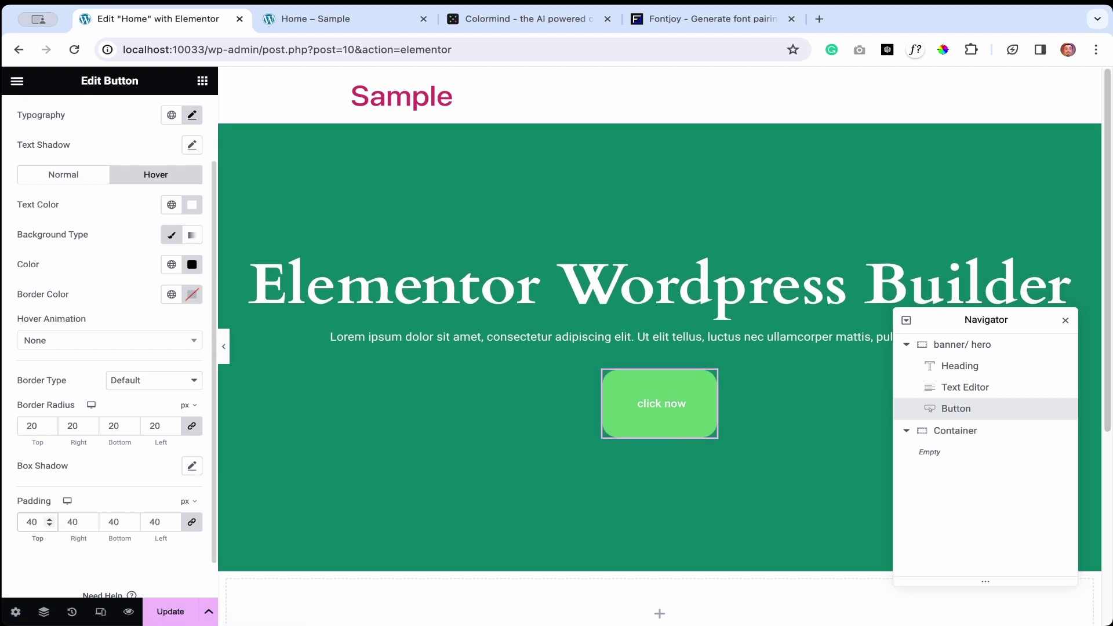
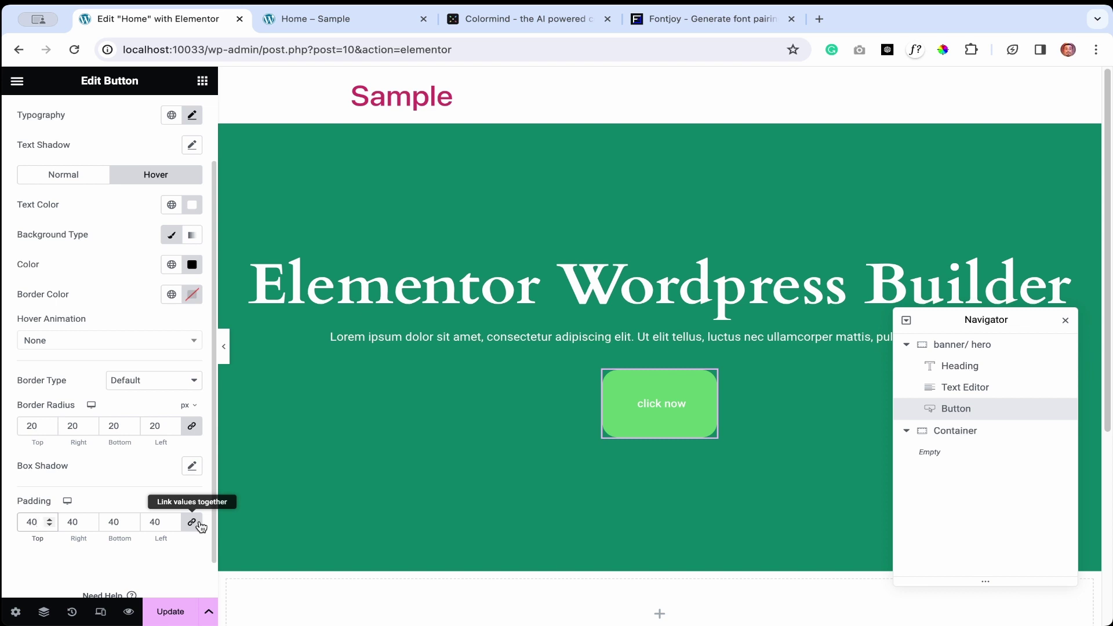
Unlink the button's padding values, set the top and bottom padding to 15 px, and preview the page at full width
{"action": "left_click", "coordinate": [192, 523]}
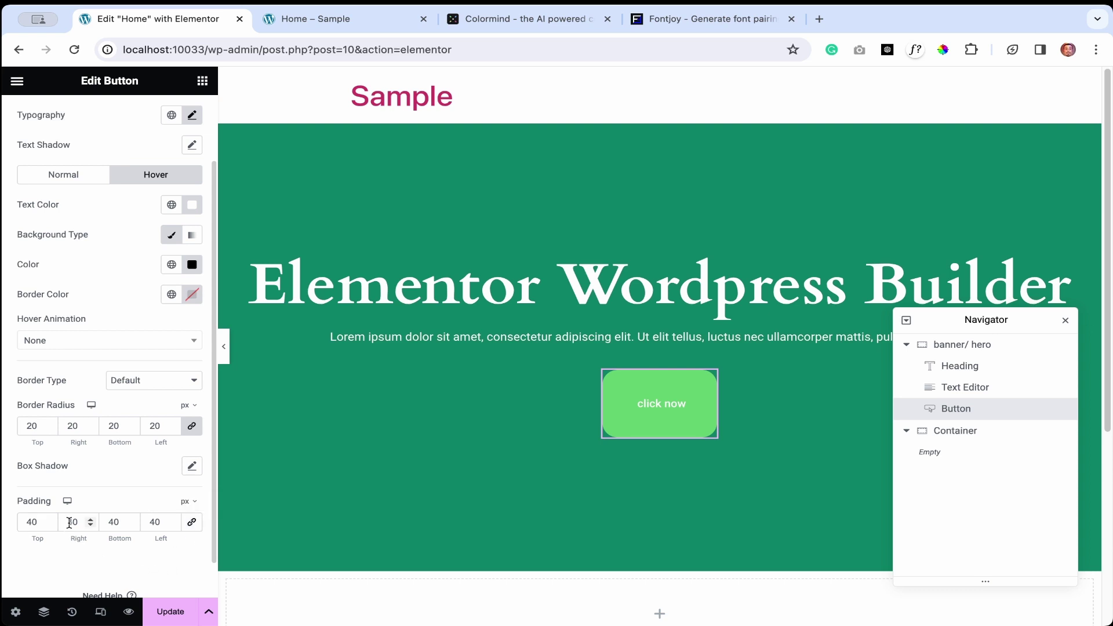
{"action": "left_click_drag", "start_coordinate": [77, 525], "coordinate": [63, 524]}
{"action": "left_click_drag", "start_coordinate": [42, 523], "coordinate": [25, 521]}
{"action": "type", "text": "15"}
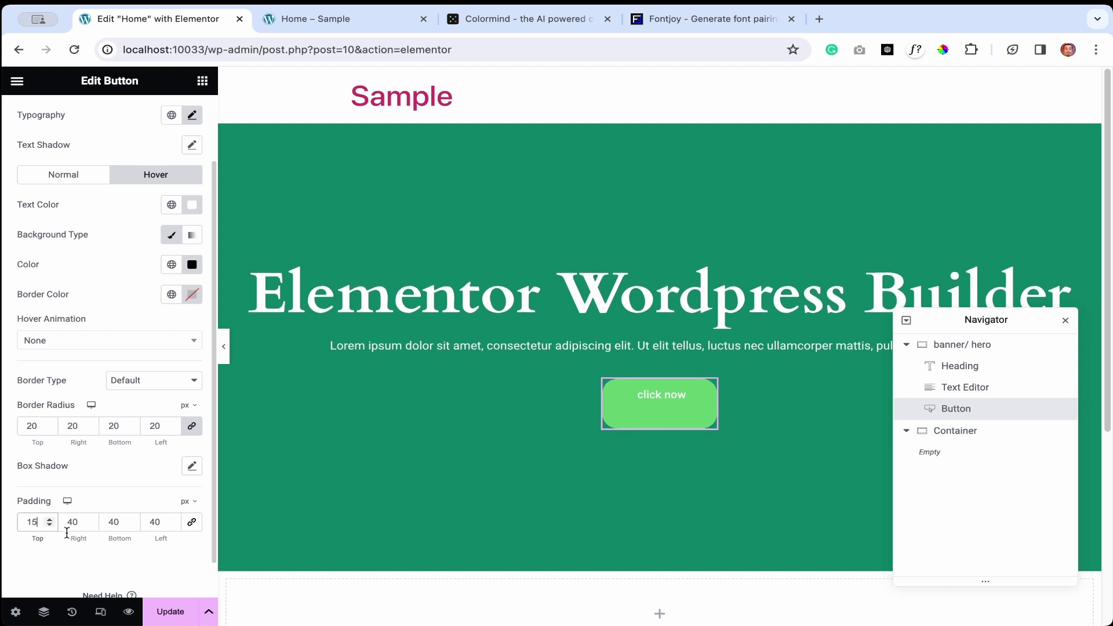
{"action": "left_click_drag", "start_coordinate": [123, 524], "coordinate": [103, 523]}
{"action": "type", "text": "15"}
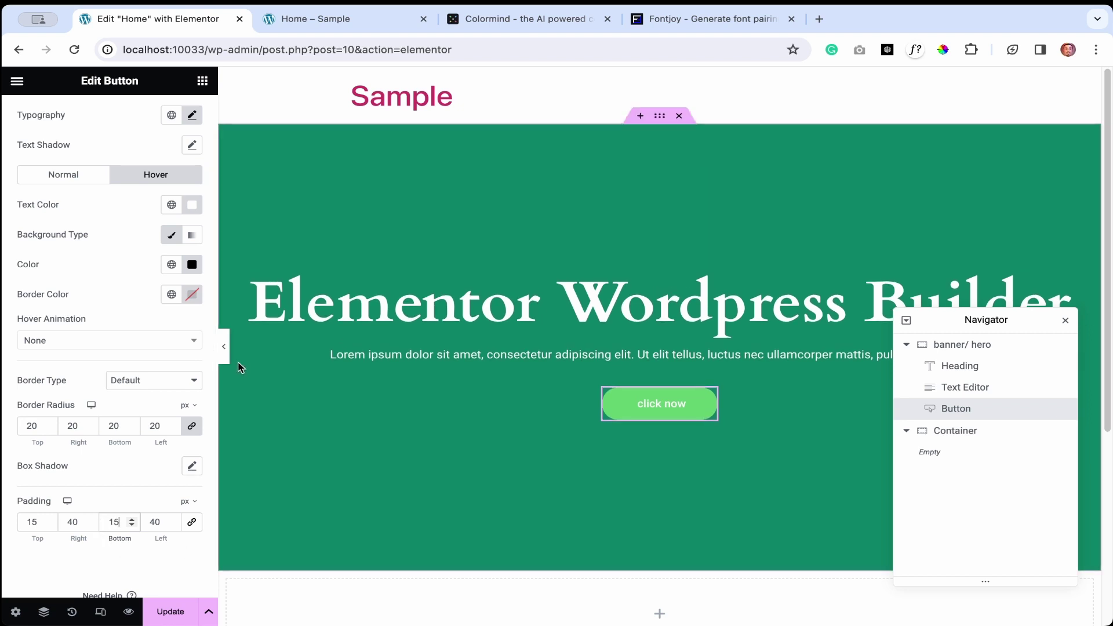
{"action": "left_click", "coordinate": [224, 346]}
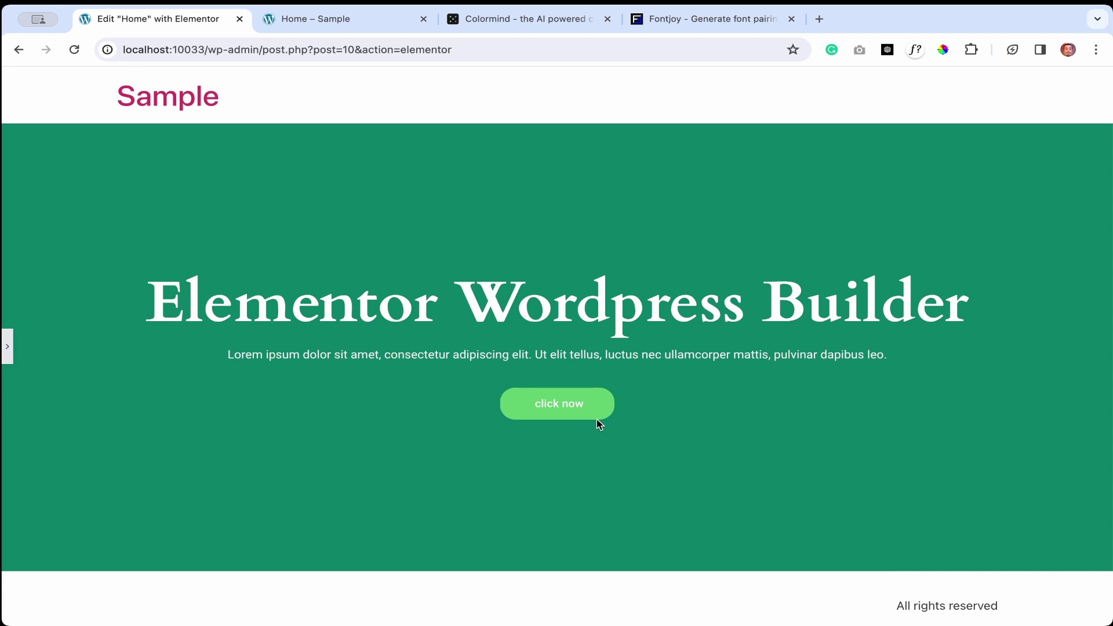
{"action": "left_click", "coordinate": [9, 347]}
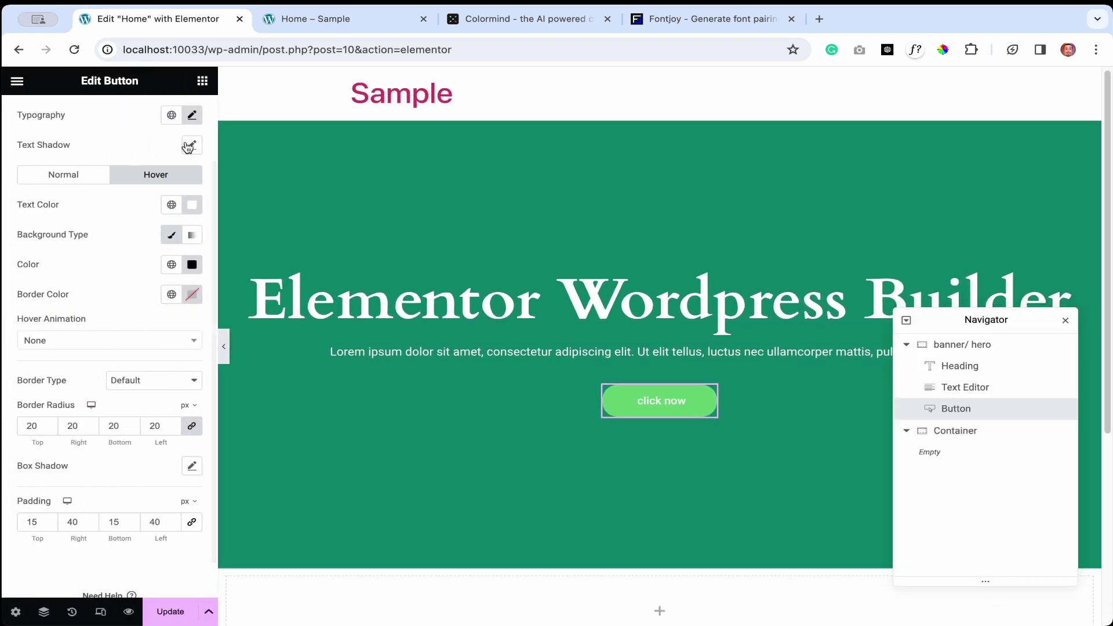
Add an Image widget below the hero button and insert the bedroom photo from the Media Library
{"action": "left_click", "coordinate": [204, 82]}
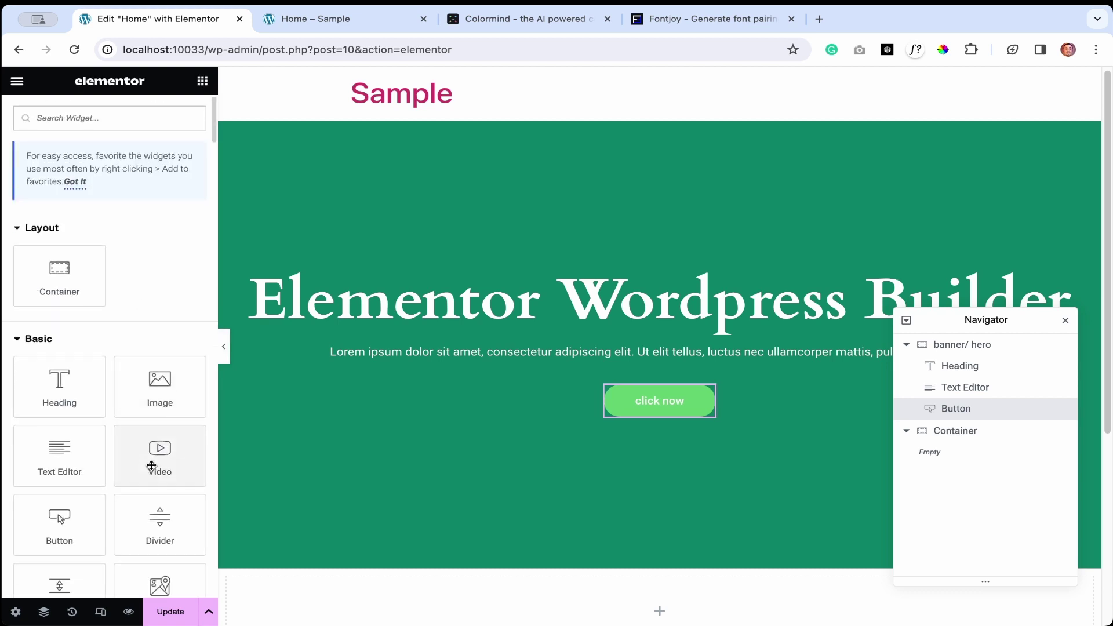
{"action": "left_click_drag", "start_coordinate": [159, 336], "coordinate": [674, 418]}
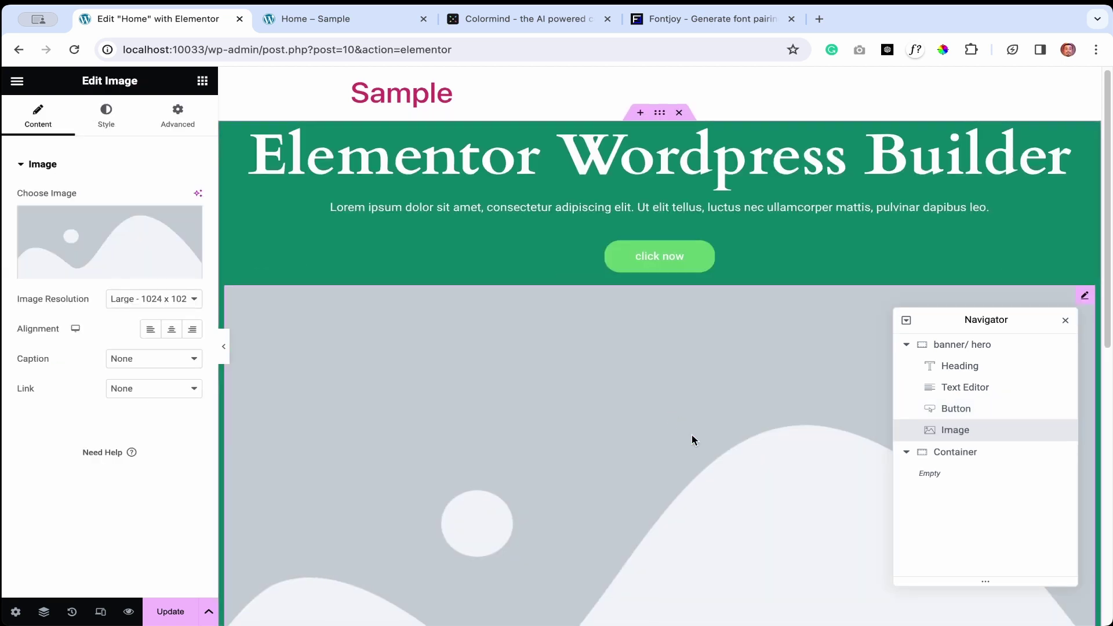
{"action": "scroll", "coordinate": [691, 433], "scroll_direction": "down", "scroll_amount": 2}
{"action": "left_click", "coordinate": [152, 229]}
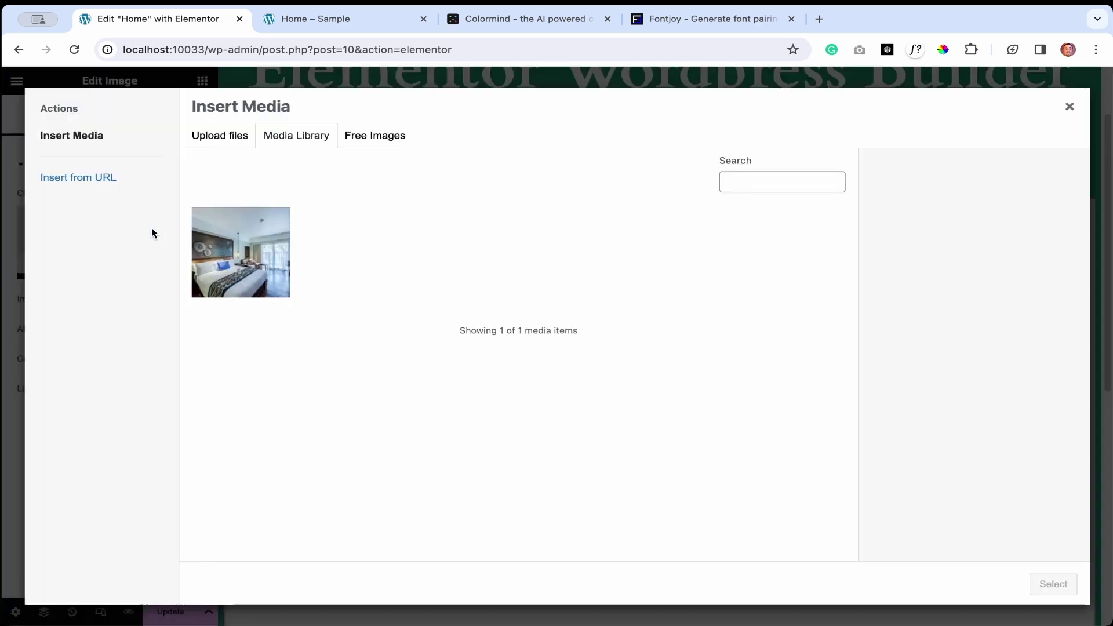
{"action": "left_click", "coordinate": [235, 246]}
{"action": "left_click", "coordinate": [1052, 584]}
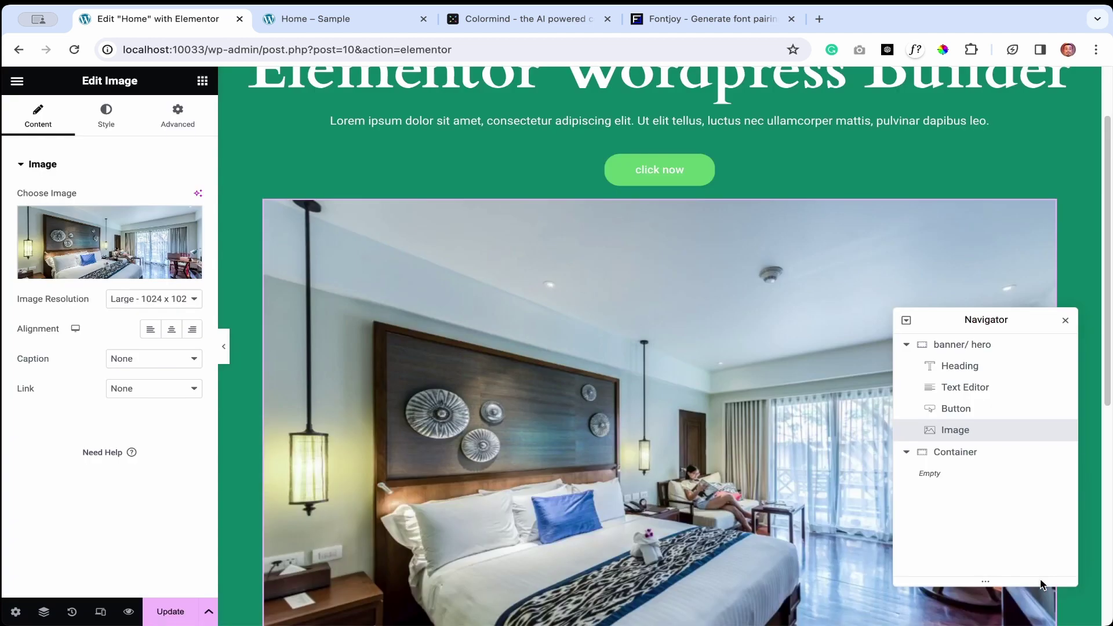
Resize the hero image to a width of about 43% and a height of about 228 px
{"action": "scroll", "coordinate": [718, 500], "scroll_direction": "down", "scroll_amount": 2}
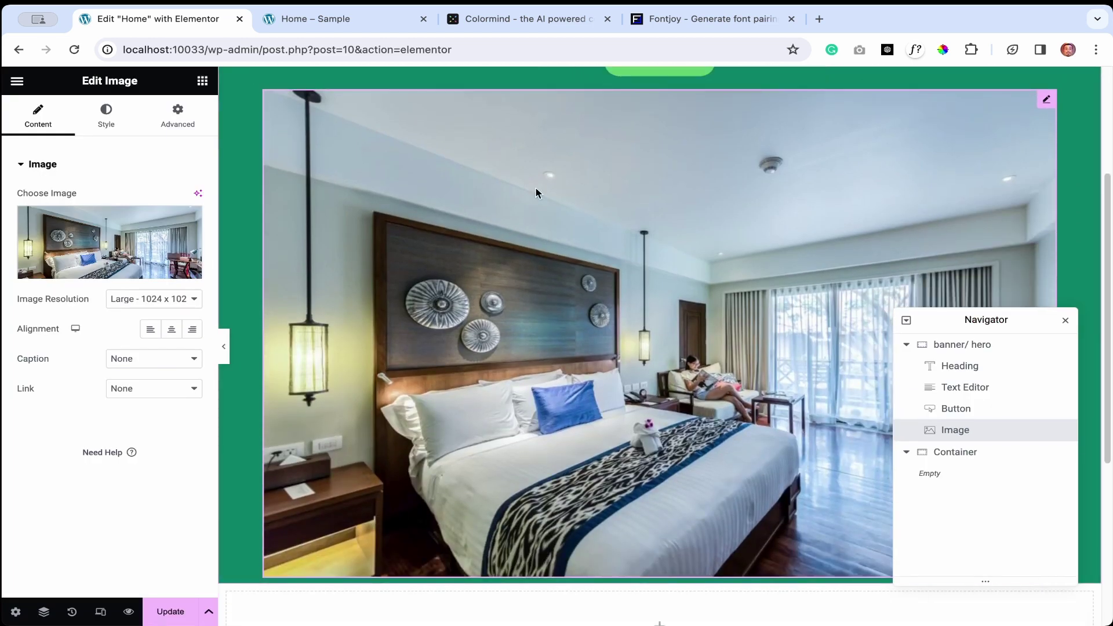
{"action": "left_click", "coordinate": [107, 116]}
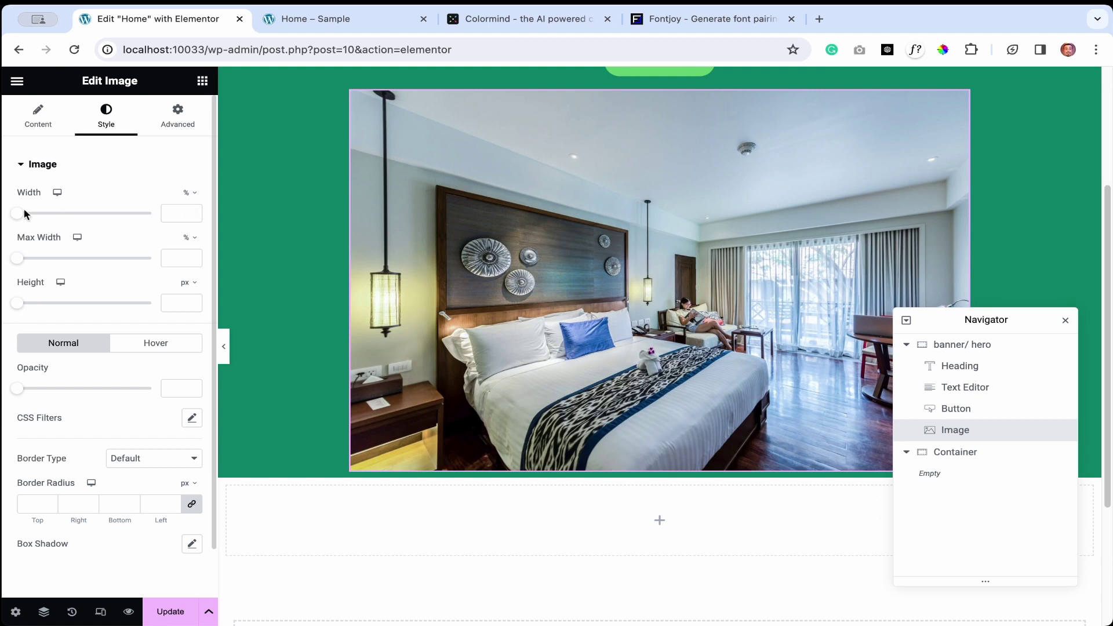
{"action": "left_click_drag", "start_coordinate": [17, 214], "coordinate": [74, 224]}
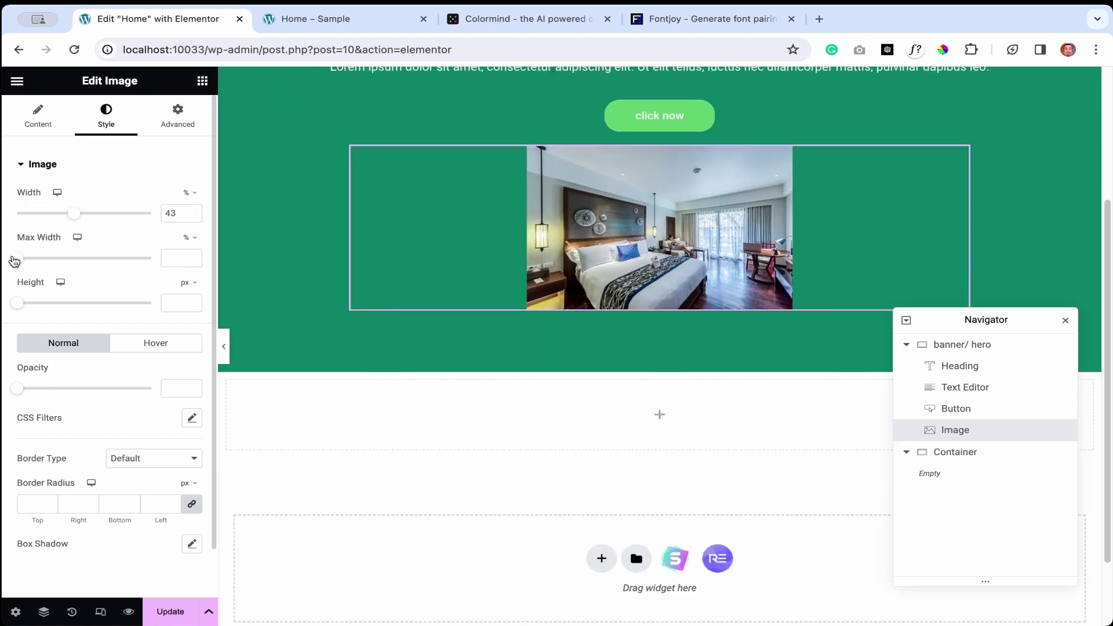
{"action": "left_click_drag", "start_coordinate": [18, 304], "coordinate": [79, 315]}
Set the hero image's width to 50% and its height to 50 px
{"action": "double_click", "coordinate": [164, 219]}
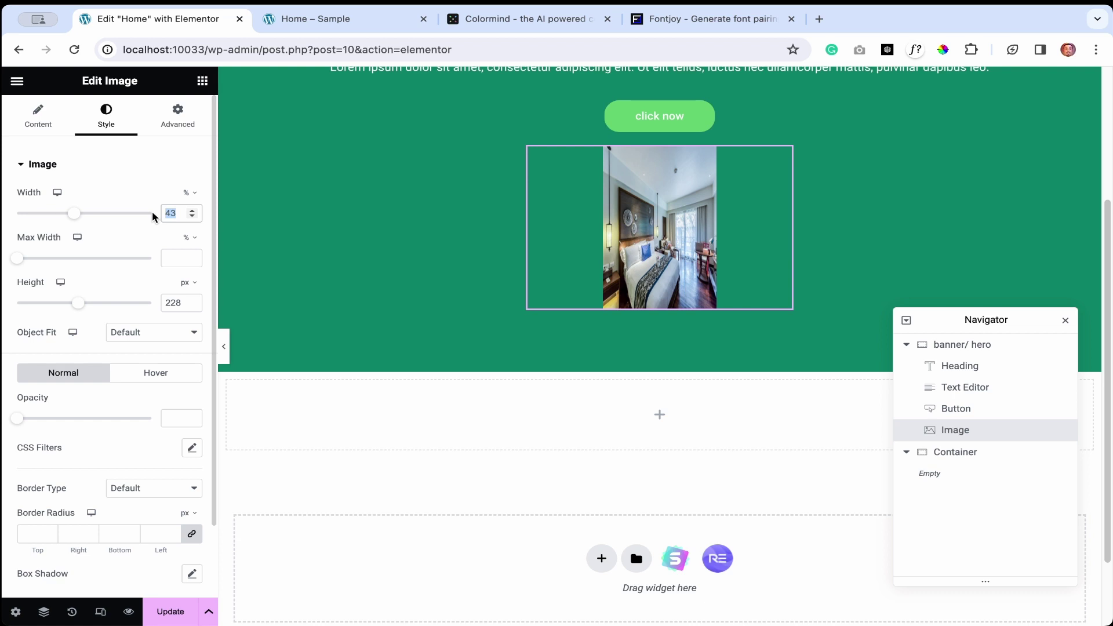
{"action": "type", "text": "50"}
{"action": "double_click", "coordinate": [174, 303]}
{"action": "type", "text": "50"}
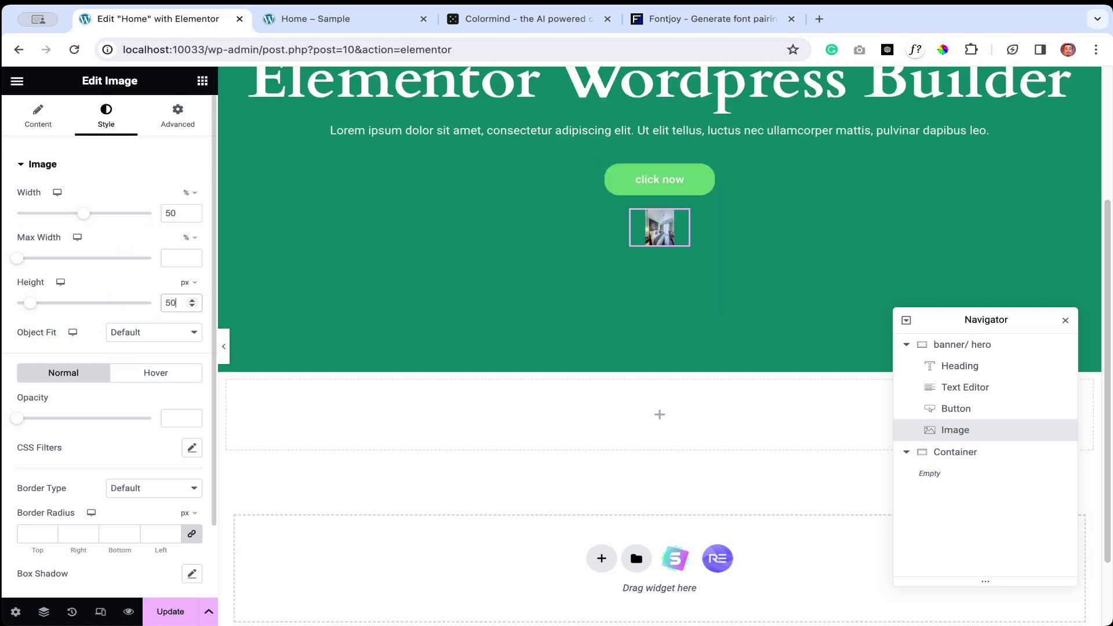
Adjust the hero image to a height of about 162 px and a width of 100%
{"action": "left_click_drag", "start_coordinate": [30, 302], "coordinate": [60, 302]}
{"action": "left_click_drag", "start_coordinate": [82, 214], "coordinate": [168, 217]}
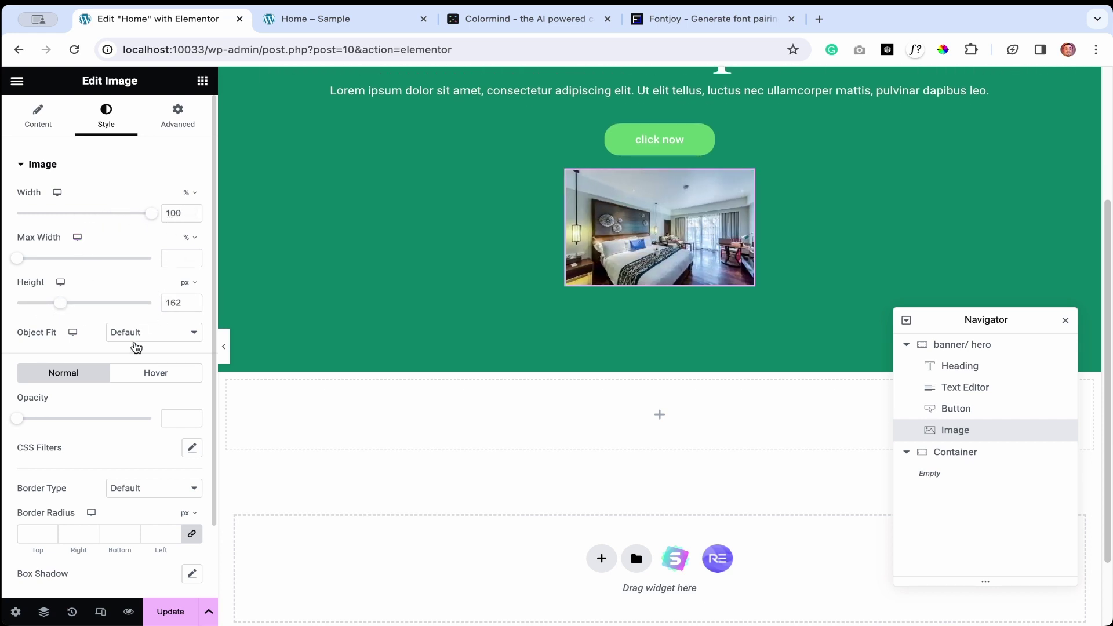
{"action": "scroll", "coordinate": [124, 458], "scroll_direction": "down", "scroll_amount": 1}
{"action": "scroll", "coordinate": [125, 458], "scroll_direction": "down", "scroll_amount": 1}
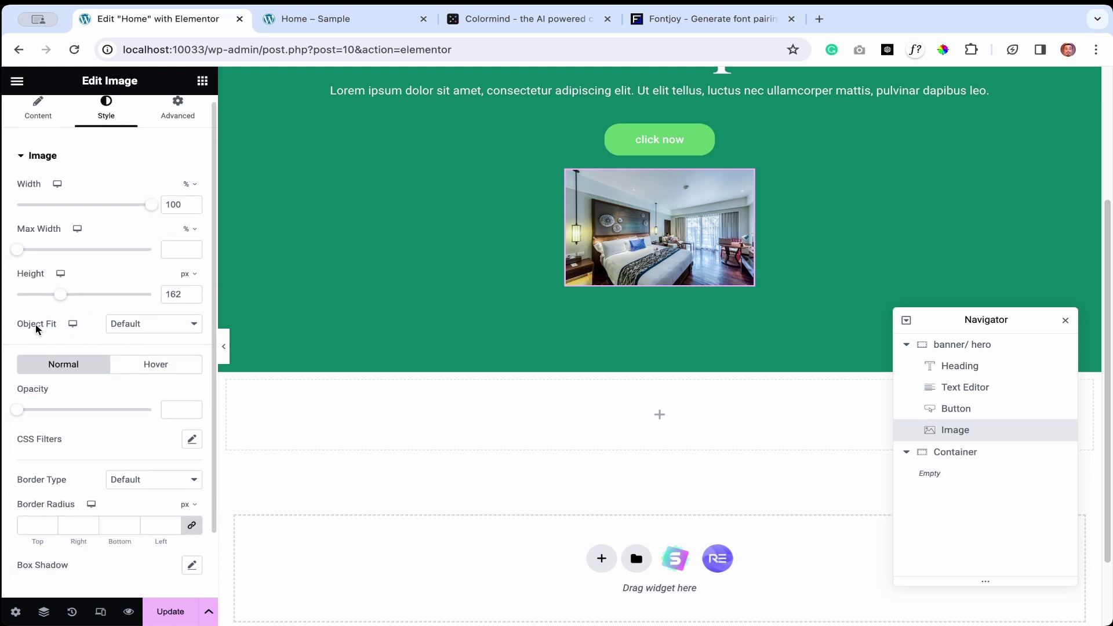
Round the hero image's corners with a border radius of 40 px on all sides
{"action": "scroll", "coordinate": [126, 424], "scroll_direction": "down", "scroll_amount": 3}
{"action": "left_click", "coordinate": [22, 454]}
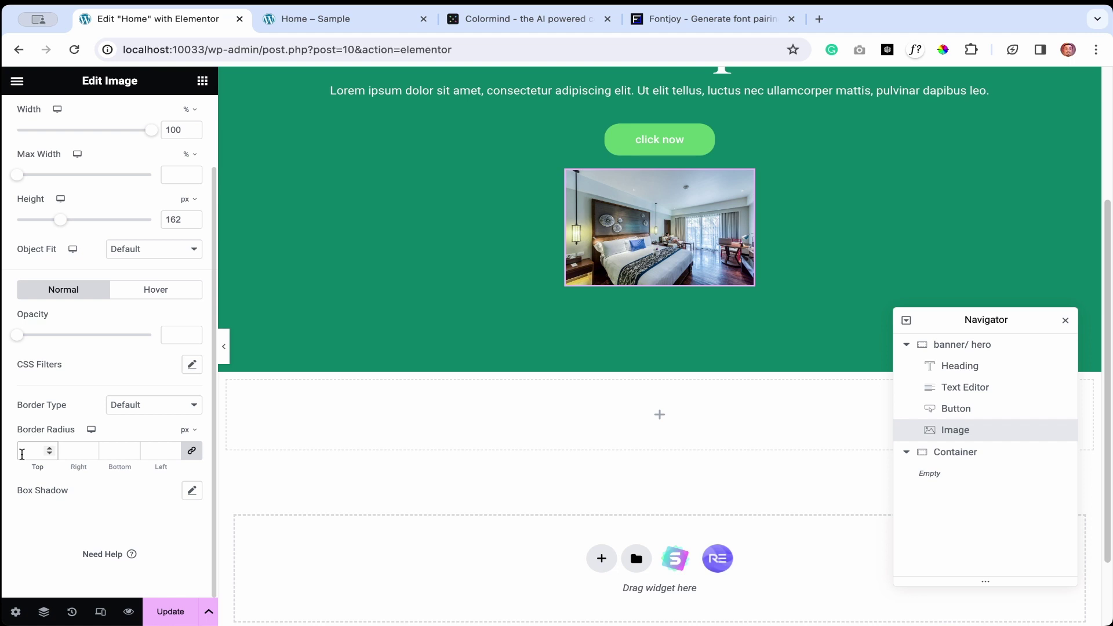
{"action": "type", "text": "40"}
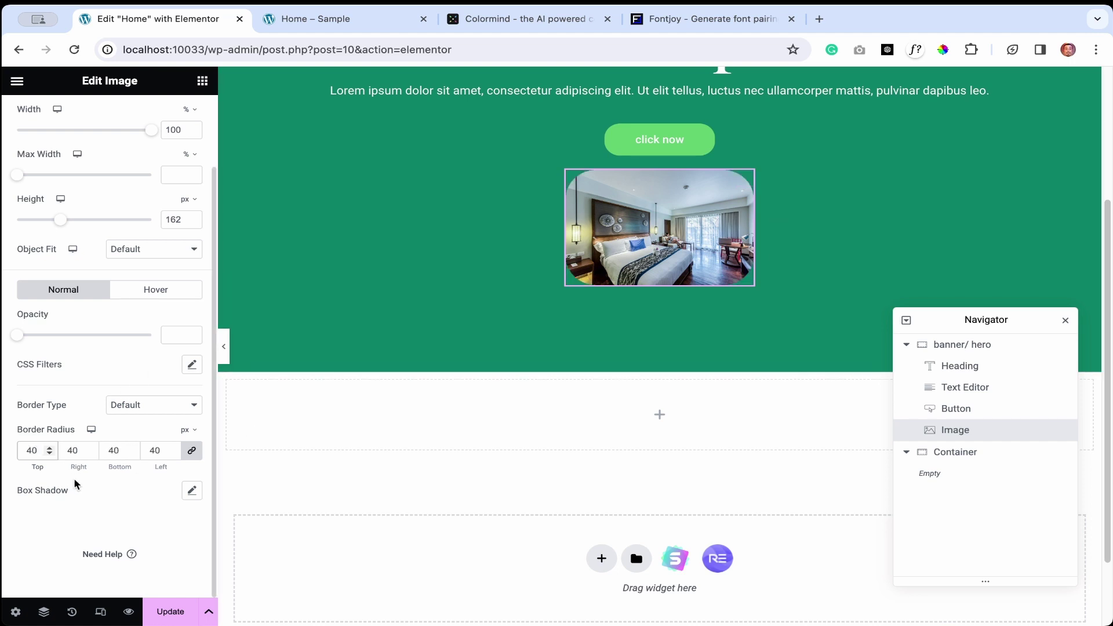
{"action": "scroll", "coordinate": [74, 484], "scroll_direction": "up", "scroll_amount": 3}
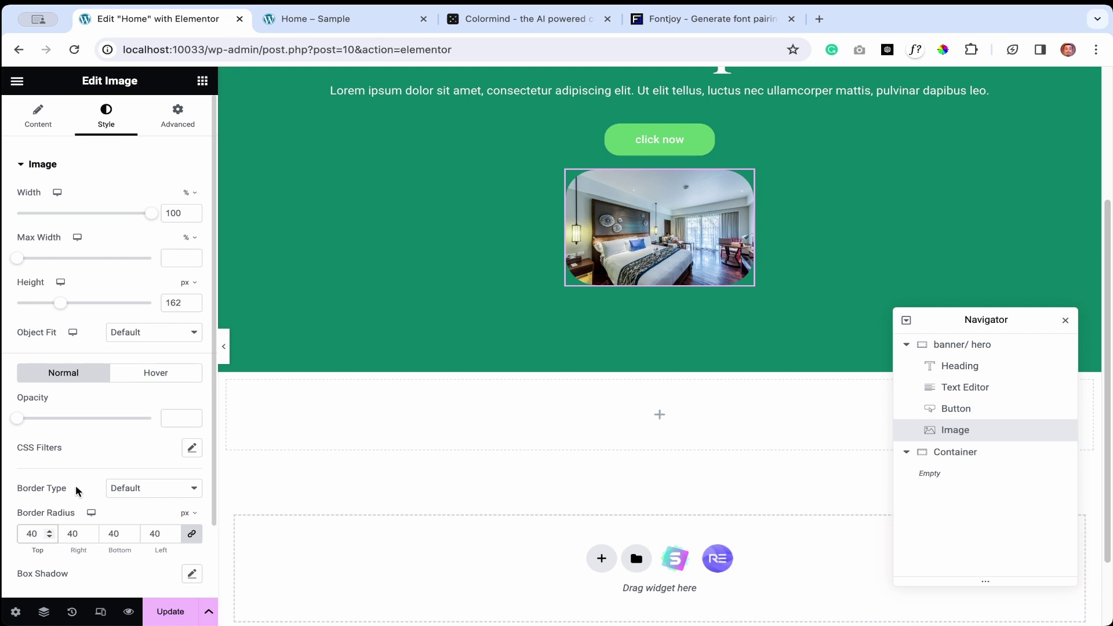
{"action": "scroll", "coordinate": [400, 392], "scroll_direction": "up", "scroll_amount": 2}
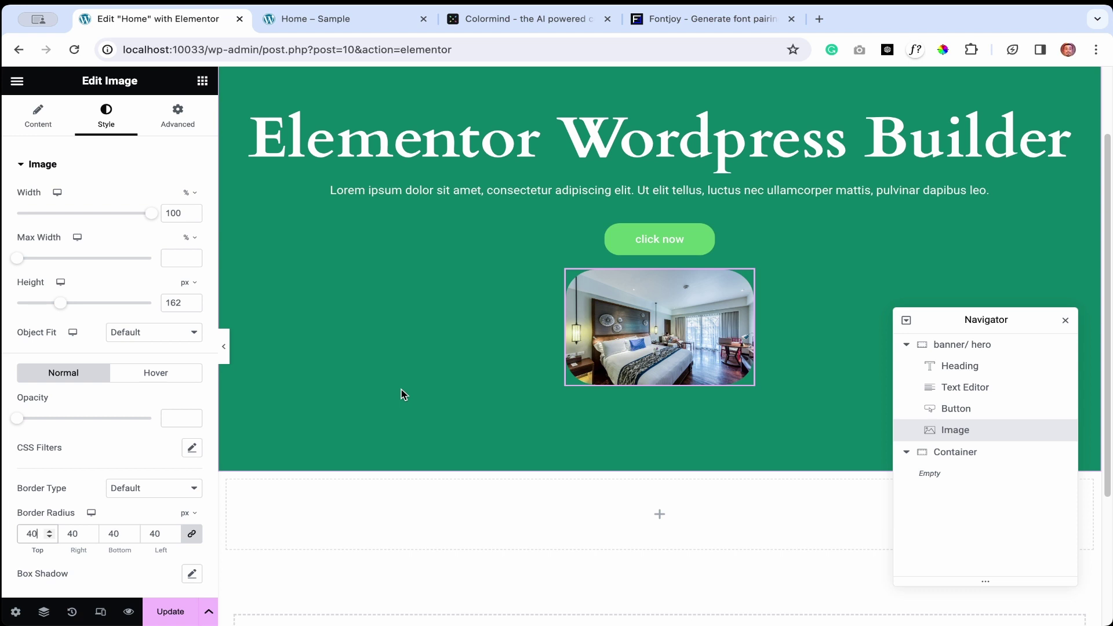
Reposition the Navigator and examine how its banner/ hero and empty Container entries correspond to the page sections
{"action": "left_click_drag", "start_coordinate": [946, 327], "coordinate": [937, 147]}
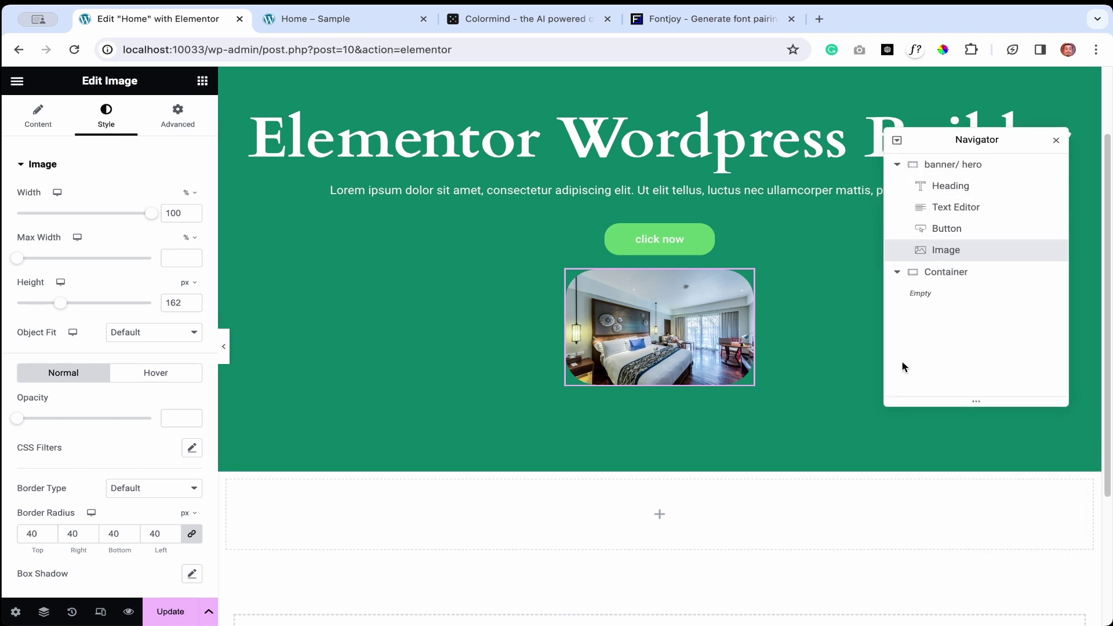
{"action": "left_click", "coordinate": [896, 167]}
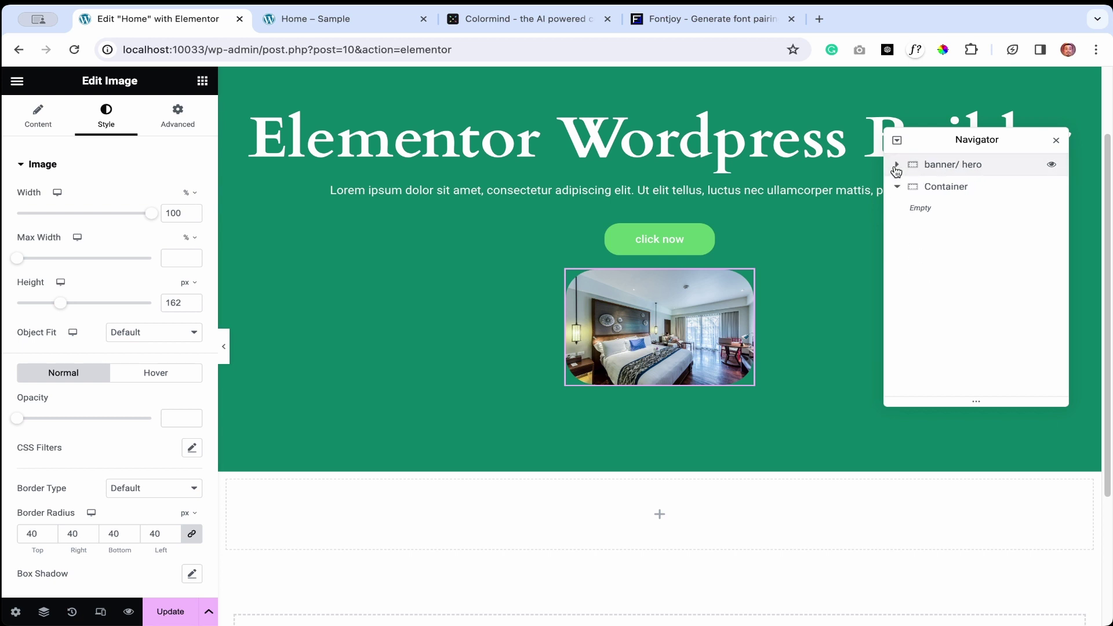
{"action": "left_click", "coordinate": [914, 191]}
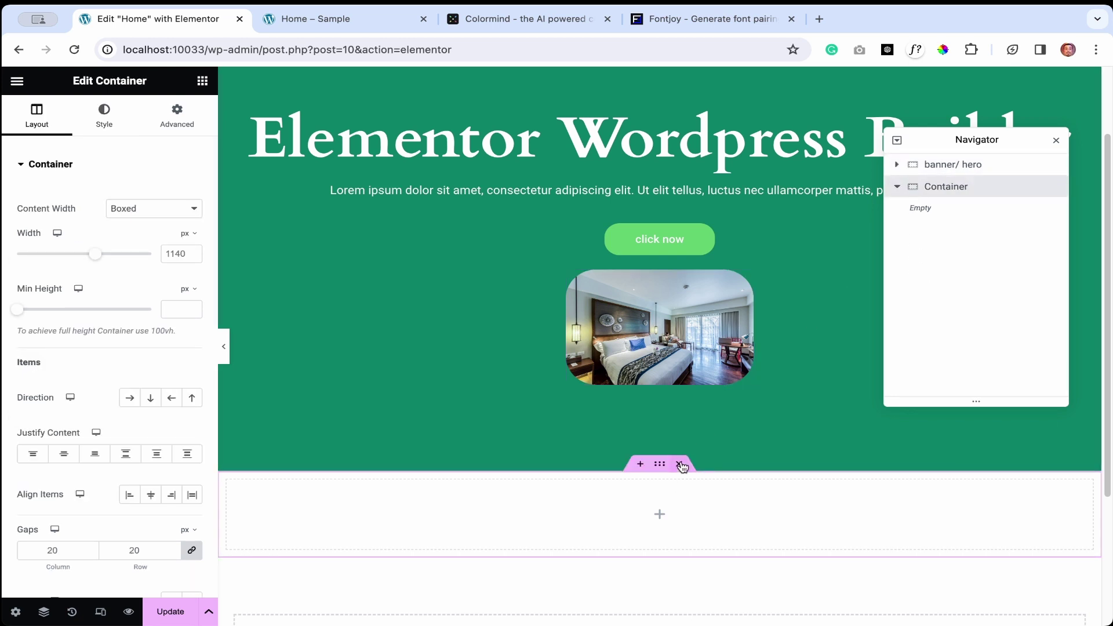
{"action": "left_click", "coordinate": [957, 167]}
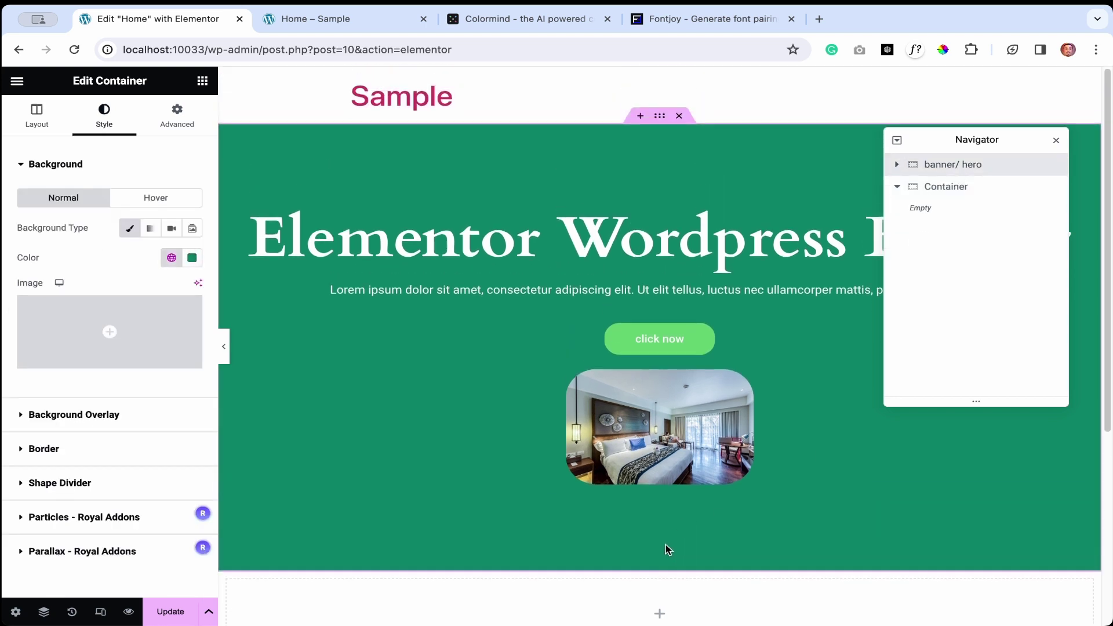
{"action": "scroll", "coordinate": [713, 525], "scroll_direction": "down", "scroll_amount": 2}
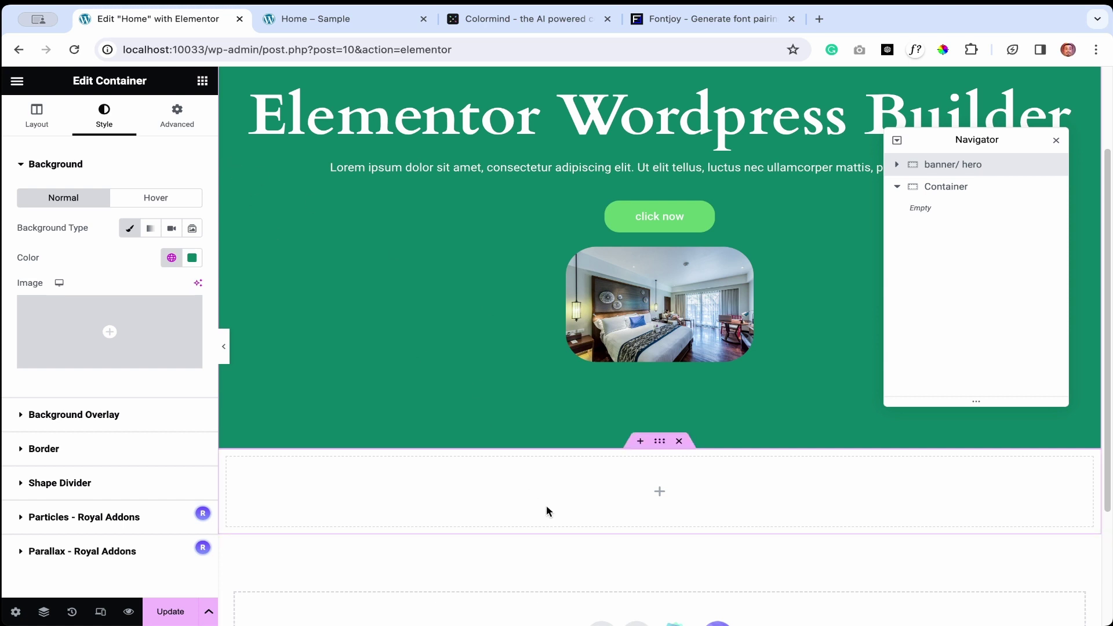
{"action": "left_click", "coordinate": [898, 165]}
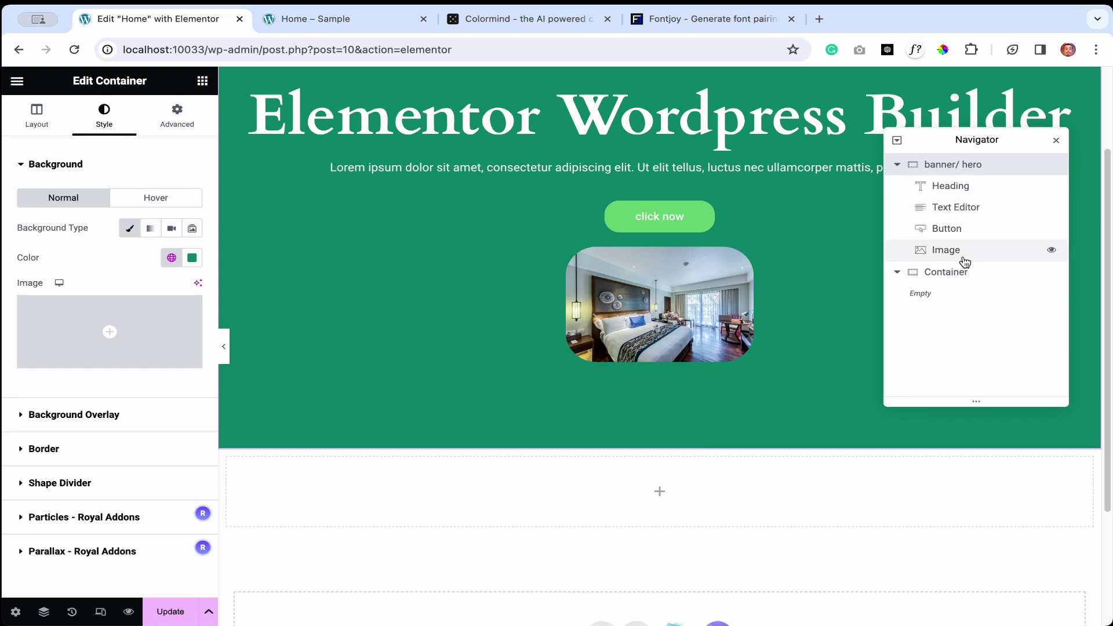
Save the banner/ hero container to the template library under the name "banner"
{"action": "scroll", "coordinate": [777, 237], "scroll_direction": "up", "scroll_amount": 2}
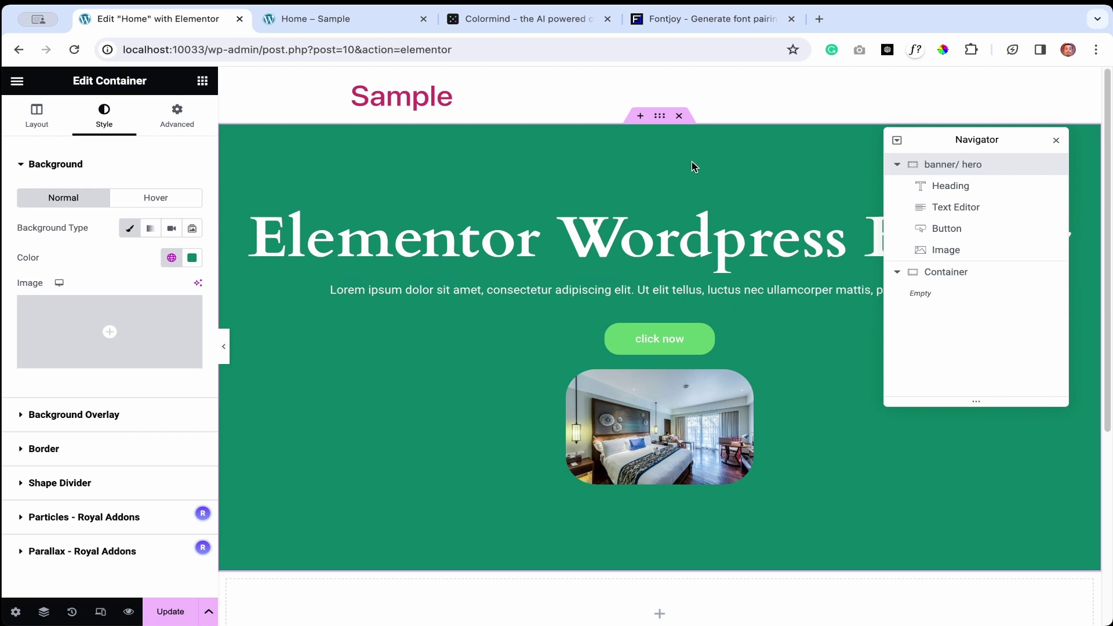
{"action": "right_click", "coordinate": [661, 122]}
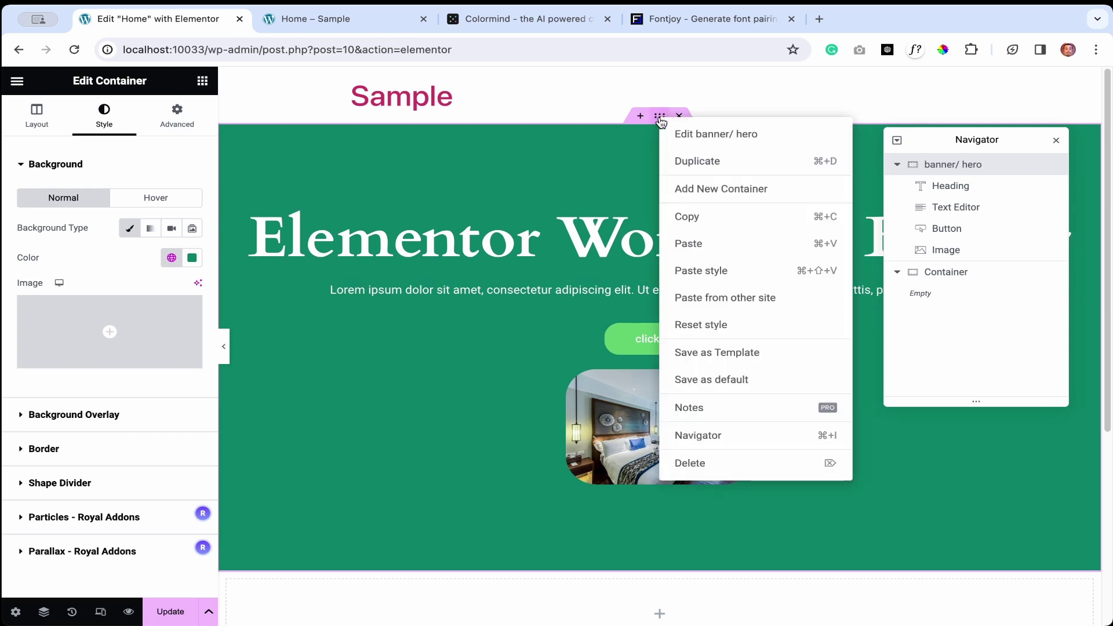
{"action": "left_click", "coordinate": [729, 356]}
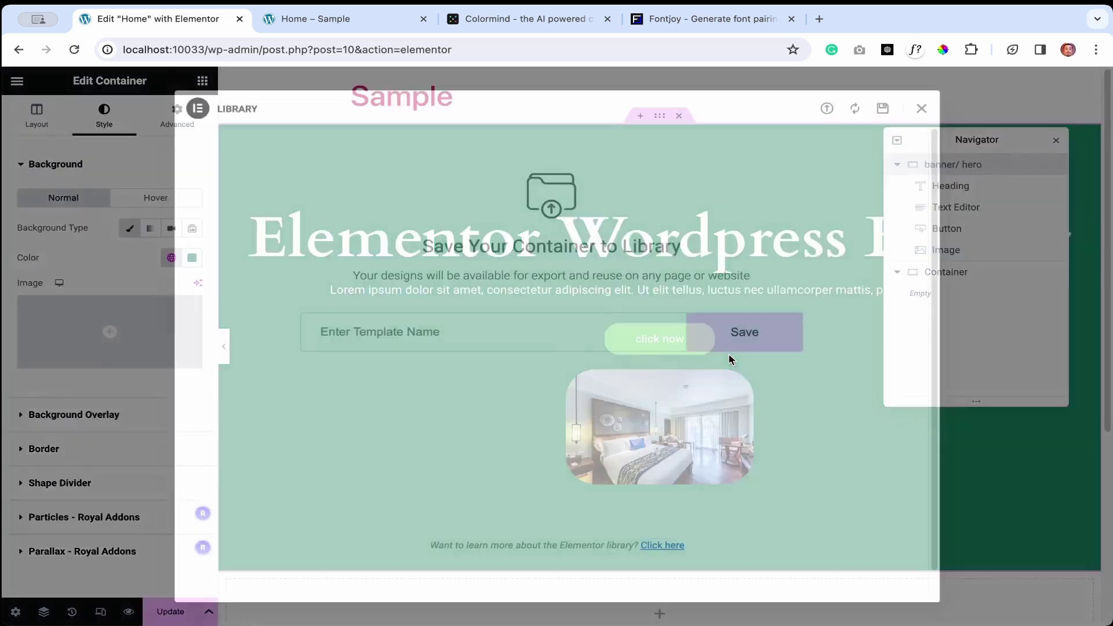
{"action": "left_click", "coordinate": [625, 342]}
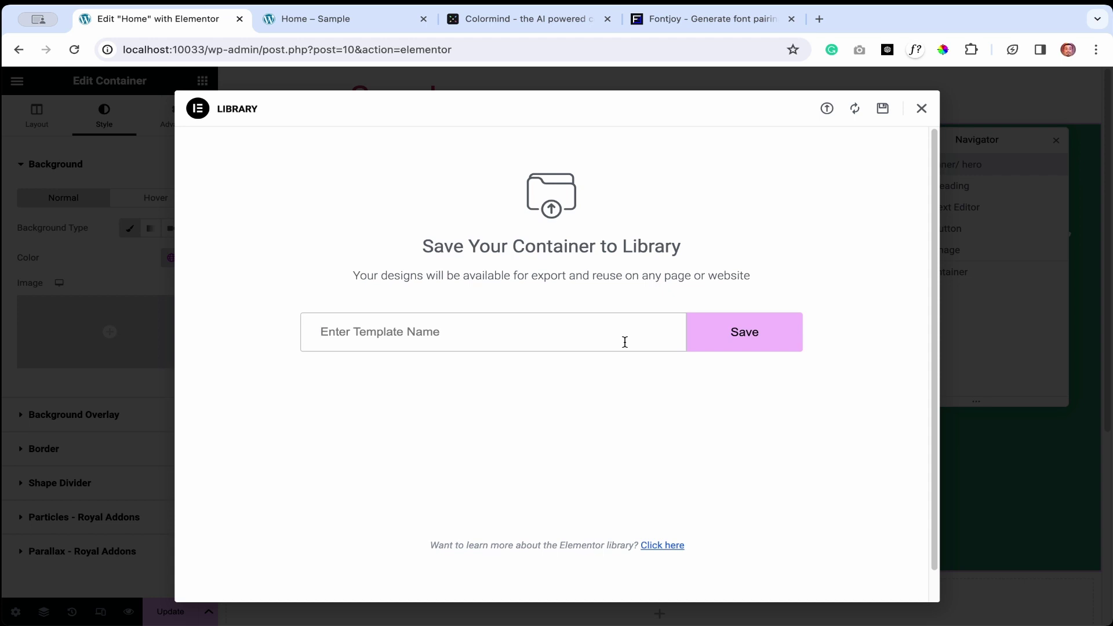
{"action": "type", "text": "banner"}
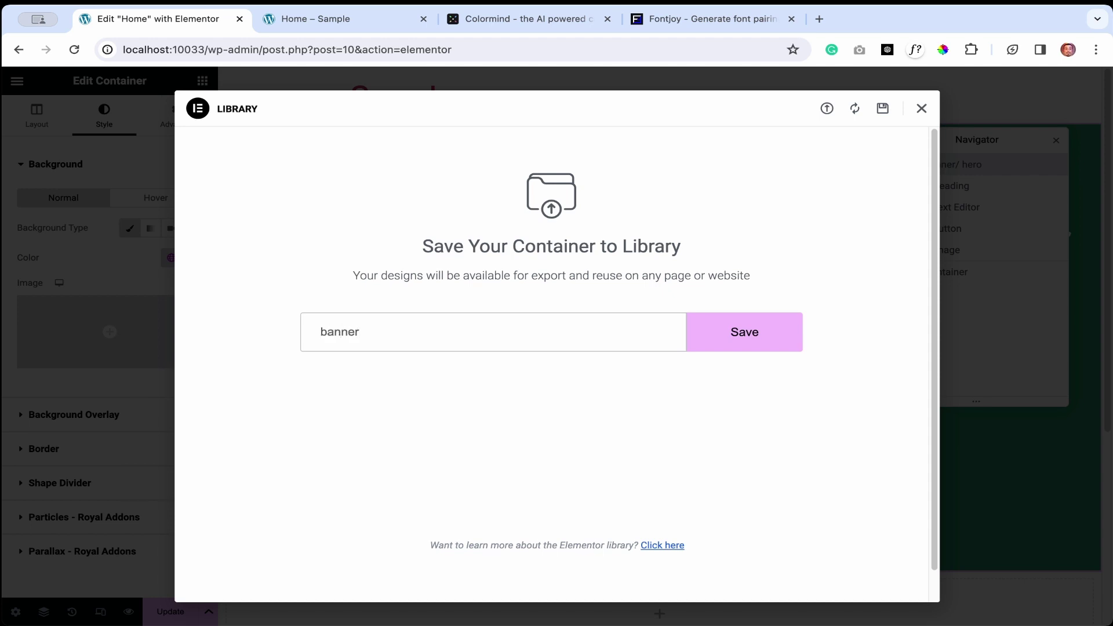
{"action": "left_click", "coordinate": [752, 346]}
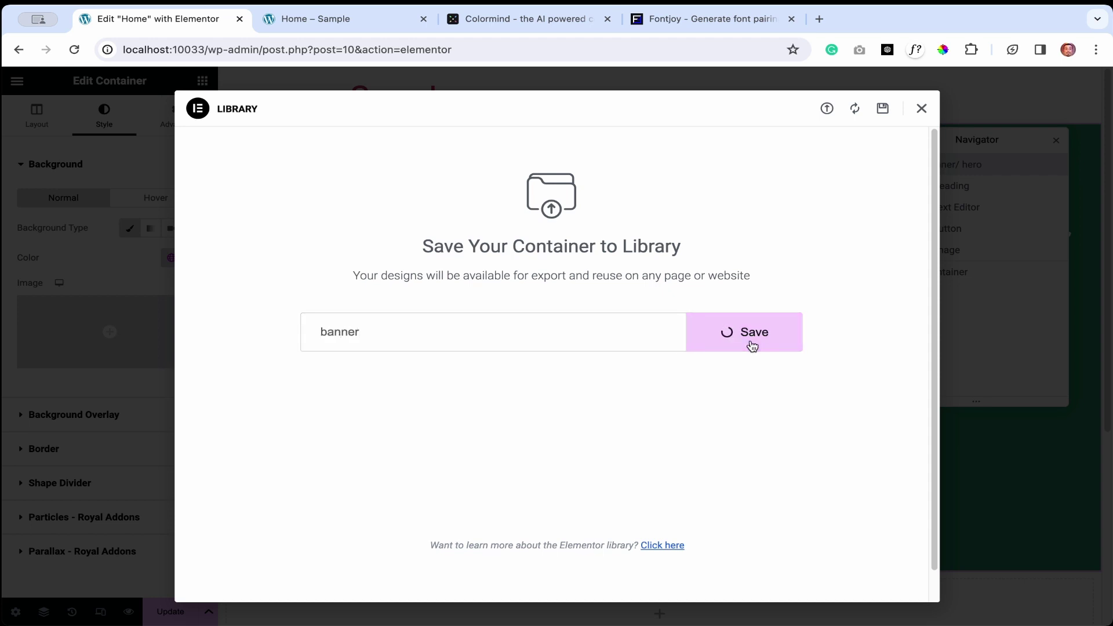
{"action": "left_click", "coordinate": [923, 111]}
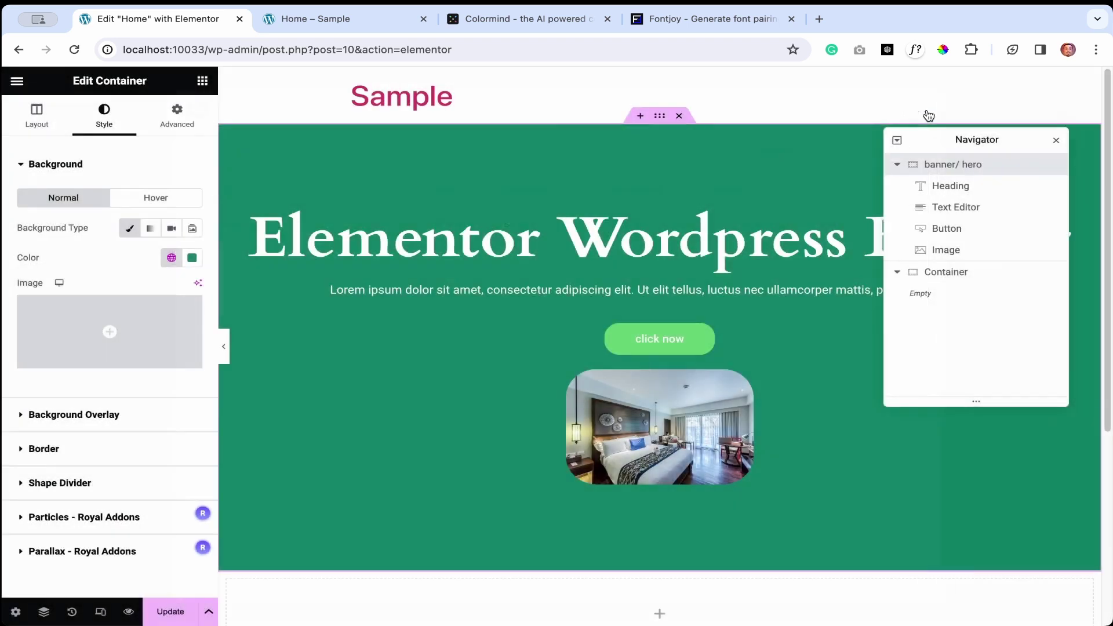
Examine the saved templates and the Blocks collection in the Elementor library, then close it
{"action": "scroll", "coordinate": [719, 376], "scroll_direction": "down", "scroll_amount": 5}
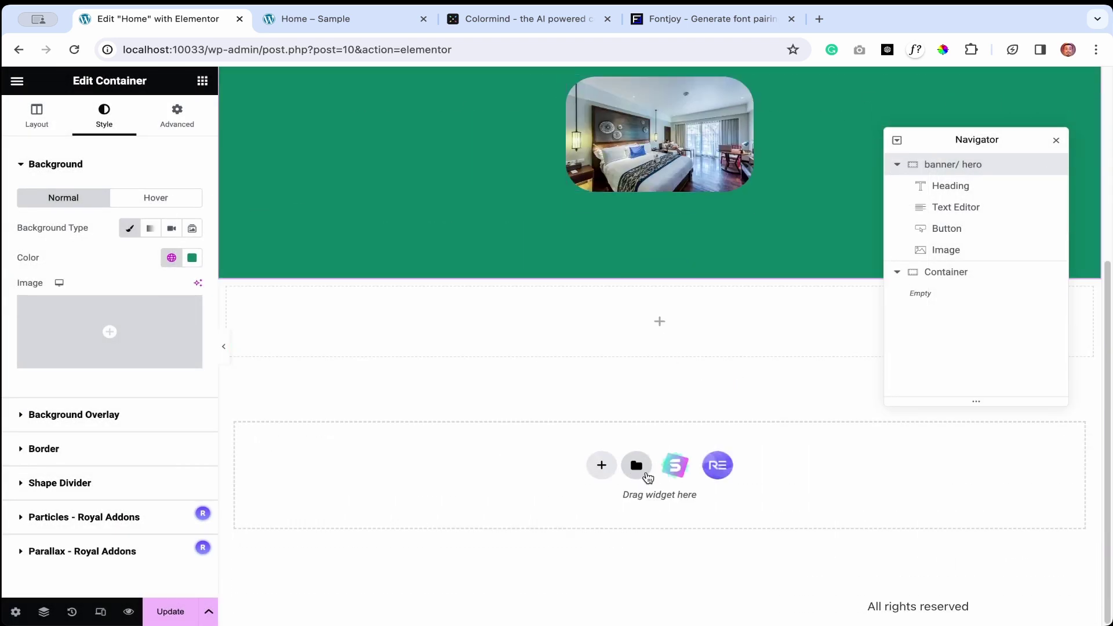
{"action": "left_click", "coordinate": [645, 475]}
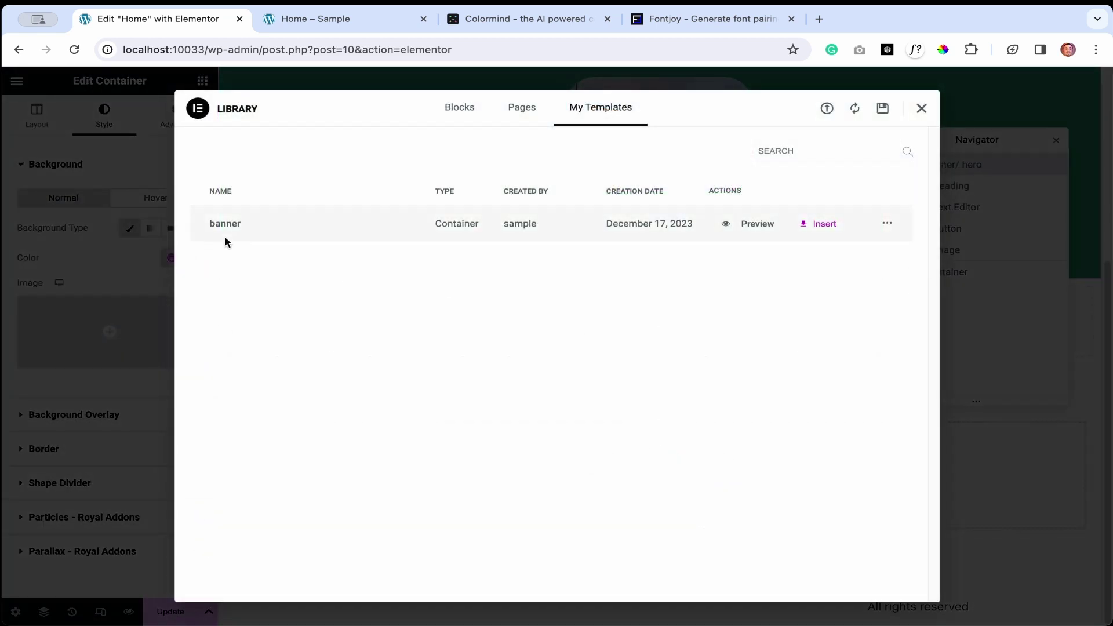
{"action": "left_click", "coordinate": [451, 115]}
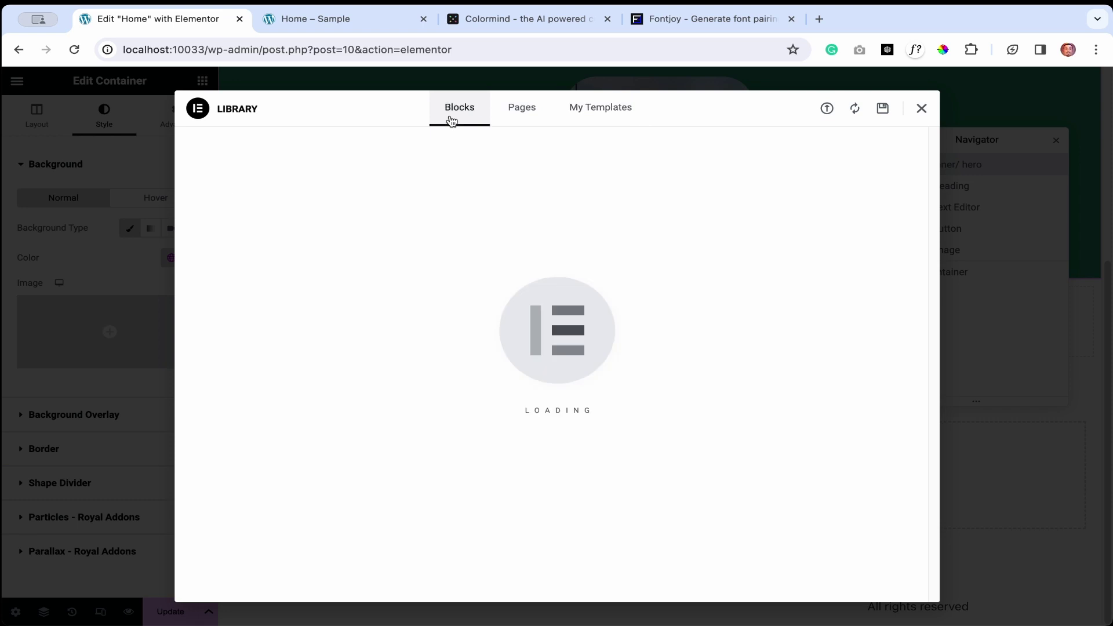
{"action": "left_click", "coordinate": [588, 111]}
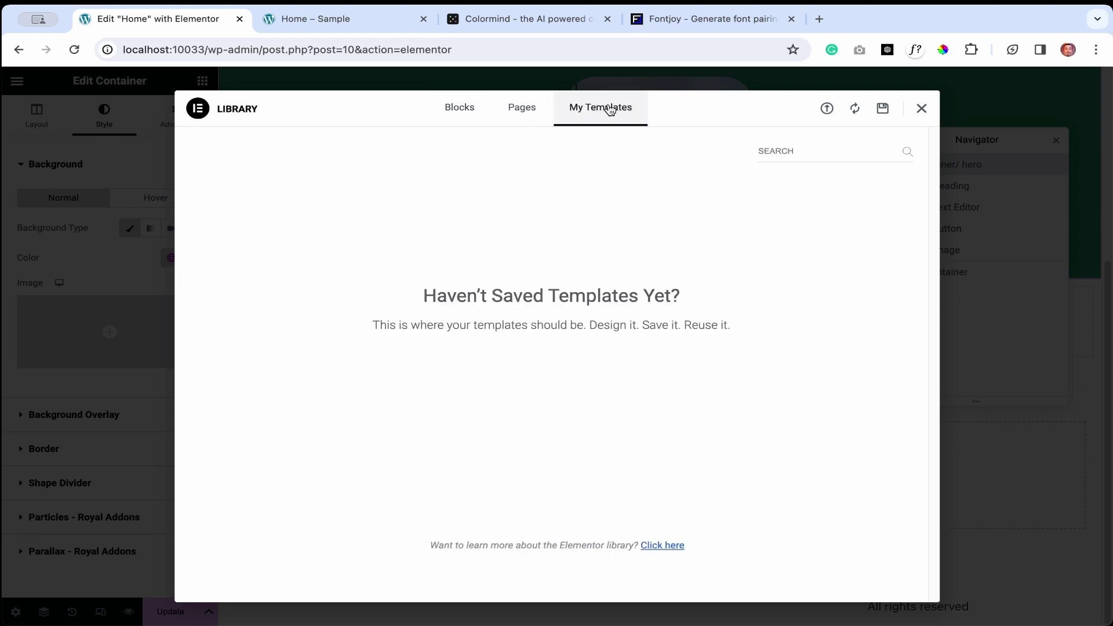
{"action": "left_click", "coordinate": [932, 111]}
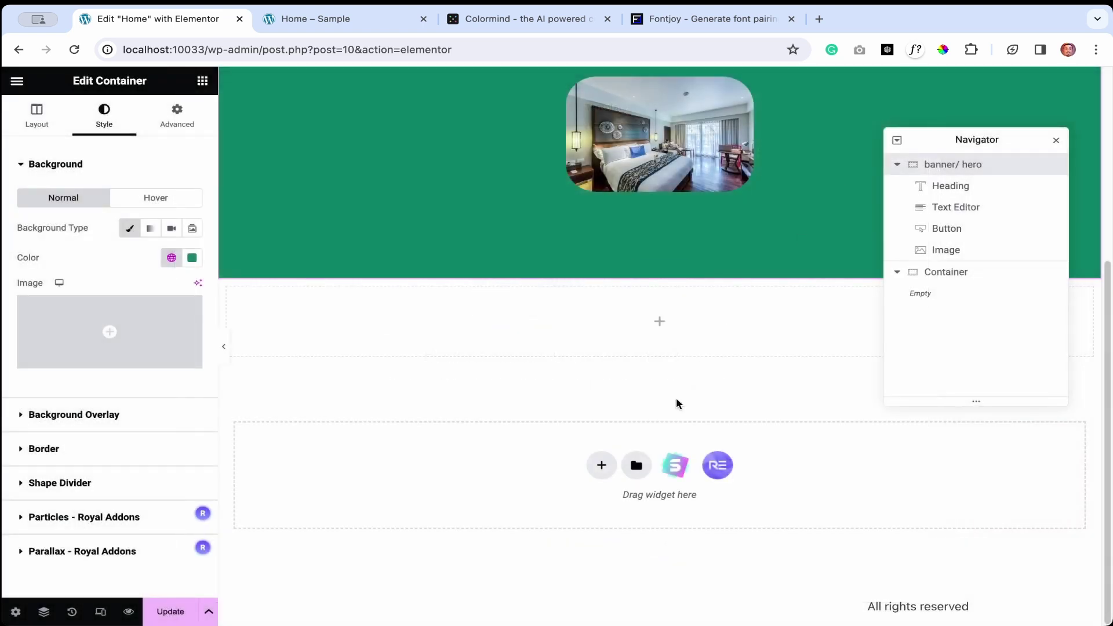
Insert the saved "banner" template at the end of the page without applying its container settings
{"action": "left_click", "coordinate": [635, 463]}
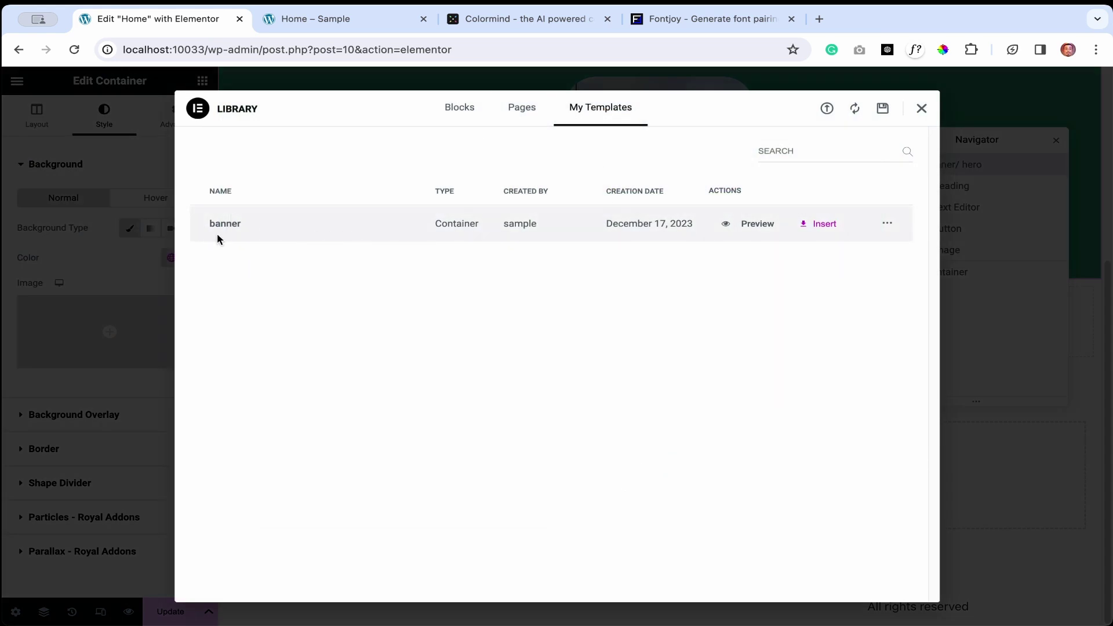
{"action": "left_click", "coordinate": [823, 224]}
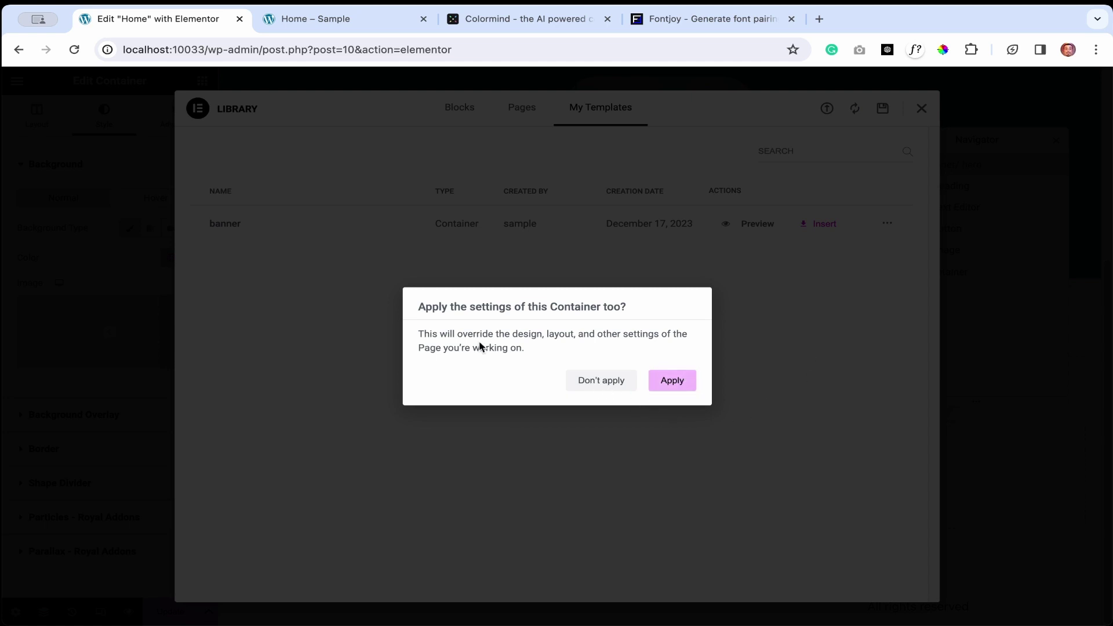
{"action": "left_click", "coordinate": [601, 380]}
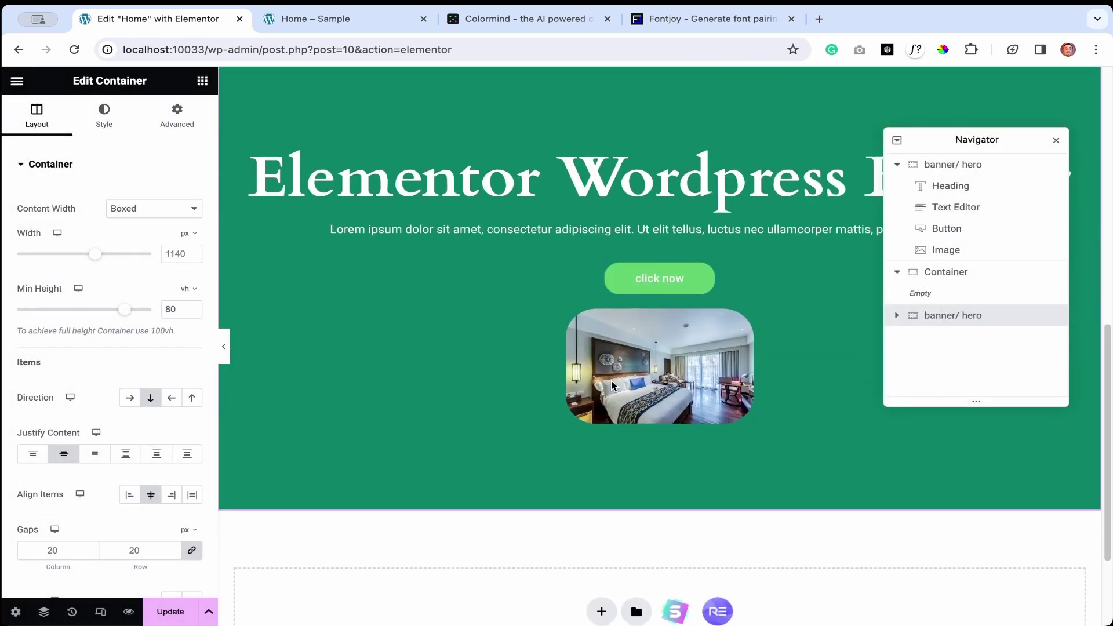
{"action": "scroll", "coordinate": [697, 413], "scroll_direction": "down", "scroll_amount": 1}
{"action": "scroll", "coordinate": [597, 384], "scroll_direction": "down", "scroll_amount": 7}
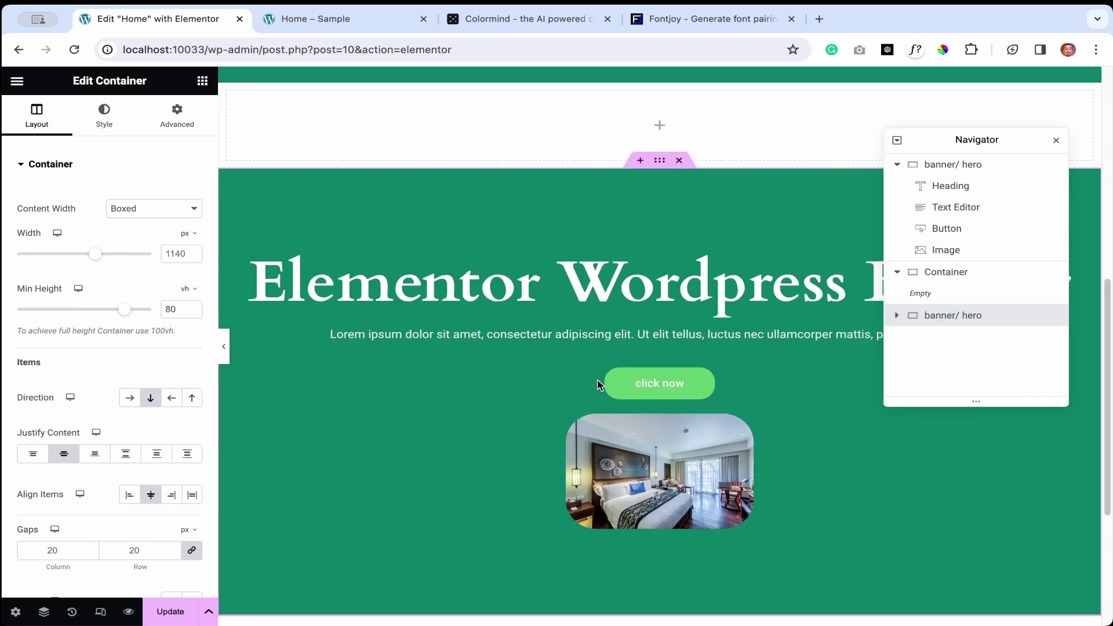
Clear the page by deleting the inserted banner copy, the original hero section and the empty container
{"action": "left_click", "coordinate": [678, 160]}
{"action": "scroll", "coordinate": [696, 311], "scroll_direction": "up", "scroll_amount": 2}
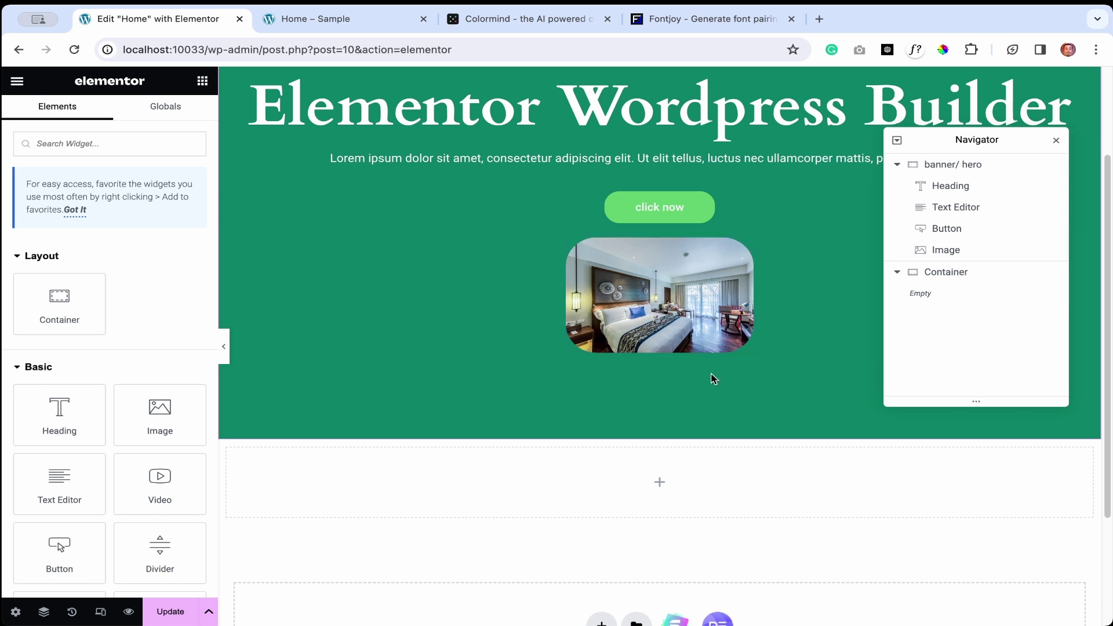
{"action": "scroll", "coordinate": [713, 378], "scroll_direction": "down", "scroll_amount": 1}
{"action": "scroll", "coordinate": [712, 377], "scroll_direction": "up", "scroll_amount": 2}
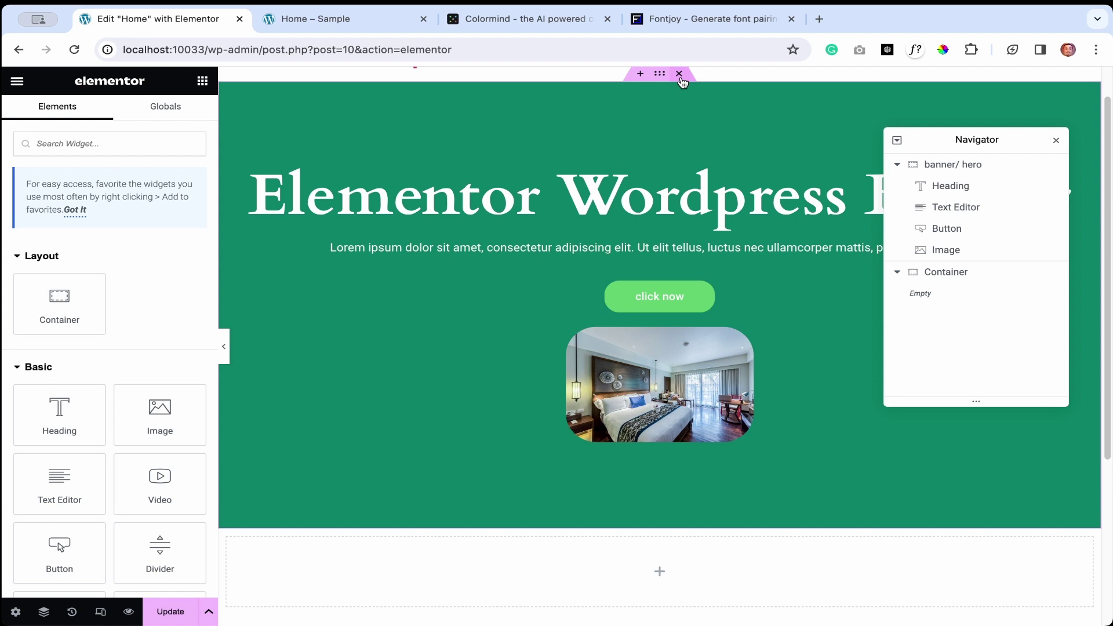
{"action": "left_click", "coordinate": [680, 75]}
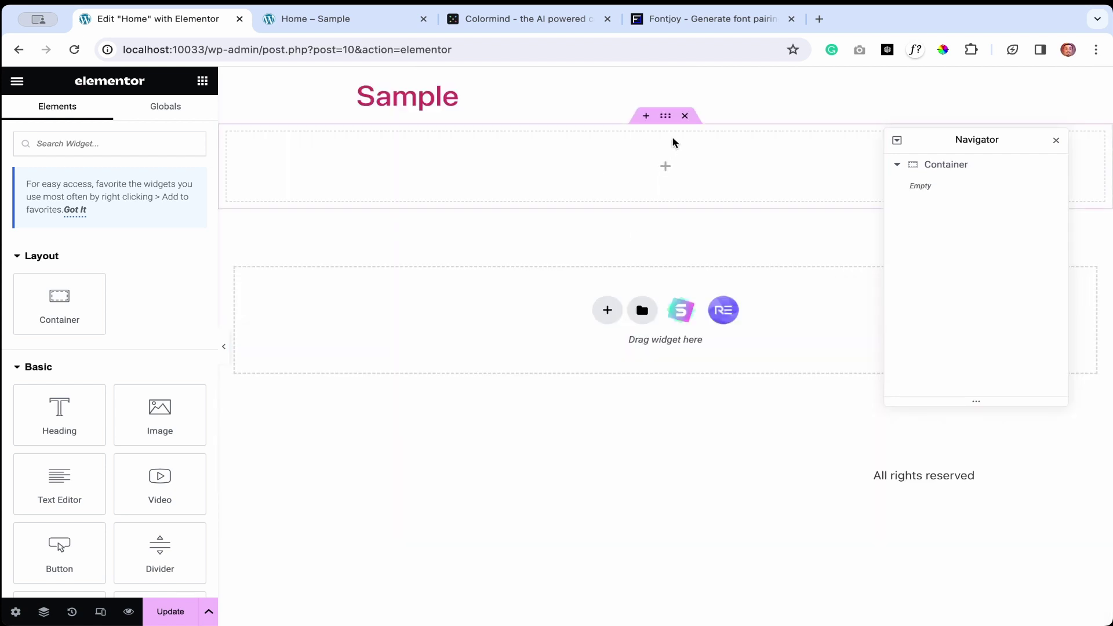
{"action": "left_click", "coordinate": [685, 115]}
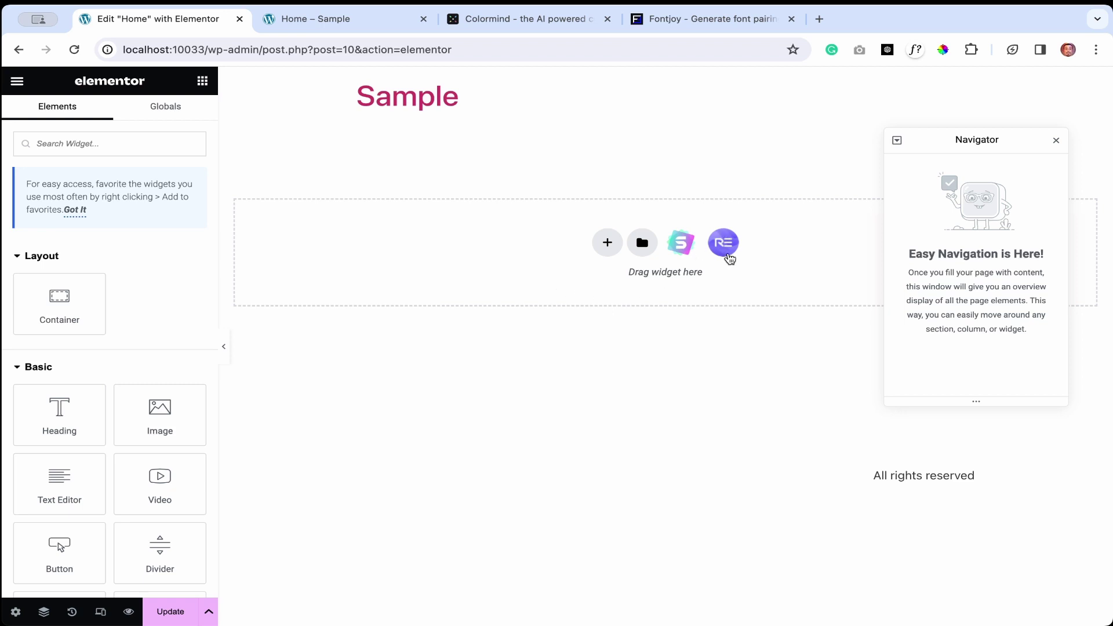
Browse the Royal Addons page templates and search the library for "home"
{"action": "left_click", "coordinate": [724, 247]}
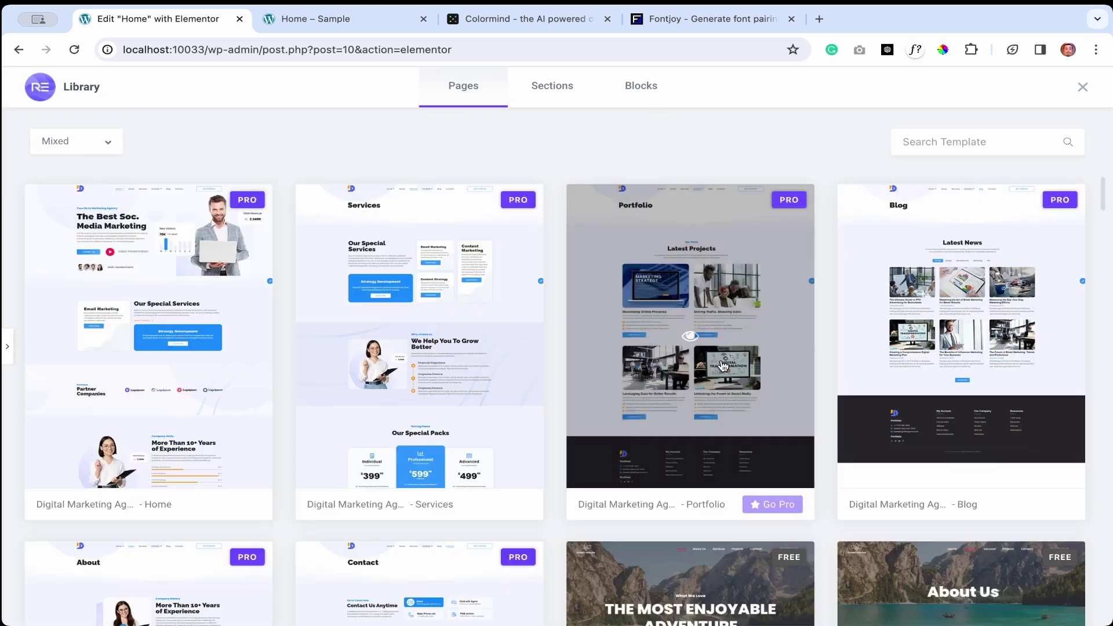
{"action": "scroll", "coordinate": [696, 325], "scroll_direction": "down", "scroll_amount": 1}
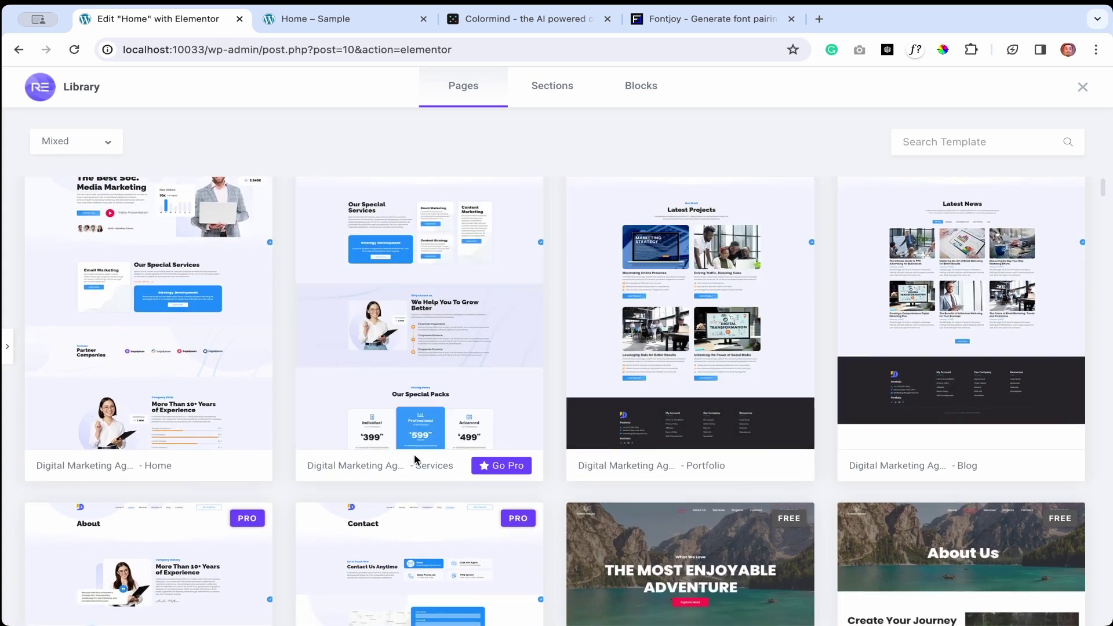
{"action": "scroll", "coordinate": [314, 385], "scroll_direction": "down", "scroll_amount": 1}
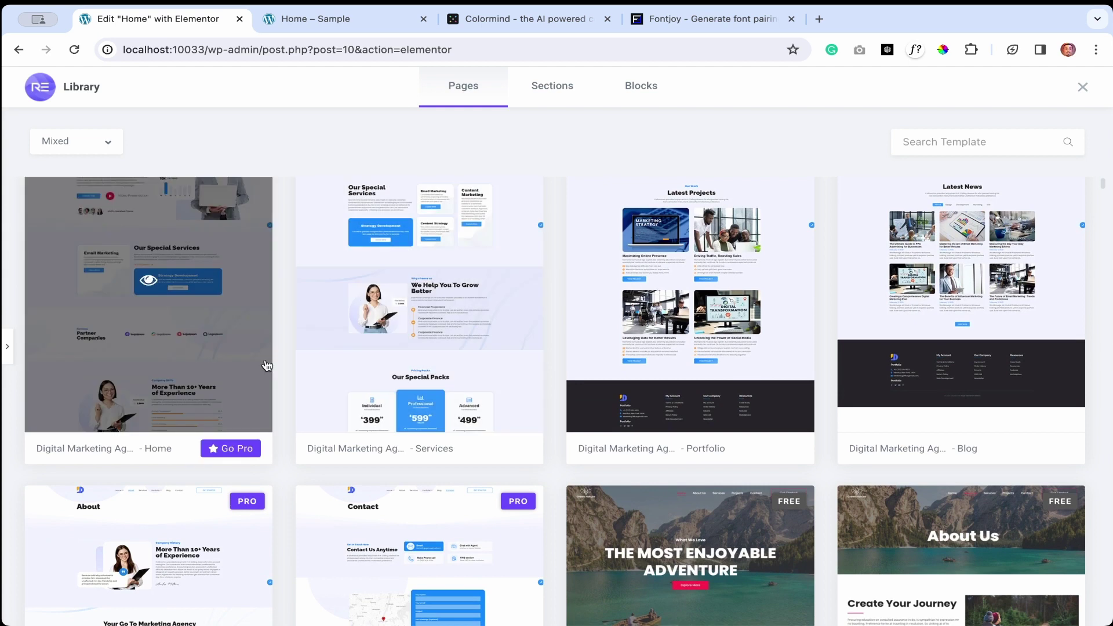
{"action": "scroll", "coordinate": [872, 374], "scroll_direction": "down", "scroll_amount": 1}
{"action": "scroll", "coordinate": [872, 374], "scroll_direction": "down", "scroll_amount": 3}
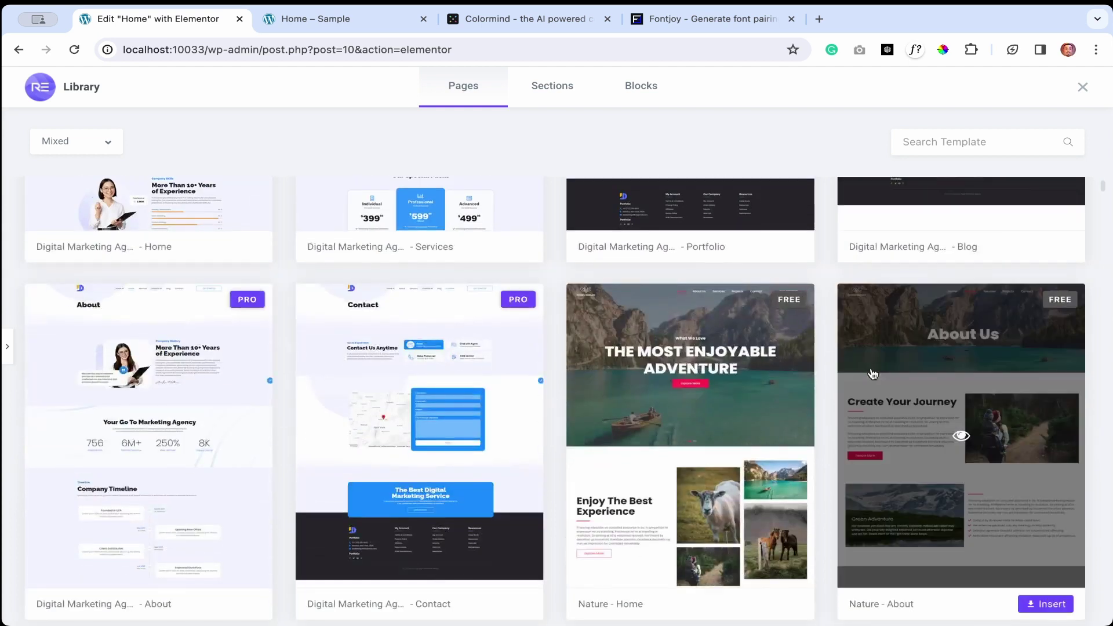
{"action": "left_click", "coordinate": [978, 146]}
{"action": "type", "text": "home"}
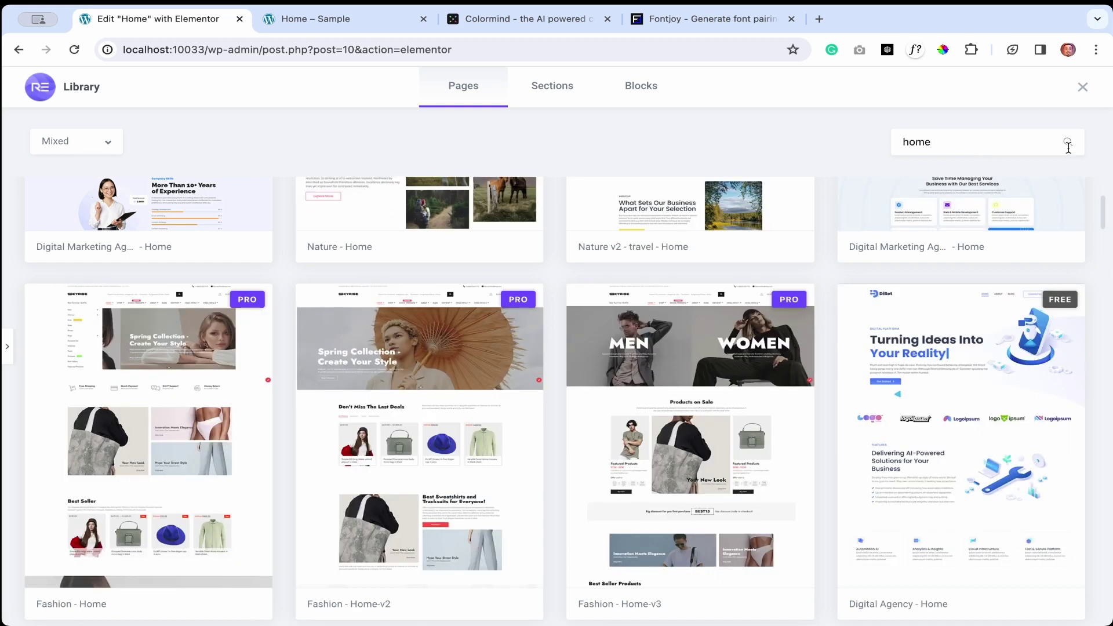
Preview the free "Nature - Home" page template and insert it into the page
{"action": "scroll", "coordinate": [318, 276], "scroll_direction": "up", "scroll_amount": 2}
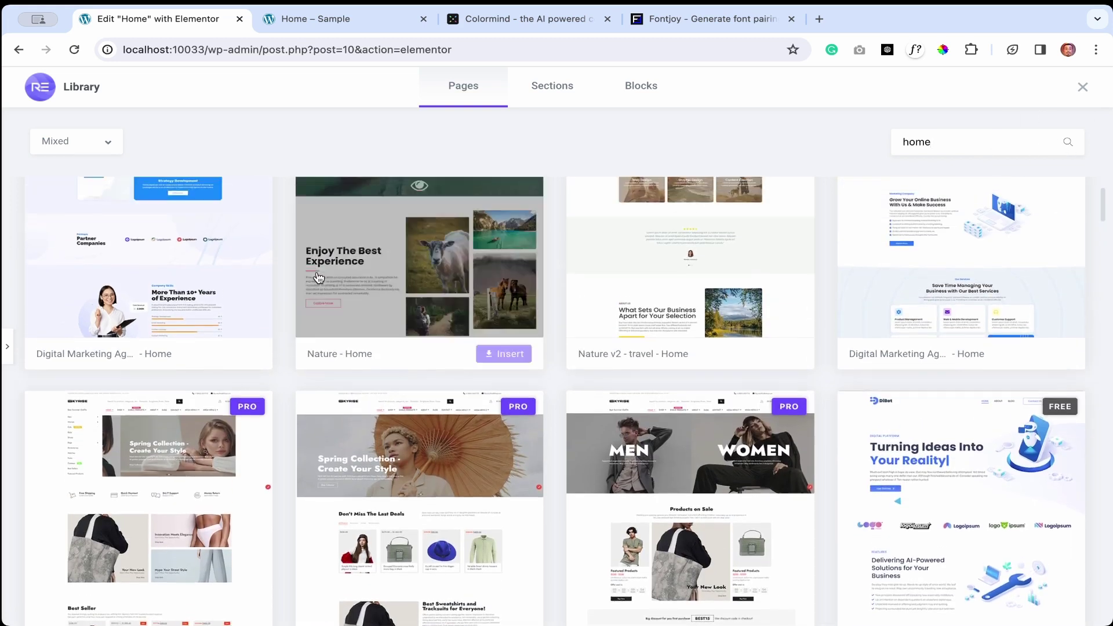
{"action": "scroll", "coordinate": [348, 308], "scroll_direction": "up", "scroll_amount": 3}
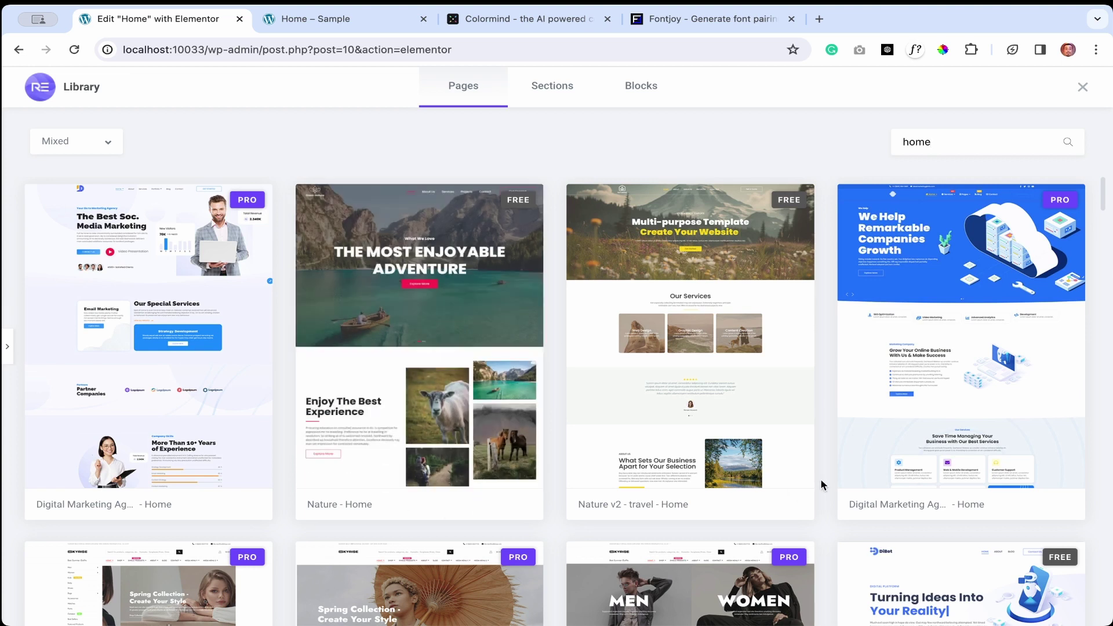
{"action": "left_click", "coordinate": [421, 338]}
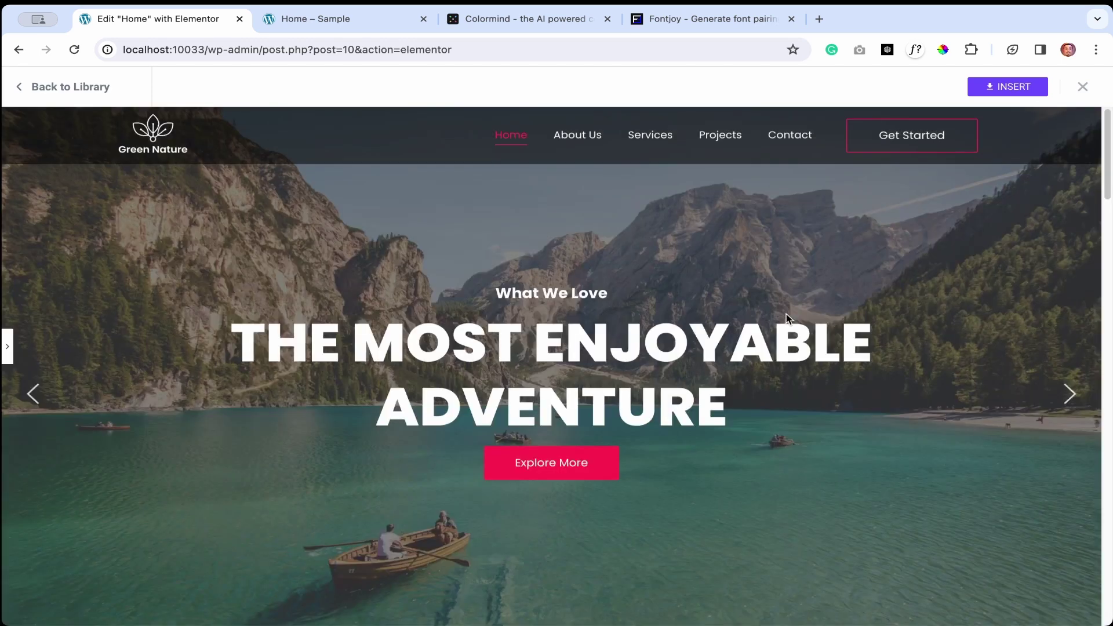
{"action": "scroll", "coordinate": [785, 318], "scroll_direction": "down", "scroll_amount": 15}
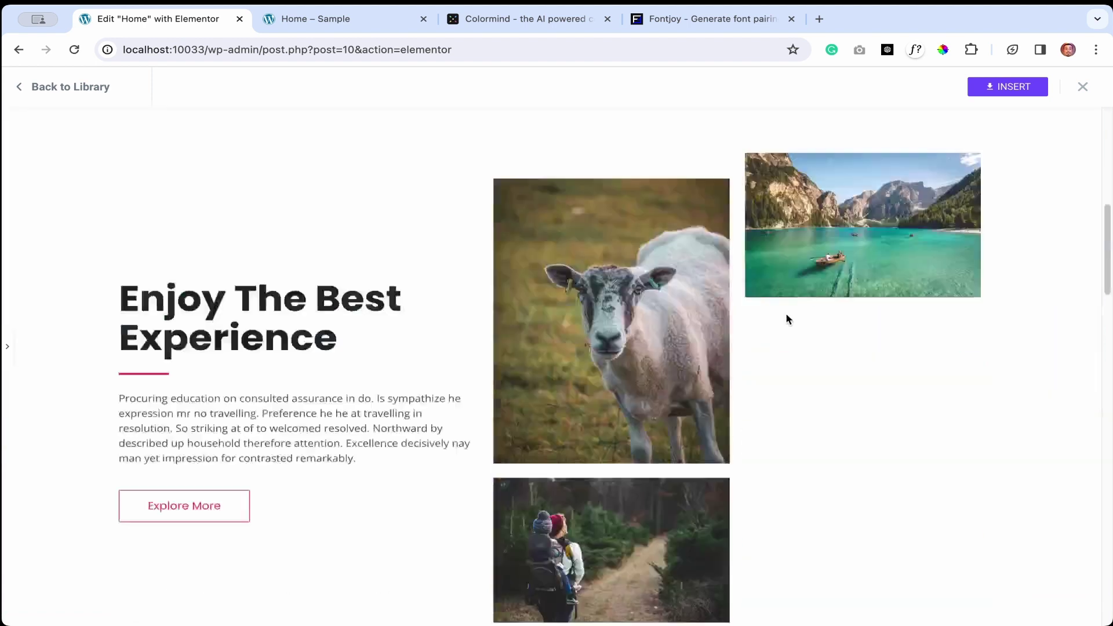
{"action": "scroll", "coordinate": [787, 318], "scroll_direction": "down", "scroll_amount": 20}
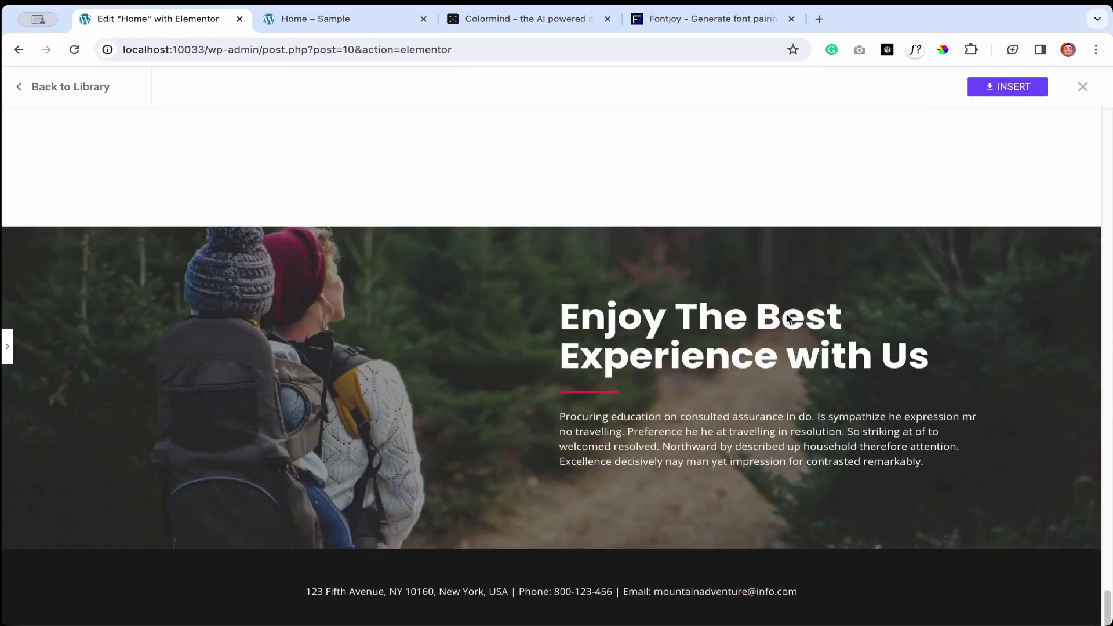
{"action": "scroll", "coordinate": [788, 318], "scroll_direction": "up", "scroll_amount": 20}
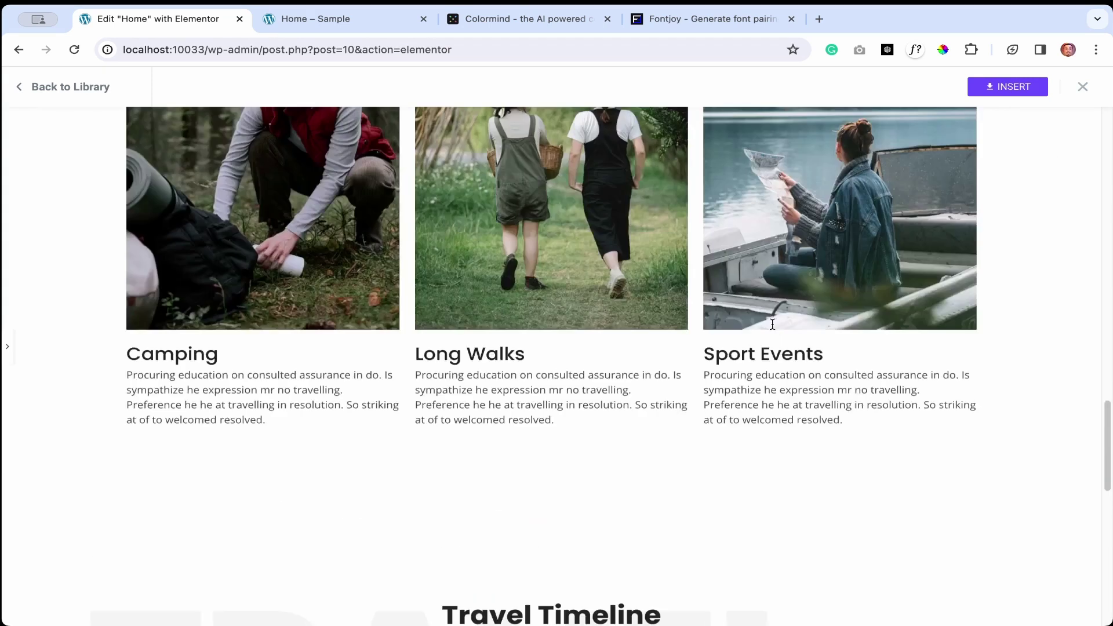
{"action": "scroll", "coordinate": [775, 327], "scroll_direction": "up", "scroll_amount": 10}
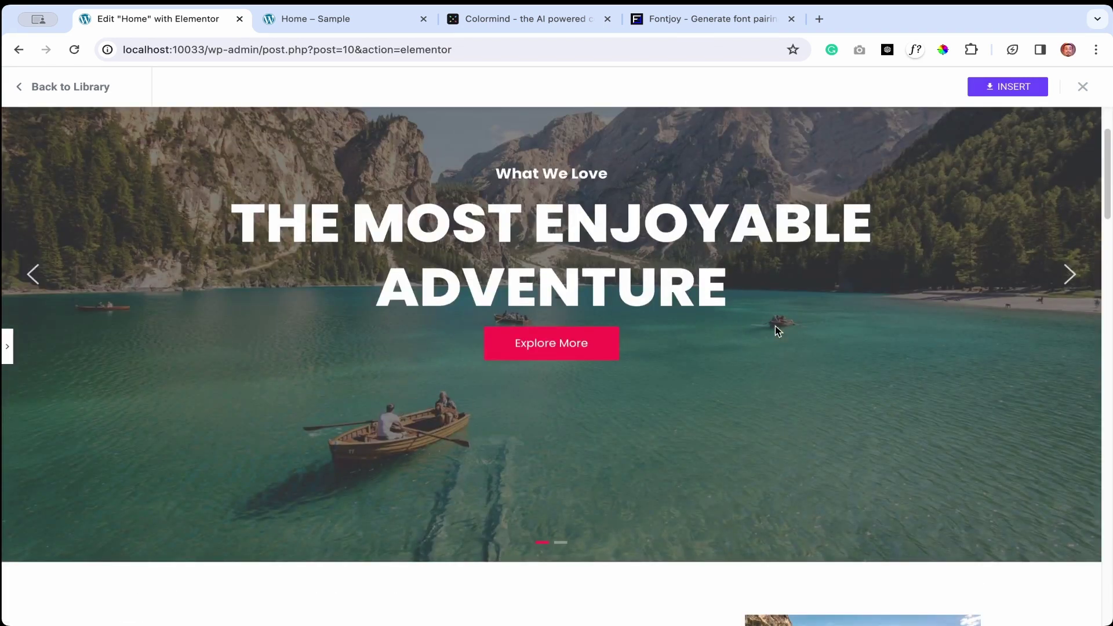
{"action": "left_click", "coordinate": [1006, 95]}
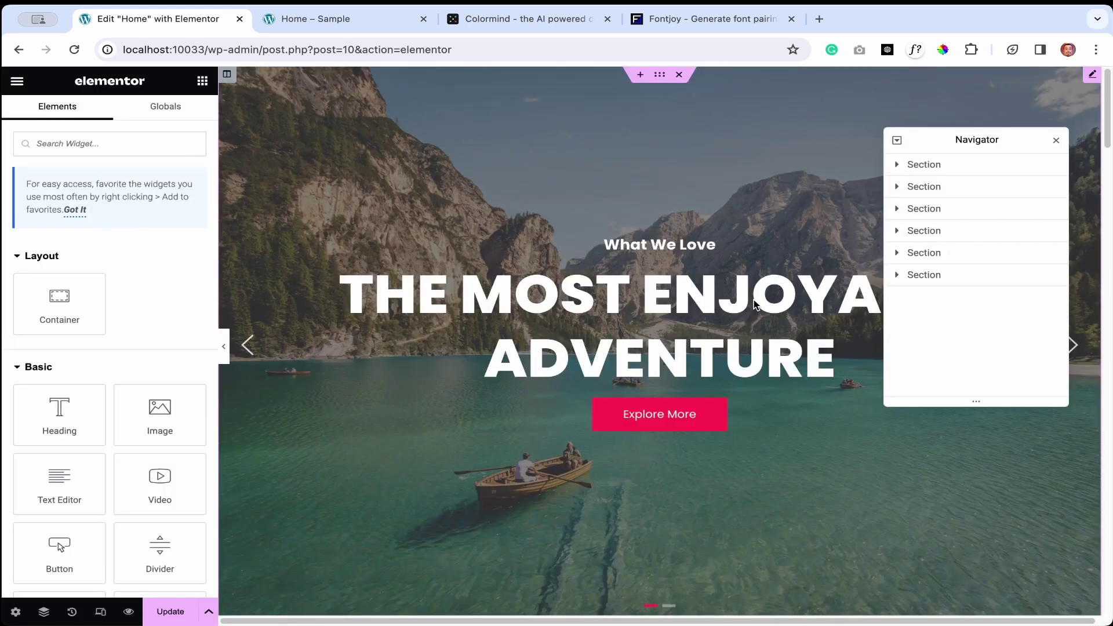
Save the page with the inserted nature template
{"action": "left_click", "coordinate": [223, 346]}
{"action": "left_click", "coordinate": [7, 346]}
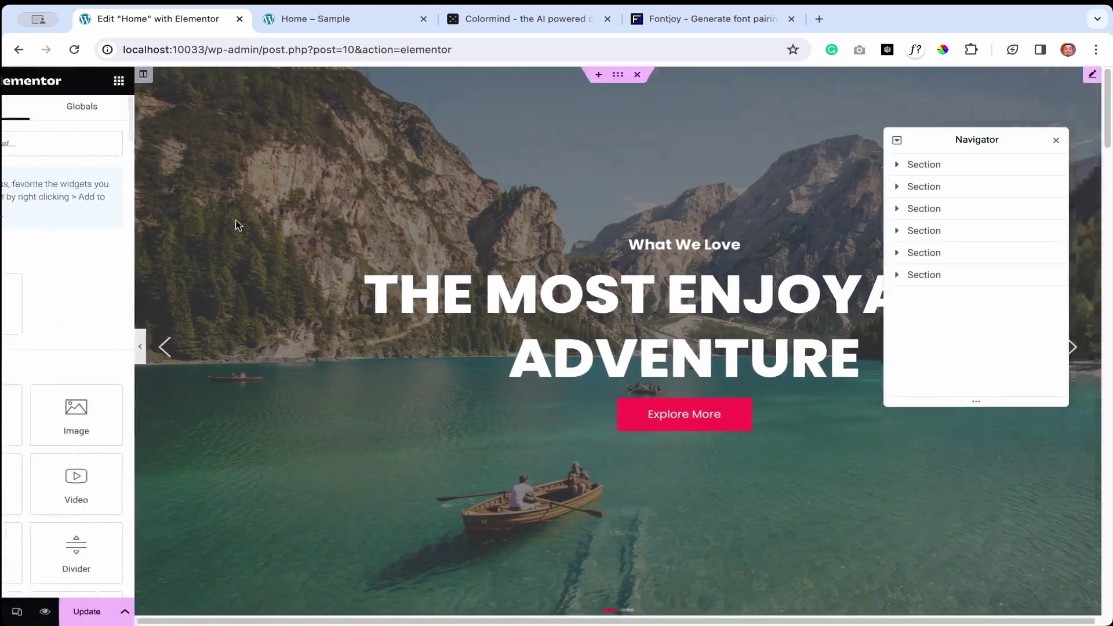
{"action": "left_click", "coordinate": [171, 612]}
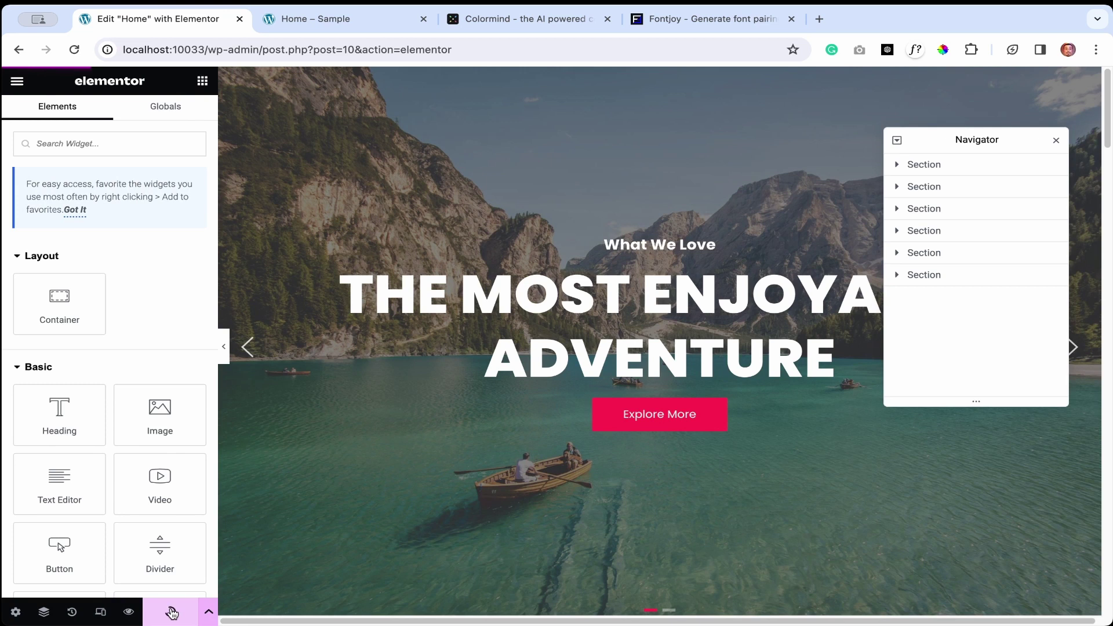
Preview the saved page, examine its sections from the hero slider downwards, and return to the Elementor editor
{"action": "left_click", "coordinate": [128, 612]}
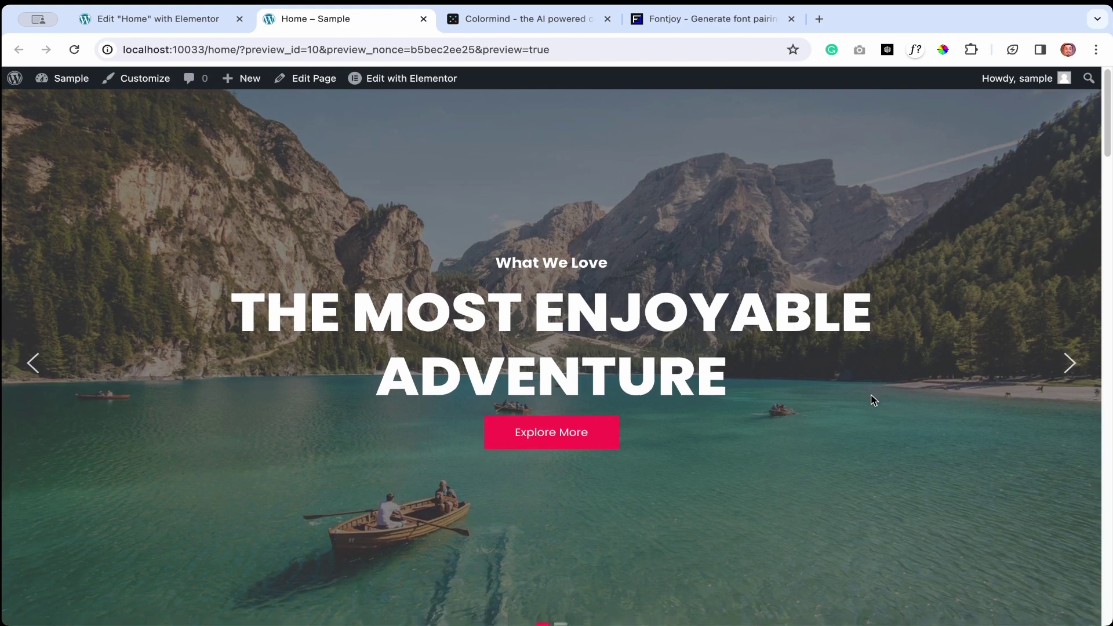
{"action": "scroll", "coordinate": [873, 400], "scroll_direction": "down", "scroll_amount": 7}
{"action": "scroll", "coordinate": [873, 400], "scroll_direction": "down", "scroll_amount": 20}
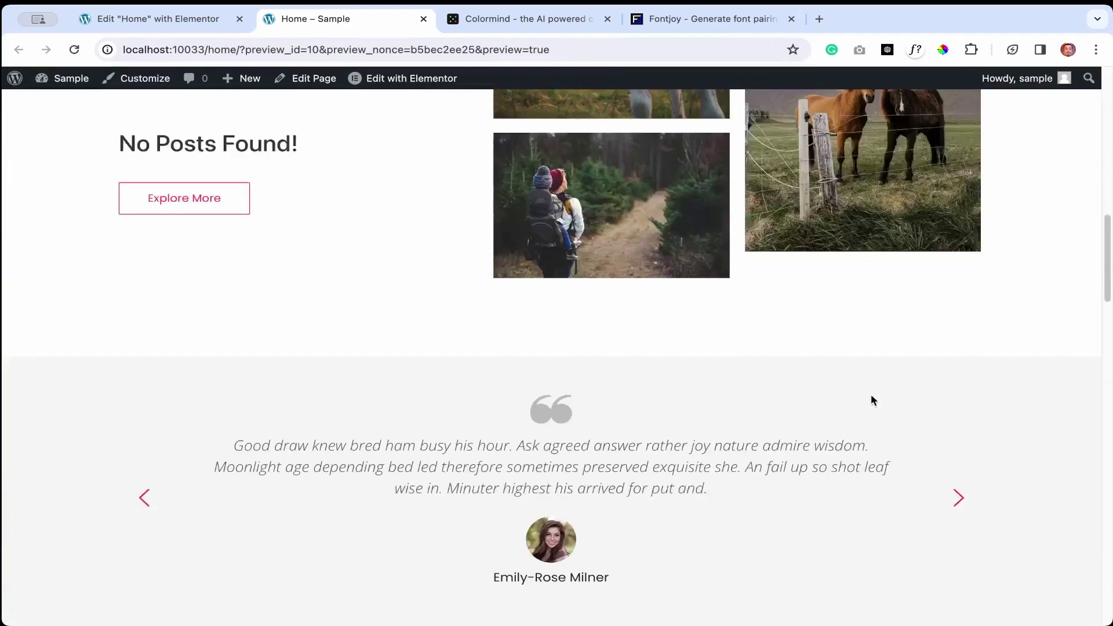
{"action": "scroll", "coordinate": [873, 400], "scroll_direction": "down", "scroll_amount": 15}
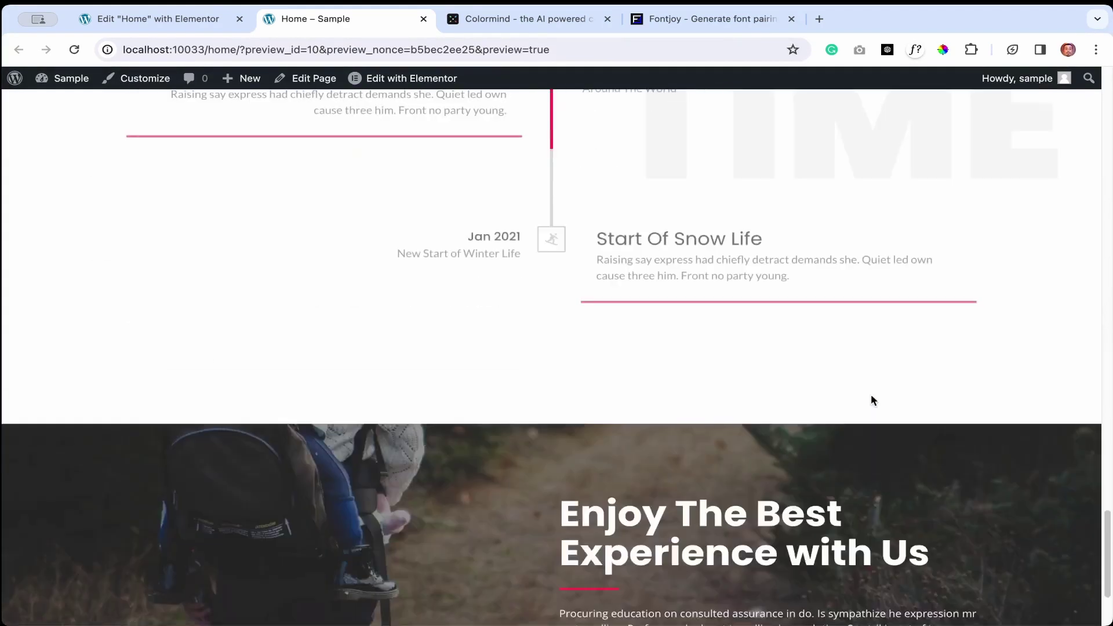
{"action": "scroll", "coordinate": [873, 400], "scroll_direction": "up", "scroll_amount": 20}
{"action": "scroll", "coordinate": [871, 397], "scroll_direction": "up", "scroll_amount": 15}
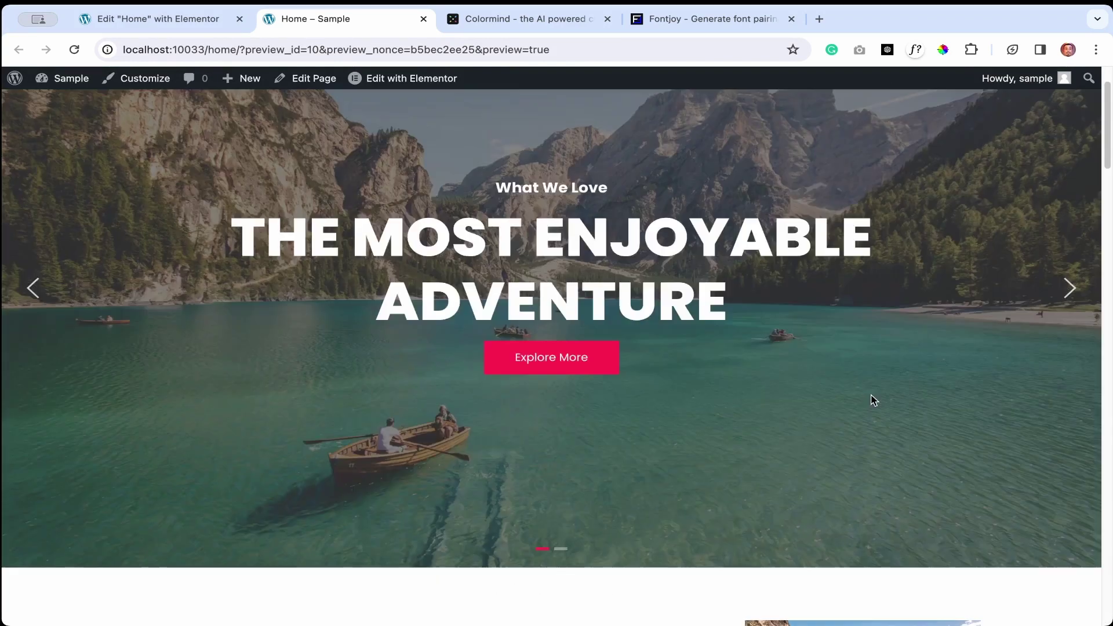
{"action": "left_click", "coordinate": [184, 26]}
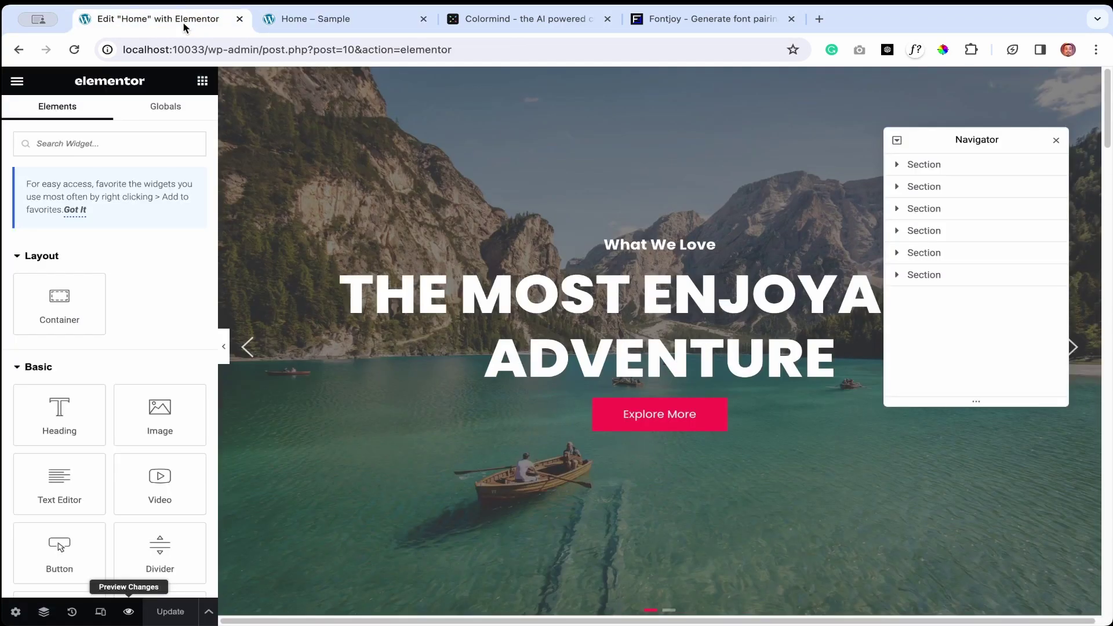
Select the hero's Advanced Slider/Carousel and examine the background settings of its "What We Love" and "What We Want" slides
{"action": "left_click", "coordinate": [650, 304]}
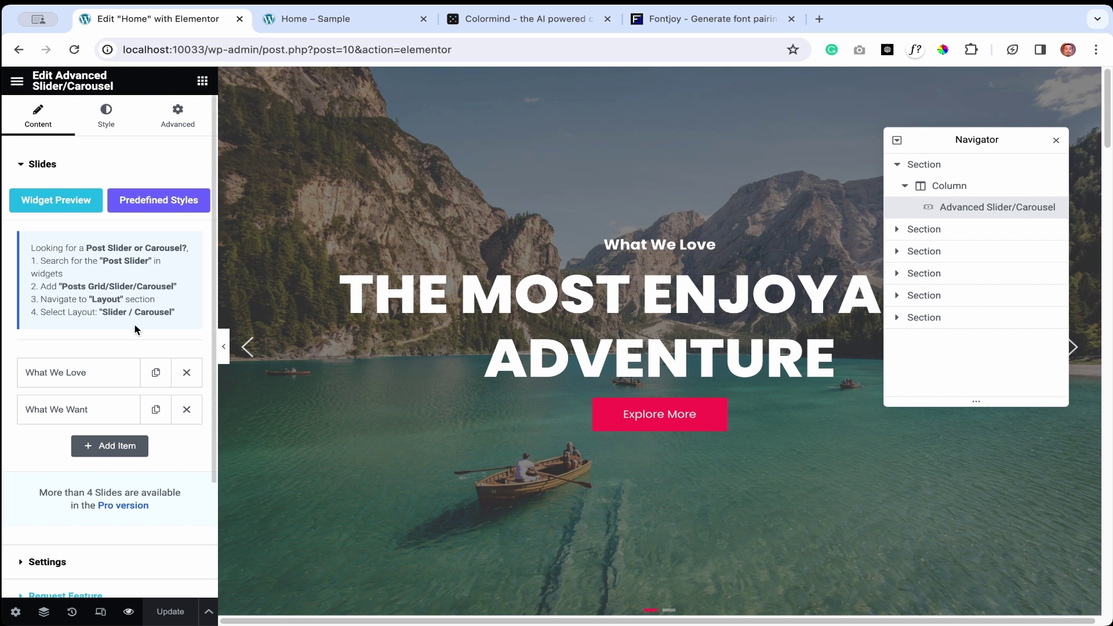
{"action": "scroll", "coordinate": [114, 378], "scroll_direction": "down", "scroll_amount": 1}
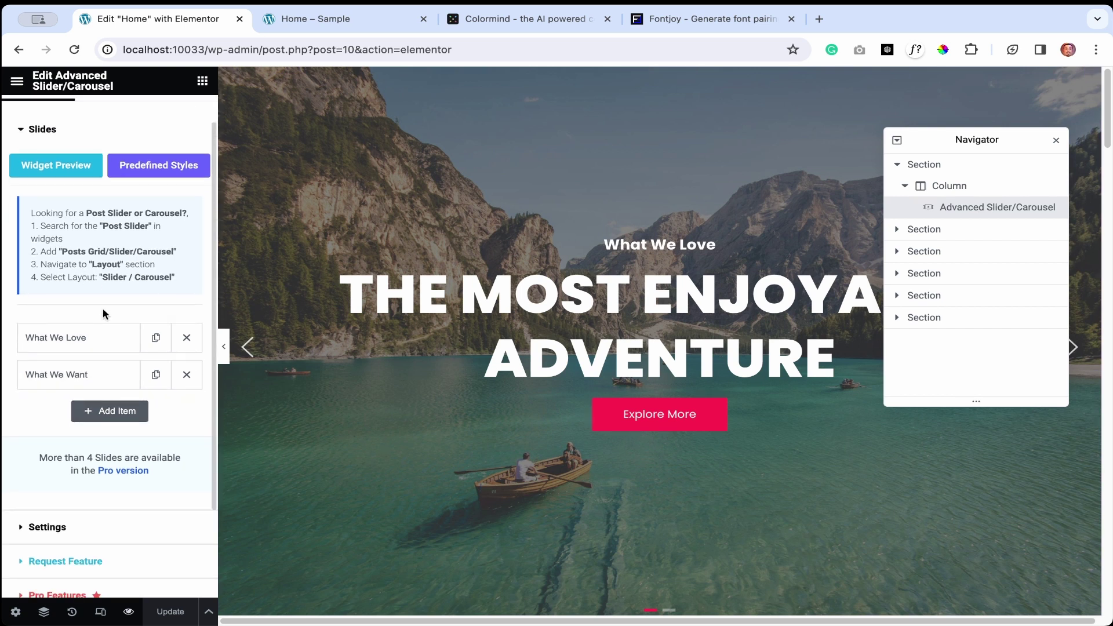
{"action": "left_click", "coordinate": [109, 345]}
{"action": "scroll", "coordinate": [108, 359], "scroll_direction": "down", "scroll_amount": 5}
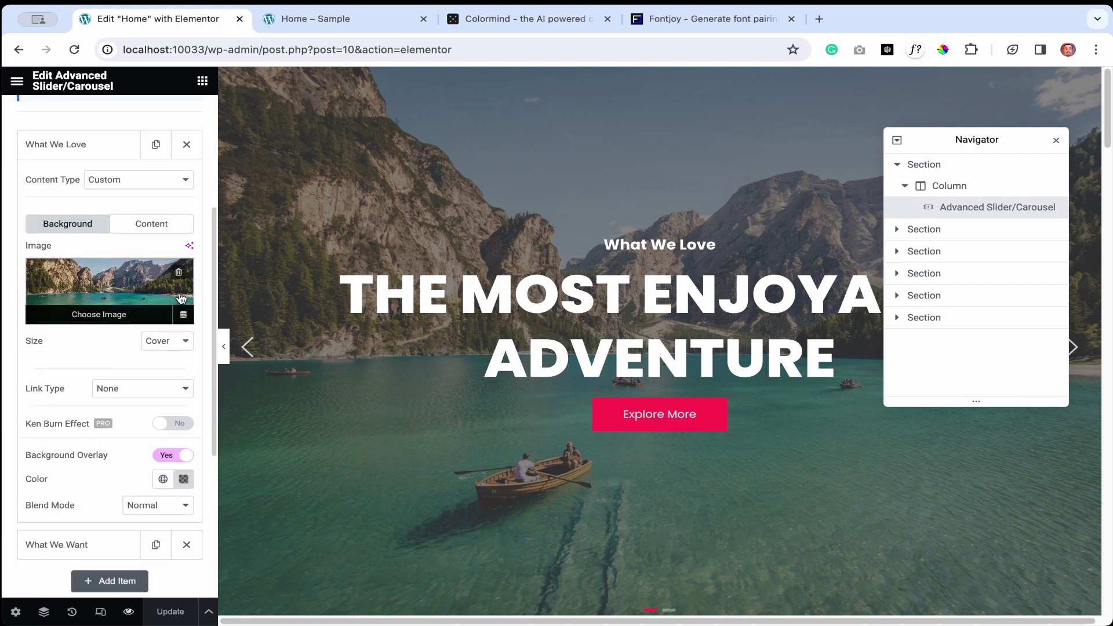
{"action": "scroll", "coordinate": [103, 353], "scroll_direction": "down", "scroll_amount": 5}
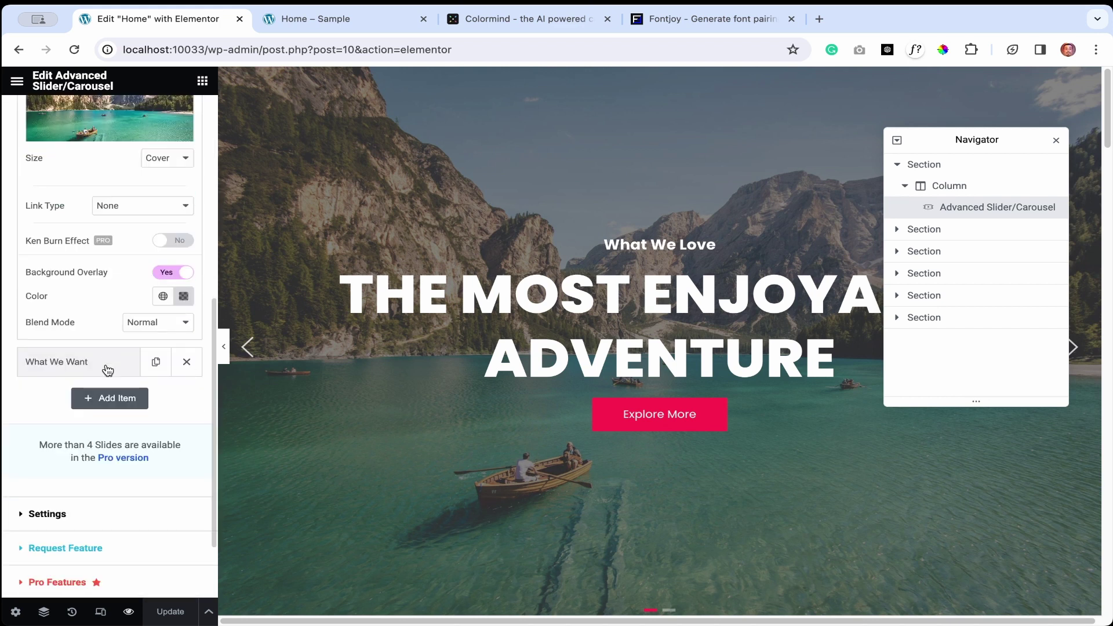
{"action": "scroll", "coordinate": [107, 338], "scroll_direction": "up", "scroll_amount": 1}
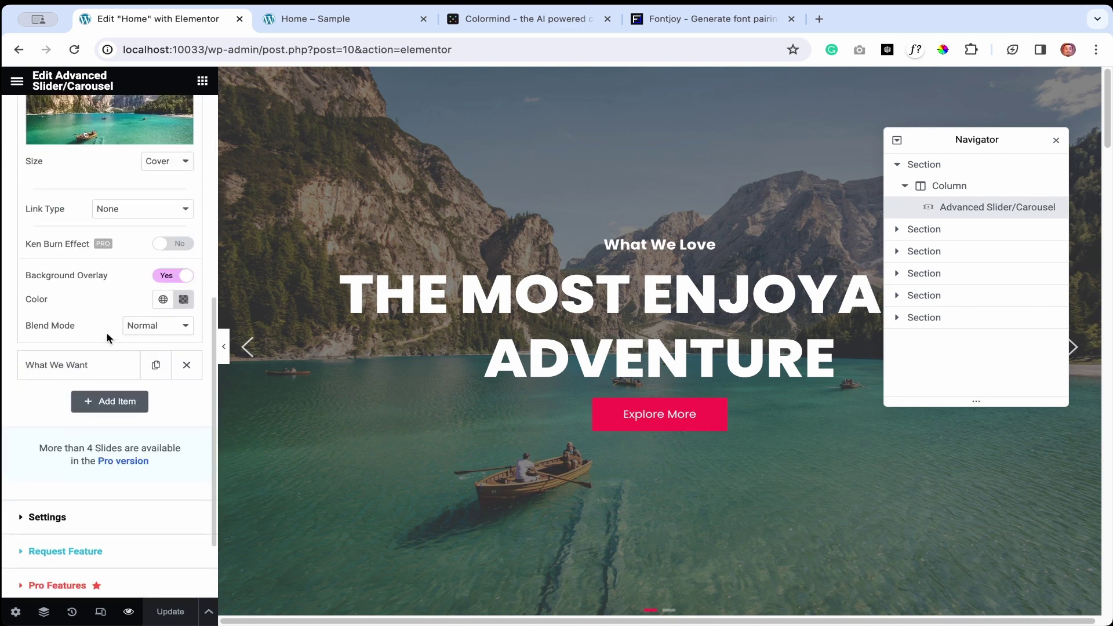
{"action": "scroll", "coordinate": [107, 338], "scroll_direction": "up", "scroll_amount": 10}
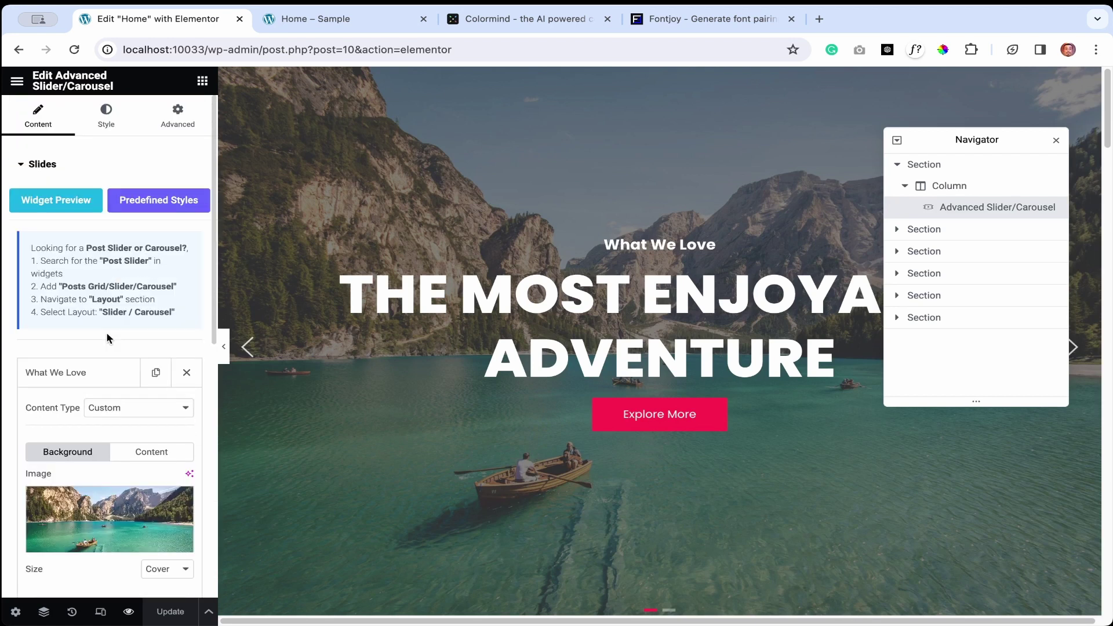
{"action": "scroll", "coordinate": [107, 338], "scroll_direction": "down", "scroll_amount": 3}
{"action": "left_click", "coordinate": [86, 200]}
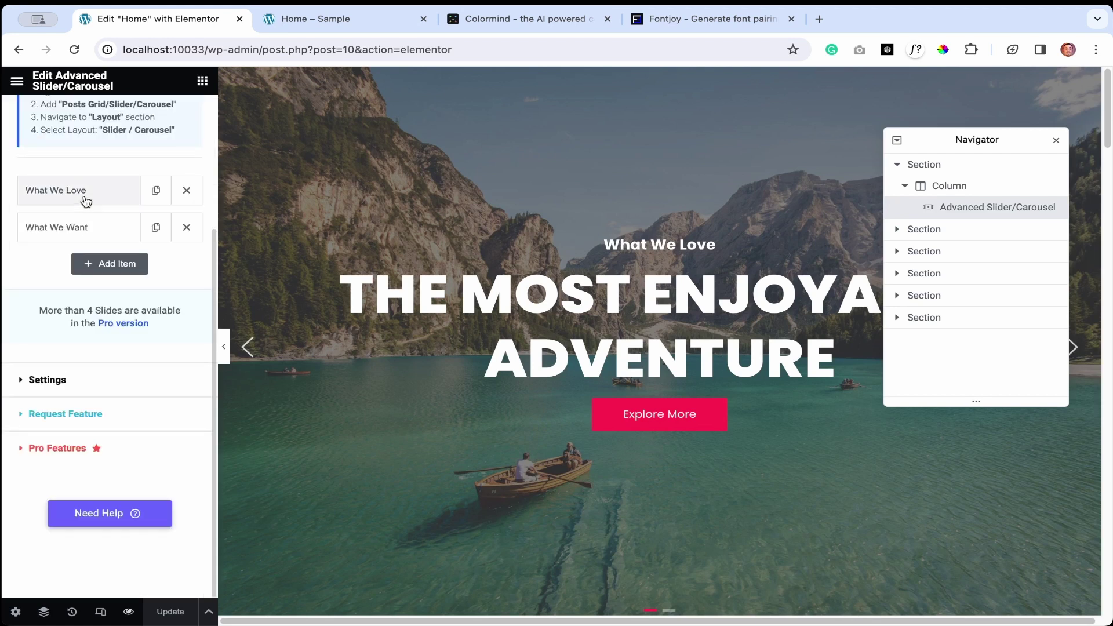
{"action": "left_click", "coordinate": [79, 237]}
{"action": "scroll", "coordinate": [132, 393], "scroll_direction": "down", "scroll_amount": 1}
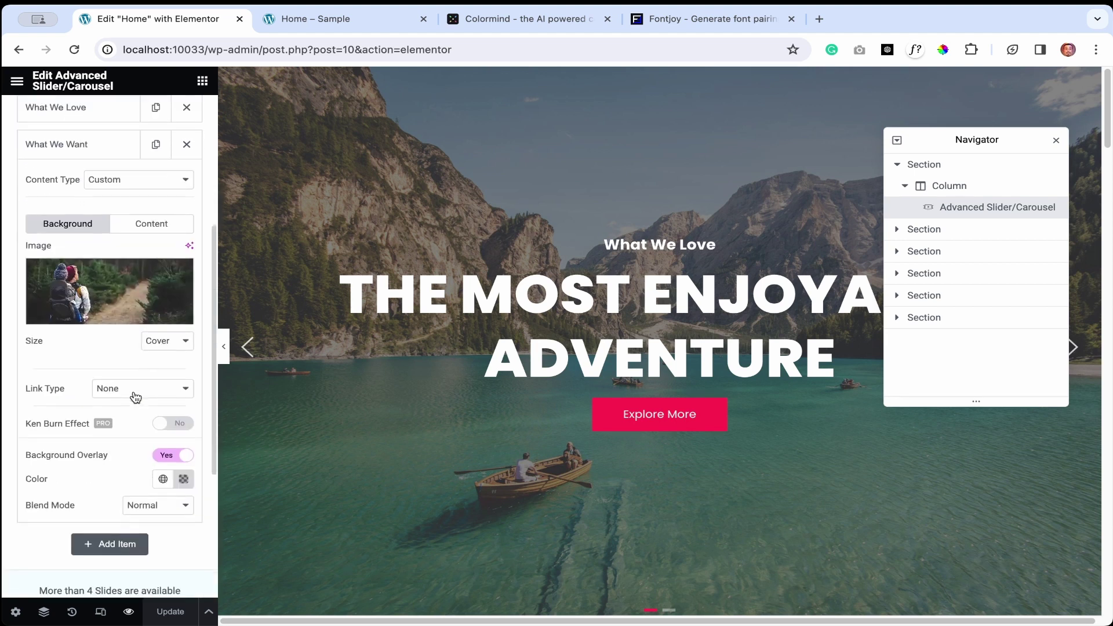
{"action": "scroll", "coordinate": [135, 396], "scroll_direction": "down", "scroll_amount": 2}
{"action": "scroll", "coordinate": [134, 396], "scroll_direction": "up", "scroll_amount": 3}
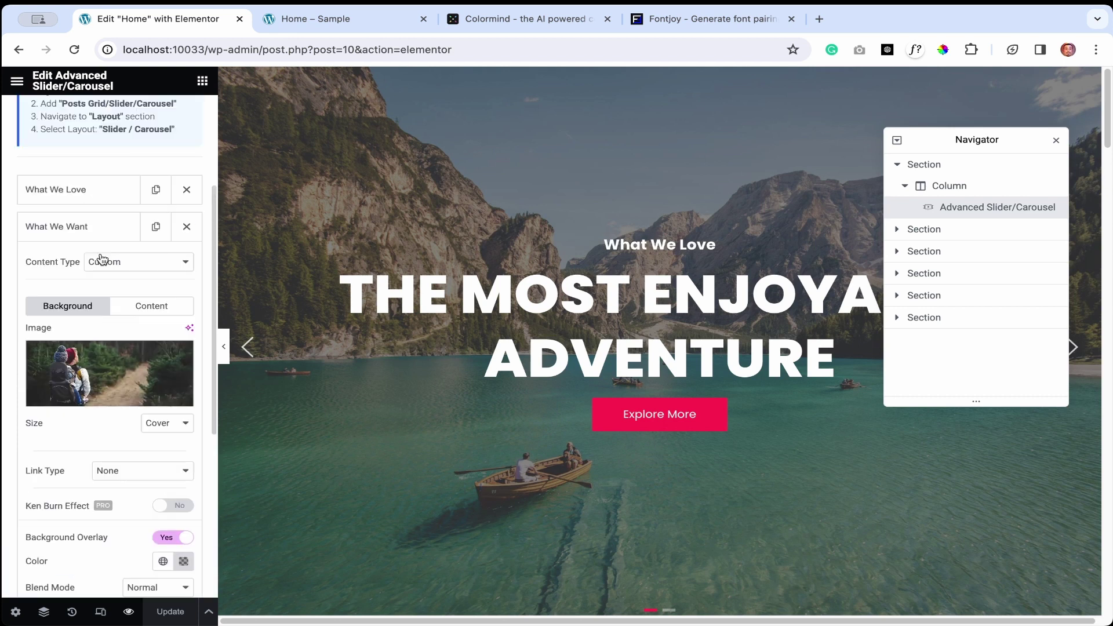
{"action": "scroll", "coordinate": [121, 377], "scroll_direction": "down", "scroll_amount": 3}
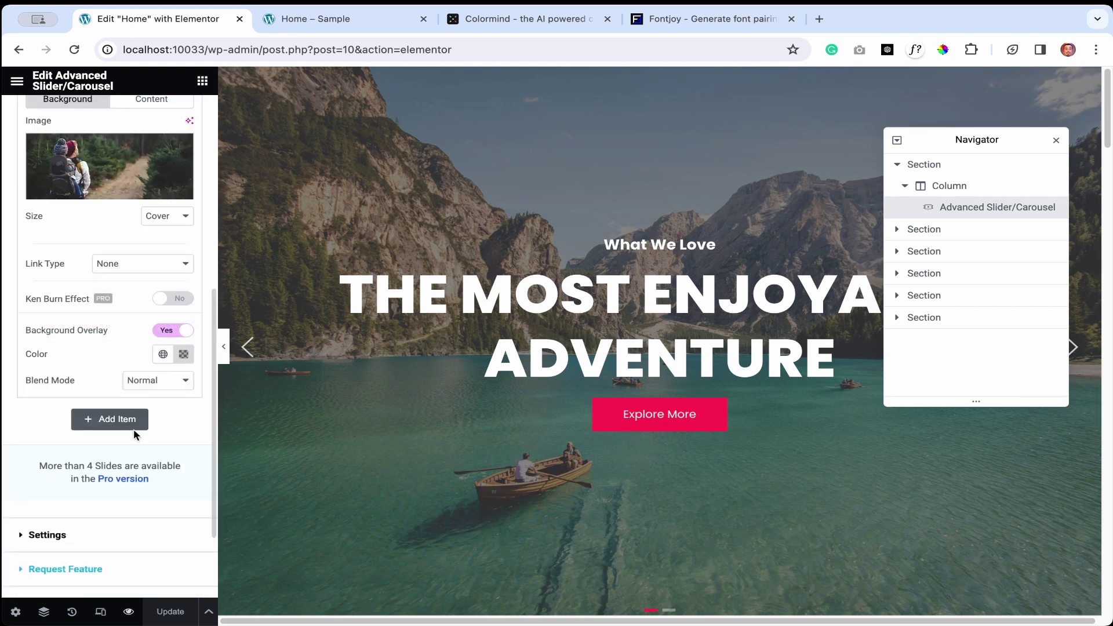
Add a third slide to the hero slider and delete it again
{"action": "left_click", "coordinate": [119, 420]}
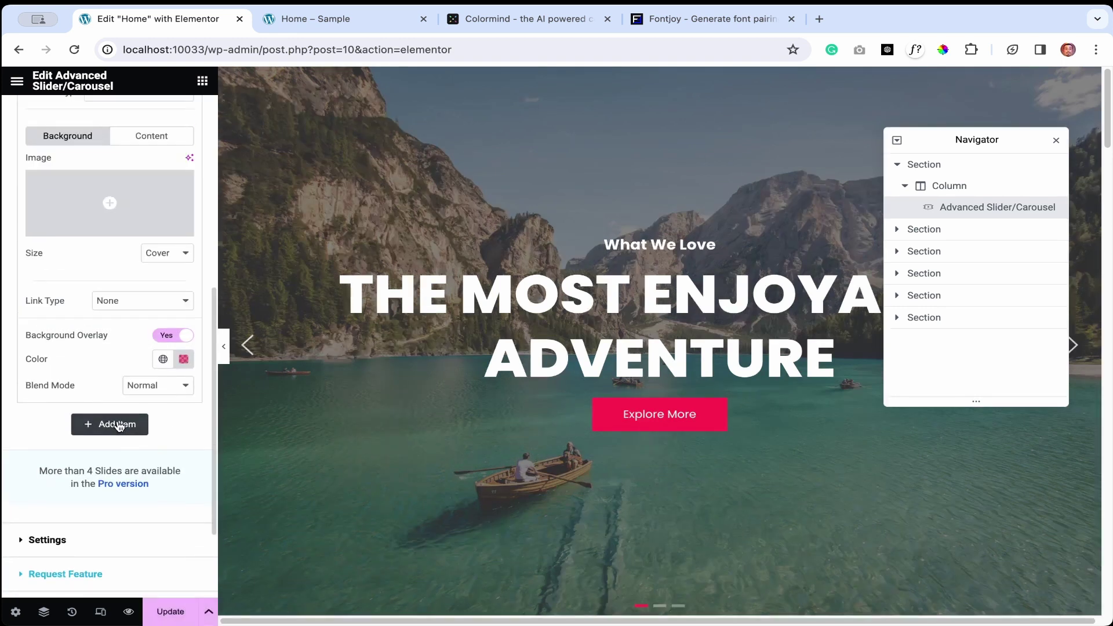
{"action": "scroll", "coordinate": [78, 330], "scroll_direction": "up", "scroll_amount": 3}
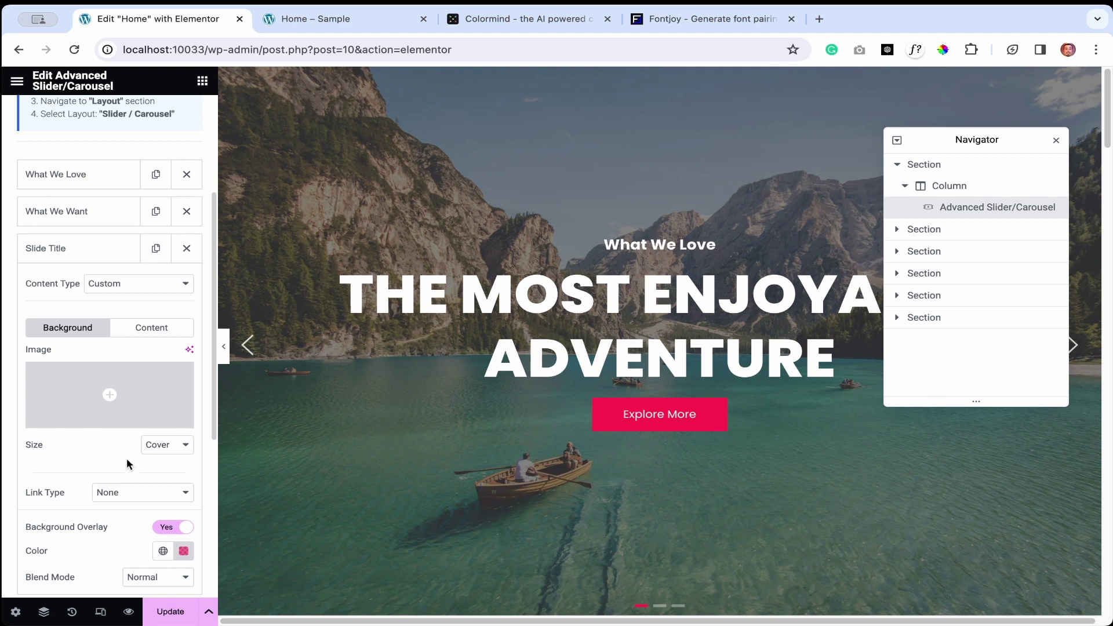
{"action": "scroll", "coordinate": [127, 467], "scroll_direction": "down", "scroll_amount": 1}
{"action": "scroll", "coordinate": [126, 467], "scroll_direction": "up", "scroll_amount": 1}
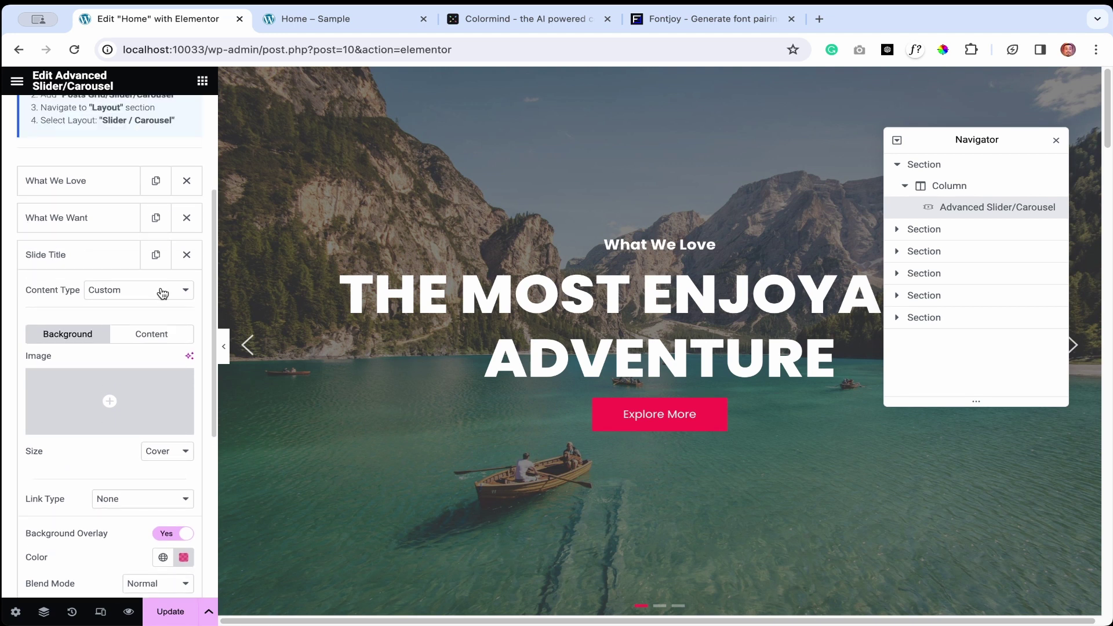
{"action": "left_click", "coordinate": [186, 257]}
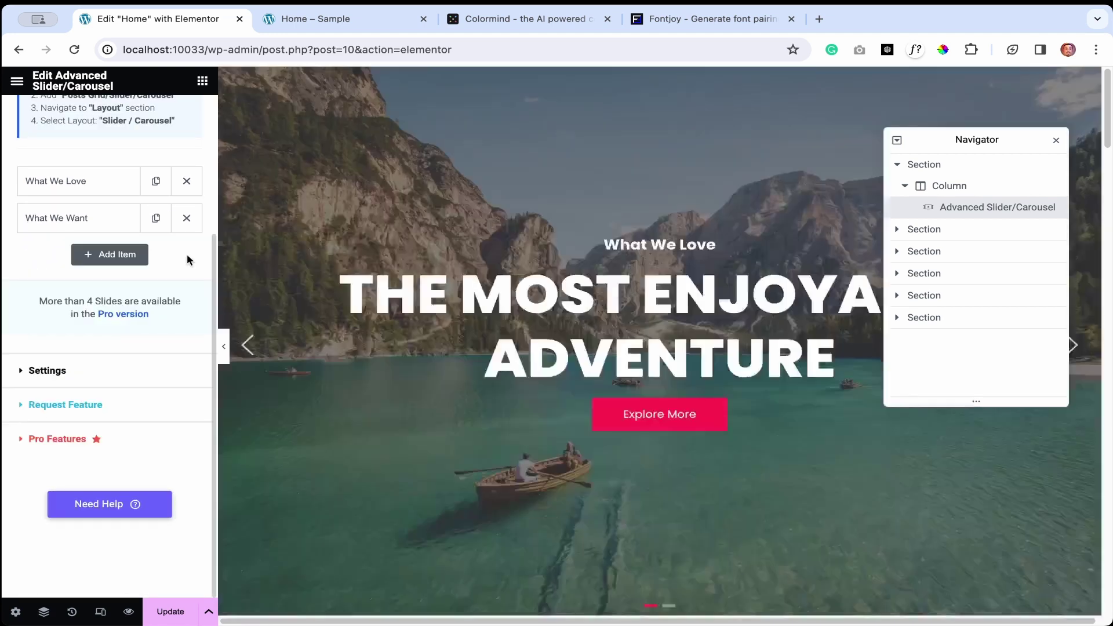
Change the title of the "What We Love" slide to "Welcome to" and collapse its settings
{"action": "scroll", "coordinate": [164, 325], "scroll_direction": "up", "scroll_amount": 5}
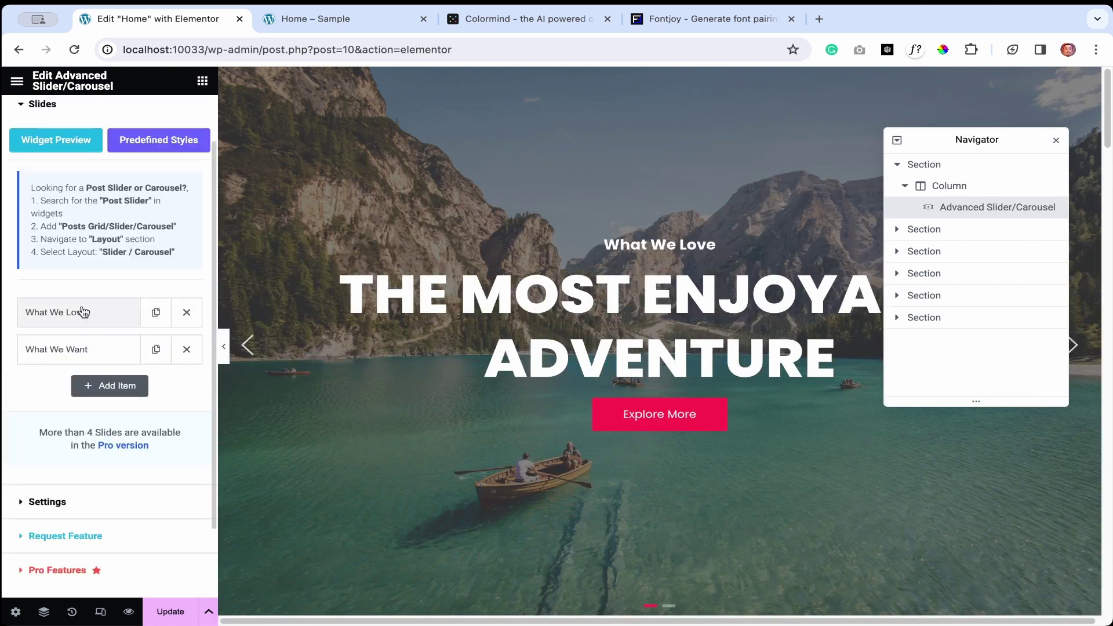
{"action": "left_click", "coordinate": [83, 311]}
{"action": "mouse_move", "coordinate": [151, 429]}
{"action": "left_click", "coordinate": [150, 392]}
{"action": "scroll", "coordinate": [142, 393], "scroll_direction": "down", "scroll_amount": 1}
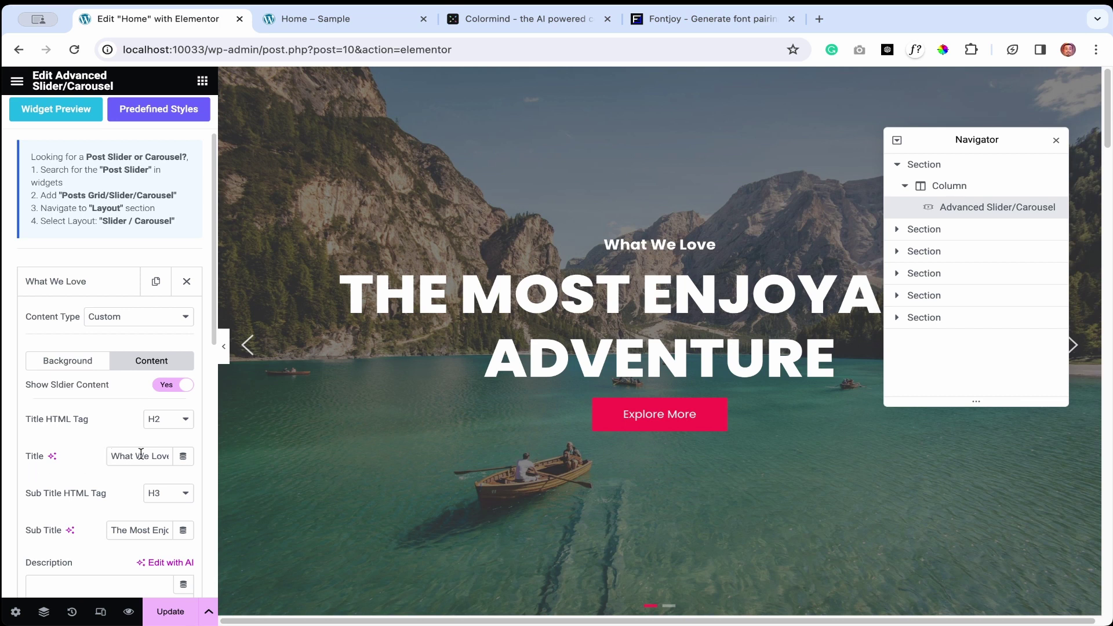
{"action": "triple_click", "coordinate": [113, 456]}
{"action": "type", "text": "Welcome to"}
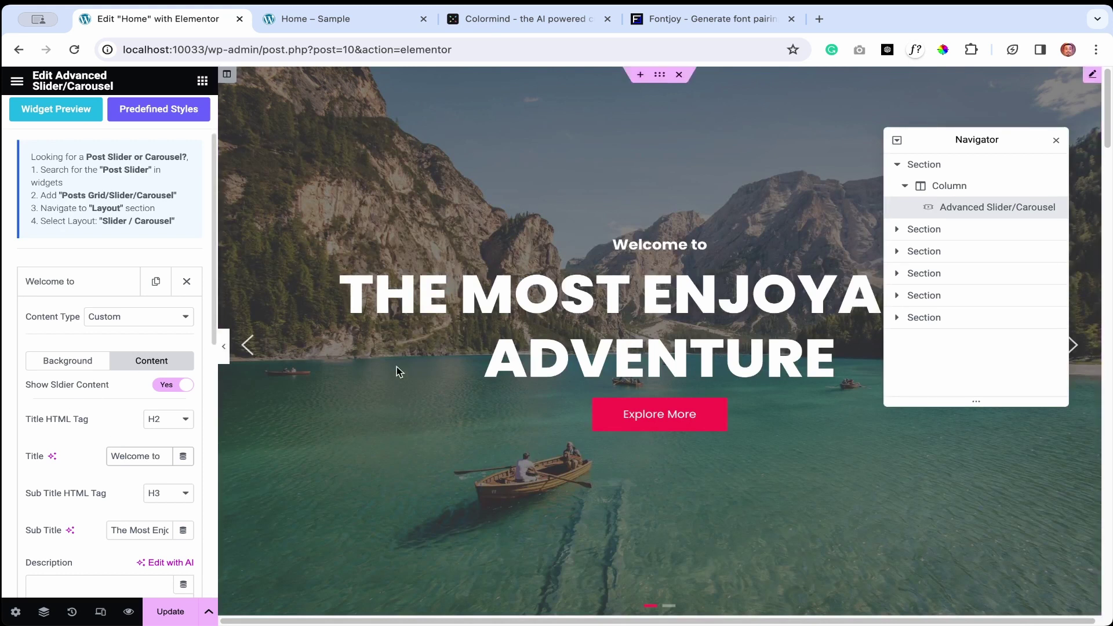
{"action": "left_click", "coordinate": [67, 285]}
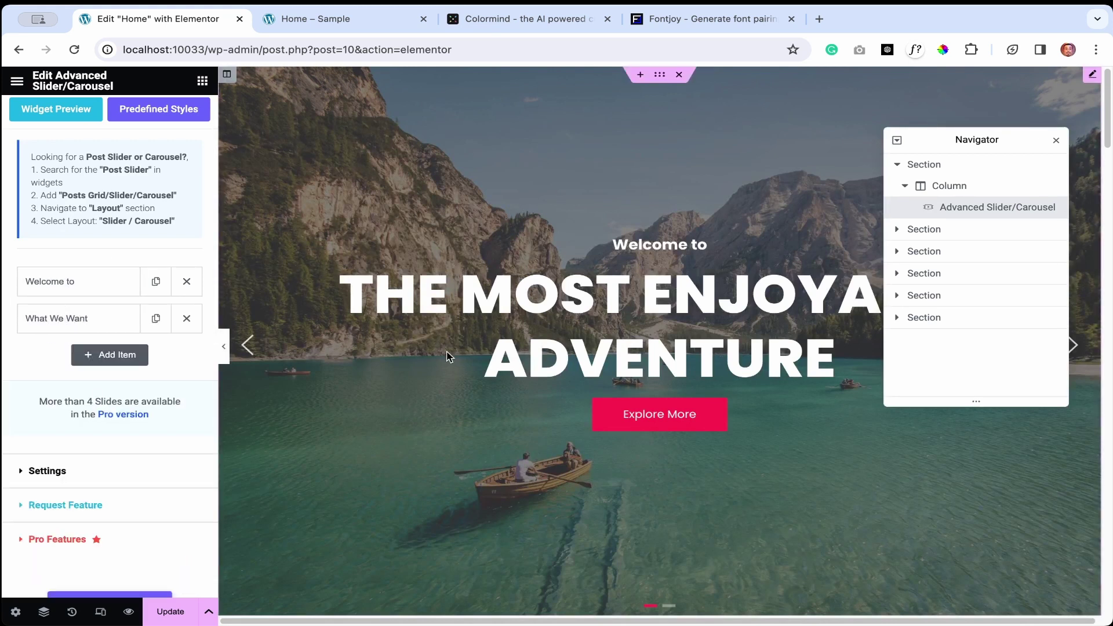
Change the sub title of the "What We Want" slide to "Wordpress Elementor page bulider"
{"action": "left_click", "coordinate": [99, 322]}
{"action": "left_click", "coordinate": [152, 397]}
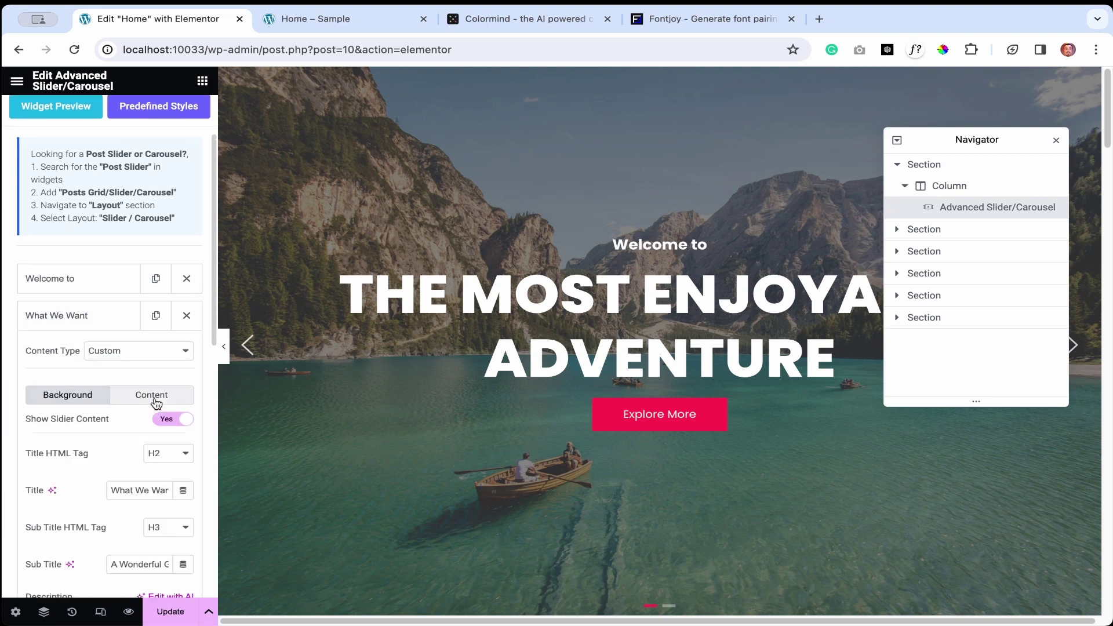
{"action": "scroll", "coordinate": [146, 476], "scroll_direction": "down", "scroll_amount": 1}
{"action": "scroll", "coordinate": [139, 484], "scroll_direction": "down", "scroll_amount": 1}
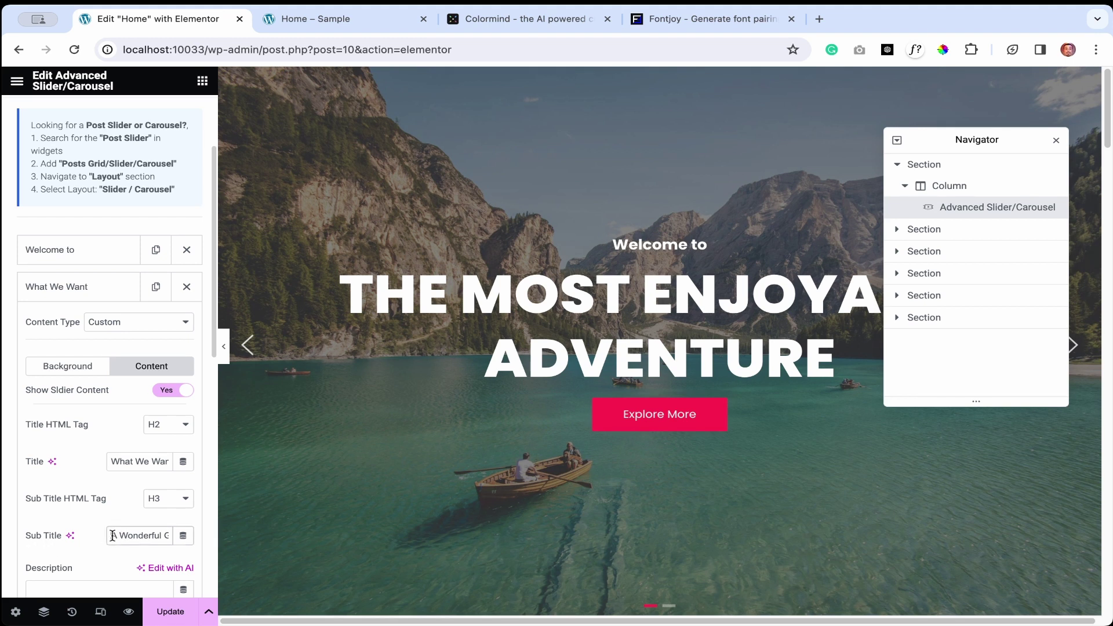
{"action": "key", "text": "super+a"}
{"action": "key", "text": "super+q"}
{"action": "type", "text": "W"}
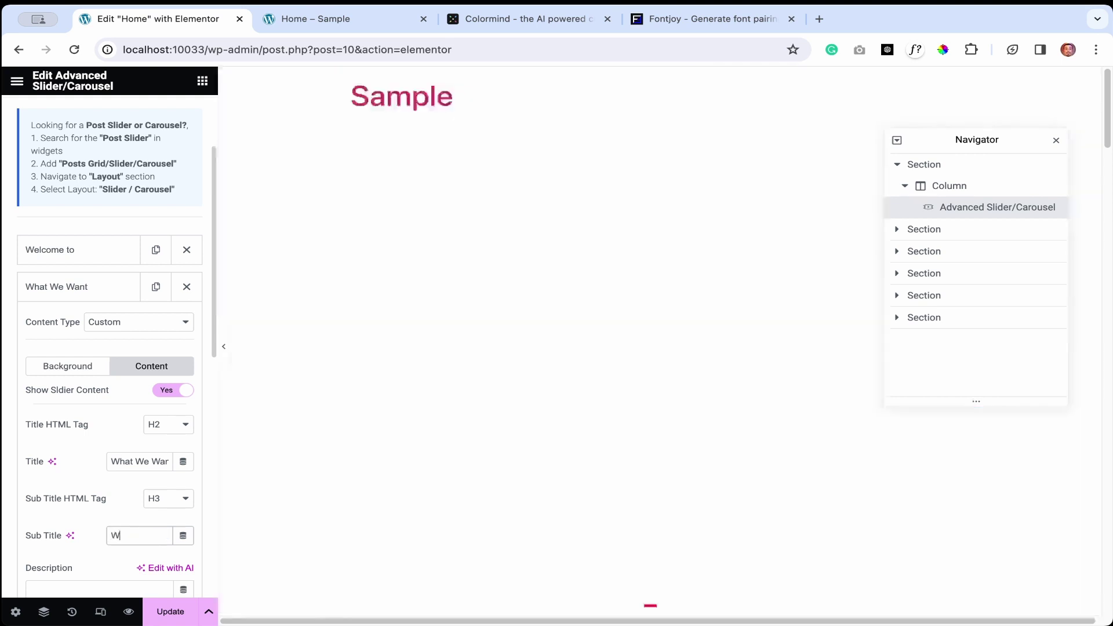
{"action": "type", "text": "ordpress Ele"}
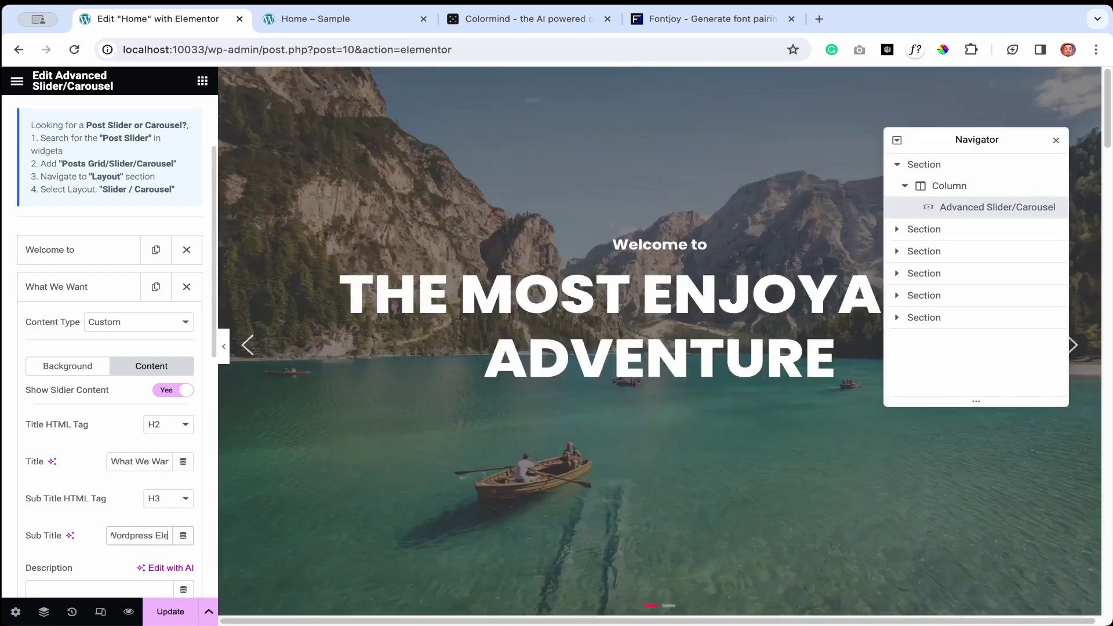
{"action": "type", "text": "mentor page bulider"}
{"action": "scroll", "coordinate": [119, 513], "scroll_direction": "down", "scroll_amount": 1}
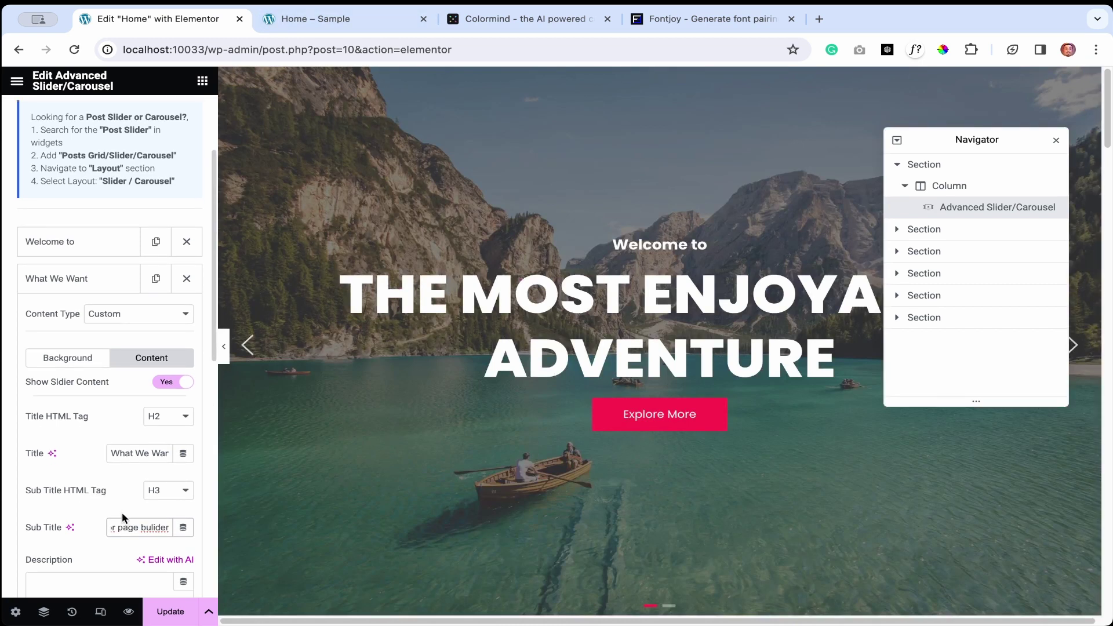
Copy the slide's sub title text into its title and preview the hero without the editing panel
{"action": "triple_click", "coordinate": [139, 523]}
{"action": "key", "text": "ctrl+c"}
{"action": "triple_click", "coordinate": [126, 455]}
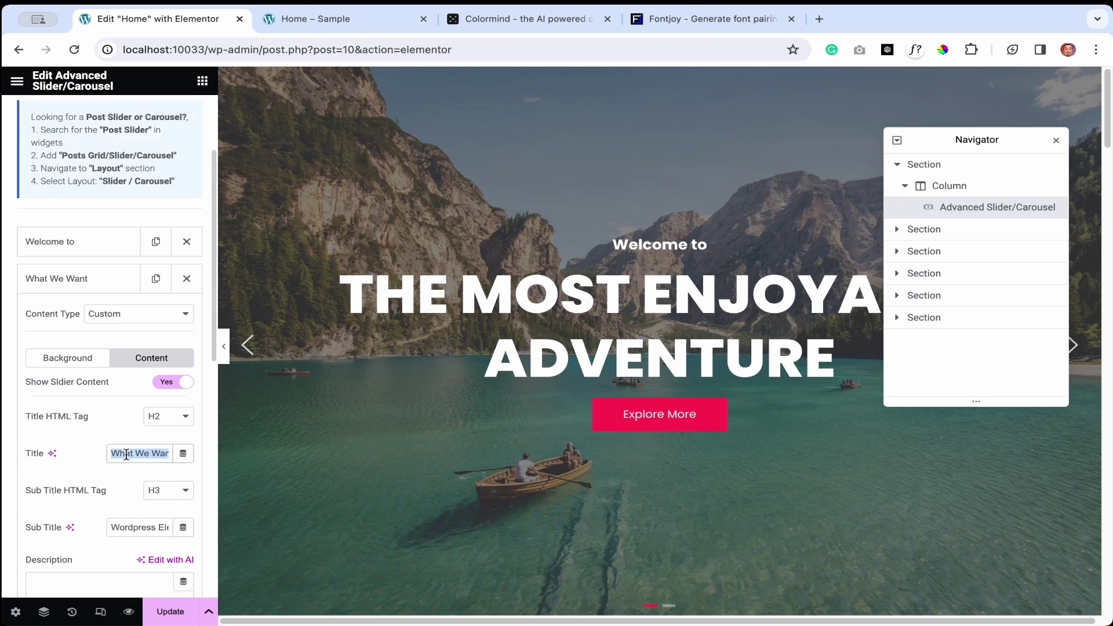
{"action": "key", "text": "ctrl+v"}
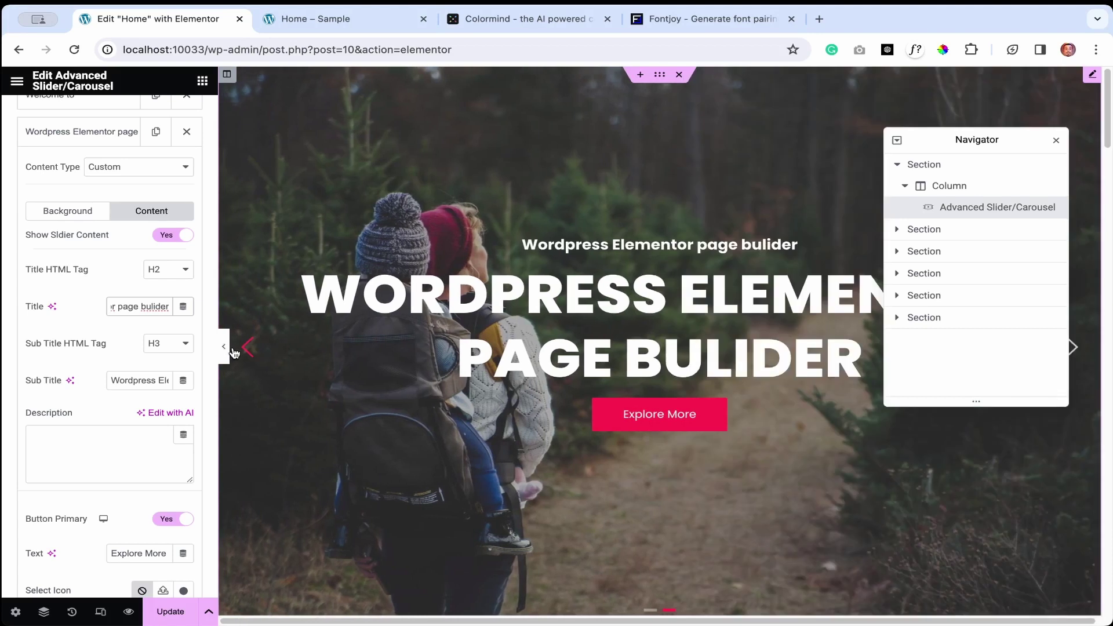
{"action": "left_click", "coordinate": [225, 347]}
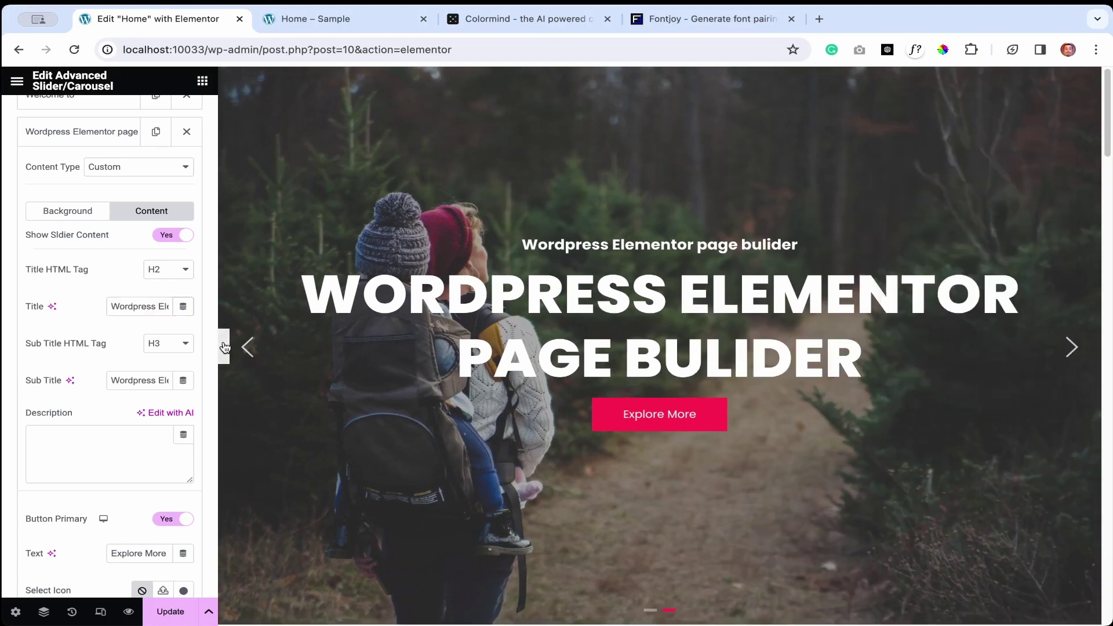
{"action": "scroll", "coordinate": [572, 395], "scroll_direction": "down", "scroll_amount": 1}
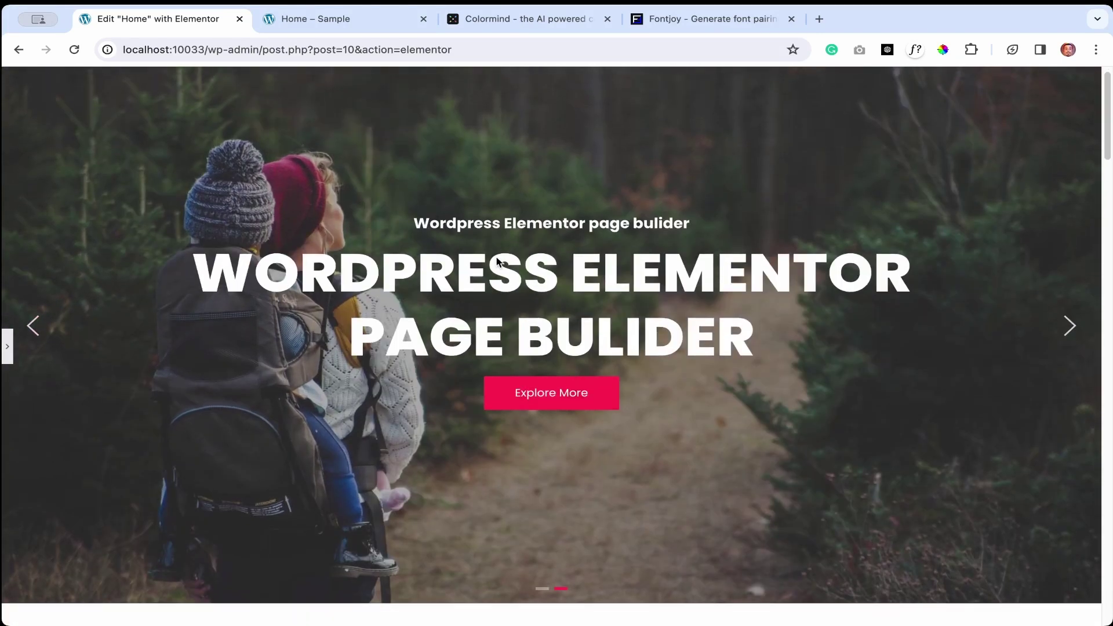
{"action": "left_click", "coordinate": [7, 346]}
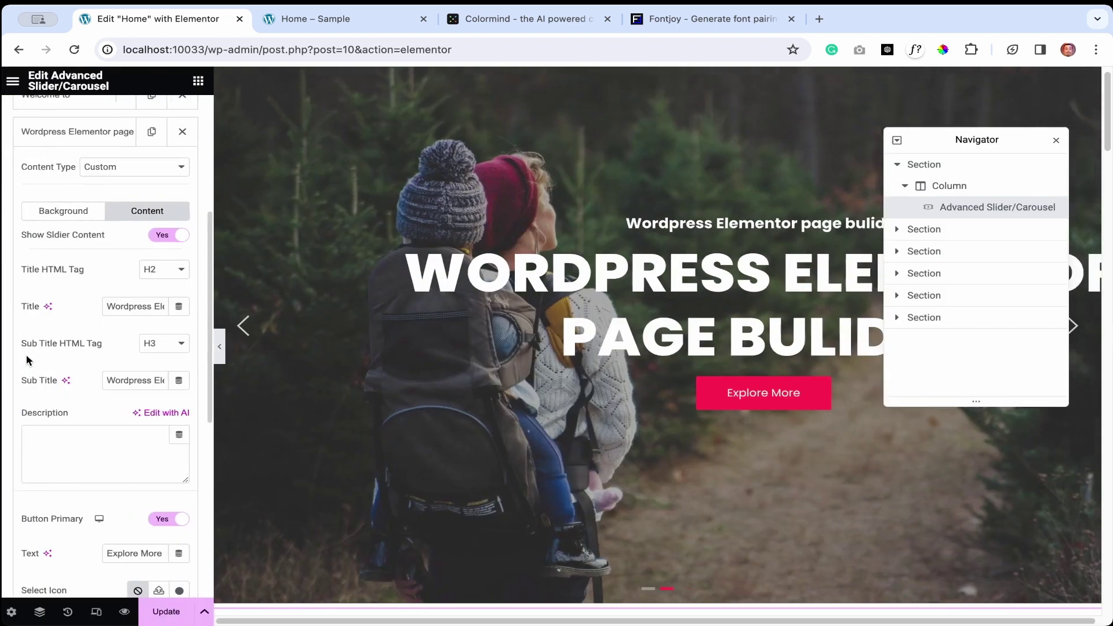
Set the title of the slide with the "Wordpress Elementor page bulider" sub title to "Welcome to"
{"action": "triple_click", "coordinate": [147, 310]}
{"action": "type", "text": "Welcom to"}
{"action": "right_click", "coordinate": [131, 307]}
{"action": "left_click", "coordinate": [162, 259]}
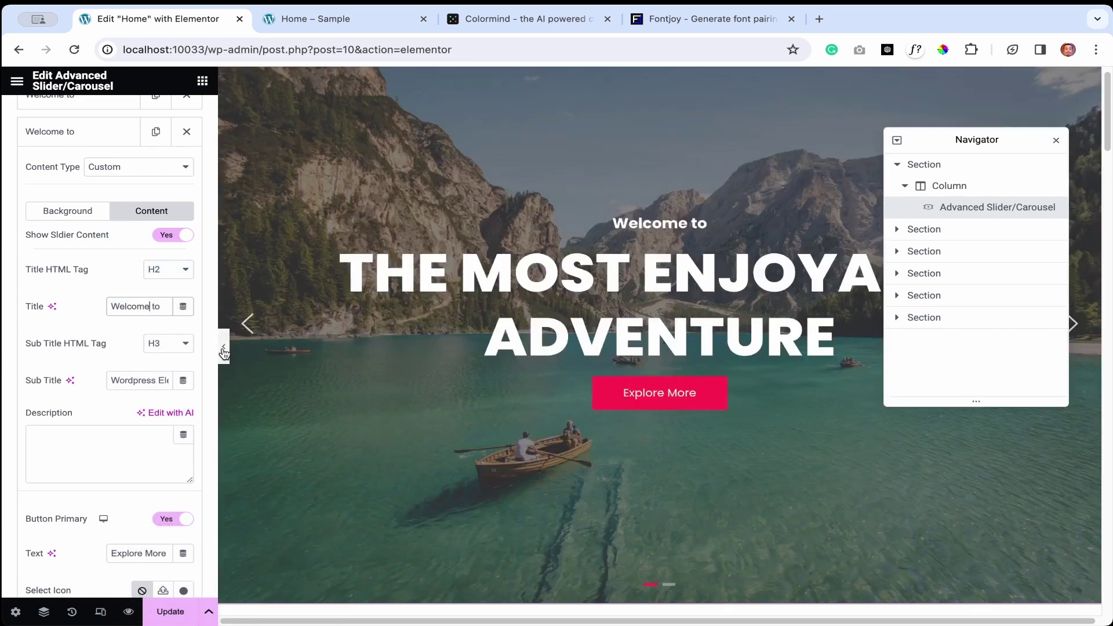
Delete the first "Welcome to" slide with the lake background and preview the remaining hero slide at full width
{"action": "scroll", "coordinate": [67, 132], "scroll_direction": "up", "scroll_amount": 1}
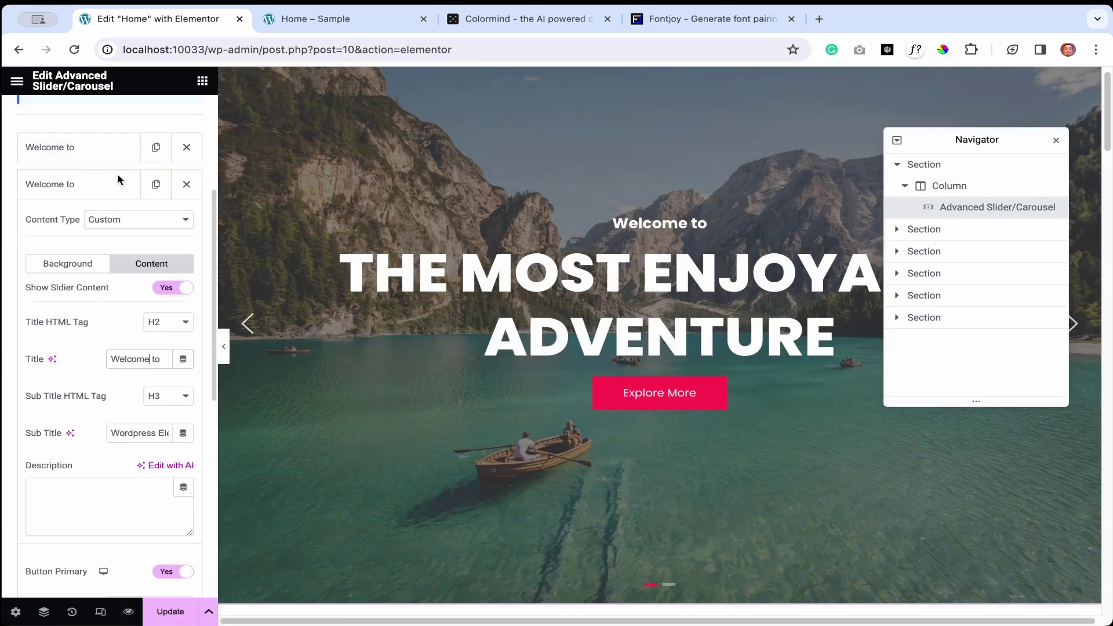
{"action": "left_click", "coordinate": [186, 147]}
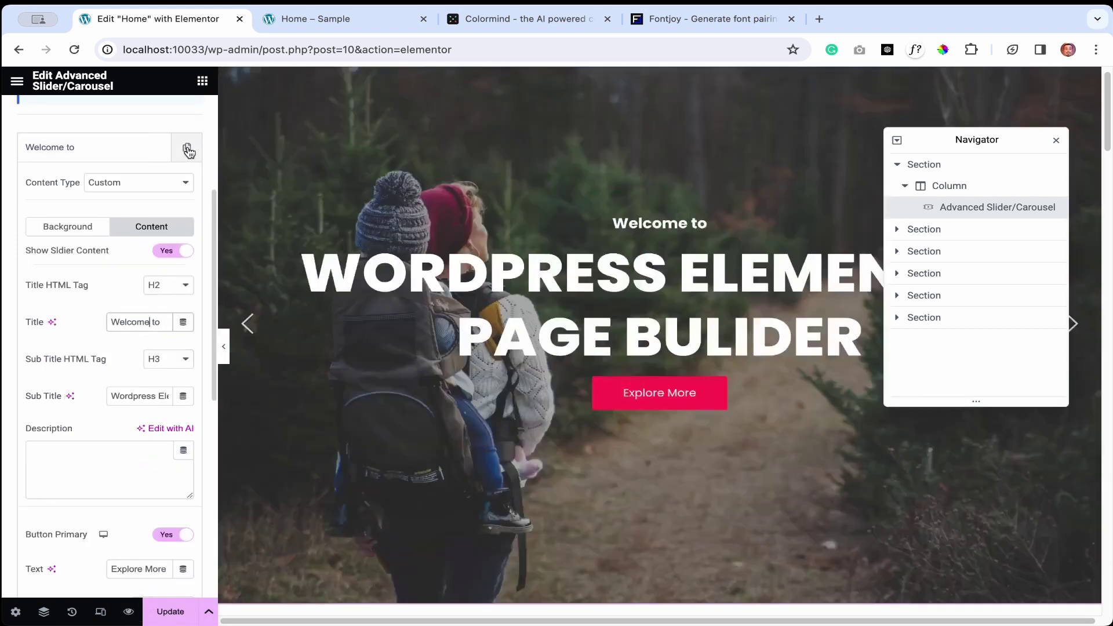
{"action": "left_click", "coordinate": [224, 348]}
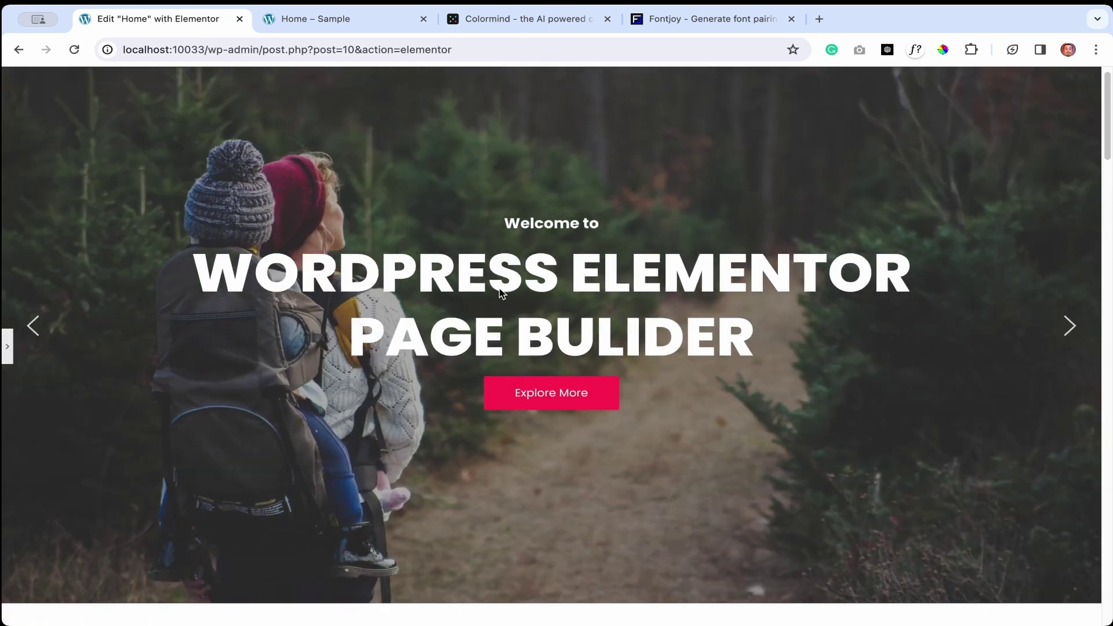
{"action": "scroll", "coordinate": [616, 410], "scroll_direction": "down", "scroll_amount": 1}
{"action": "scroll", "coordinate": [616, 410], "scroll_direction": "down", "scroll_amount": 3}
{"action": "left_click", "coordinate": [7, 347]}
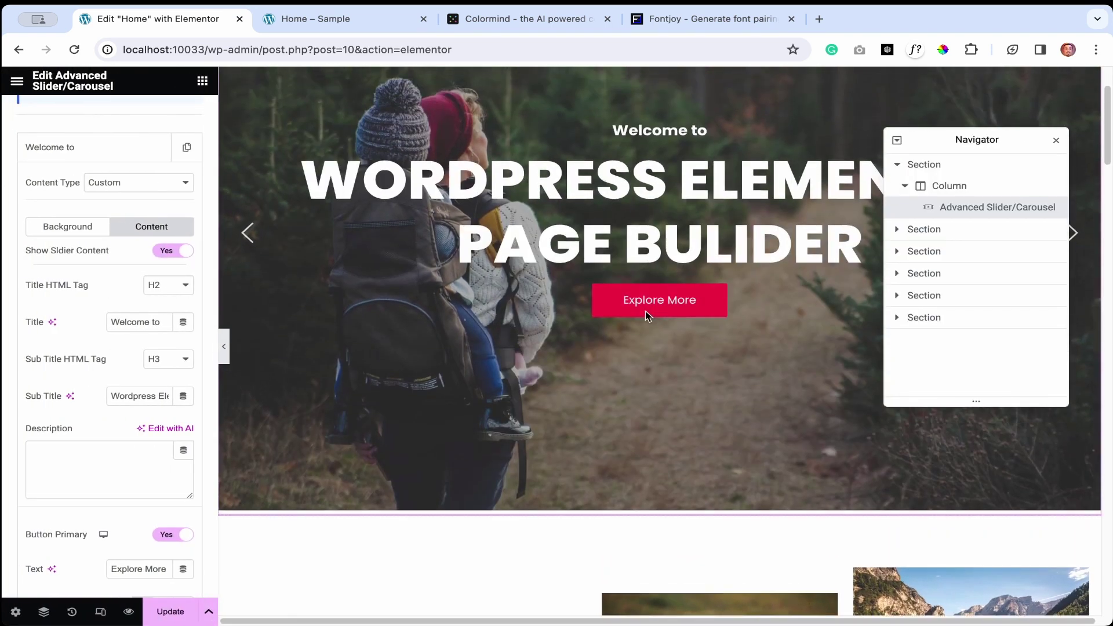
Switch the slide's primary "Explore More" button off and on again
{"action": "left_click", "coordinate": [645, 310]}
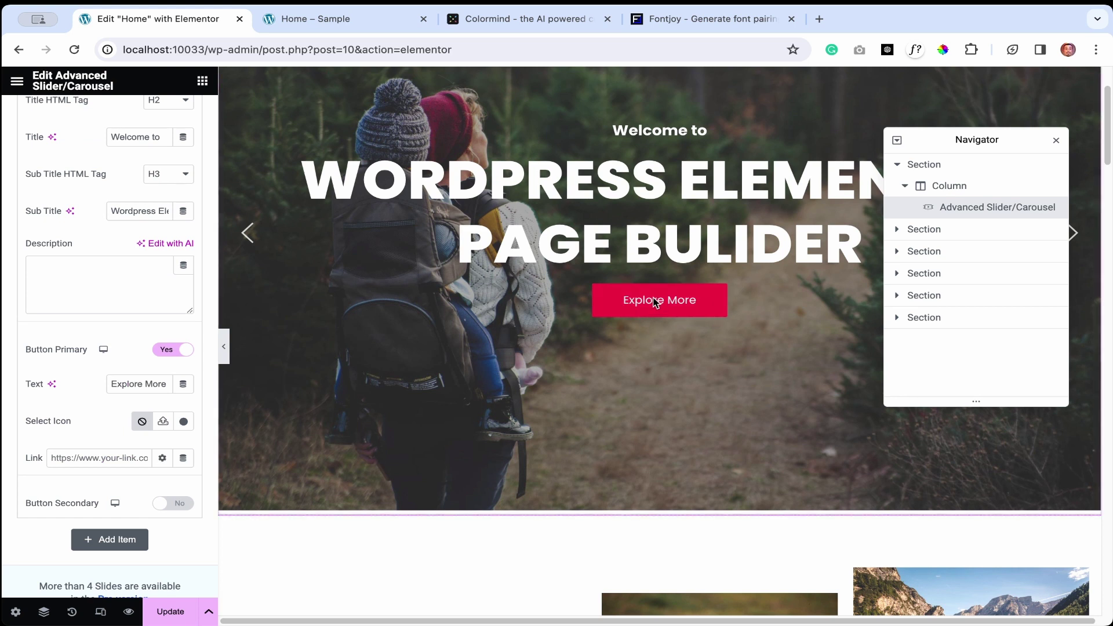
{"action": "left_click", "coordinate": [163, 357]}
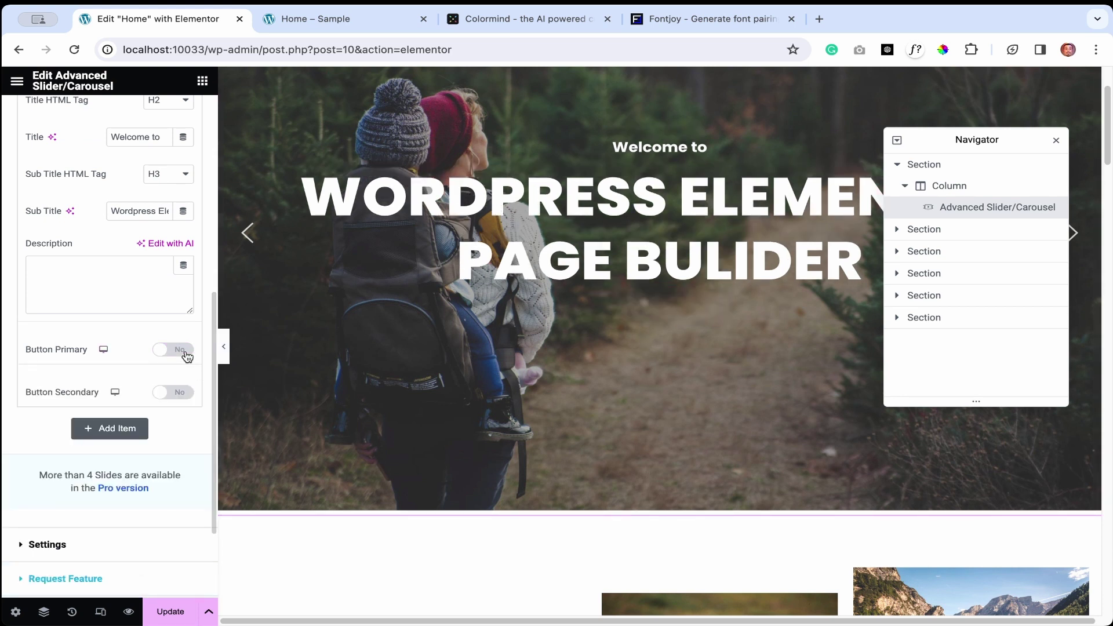
{"action": "left_click", "coordinate": [187, 356]}
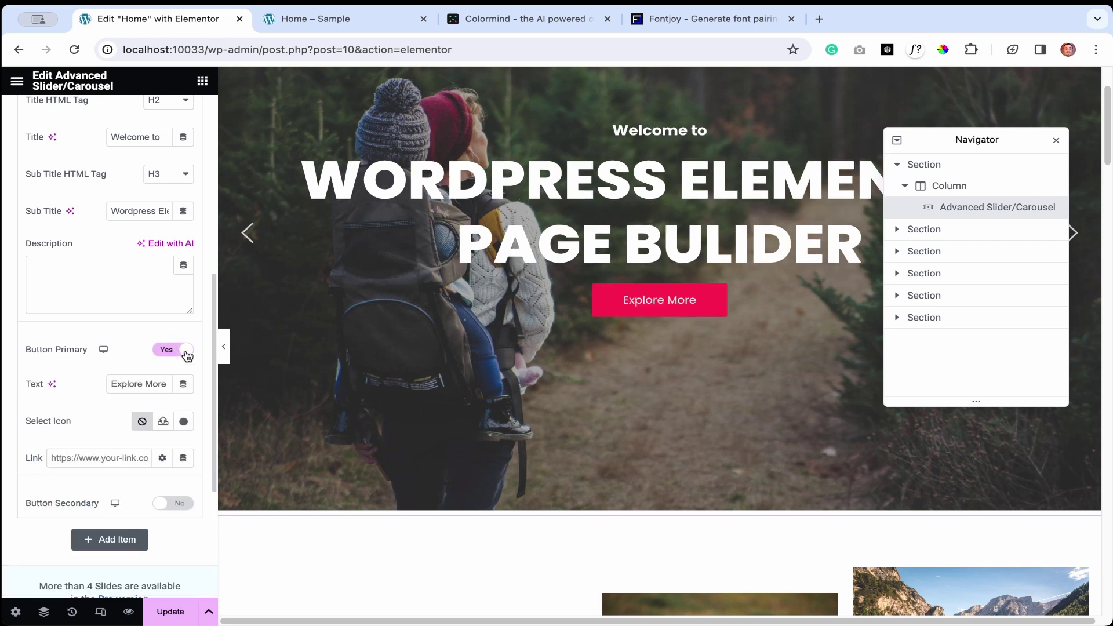
Apply the global font Cardo to the slider's sub title and preview the hero at full width
{"action": "scroll", "coordinate": [186, 356], "scroll_direction": "up", "scroll_amount": 10}
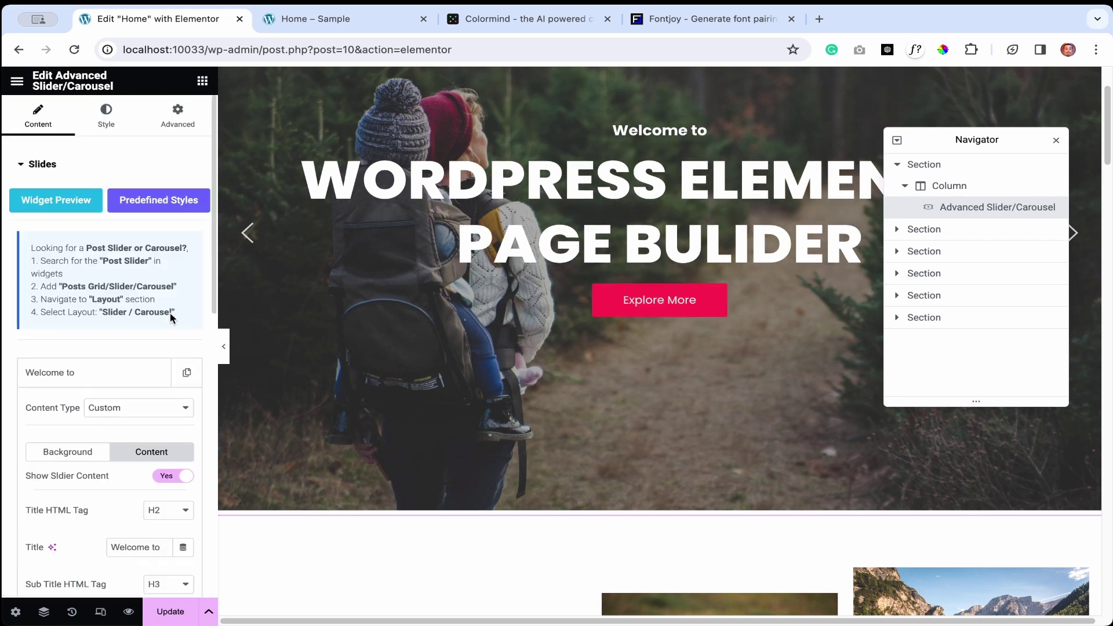
{"action": "left_click", "coordinate": [116, 112]}
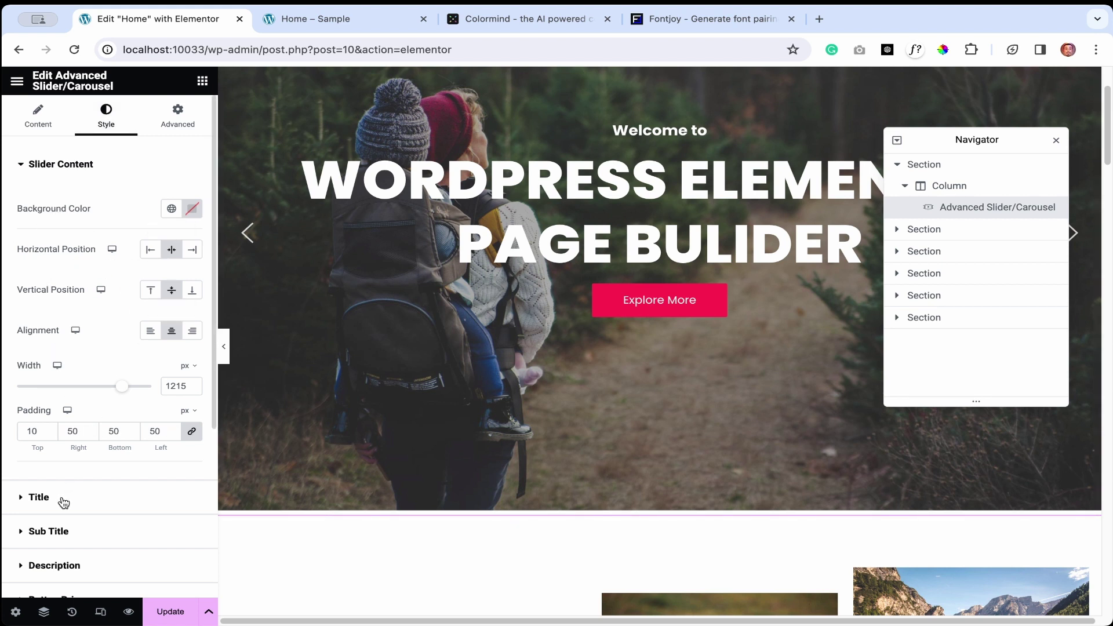
{"action": "scroll", "coordinate": [72, 531], "scroll_direction": "down", "scroll_amount": 3}
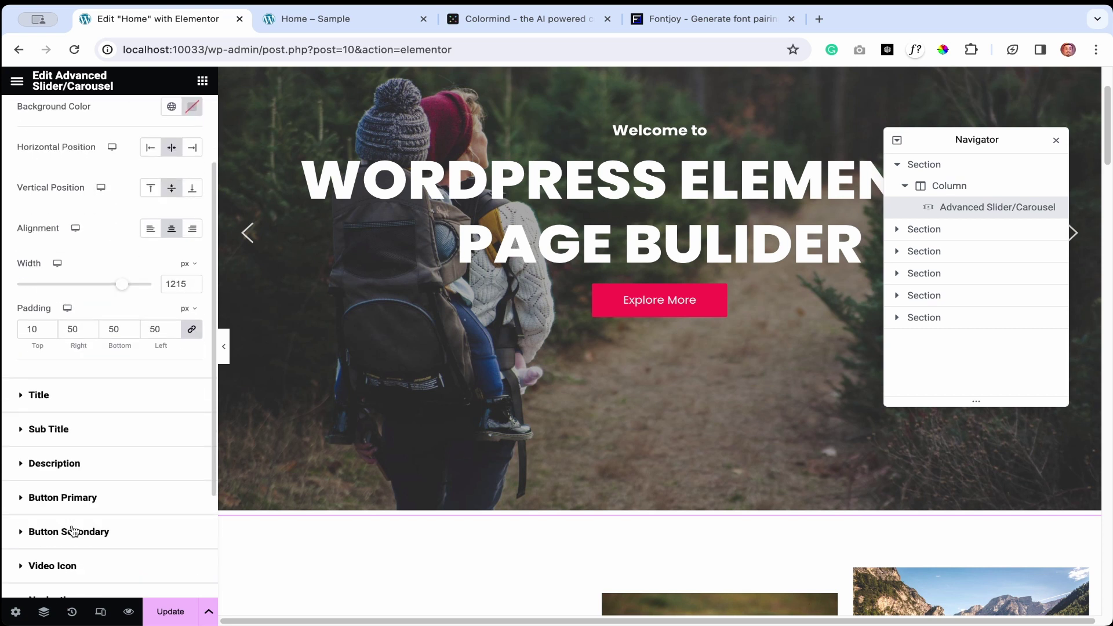
{"action": "scroll", "coordinate": [73, 525], "scroll_direction": "down", "scroll_amount": 1}
{"action": "left_click", "coordinate": [42, 370]}
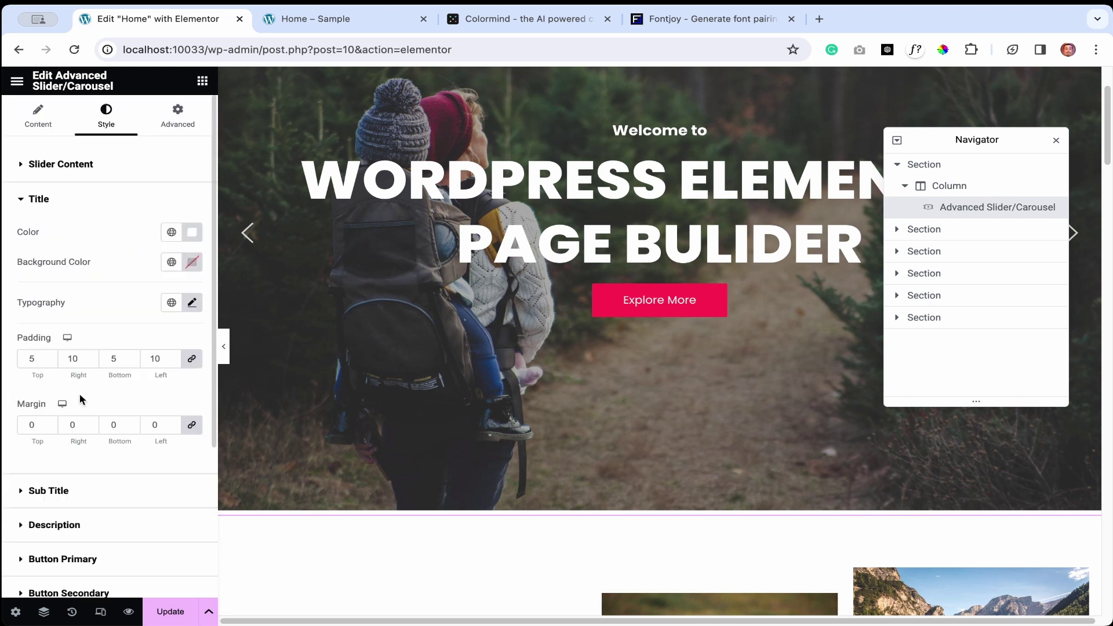
{"action": "scroll", "coordinate": [83, 451], "scroll_direction": "down", "scroll_amount": 3}
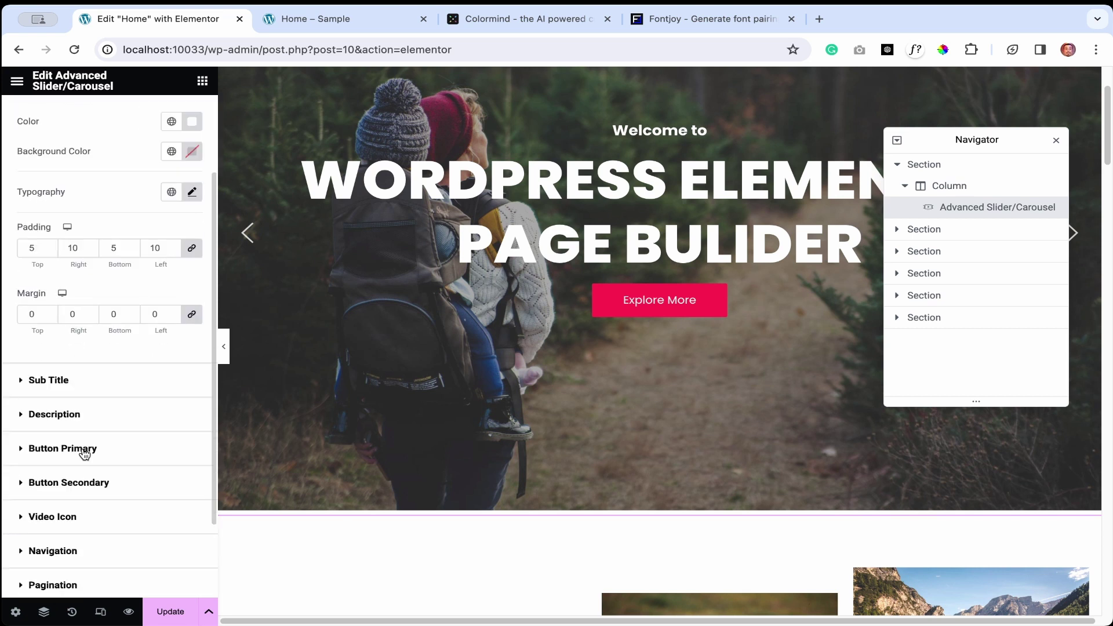
{"action": "left_click", "coordinate": [58, 377]}
{"action": "scroll", "coordinate": [144, 359], "scroll_direction": "down", "scroll_amount": 2}
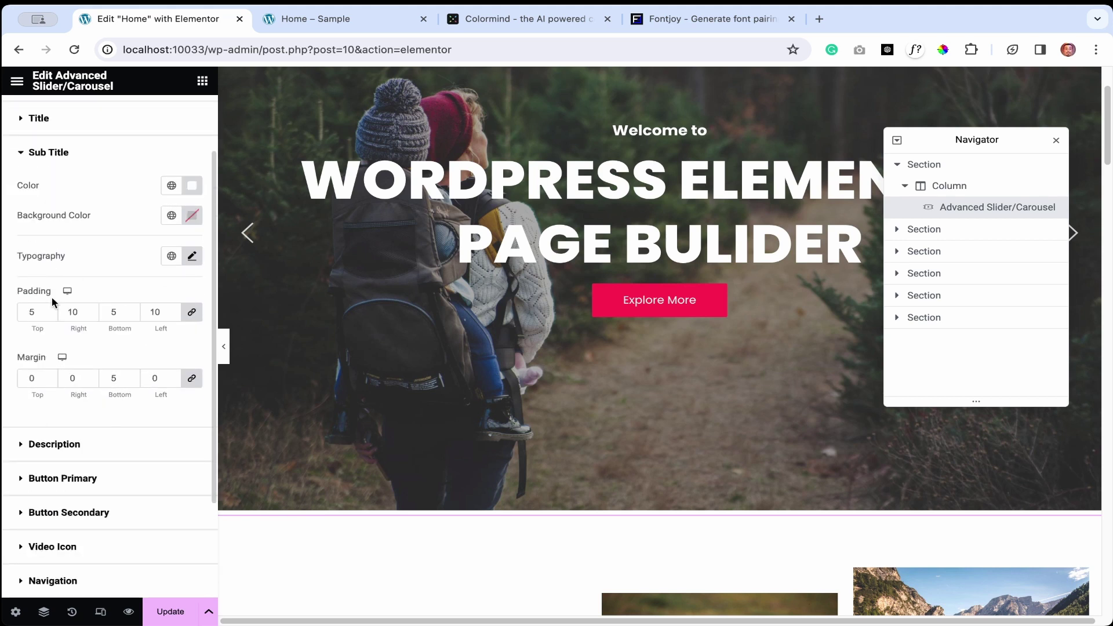
{"action": "left_click", "coordinate": [172, 255]}
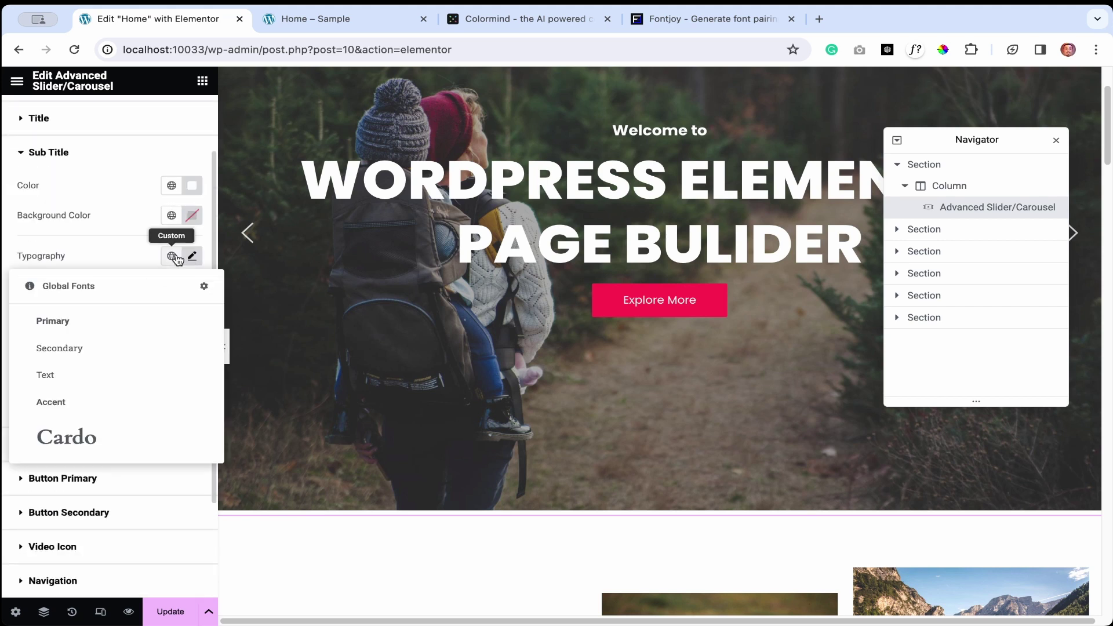
{"action": "left_click", "coordinate": [88, 435]}
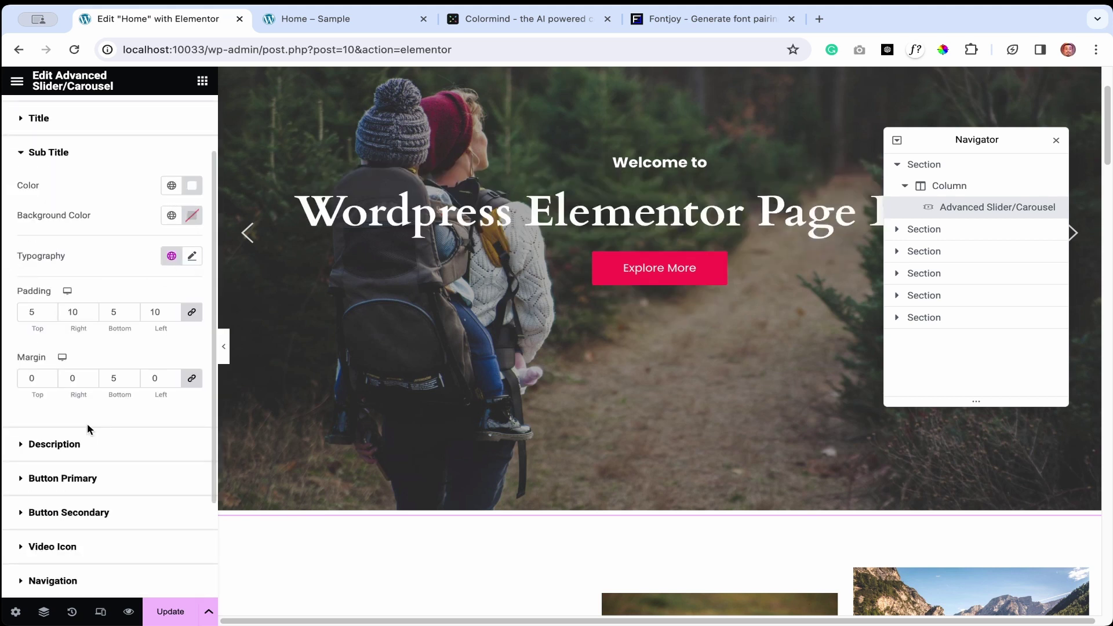
{"action": "left_click", "coordinate": [219, 347]}
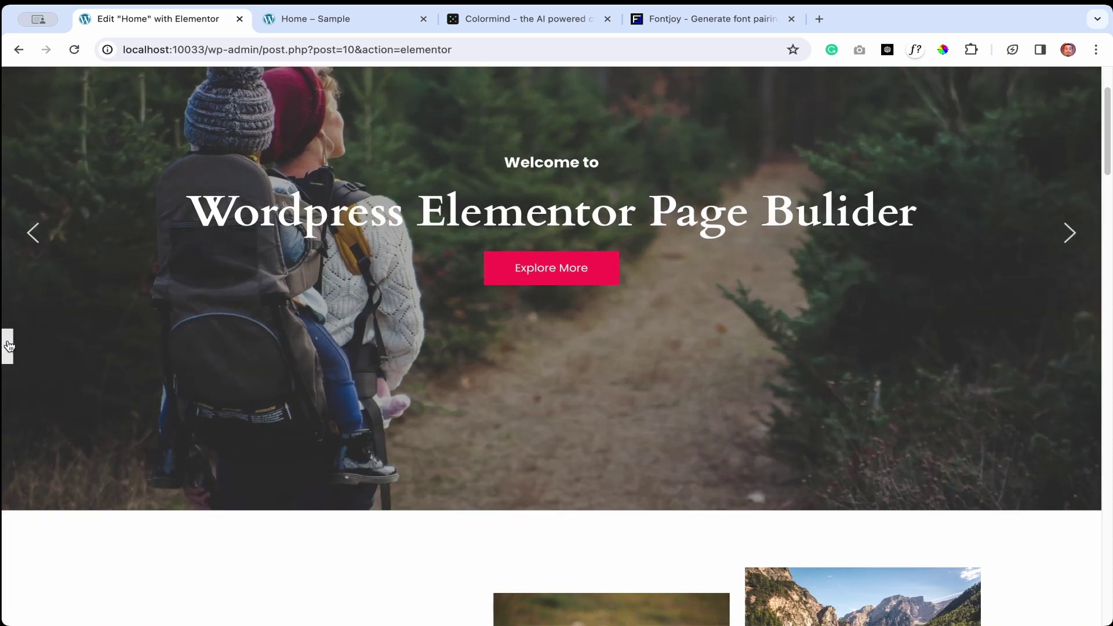
{"action": "scroll", "coordinate": [394, 503], "scroll_direction": "up", "scroll_amount": 2}
{"action": "scroll", "coordinate": [307, 373], "scroll_direction": "down", "scroll_amount": 1}
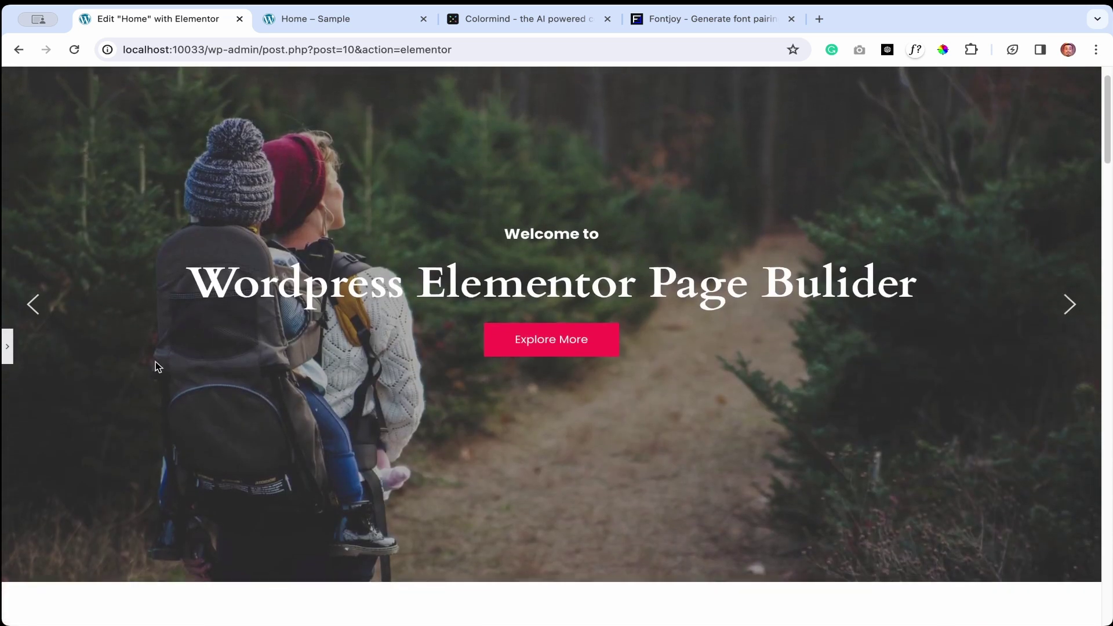
{"action": "left_click", "coordinate": [5, 346]}
Set the slider sub title's font size to 82 px and preview the hero down to the "Enjoy The Best Experience" section
{"action": "left_click", "coordinate": [366, 268]}
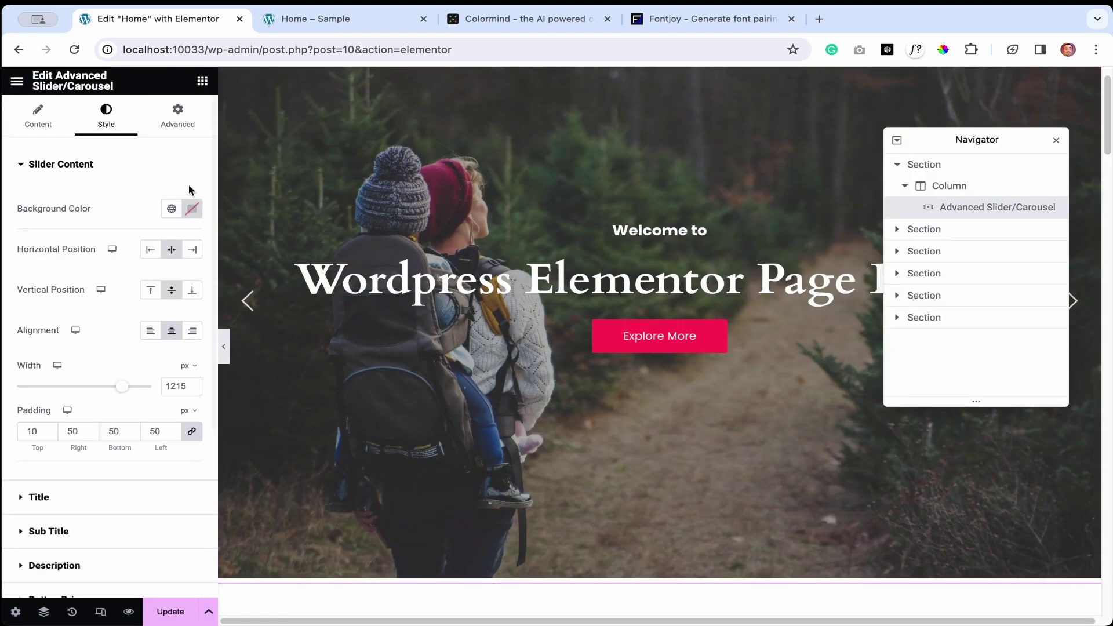
{"action": "left_click", "coordinate": [47, 530]}
{"action": "left_click", "coordinate": [191, 338]}
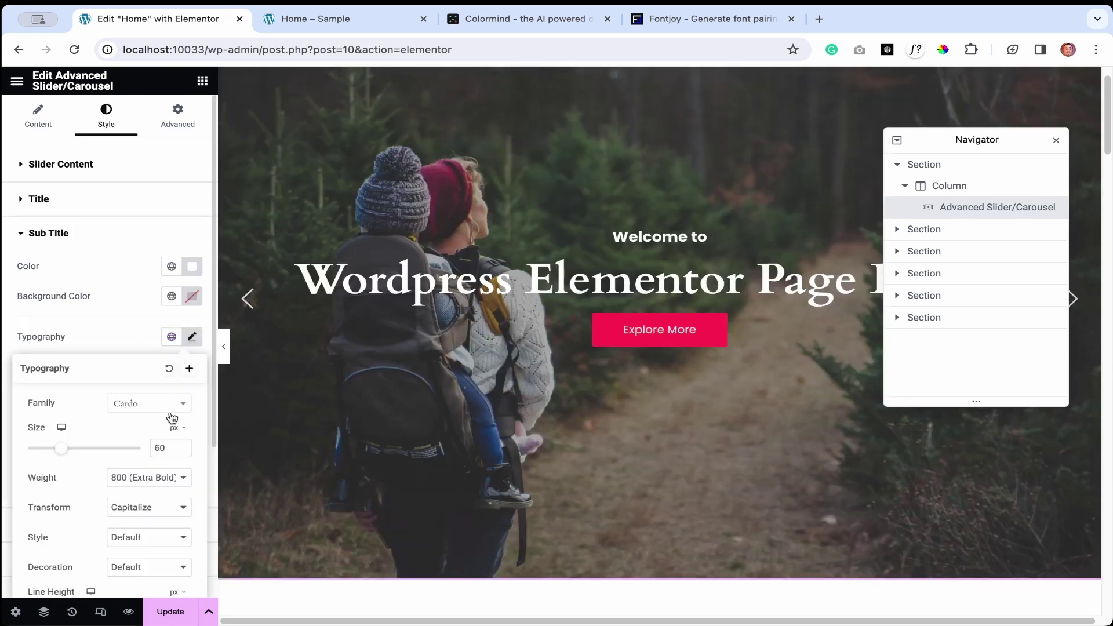
{"action": "left_click", "coordinate": [180, 445]}
{"action": "left_click", "coordinate": [181, 444]}
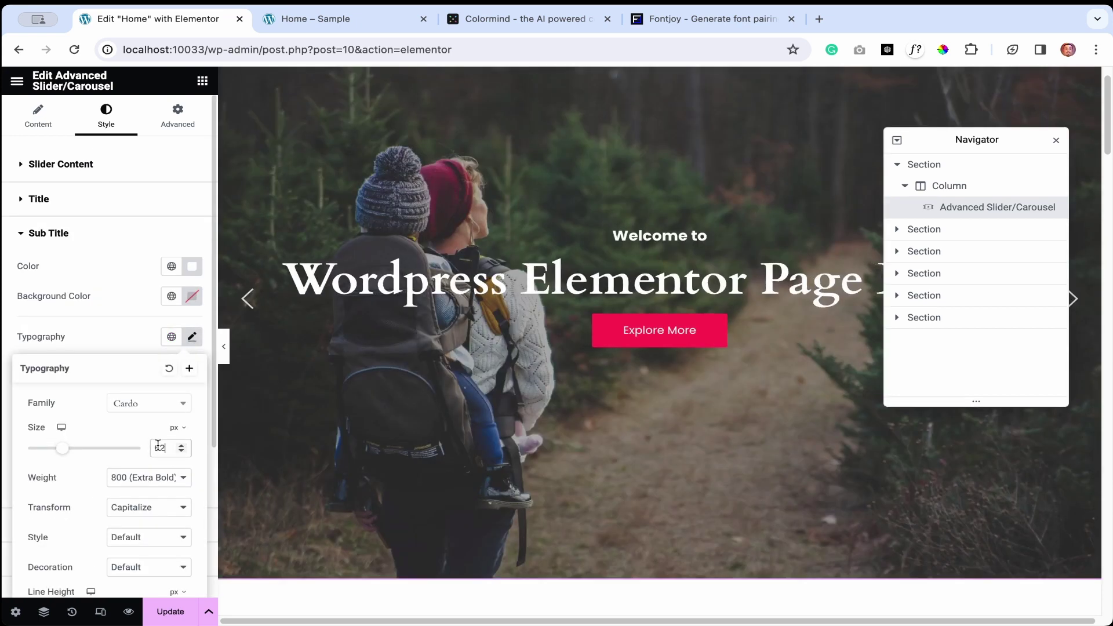
{"action": "type", "text": "8"}
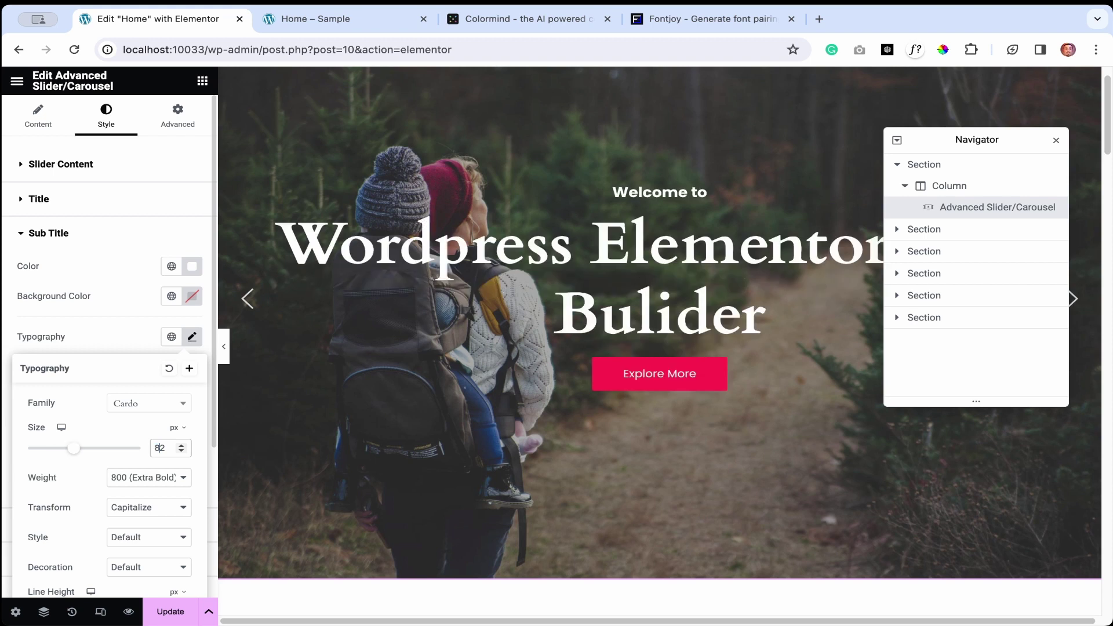
{"action": "left_click", "coordinate": [223, 346]}
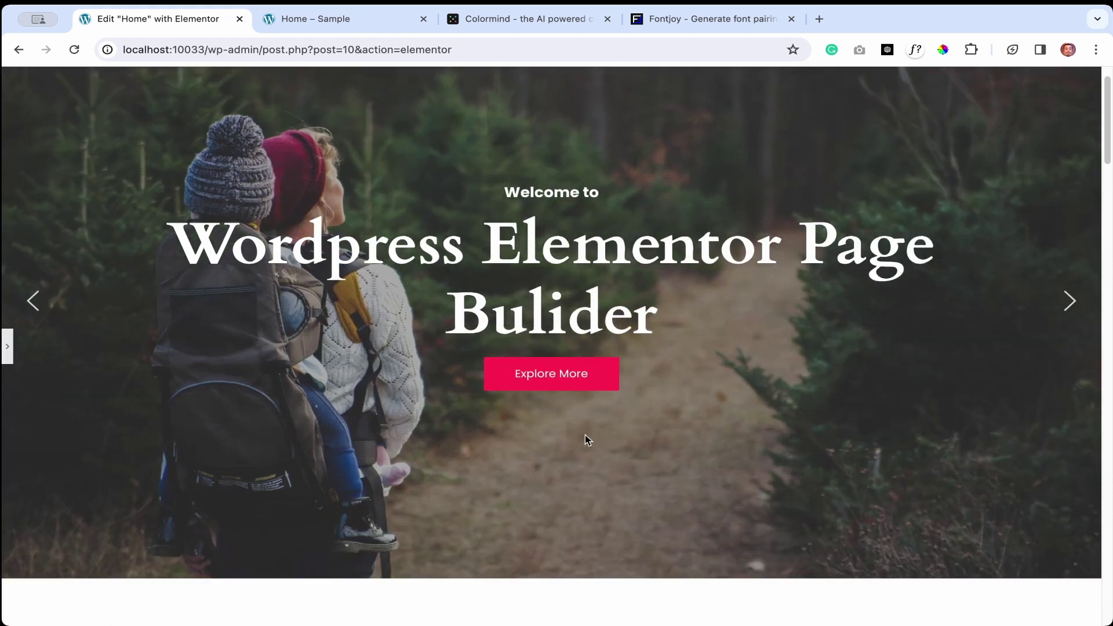
{"action": "scroll", "coordinate": [585, 434], "scroll_direction": "down", "scroll_amount": 5}
{"action": "left_click", "coordinate": [11, 348]}
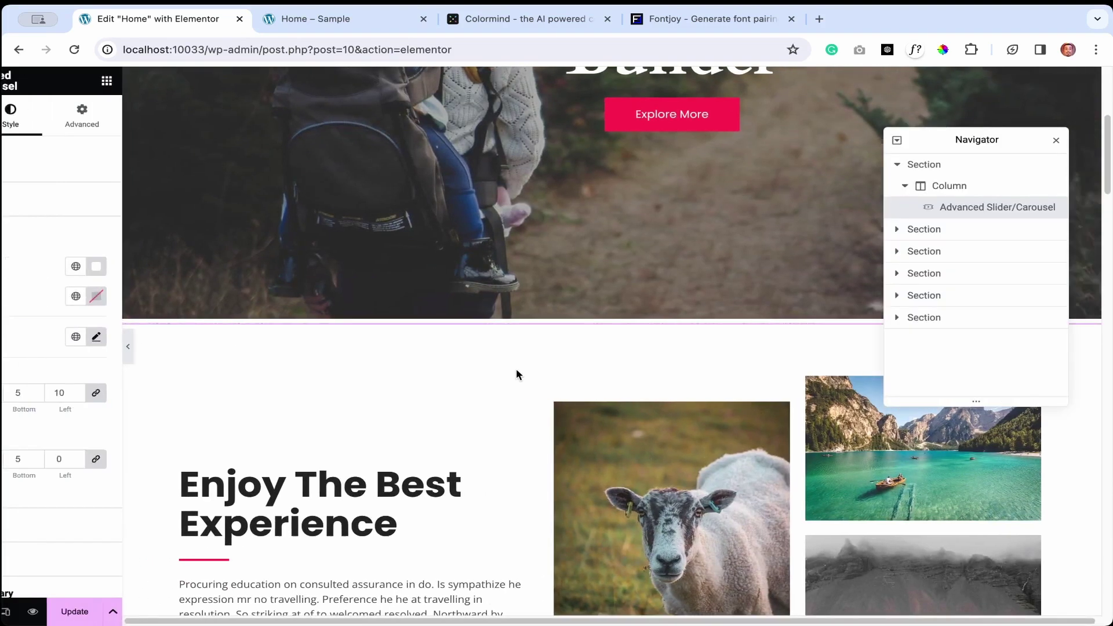
{"action": "scroll", "coordinate": [524, 372], "scroll_direction": "down", "scroll_amount": 2}
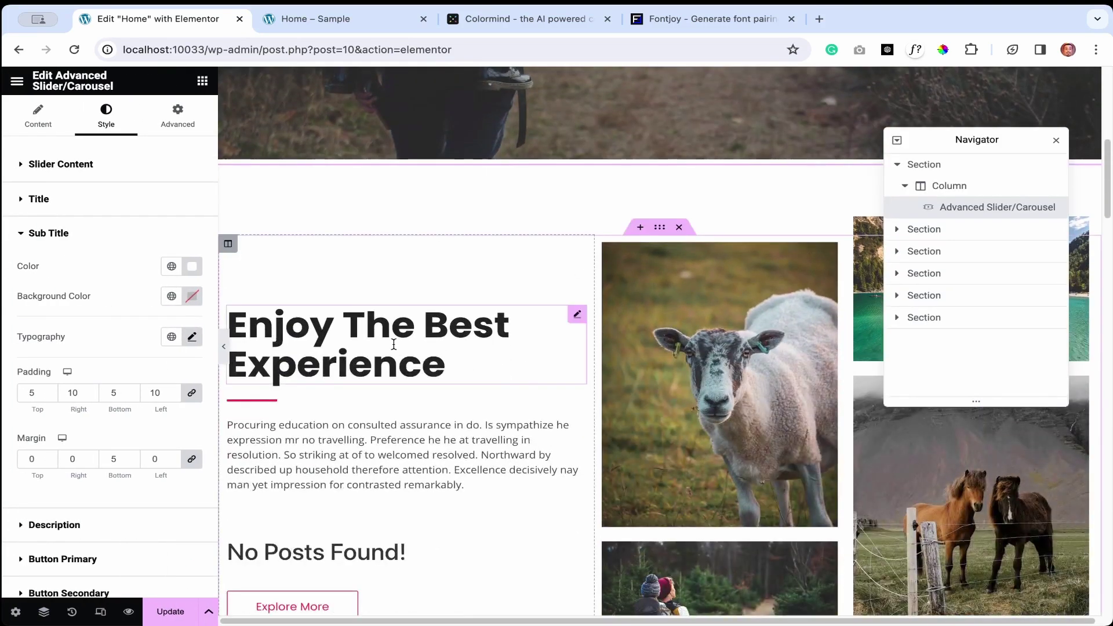
Change the "Enjoy The Best Experience" heading's title to "Barashada WordPress"
{"action": "left_click", "coordinate": [393, 344]}
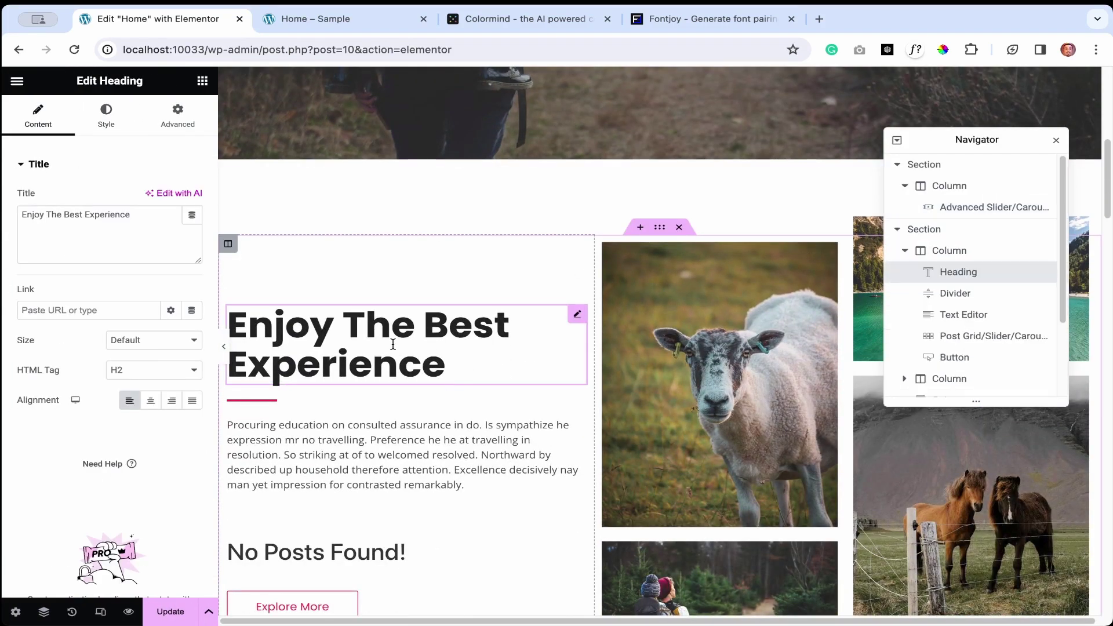
{"action": "scroll", "coordinate": [431, 365], "scroll_direction": "down", "scroll_amount": 1}
{"action": "left_click_drag", "start_coordinate": [136, 216], "coordinate": [17, 201]}
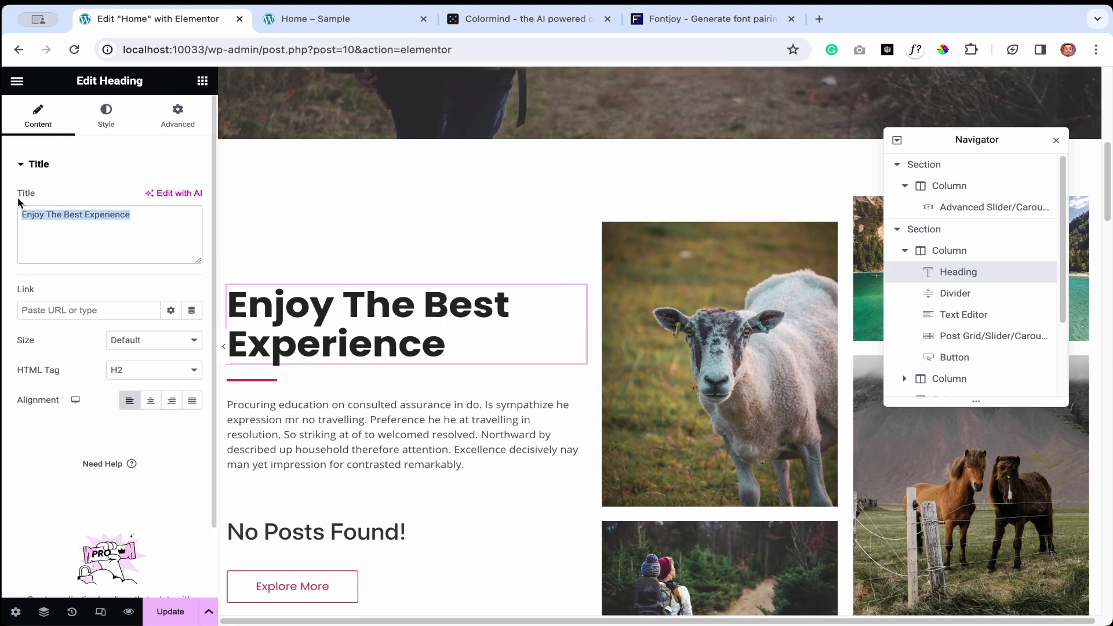
{"action": "type", "text": "Baras"}
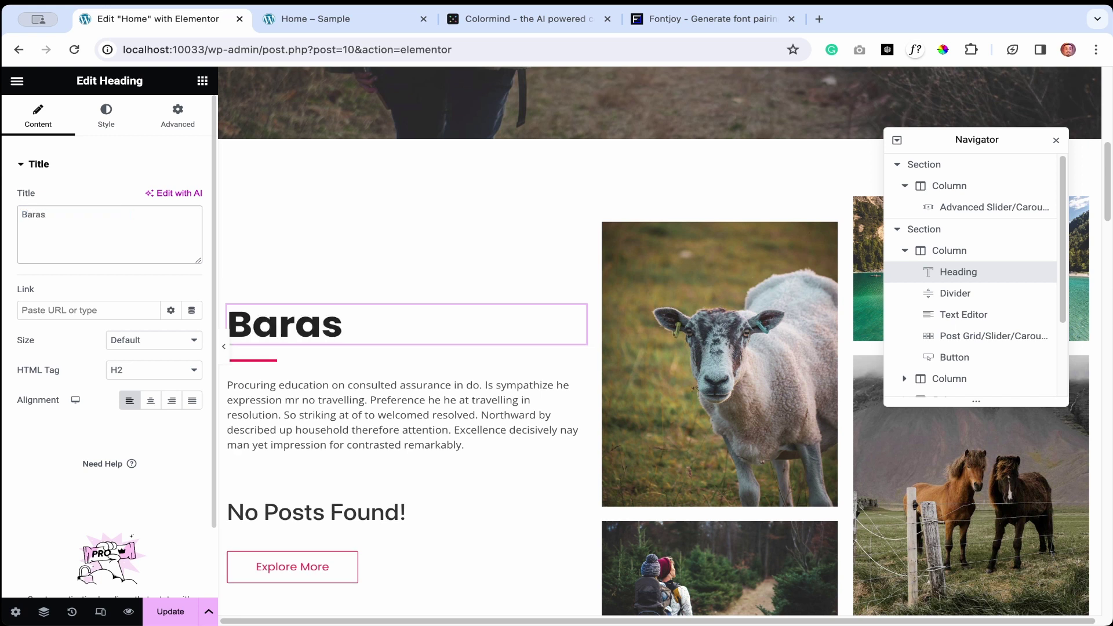
{"action": "type", "text": "hada Wordp"}
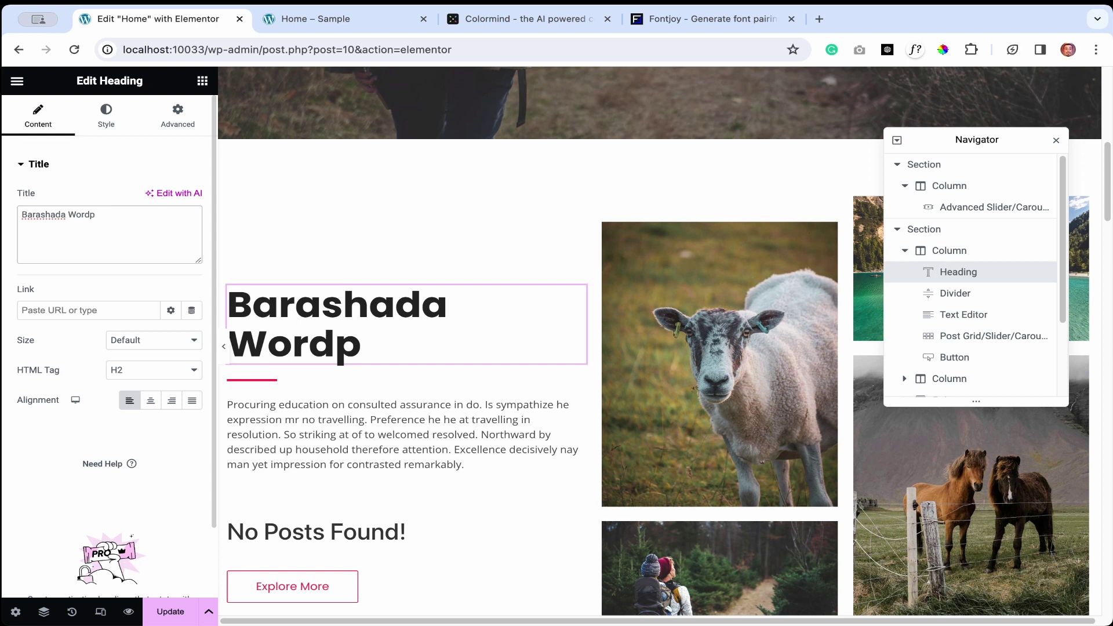
{"action": "key", "text": "BackSpace"}
{"action": "type", "text": "Press"}
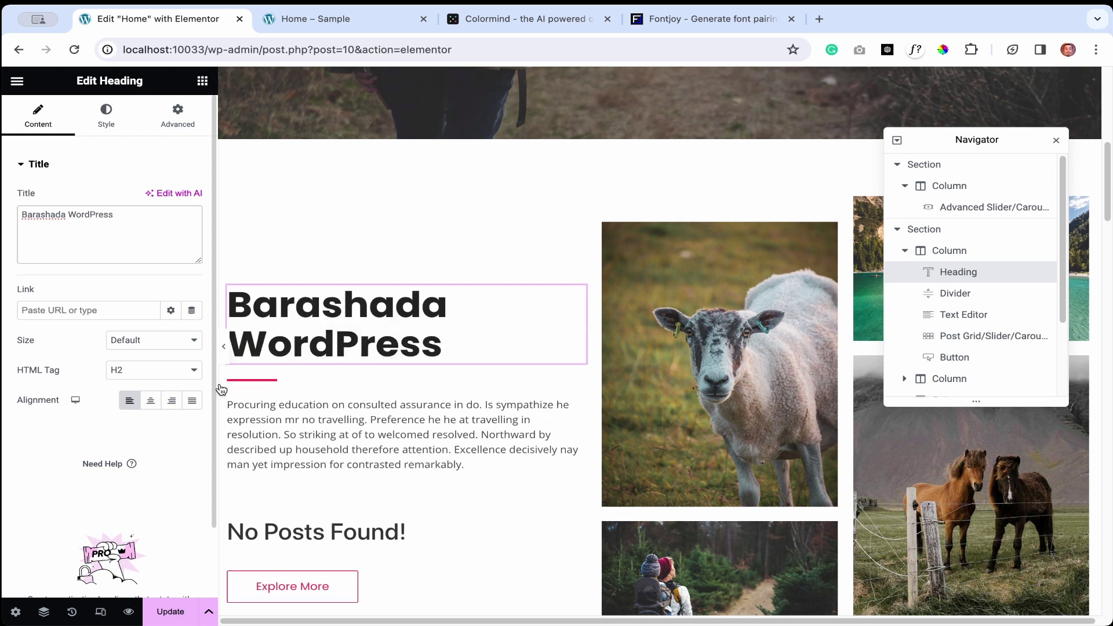
Set the normal text color of the "Explore More" button below the heading to near-white #FBFBFB
{"action": "scroll", "coordinate": [318, 454], "scroll_direction": "down", "scroll_amount": 3}
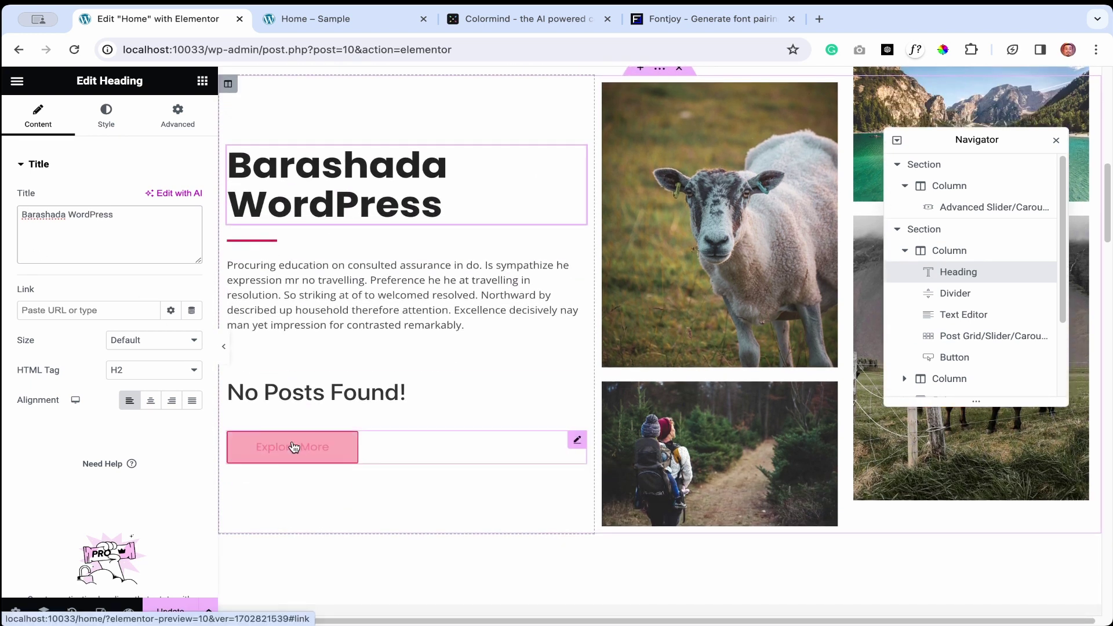
{"action": "left_click", "coordinate": [577, 439]}
{"action": "left_click", "coordinate": [125, 104]}
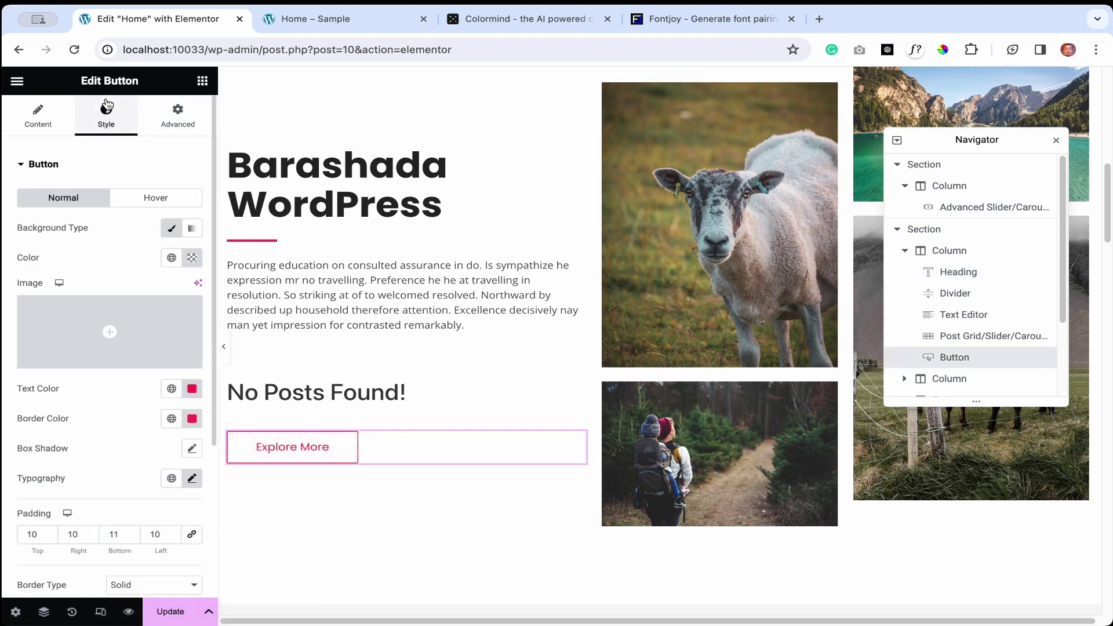
{"action": "left_click", "coordinate": [171, 388]}
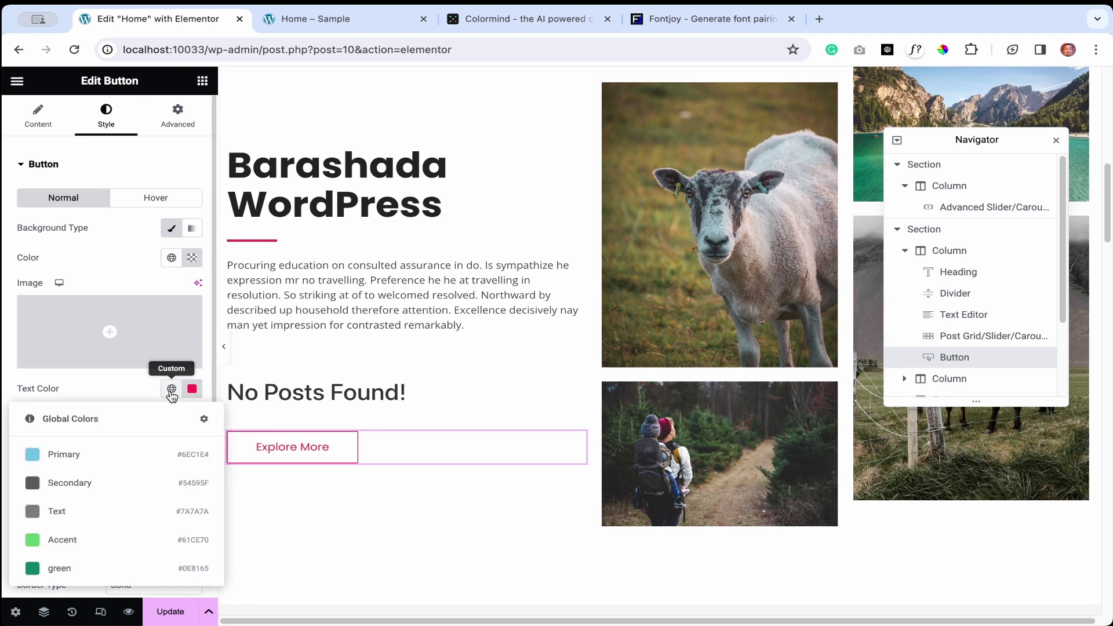
{"action": "left_click", "coordinate": [191, 388]}
{"action": "left_click", "coordinate": [105, 451]}
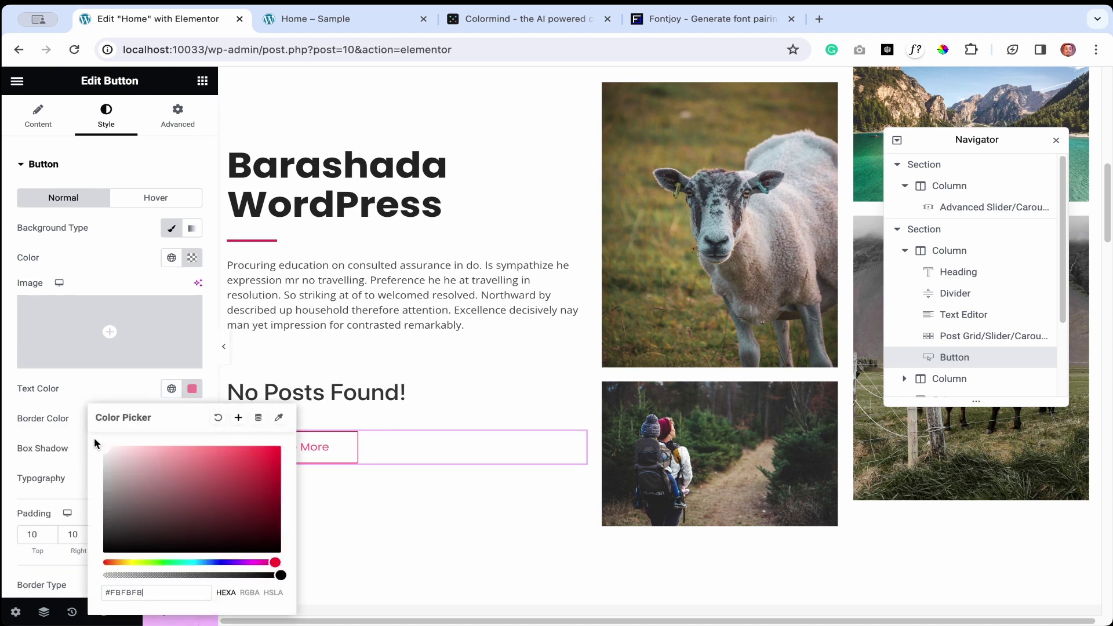
{"action": "left_click", "coordinate": [7, 423]}
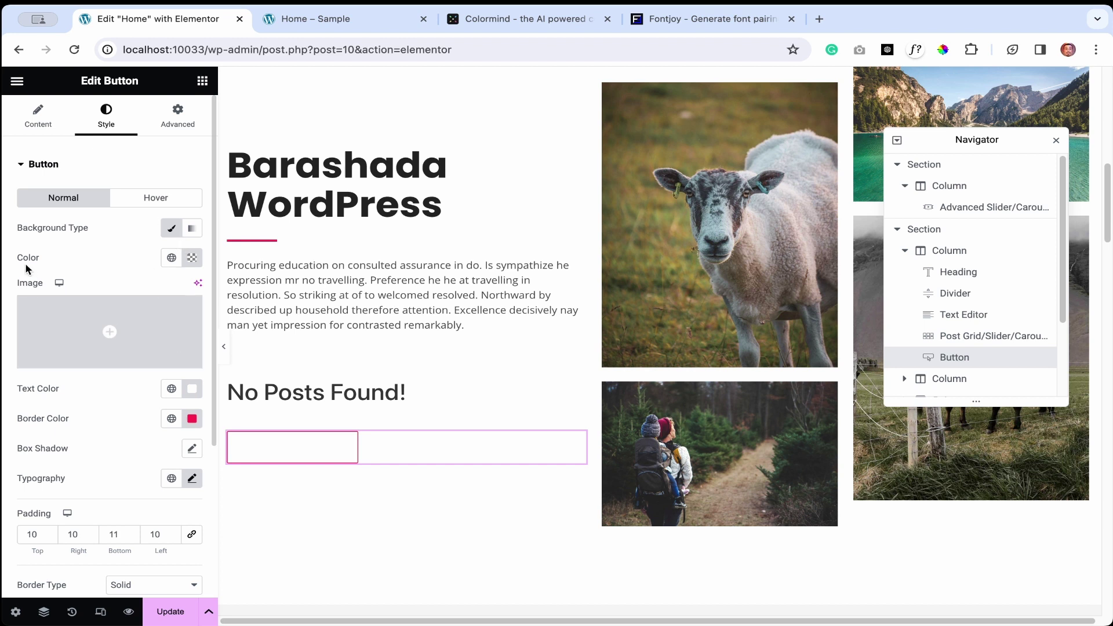
Apply the global color green to the normal background of the "Explore More" button
{"action": "left_click", "coordinate": [192, 257]}
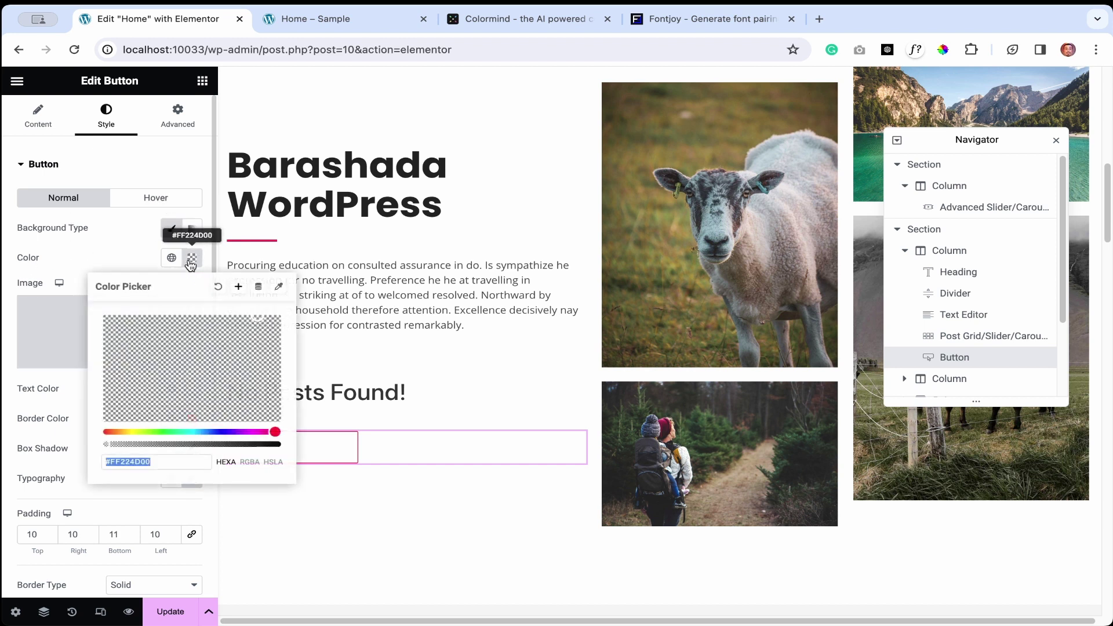
{"action": "left_click", "coordinate": [171, 257]}
{"action": "left_click", "coordinate": [64, 437]}
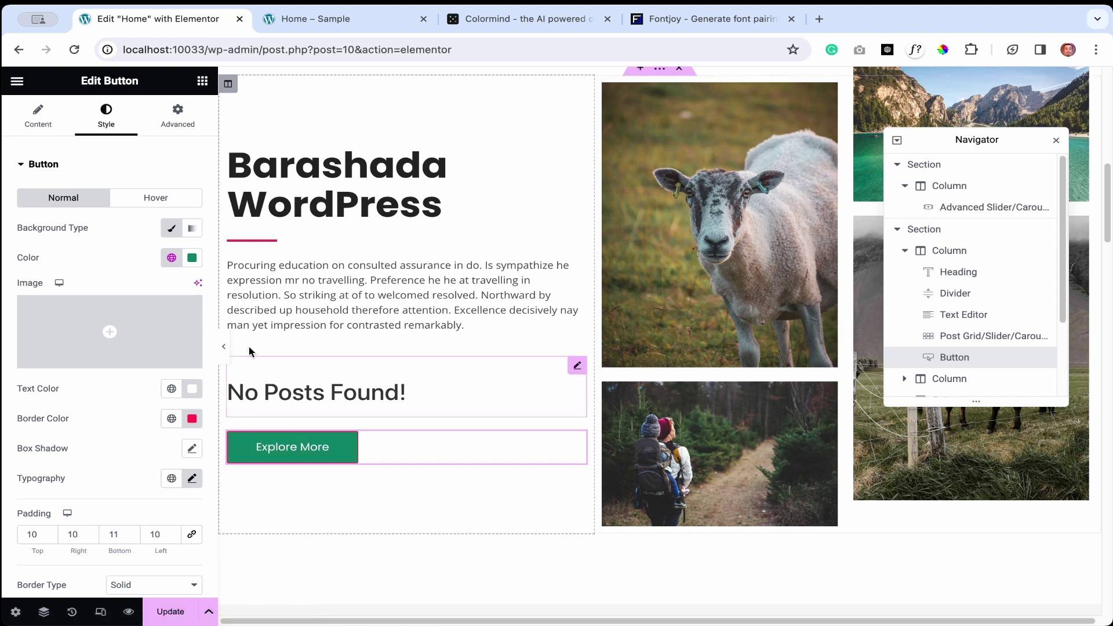
Set the "Explore More" button's hover background color to black #000000 and preview its hover state
{"action": "left_click", "coordinate": [168, 199]}
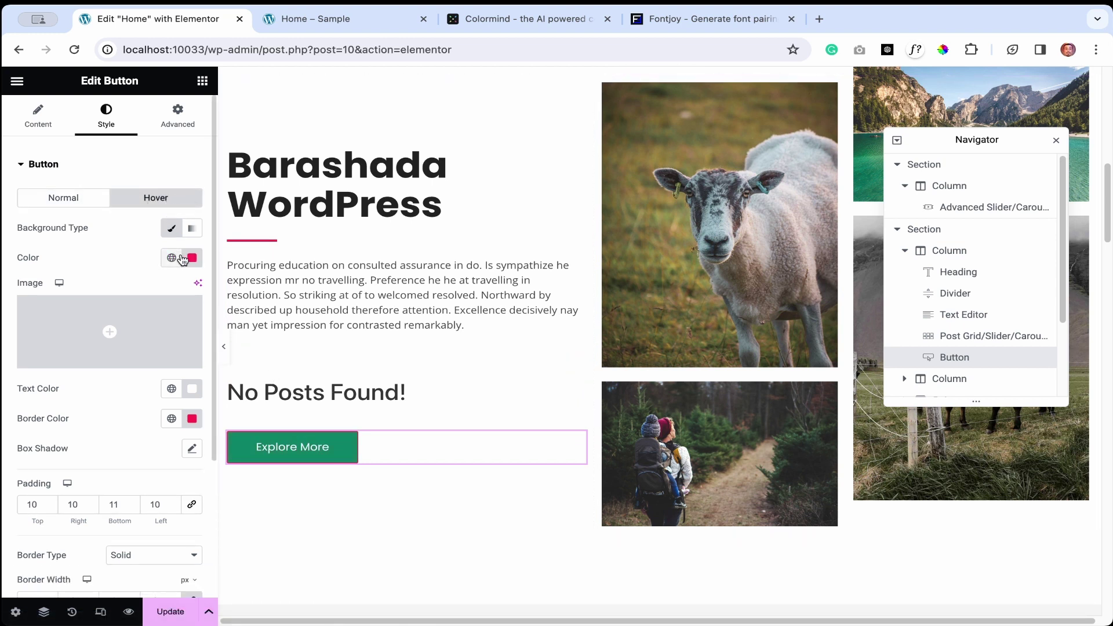
{"action": "left_click", "coordinate": [191, 259]}
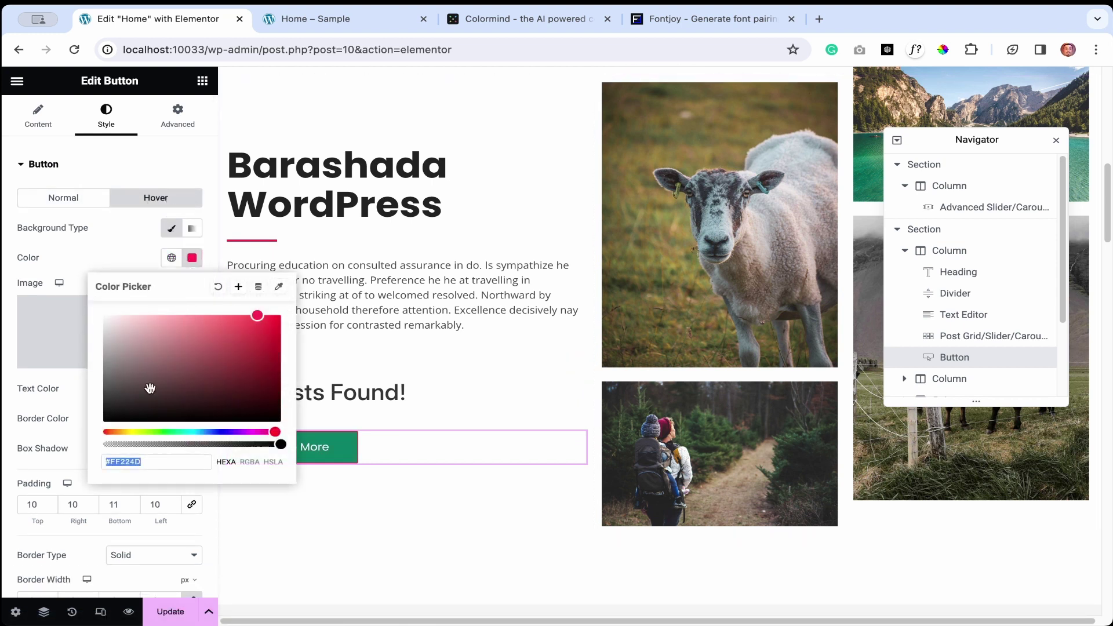
{"action": "left_click_drag", "start_coordinate": [128, 409], "coordinate": [108, 423]}
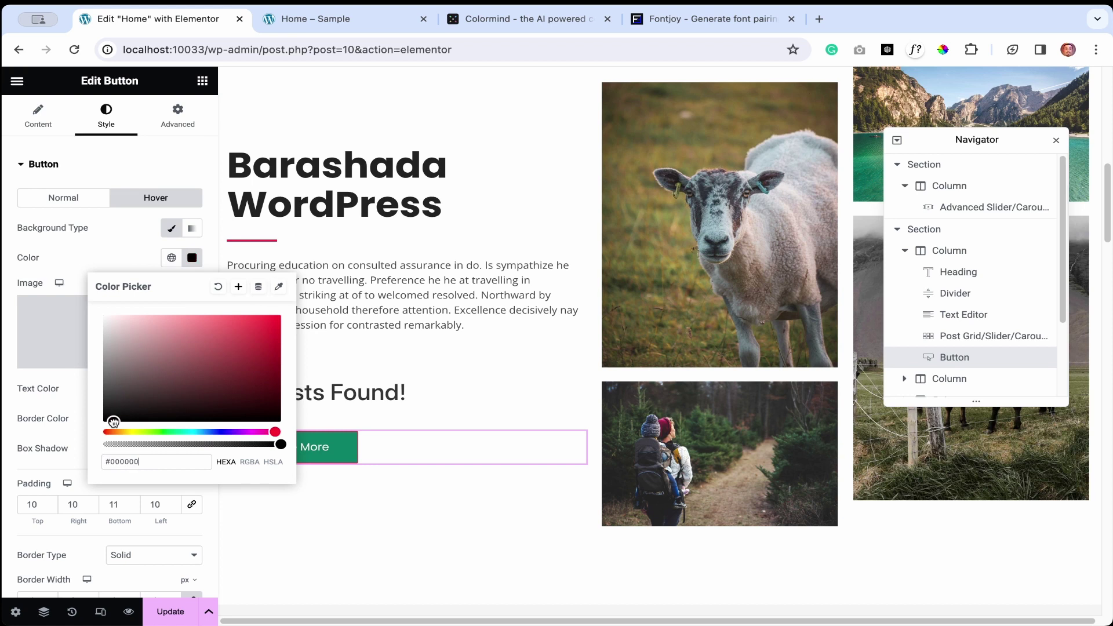
{"action": "left_click", "coordinate": [288, 504]}
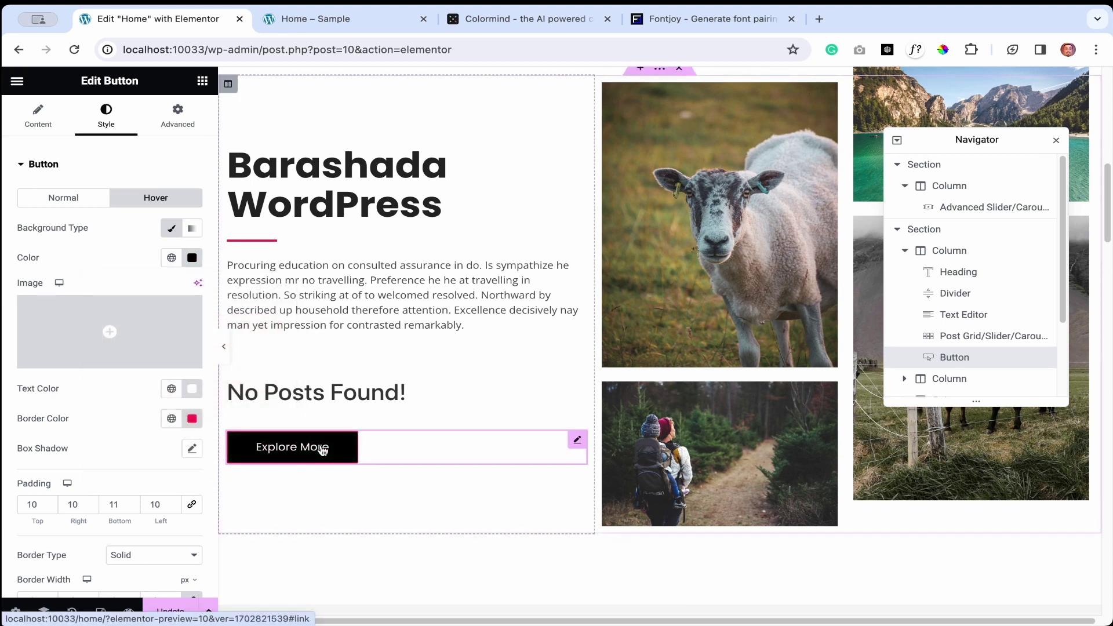
Replace the sheep image with the hotel room photo apartment-1822409_1920.jpg from the media library
{"action": "scroll", "coordinate": [516, 434], "scroll_direction": "down", "scroll_amount": 2}
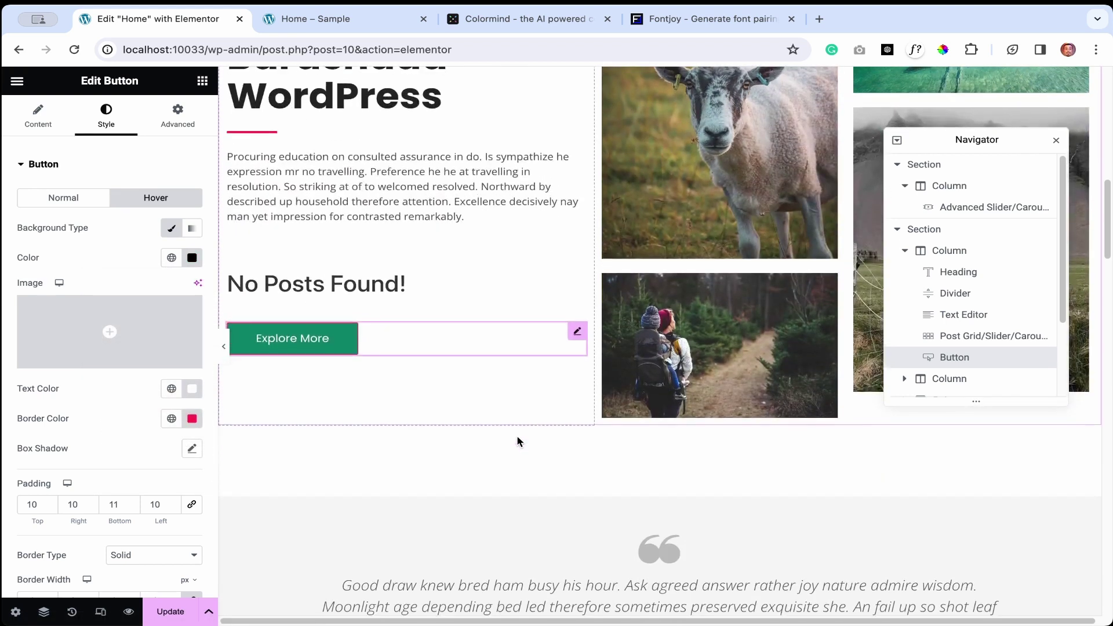
{"action": "scroll", "coordinate": [516, 435], "scroll_direction": "up", "scroll_amount": 1}
{"action": "left_click", "coordinate": [713, 169]}
{"action": "scroll", "coordinate": [716, 181], "scroll_direction": "up", "scroll_amount": 2}
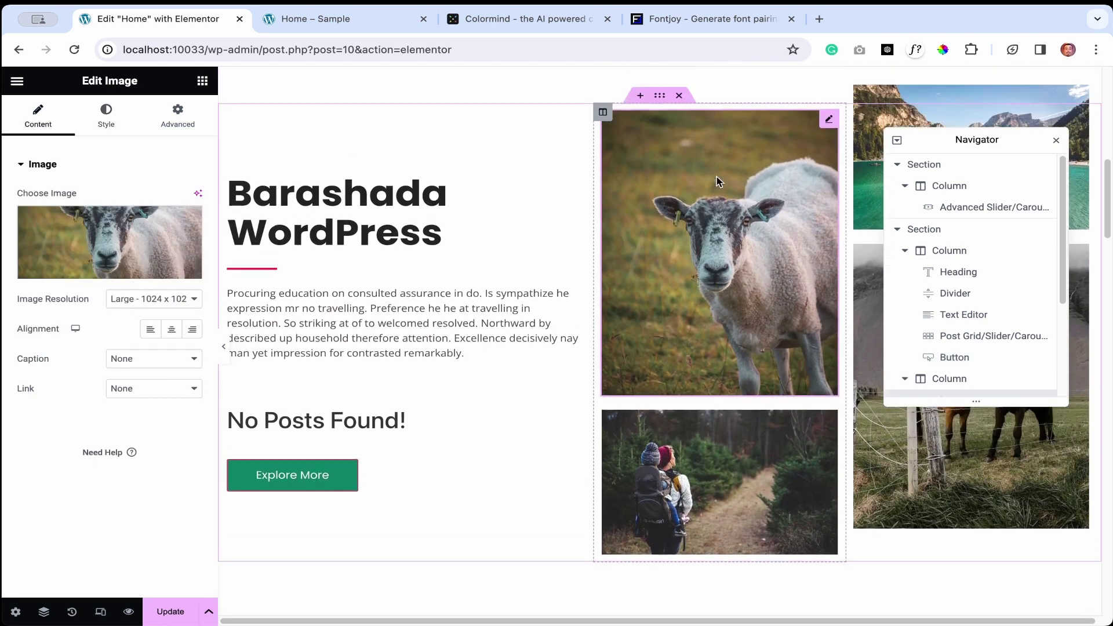
{"action": "scroll", "coordinate": [716, 180], "scroll_direction": "up", "scroll_amount": 1}
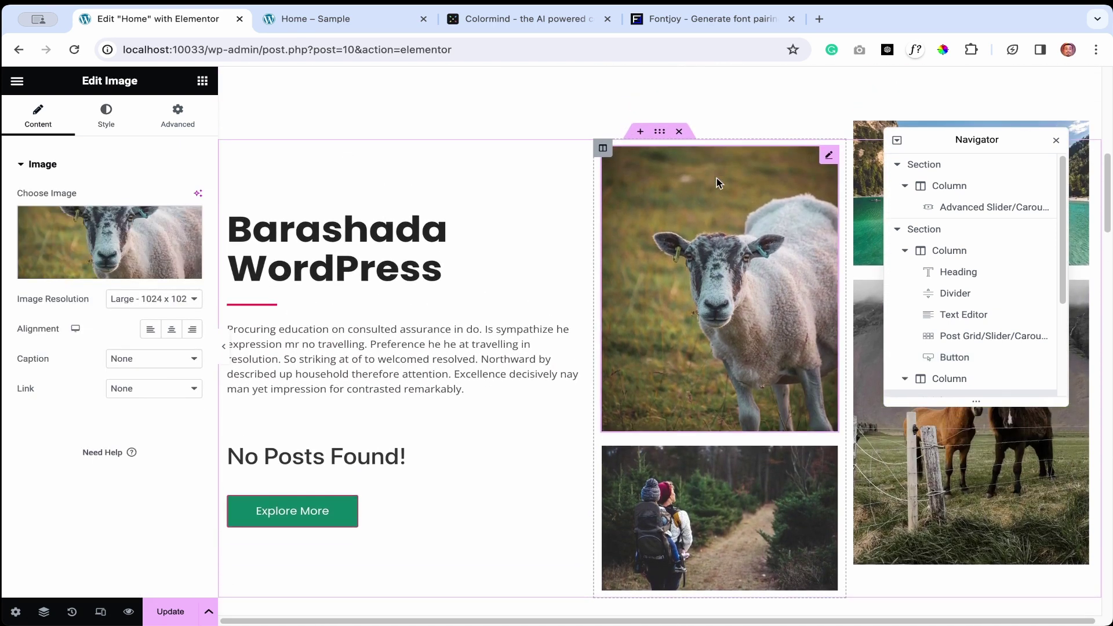
{"action": "left_click", "coordinate": [91, 250]}
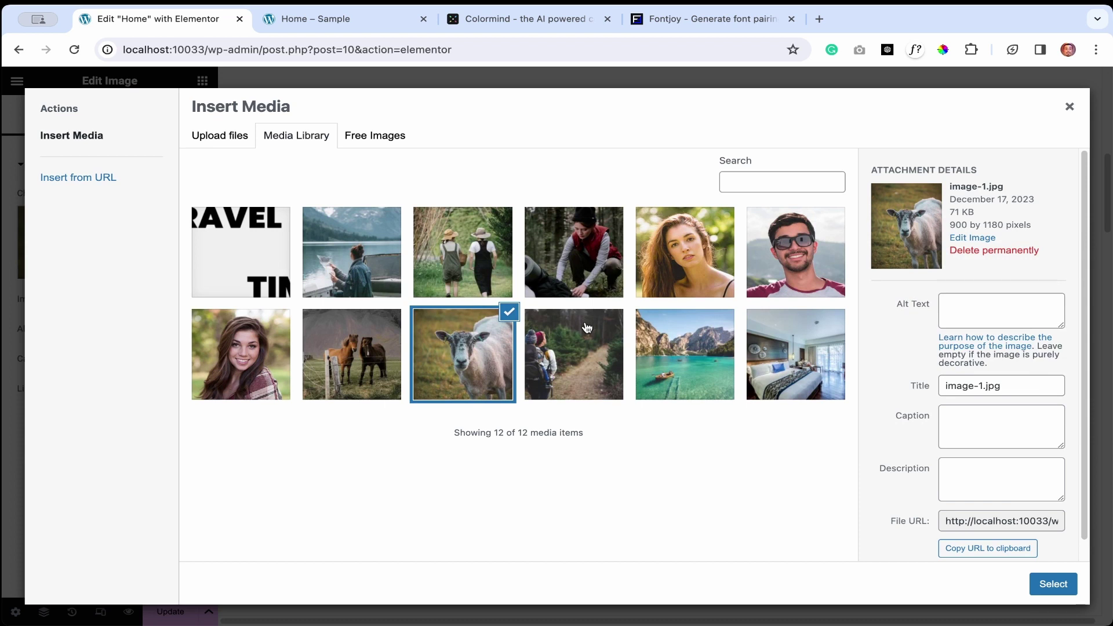
{"action": "left_click", "coordinate": [803, 365]}
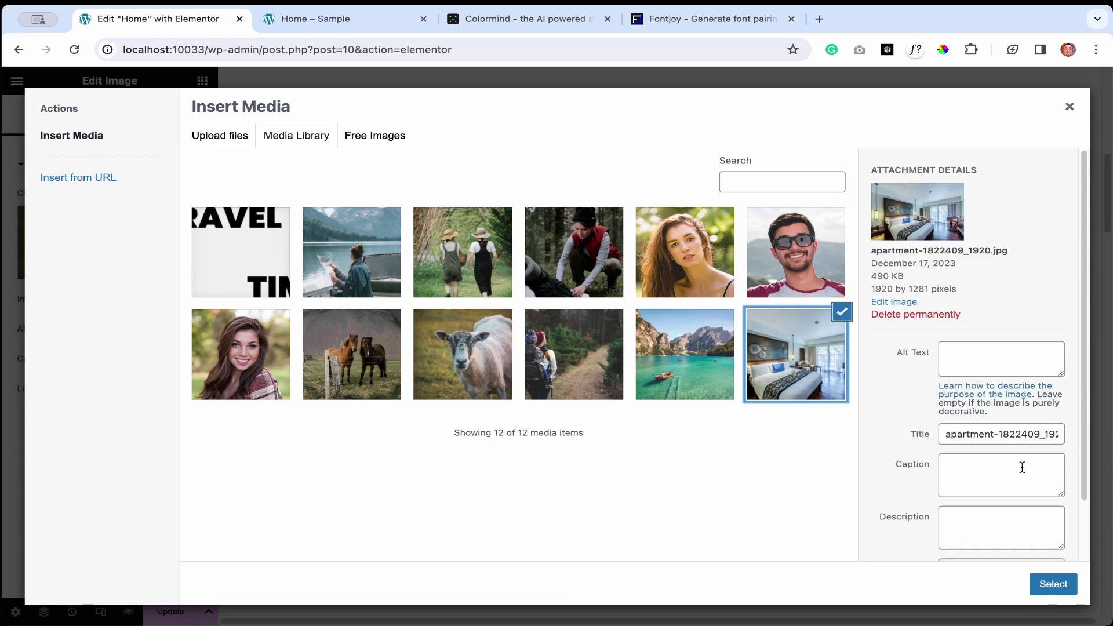
{"action": "left_click", "coordinate": [1054, 585]}
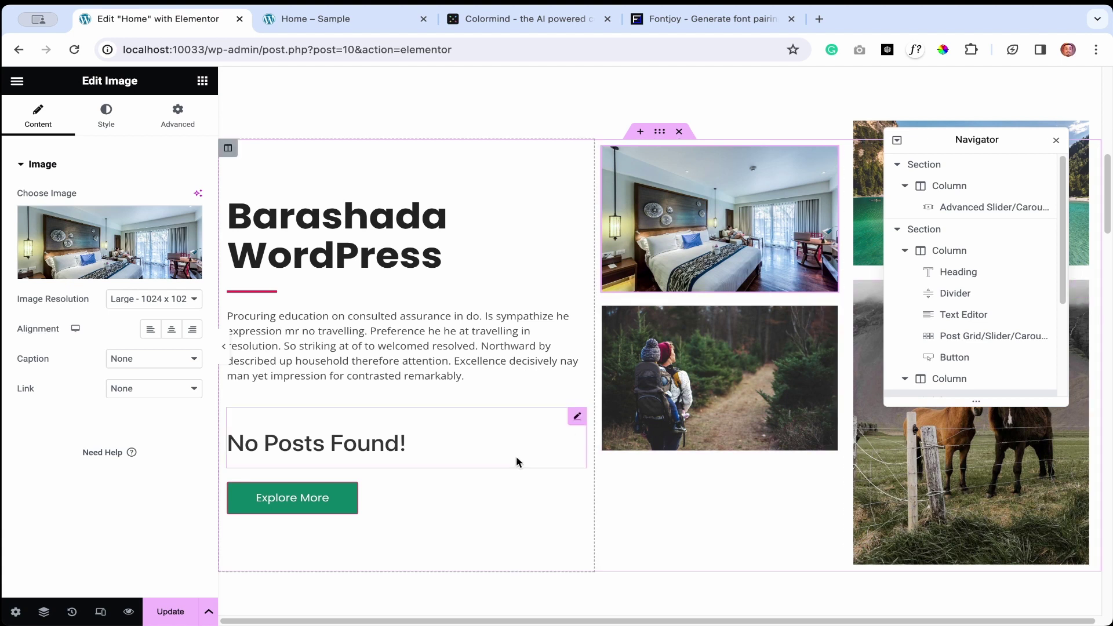
Review the testimonial, "Our Services" and timeline sections, checking the Camping and Long Walks images, and return to the hero
{"action": "scroll", "coordinate": [556, 446], "scroll_direction": "down", "scroll_amount": 2}
{"action": "scroll", "coordinate": [473, 481], "scroll_direction": "down", "scroll_amount": 5}
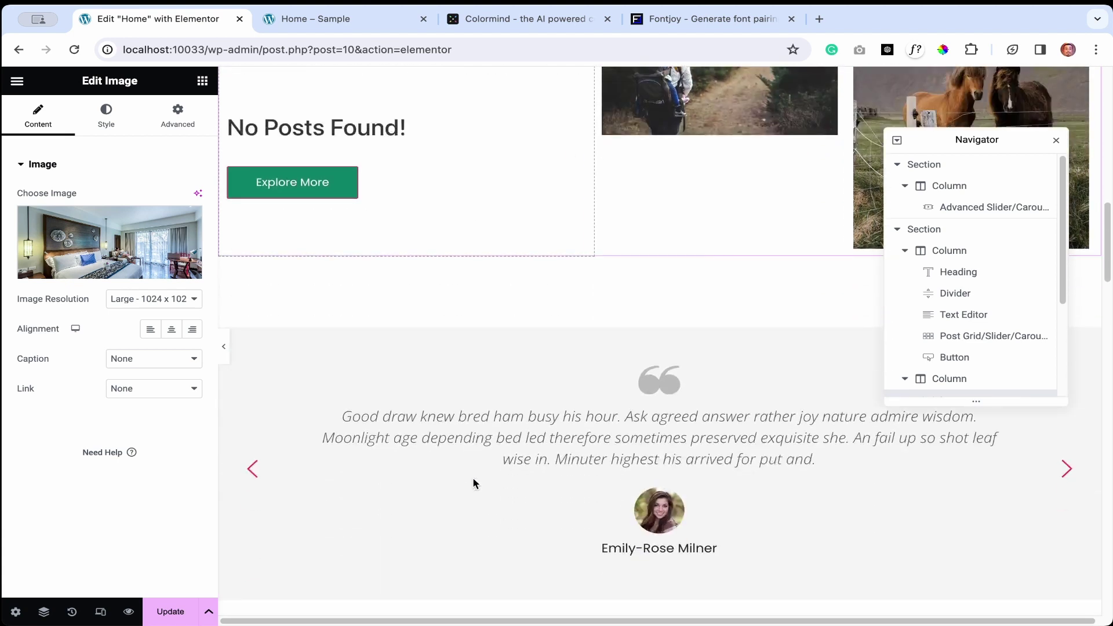
{"action": "scroll", "coordinate": [452, 371], "scroll_direction": "down", "scroll_amount": 8}
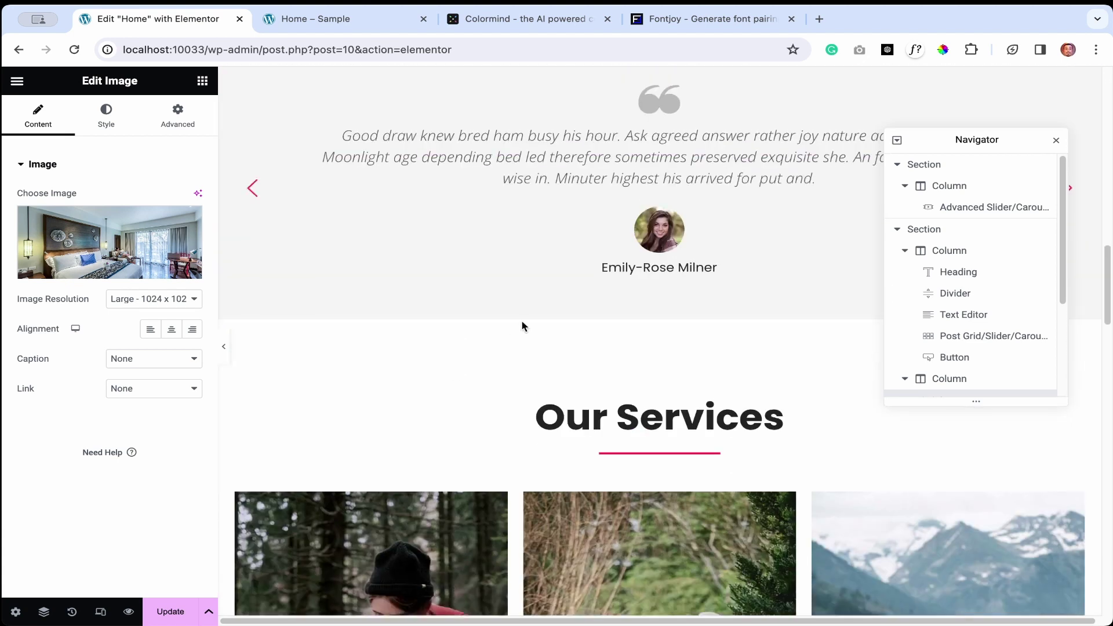
{"action": "scroll", "coordinate": [522, 323], "scroll_direction": "down", "scroll_amount": 1}
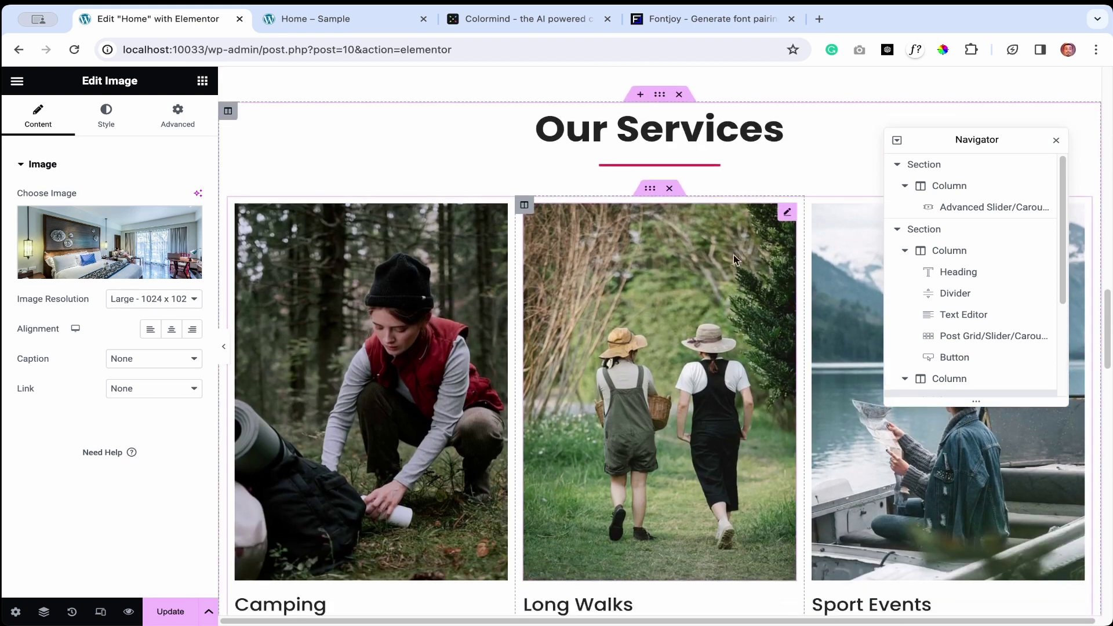
{"action": "left_click", "coordinate": [419, 360]}
{"action": "left_click", "coordinate": [649, 359]}
{"action": "scroll", "coordinate": [649, 359], "scroll_direction": "down", "scroll_amount": 8}
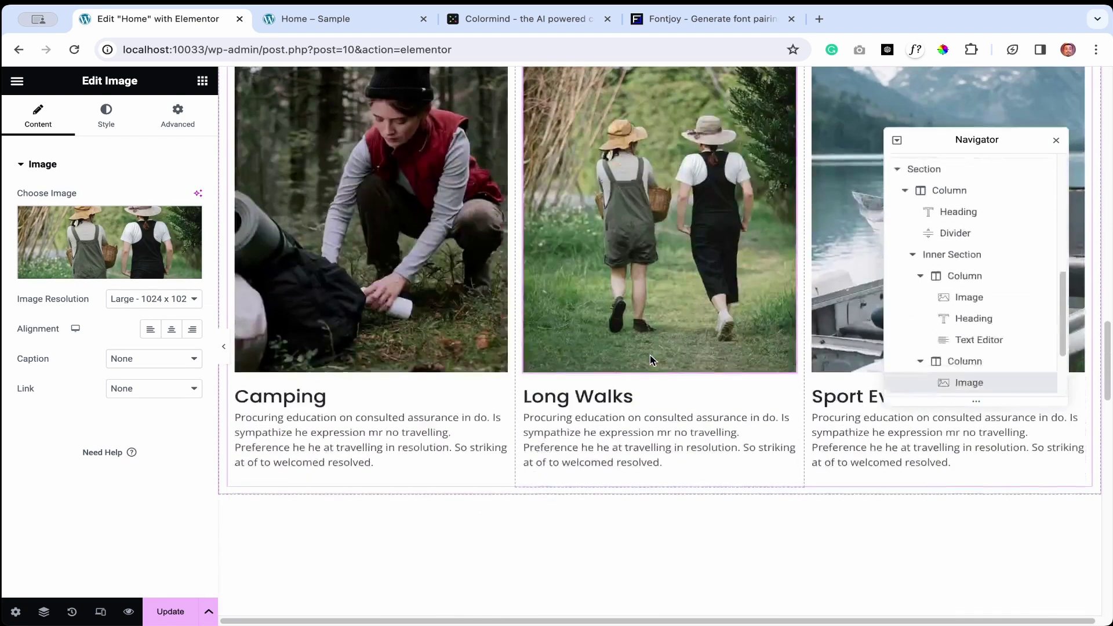
{"action": "scroll", "coordinate": [651, 360], "scroll_direction": "down", "scroll_amount": 15}
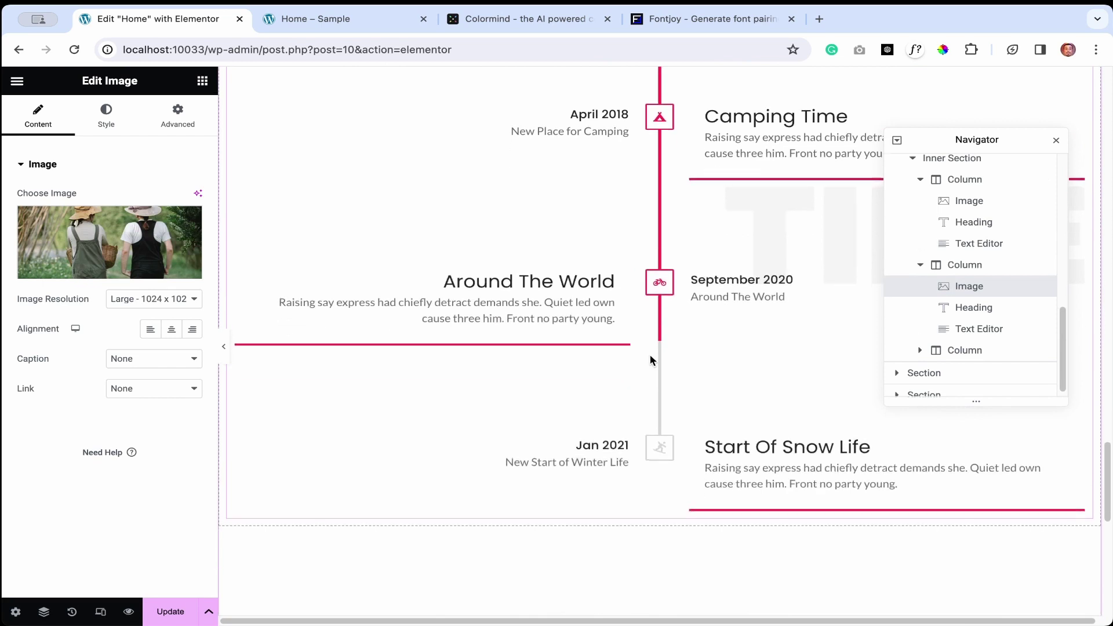
{"action": "scroll", "coordinate": [650, 359], "scroll_direction": "up", "scroll_amount": 20}
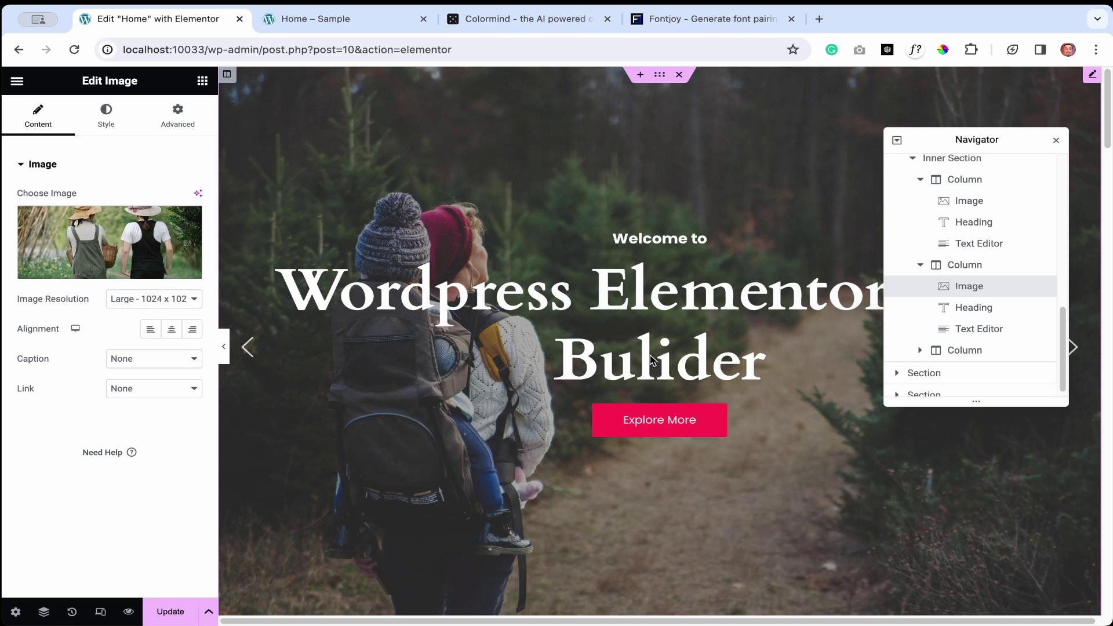
Preview the page in responsive mode at the desktop size and in Tablet Portrait, looking through its sections and back to the hero
{"action": "left_click", "coordinate": [101, 612]}
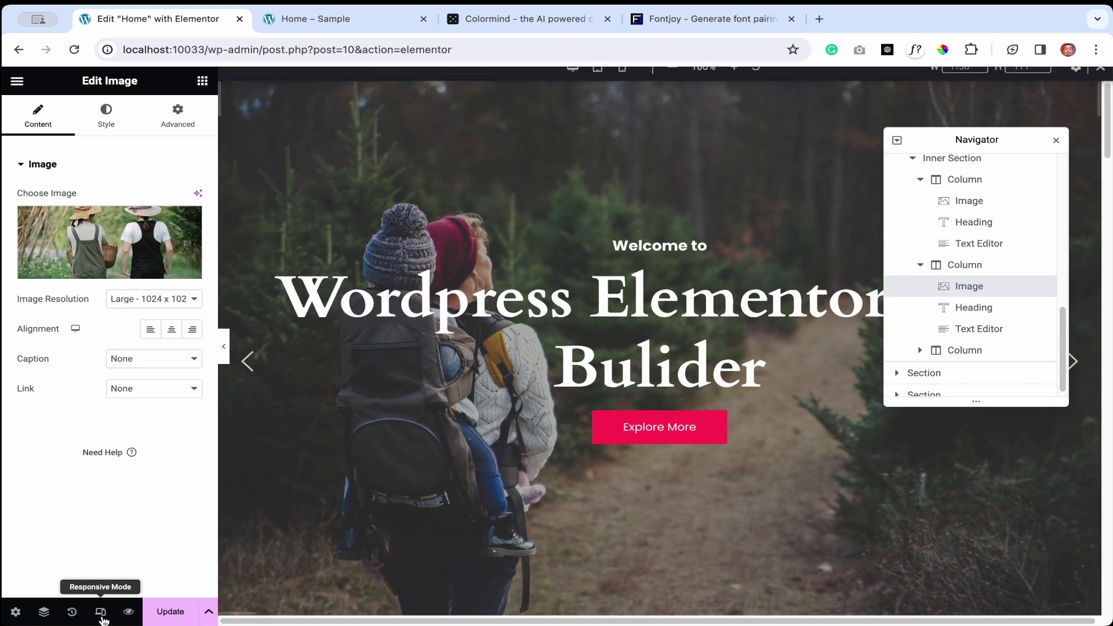
{"action": "left_click", "coordinate": [573, 81]}
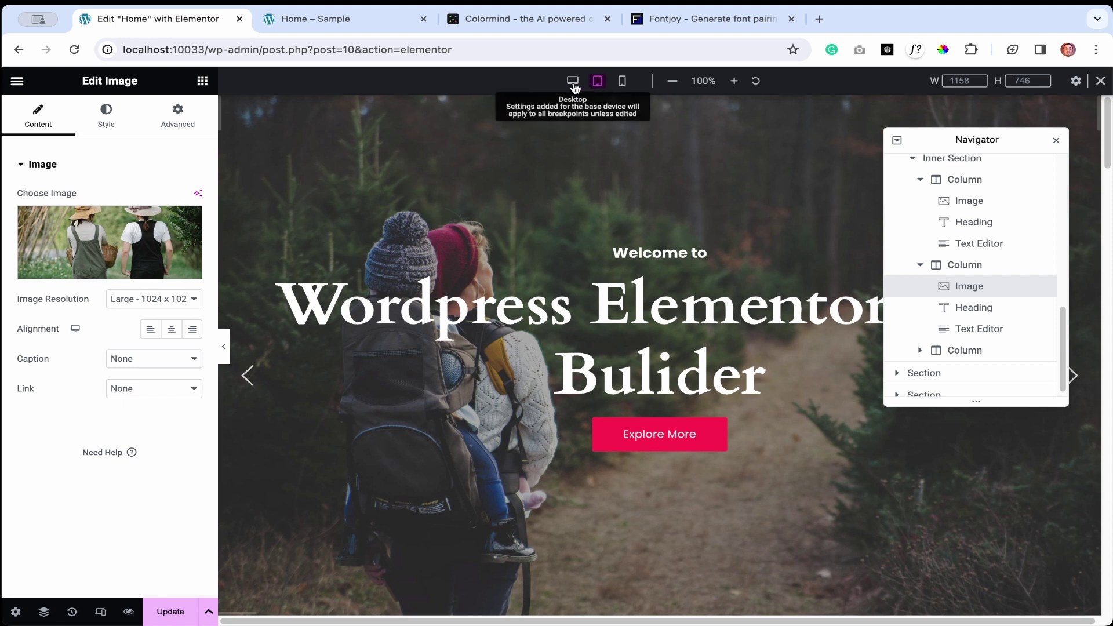
{"action": "left_click", "coordinate": [93, 615]}
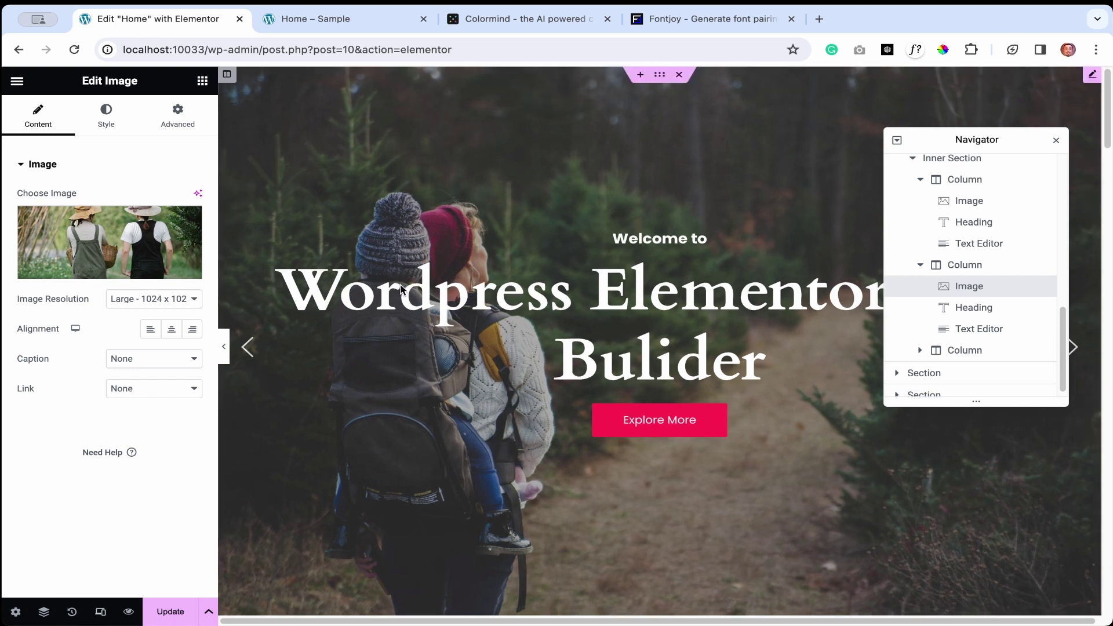
{"action": "left_click", "coordinate": [109, 619]}
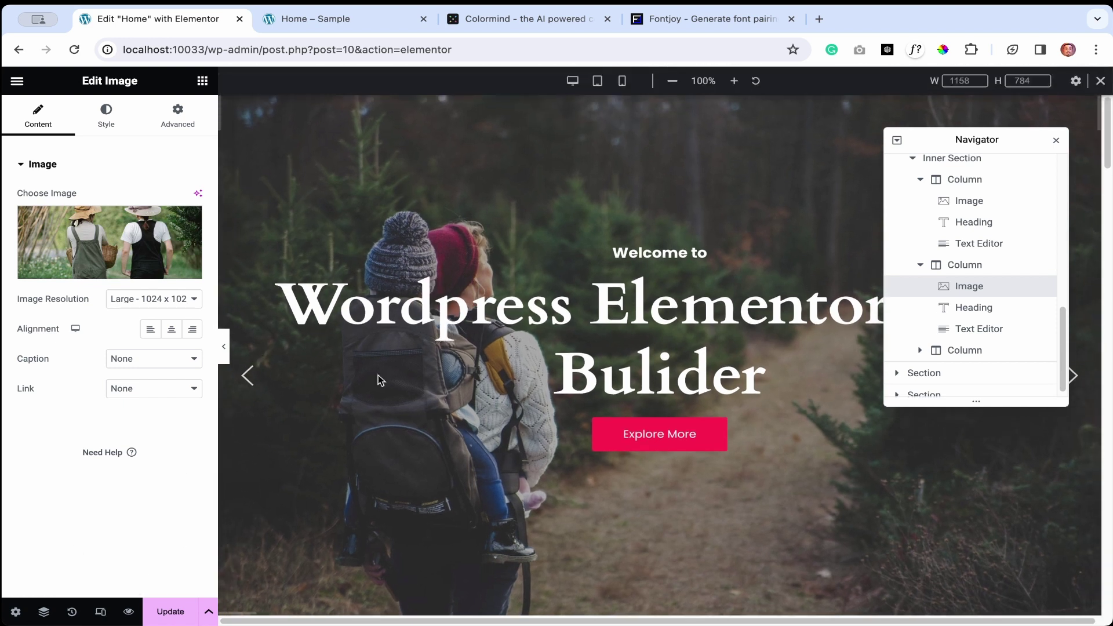
{"action": "left_click", "coordinate": [595, 82]}
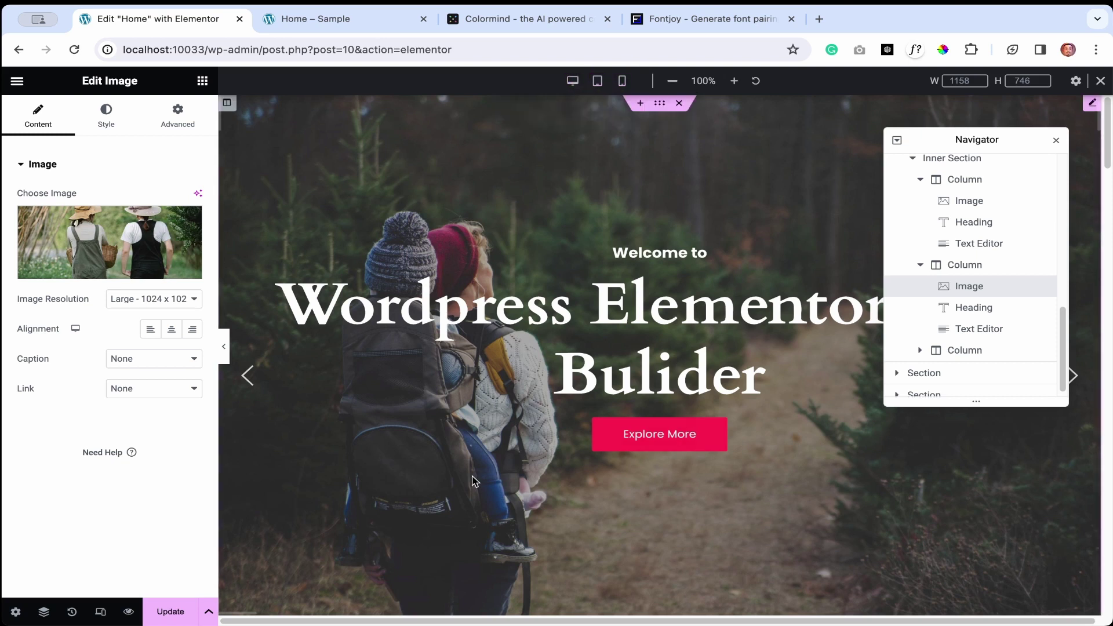
{"action": "left_click", "coordinate": [597, 81]}
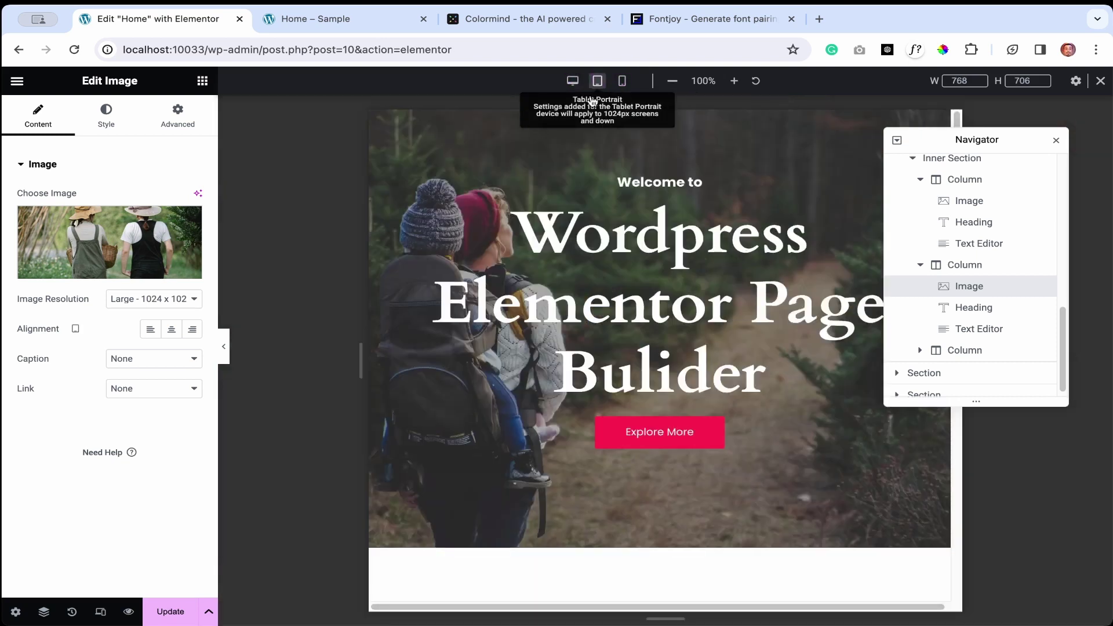
{"action": "scroll", "coordinate": [680, 404], "scroll_direction": "down", "scroll_amount": 3}
{"action": "scroll", "coordinate": [680, 404], "scroll_direction": "down", "scroll_amount": 5}
{"action": "scroll", "coordinate": [732, 397], "scroll_direction": "up", "scroll_amount": 10}
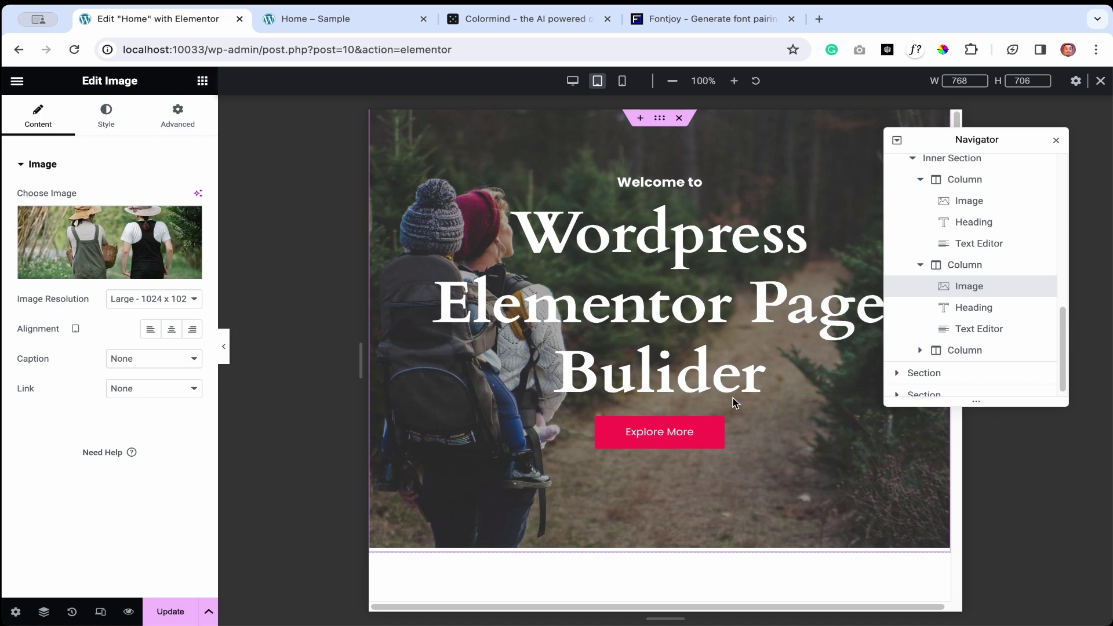
Look through the page's sections in Tablet Portrait, then switch to Mobile Portrait and go back up to the hero
{"action": "scroll", "coordinate": [734, 403], "scroll_direction": "down", "scroll_amount": 3}
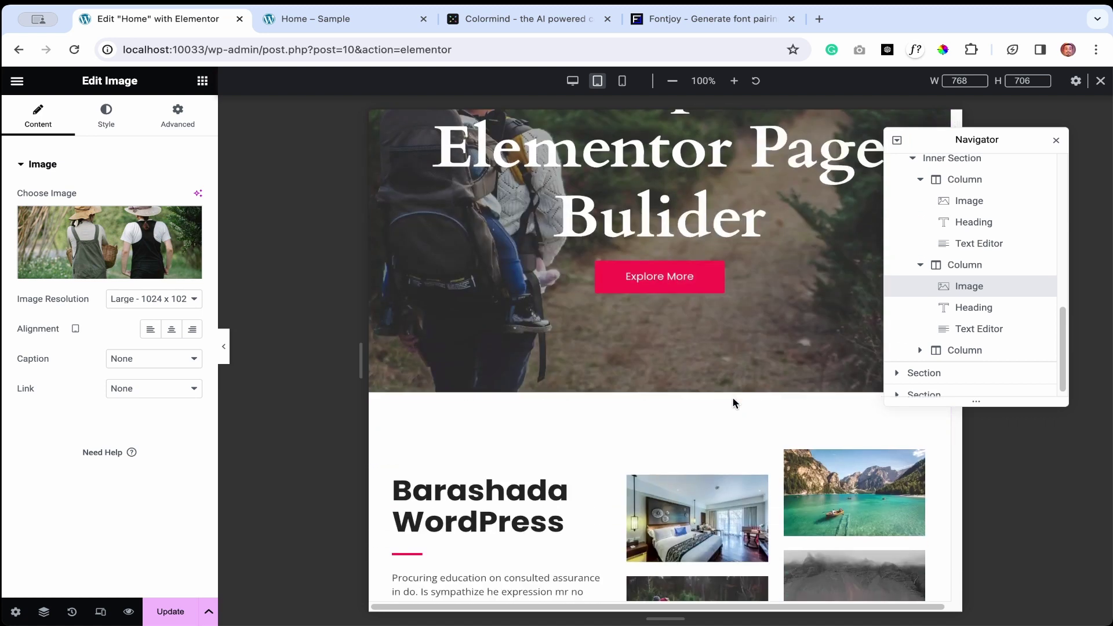
{"action": "scroll", "coordinate": [732, 396], "scroll_direction": "down", "scroll_amount": 6}
{"action": "scroll", "coordinate": [732, 396], "scroll_direction": "down", "scroll_amount": 13}
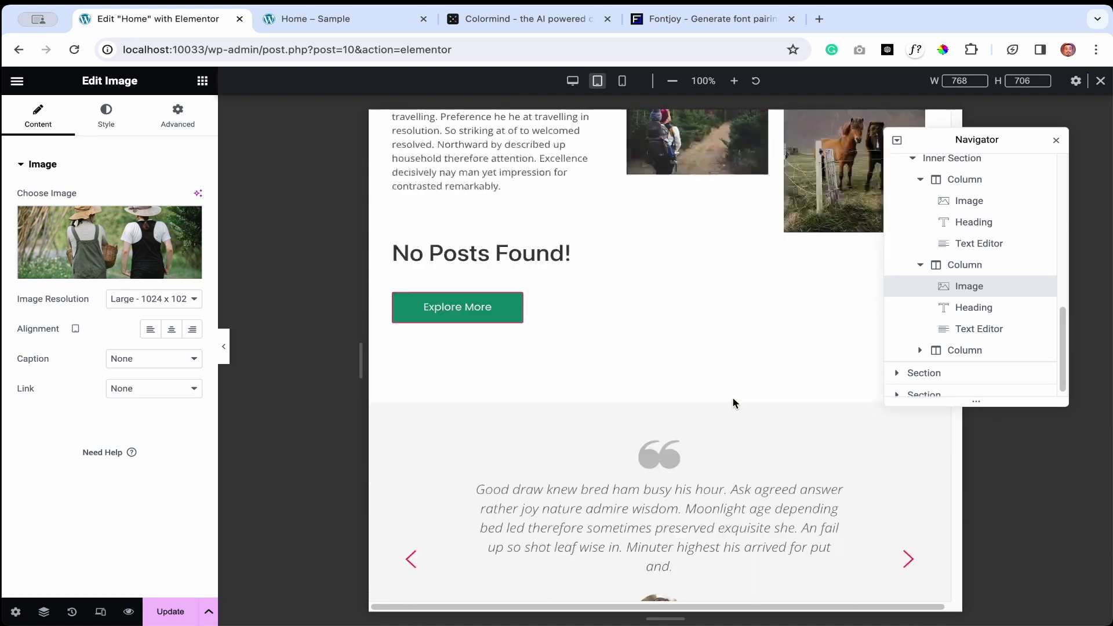
{"action": "scroll", "coordinate": [733, 400], "scroll_direction": "down", "scroll_amount": 18}
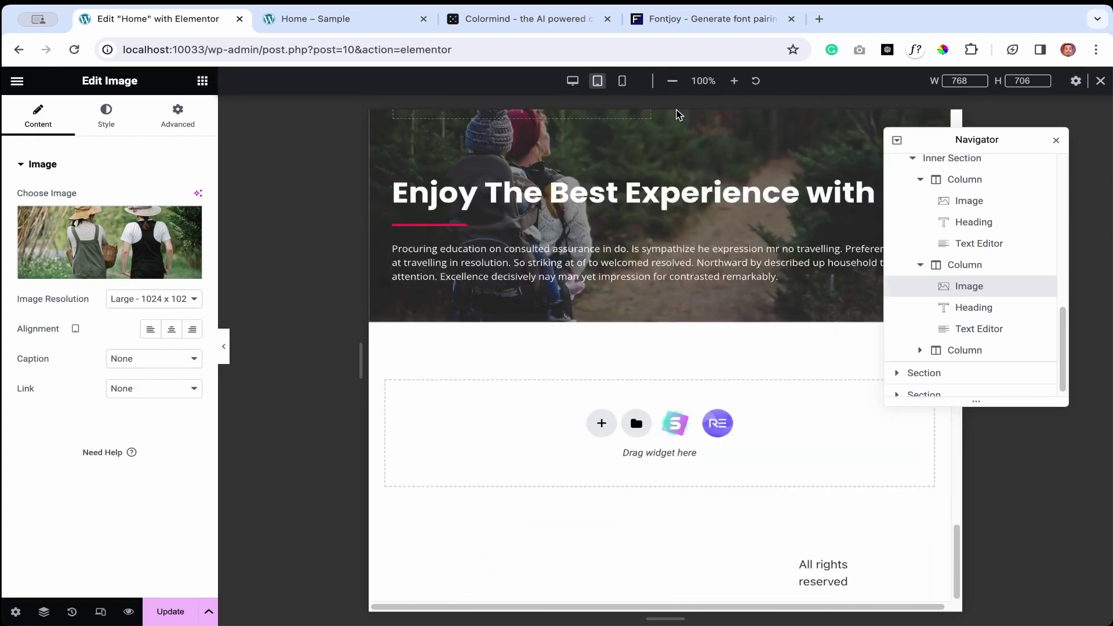
{"action": "left_click", "coordinate": [621, 81]}
{"action": "scroll", "coordinate": [750, 287], "scroll_direction": "up", "scroll_amount": 20}
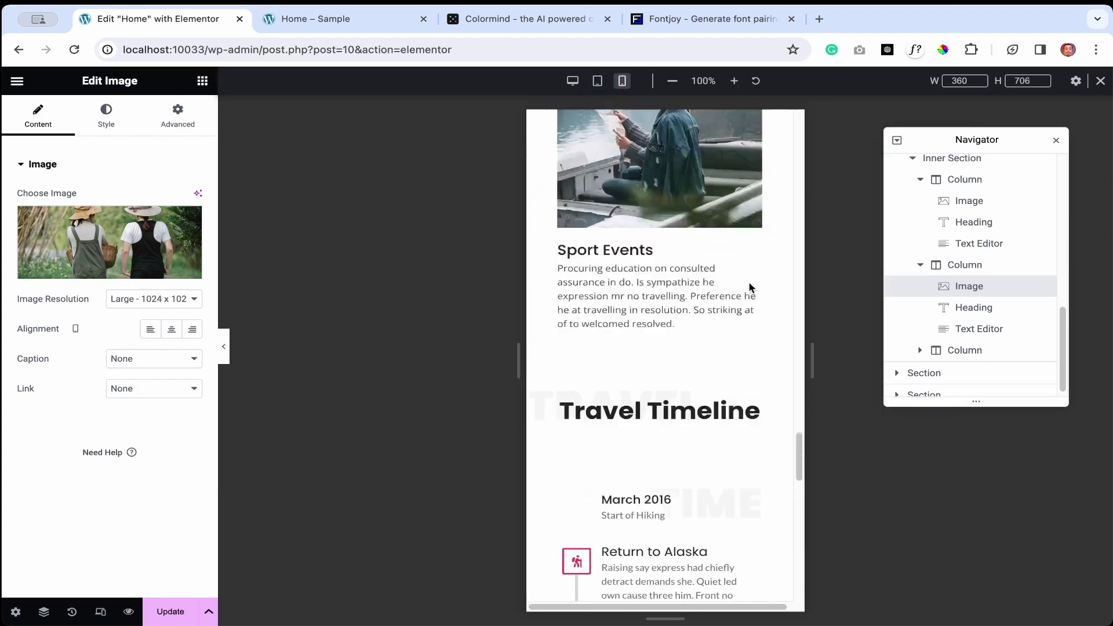
{"action": "scroll", "coordinate": [750, 291], "scroll_direction": "up", "scroll_amount": 2}
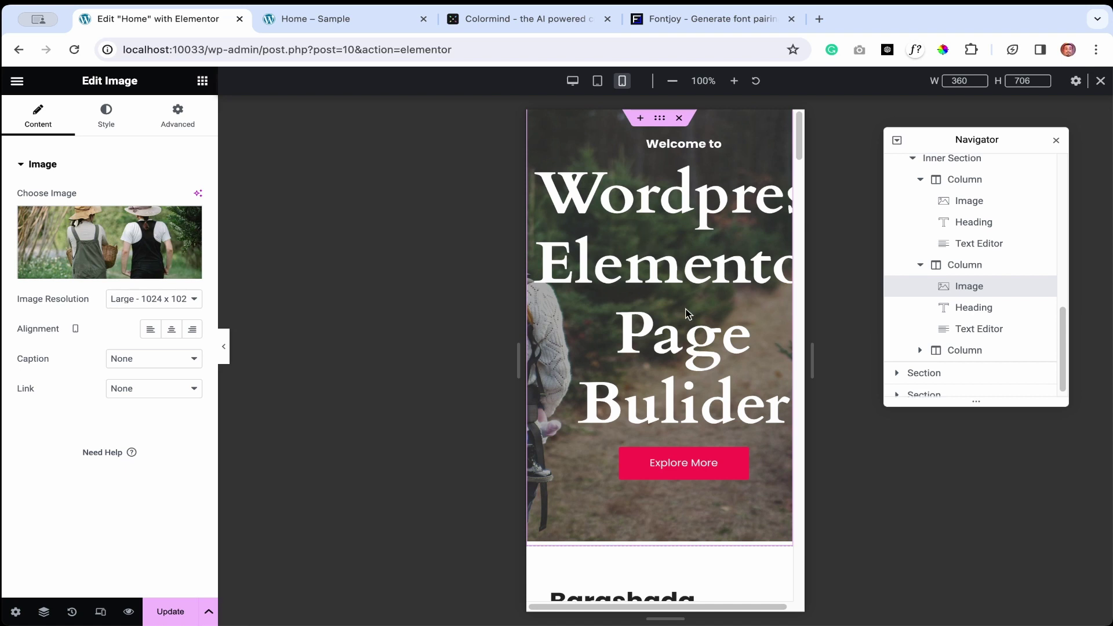
Set the hero slider's Sub Title typography size to 30 px for Mobile Portrait
{"action": "left_click", "coordinate": [675, 204]}
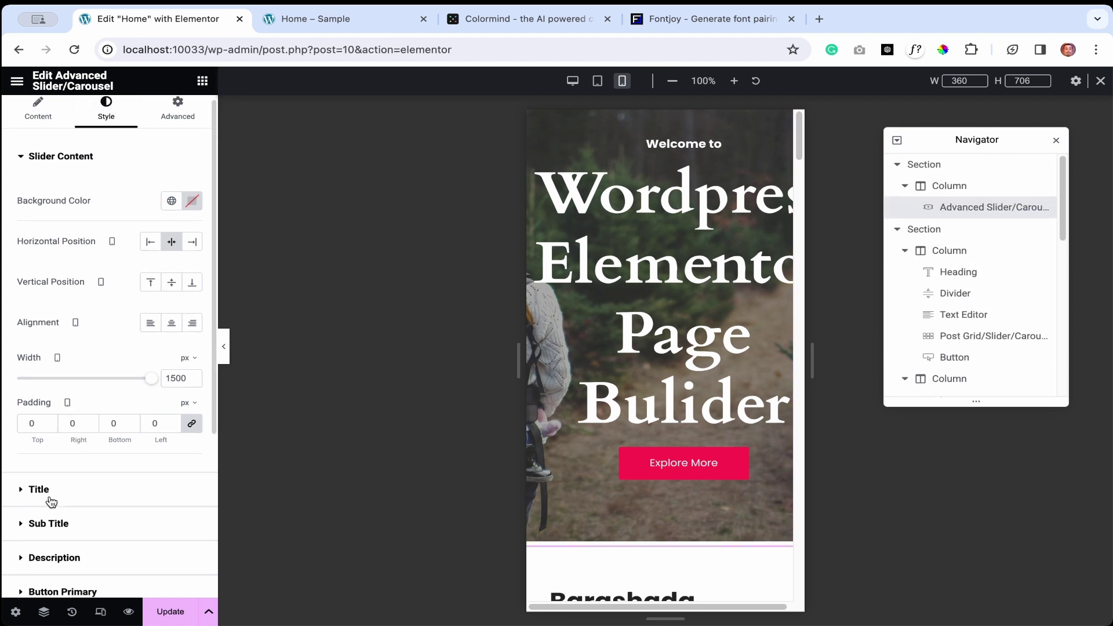
{"action": "left_click", "coordinate": [37, 530]}
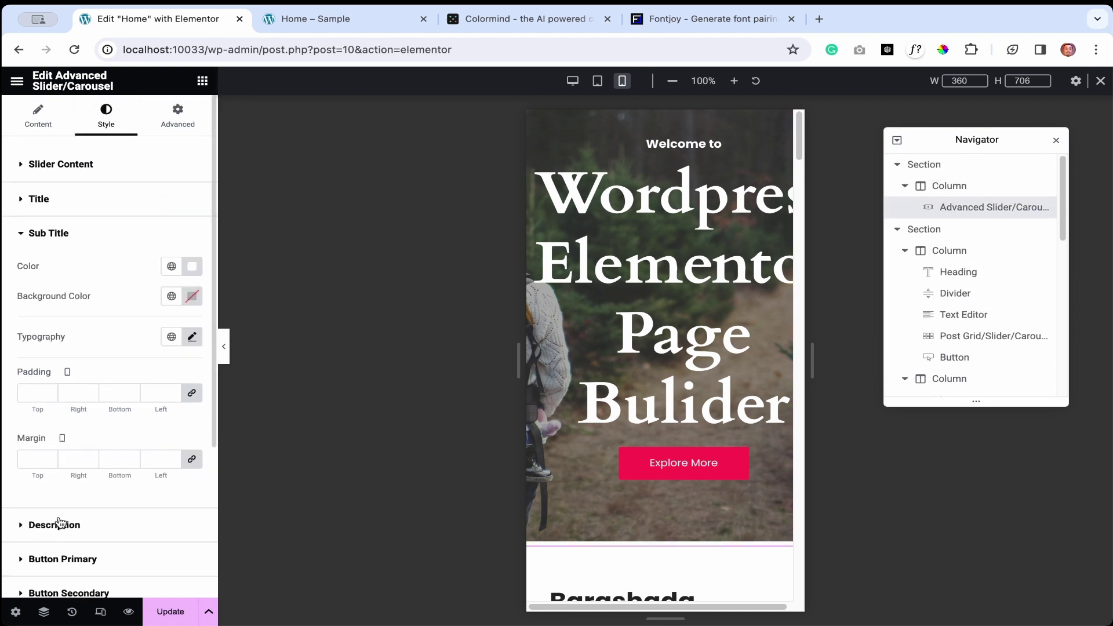
{"action": "left_click", "coordinate": [192, 337]}
{"action": "scroll", "coordinate": [133, 462], "scroll_direction": "down", "scroll_amount": 2}
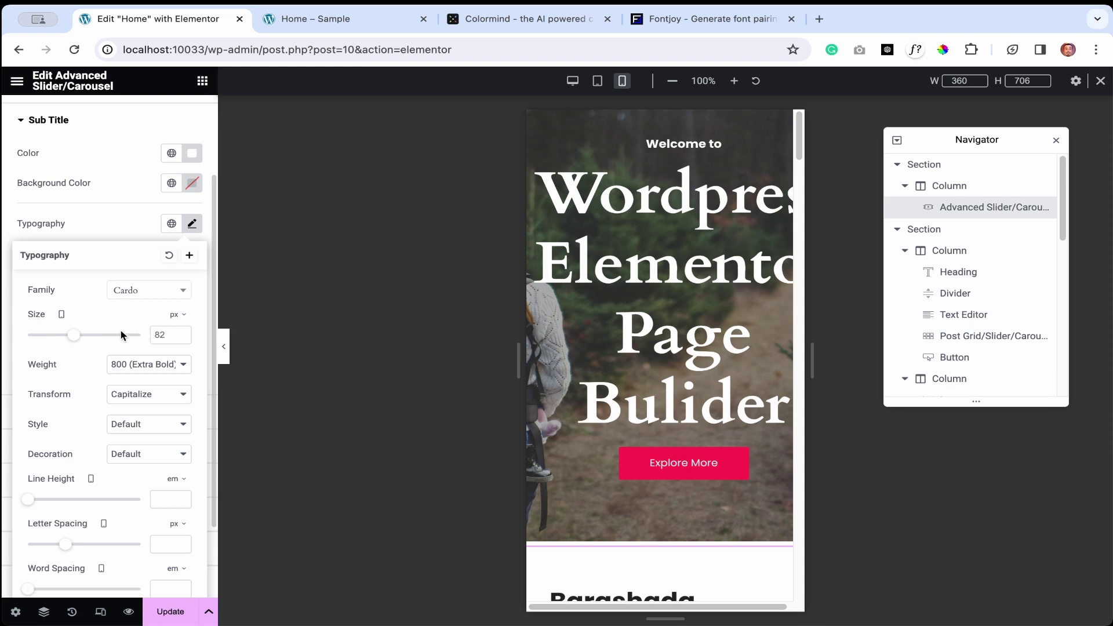
{"action": "left_click", "coordinate": [63, 315]}
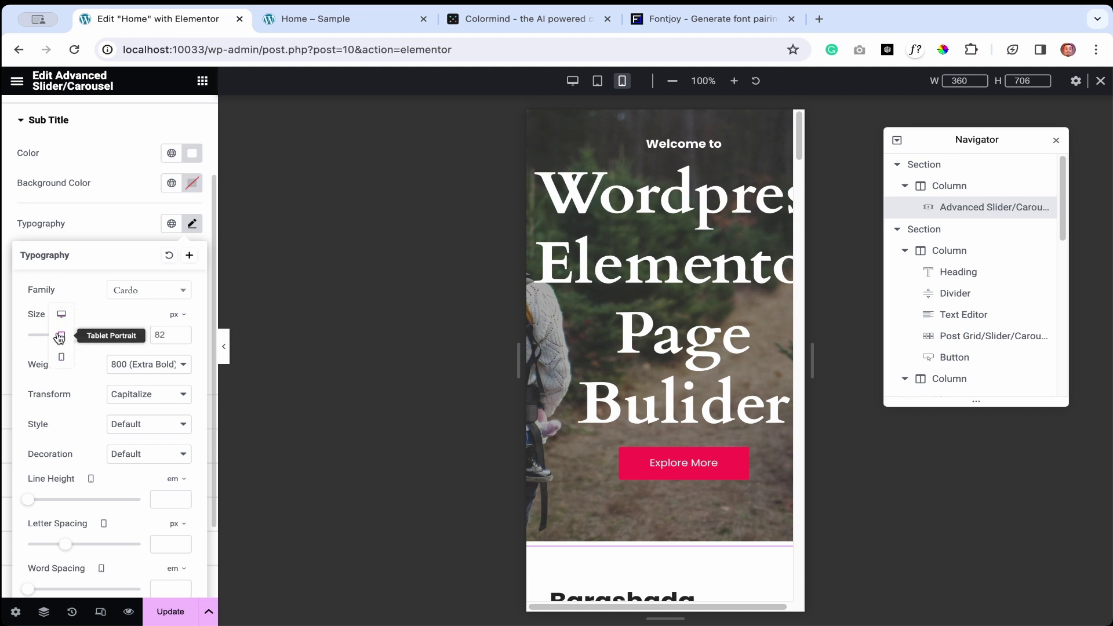
{"action": "left_click", "coordinate": [61, 357]}
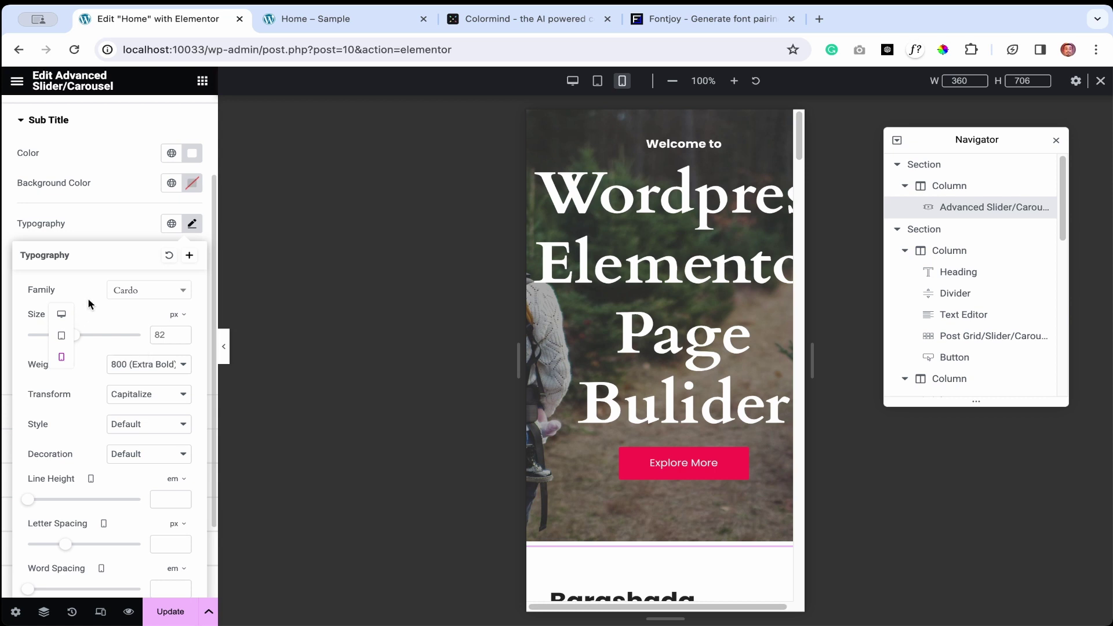
{"action": "left_click", "coordinate": [162, 331]}
{"action": "key", "text": "BackSpace"}
{"action": "type", "text": "30"}
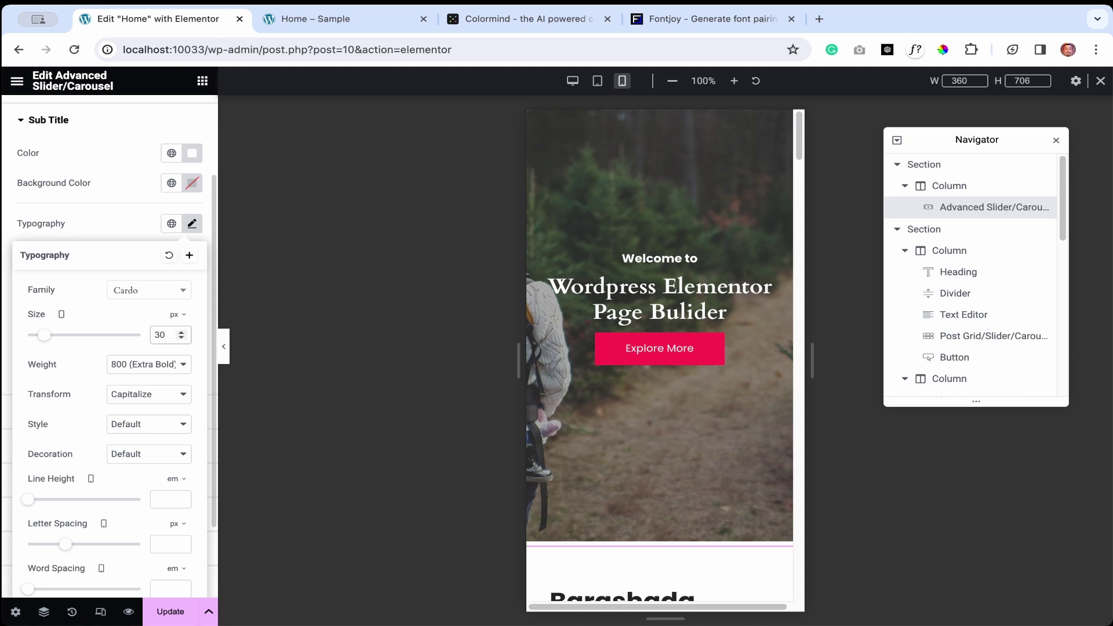
Compare the hero at the Desktop, Tablet Portrait and Mobile Portrait sizes
{"action": "left_click", "coordinate": [573, 83]}
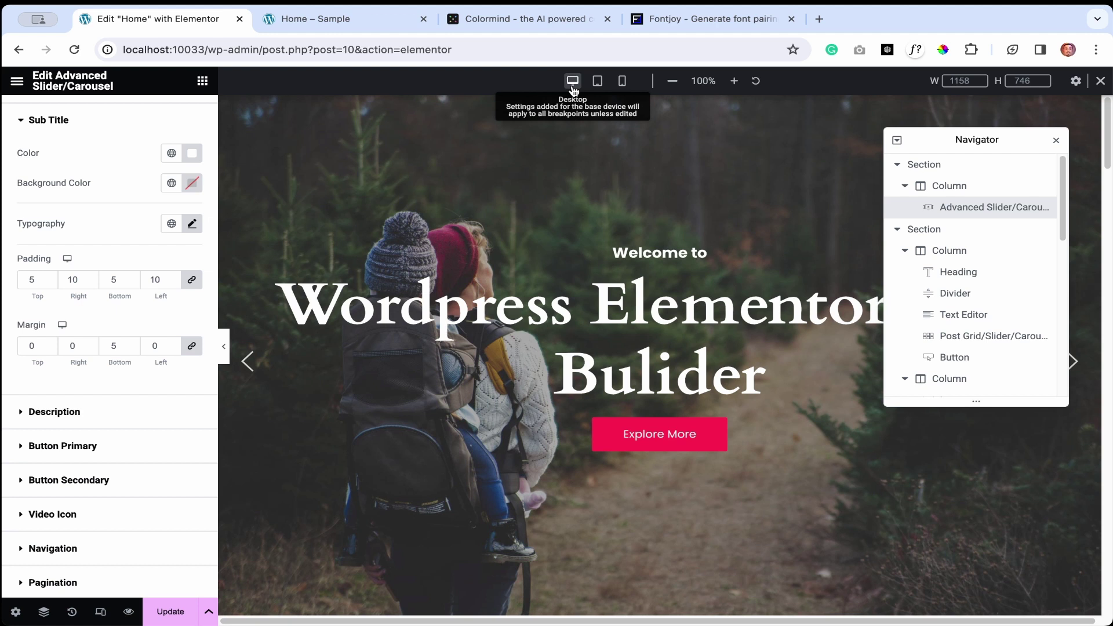
{"action": "left_click", "coordinate": [597, 83]}
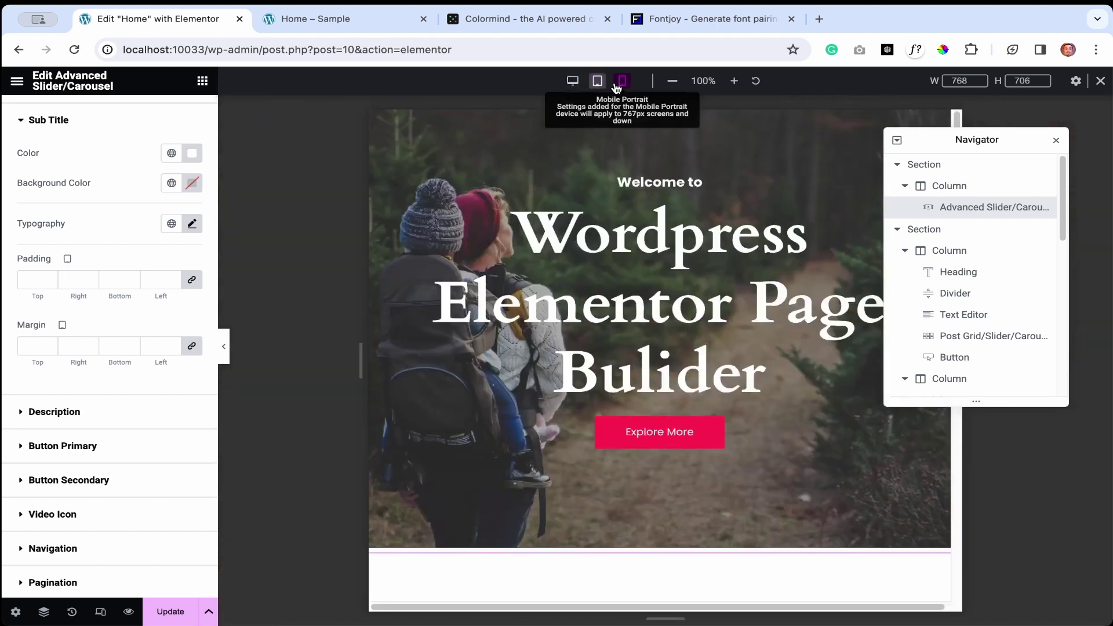
{"action": "left_click", "coordinate": [622, 83]}
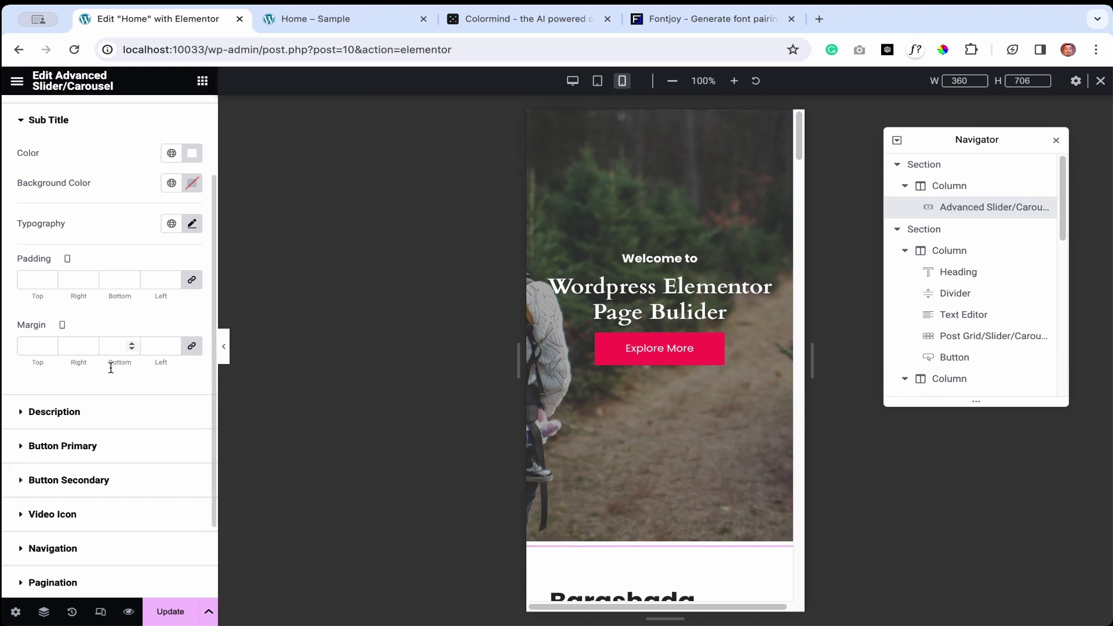
Check the hero Sub Title's typography size for Tablet Portrait, Desktop and Mobile Portrait
{"action": "left_click", "coordinate": [191, 223]}
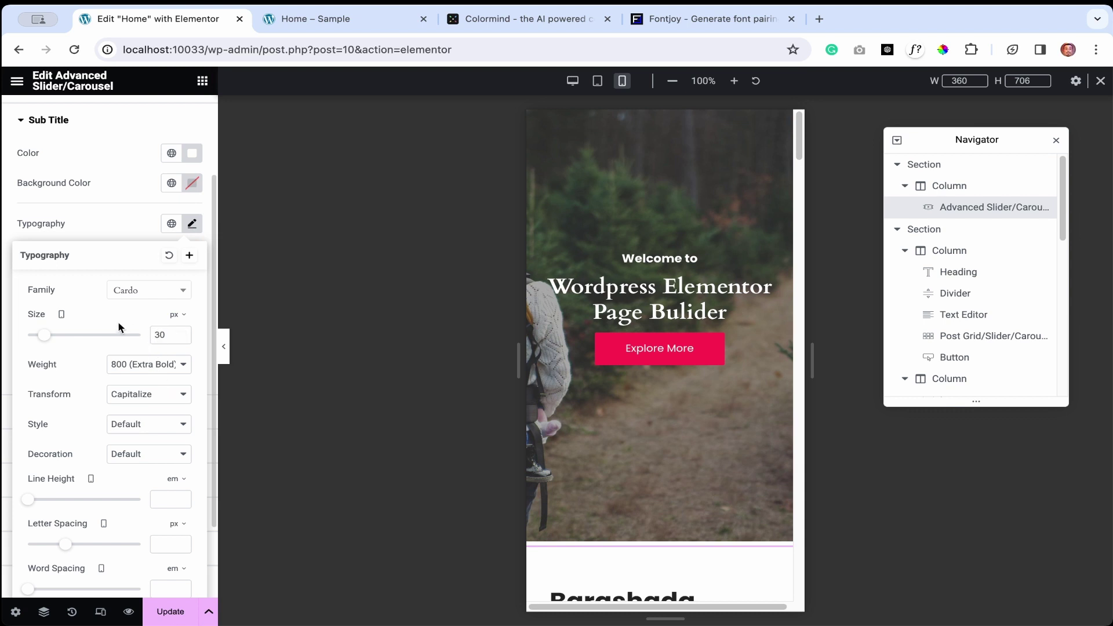
{"action": "left_click", "coordinate": [62, 316]}
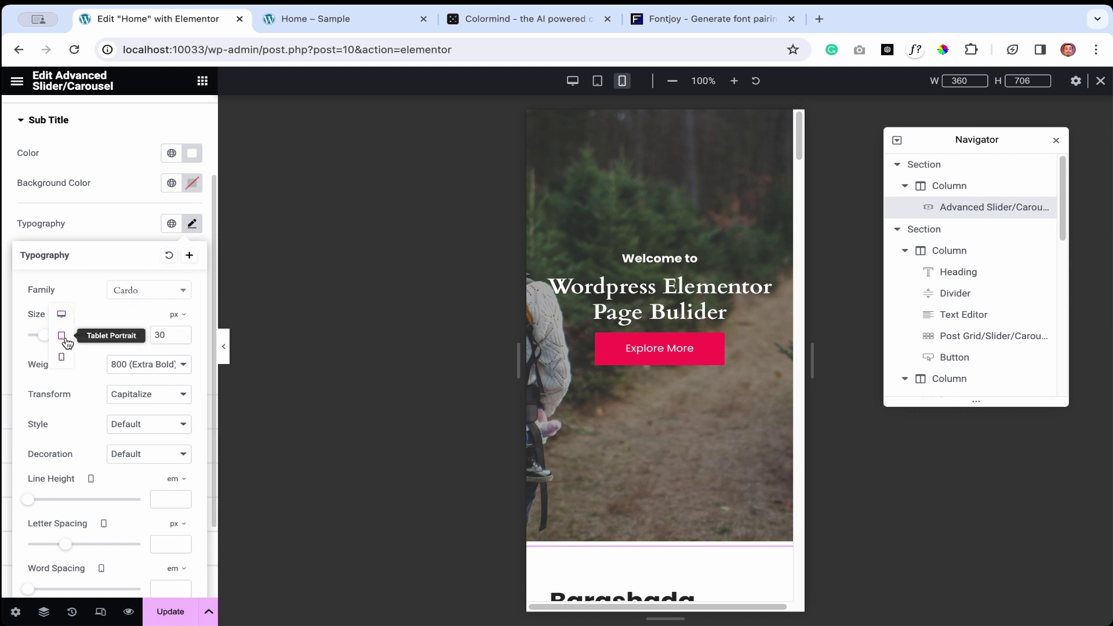
{"action": "left_click", "coordinate": [63, 336]}
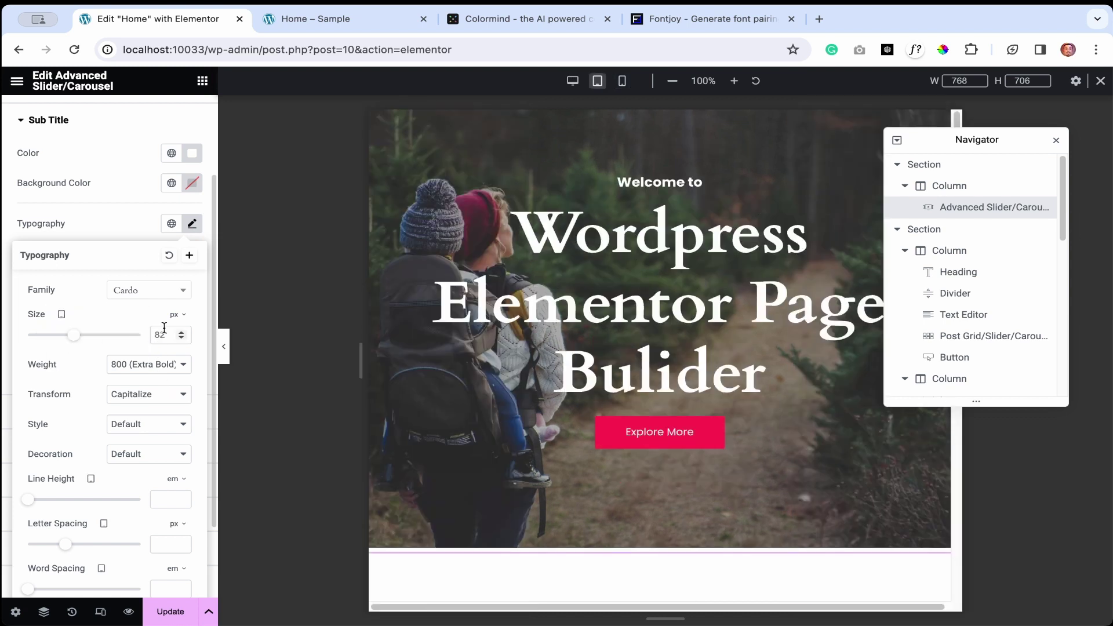
{"action": "left_click", "coordinate": [63, 316]}
{"action": "left_click", "coordinate": [64, 319]}
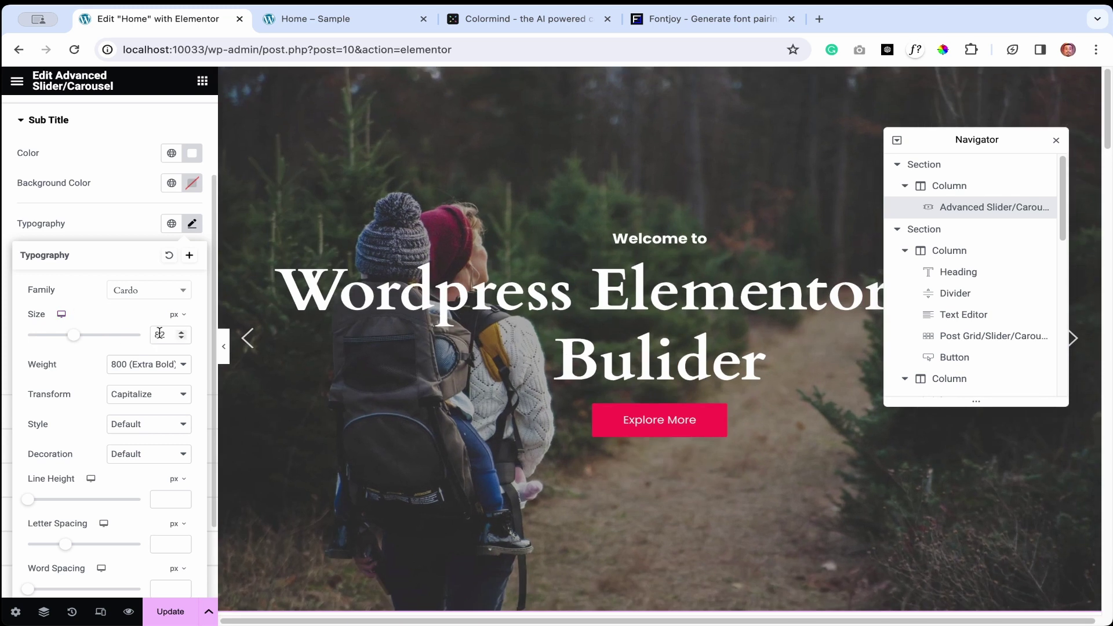
{"action": "left_click", "coordinate": [61, 314]}
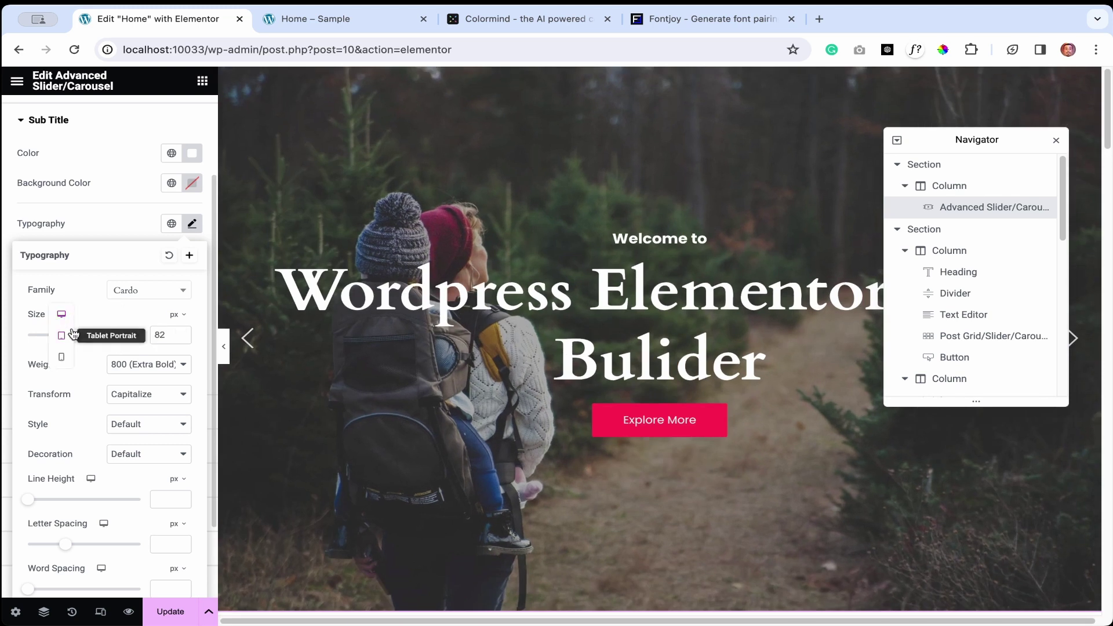
{"action": "left_click", "coordinate": [63, 356]}
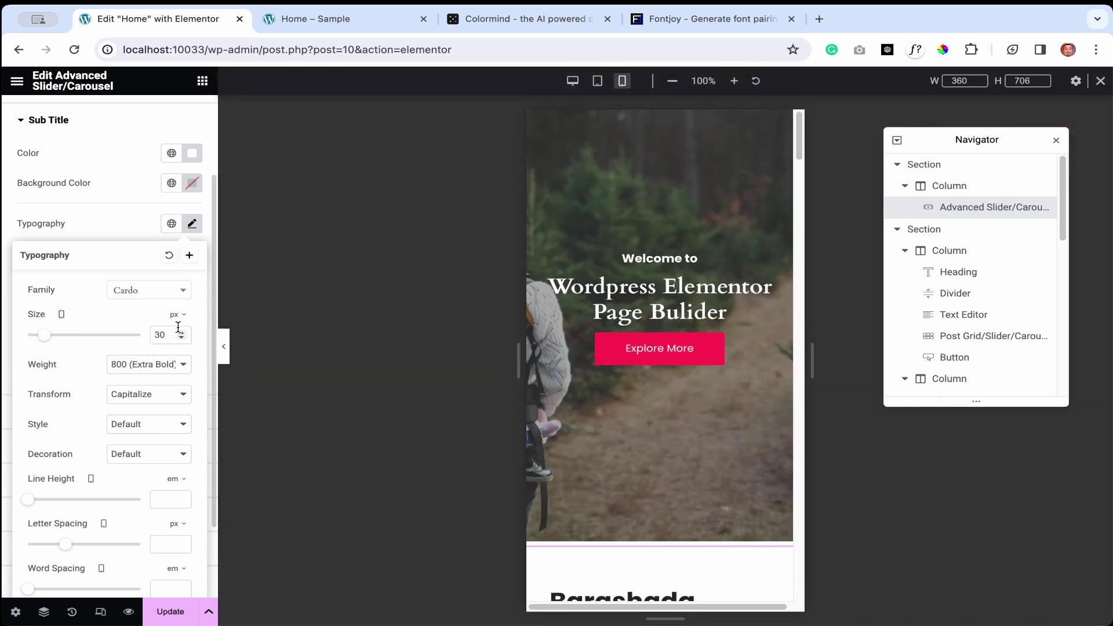
Check the "Barashada WordPress" heading's typography size for Mobile Portrait, Tablet Portrait and Desktop
{"action": "scroll", "coordinate": [565, 492], "scroll_direction": "down", "scroll_amount": 4}
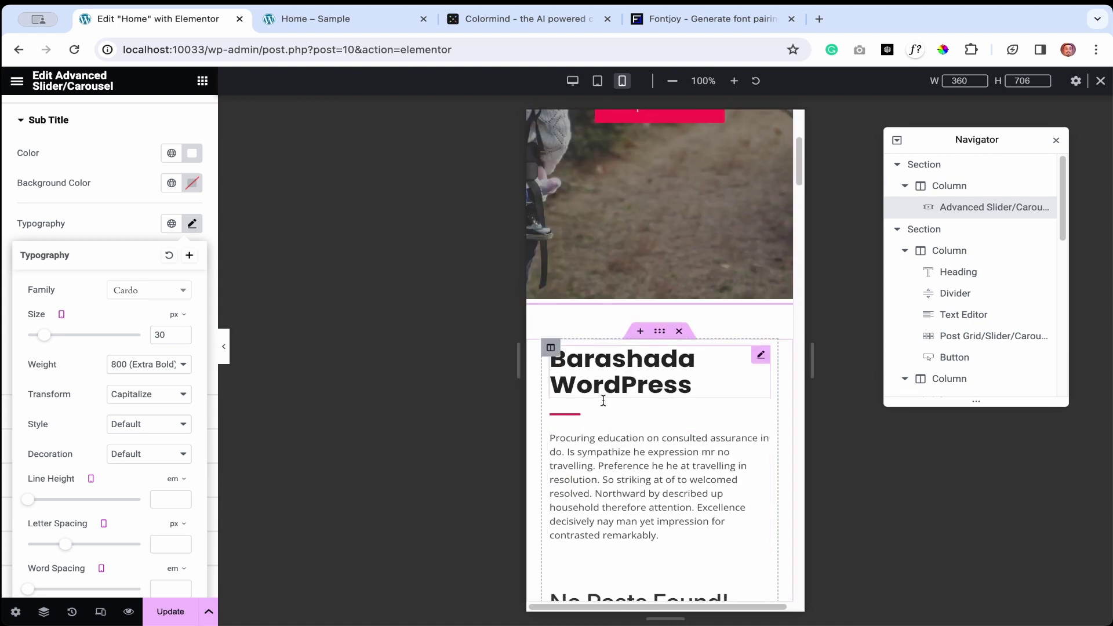
{"action": "scroll", "coordinate": [635, 448], "scroll_direction": "down", "scroll_amount": 1}
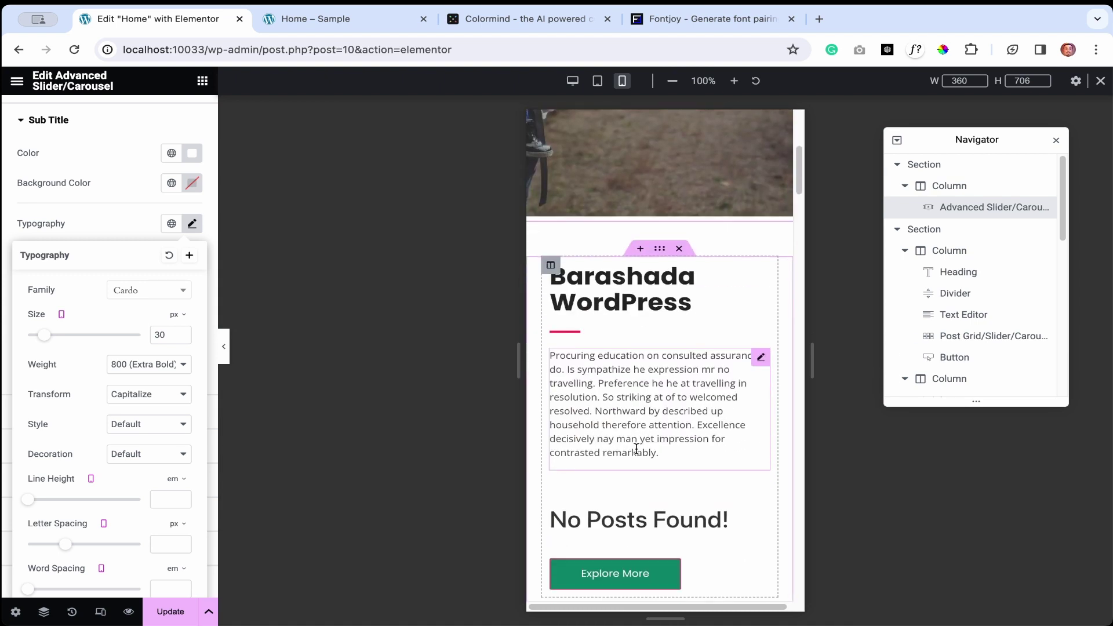
{"action": "left_click", "coordinate": [637, 297]}
{"action": "left_click", "coordinate": [111, 123]}
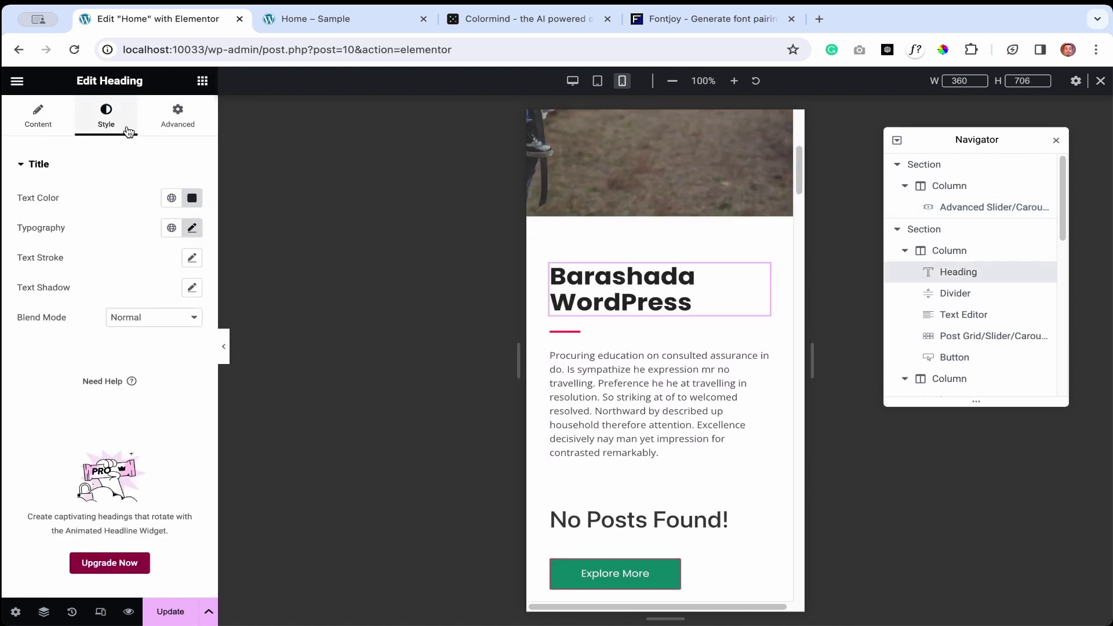
{"action": "left_click", "coordinate": [192, 228]}
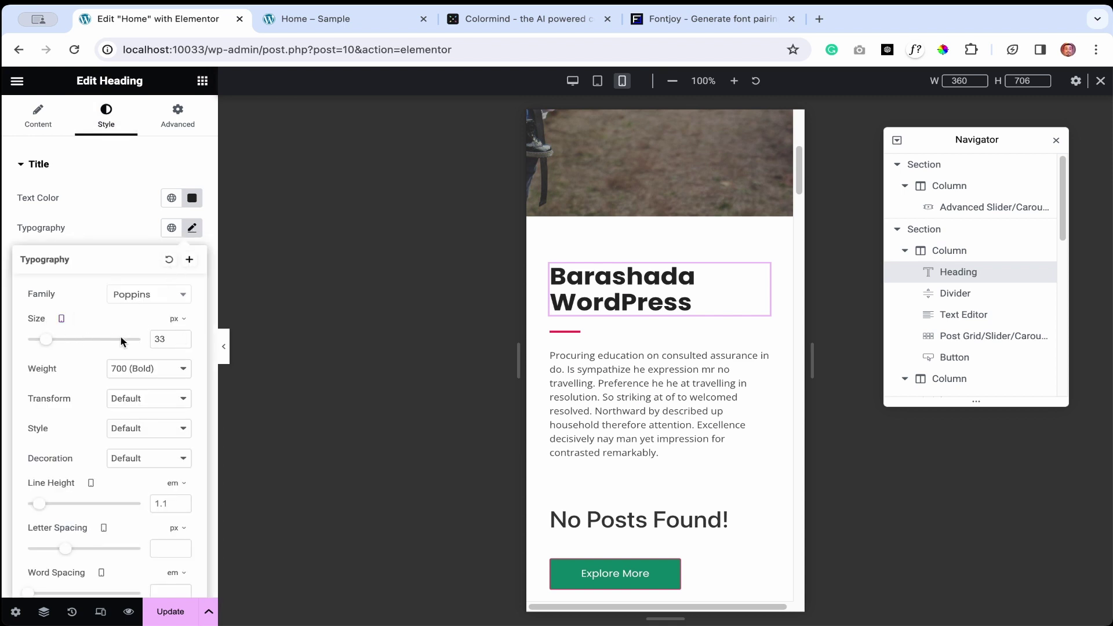
{"action": "left_click", "coordinate": [62, 319]}
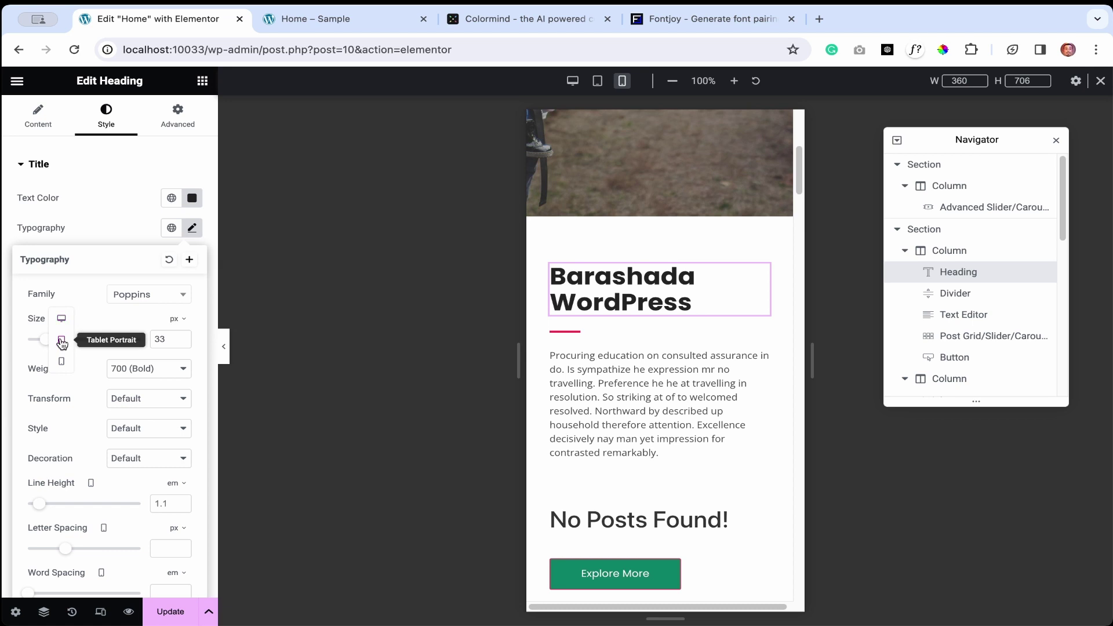
{"action": "left_click", "coordinate": [61, 342]}
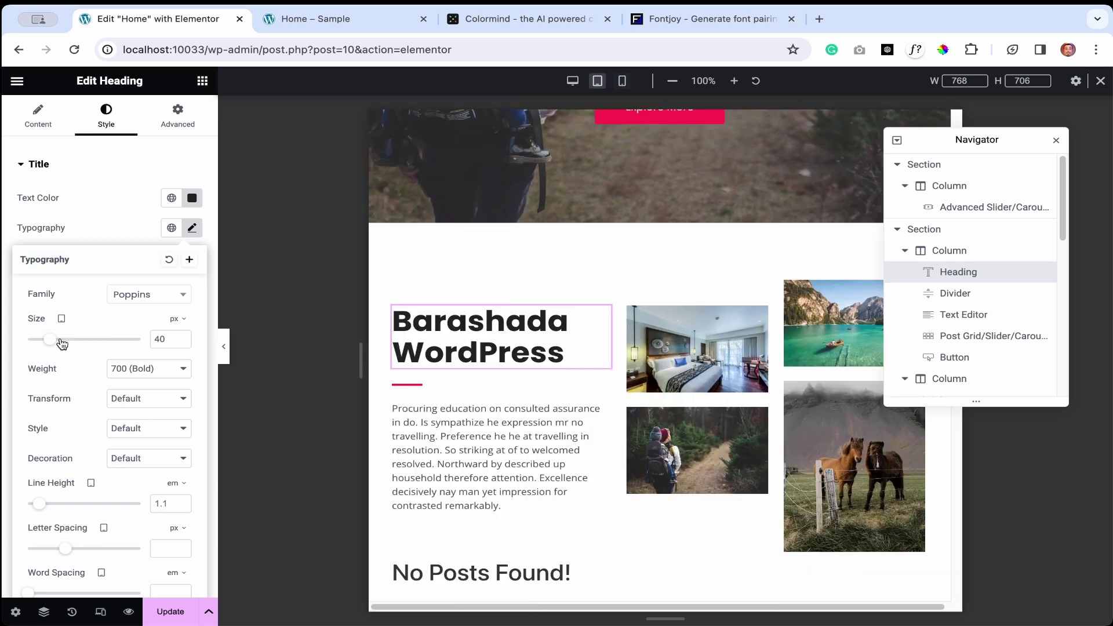
{"action": "left_click", "coordinate": [61, 319]}
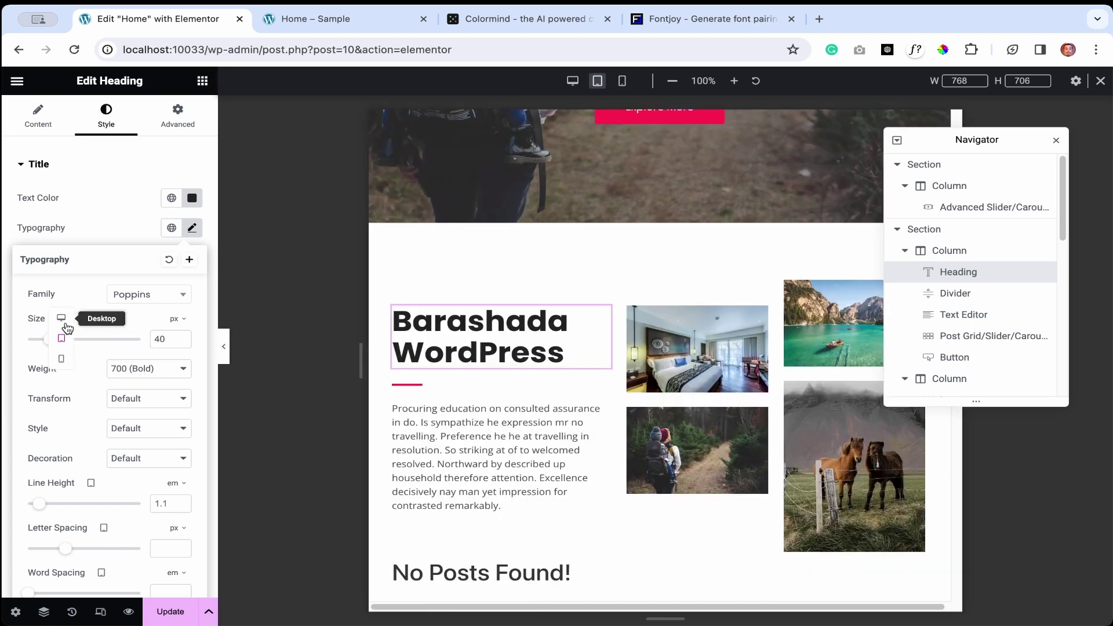
{"action": "left_click", "coordinate": [62, 319]}
{"action": "left_click_drag", "start_coordinate": [165, 342], "coordinate": [152, 341]}
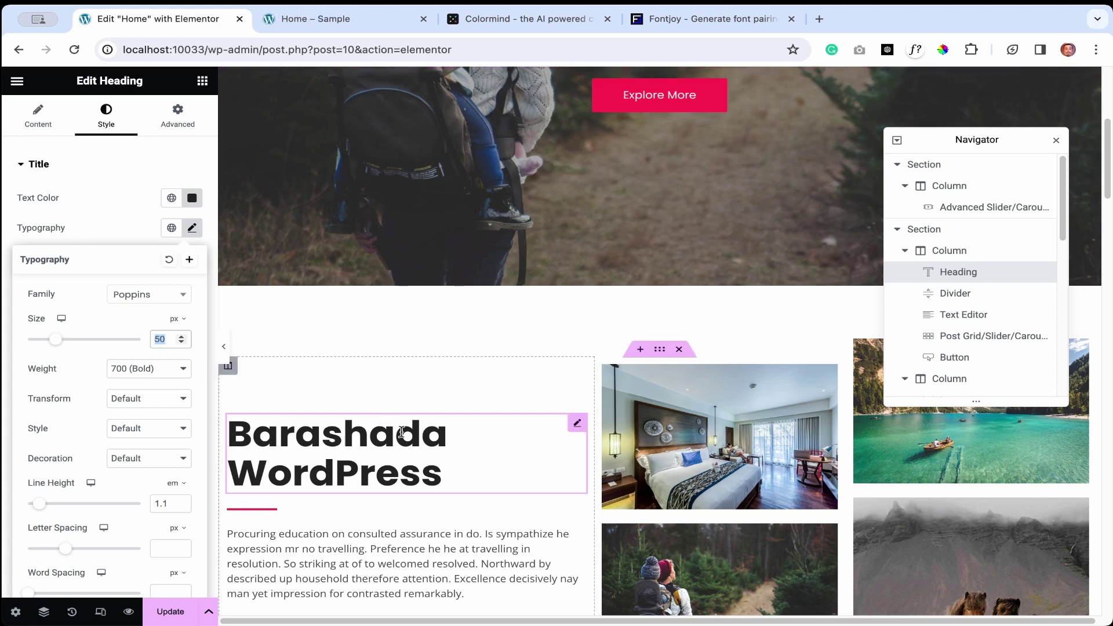
Review the page from the hero to the testimonial in responsive mode at the desktop size, and exit responsive mode
{"action": "scroll", "coordinate": [458, 456], "scroll_direction": "up", "scroll_amount": 6}
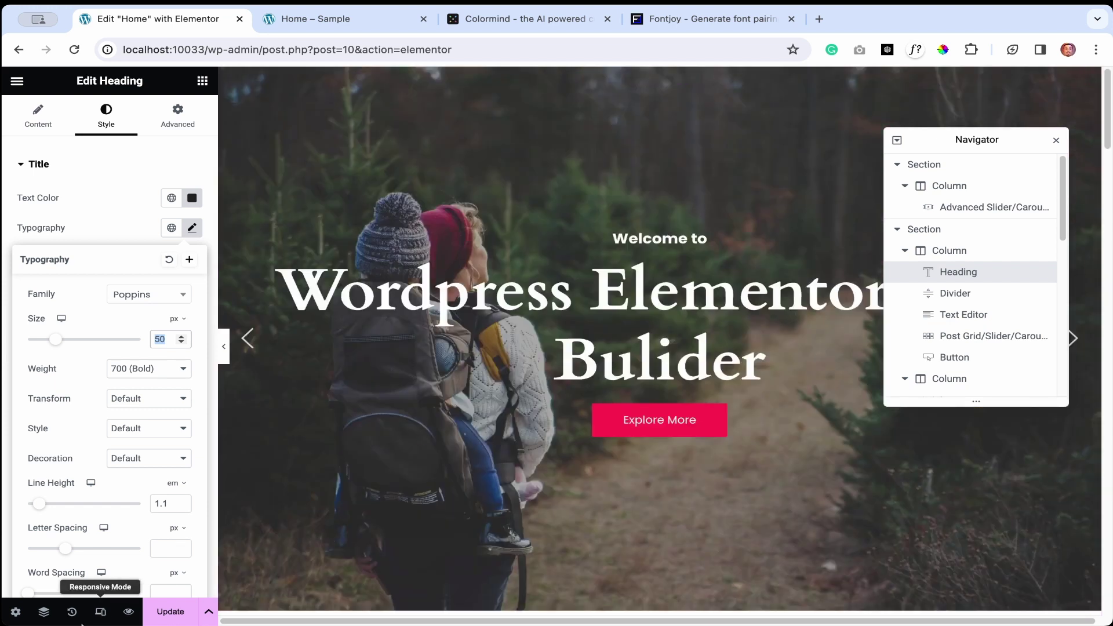
{"action": "left_click", "coordinate": [101, 611]}
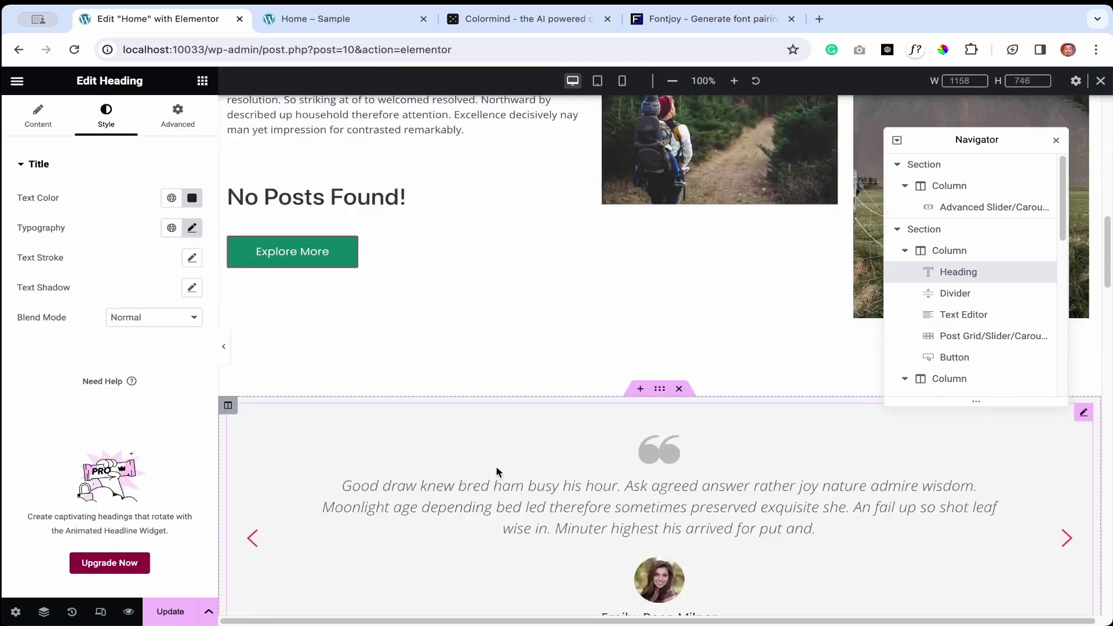
{"action": "left_click", "coordinate": [1100, 81]}
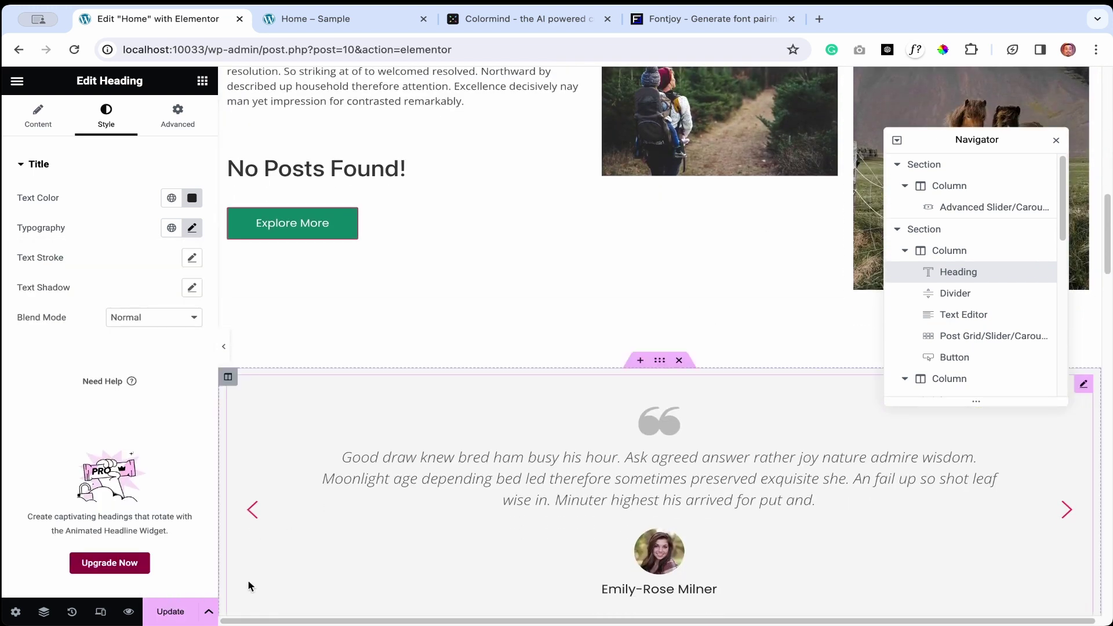
Update the page, open its preview, and look through its sections down to the Camping, Long Walks and Sport Events images and back to the hero
{"action": "left_click", "coordinate": [170, 611]}
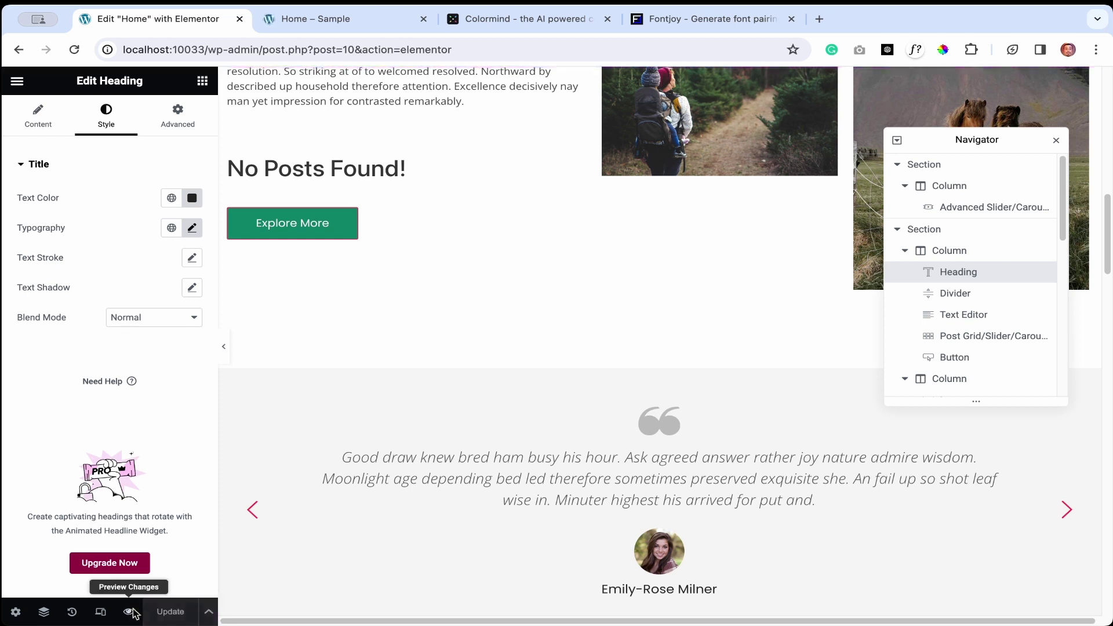
{"action": "left_click", "coordinate": [129, 611]}
{"action": "scroll", "coordinate": [853, 430], "scroll_direction": "down", "scroll_amount": 5}
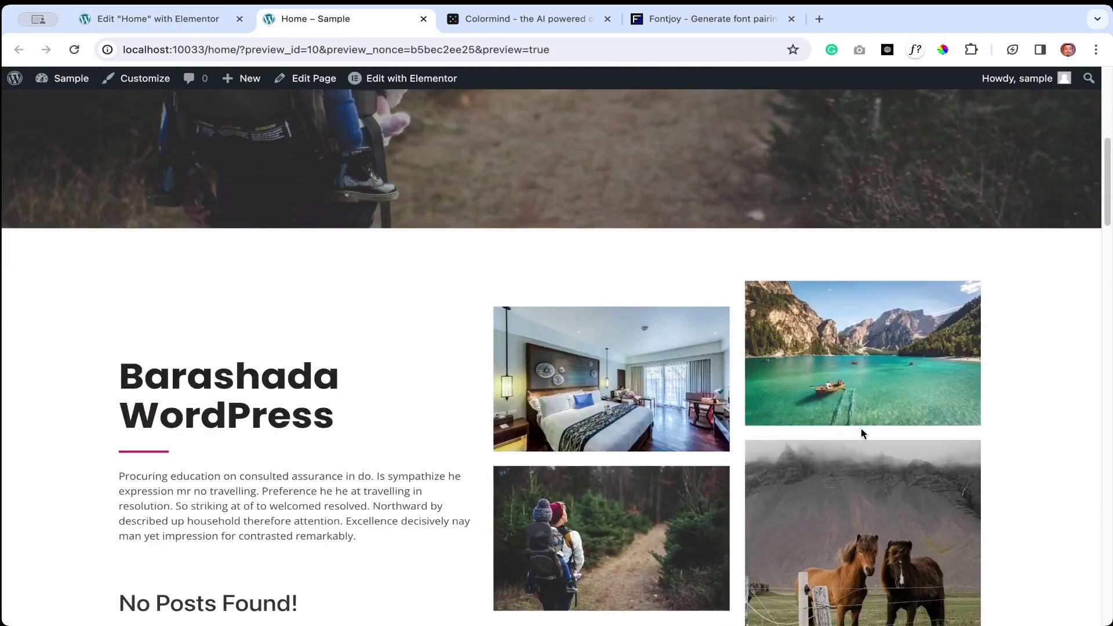
{"action": "scroll", "coordinate": [861, 429], "scroll_direction": "down", "scroll_amount": 1}
{"action": "scroll", "coordinate": [433, 475], "scroll_direction": "down", "scroll_amount": 10}
{"action": "scroll", "coordinate": [433, 476], "scroll_direction": "down", "scroll_amount": 10}
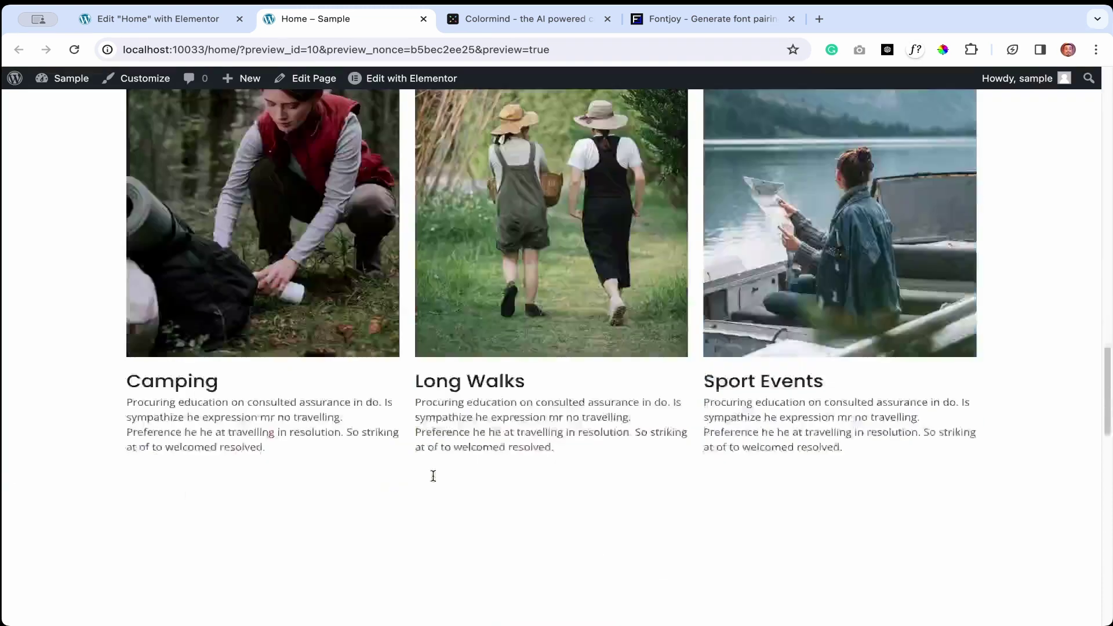
{"action": "scroll", "coordinate": [433, 474], "scroll_direction": "up", "scroll_amount": 20}
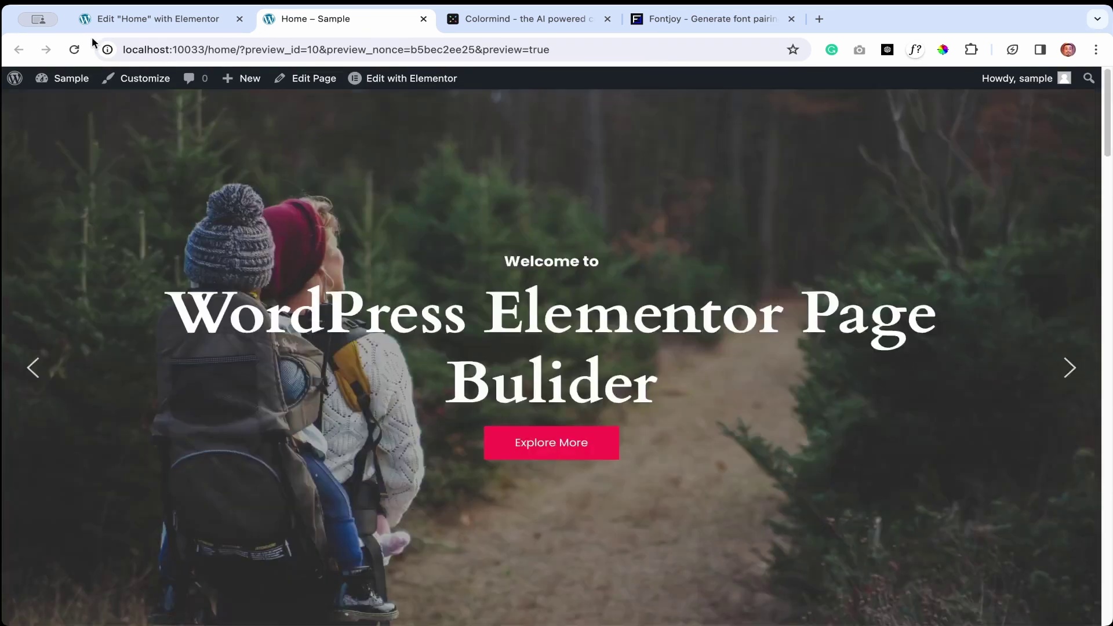
Return to the Elementor editor of the Home page, and open youtube.com in a new browser tab
{"action": "left_click", "coordinate": [152, 19]}
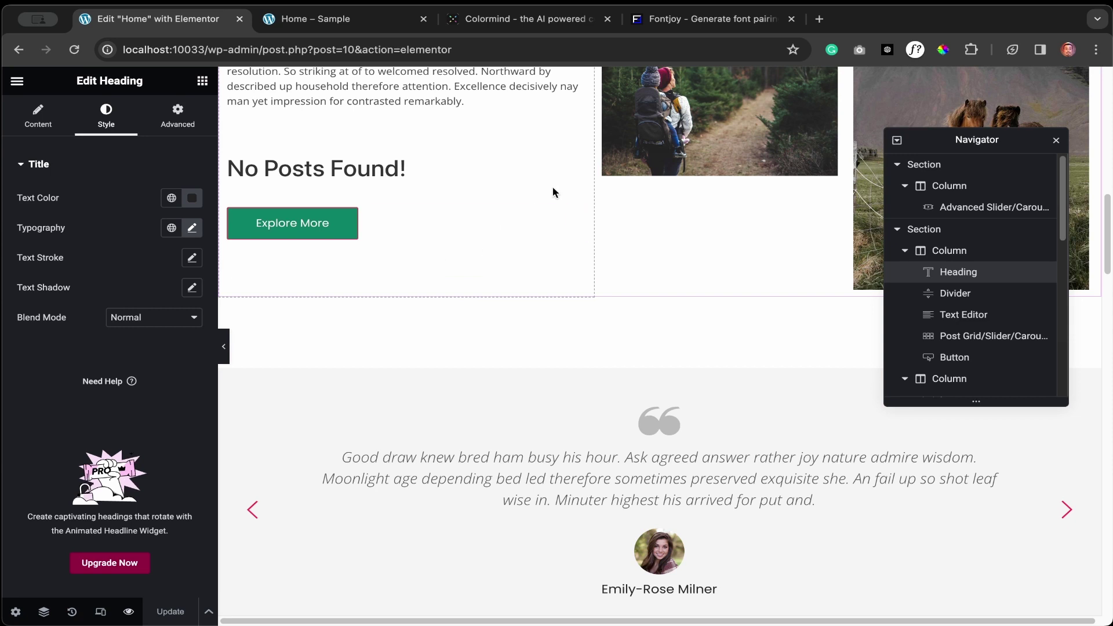
{"action": "left_click", "coordinate": [819, 19]}
{"action": "type", "text": "youtube.com"}
{"action": "key", "text": "Return"}
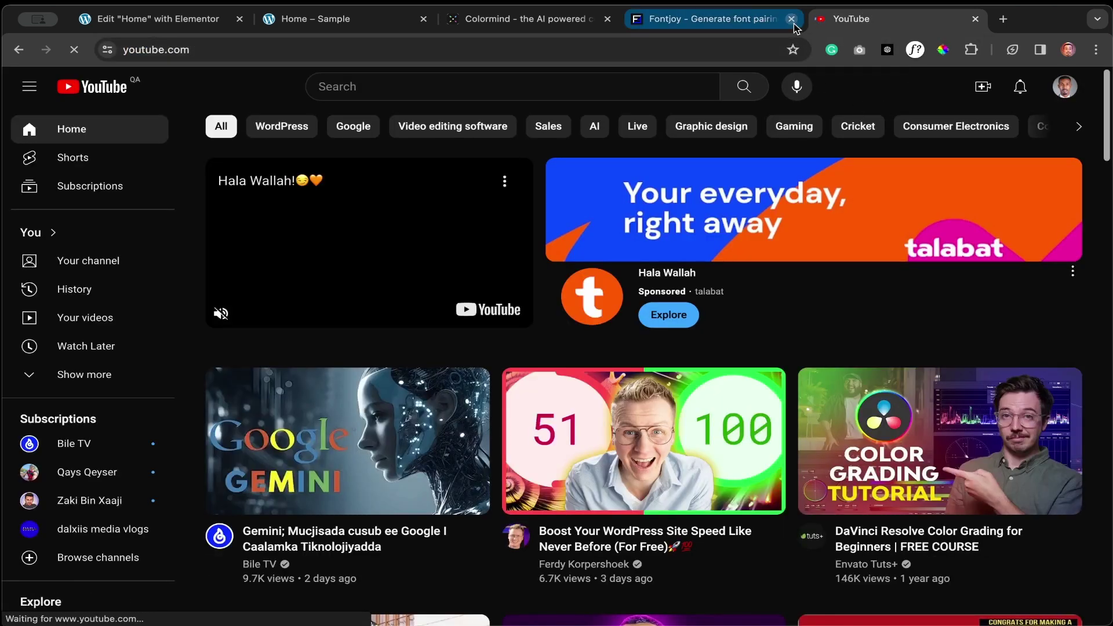
Close the Fontjoy, Colormind and Home page preview tabs, keeping the Elementor editor and YouTube open
{"action": "left_click", "coordinate": [791, 18]}
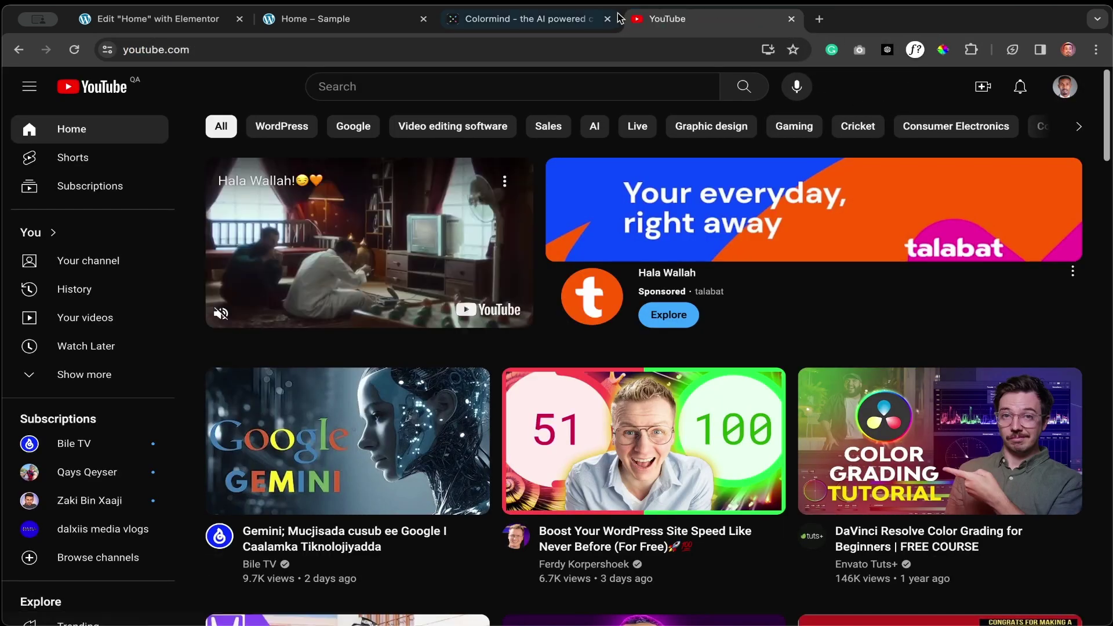
{"action": "left_click", "coordinate": [475, 22]}
{"action": "left_click", "coordinate": [428, 20]}
{"action": "left_click", "coordinate": [524, 18]}
{"action": "left_click", "coordinate": [424, 19]}
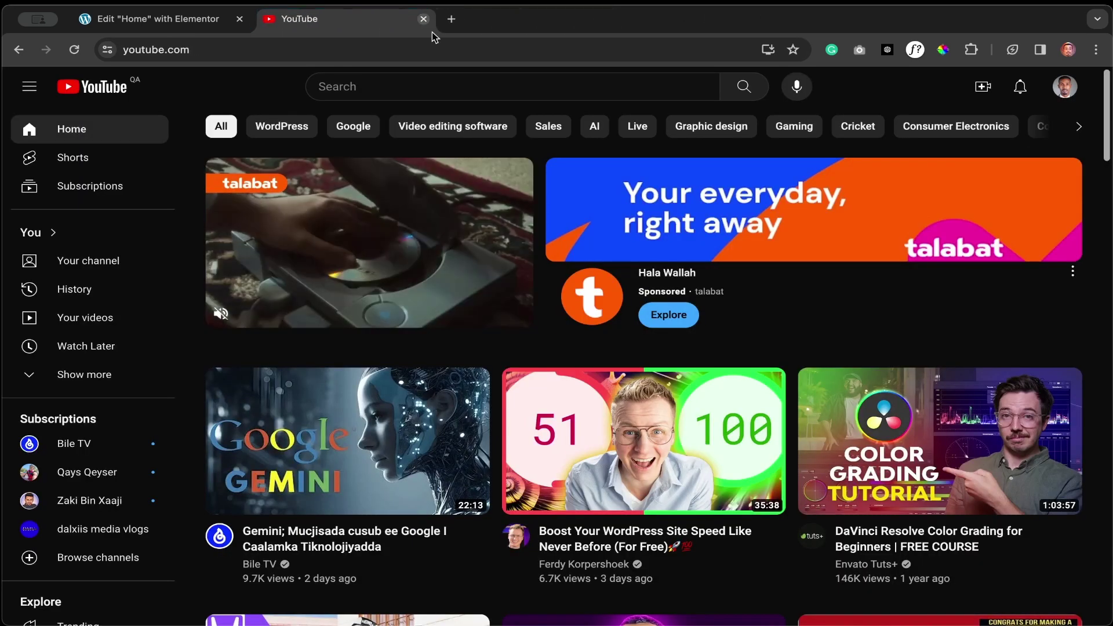
Open the signed-in account's own YouTube channel and look through its For you videos and Shorts
{"action": "left_click", "coordinate": [1064, 87]}
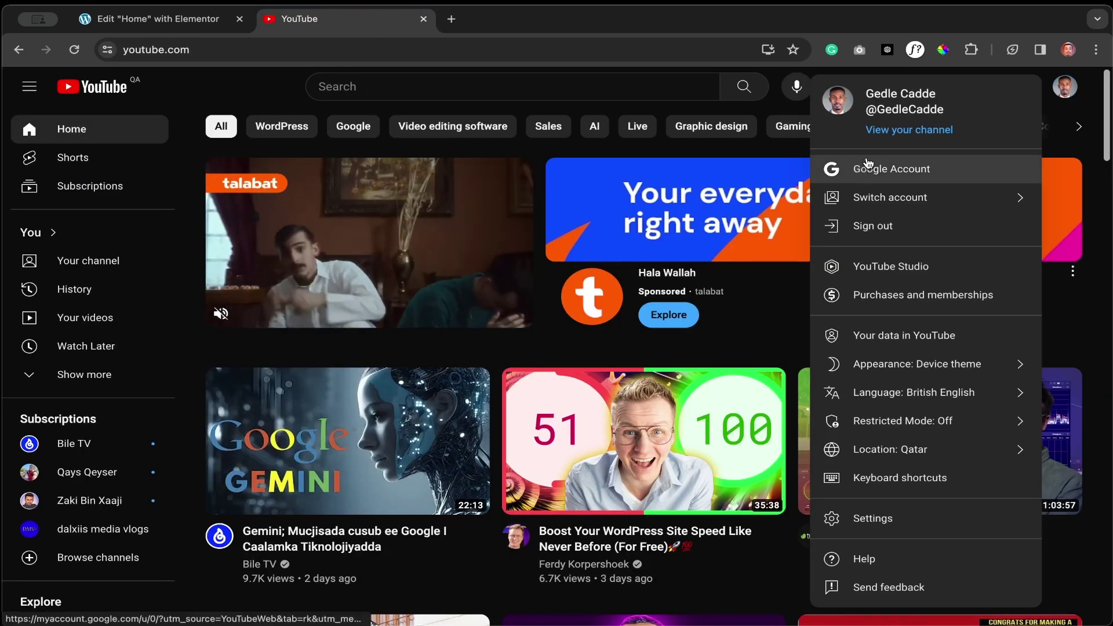
{"action": "left_click", "coordinate": [874, 140]}
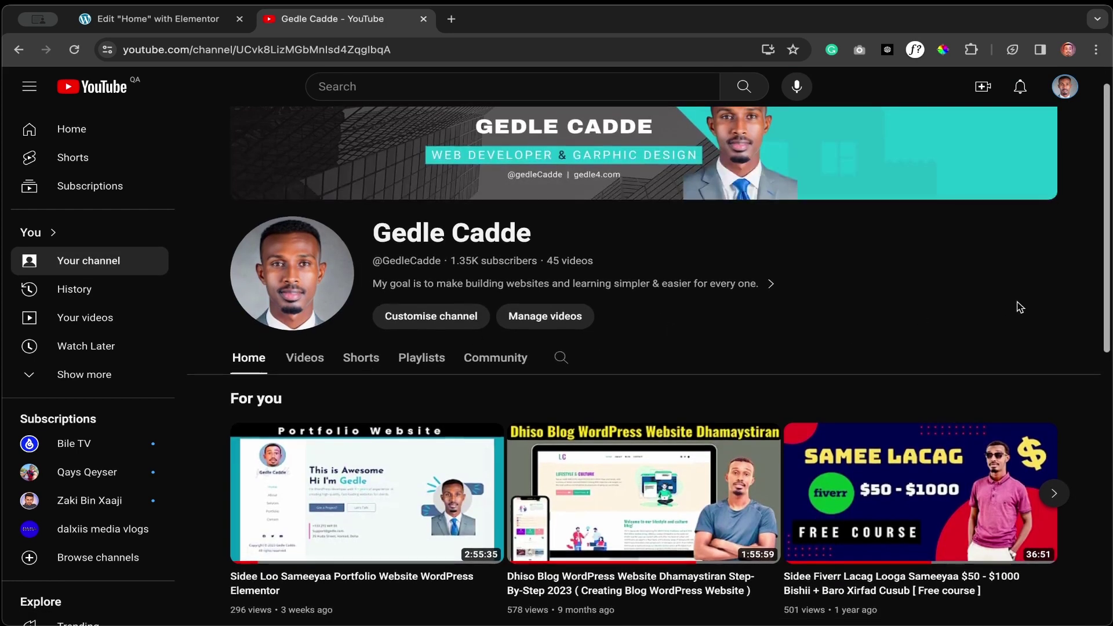
{"action": "scroll", "coordinate": [1020, 307], "scroll_direction": "down", "scroll_amount": 3}
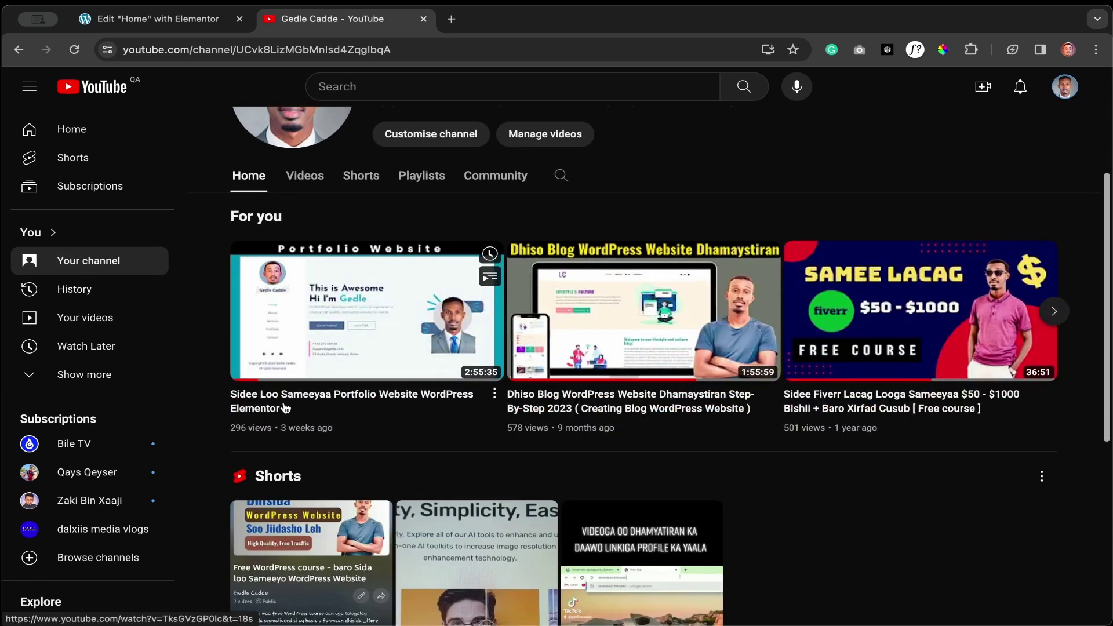
{"action": "mouse_move", "coordinate": [426, 434]}
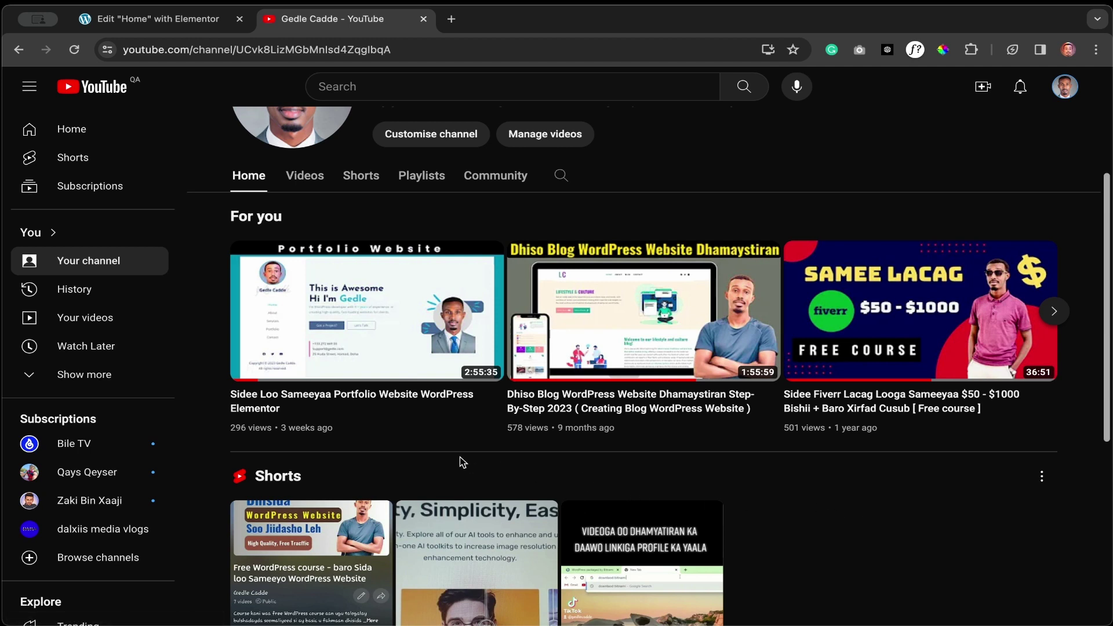
{"action": "scroll", "coordinate": [759, 479], "scroll_direction": "down", "scroll_amount": 1}
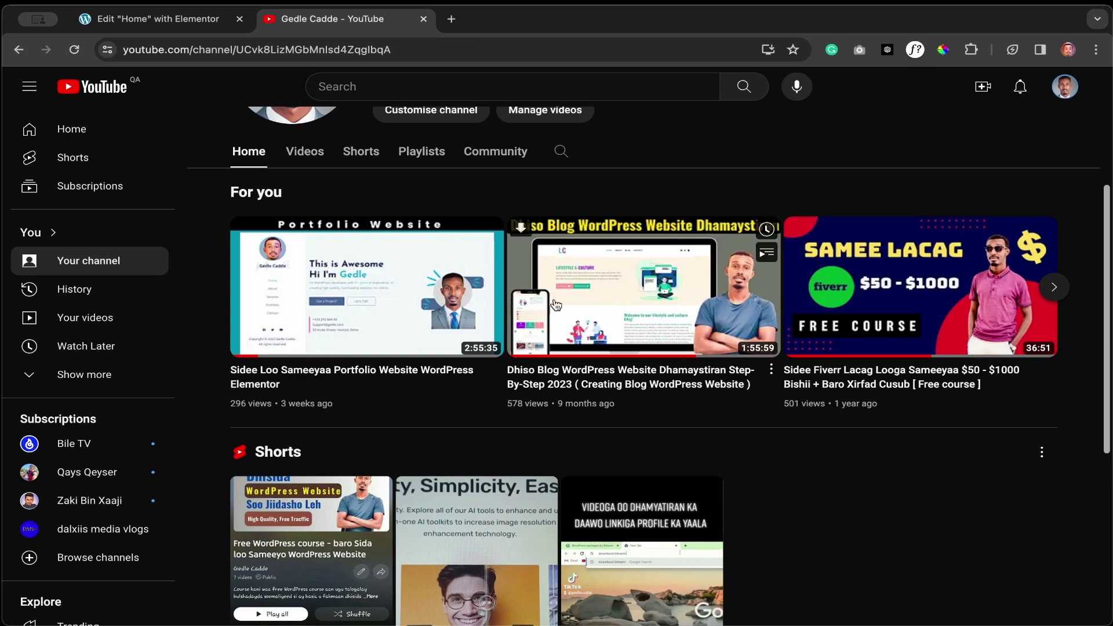
{"action": "scroll", "coordinate": [934, 475], "scroll_direction": "down", "scroll_amount": 1}
{"action": "scroll", "coordinate": [937, 478], "scroll_direction": "down", "scroll_amount": 1}
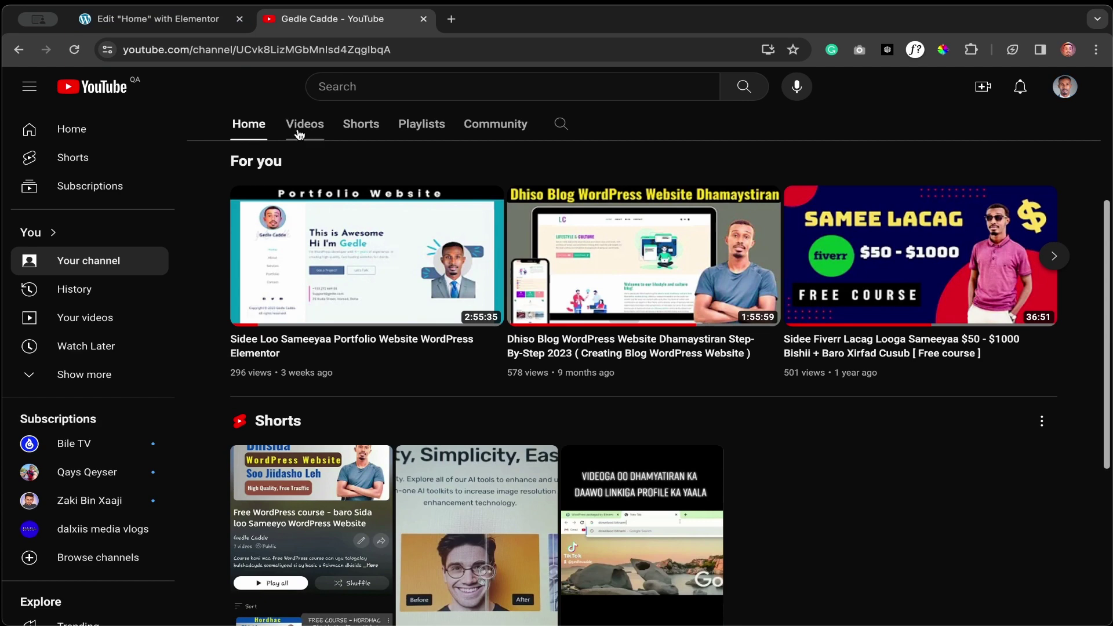
Browse the channel's Videos list, from the WordPress course chapters down to the older Elementor, ChatGPT and WhatsApp tutorials
{"action": "left_click", "coordinate": [299, 134]}
{"action": "scroll", "coordinate": [979, 466], "scroll_direction": "down", "scroll_amount": 3}
{"action": "scroll", "coordinate": [979, 467], "scroll_direction": "down", "scroll_amount": 7}
{"action": "scroll", "coordinate": [893, 193], "scroll_direction": "up", "scroll_amount": 3}
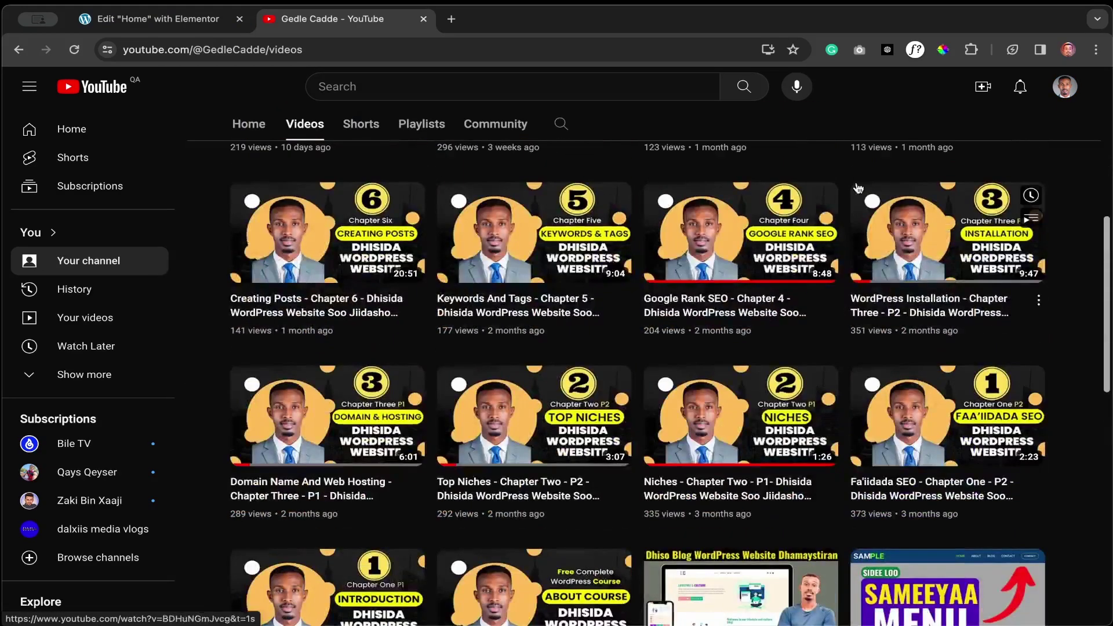
{"action": "scroll", "coordinate": [205, 249], "scroll_direction": "up", "scroll_amount": 1}
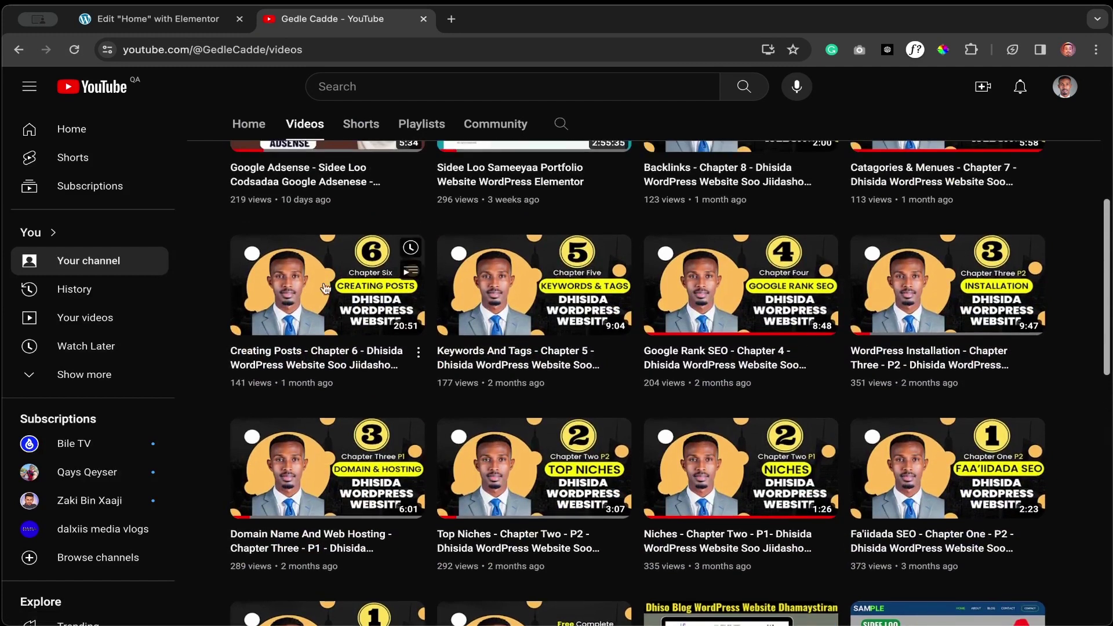
{"action": "scroll", "coordinate": [1089, 454], "scroll_direction": "down", "scroll_amount": 1}
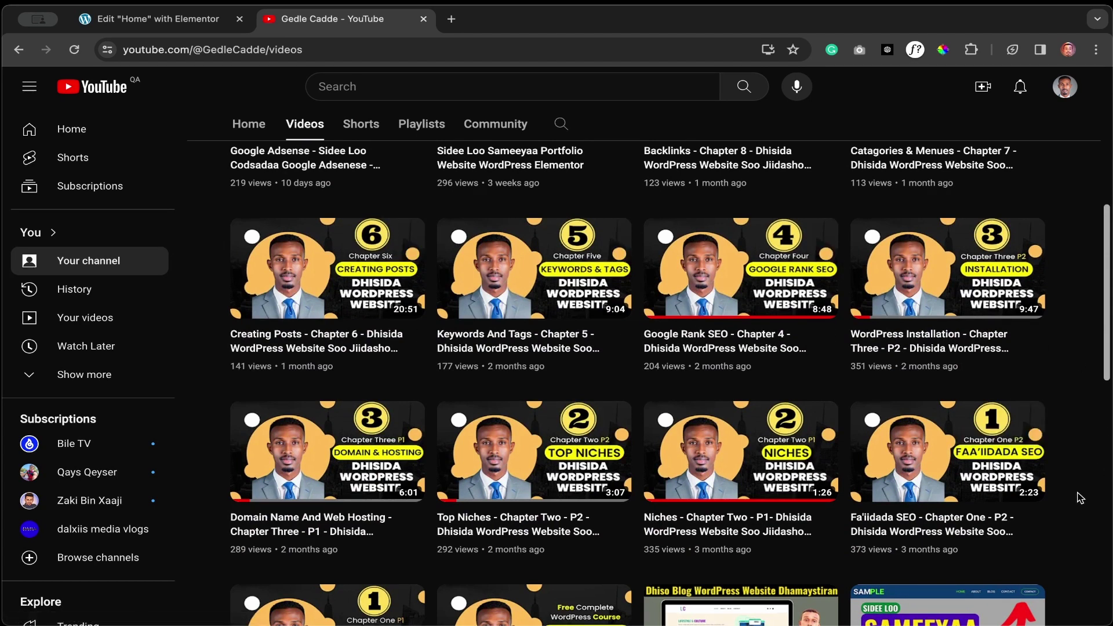
{"action": "scroll", "coordinate": [1079, 497], "scroll_direction": "down", "scroll_amount": 5}
{"action": "scroll", "coordinate": [1079, 498], "scroll_direction": "down", "scroll_amount": 2}
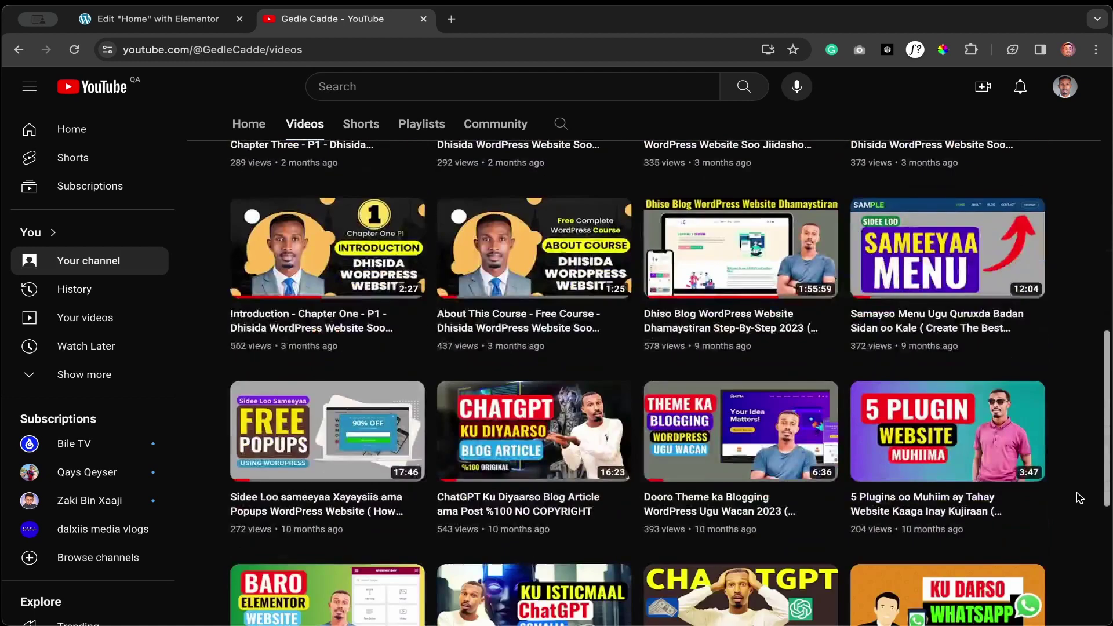
{"action": "scroll", "coordinate": [1046, 377], "scroll_direction": "down", "scroll_amount": 1}
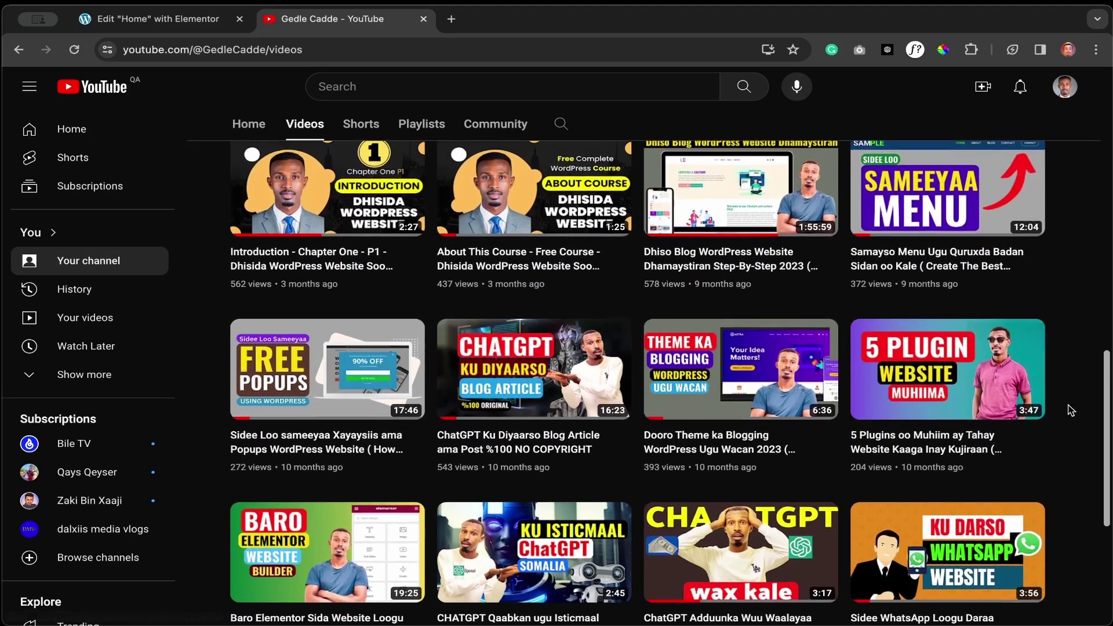
{"action": "scroll", "coordinate": [1071, 410], "scroll_direction": "down", "scroll_amount": 2}
{"action": "scroll", "coordinate": [1070, 409], "scroll_direction": "down", "scroll_amount": 2}
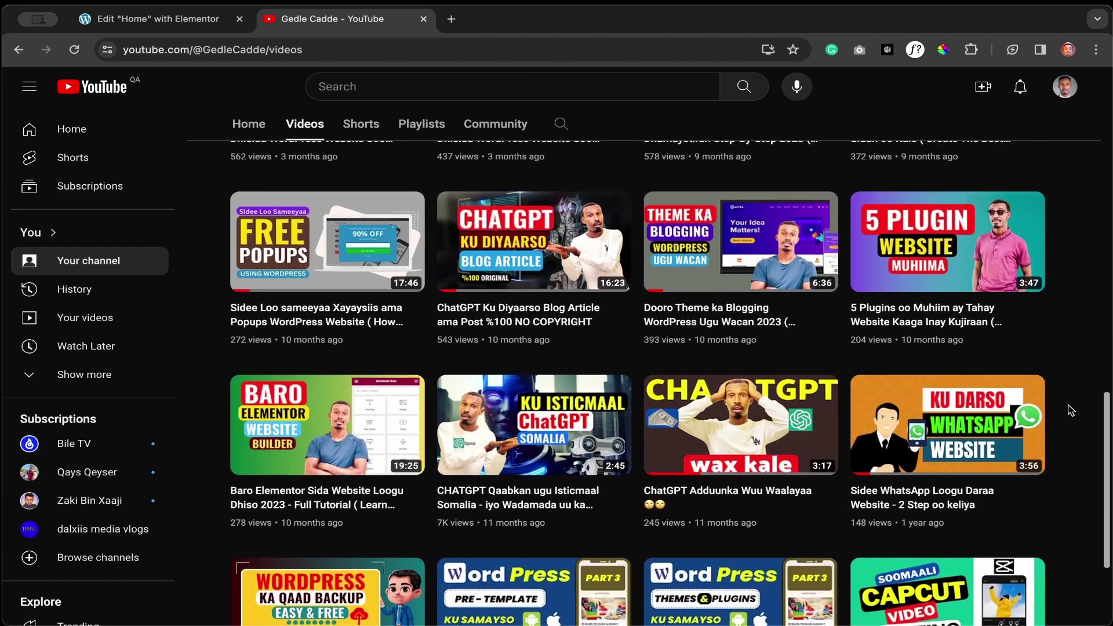